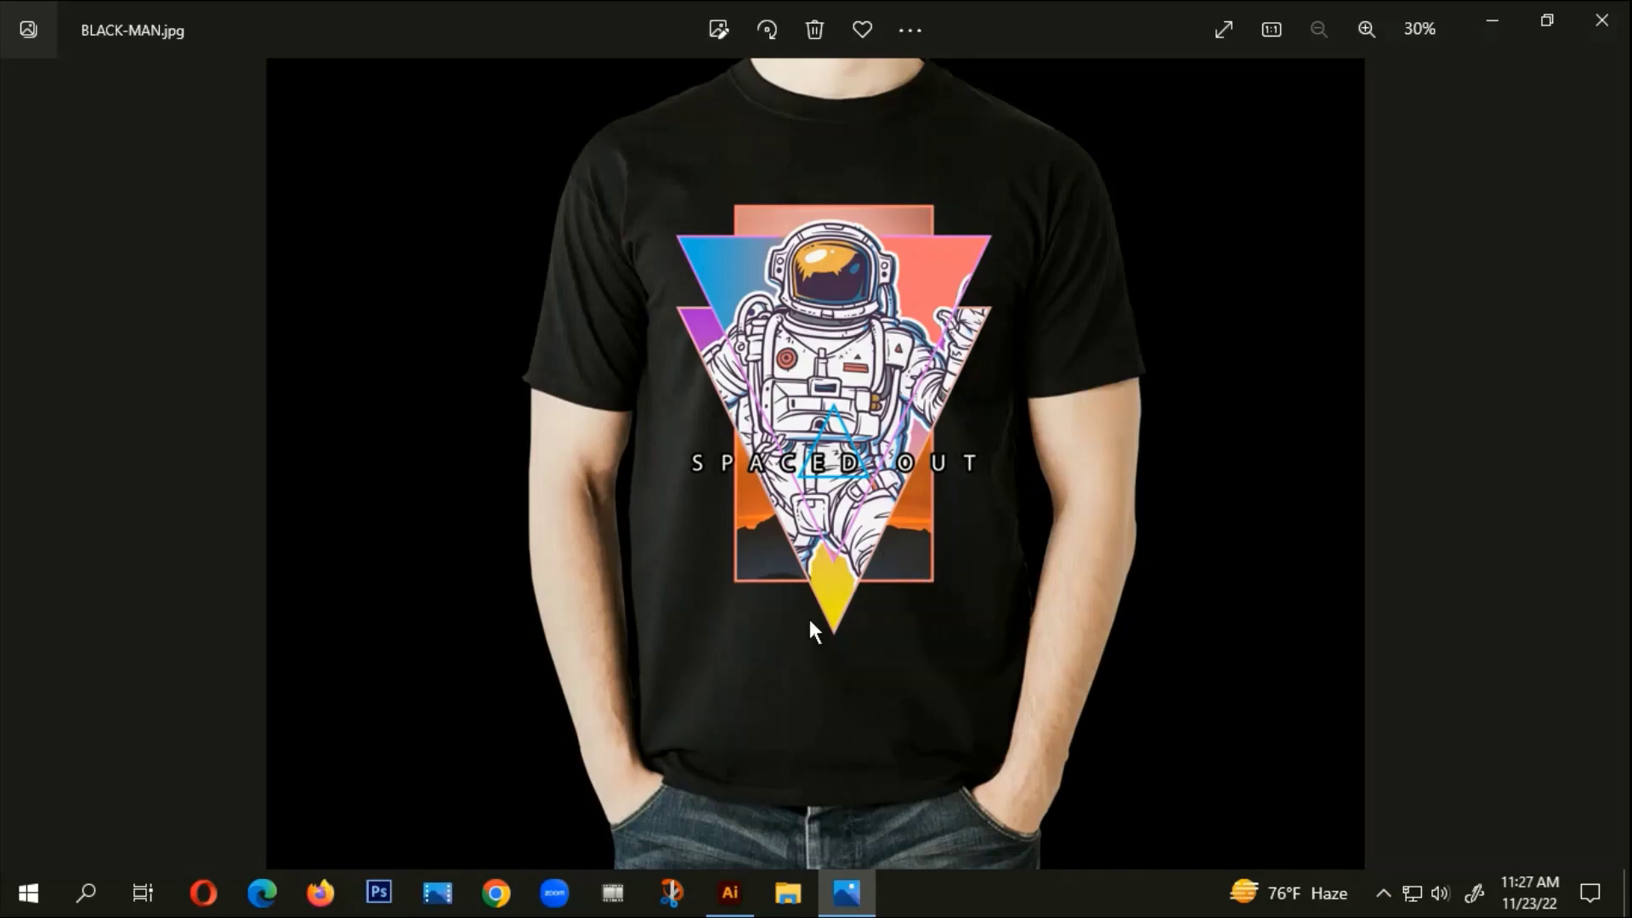
Switch to Illustrator and move the phone screenshot reference to the area beside the colour bars, above the SPACED OUT text
left_click(729, 892)
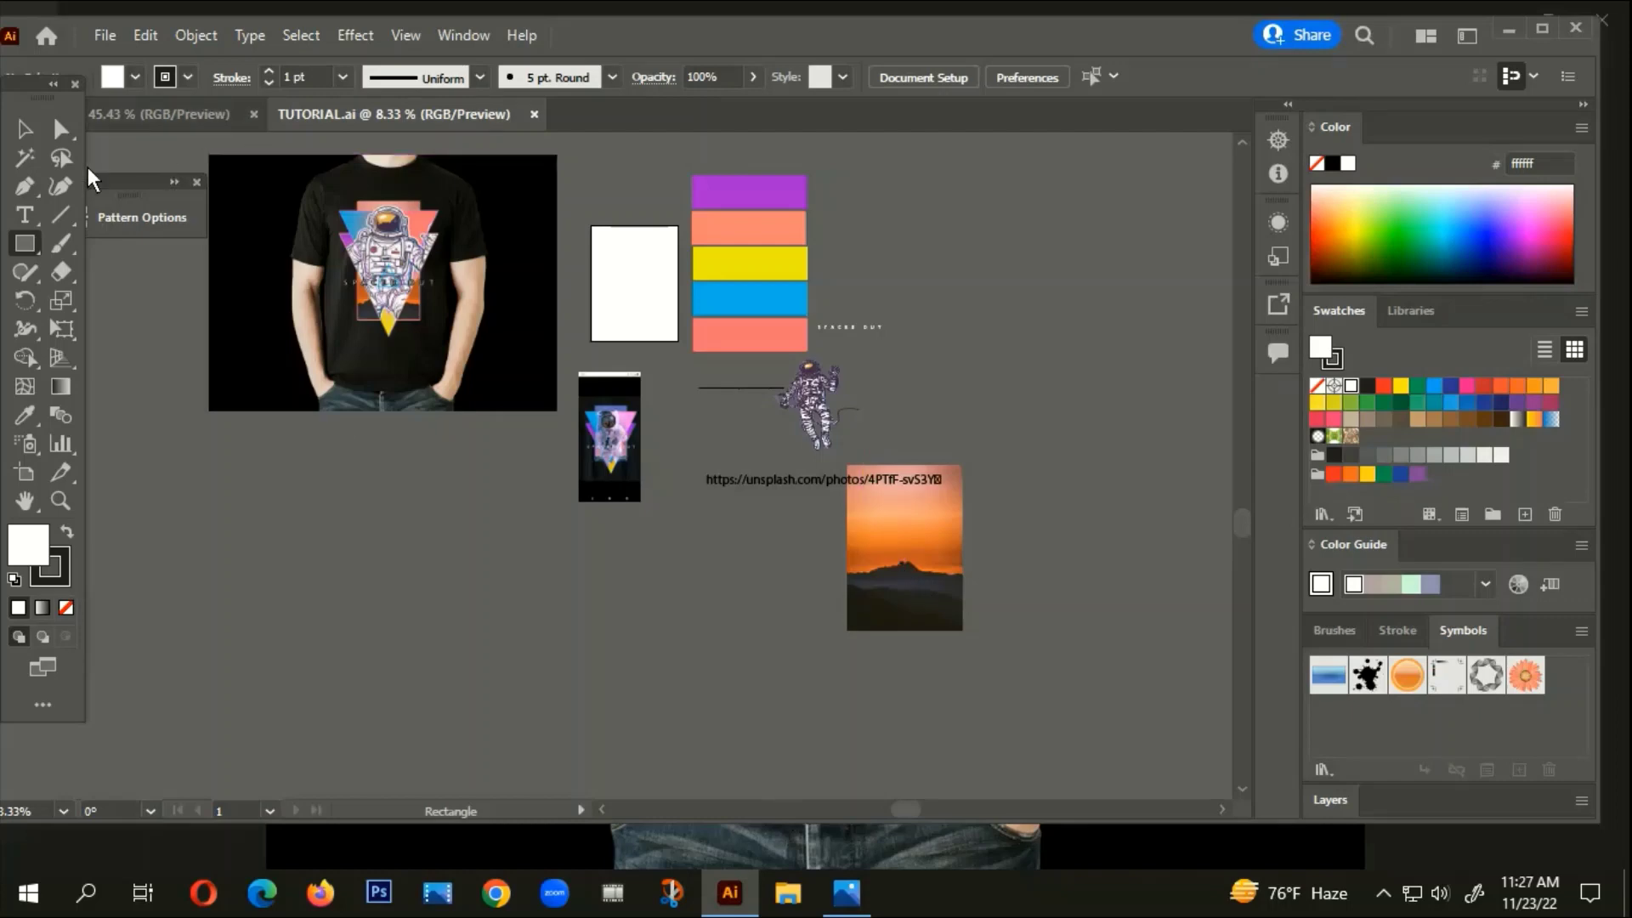
left_click(24, 129)
left_click(605, 434)
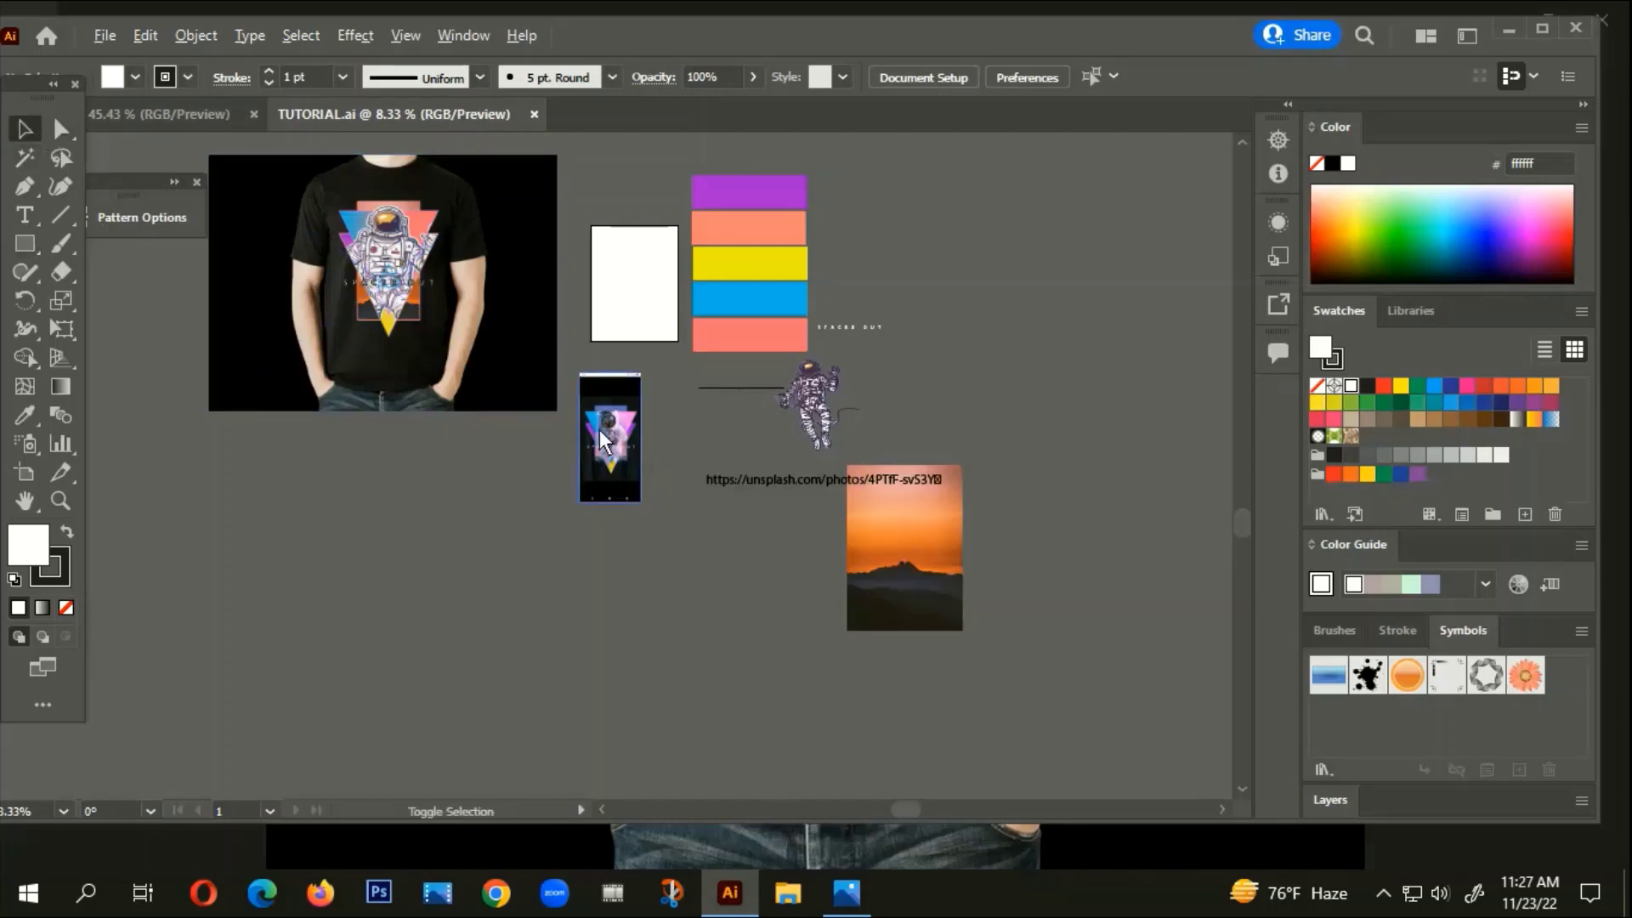
scroll(604, 433, "up", 4)
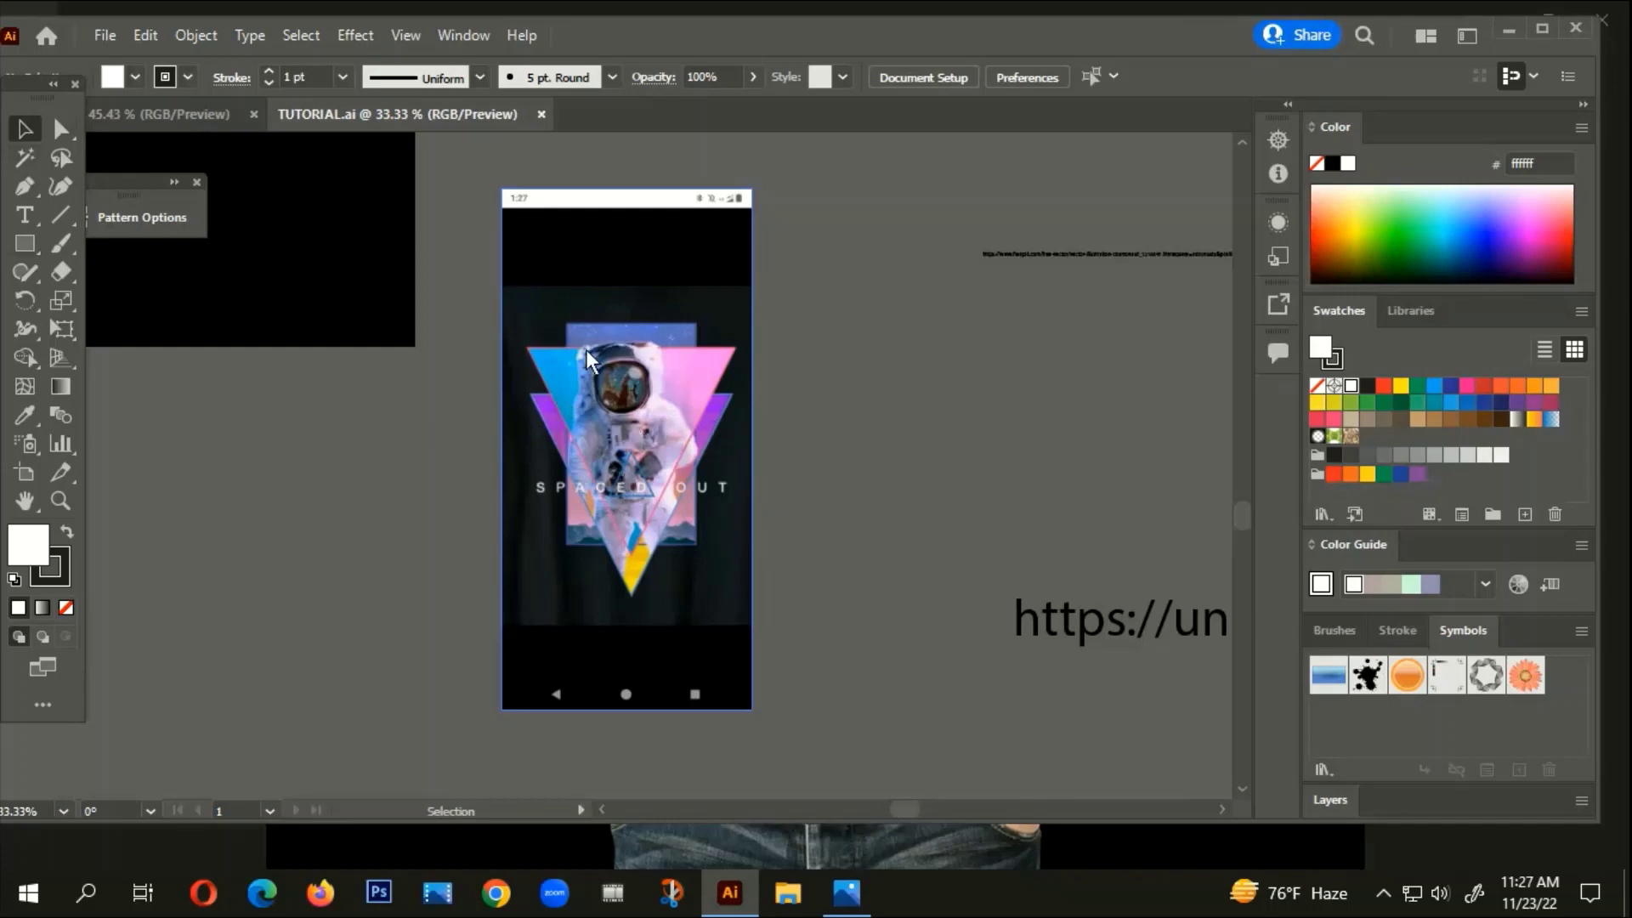
scroll(765, 476, "down", 2)
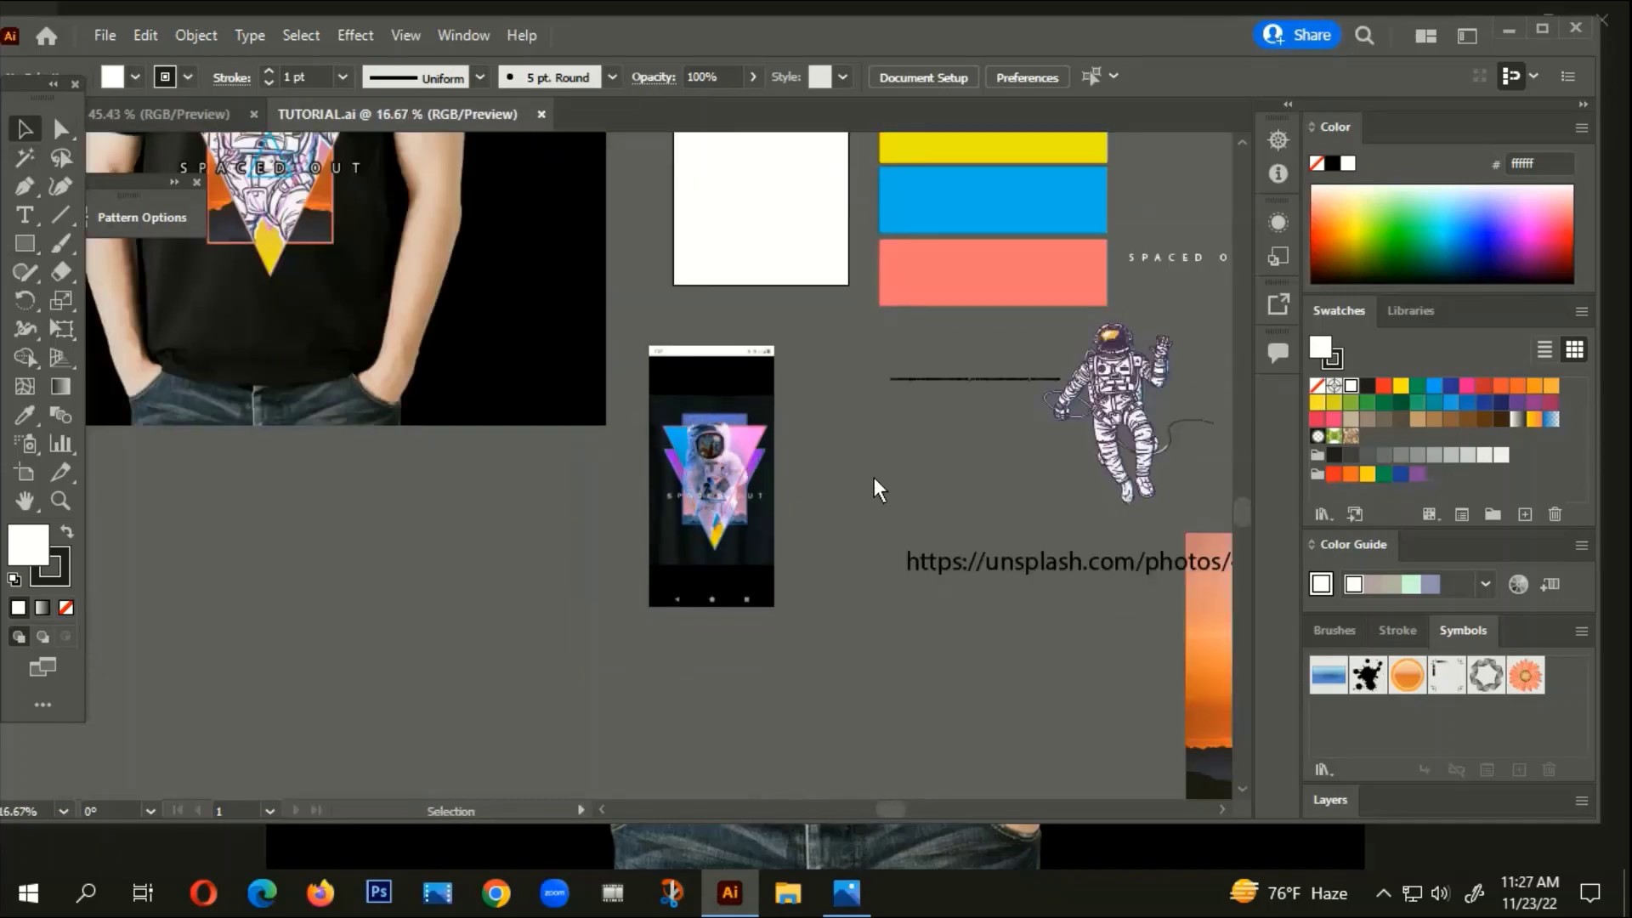
left_click_drag(875, 484, 875, 612)
scroll(874, 612, "down", 1)
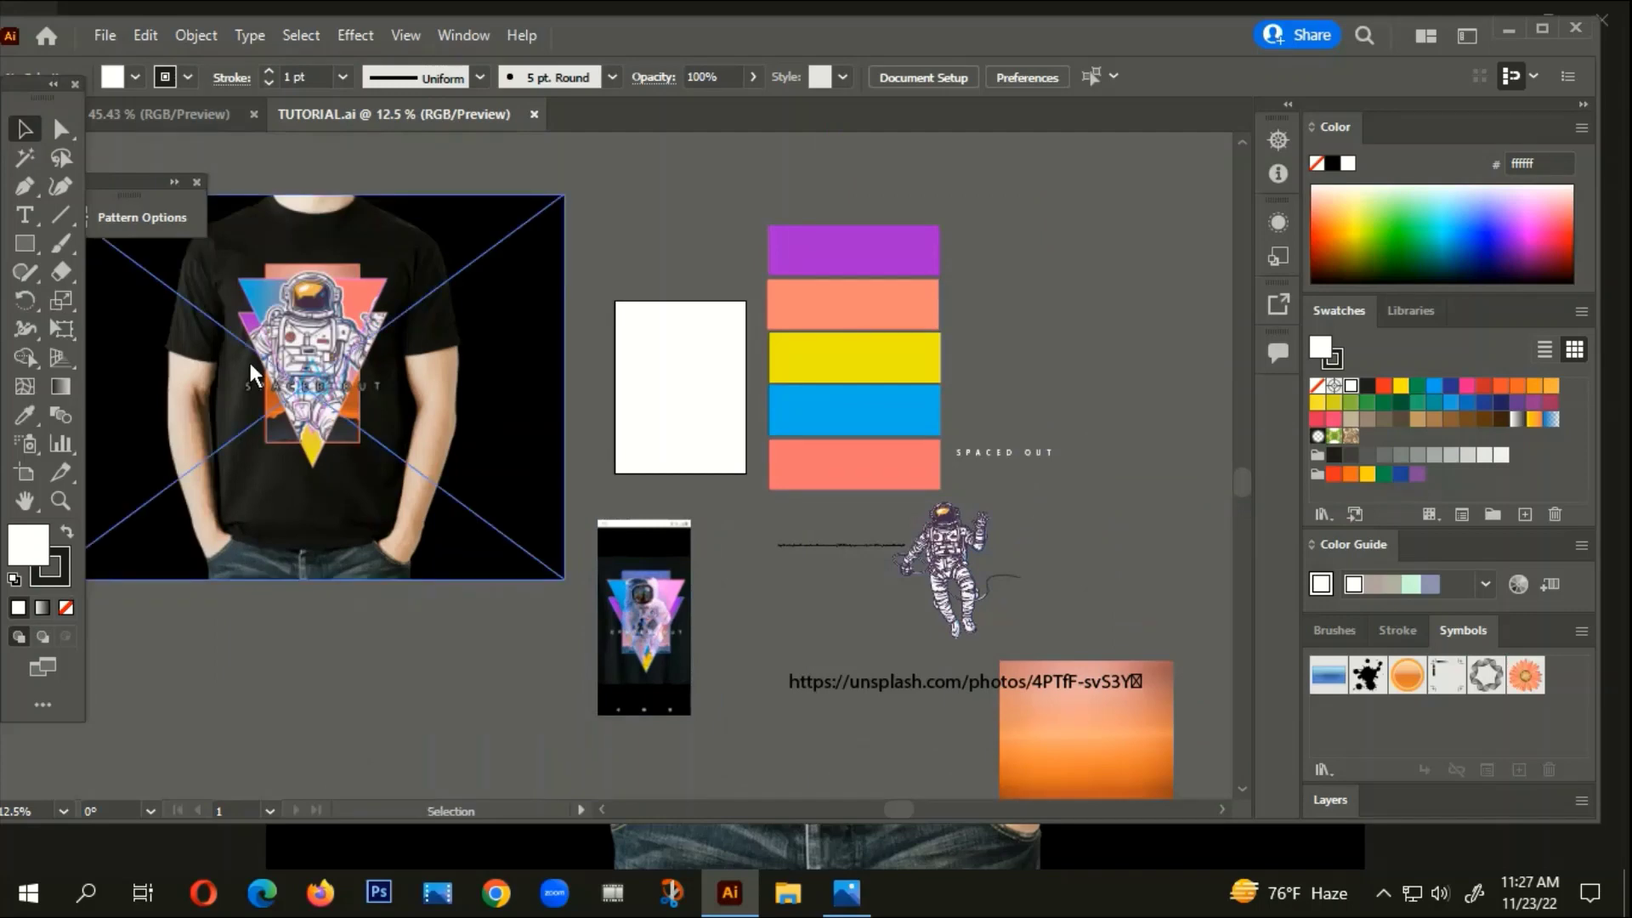
left_click_drag(651, 663, 1063, 378)
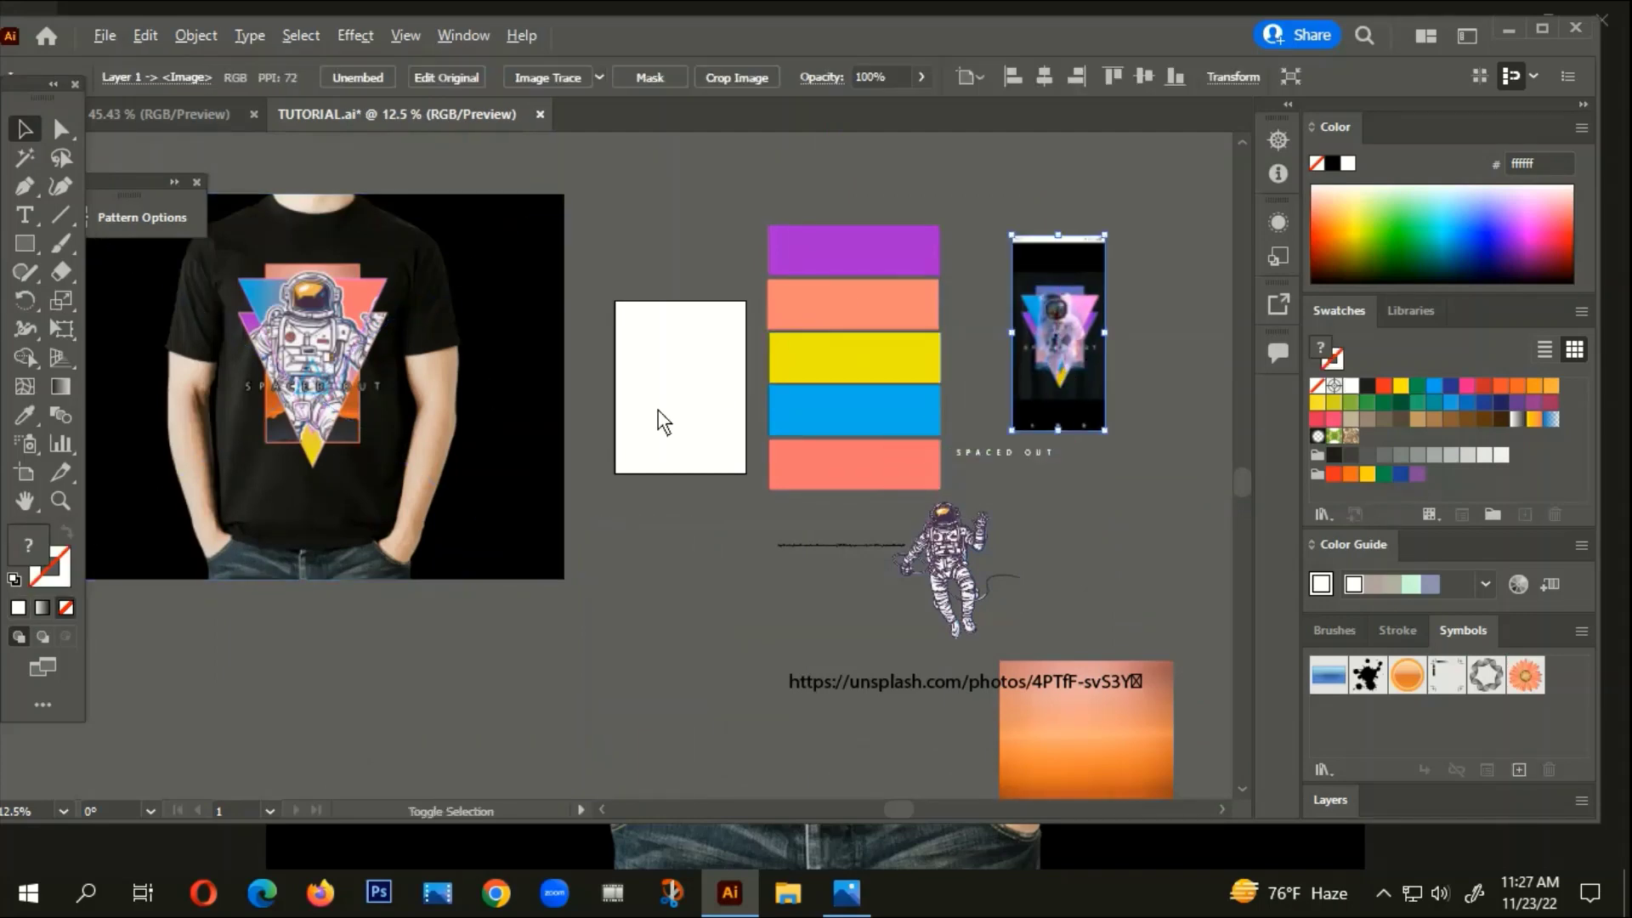
Set the fill colour to near-black 020000
scroll(663, 421, "up", 1)
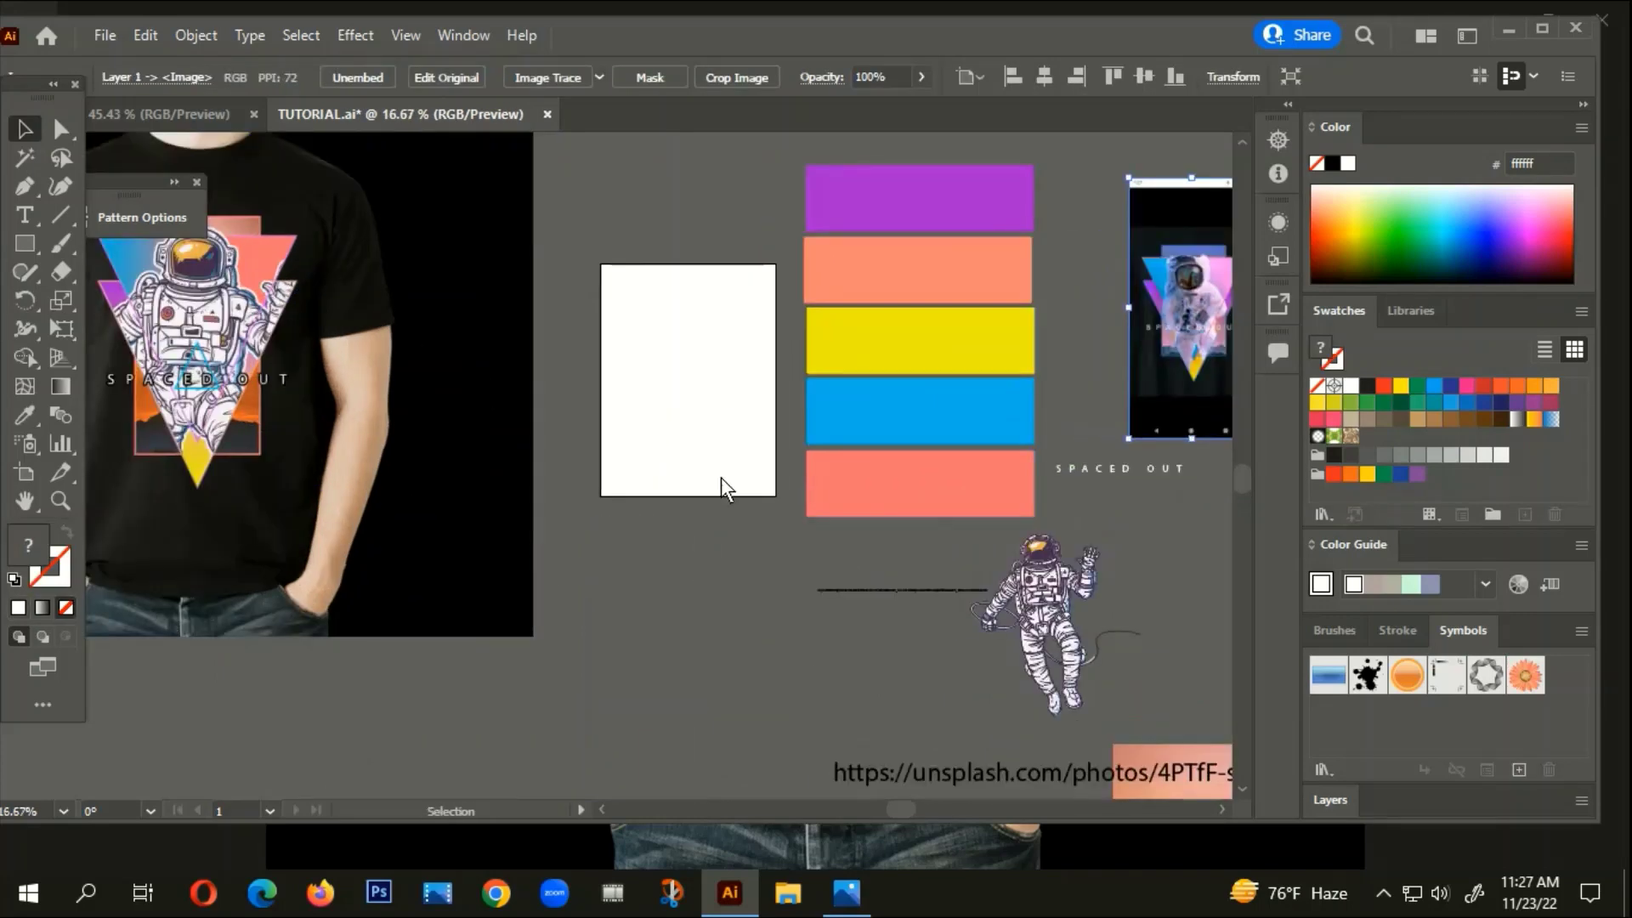
scroll(649, 522, "down", 1)
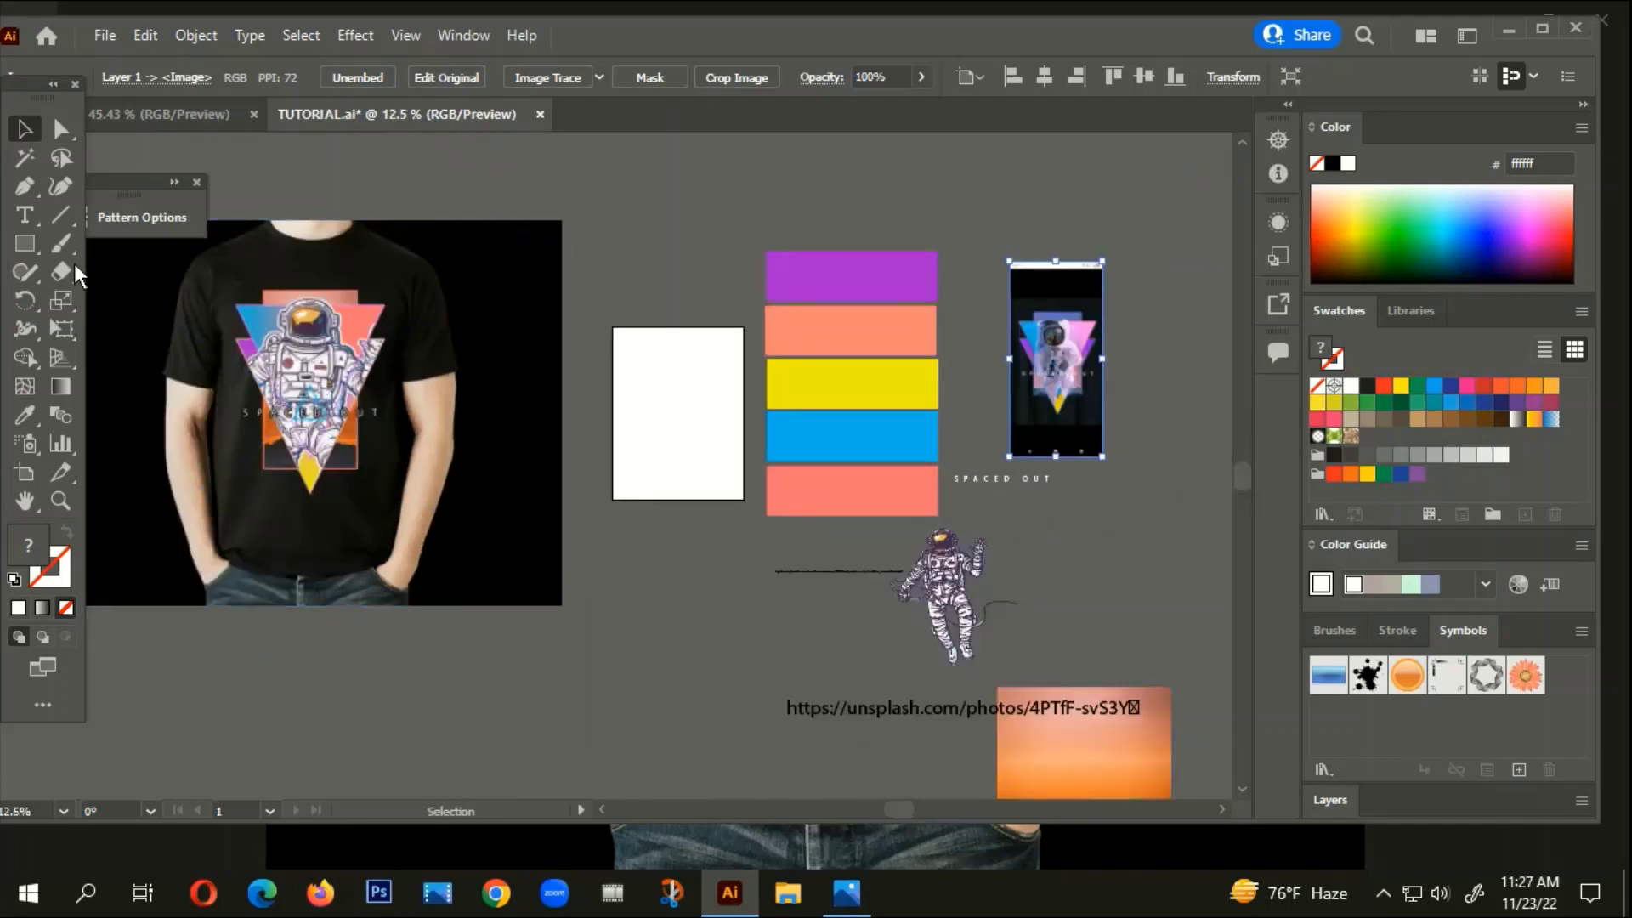
double_click(24, 561)
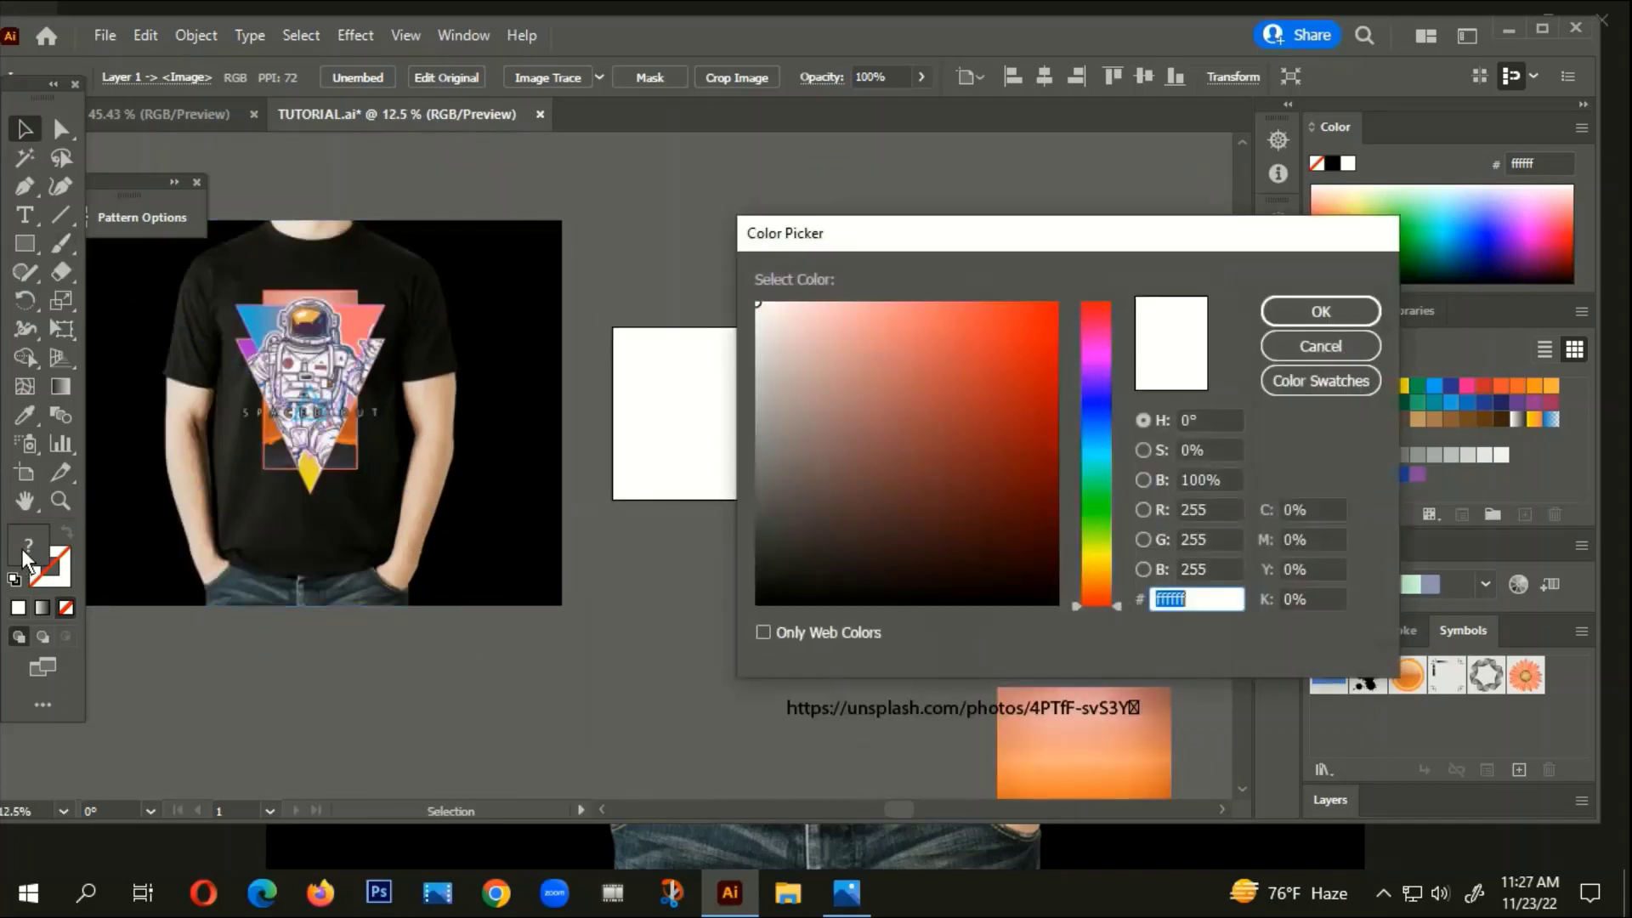
left_click(1052, 604)
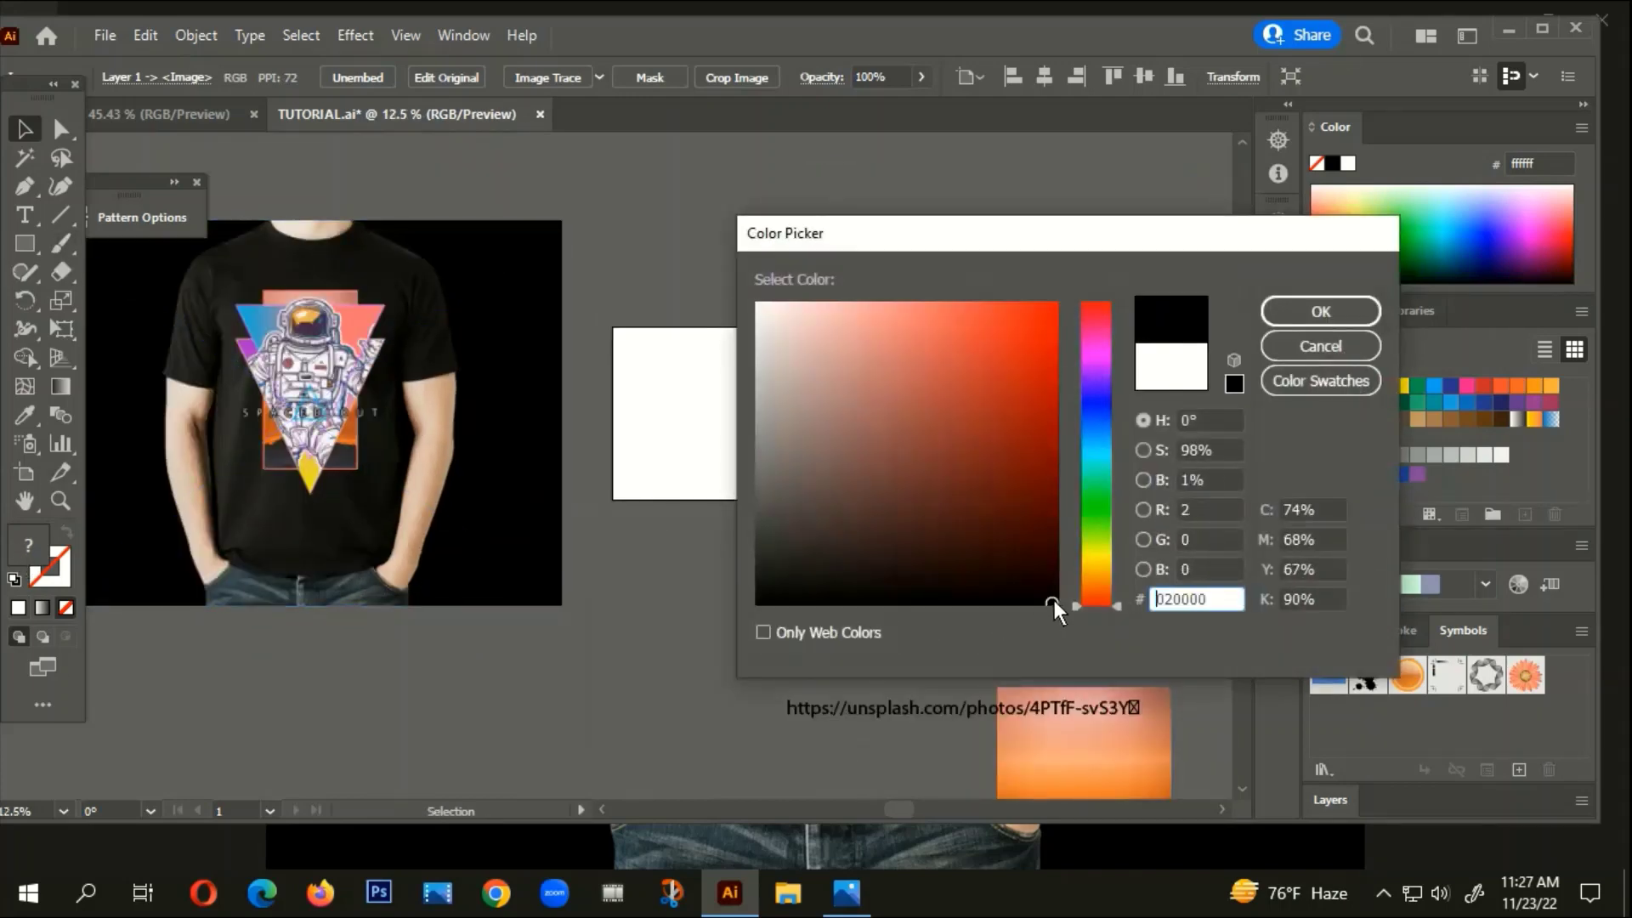
left_click(1320, 311)
Draw a near-black rectangle covering the whole white artboard and lock it as the background
left_click(25, 244)
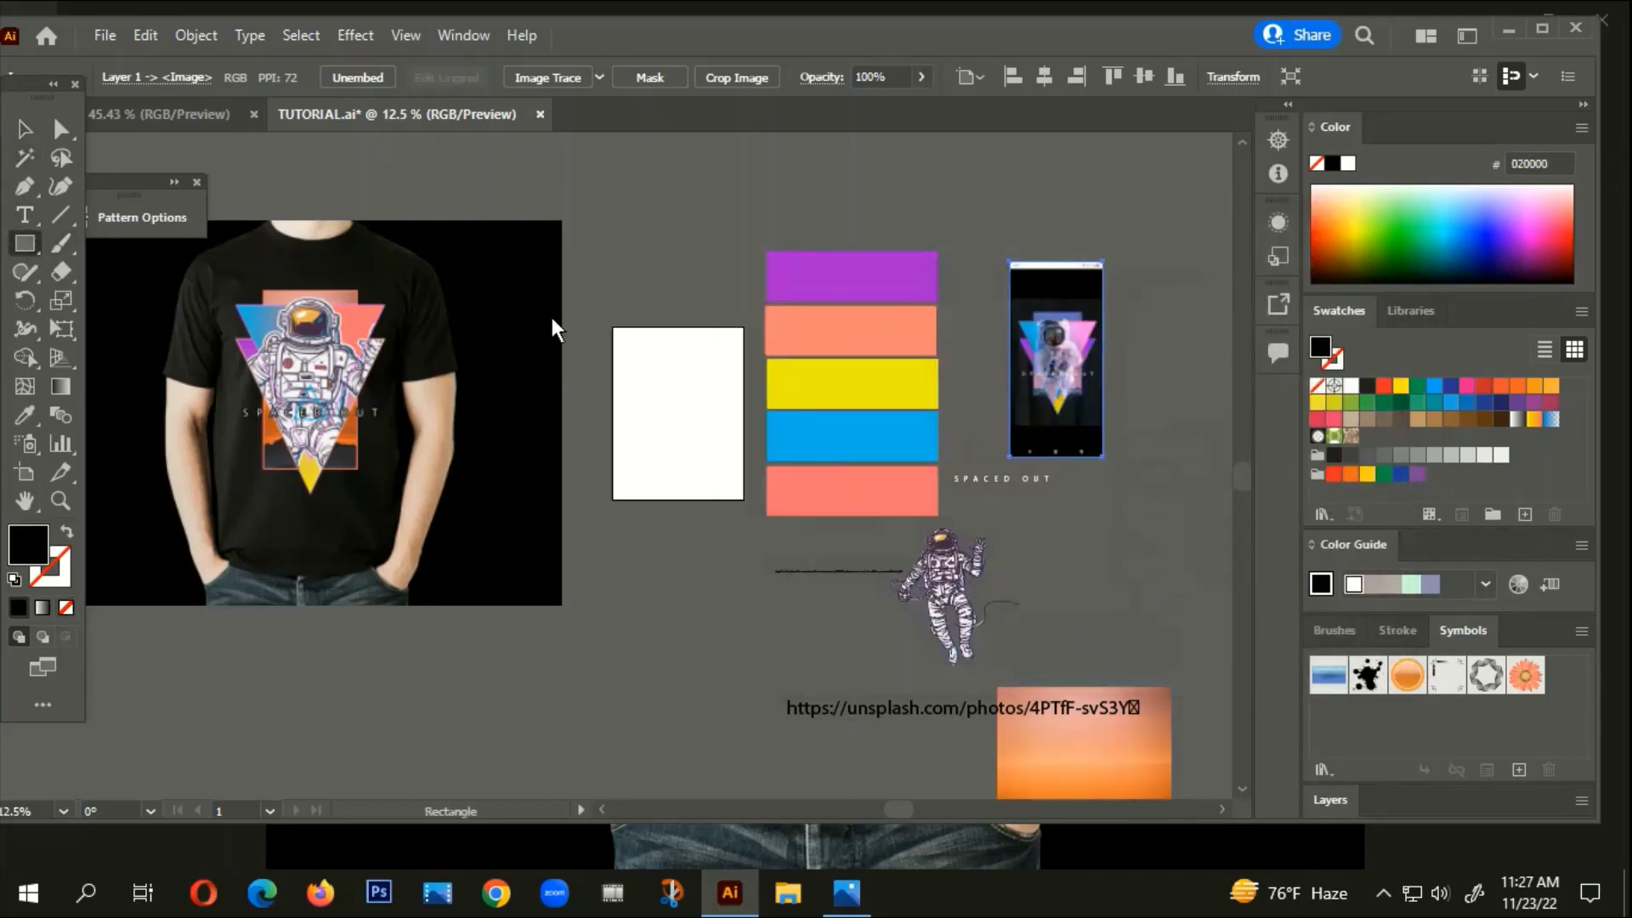
left_click_drag(613, 328, 745, 502)
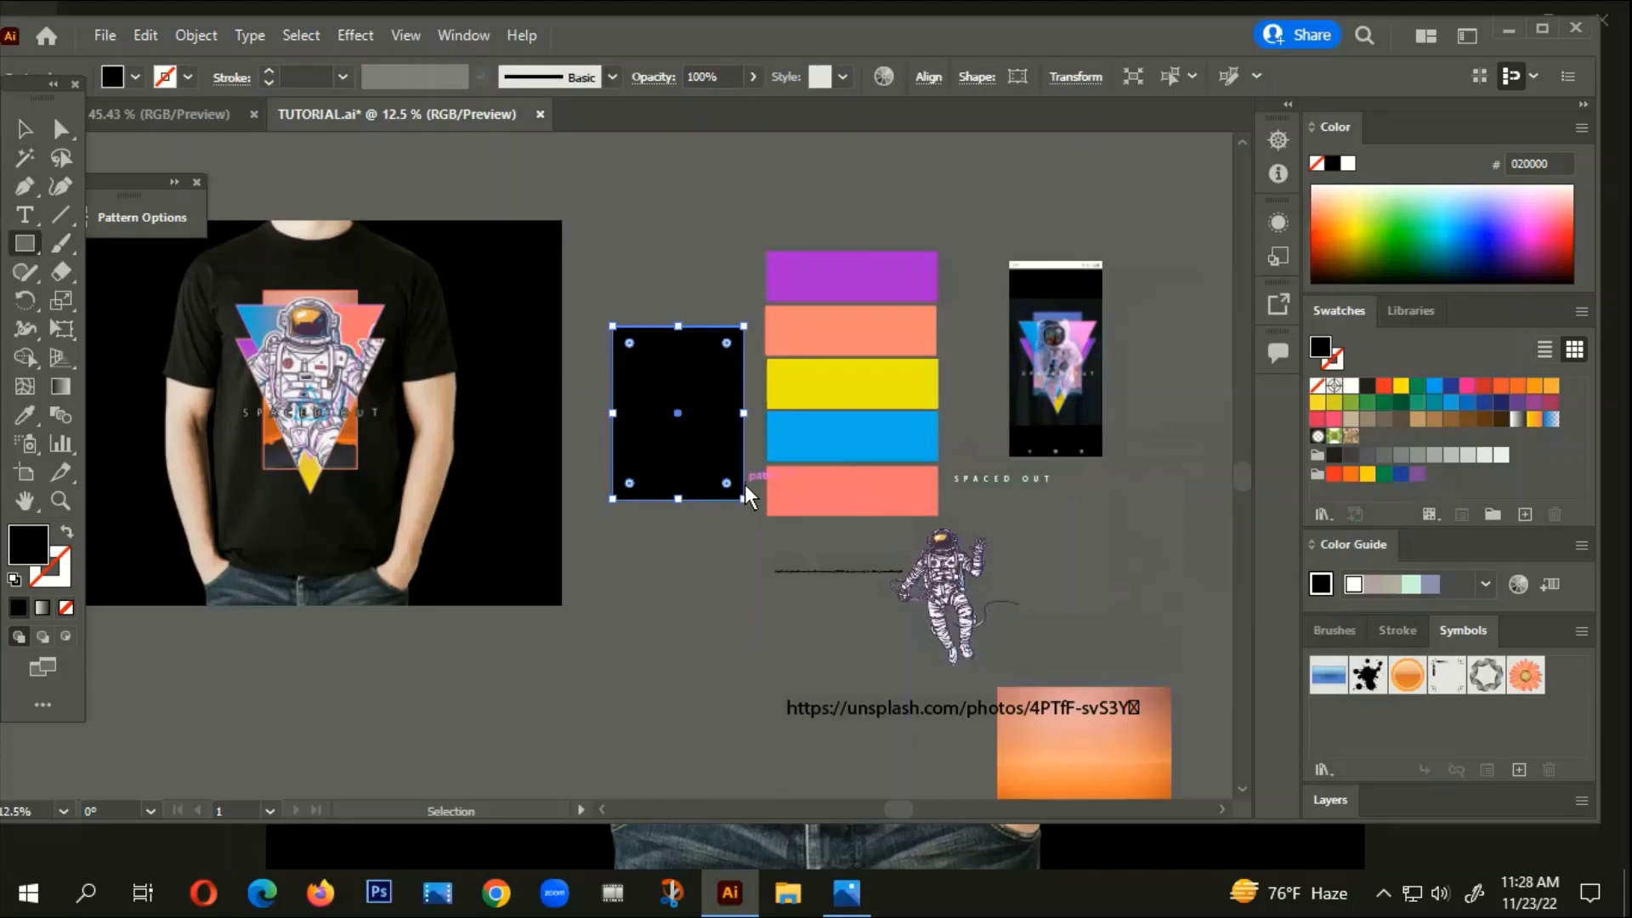
key("ctrl+2")
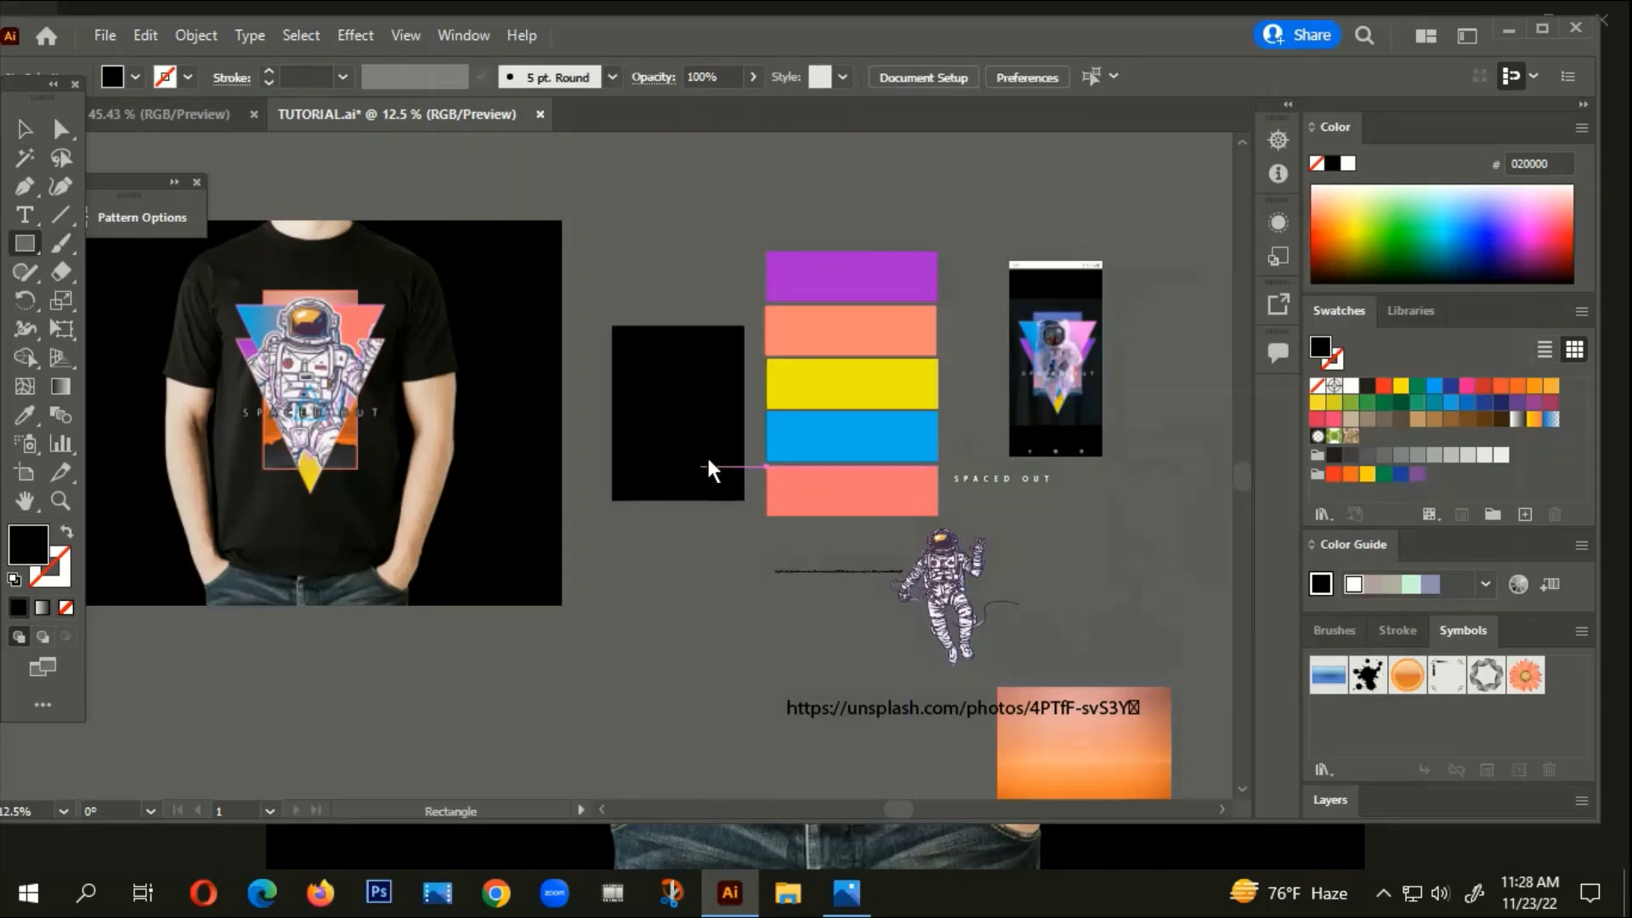
Create a three-sided polygon with a 50 px radius on the black background
scroll(706, 457, "up", 1)
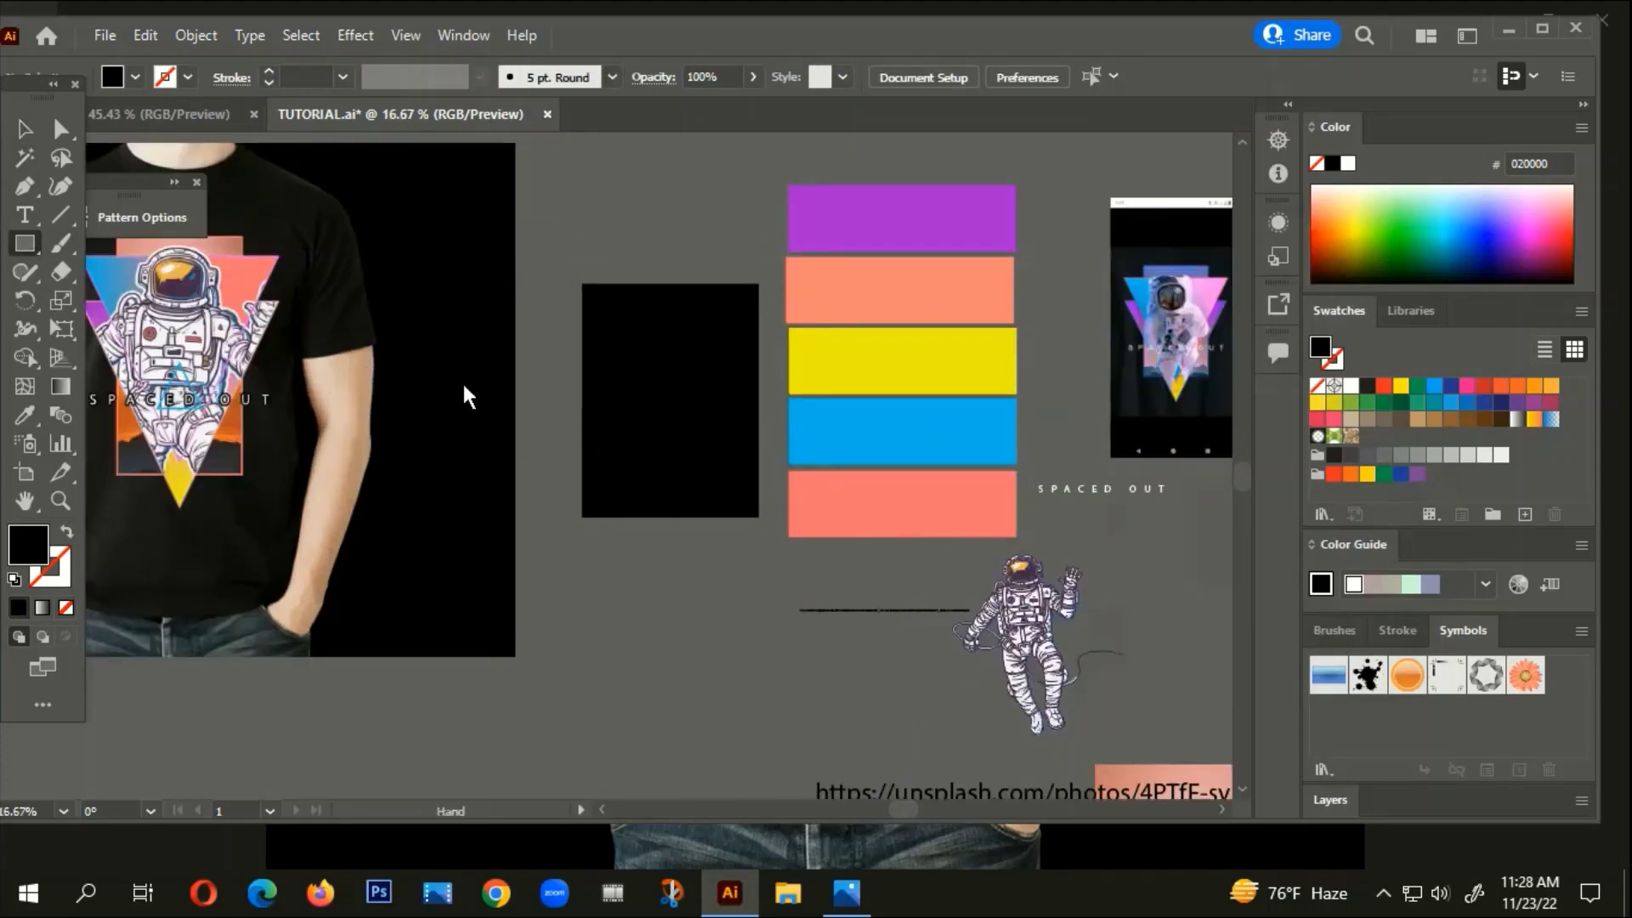
left_click_drag(469, 384, 532, 448)
scroll(225, 381, "down", 1)
scroll(612, 425, "up", 2)
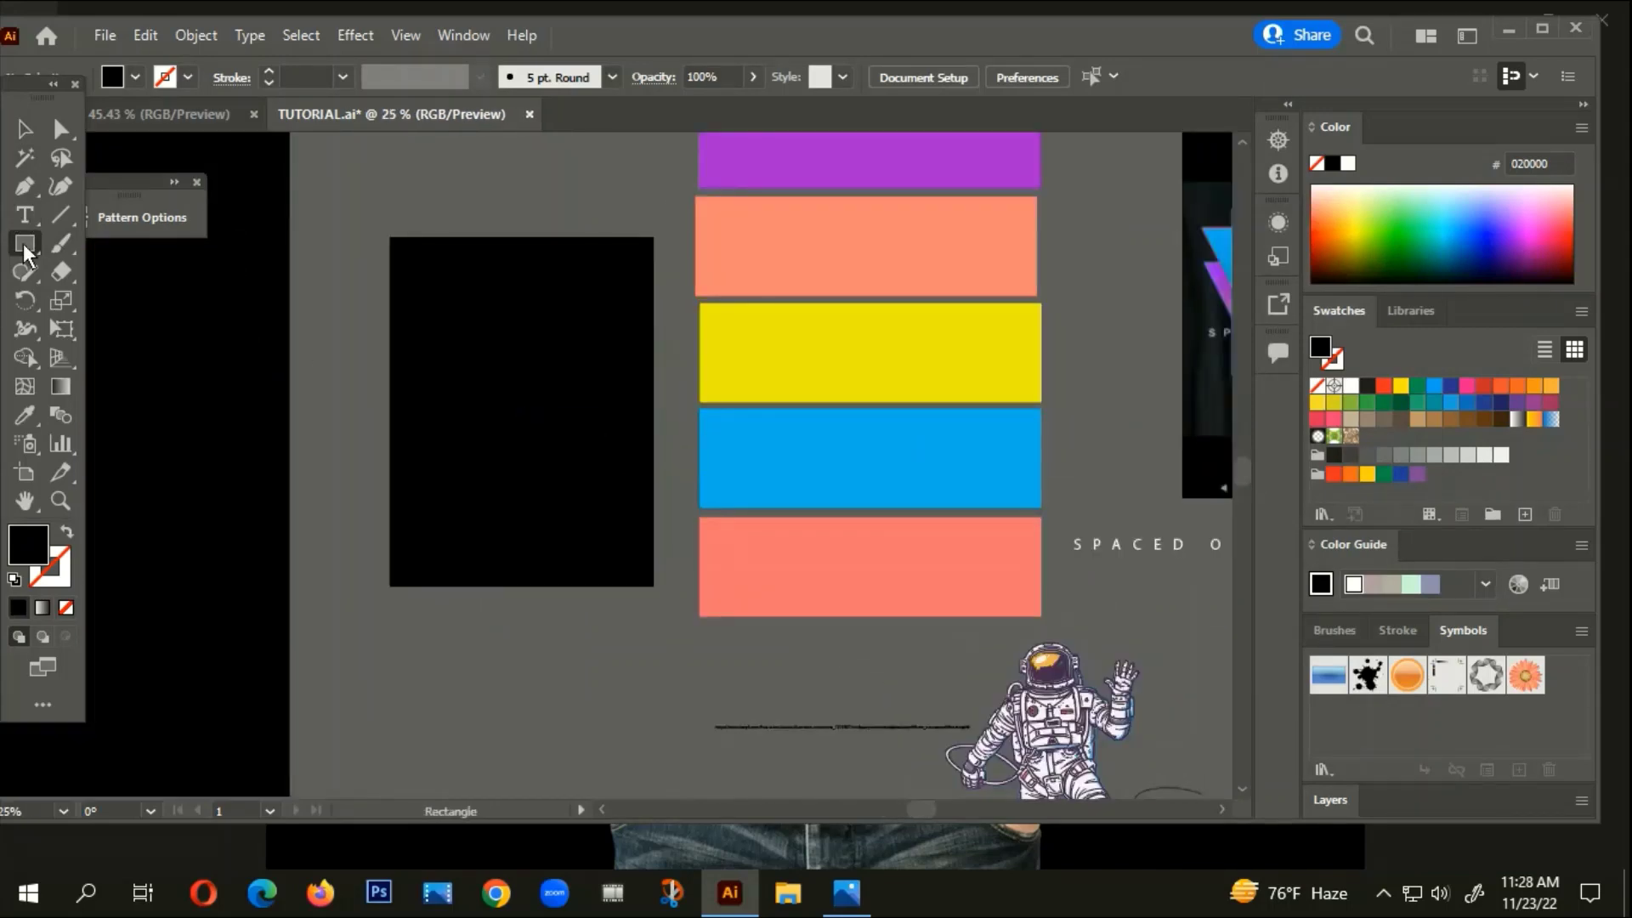
left_click(26, 246)
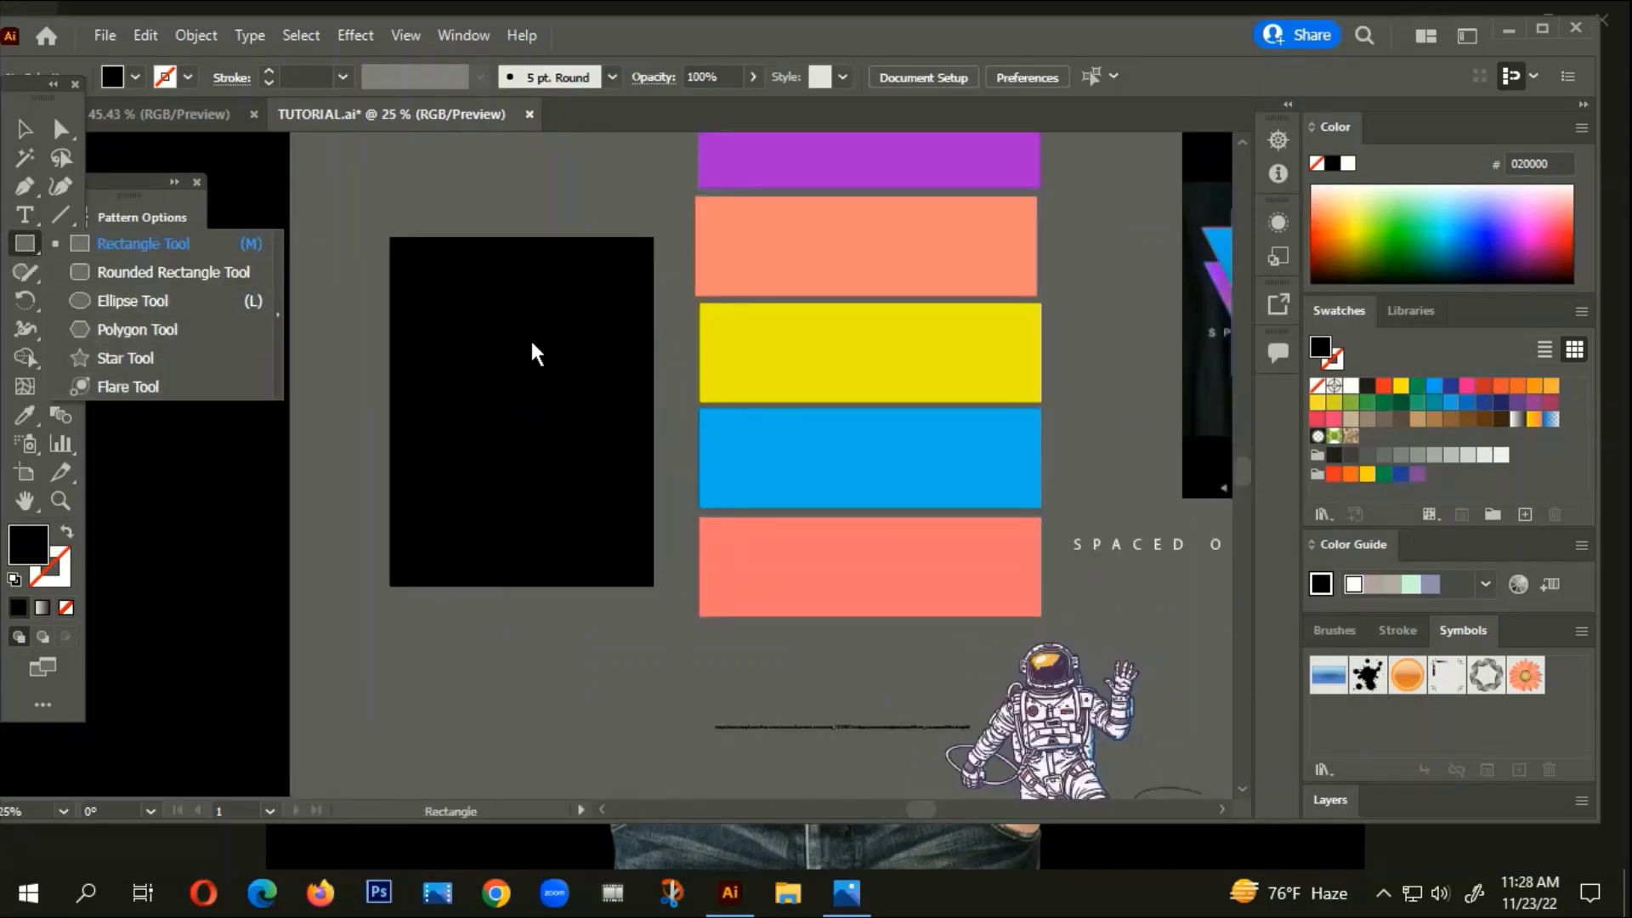
left_click(96, 329)
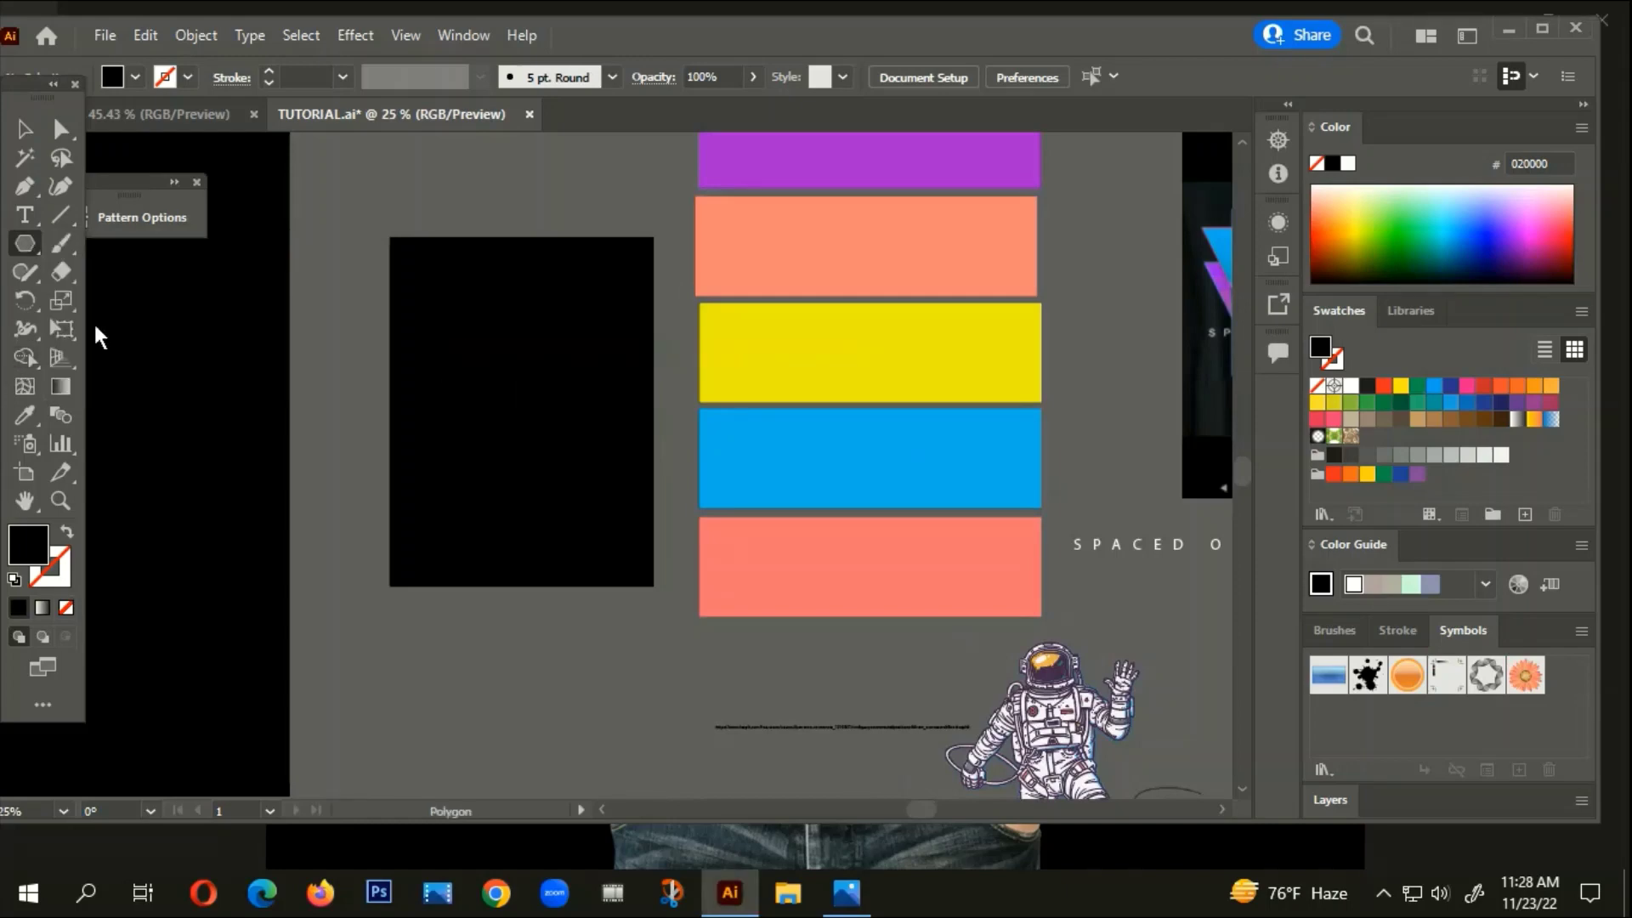
left_click(440, 366)
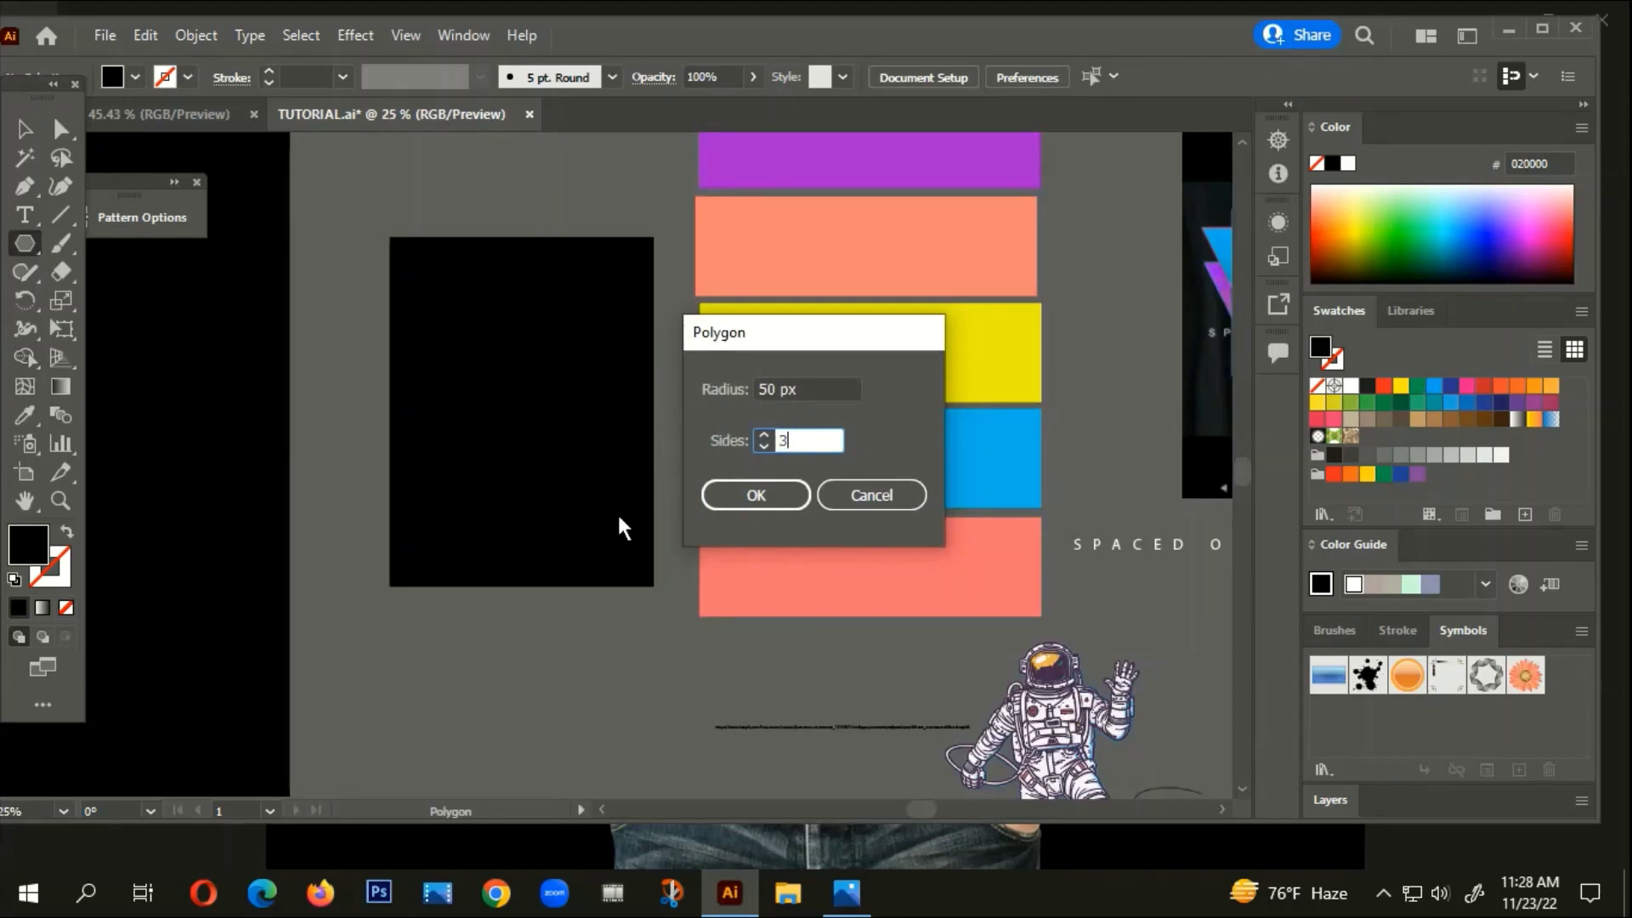
left_click(746, 495)
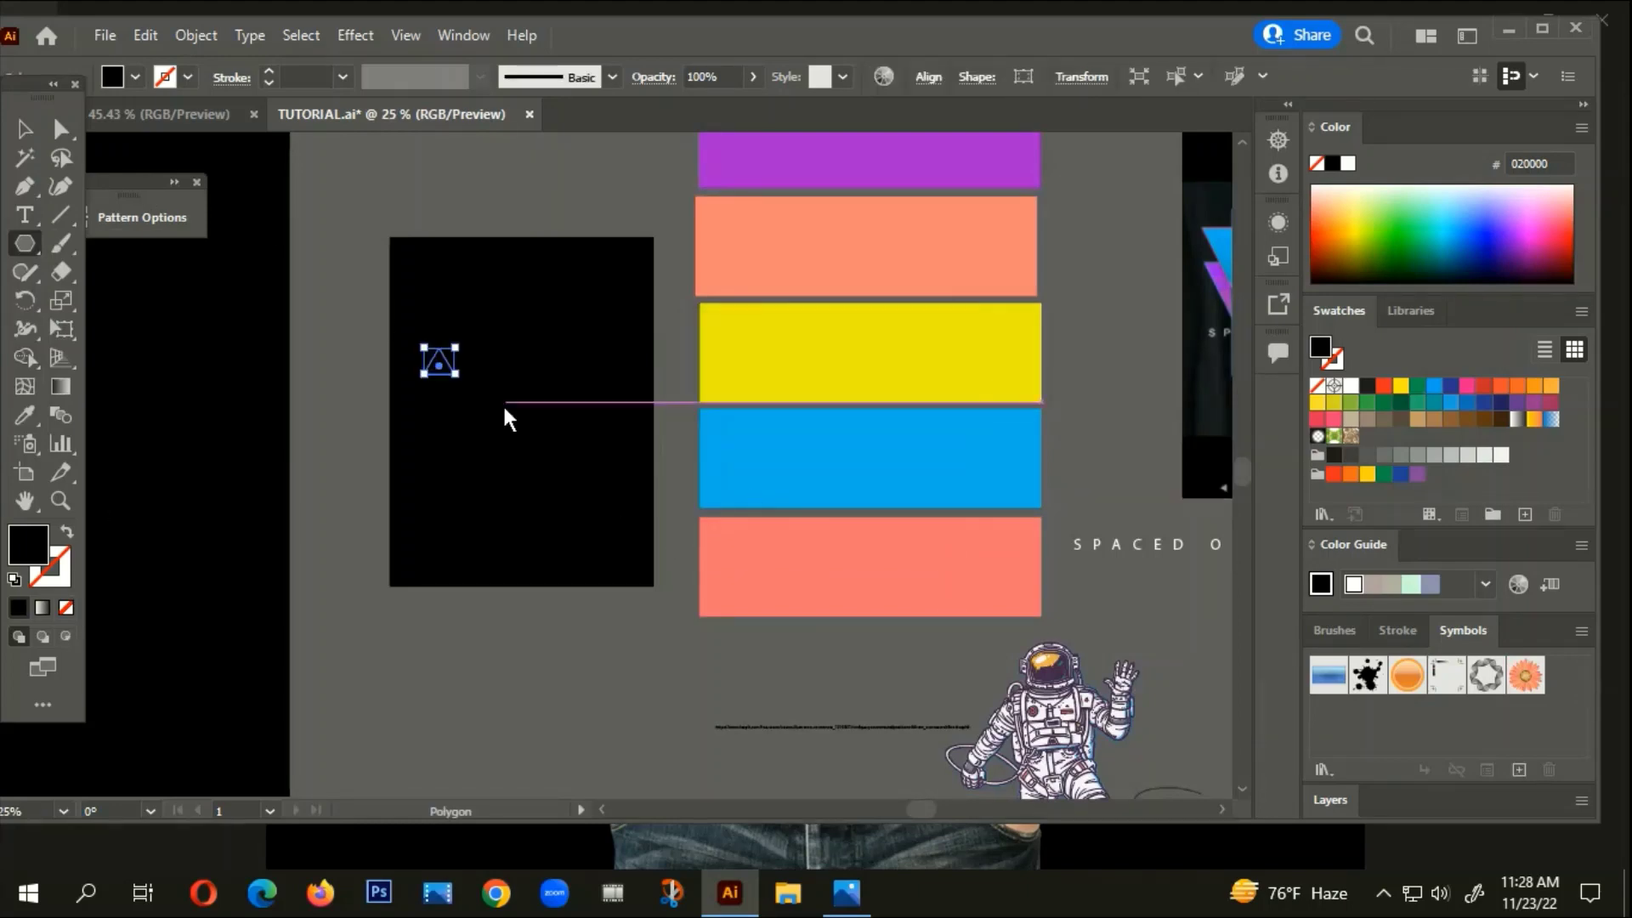
Enlarge the triangle to most of the background's width and fill it with the yellow sampled from the colour bars
left_click(25, 129)
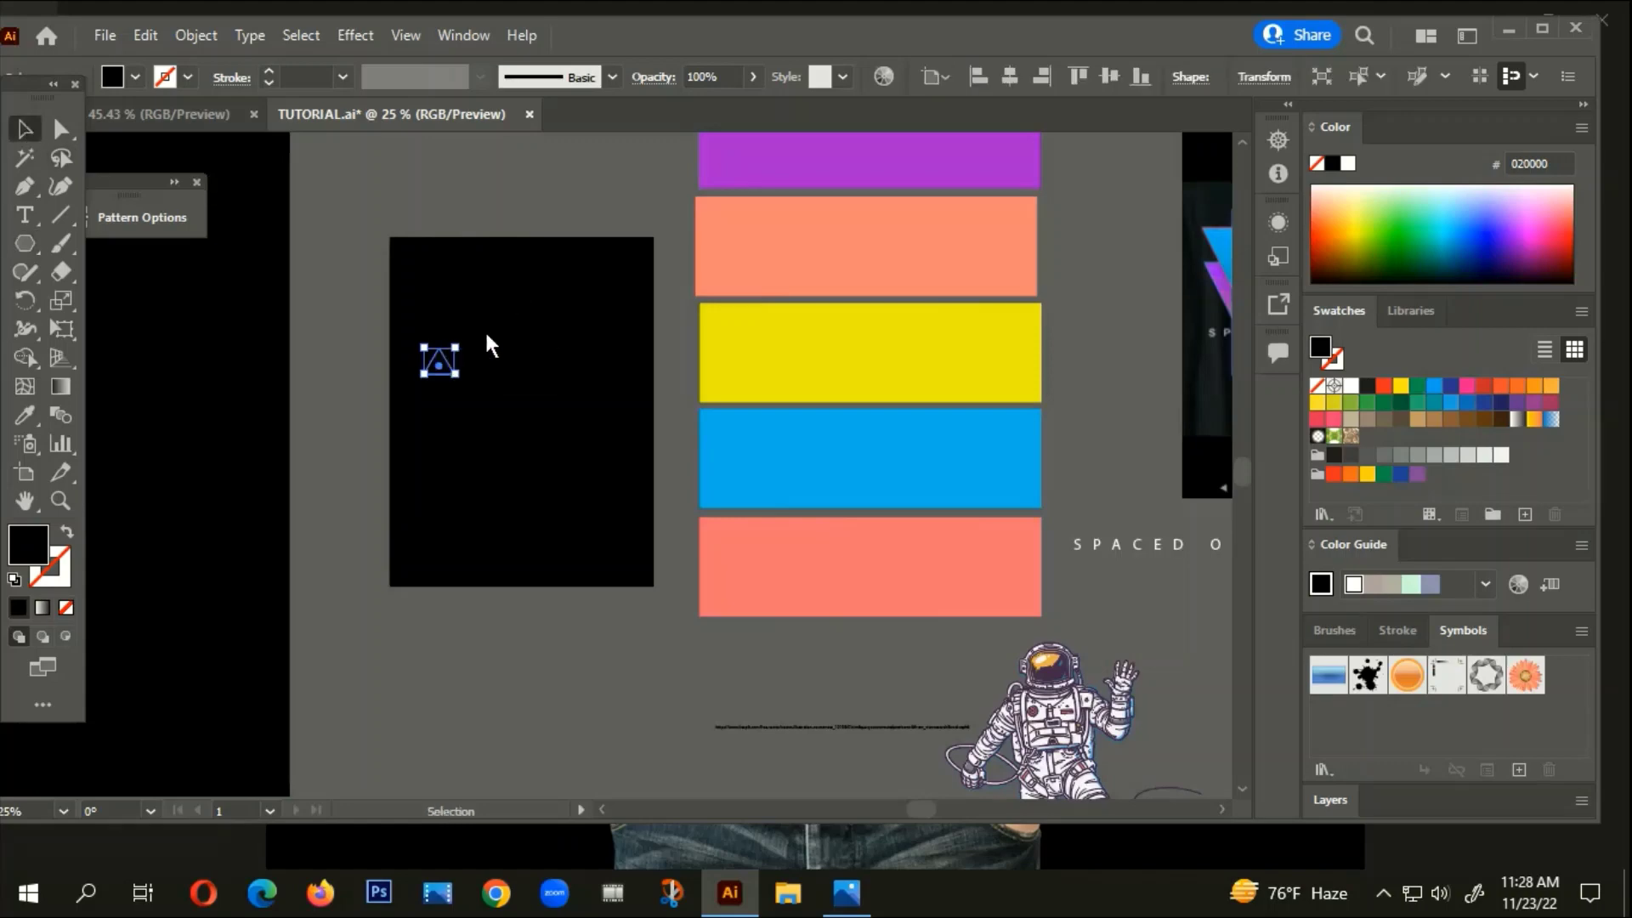
left_click_drag(457, 348, 543, 248)
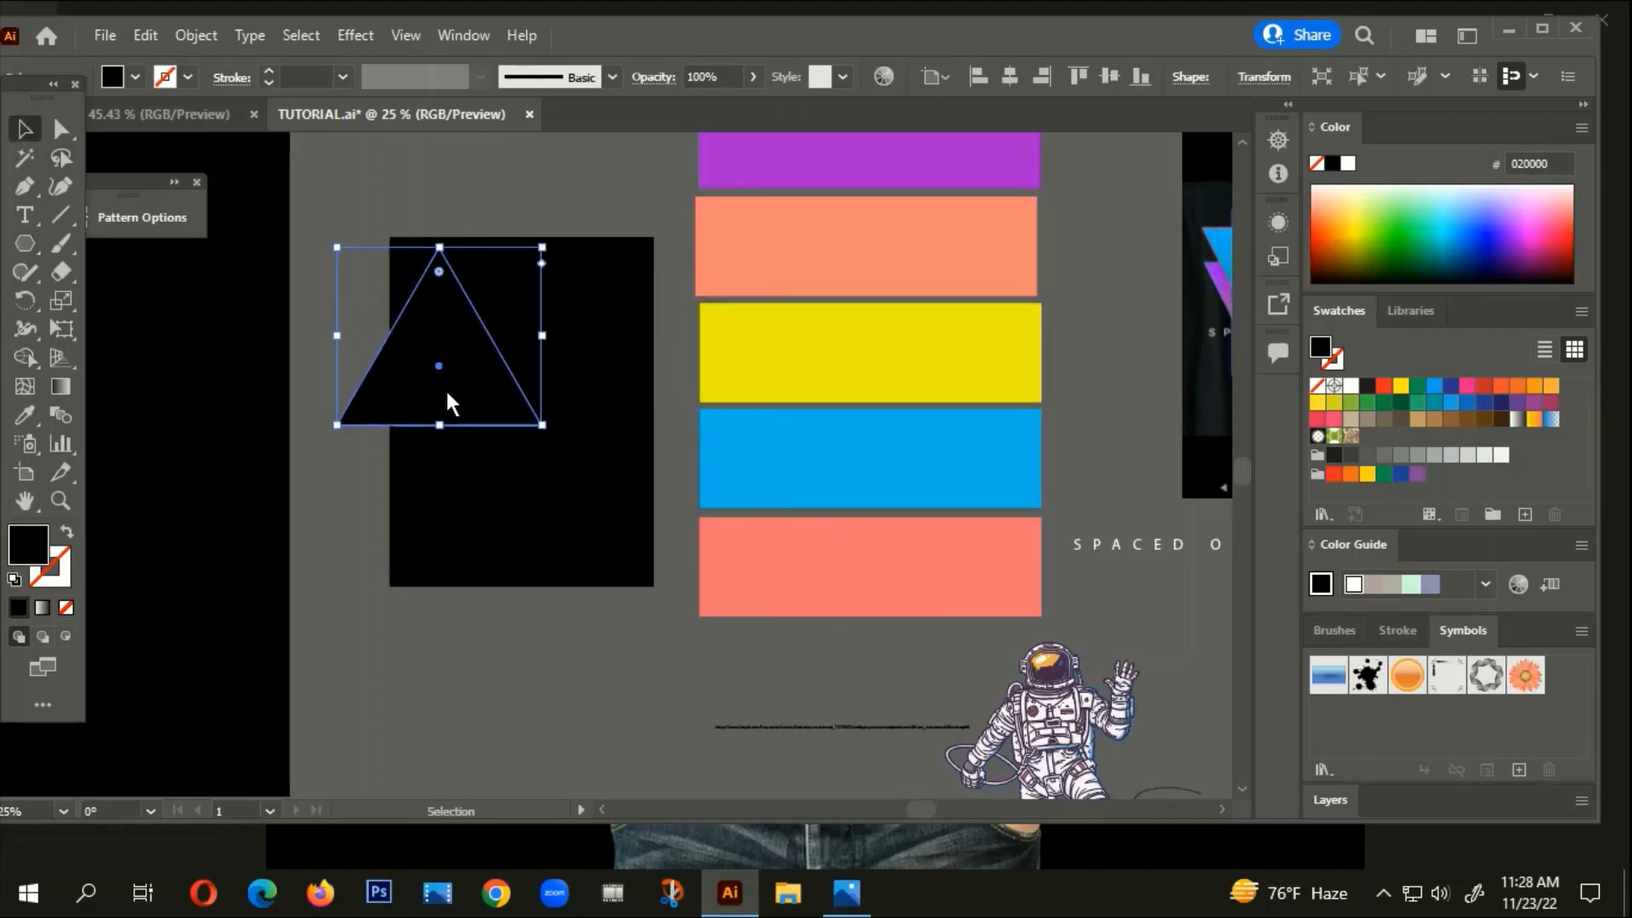
key("i")
left_click(823, 374)
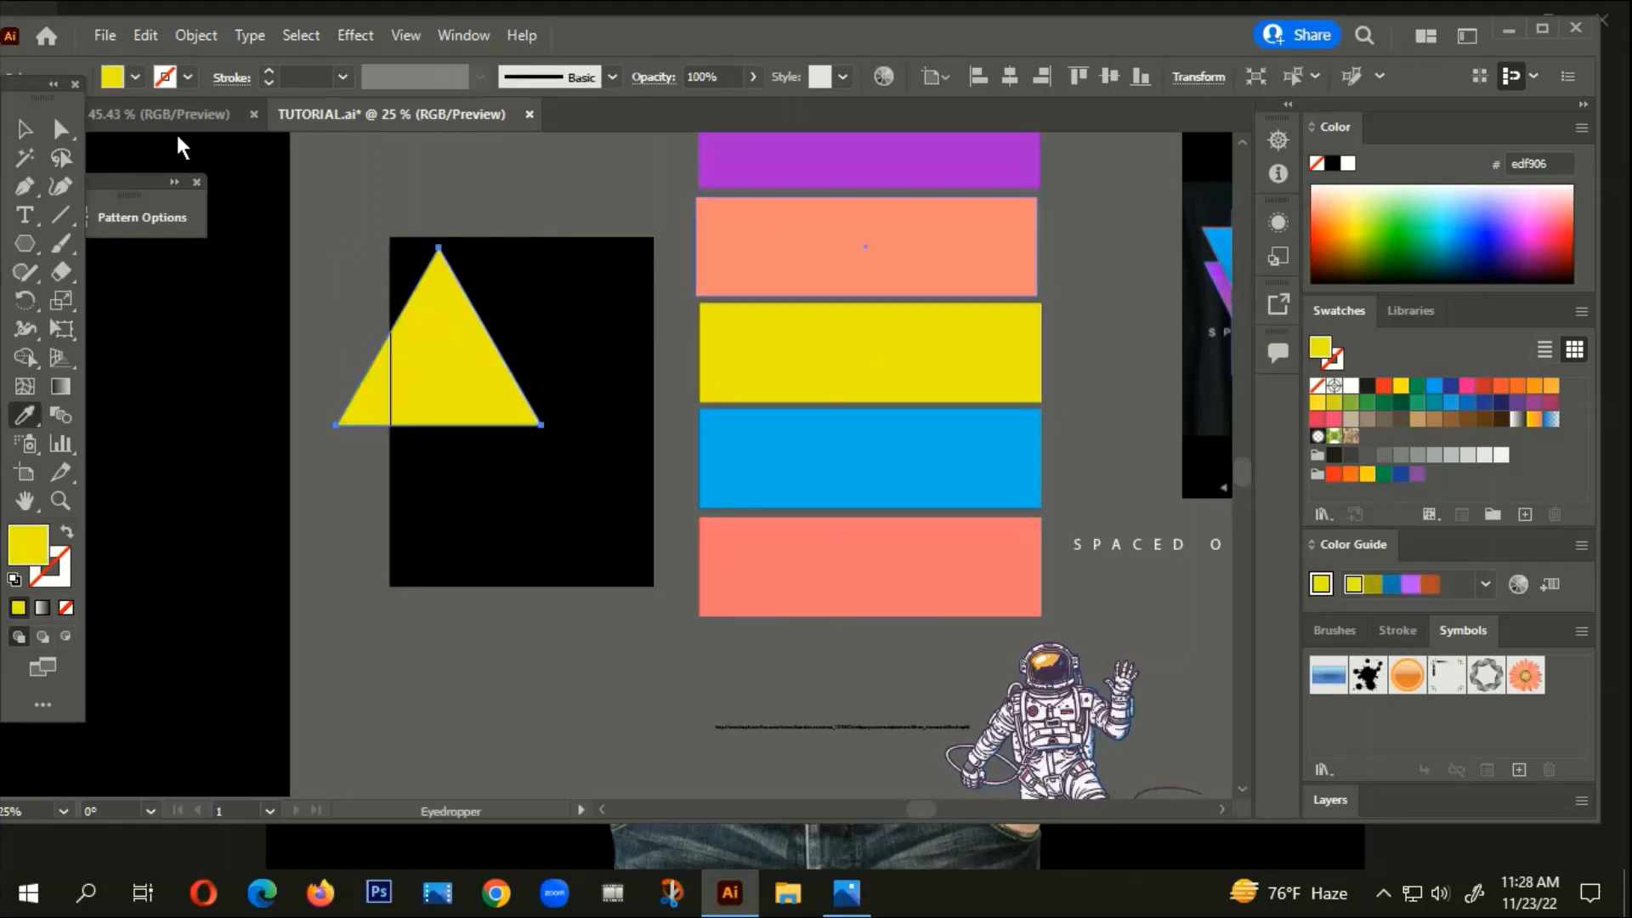
Move the yellow triangle fully onto the black background, roughly centred
left_click(31, 127)
left_click(431, 346)
left_click_drag(431, 346, 501, 378)
Reflect the yellow triangle across the horizontal axis so it points downward
right_click(522, 357)
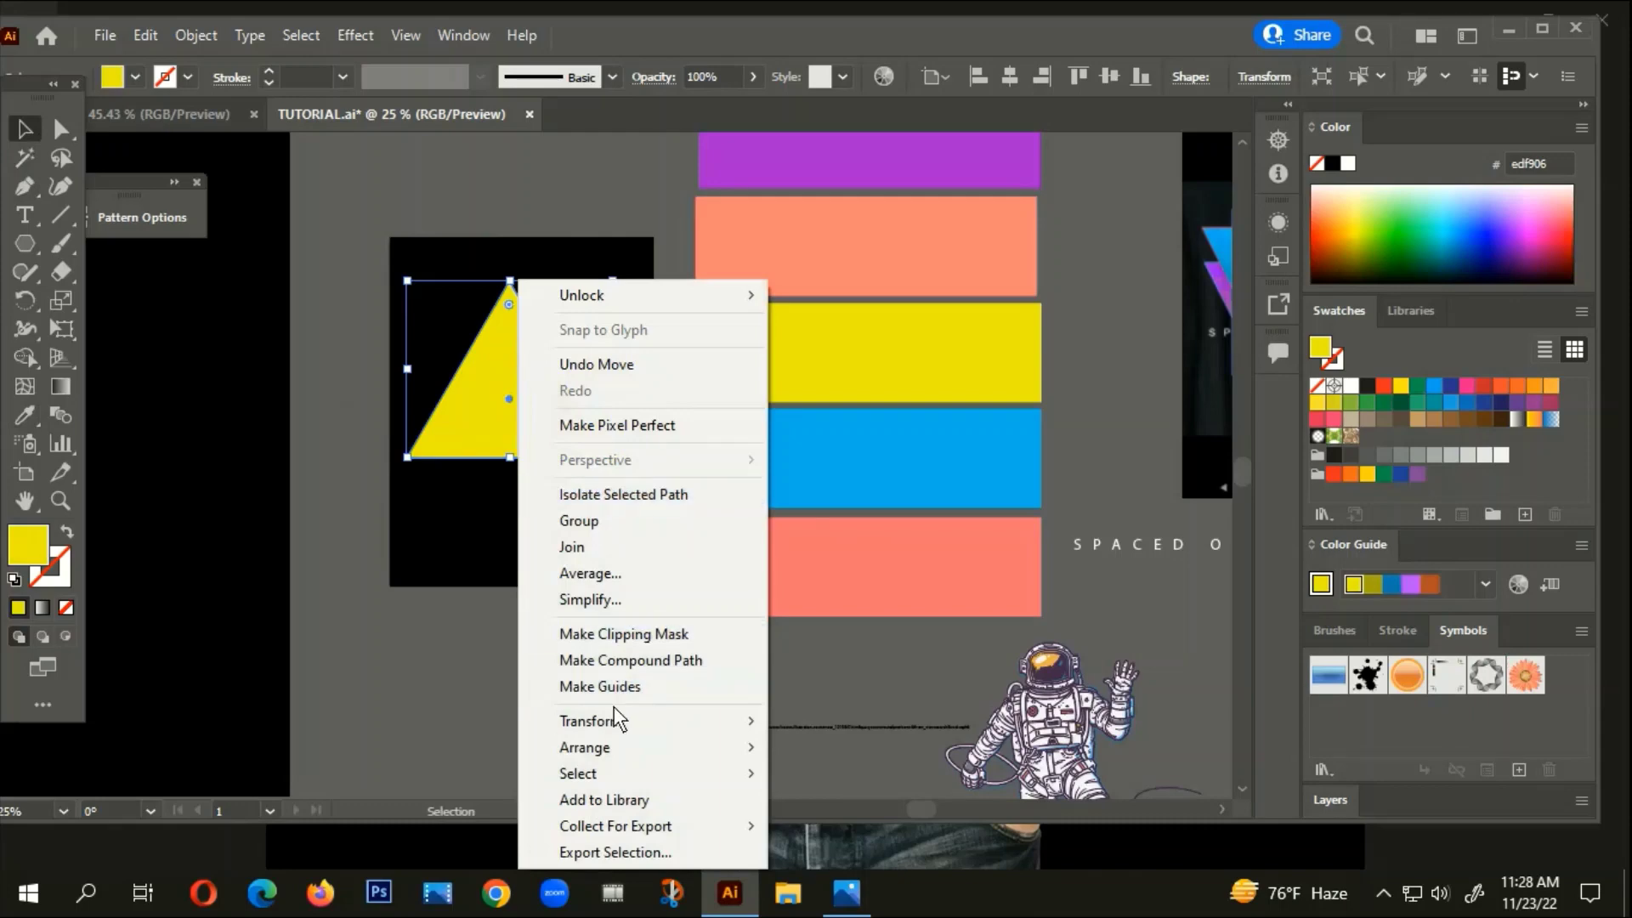
mouse_move(616, 725)
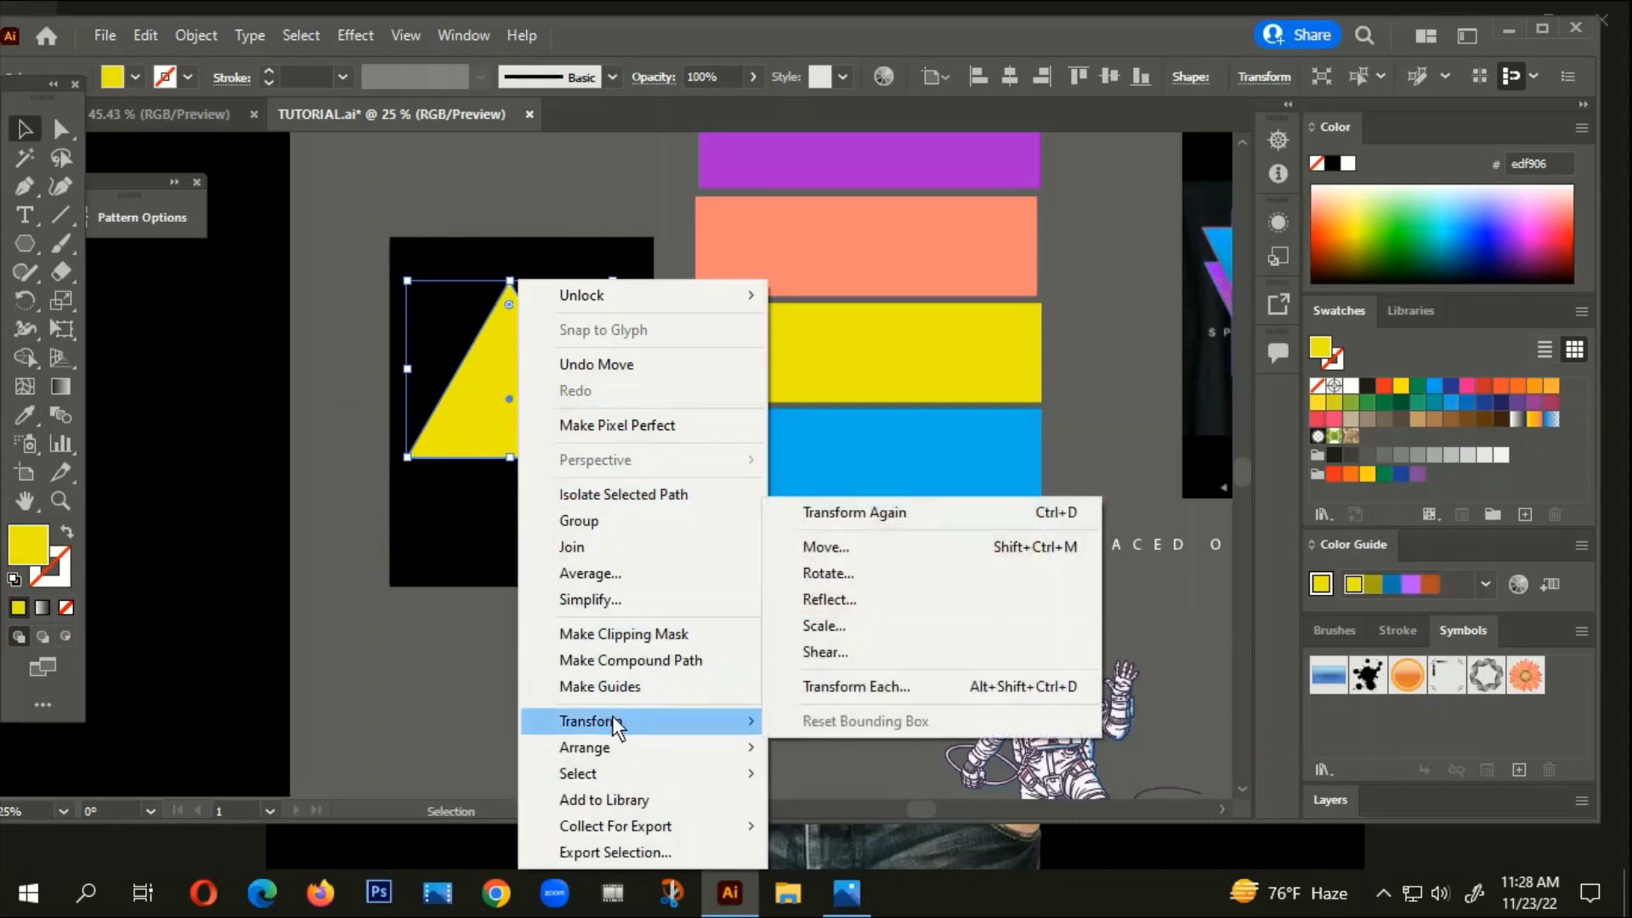
left_click(830, 600)
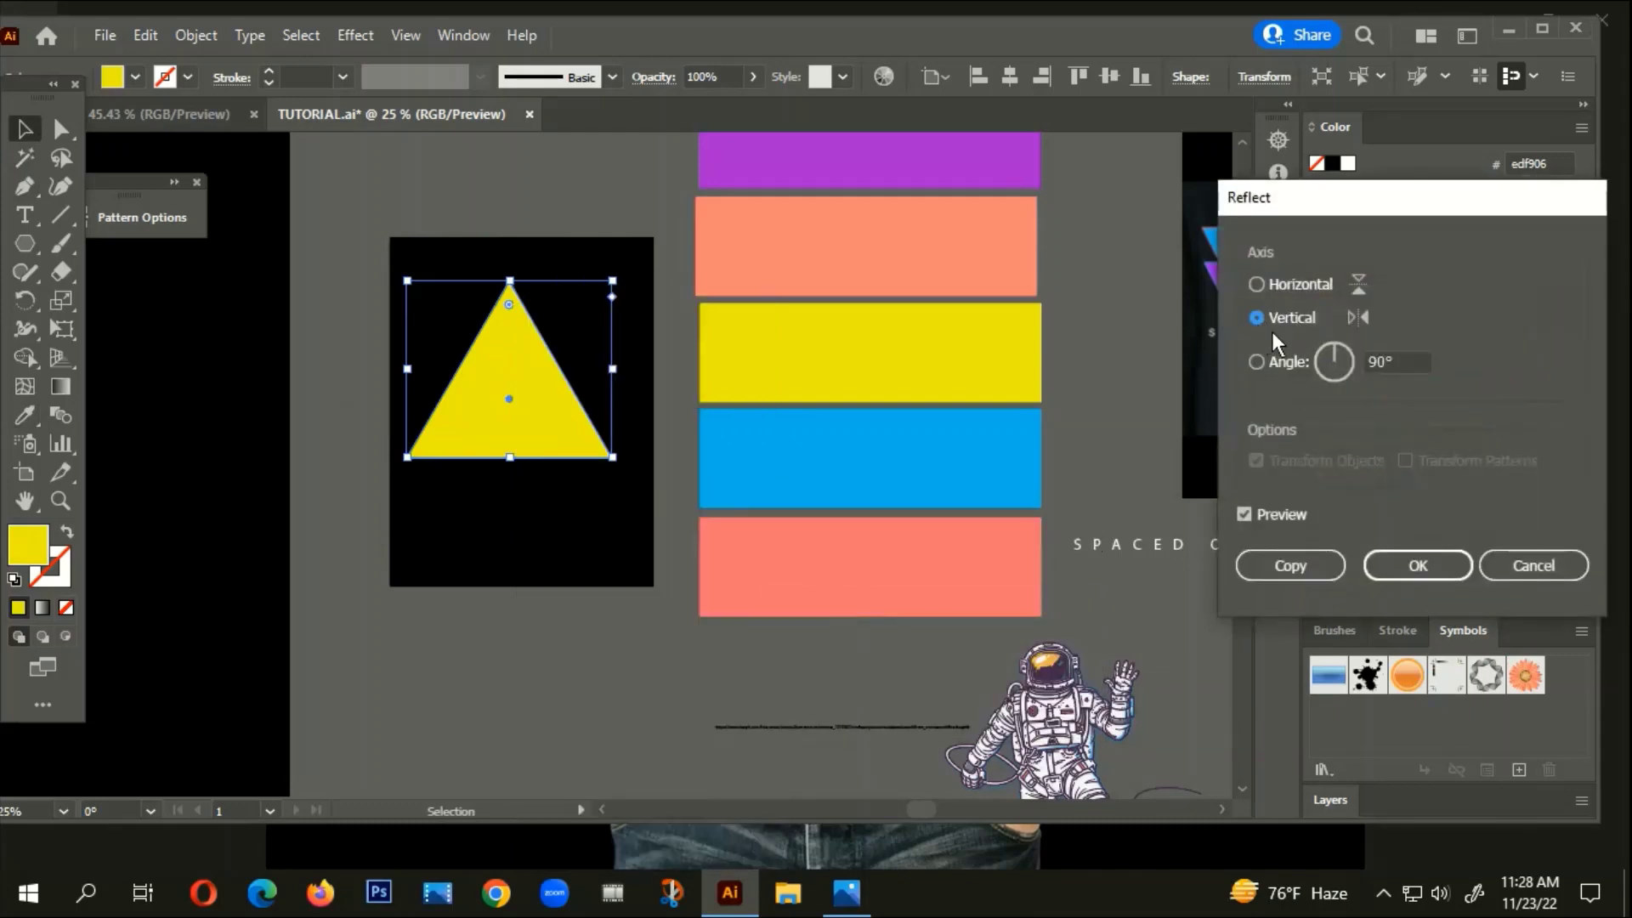
left_click(1257, 286)
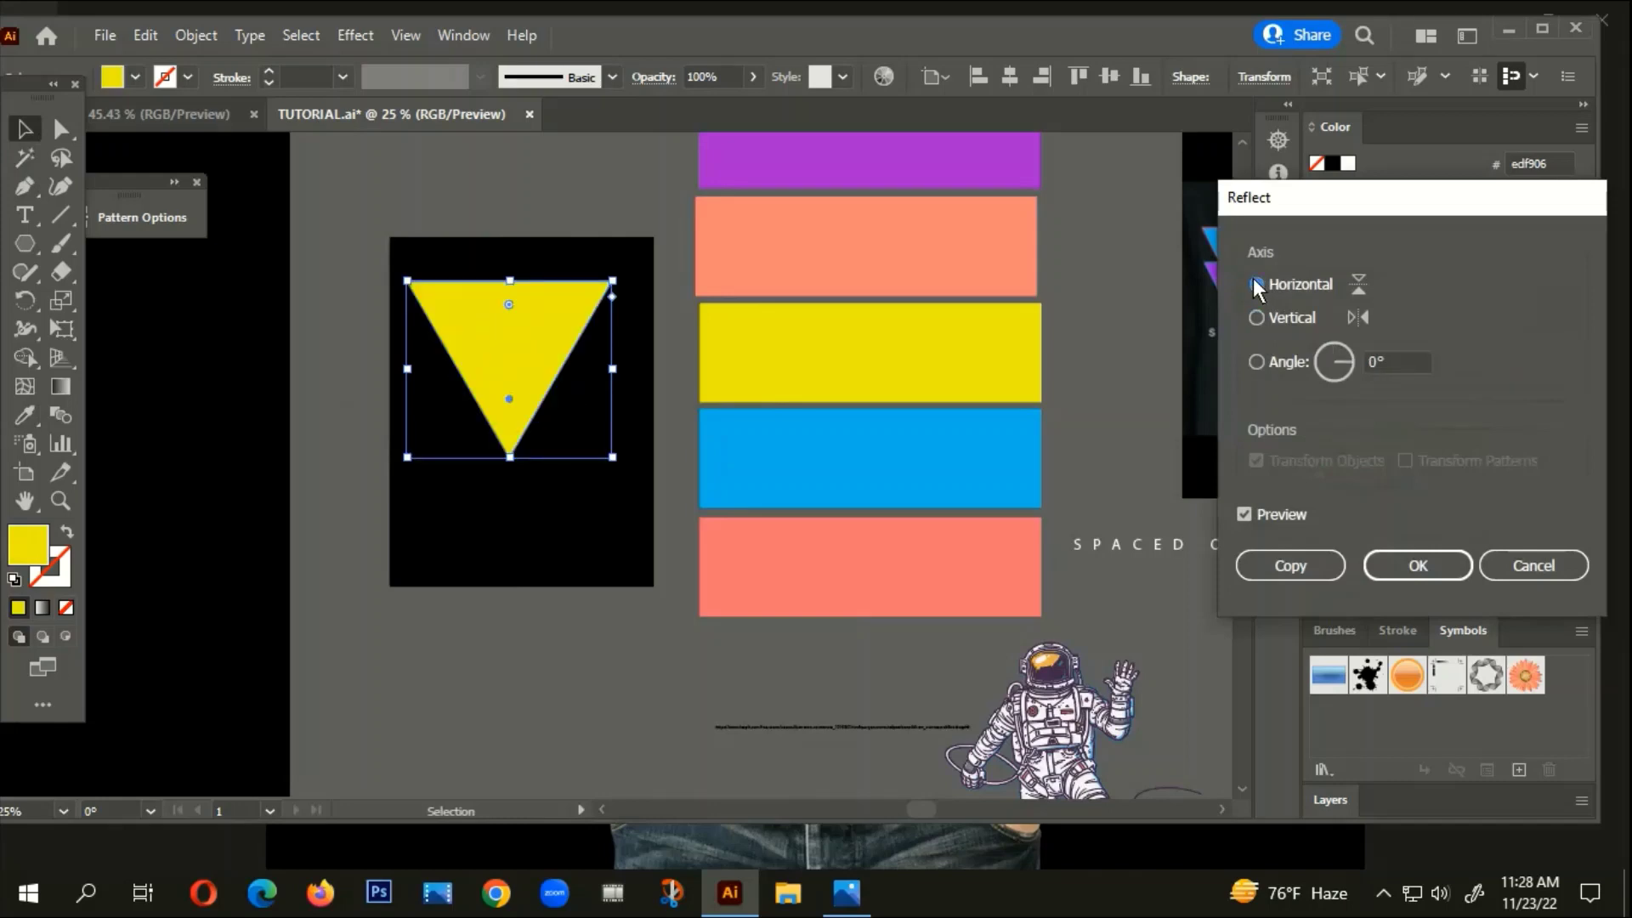
left_click(1402, 570)
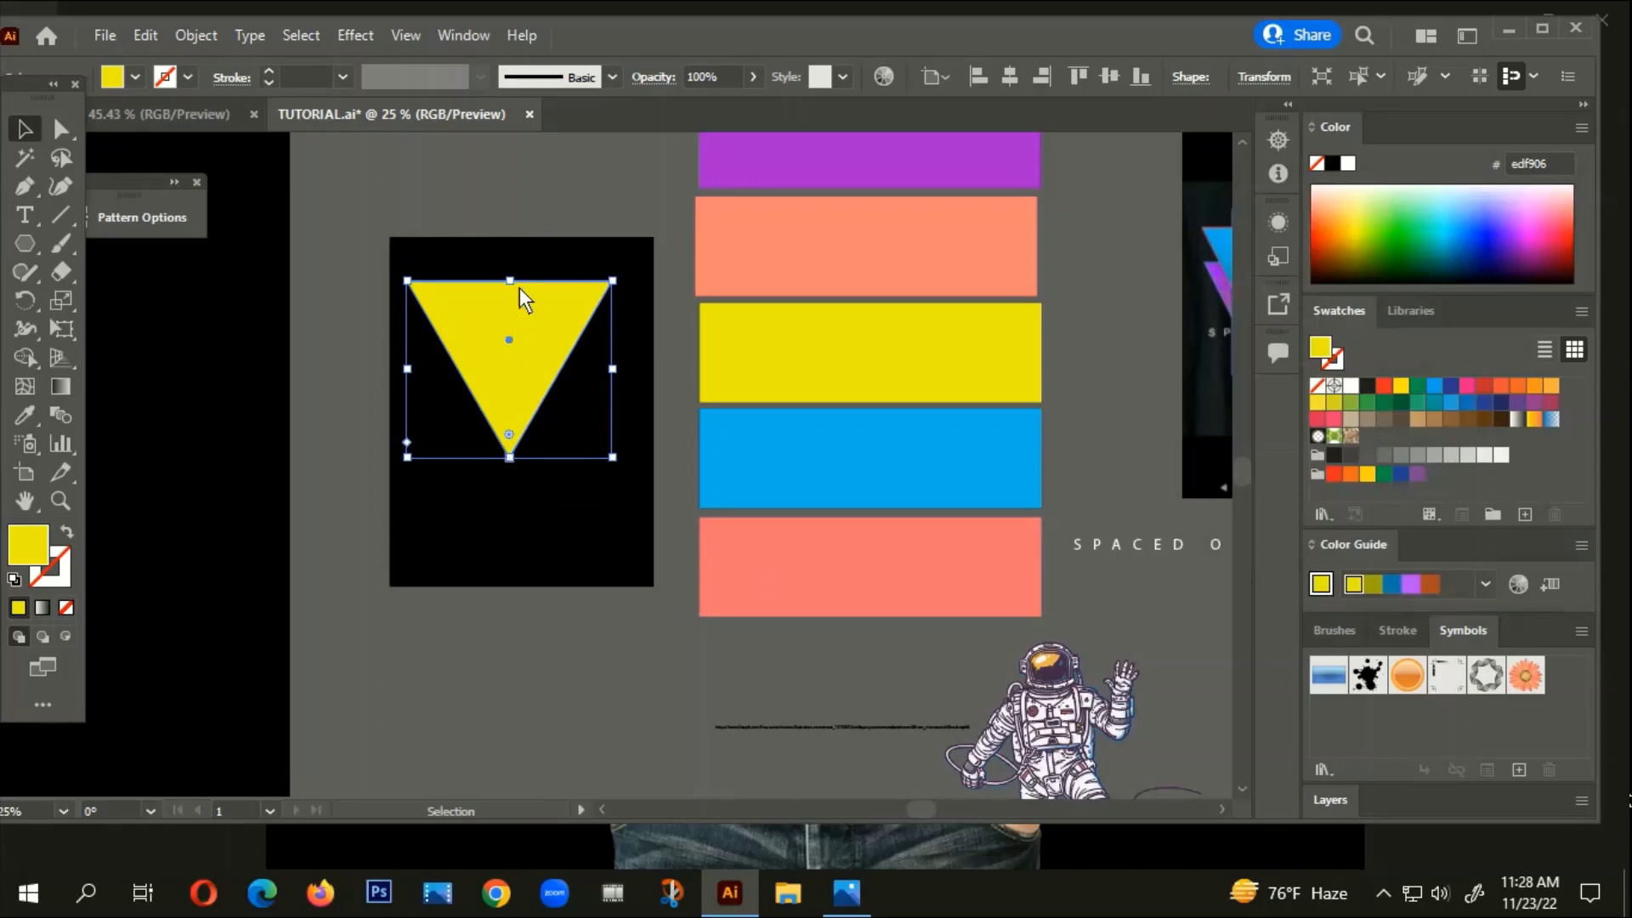
Stretch the yellow triangle's lower tip downward to make it taller, keeping its width, and deselect it
left_click_drag(510, 459, 507, 500)
left_click(515, 589)
scroll(493, 602, "down", 1)
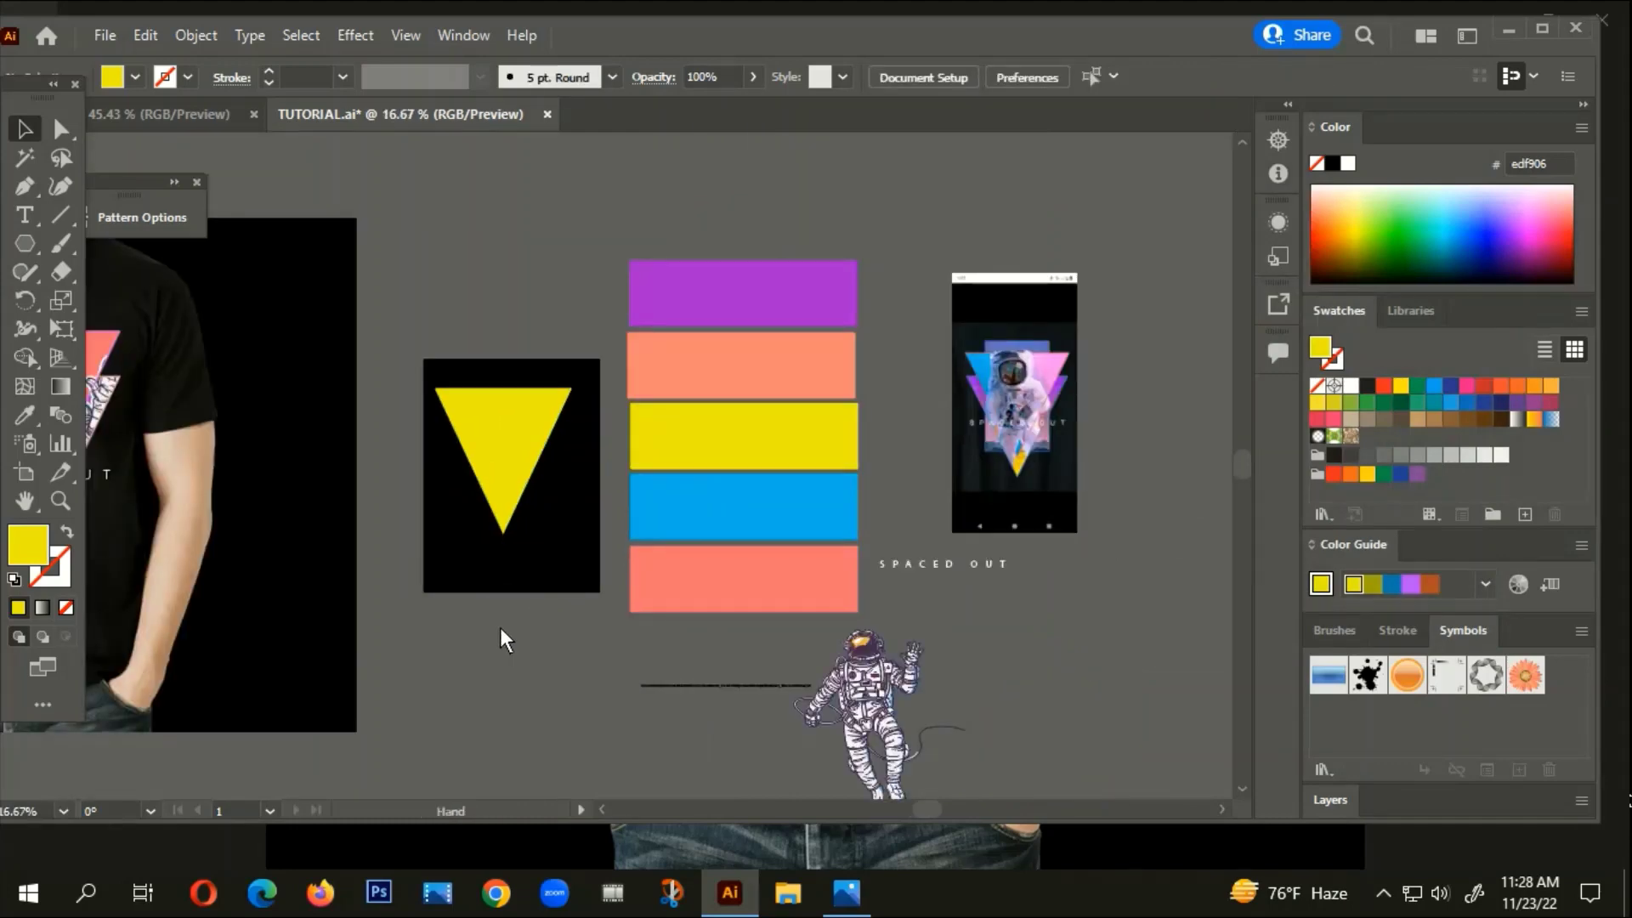
scroll(404, 490, "up", 1)
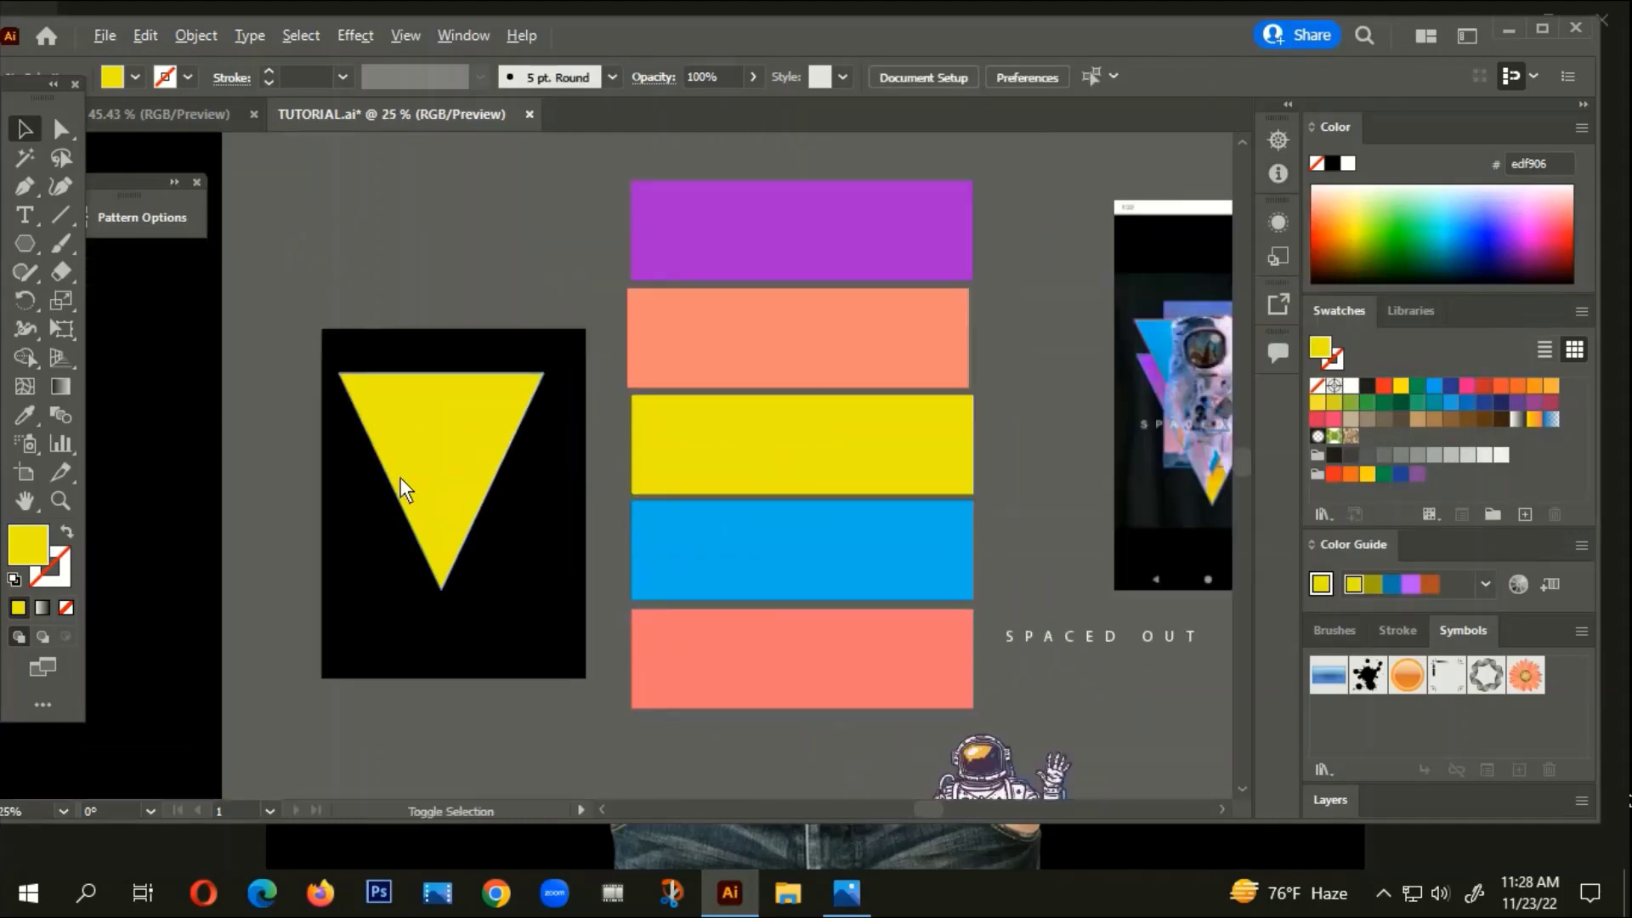
left_click(430, 411)
left_click_drag(430, 411, 434, 458)
scroll(365, 537, "down", 2)
left_click_drag(344, 603, 592, 544)
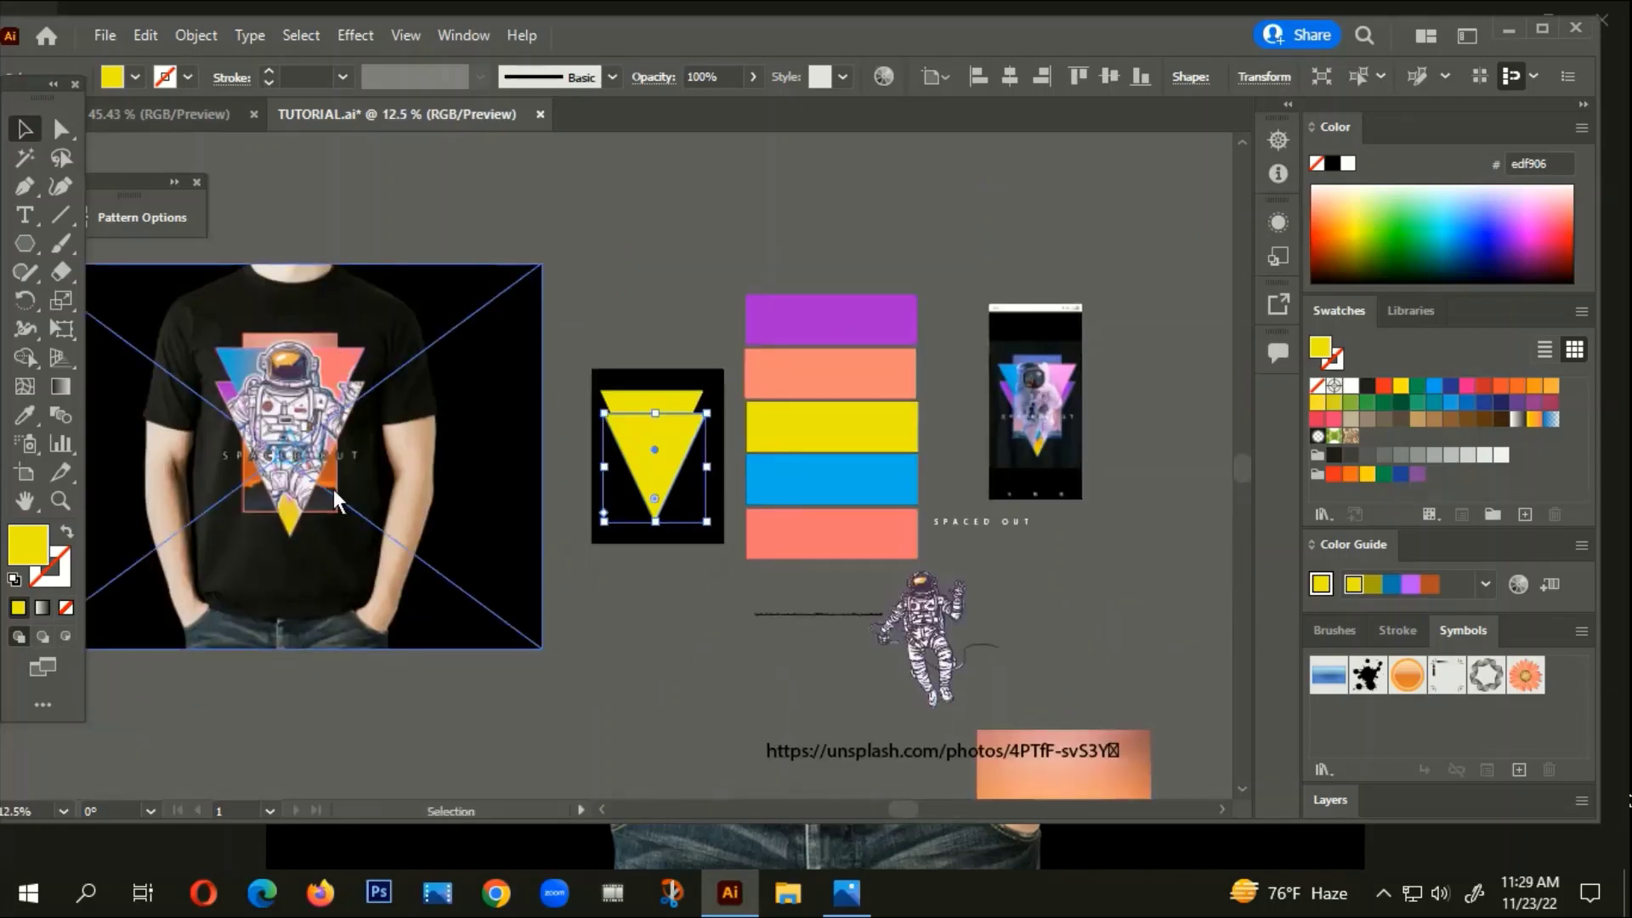
left_click(630, 629)
left_click_drag(653, 661, 520, 691)
scroll(540, 463, "up", 2)
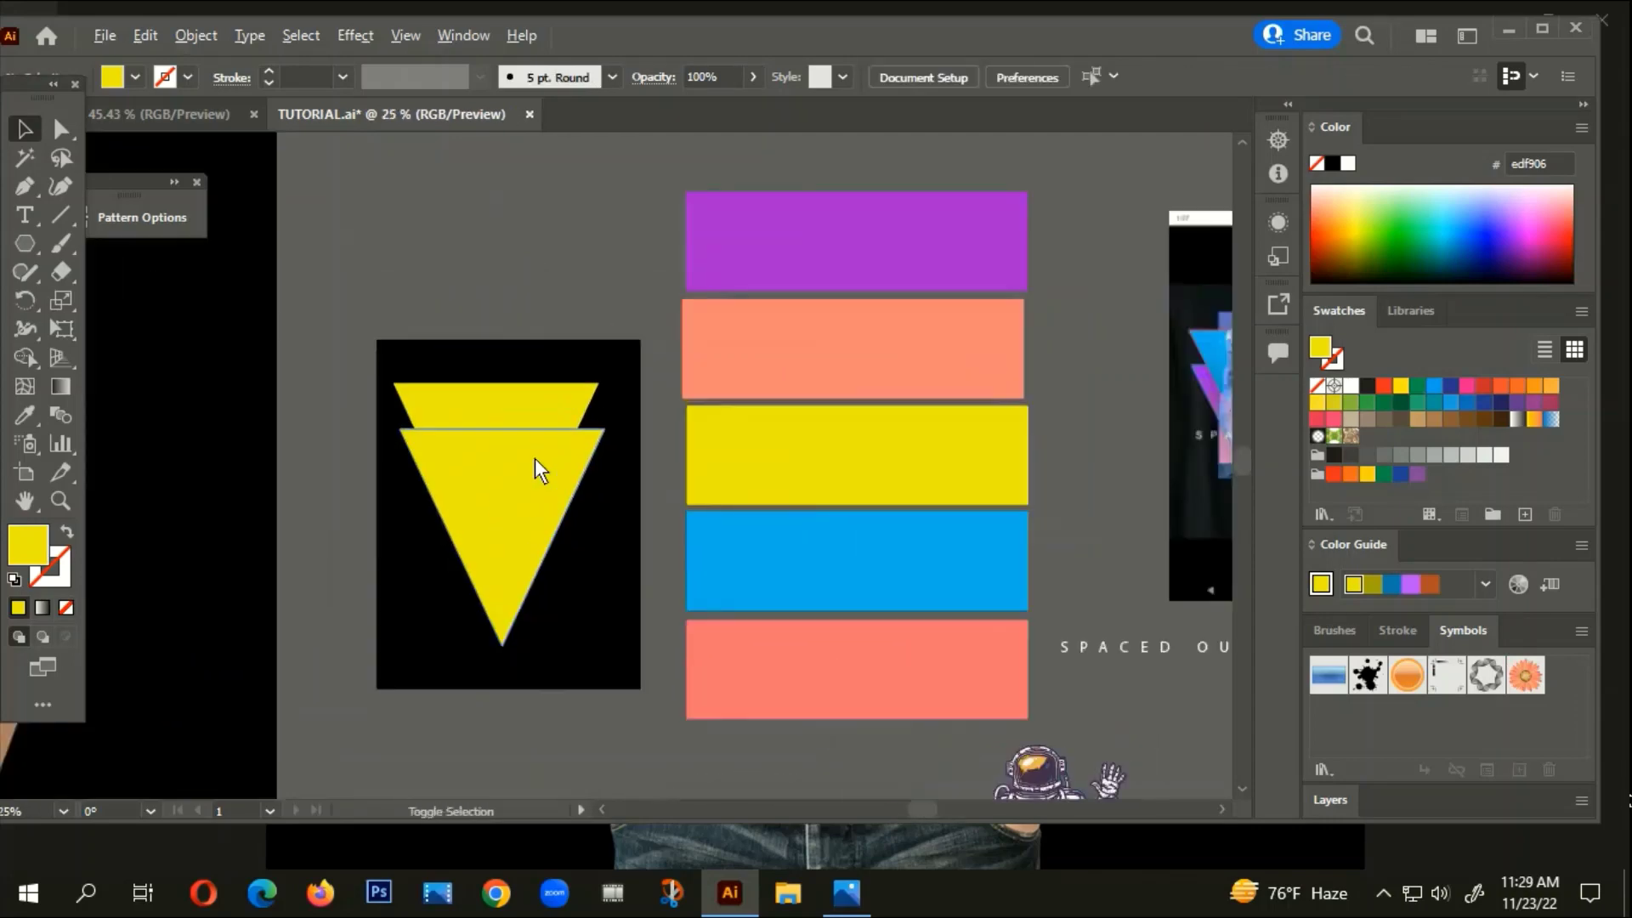
left_click(539, 467)
key("Delete")
Centre the yellow triangle horizontally on the artboard and place a copy about 147.5 px straight below it
left_click(515, 446)
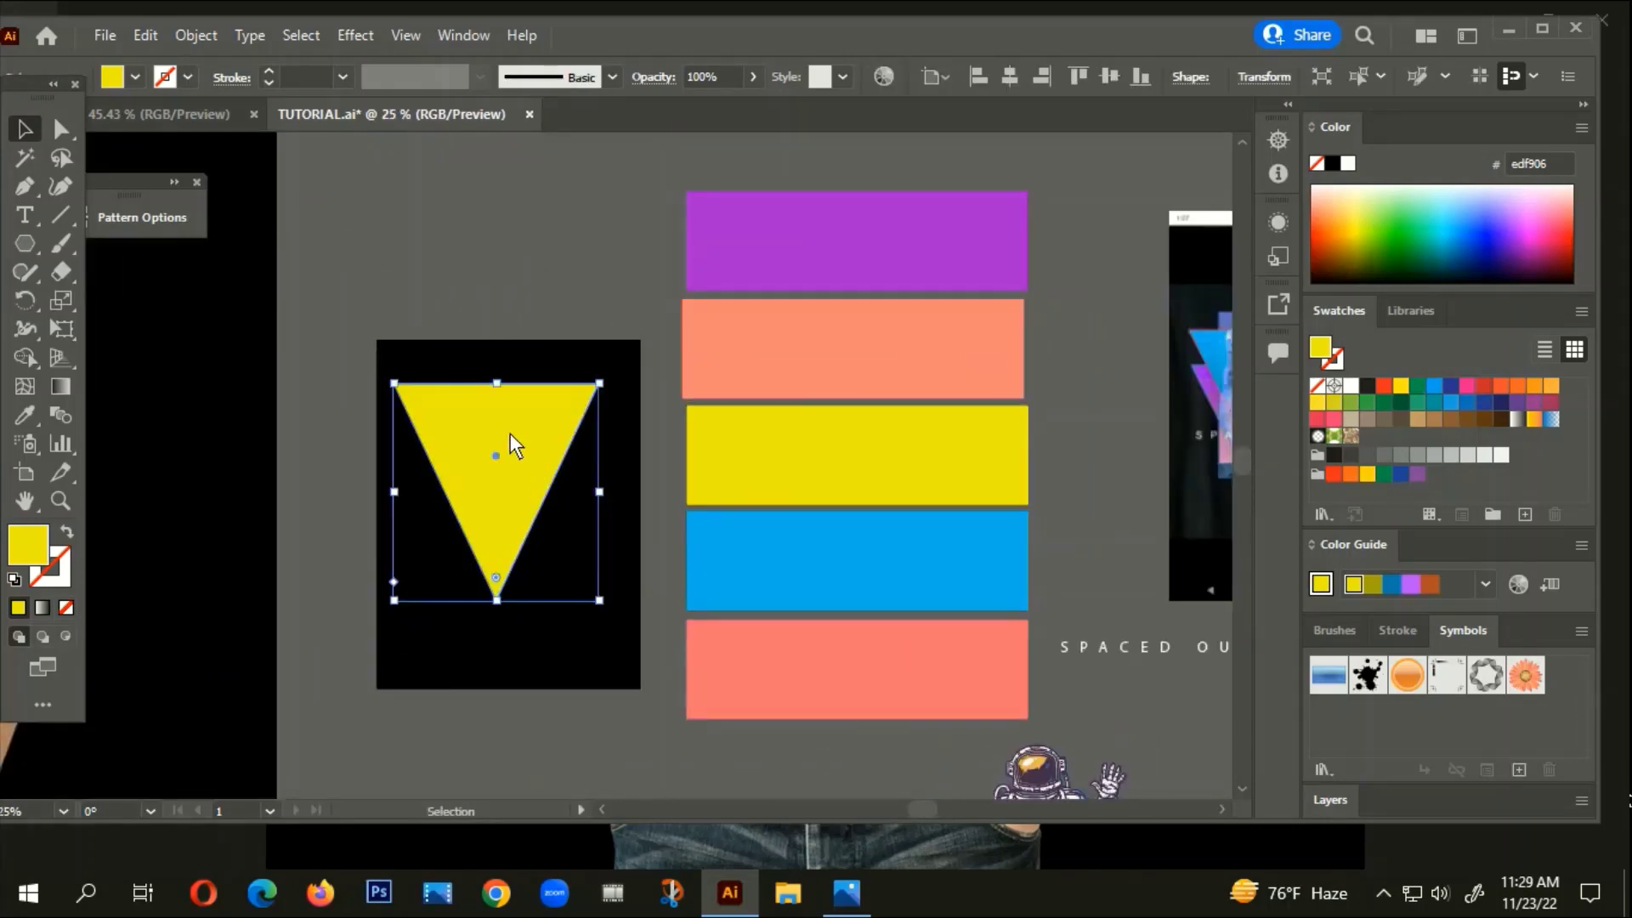
left_click(1009, 76)
scroll(480, 527, "up", 1)
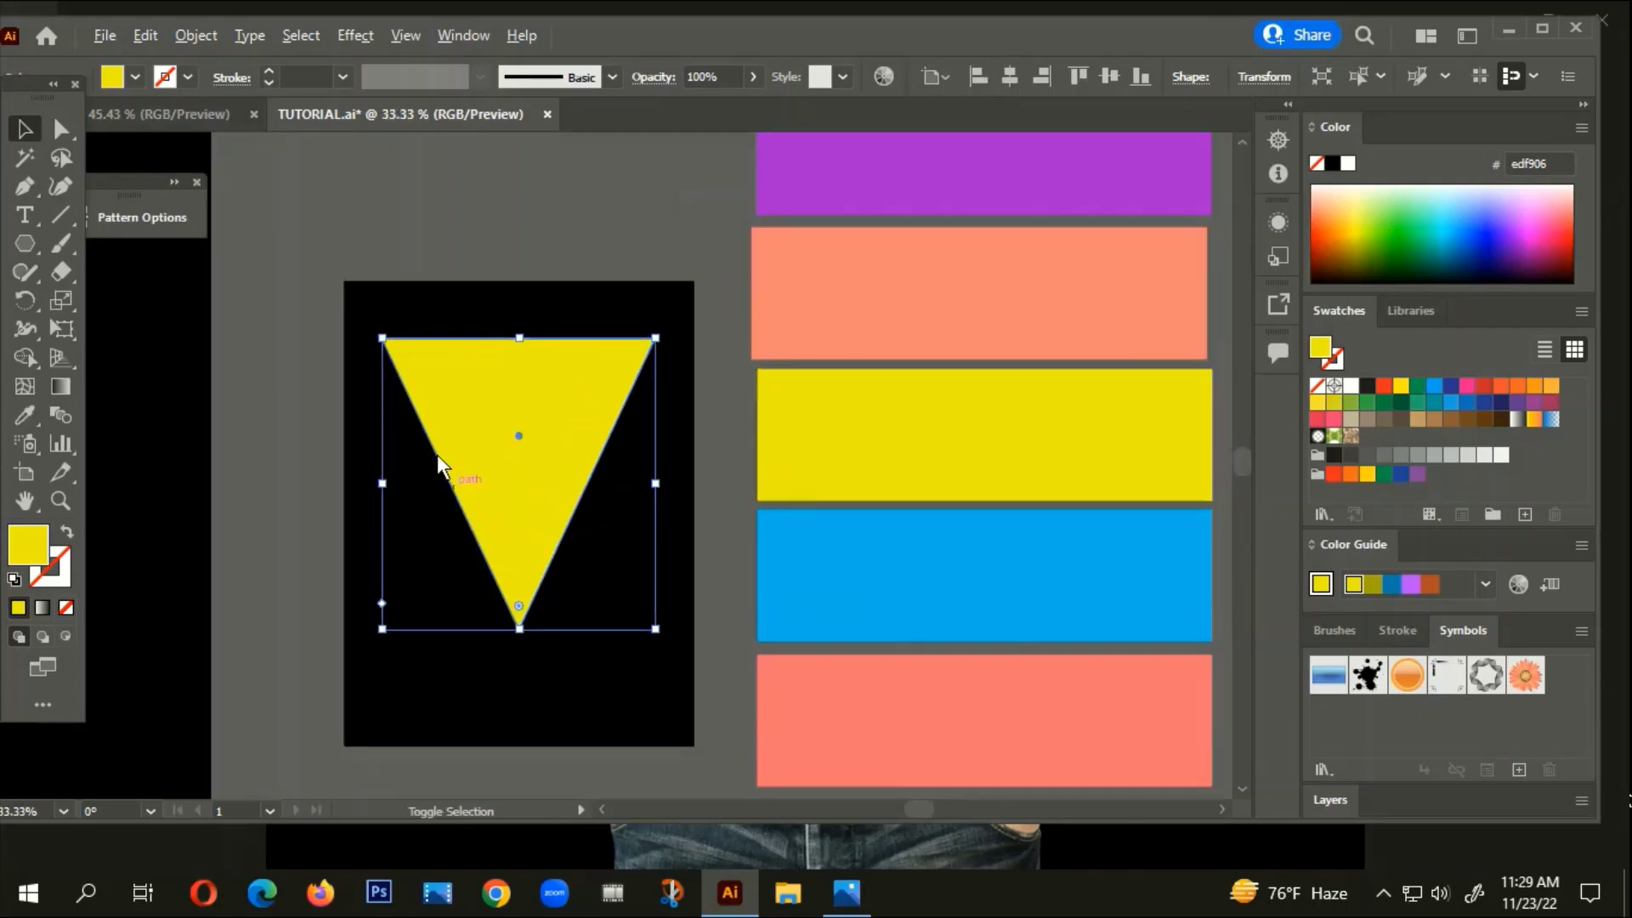
scroll(437, 456, "down", 1)
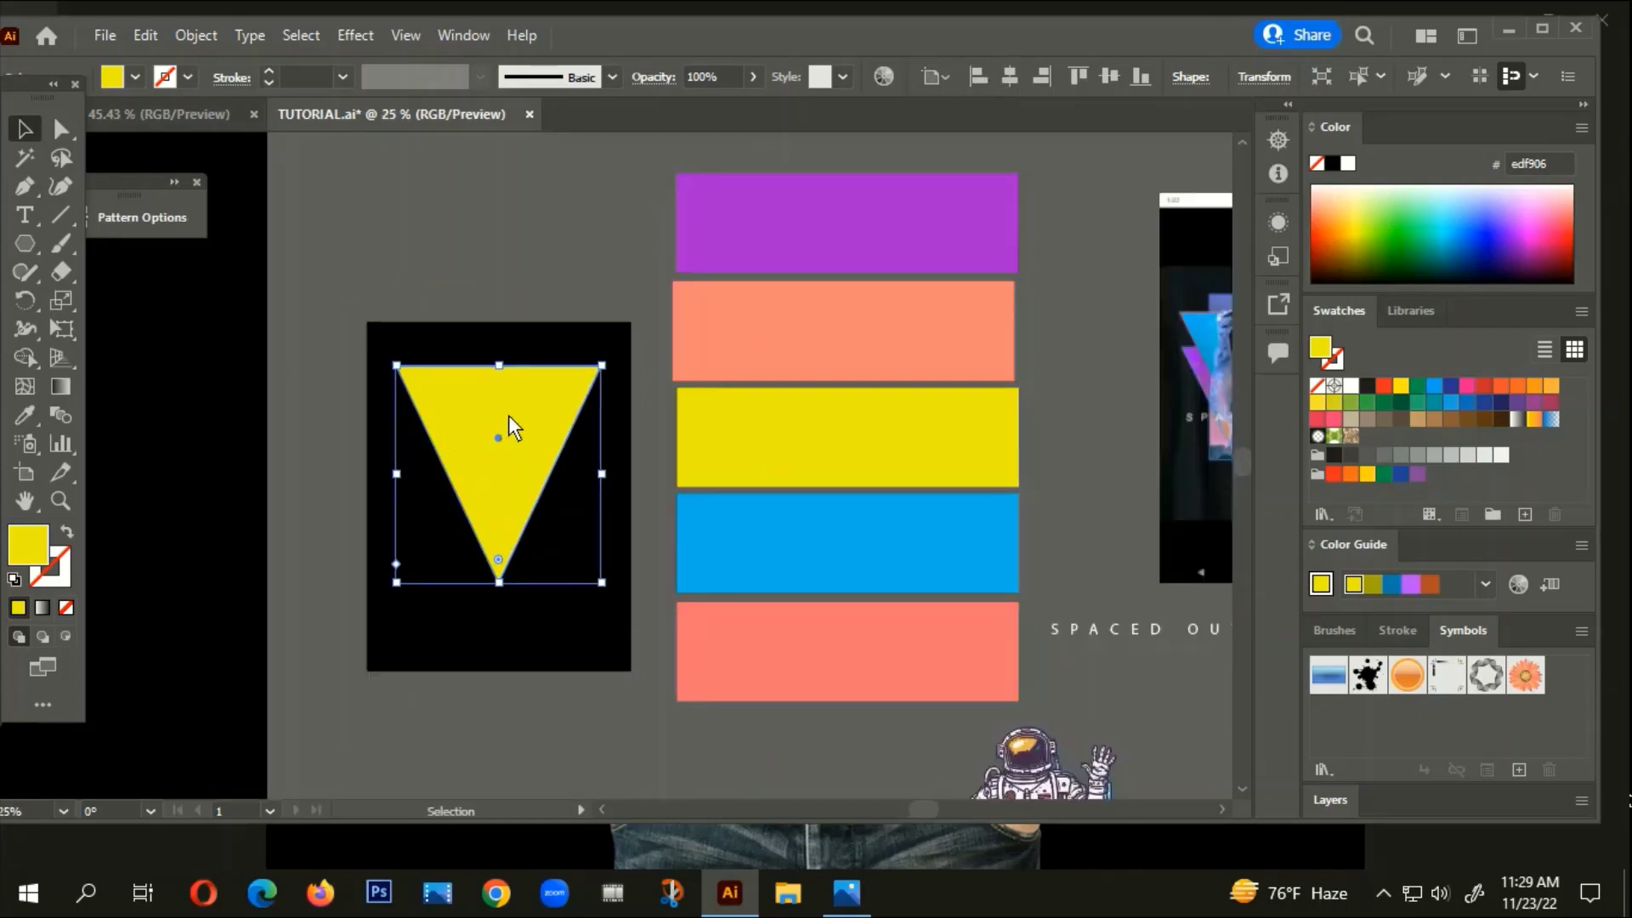
left_click_drag(510, 426, 515, 470)
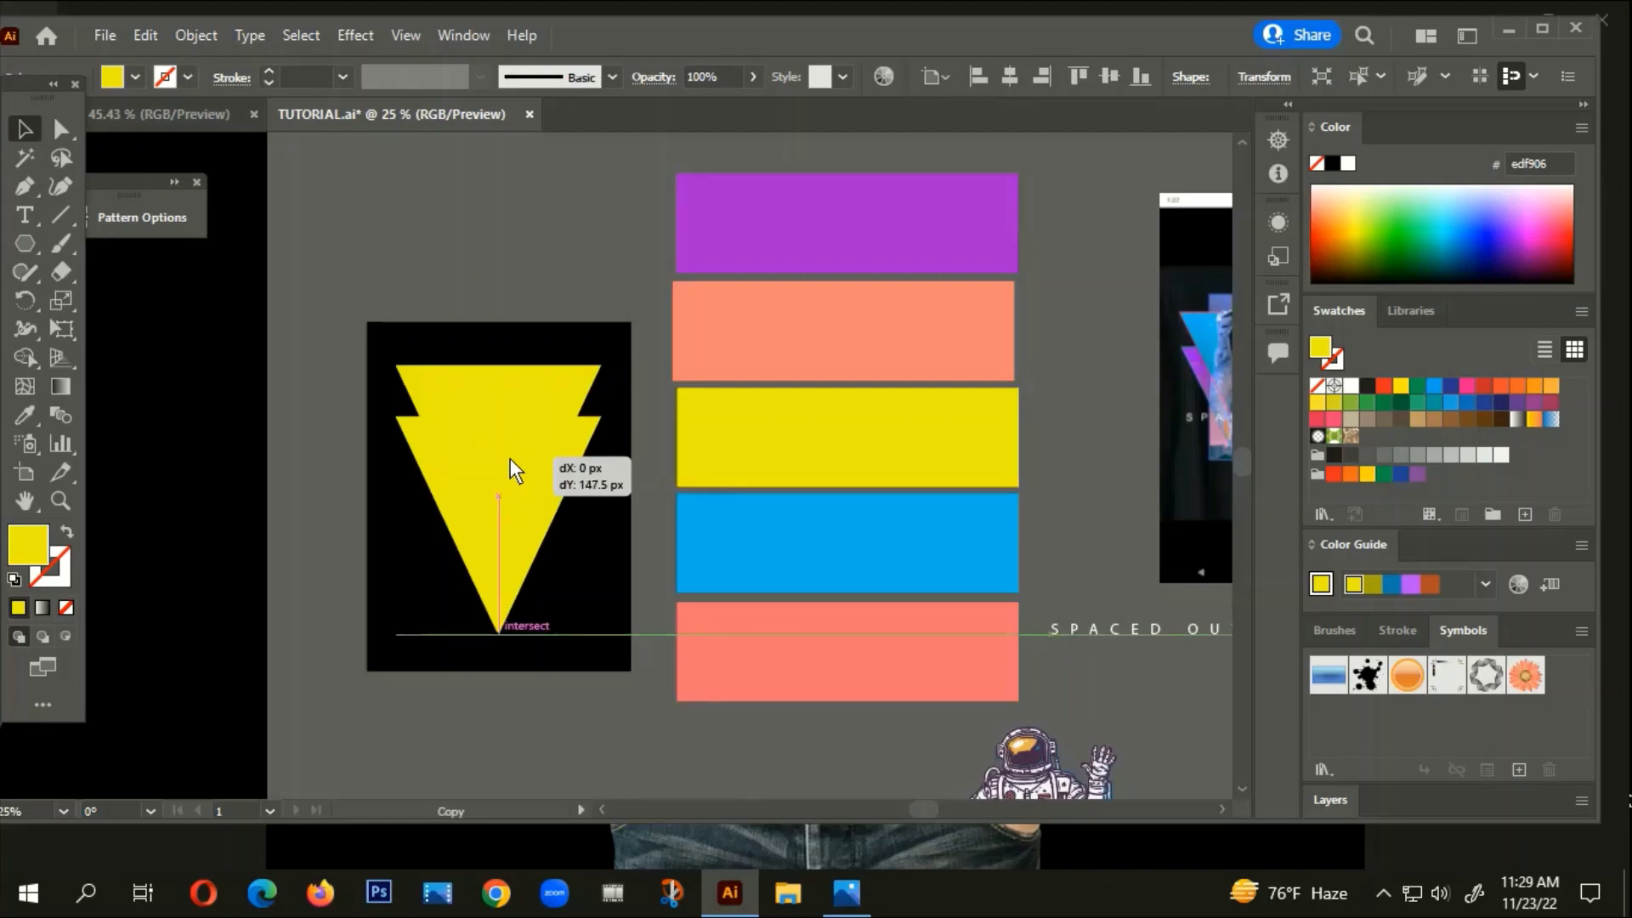
Finish placing the lower copy of the yellow triangle and recolour it with the blue sampled from the colour bars
left_click_drag(515, 470, 515, 470)
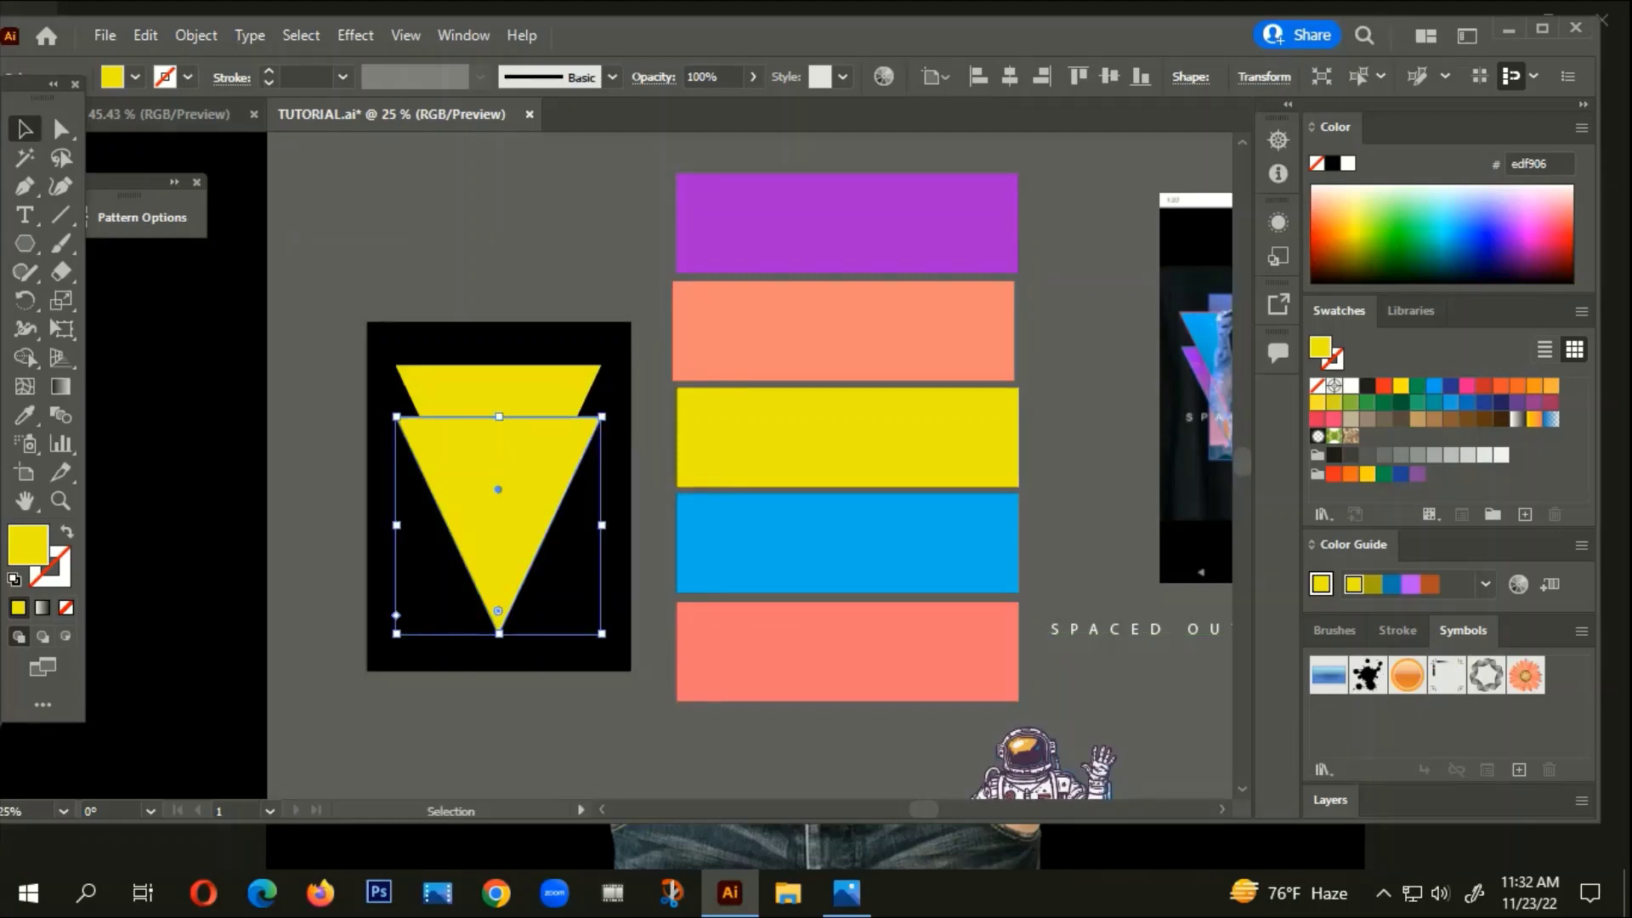
left_click_drag(681, 666, 866, 731)
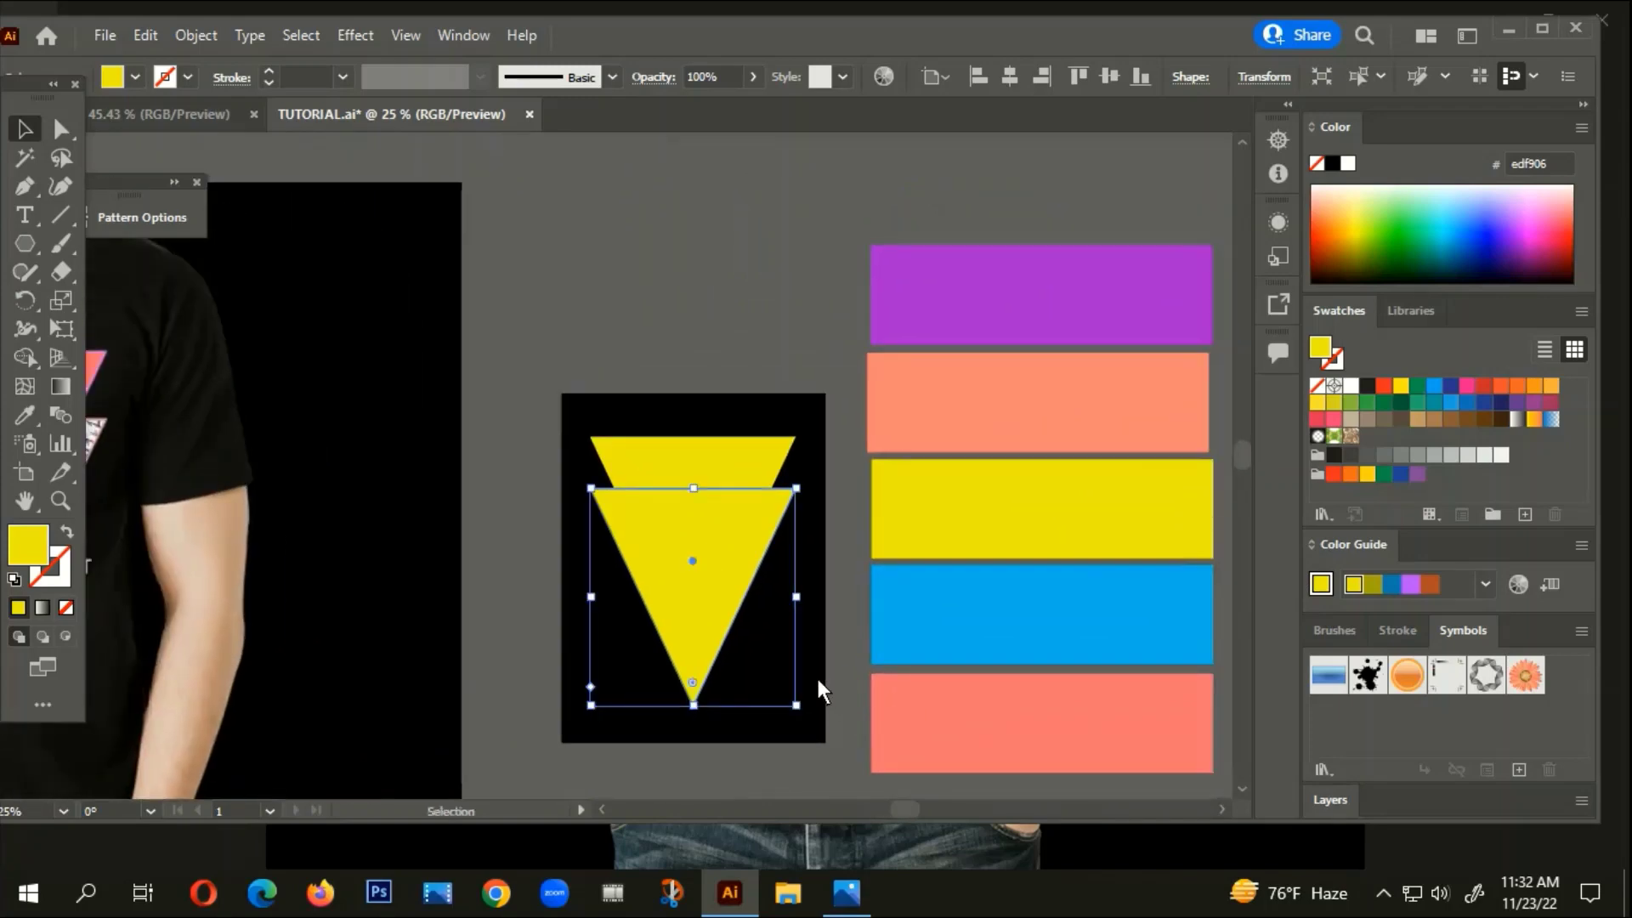
key("i")
left_click(1033, 608)
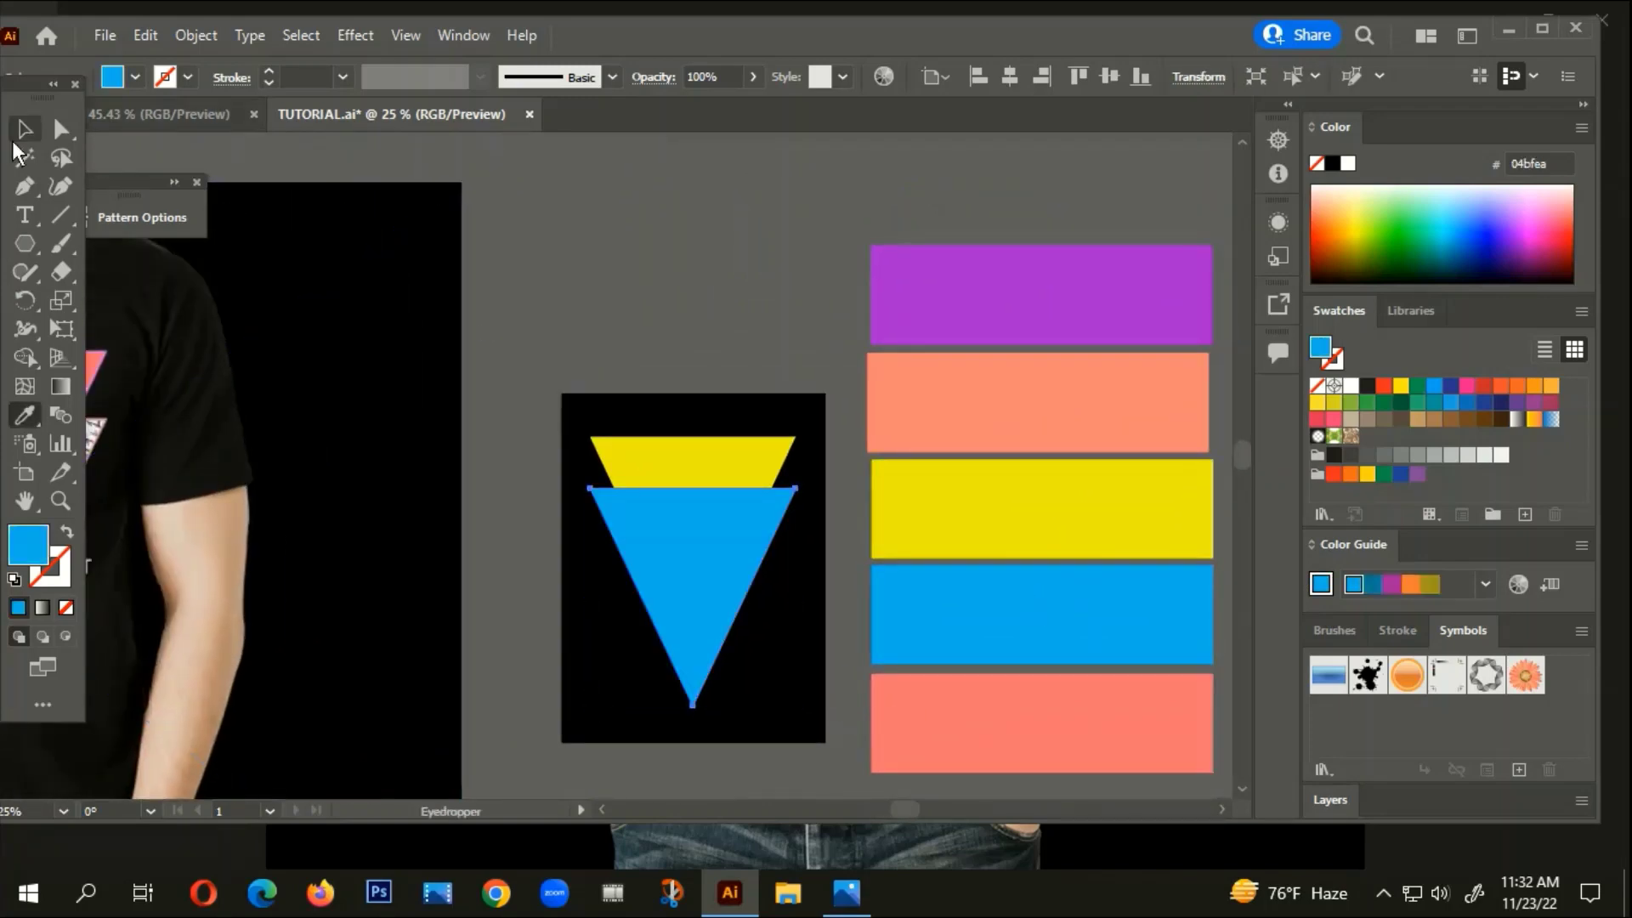
left_click(24, 129)
Arrange the blue triangle behind the yellow triangle but in front of the black background, and deselect it
key("ctrl+minus")
left_click_drag(667, 304, 718, 350)
key("a")
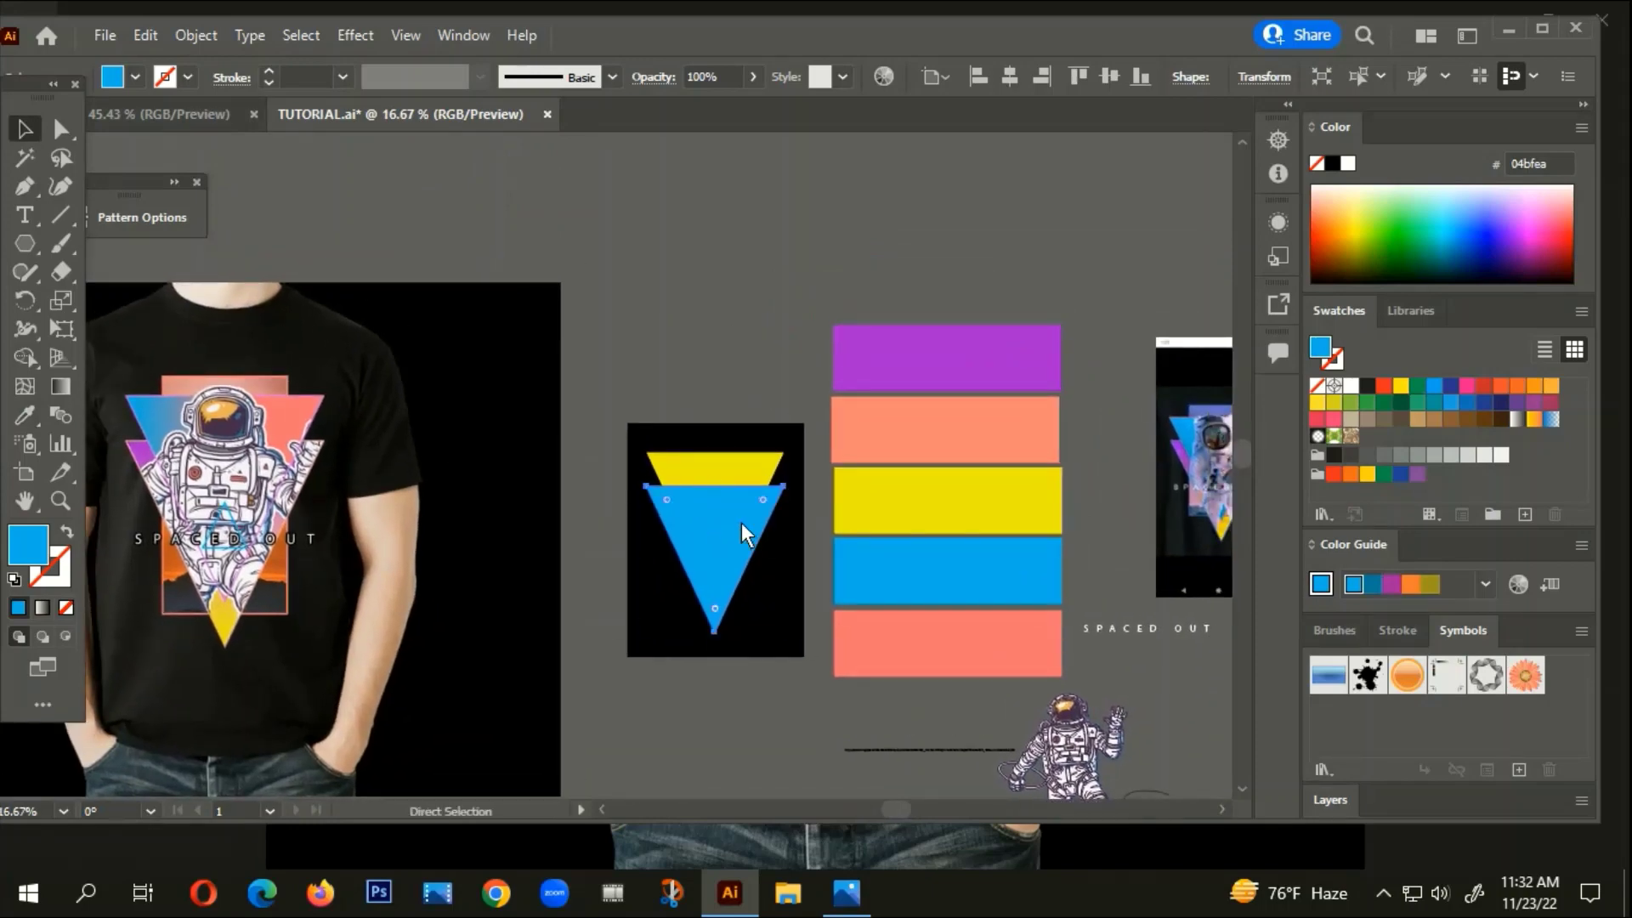
key("Delete")
left_click(726, 501)
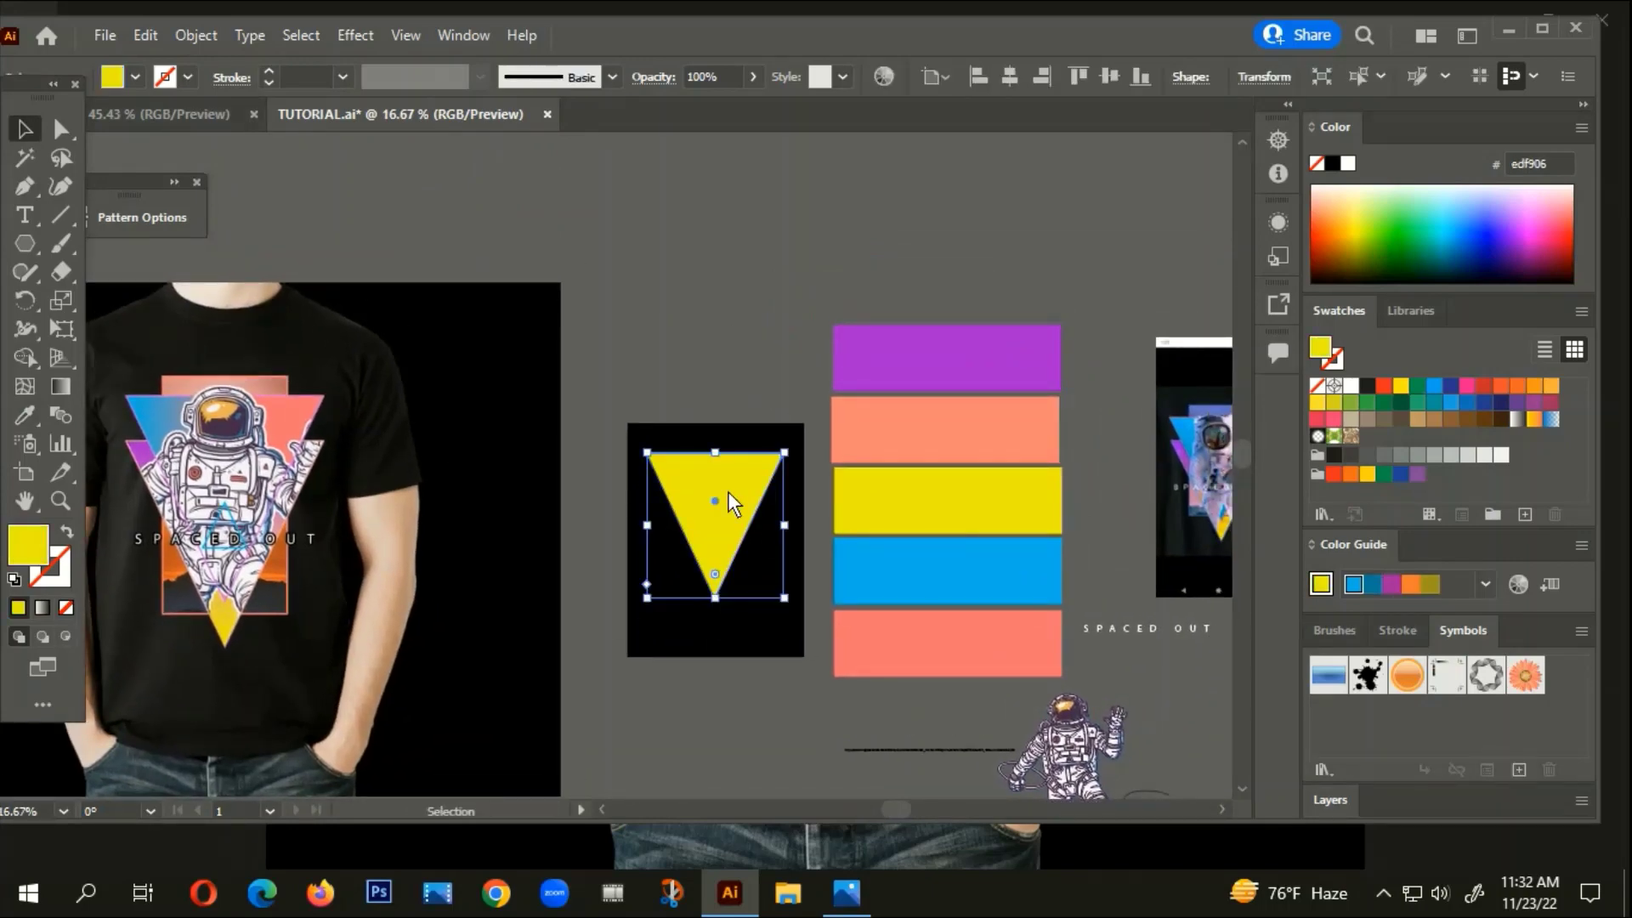
key("ctrl+z")
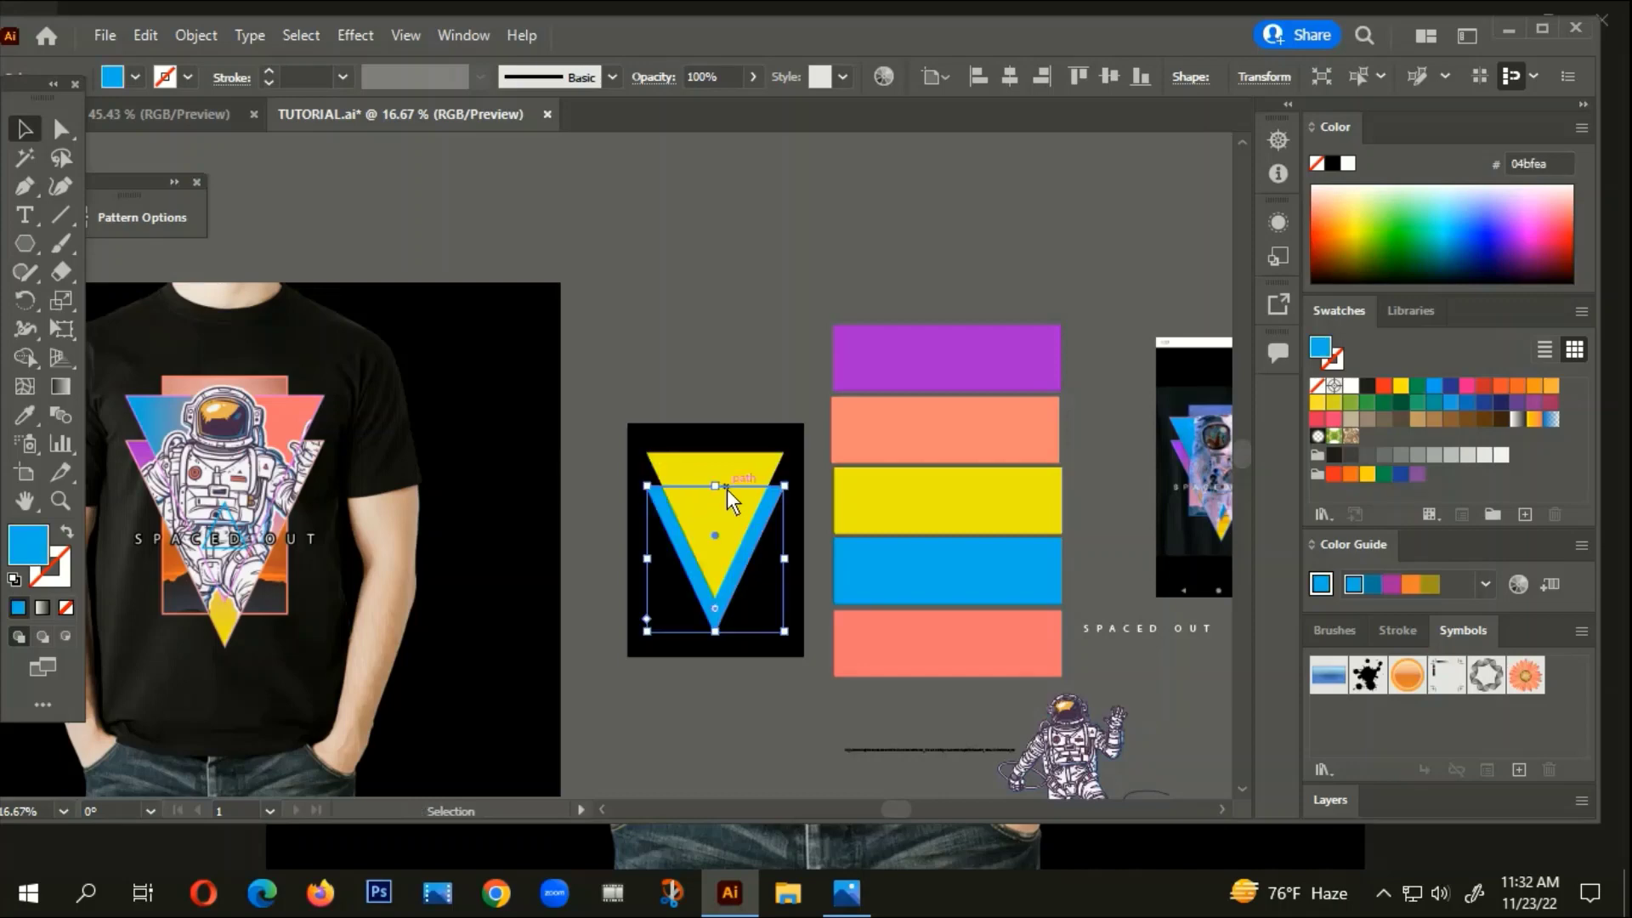
left_click(729, 667)
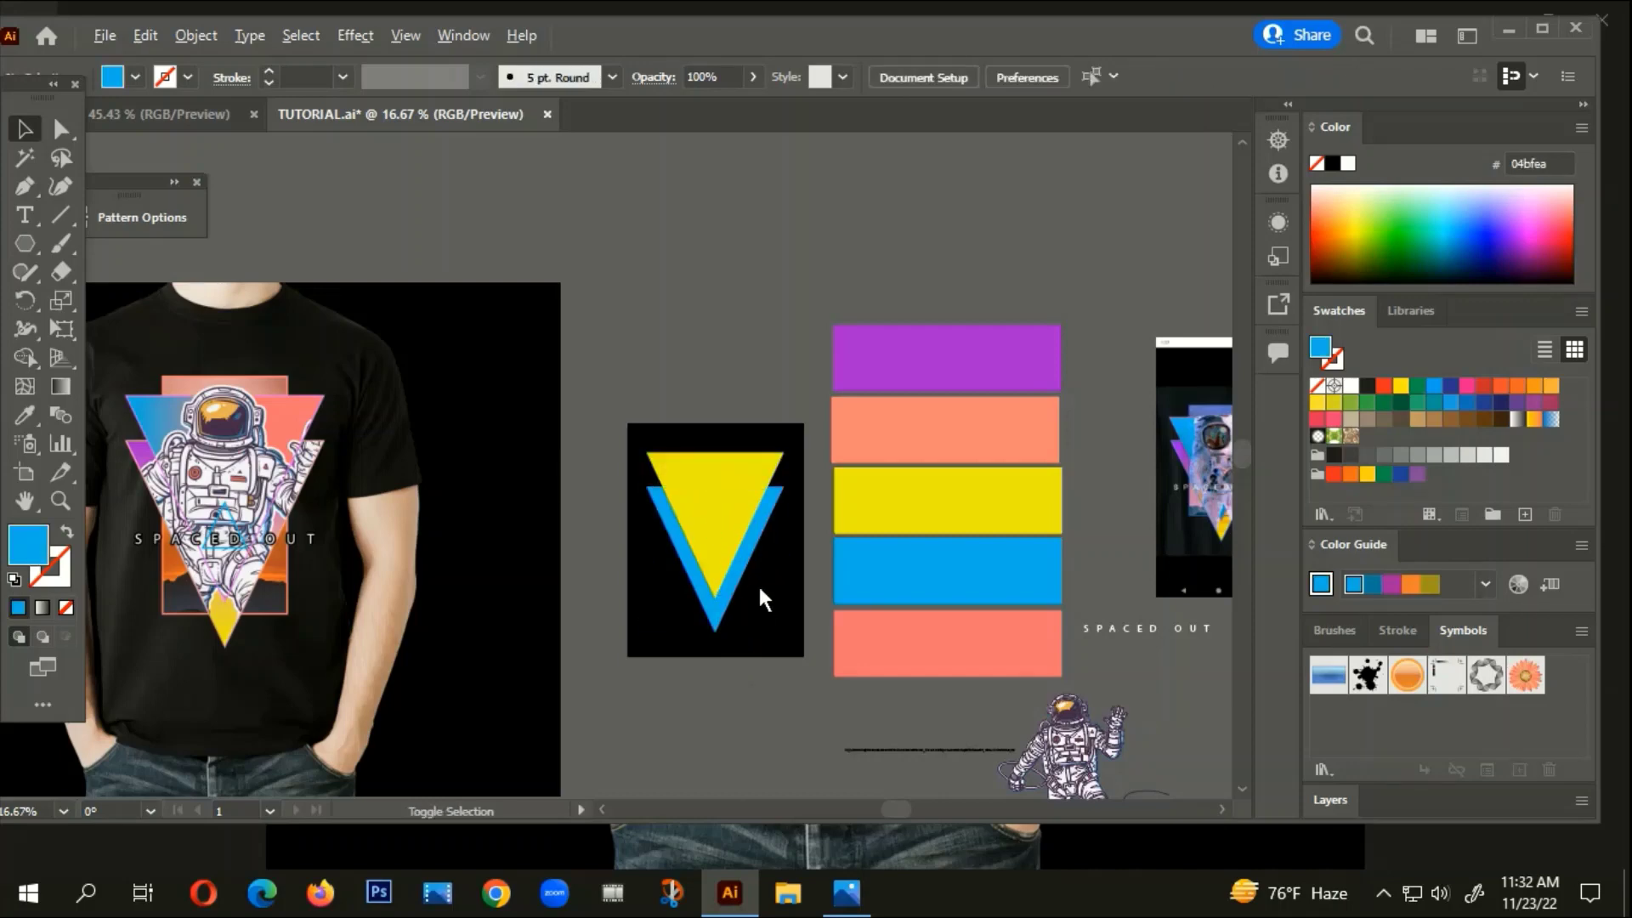
Nudge the blue triangle slightly further down below the yellow one and deselect it
scroll(757, 584, "up", 2)
left_click(736, 539)
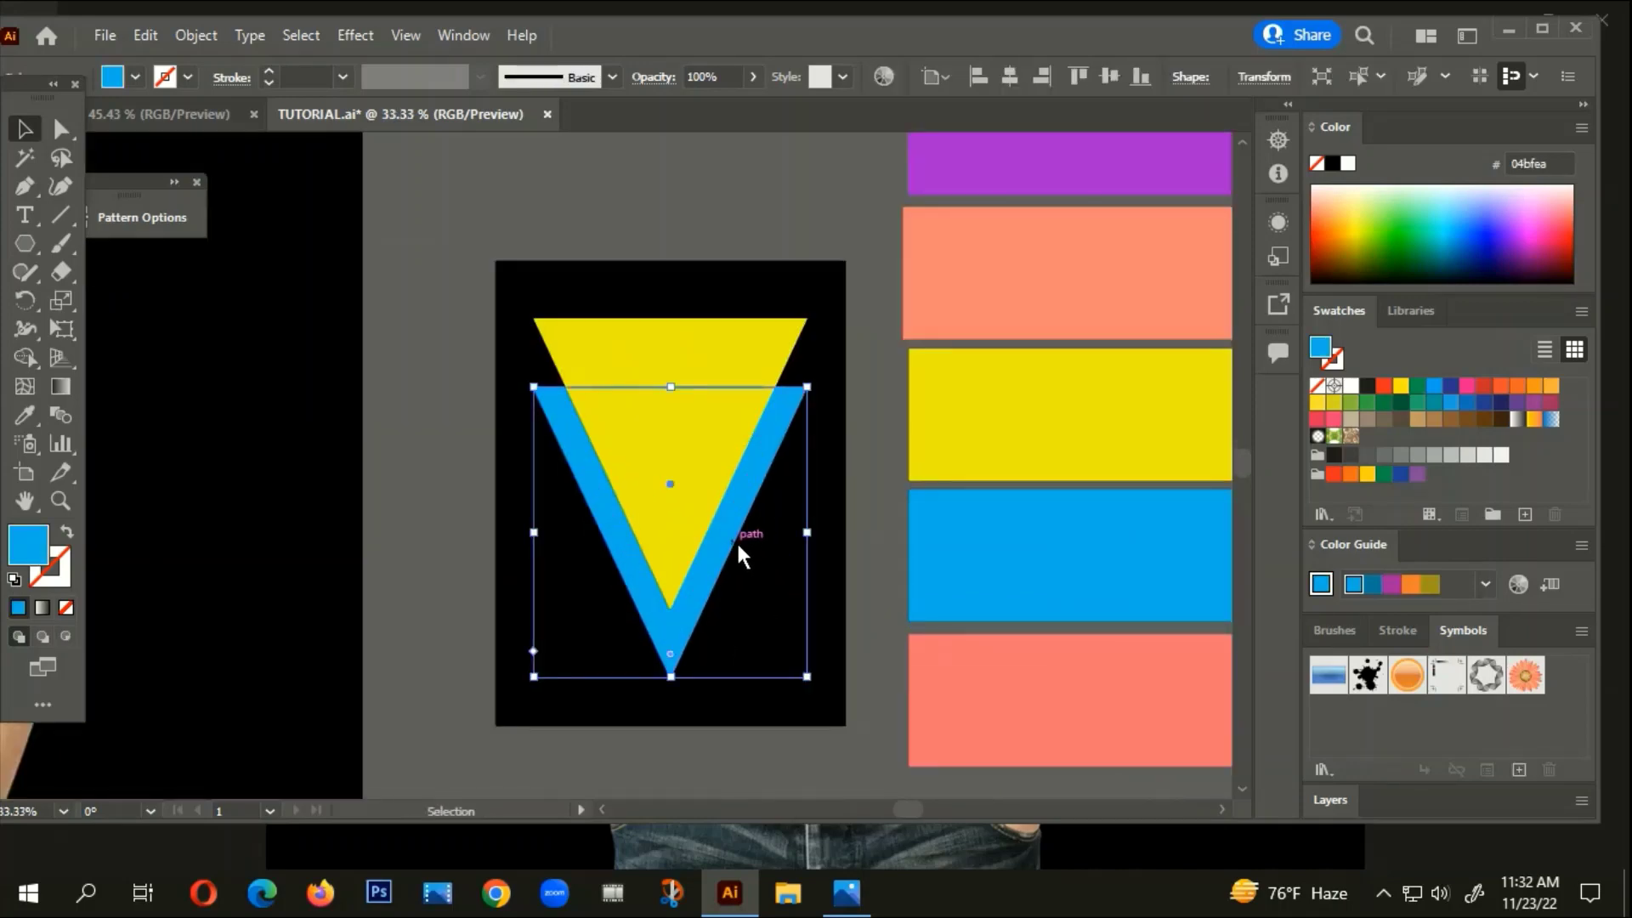
key("Down")
key("Down")
key("Down")
key("Down")
key("Down")
key("Down")
key("Down")
key("Down")
key("Down")
key("Down")
key("Down")
key("Down")
key("Down")
key("Down")
key("Down")
key("Down")
key("Down")
key("Down")
key("Down")
key("Down")
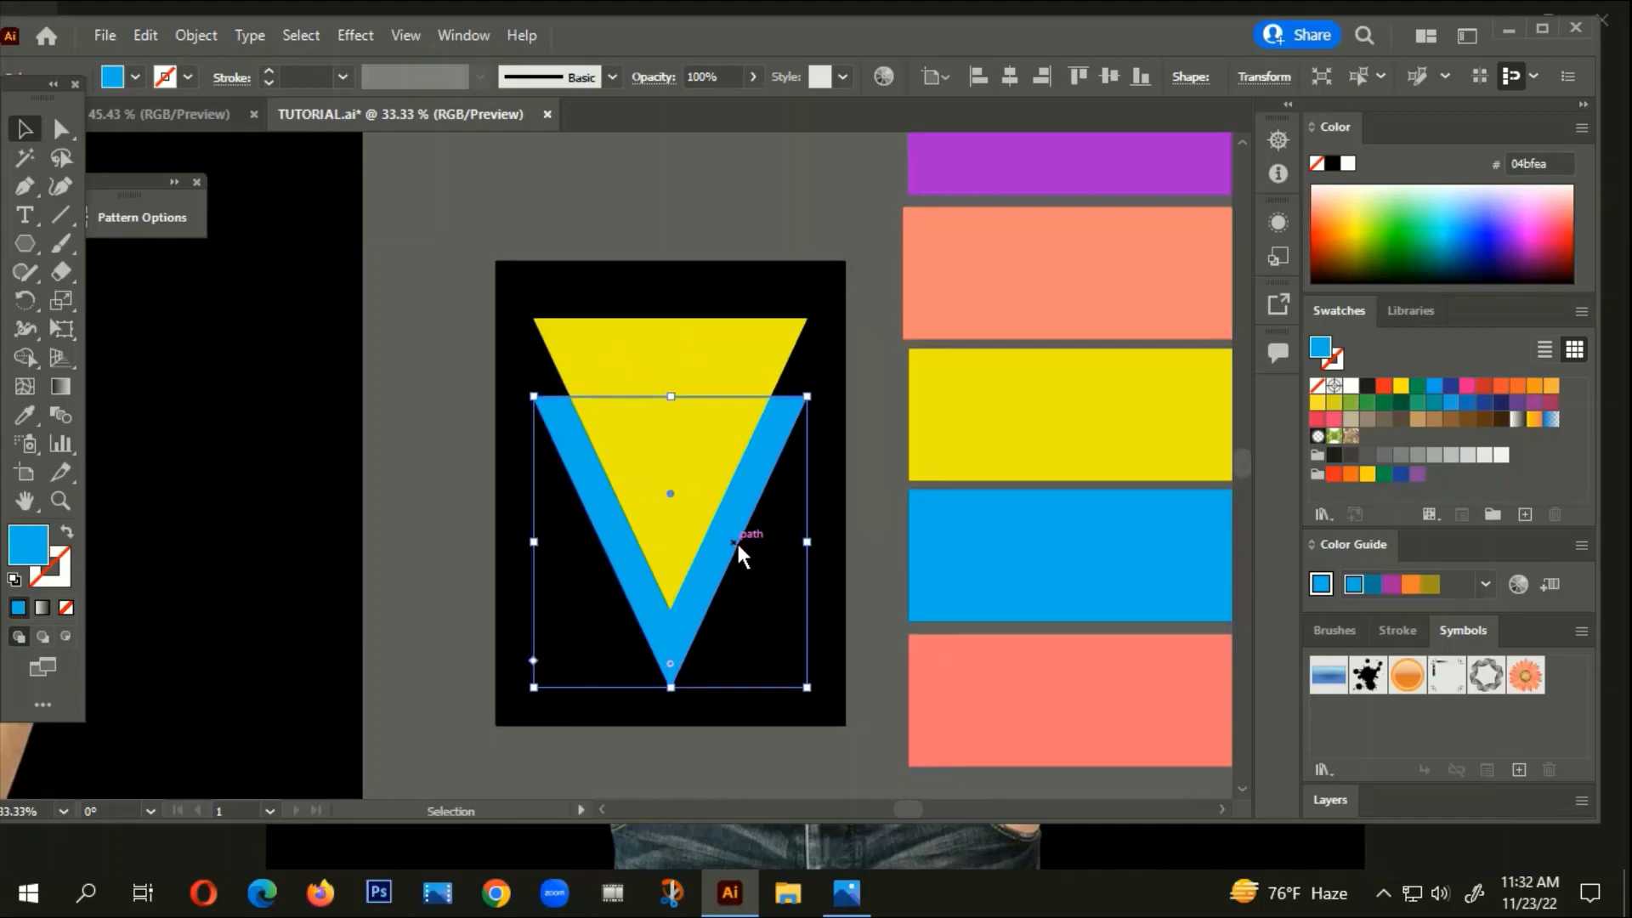
left_click(724, 200)
Scale both triangles down together about their centre, keeping their proportions, and deselect them
scroll(731, 206, "down", 1)
left_click_drag(740, 211, 994, 313)
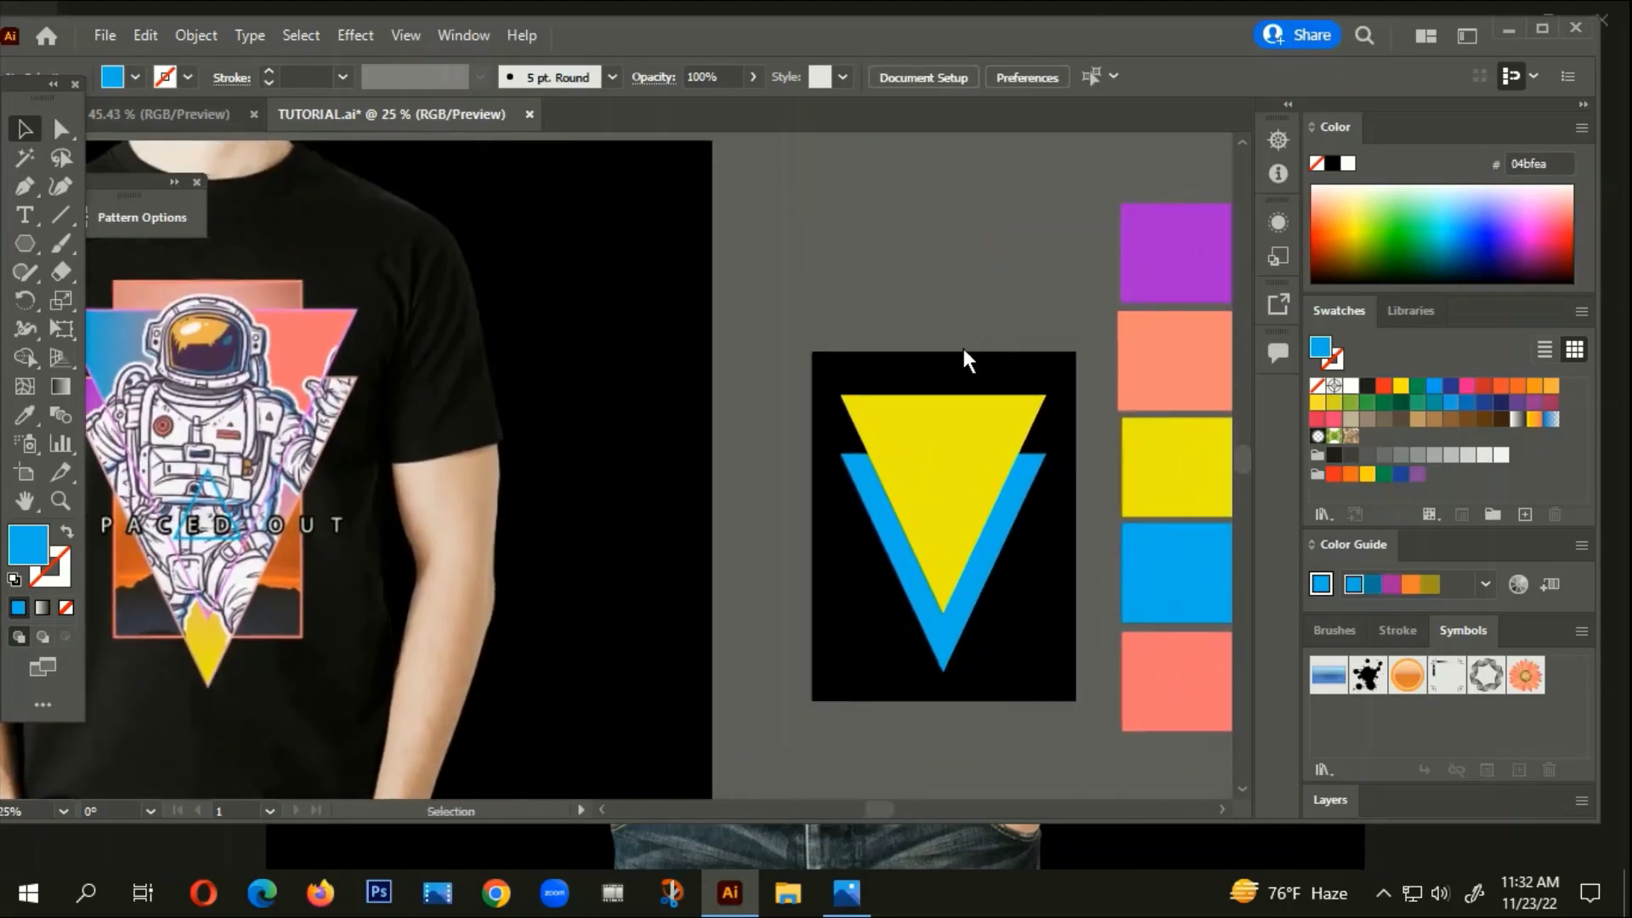
left_click(954, 593)
left_click_drag(1037, 396, 1020, 359)
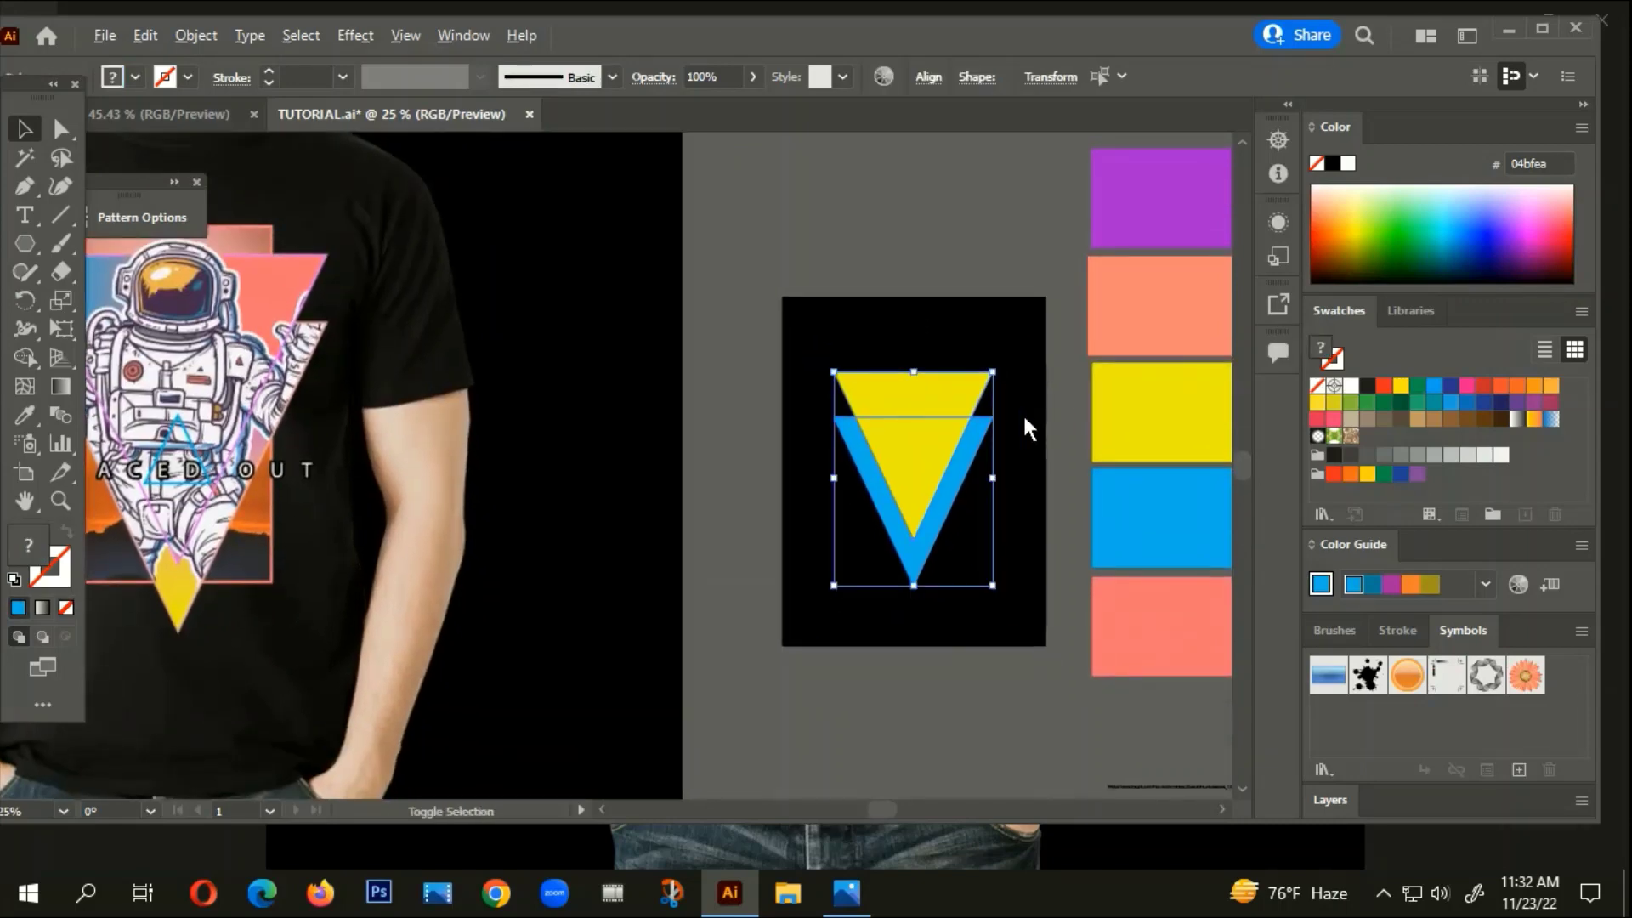
scroll(1022, 413, "down", 1)
left_click(1032, 570)
Draw a tall, narrow rectangle over the triangles, from just above the yellow one to near the blue tip, and centre it horizontally on the artboard
left_click_drag(1022, 573, 921, 592)
left_click(922, 604)
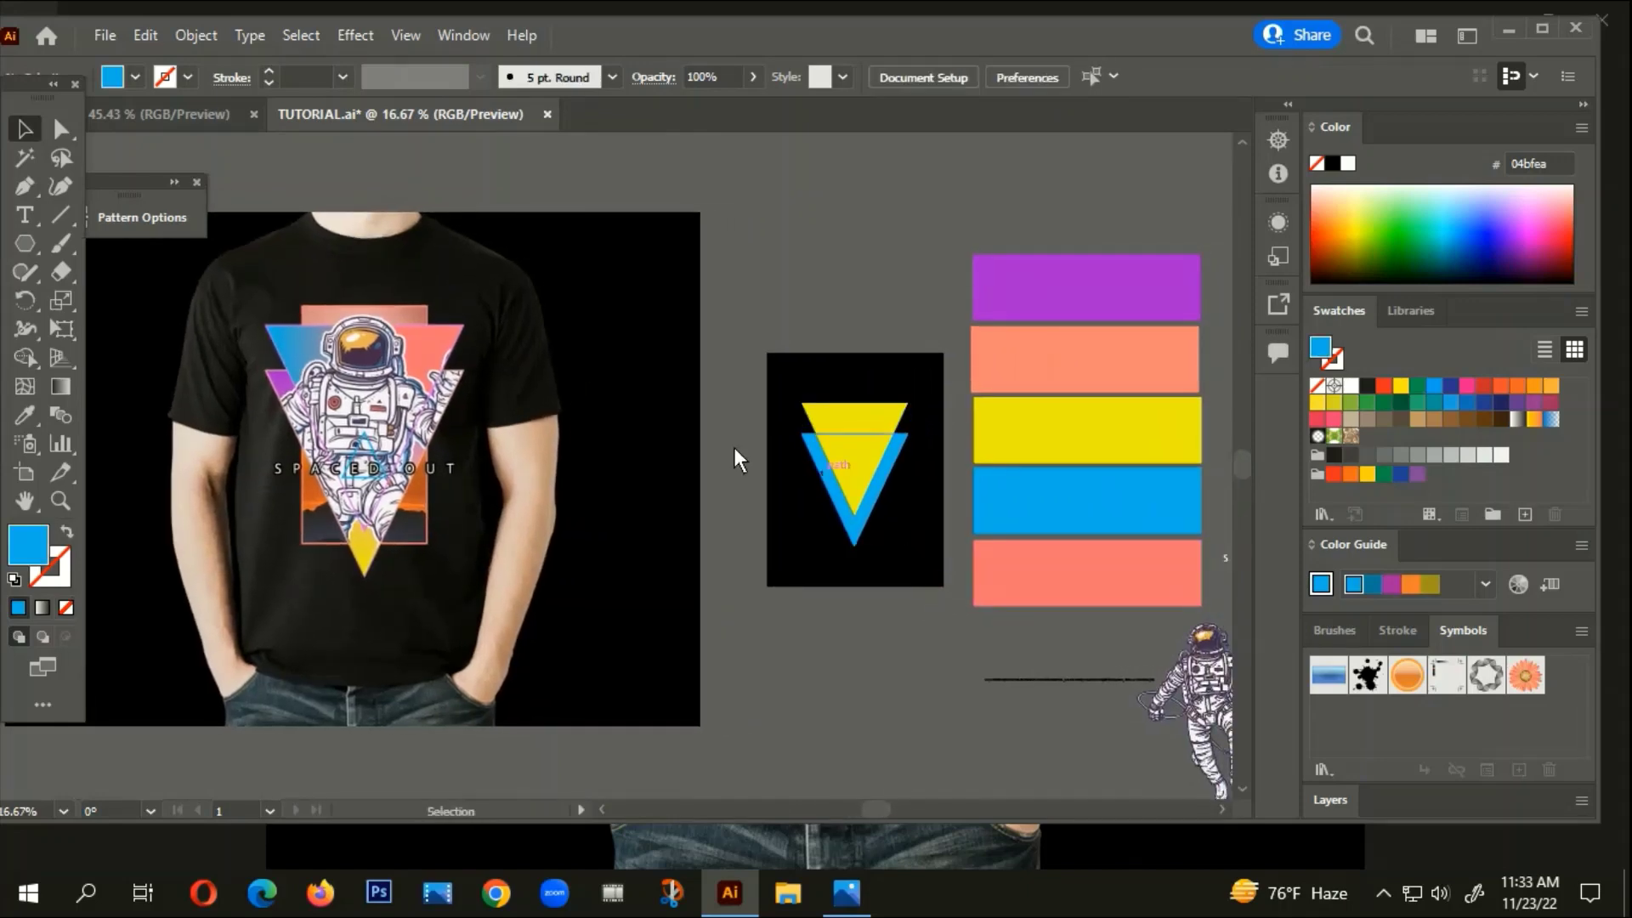
left_click_drag(24, 242, 119, 329)
key("m")
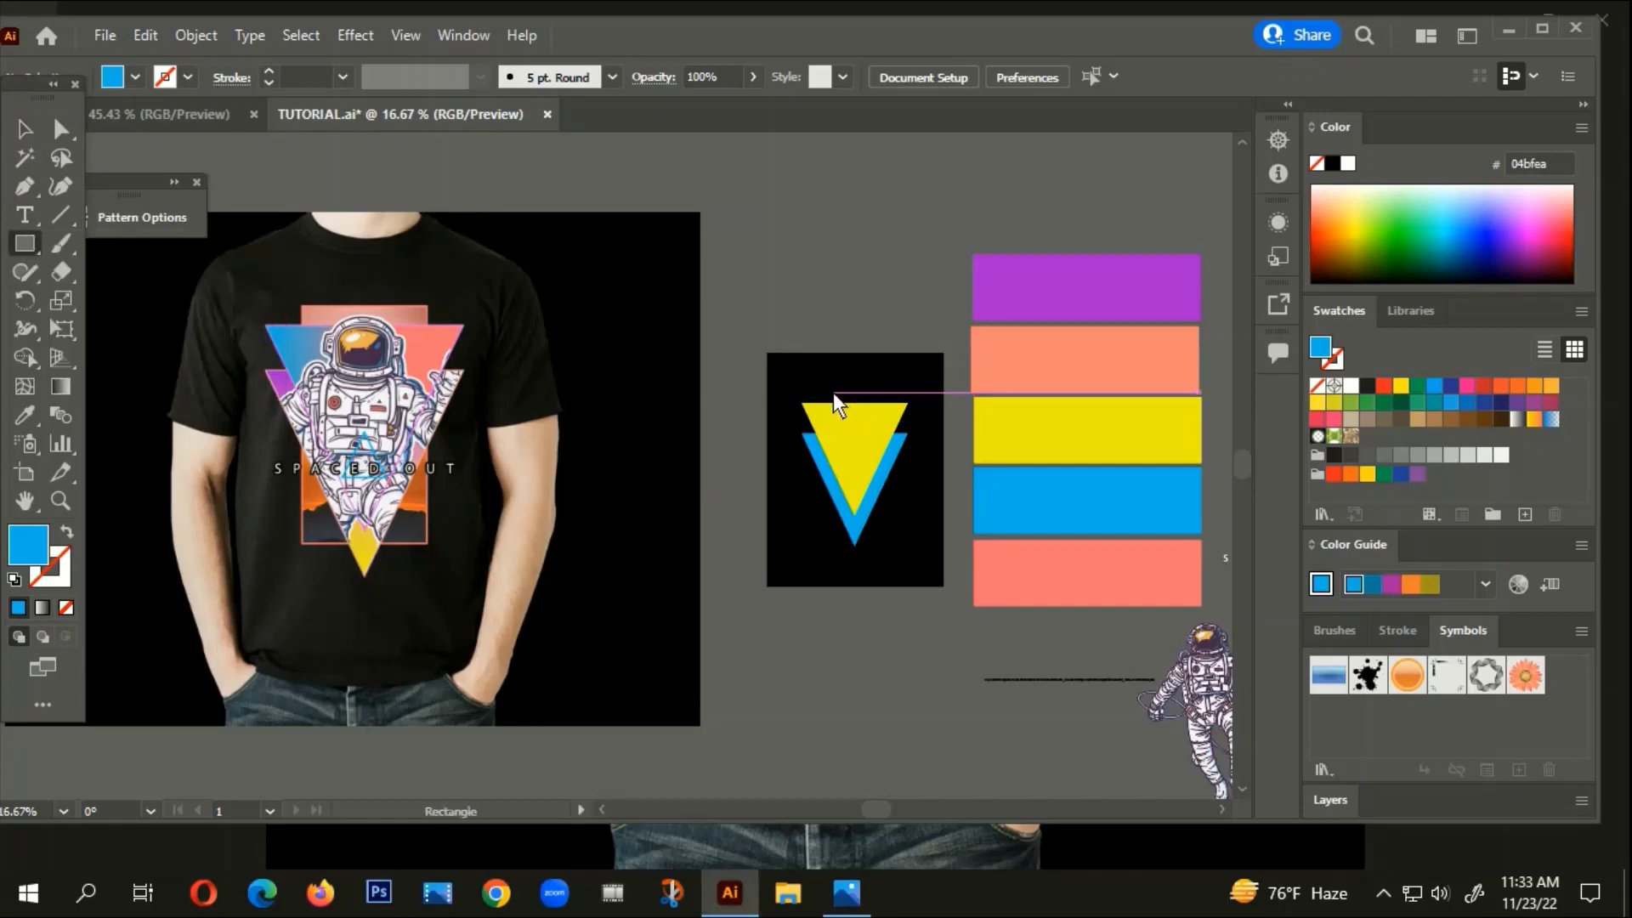
left_click_drag(823, 392, 885, 533)
scroll(863, 430, "up", 2)
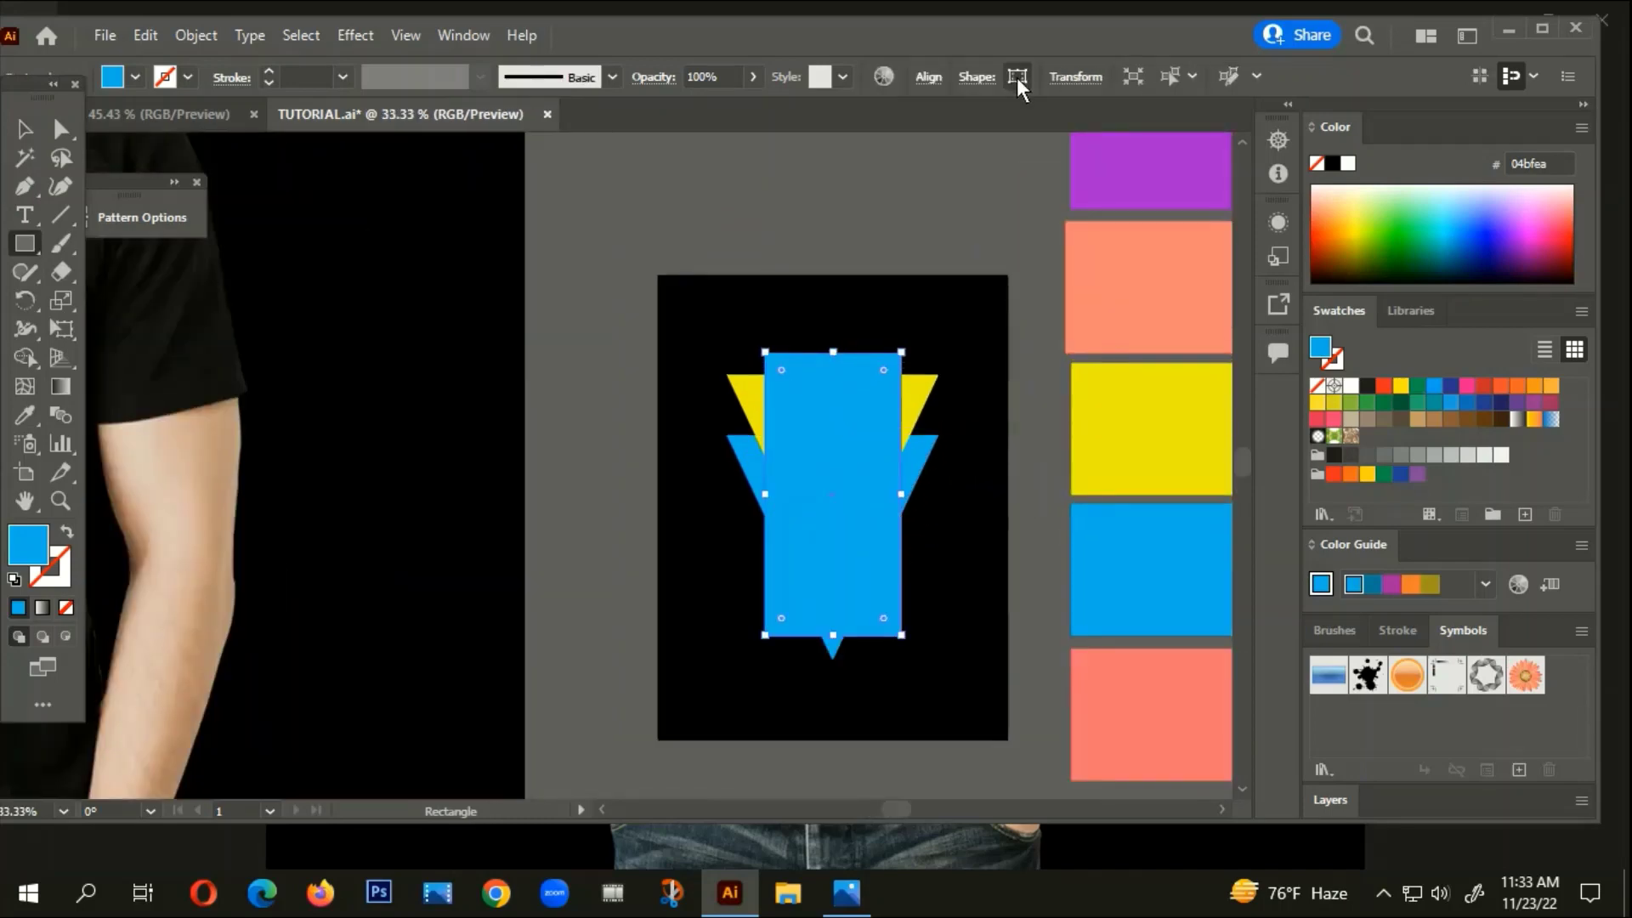
left_click(928, 77)
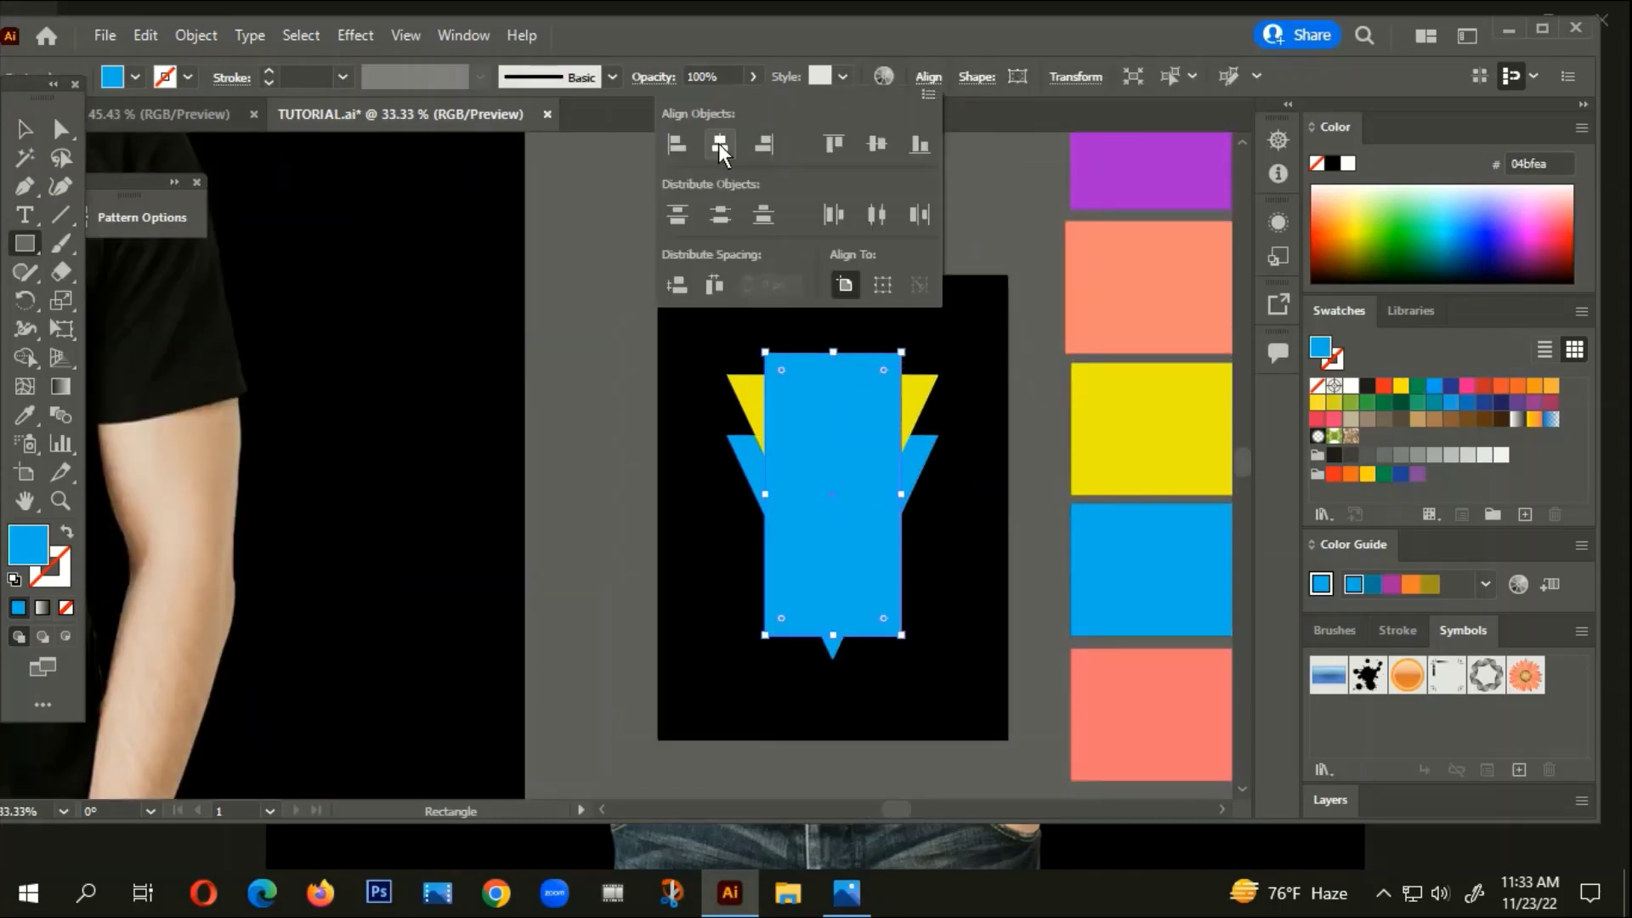
Fill the tall rectangle with the light salmon sampled from the second colour bar
left_click(26, 131)
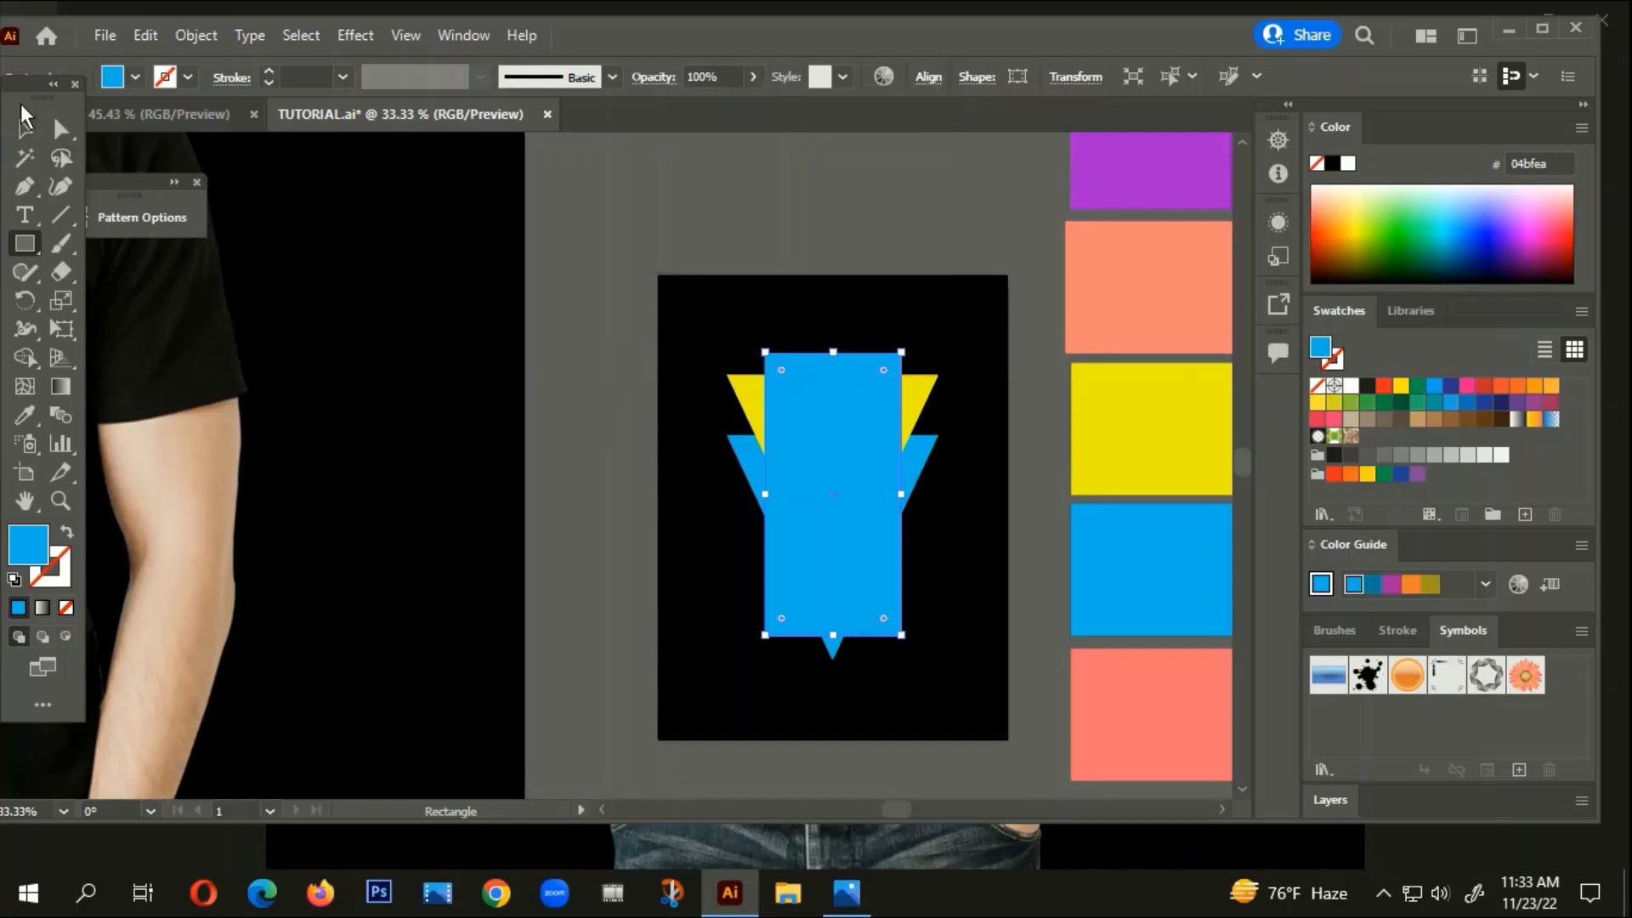
key("v")
key("i")
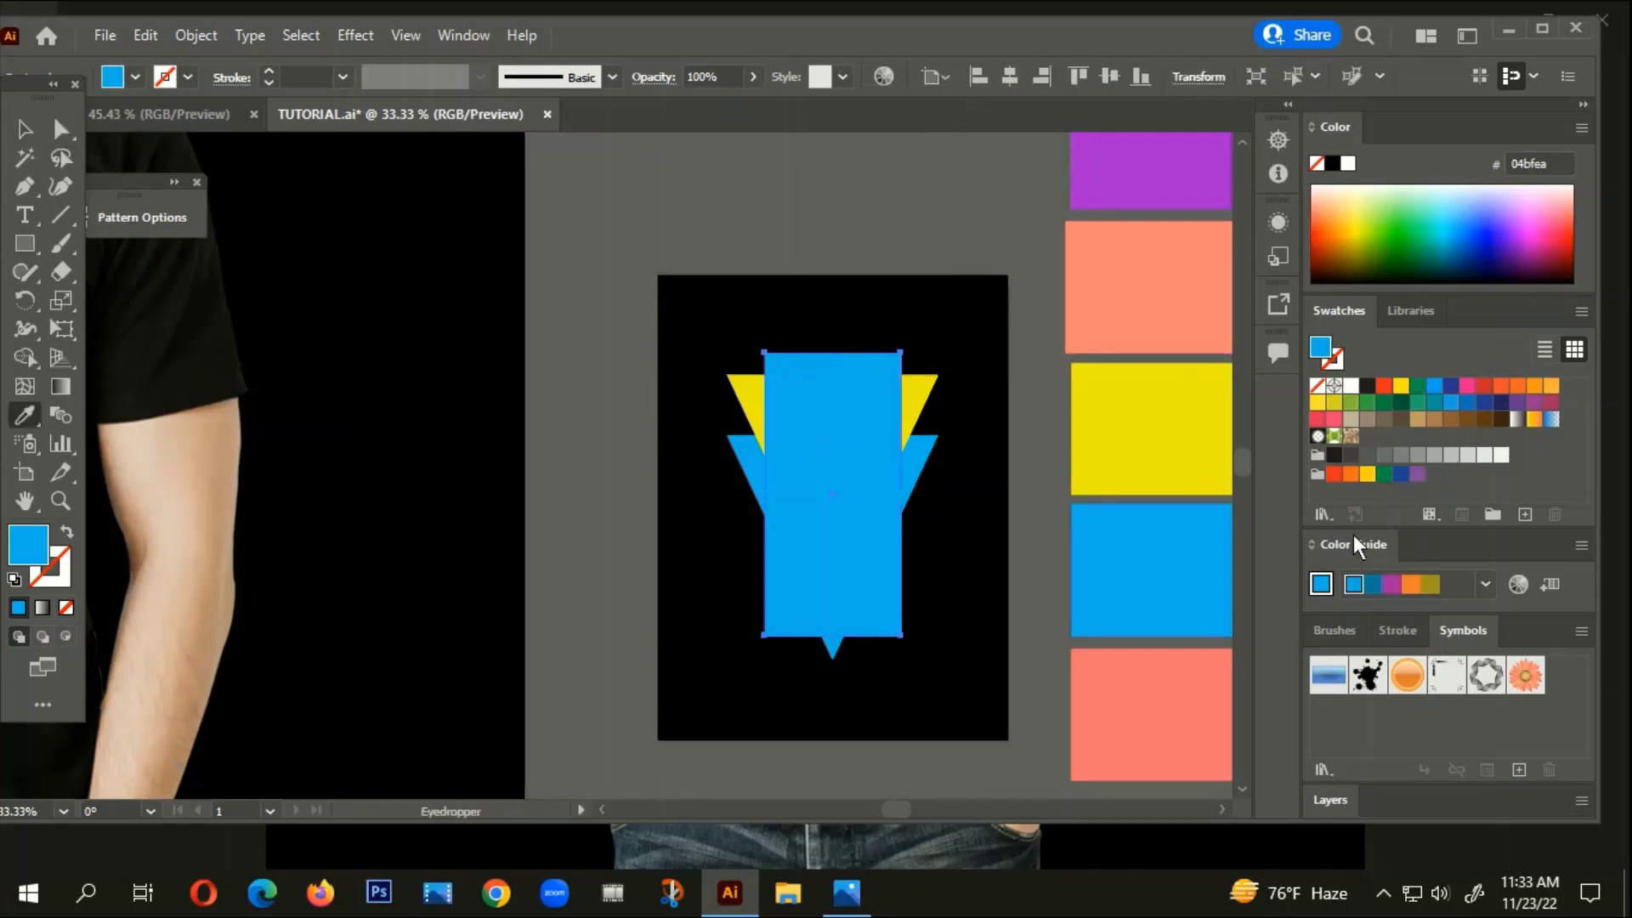
left_click(1144, 284)
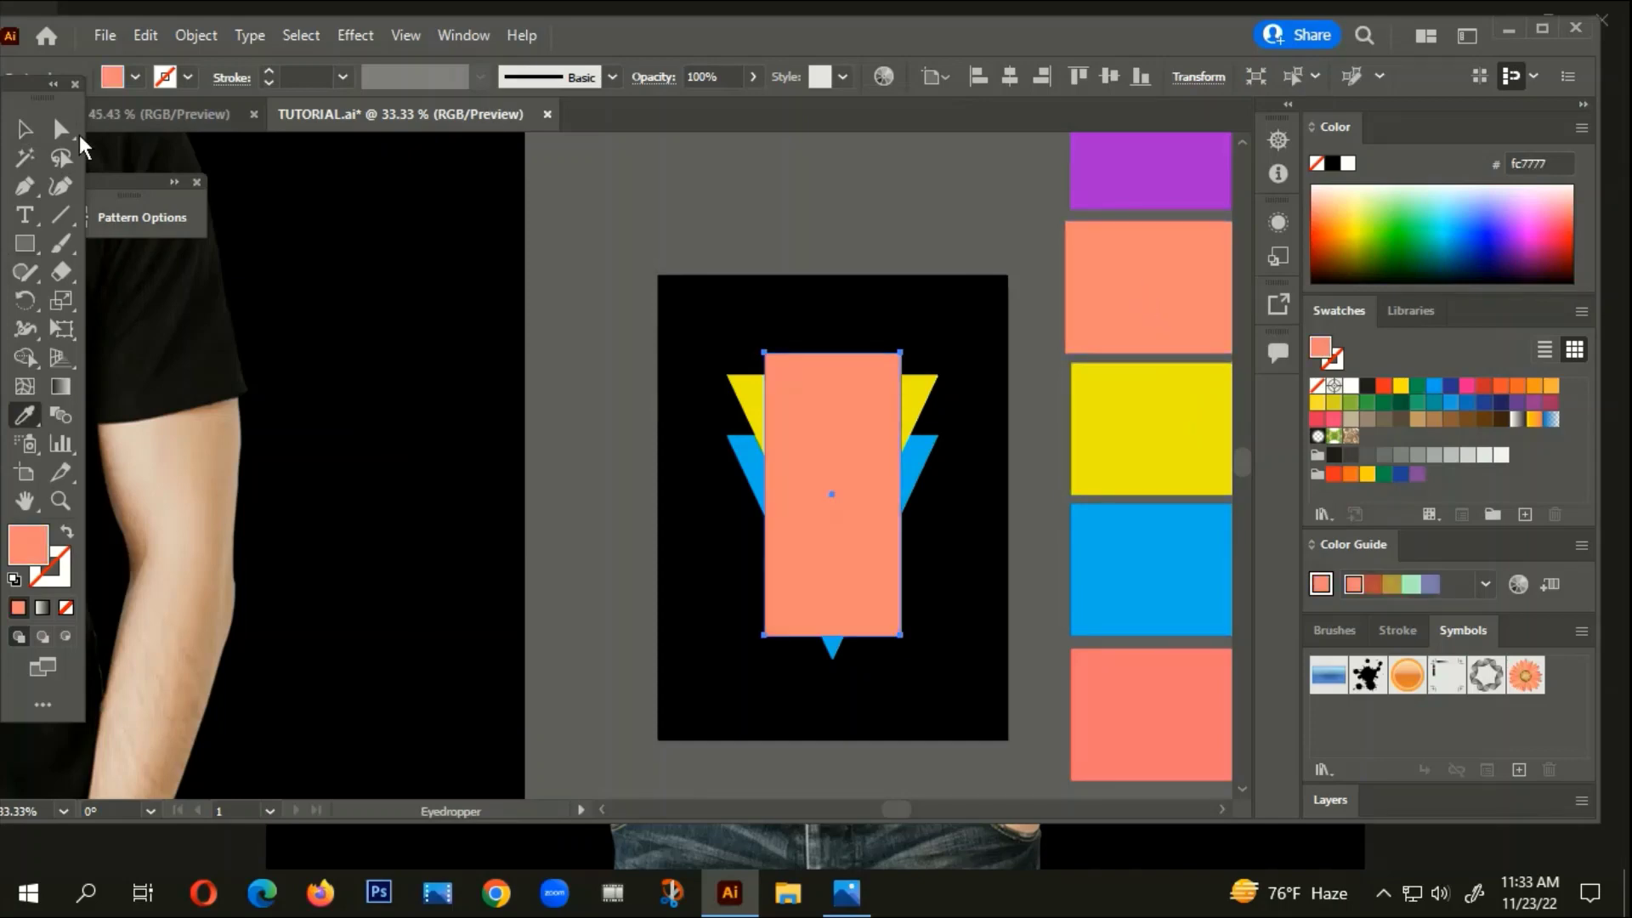
left_click(24, 129)
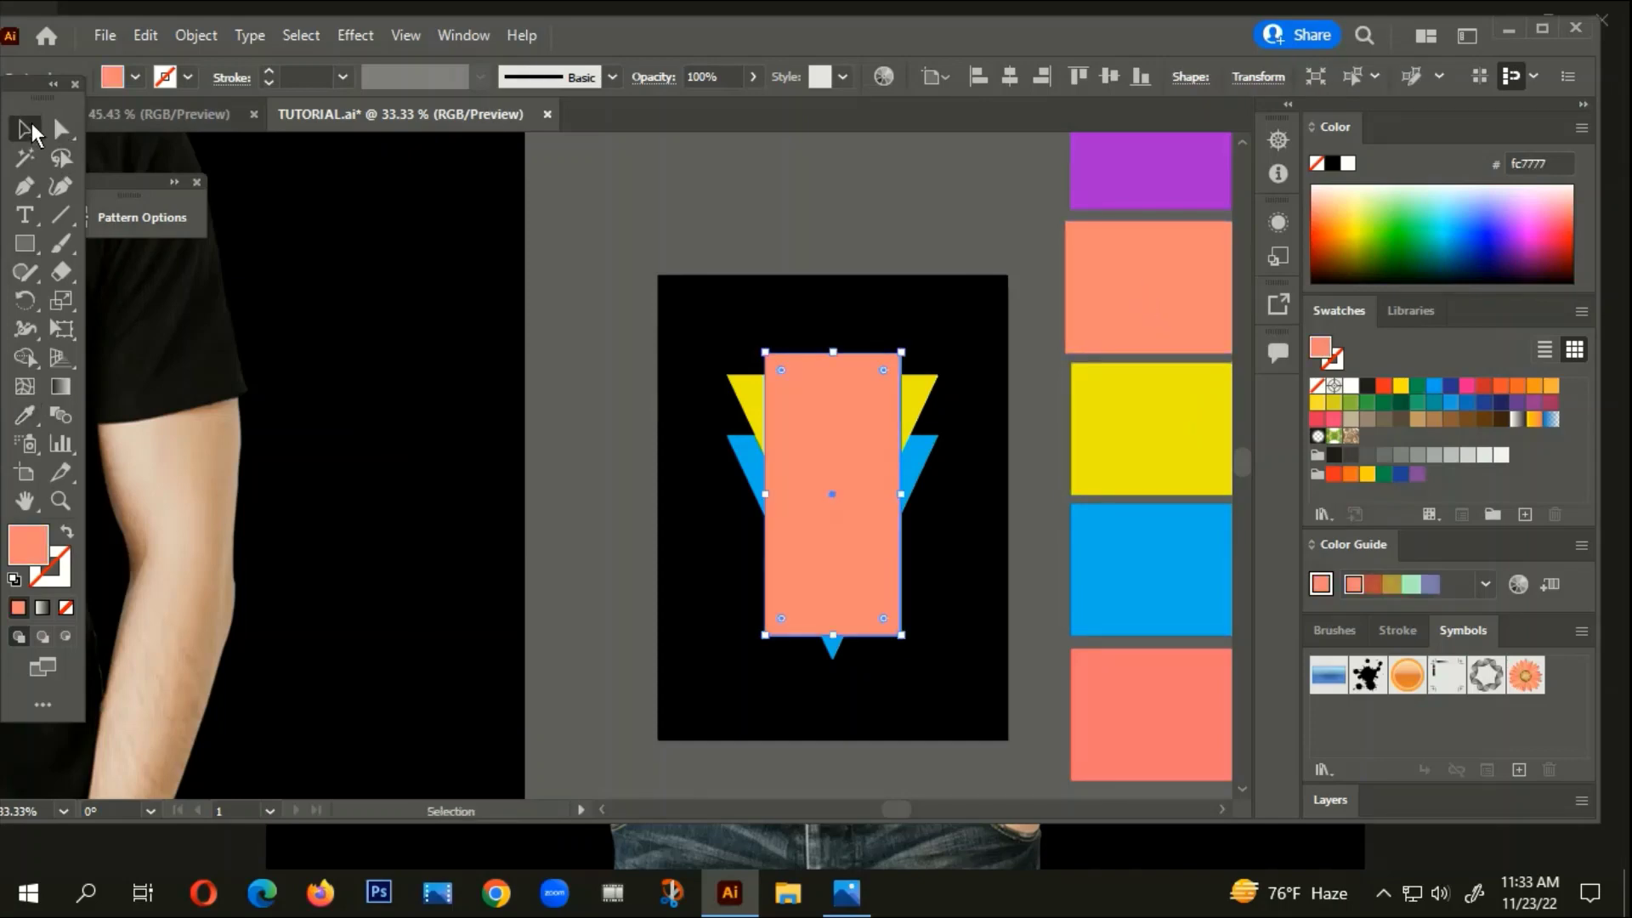
Arrange the salmon rectangle behind both triangles, keeping it in front of the black background, and deselect it
key("Delete")
left_click_drag(728, 311, 901, 594)
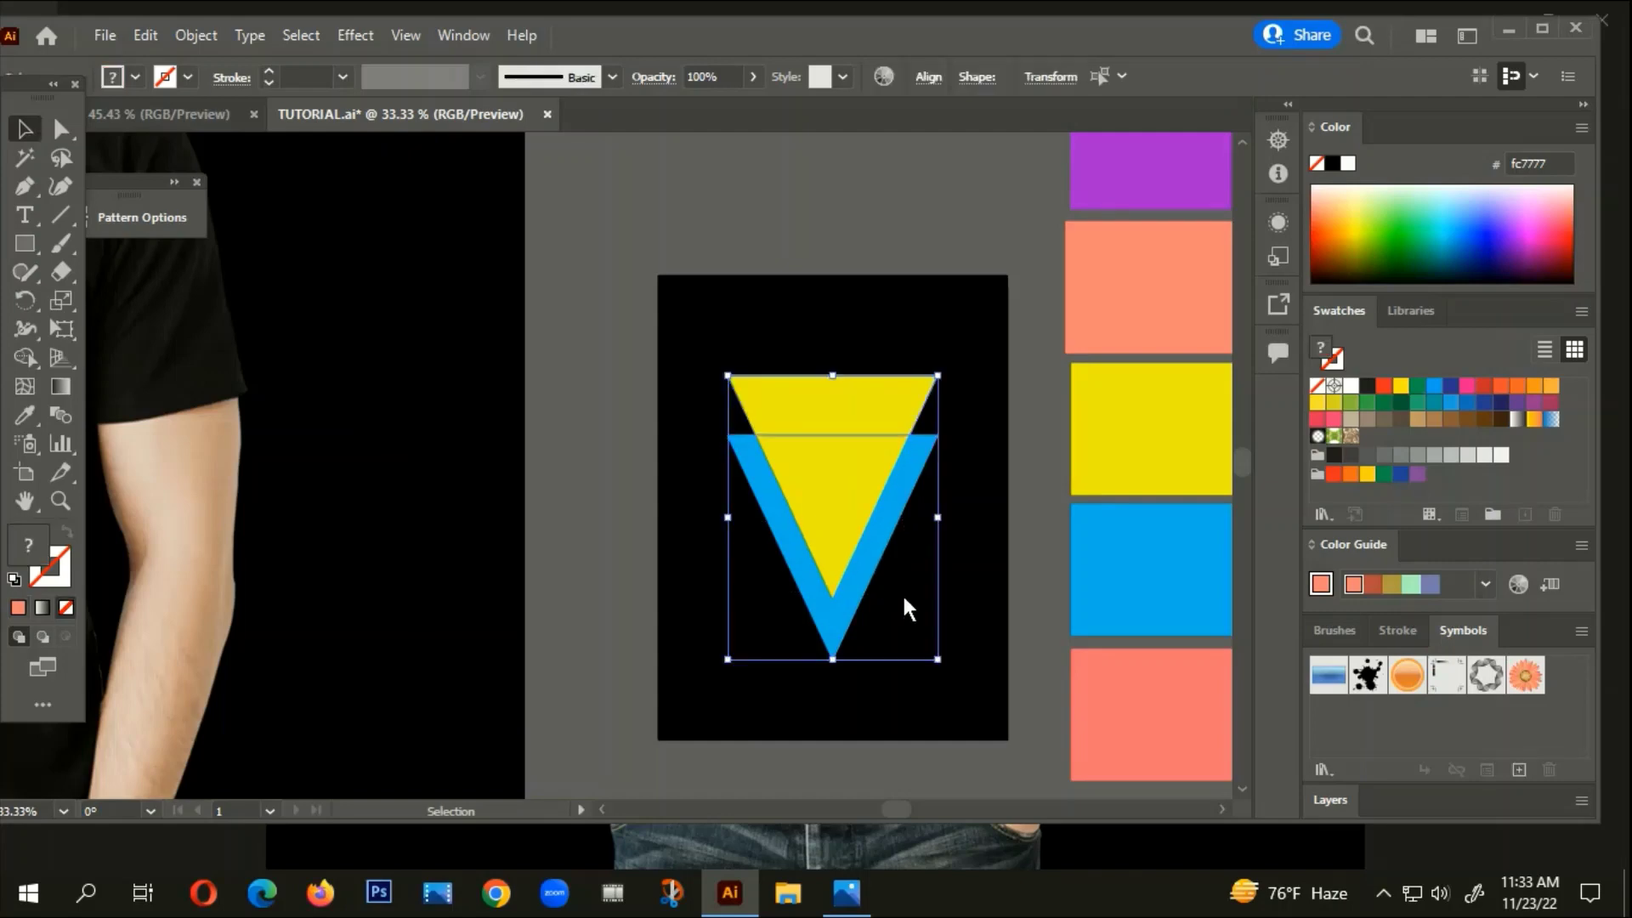
key("a")
key("ctrl+z")
left_click(857, 293)
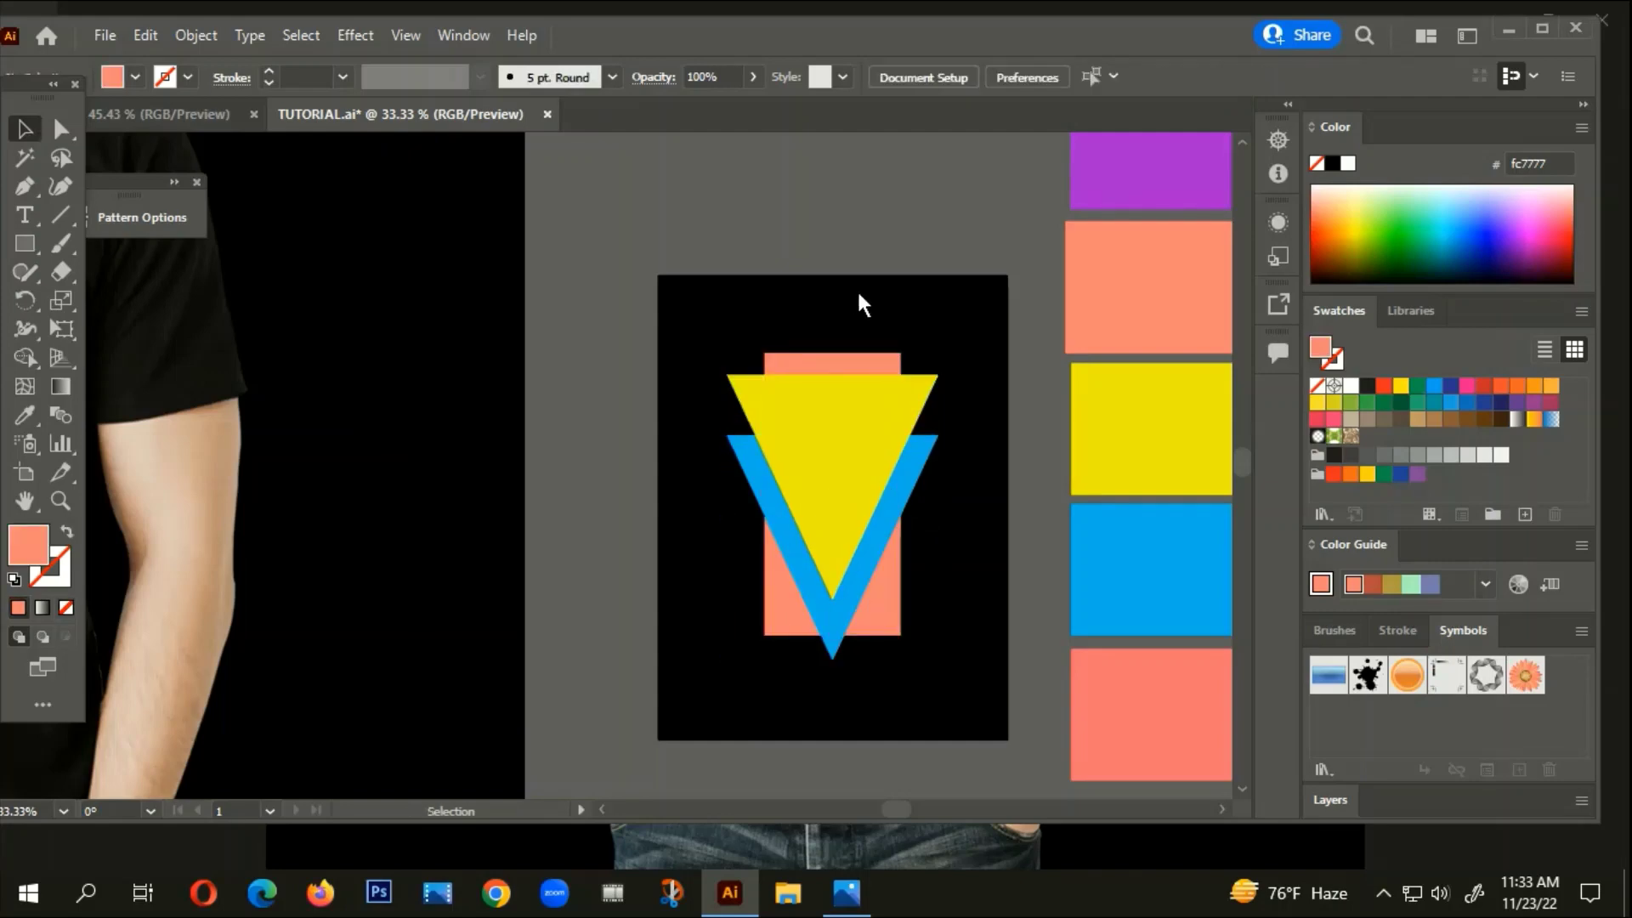
scroll(858, 293, "down", 1)
left_click_drag(937, 475, 1027, 498)
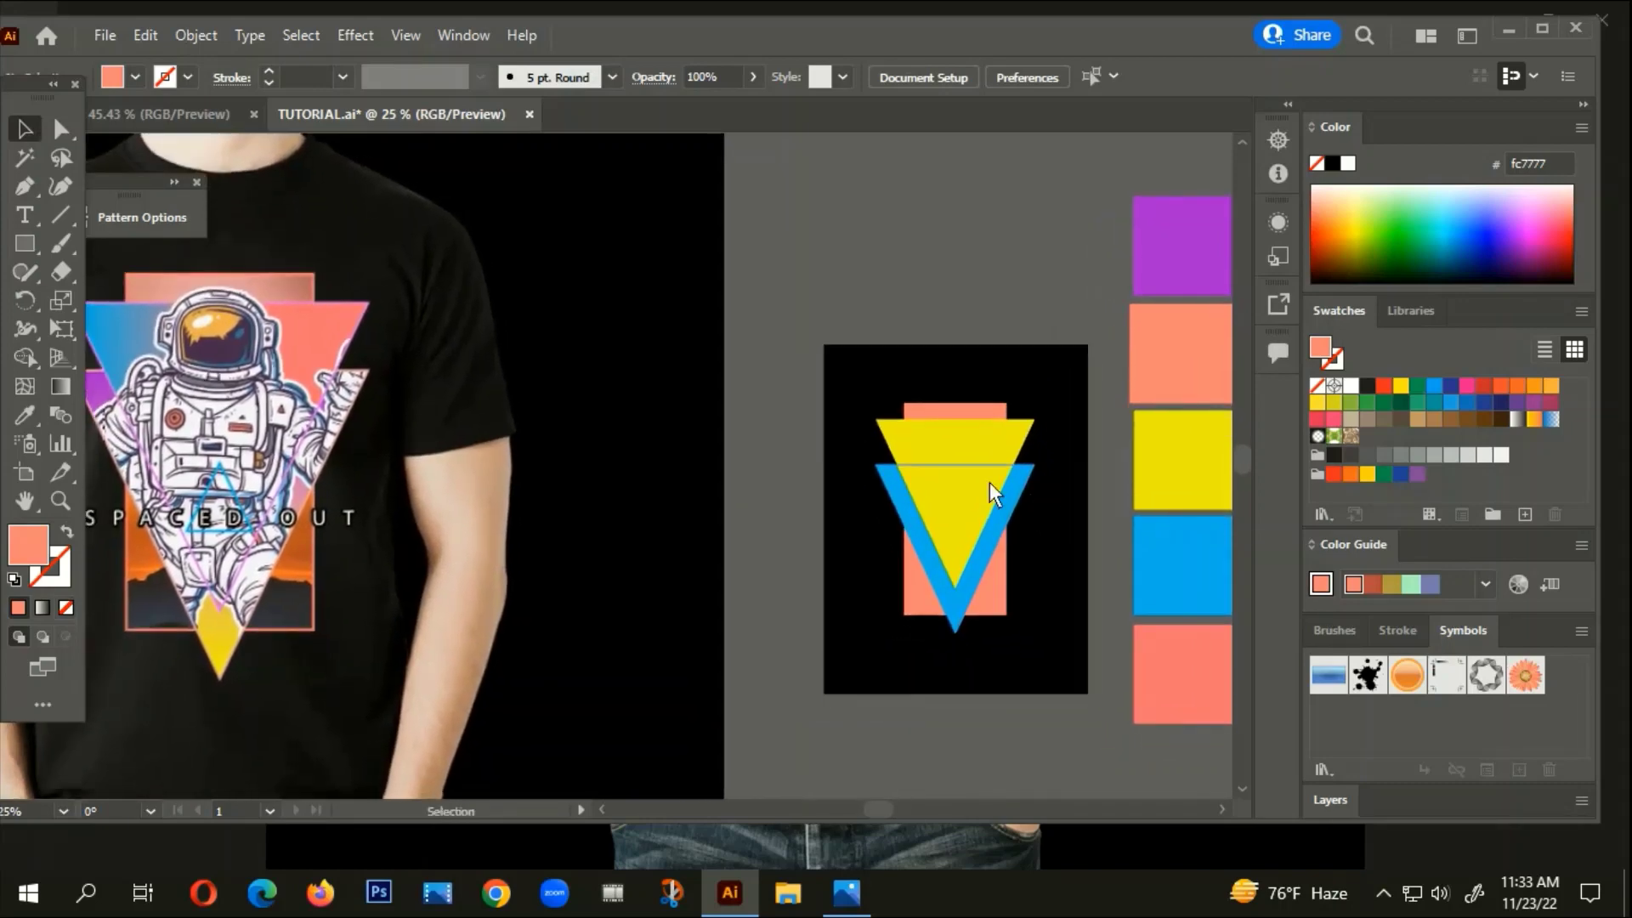
scroll(937, 476, "down", 1)
scroll(850, 480, "down", 2)
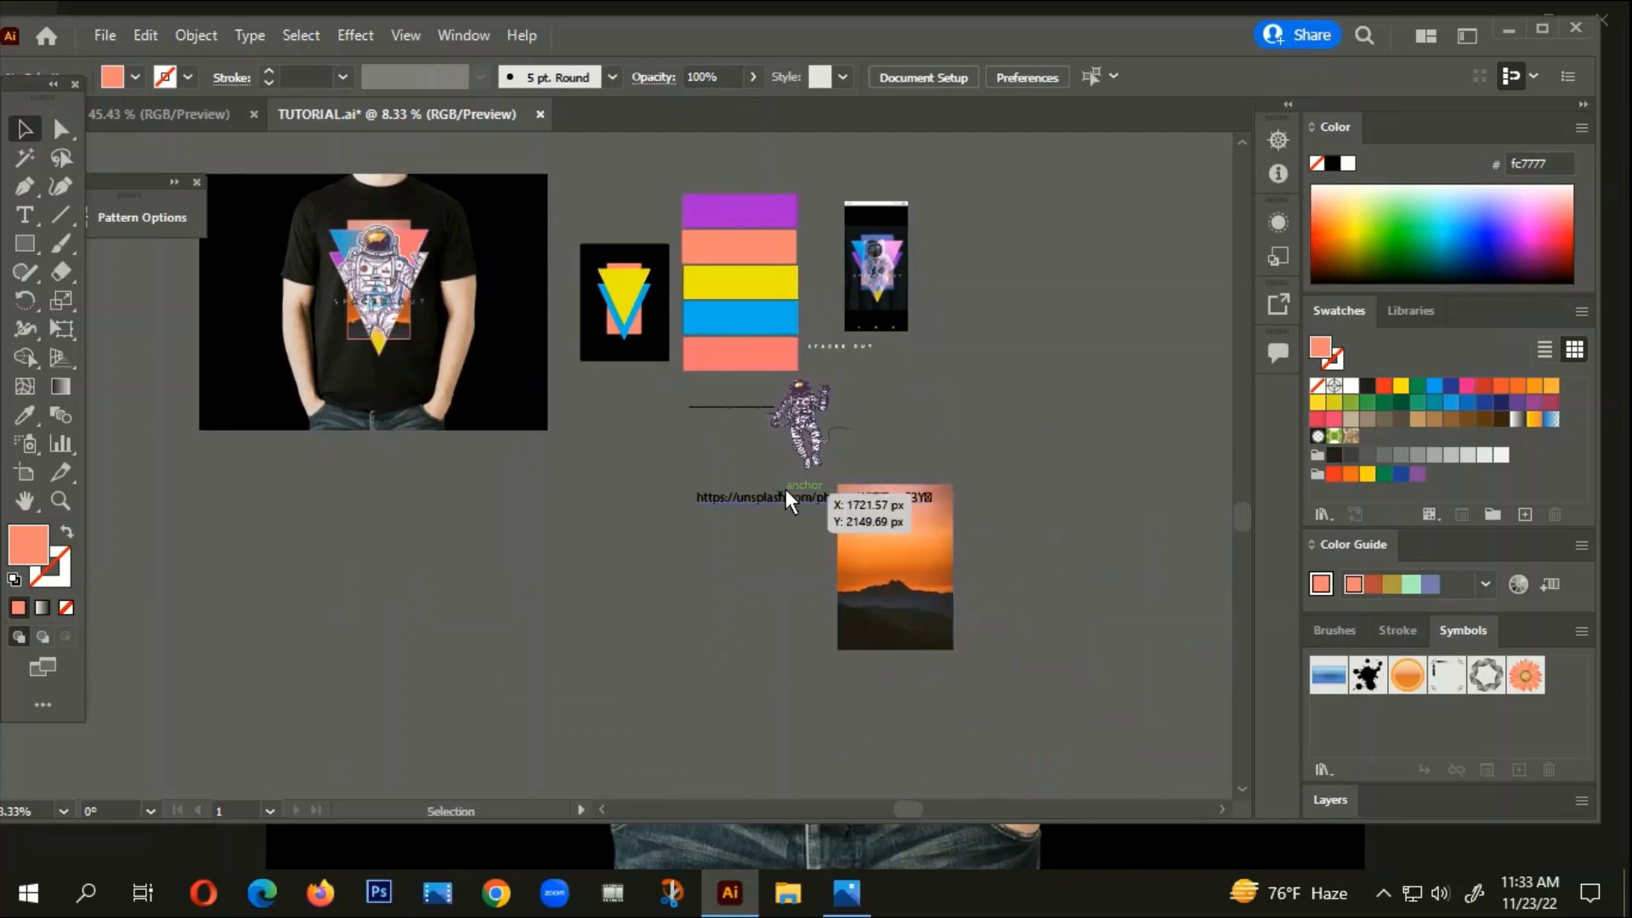
left_click(788, 495)
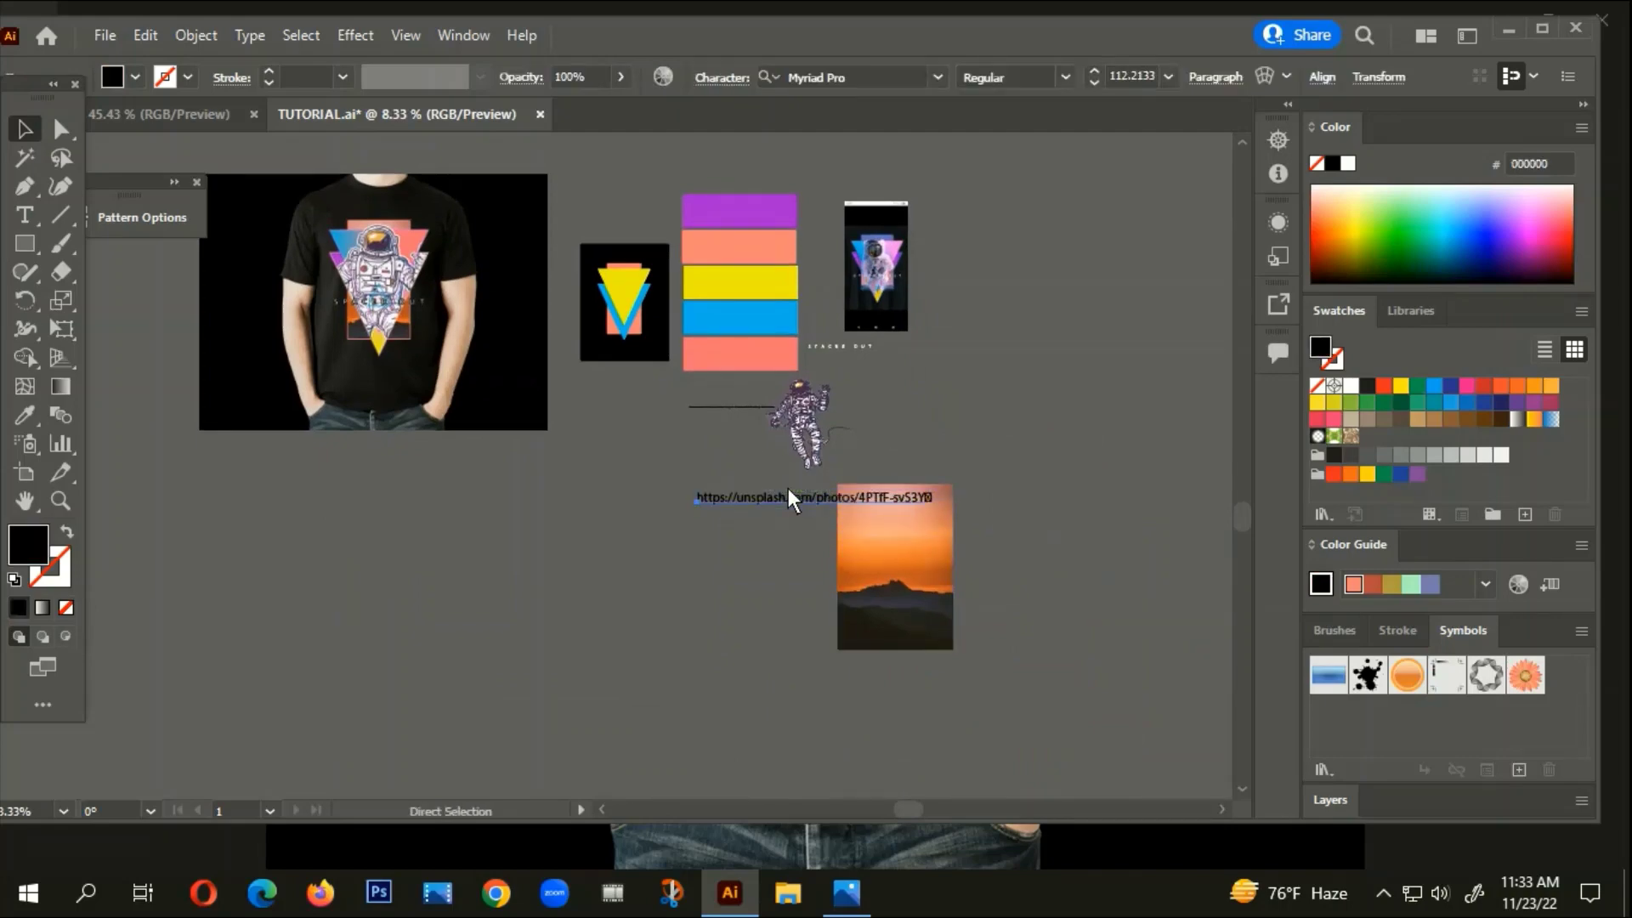
key("v")
left_click(313, 894)
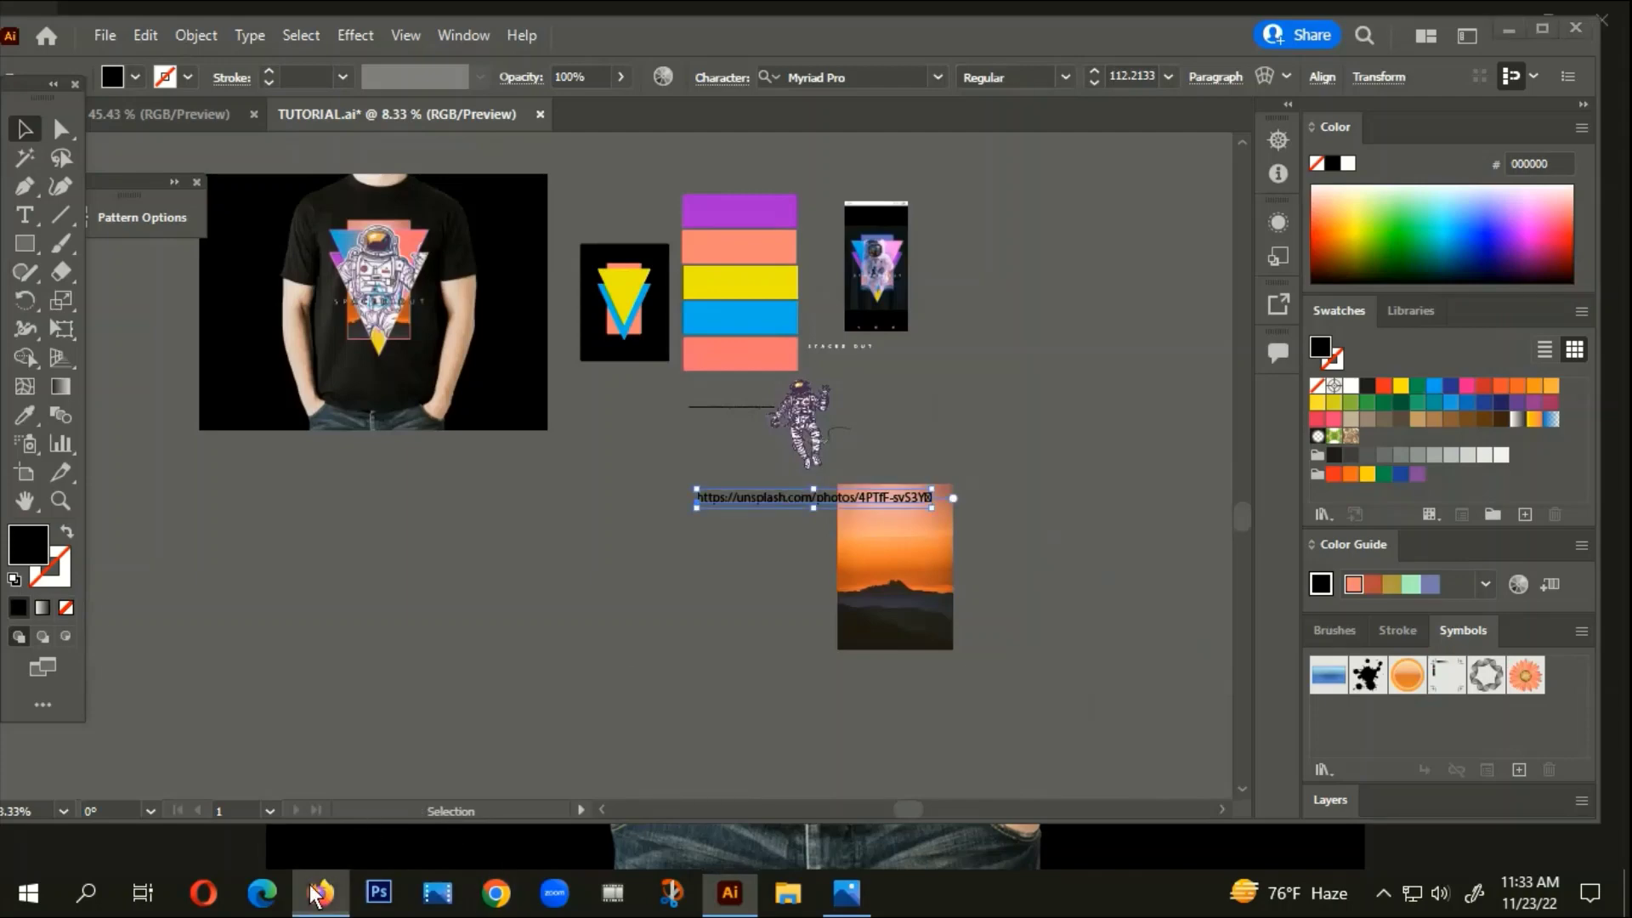
left_click(484, 112)
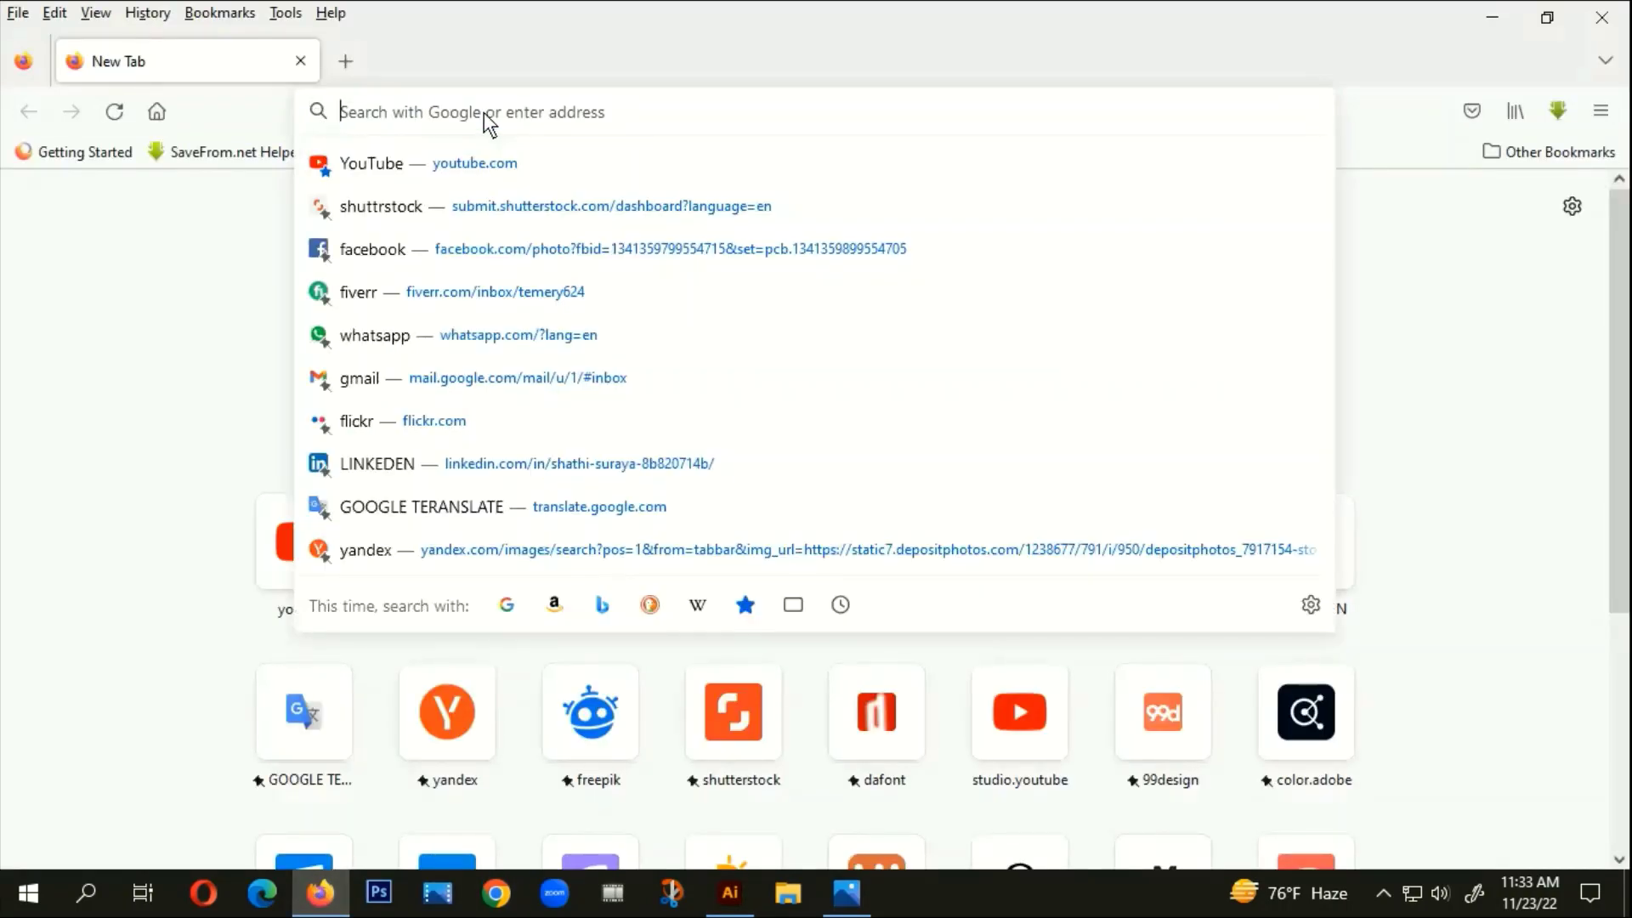
type("https://unsplash.com/photos/4PTfF-svS3Y")
key("Return")
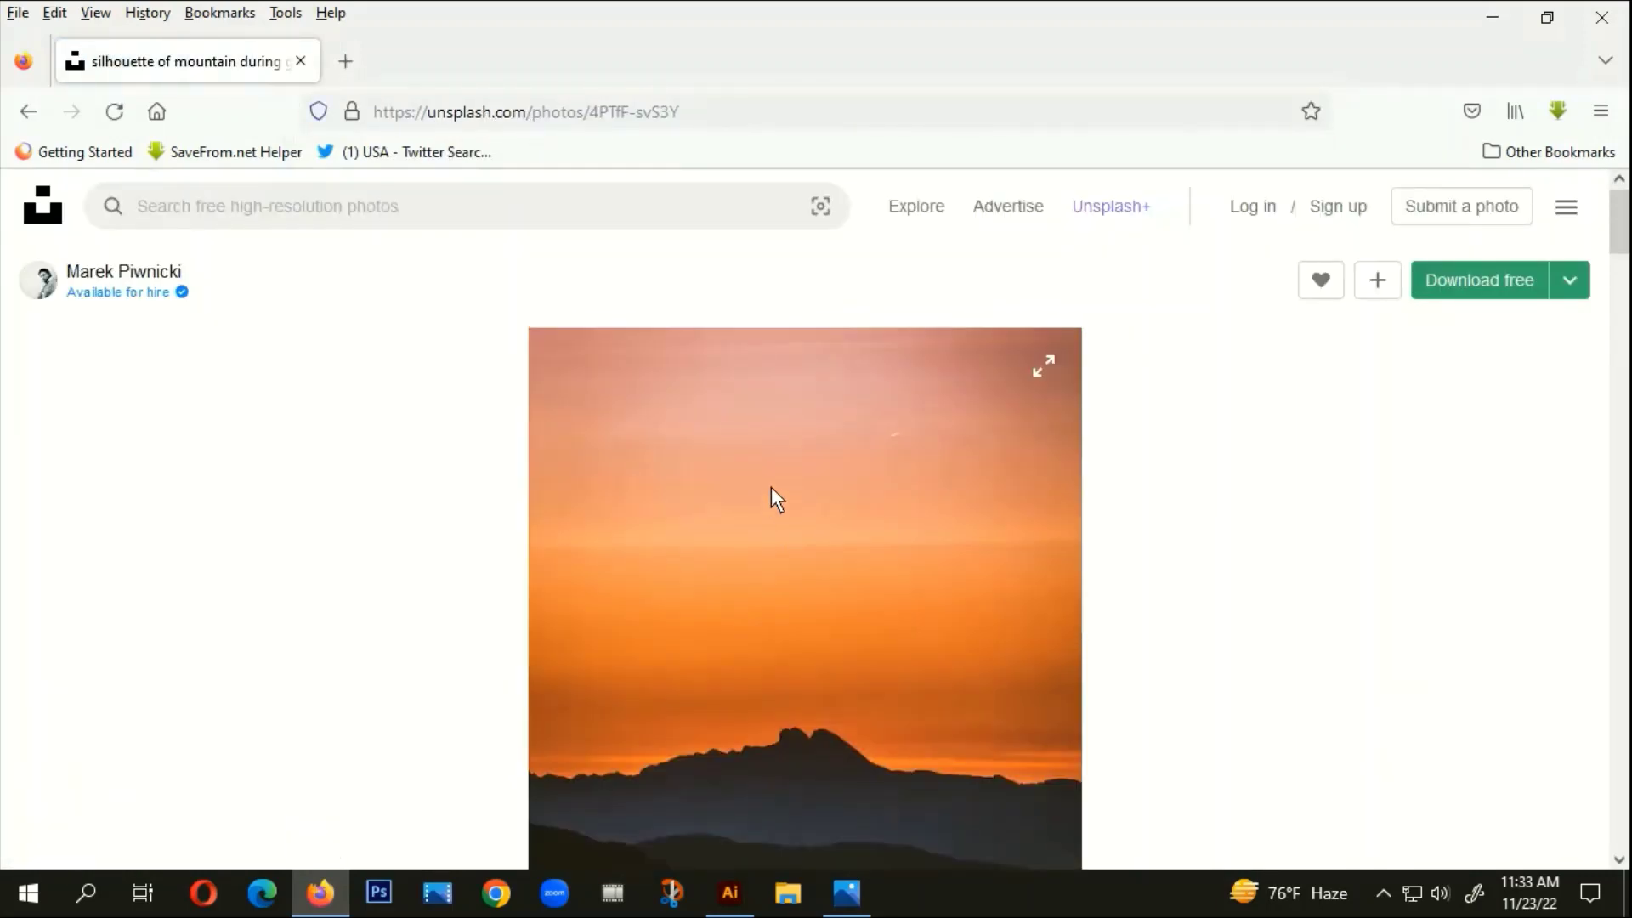
Copy the sunset mountain photo from the web page and paste it into the Illustrator document
right_click(773, 481)
left_click(845, 578)
left_click(729, 893)
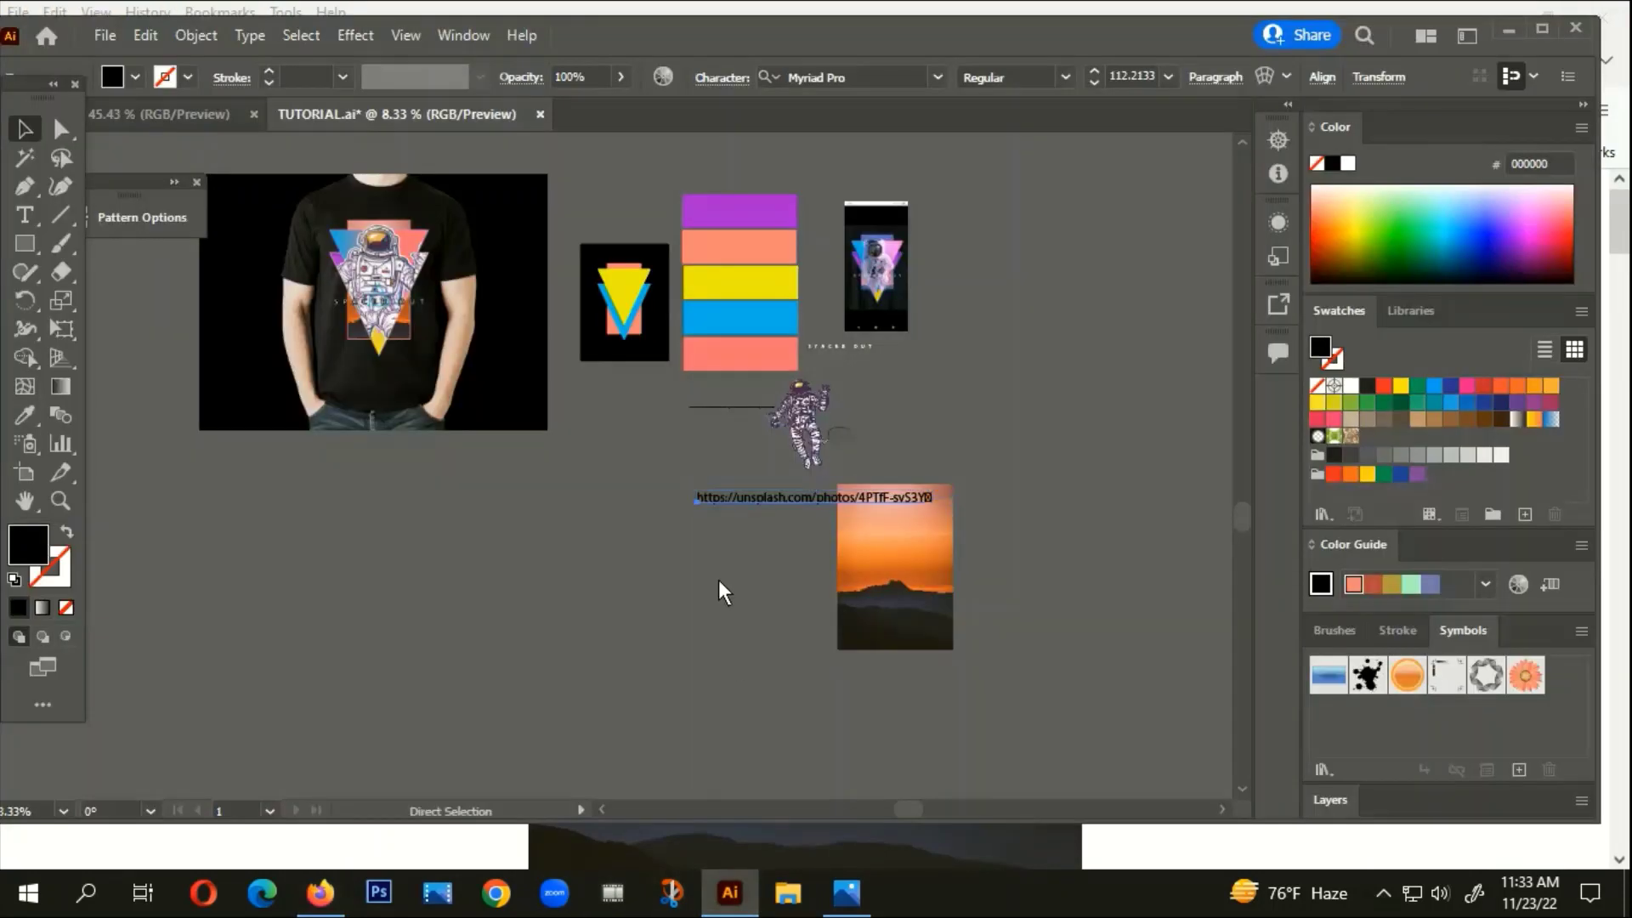
key("ctrl+v")
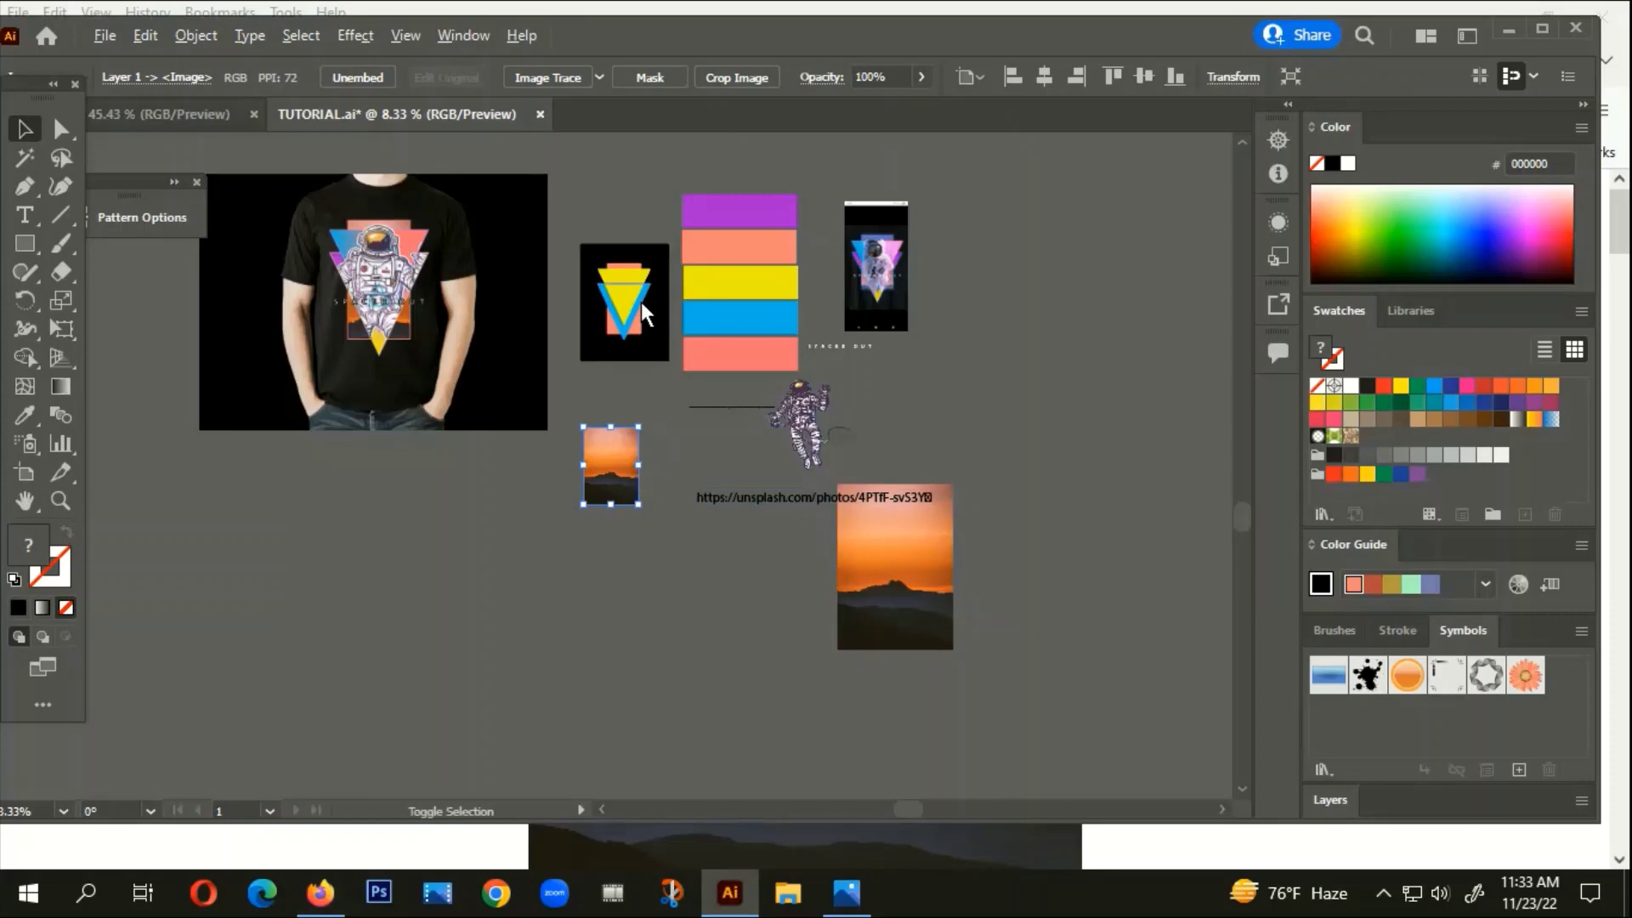
Move the pasted sunset photo up onto the black background so it covers the triangles
scroll(675, 339, "up", 1)
left_click_drag(733, 454, 768, 576)
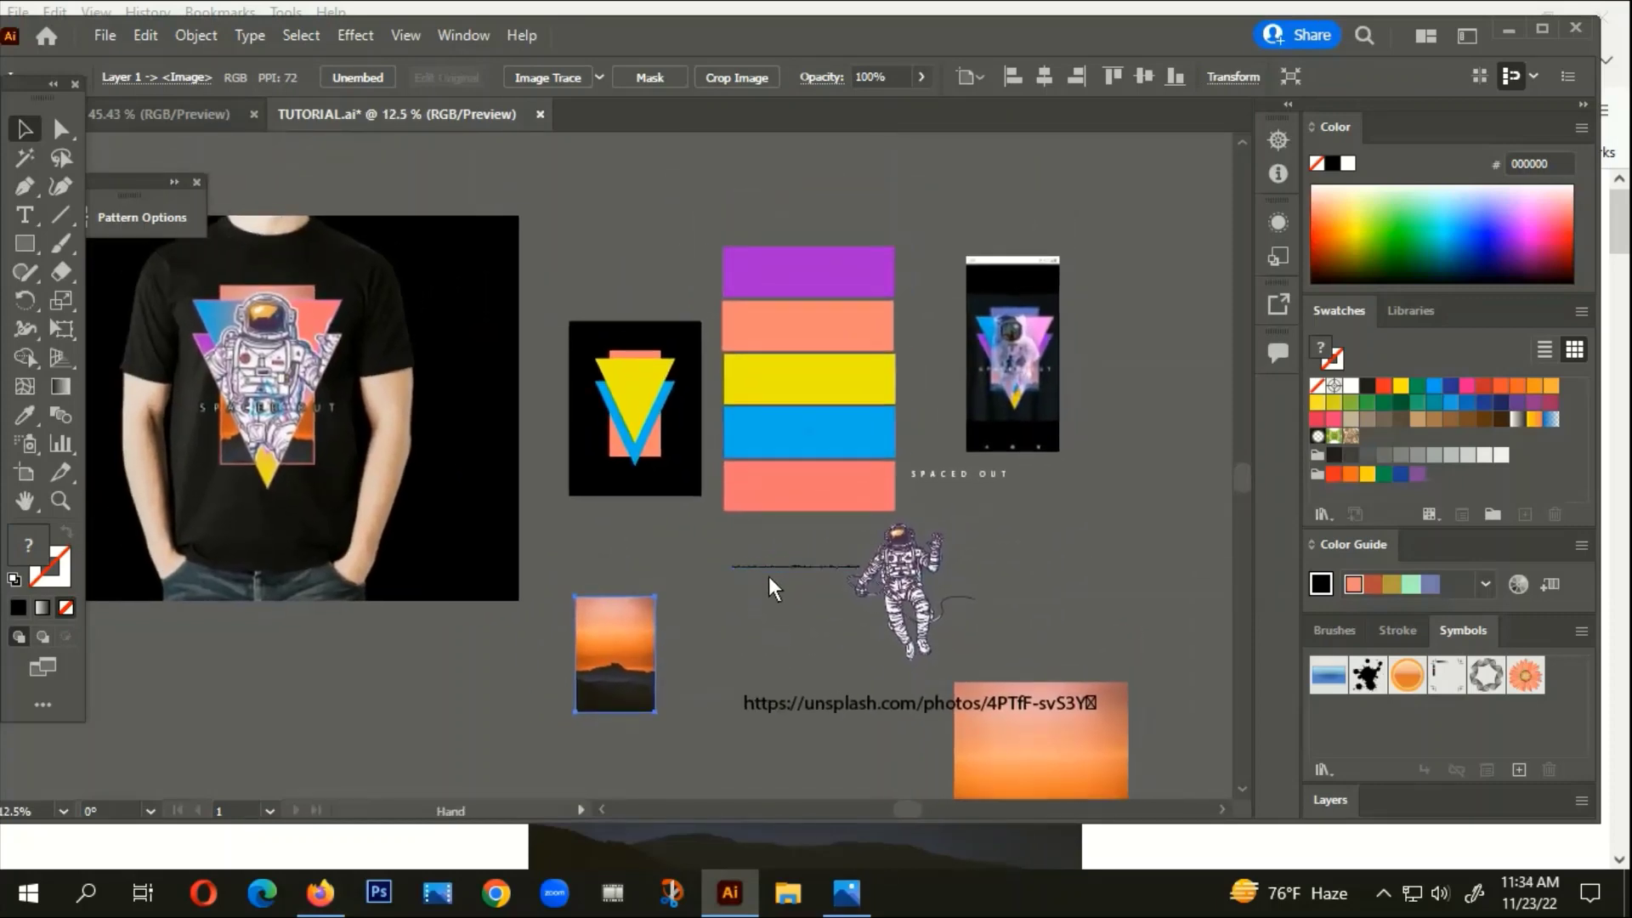
left_click_drag(621, 677, 641, 431)
scroll(648, 348, "up", 1)
scroll(648, 349, "up", 1)
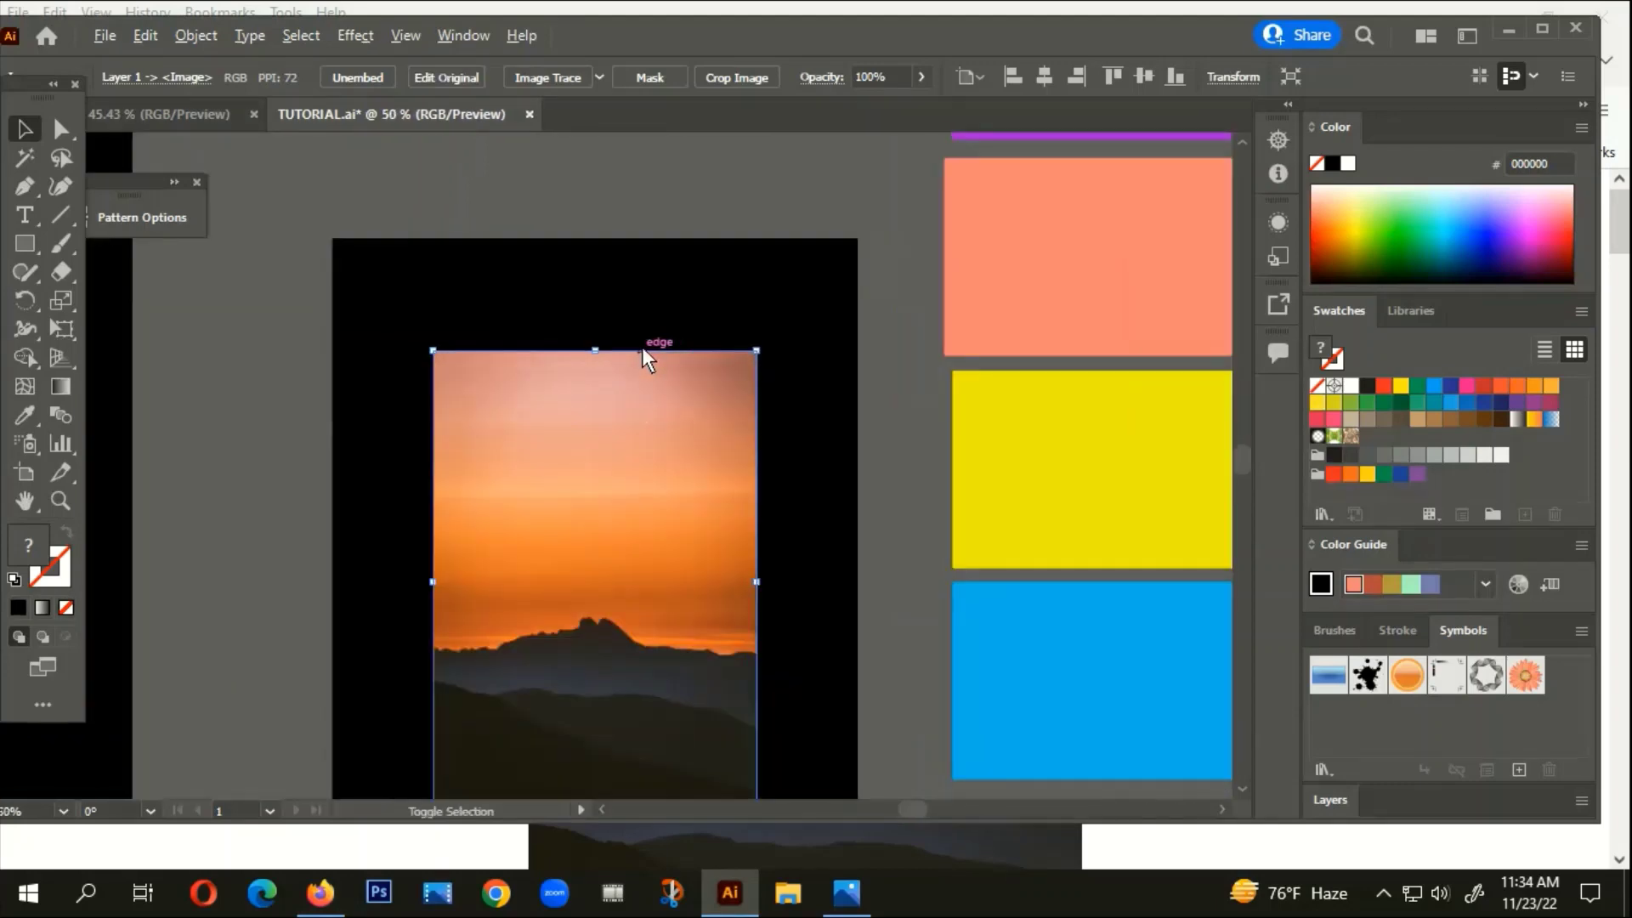
Scale the sunset photo to slightly wider than the salmon rectangle, centre it over it, and stretch its upper edge to the rectangle's top
left_click_drag(759, 349, 715, 416)
left_click_drag(647, 514, 644, 546)
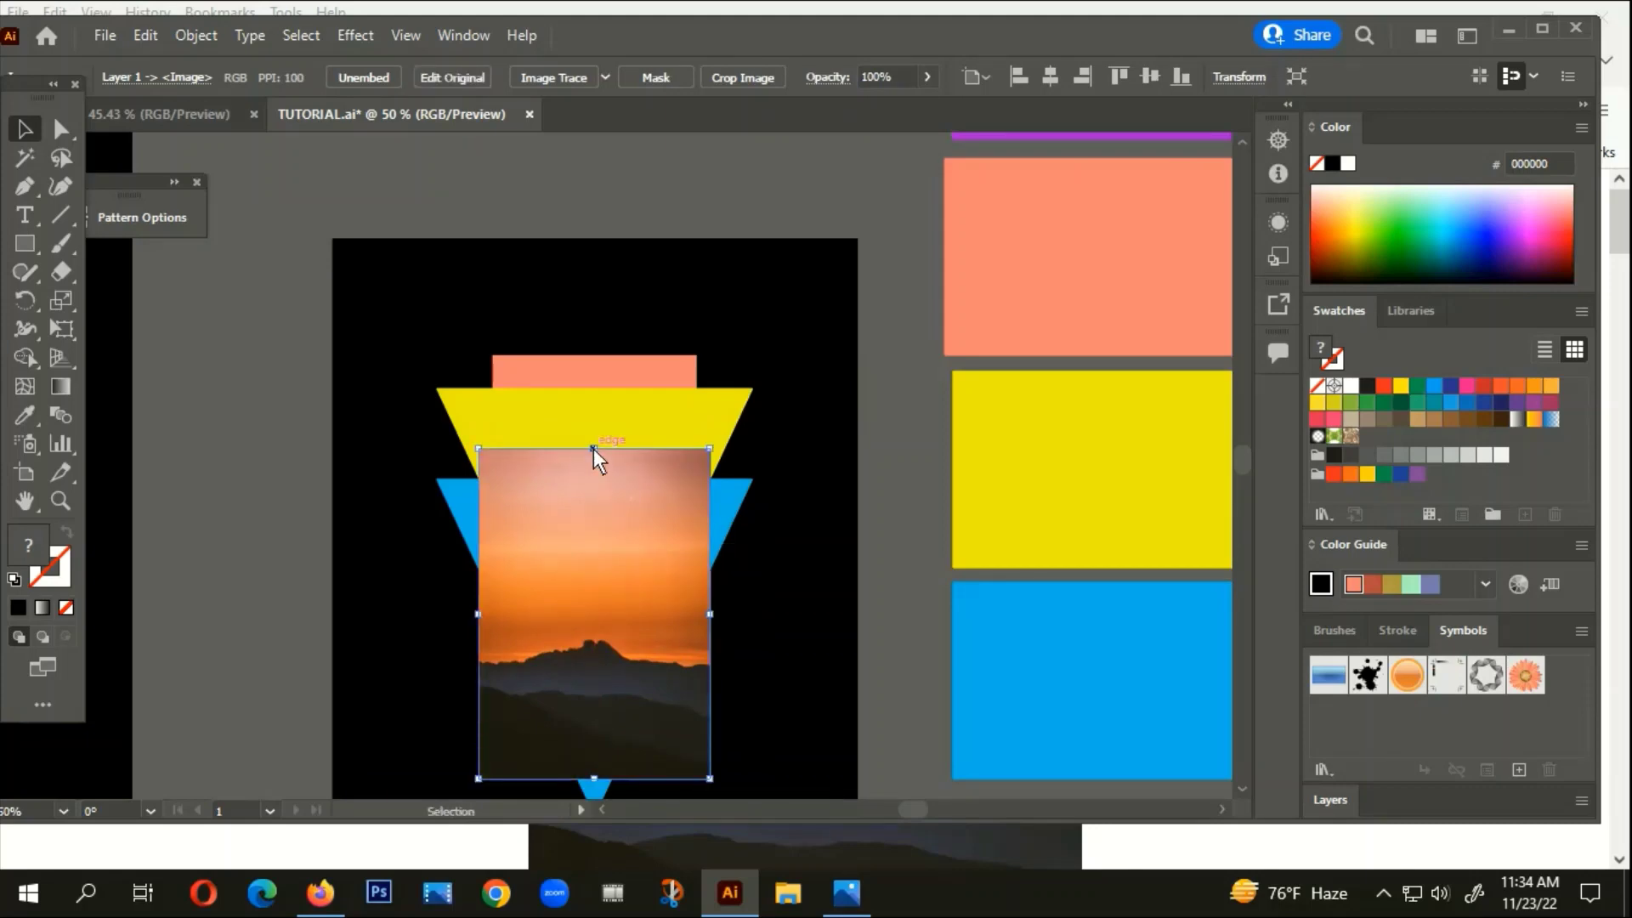
left_click_drag(594, 449, 581, 349)
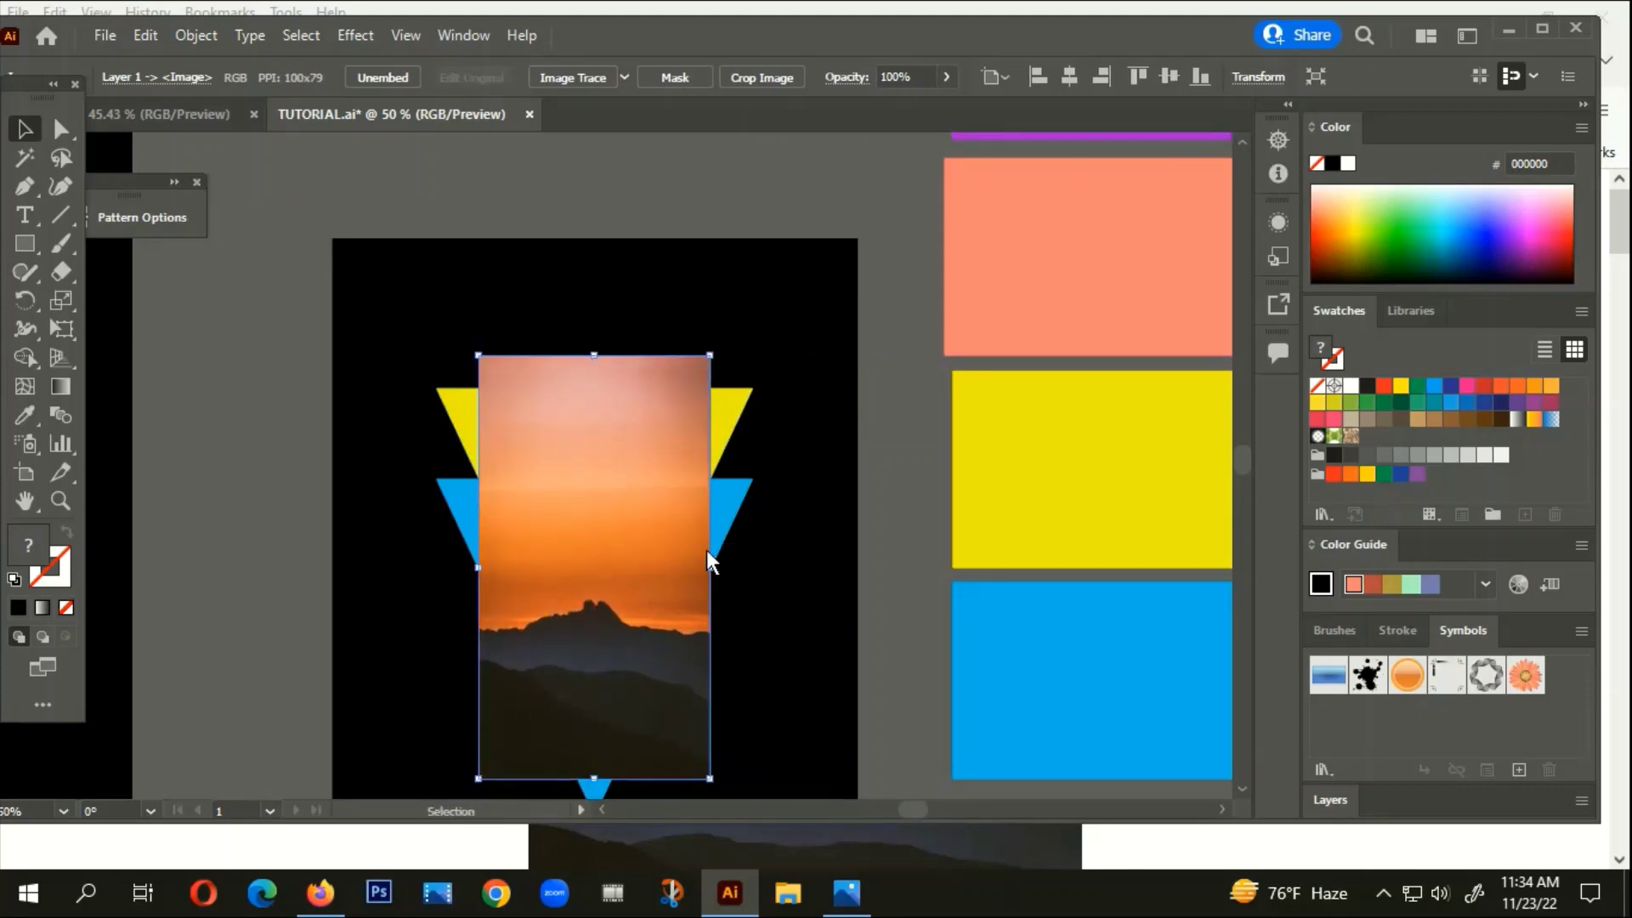
Move the sunset photo up along the triangles, uncovering the lower end of the salmon rectangle
scroll(804, 421, "down", 3)
left_click_drag(669, 481, 676, 401)
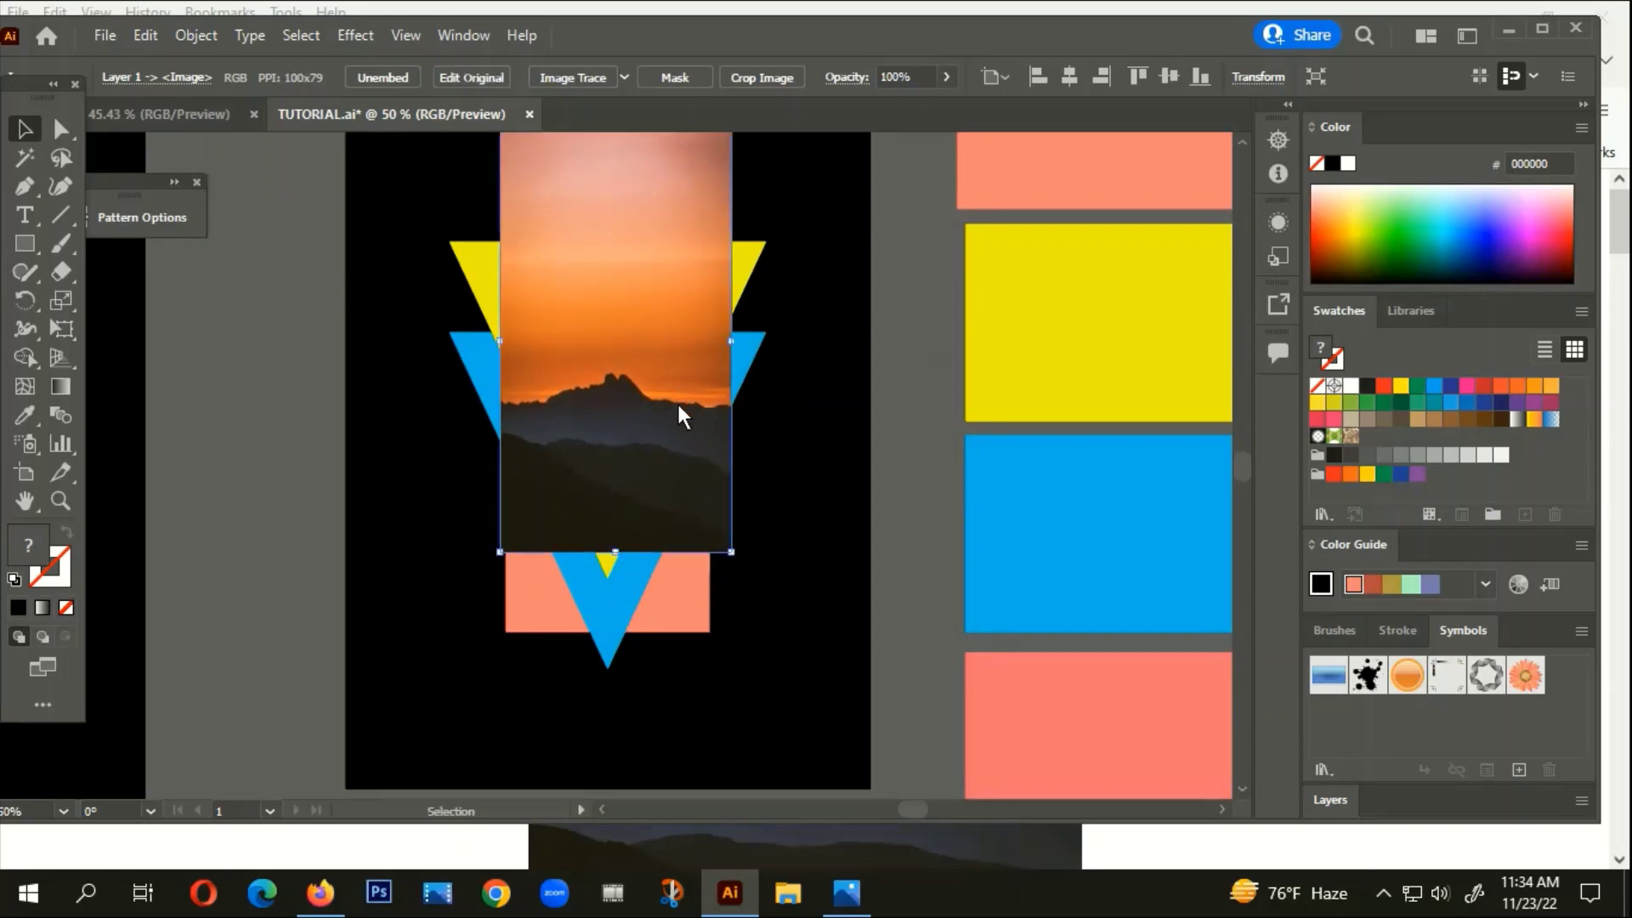
Examine the reference screenshot of the astronaut design, especially how the mountain scenery fills the lower end of its rectangle
key("space")
left_click_drag(799, 576, 1103, 555)
left_click_drag(199, 691, 224, 540)
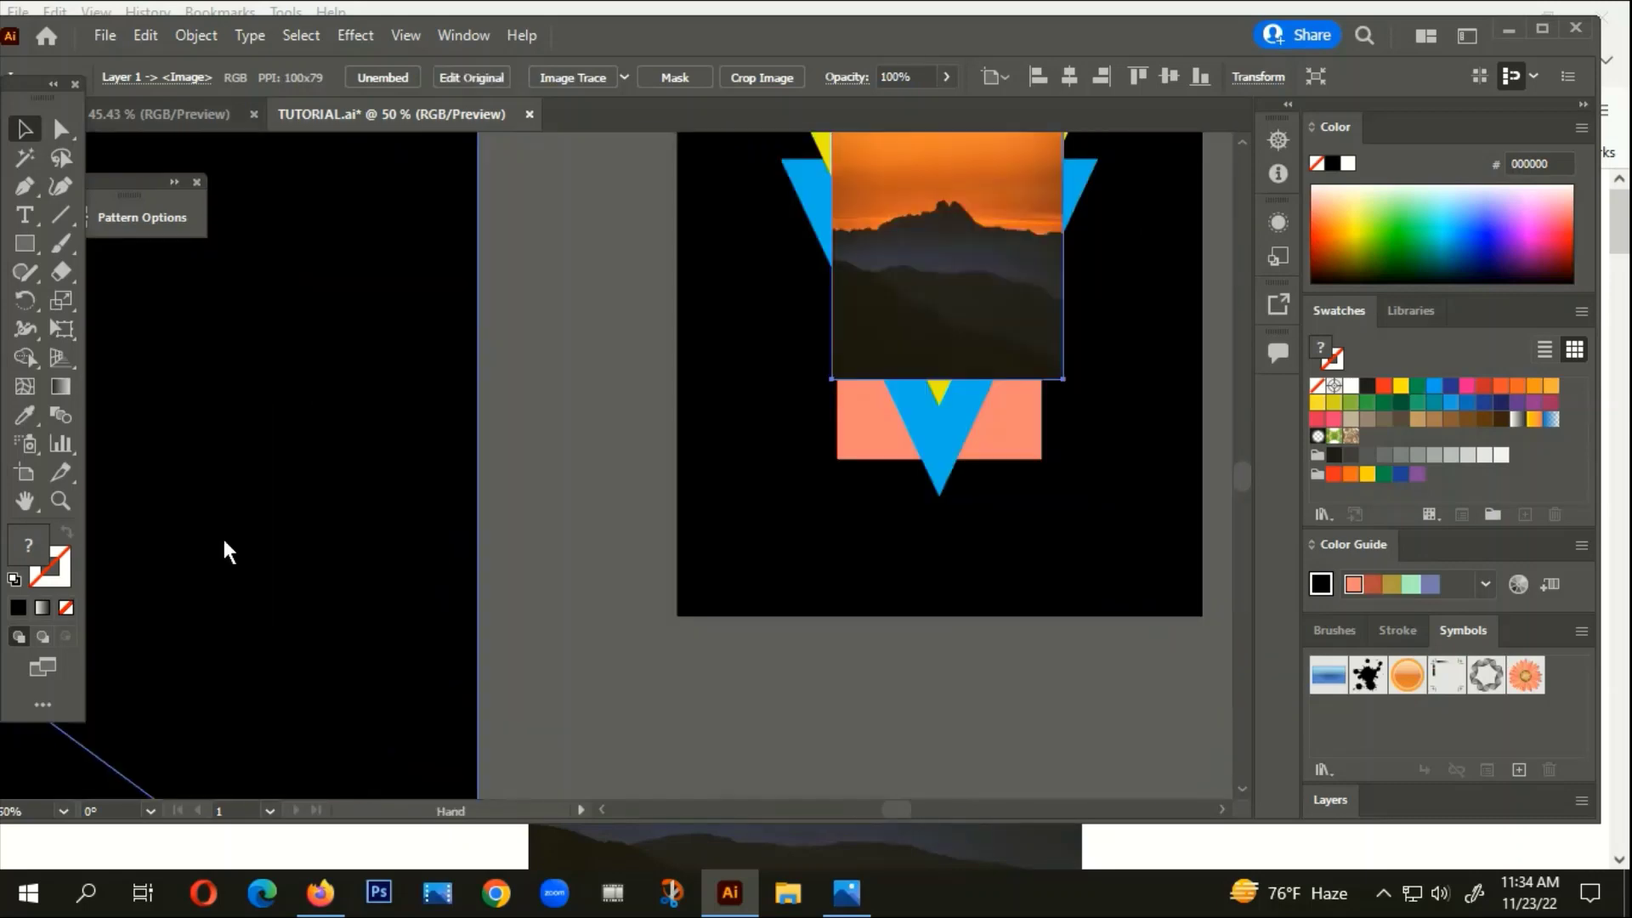
scroll(686, 555, "right", 20)
scroll(945, 507, "up", 1)
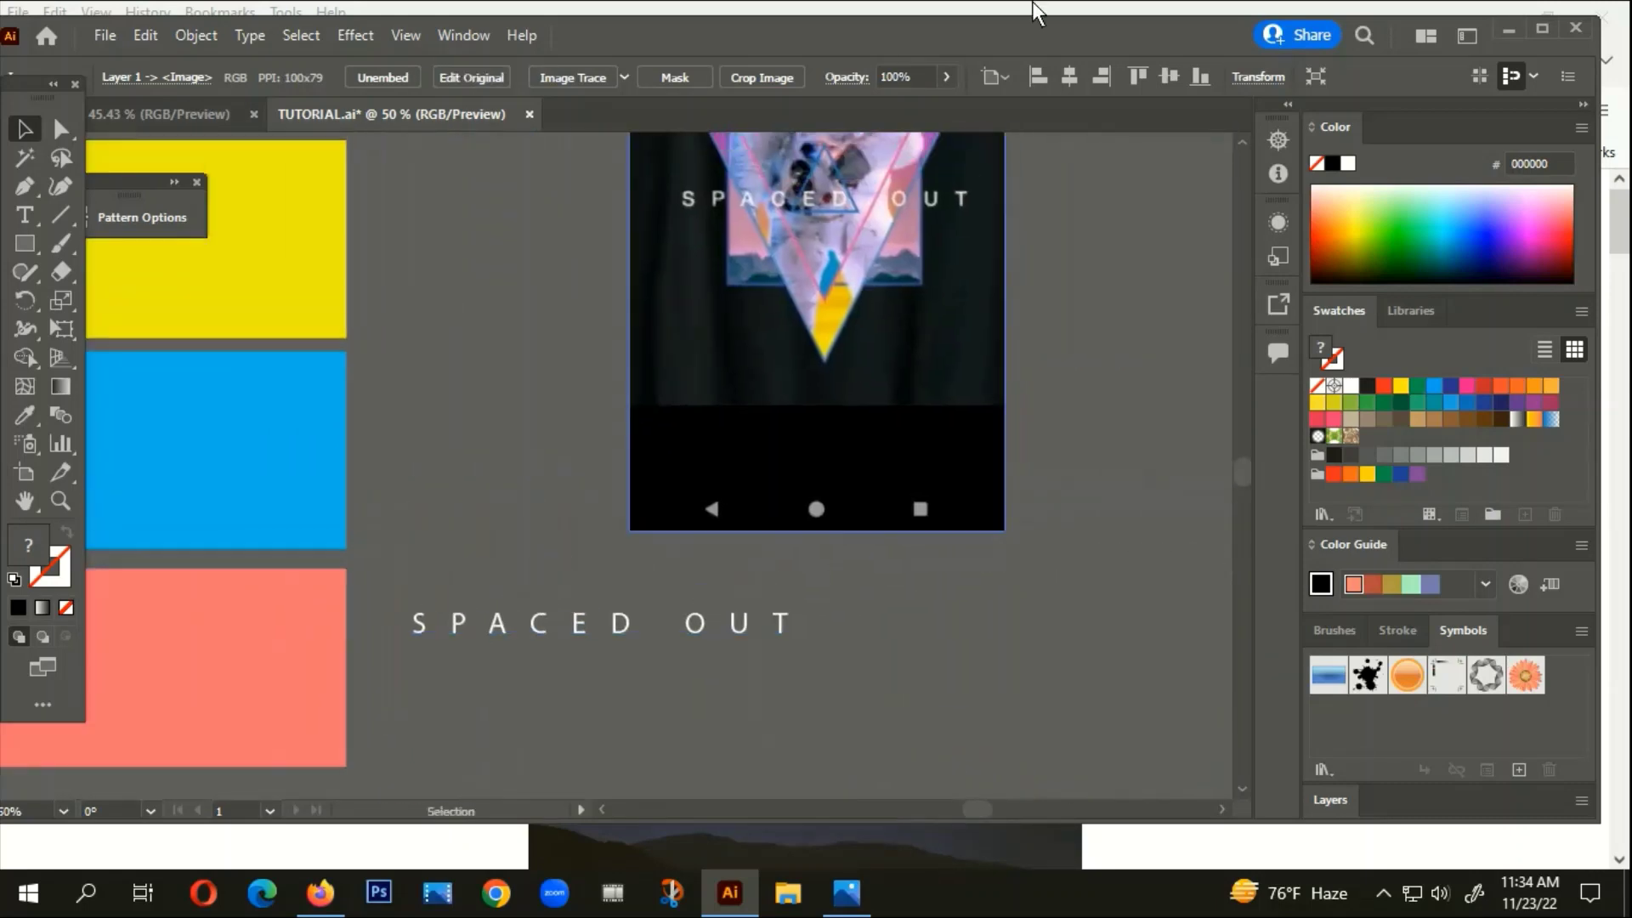
scroll(830, 382, "up", 1)
scroll(809, 513, "up", 1)
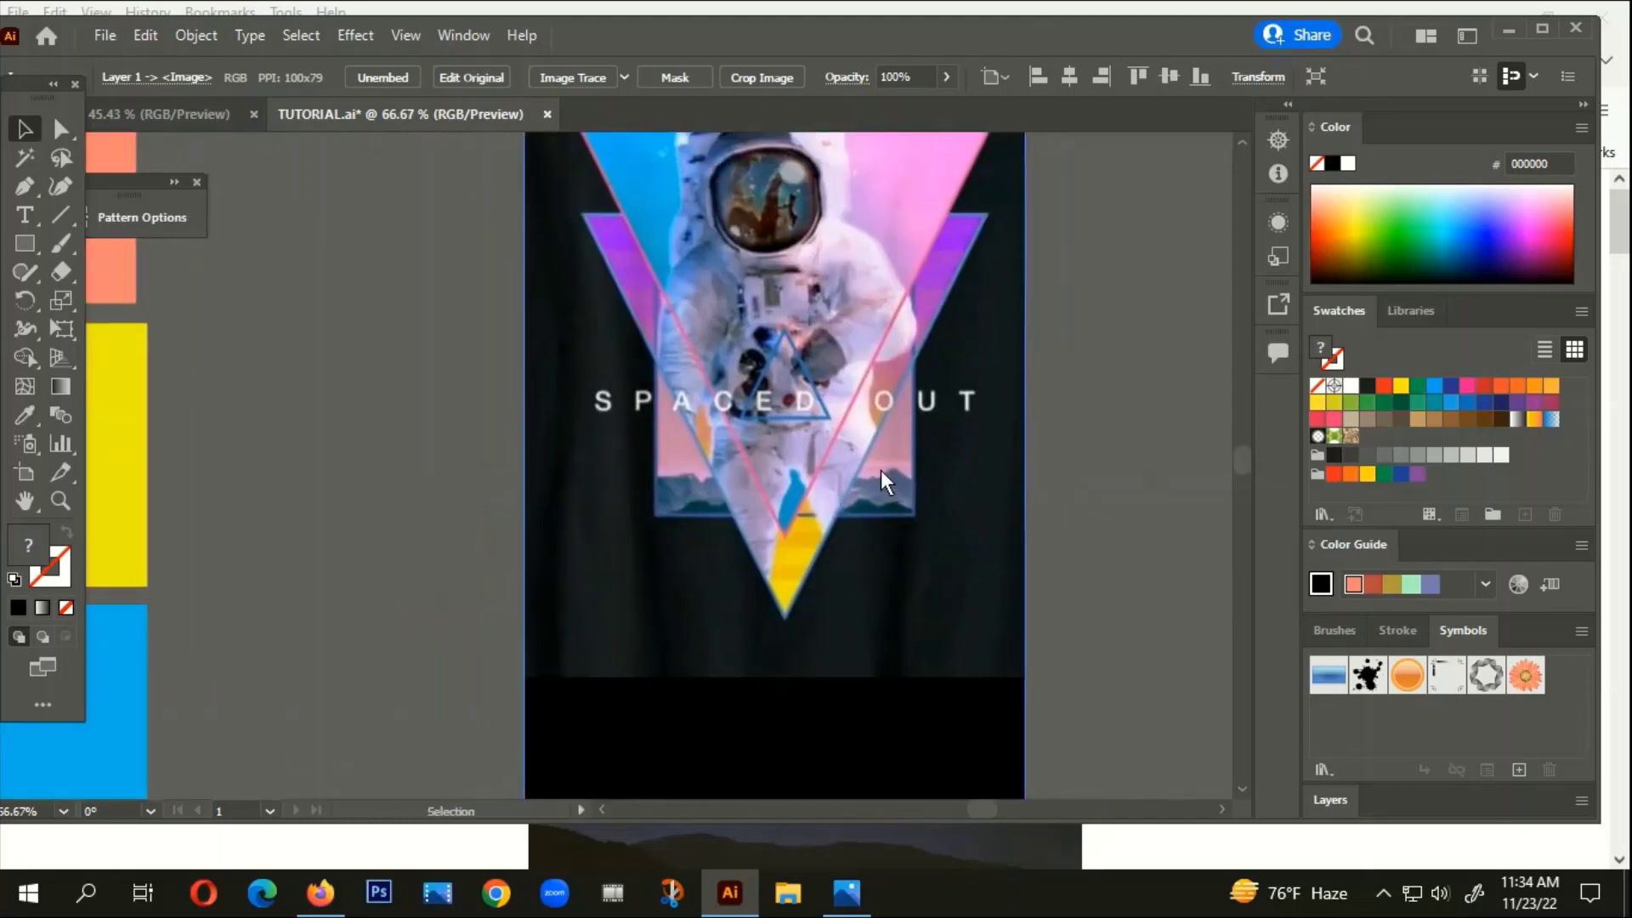
key("space")
left_click_drag(899, 507, 918, 648)
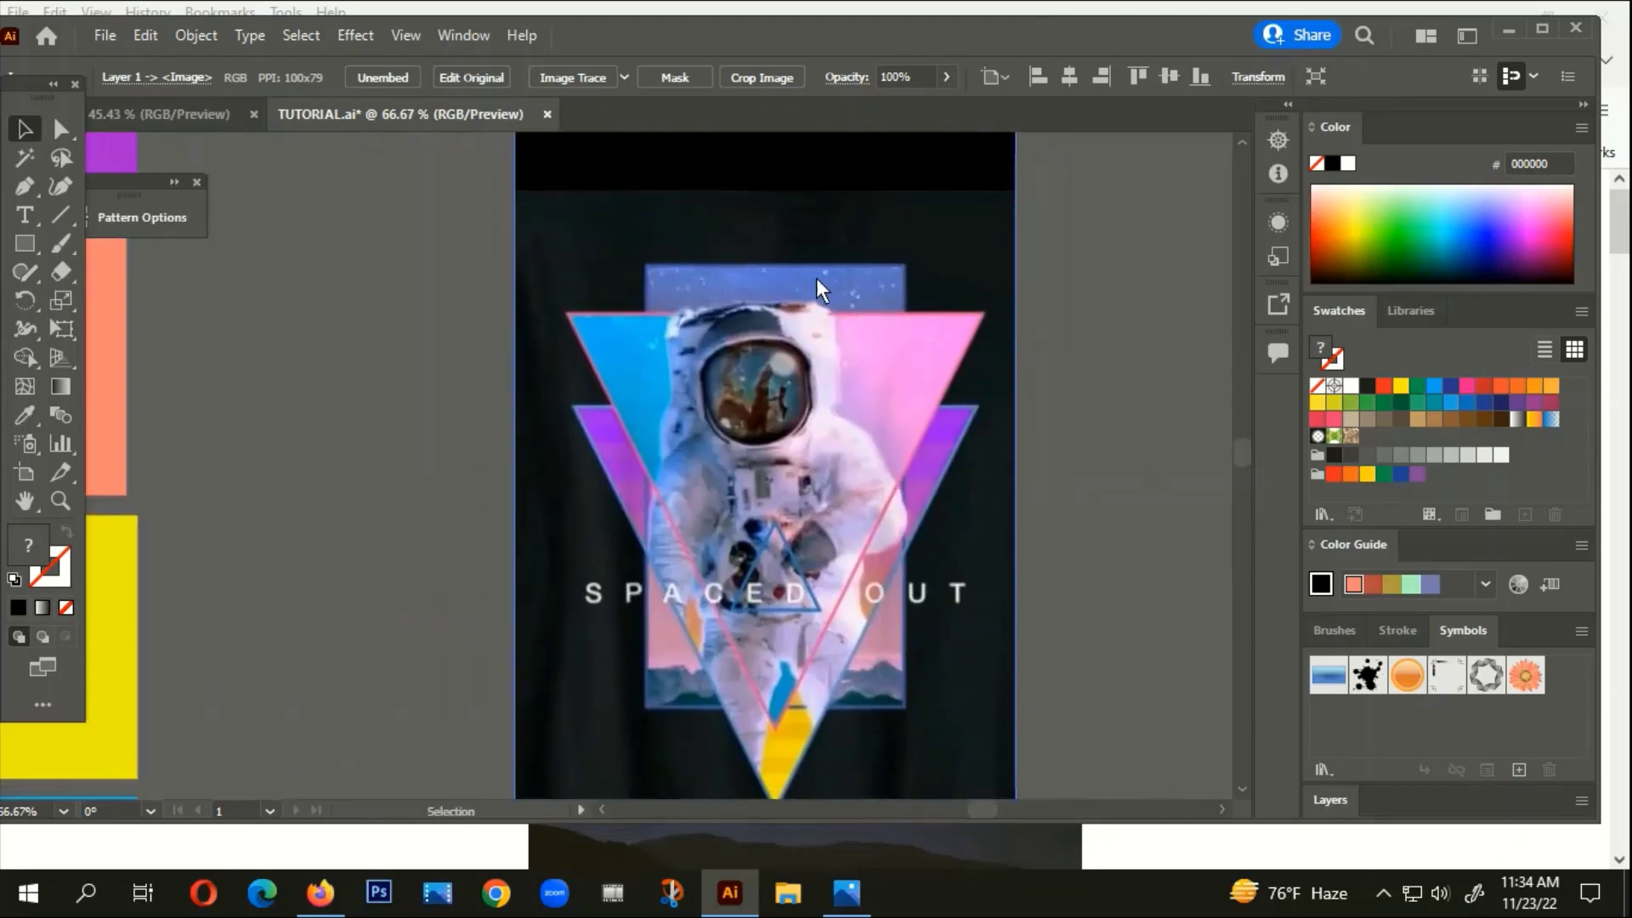
scroll(854, 308, "down", 3)
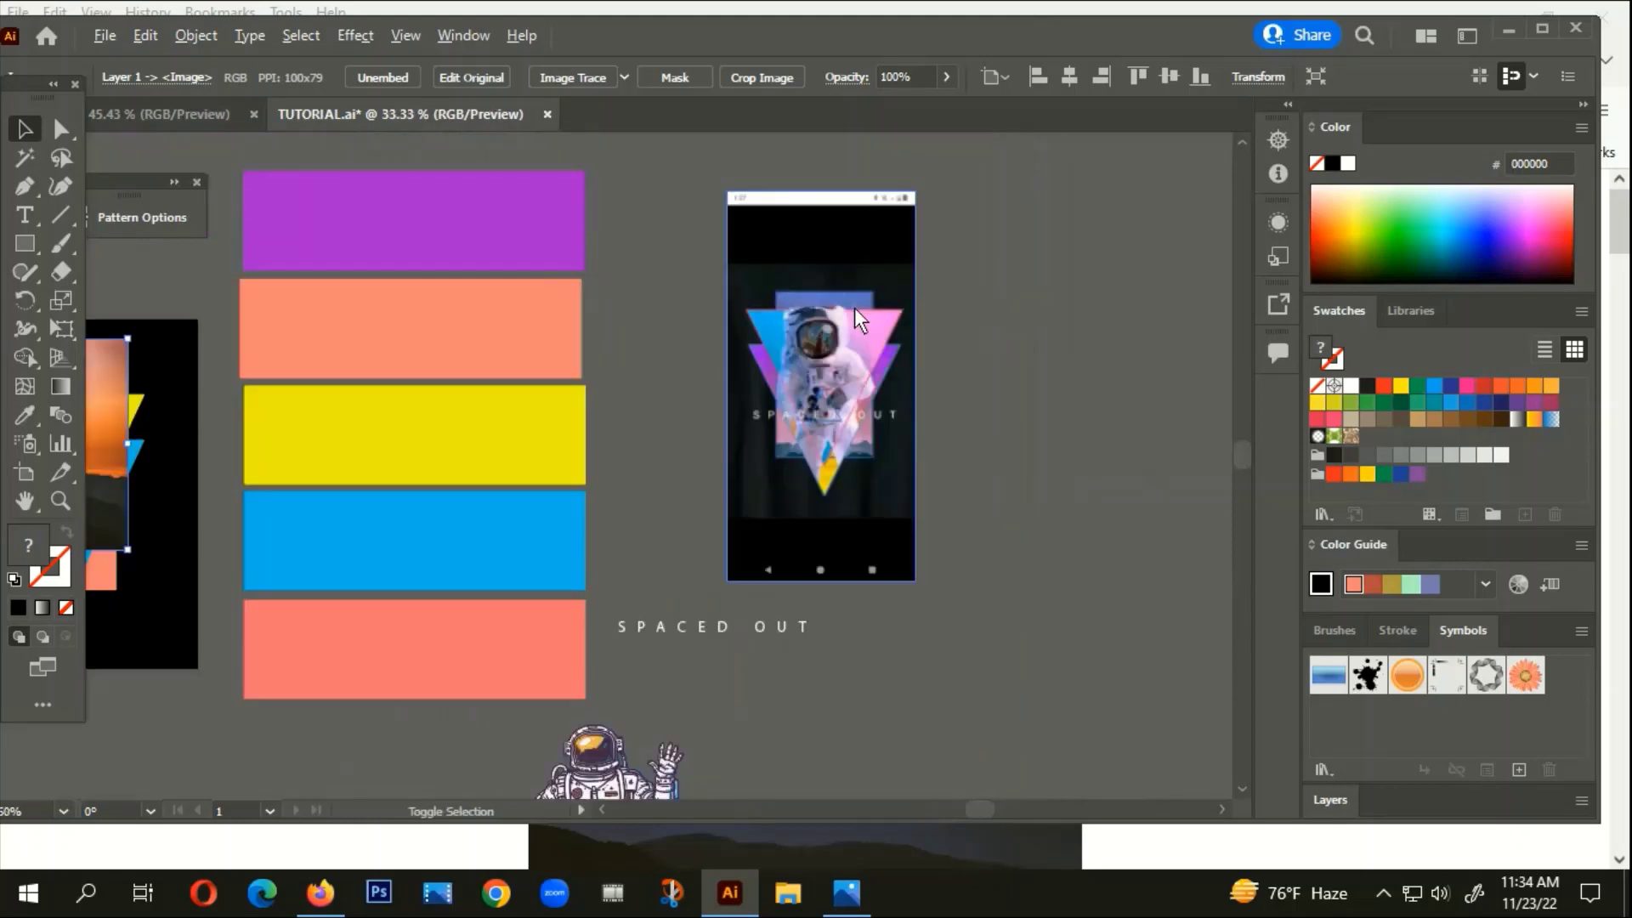
scroll(807, 452, "up", 3)
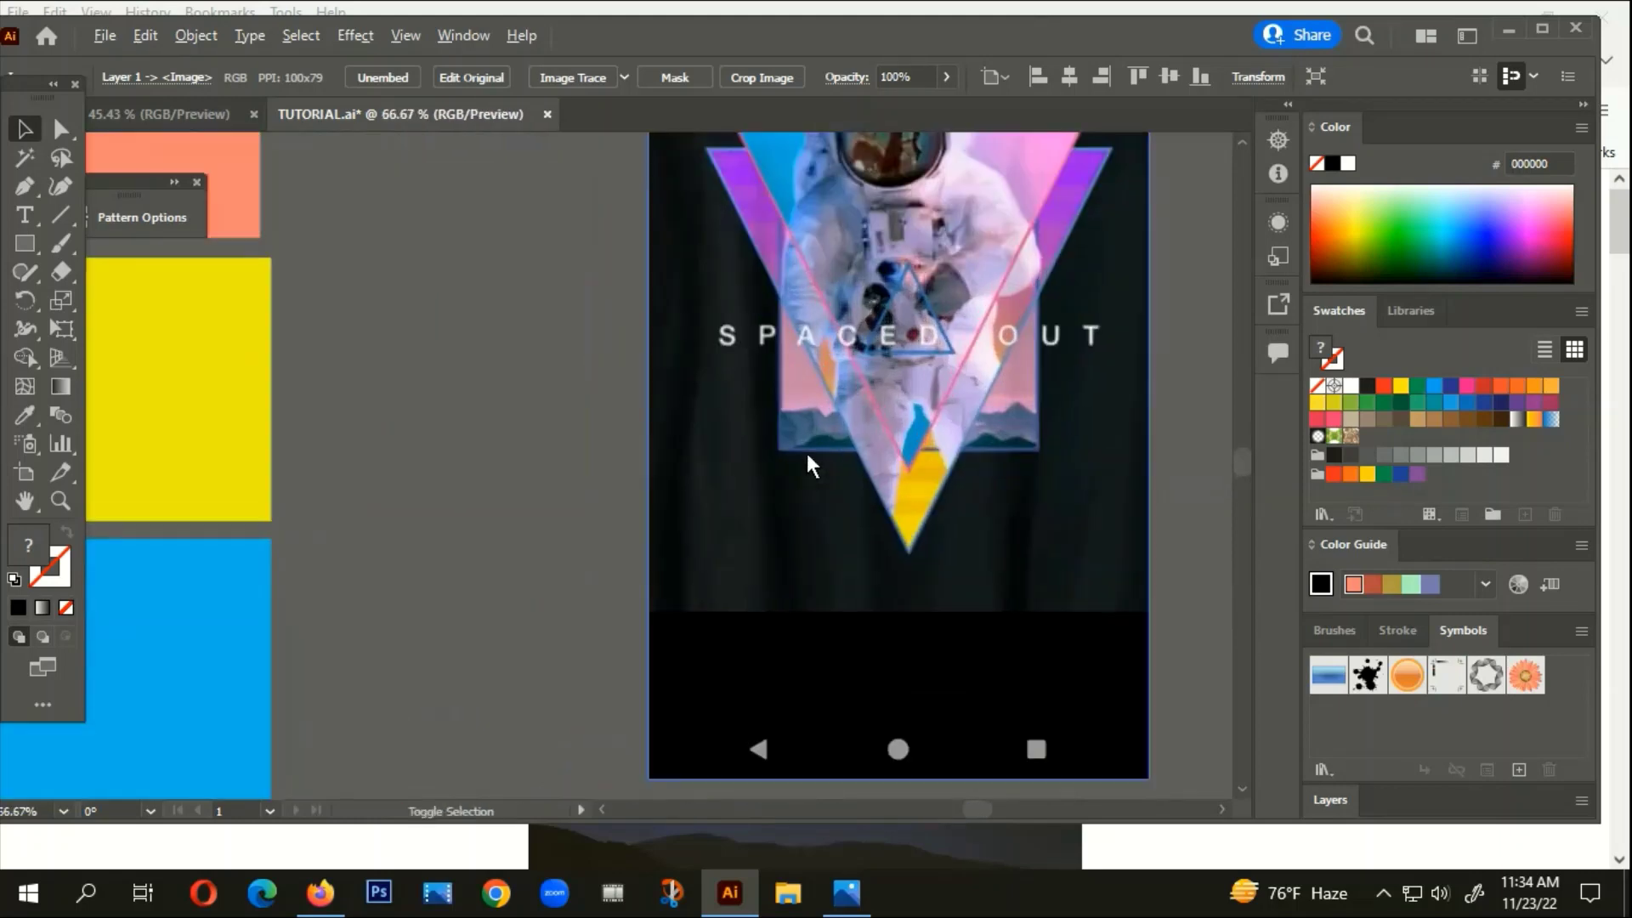
scroll(804, 420, "up", 4)
left_click(820, 406)
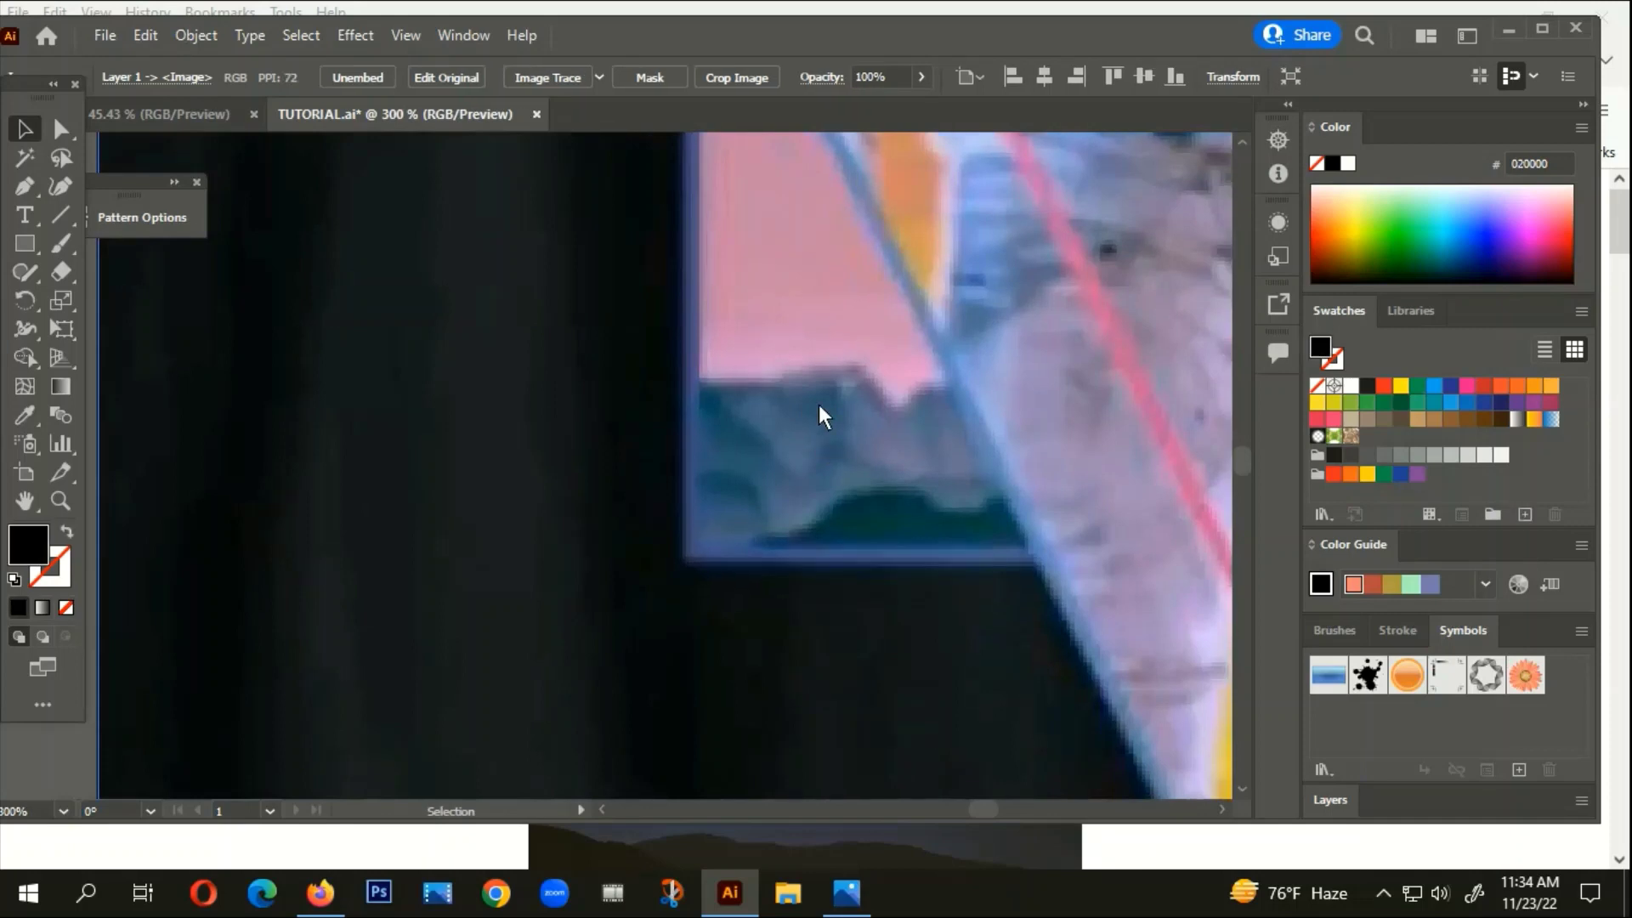
scroll(874, 442, "down", 7)
Move the sunset photo down onto the salmon rectangle and place it behind the rectangle and triangles, above the black background
left_click_drag(549, 528, 1080, 460)
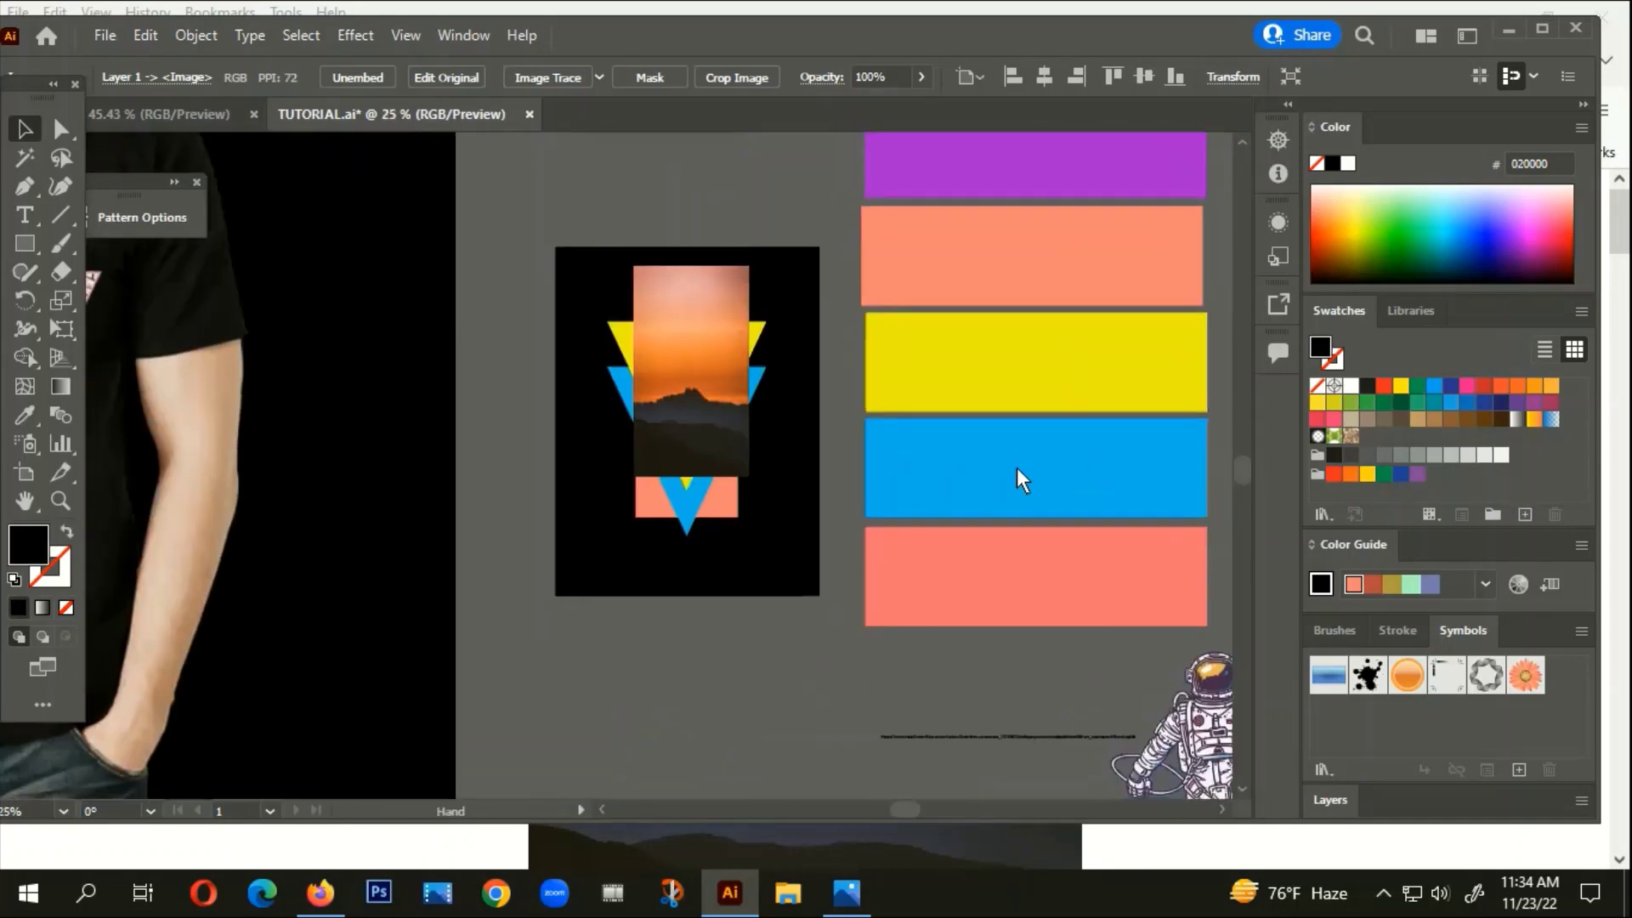
scroll(719, 468, "up", 1)
scroll(719, 481, "up", 1)
left_click_drag(702, 361, 708, 435)
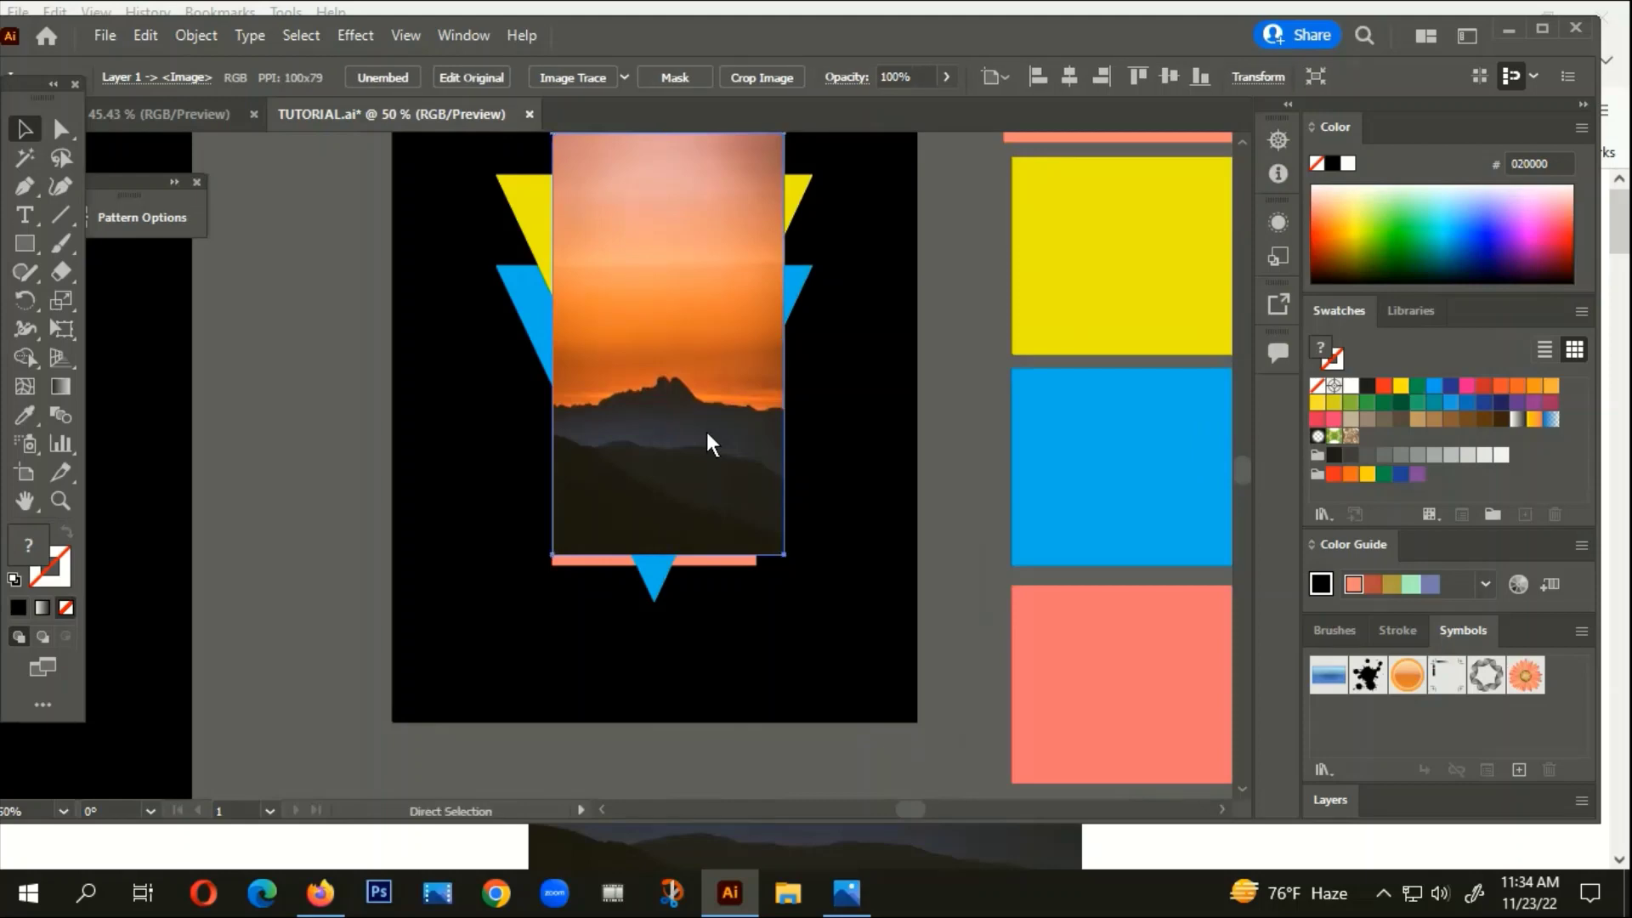
key("Delete")
left_click(583, 538)
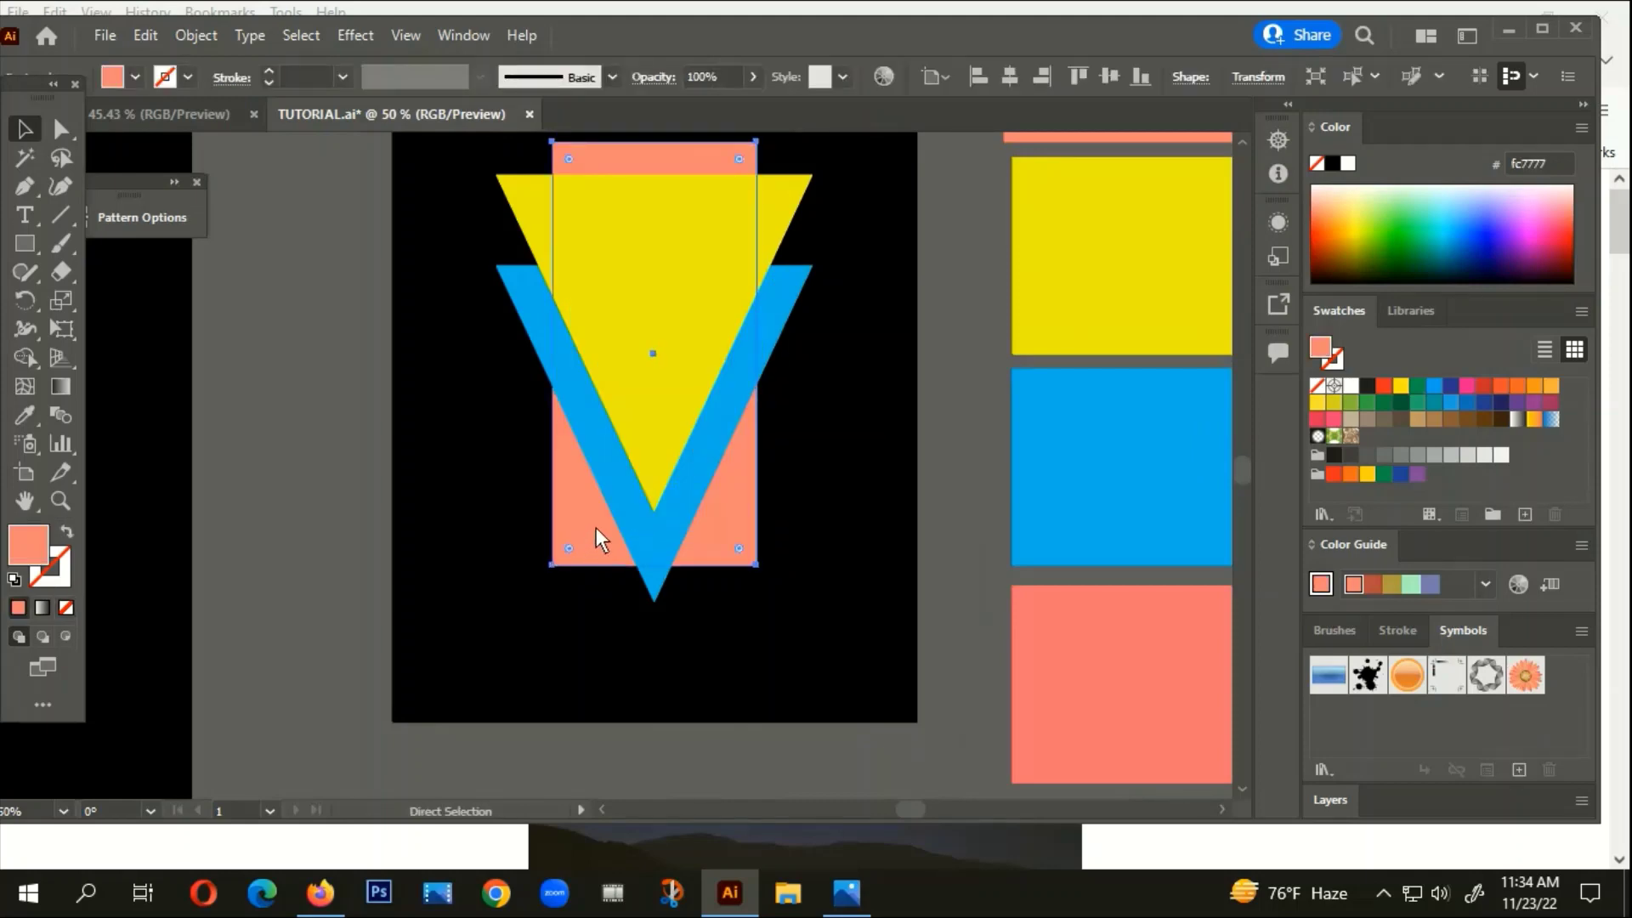
key("ctrl+z")
left_click(822, 621)
scroll(787, 482, "up", 2)
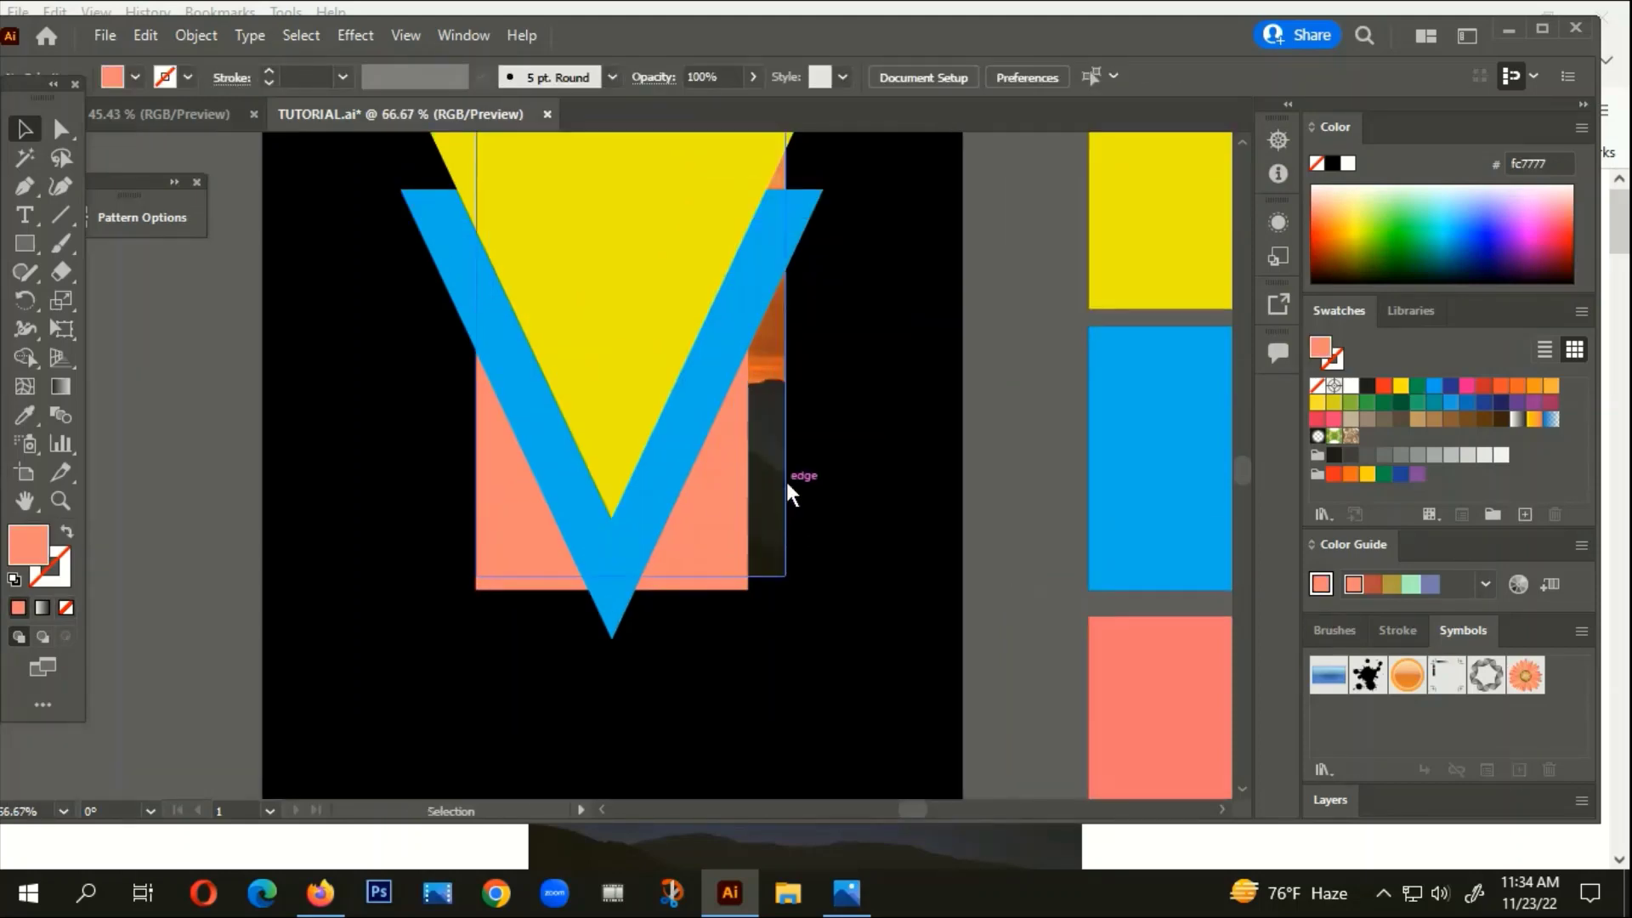
Lower and centre the photo behind the salmon rectangle, and stretch its upper edge to the rectangle's top, about 332 × 735 px
left_click_drag(787, 482, 777, 525)
scroll(775, 528, "down", 1)
scroll(850, 646, "up", 3)
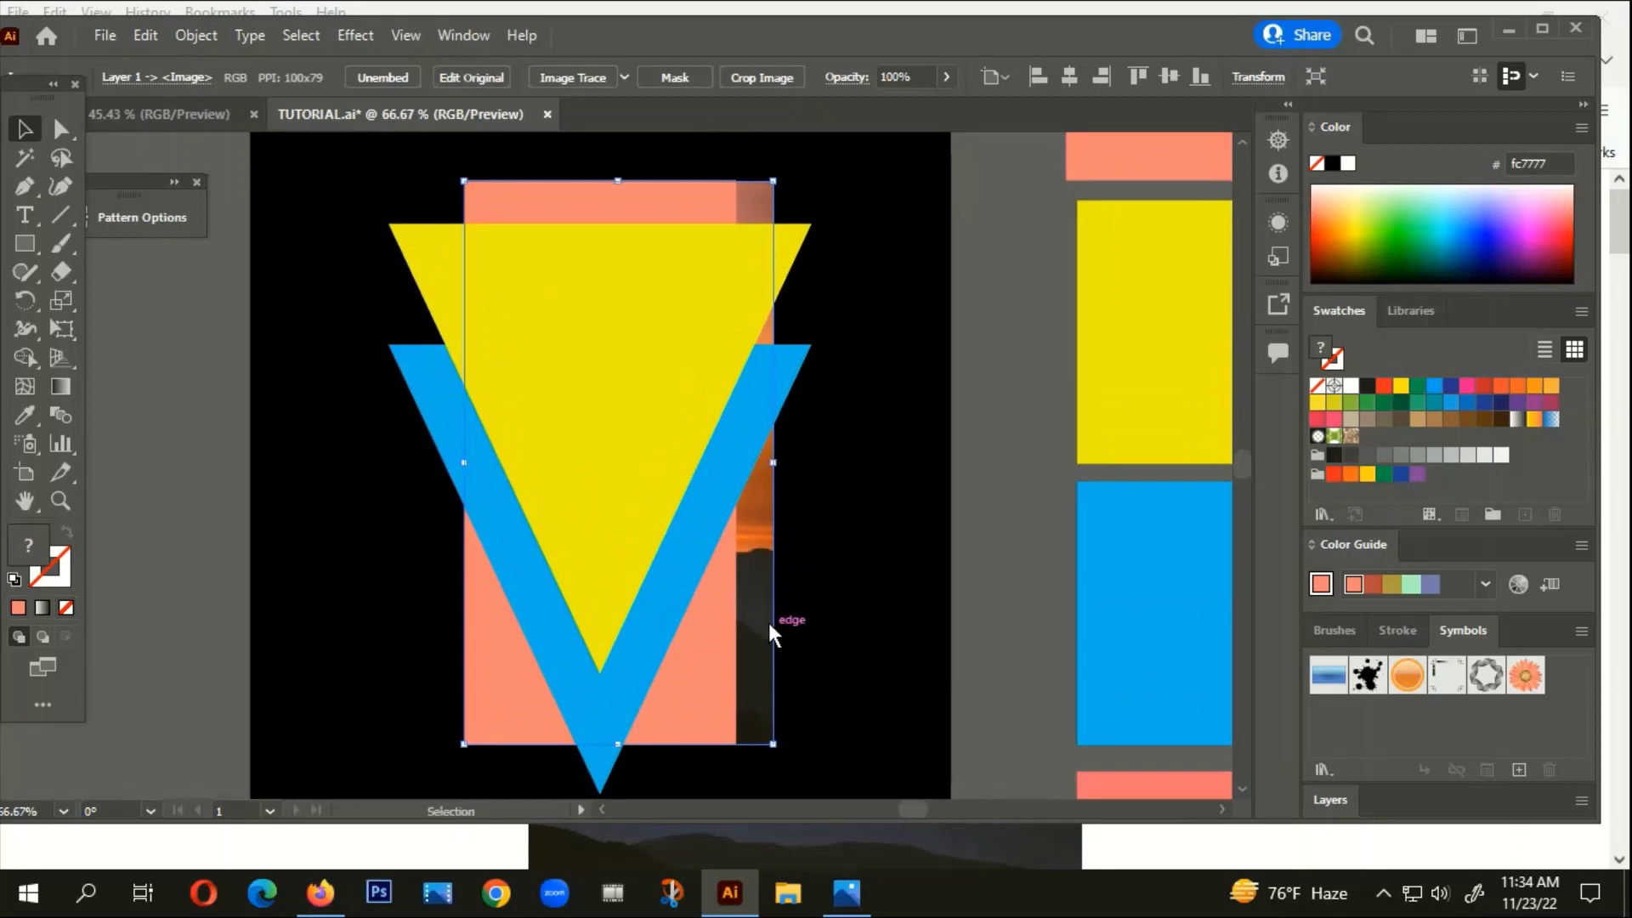
left_click_drag(762, 191, 747, 292)
scroll(798, 731, "up", 2)
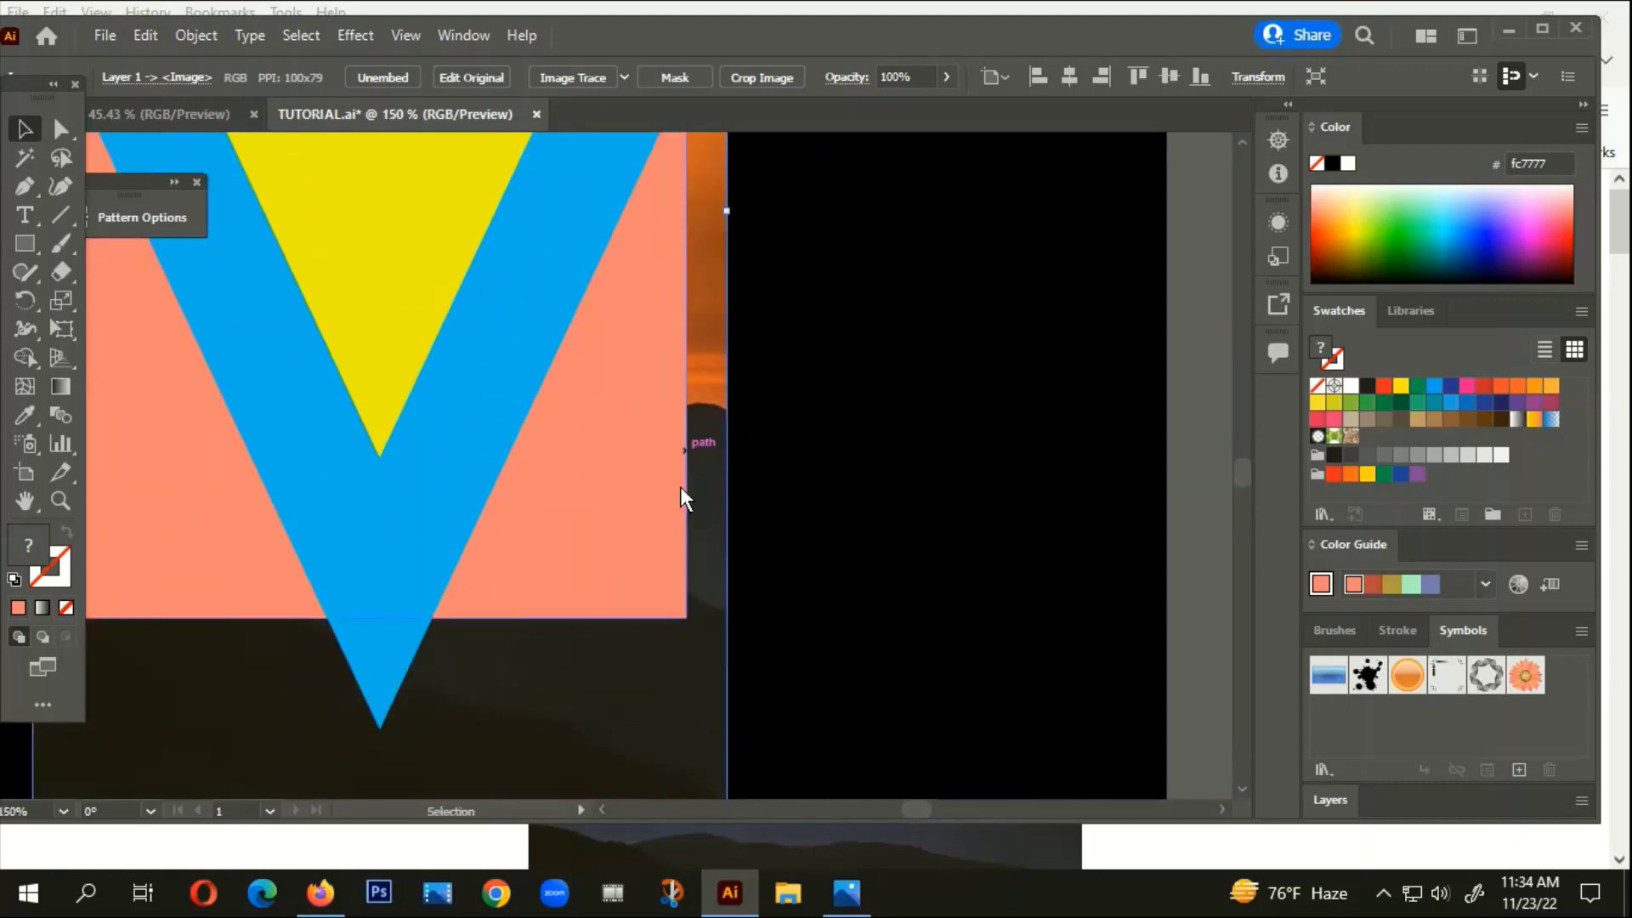
scroll(700, 580, "down", 2)
left_click_drag(863, 667, 870, 691)
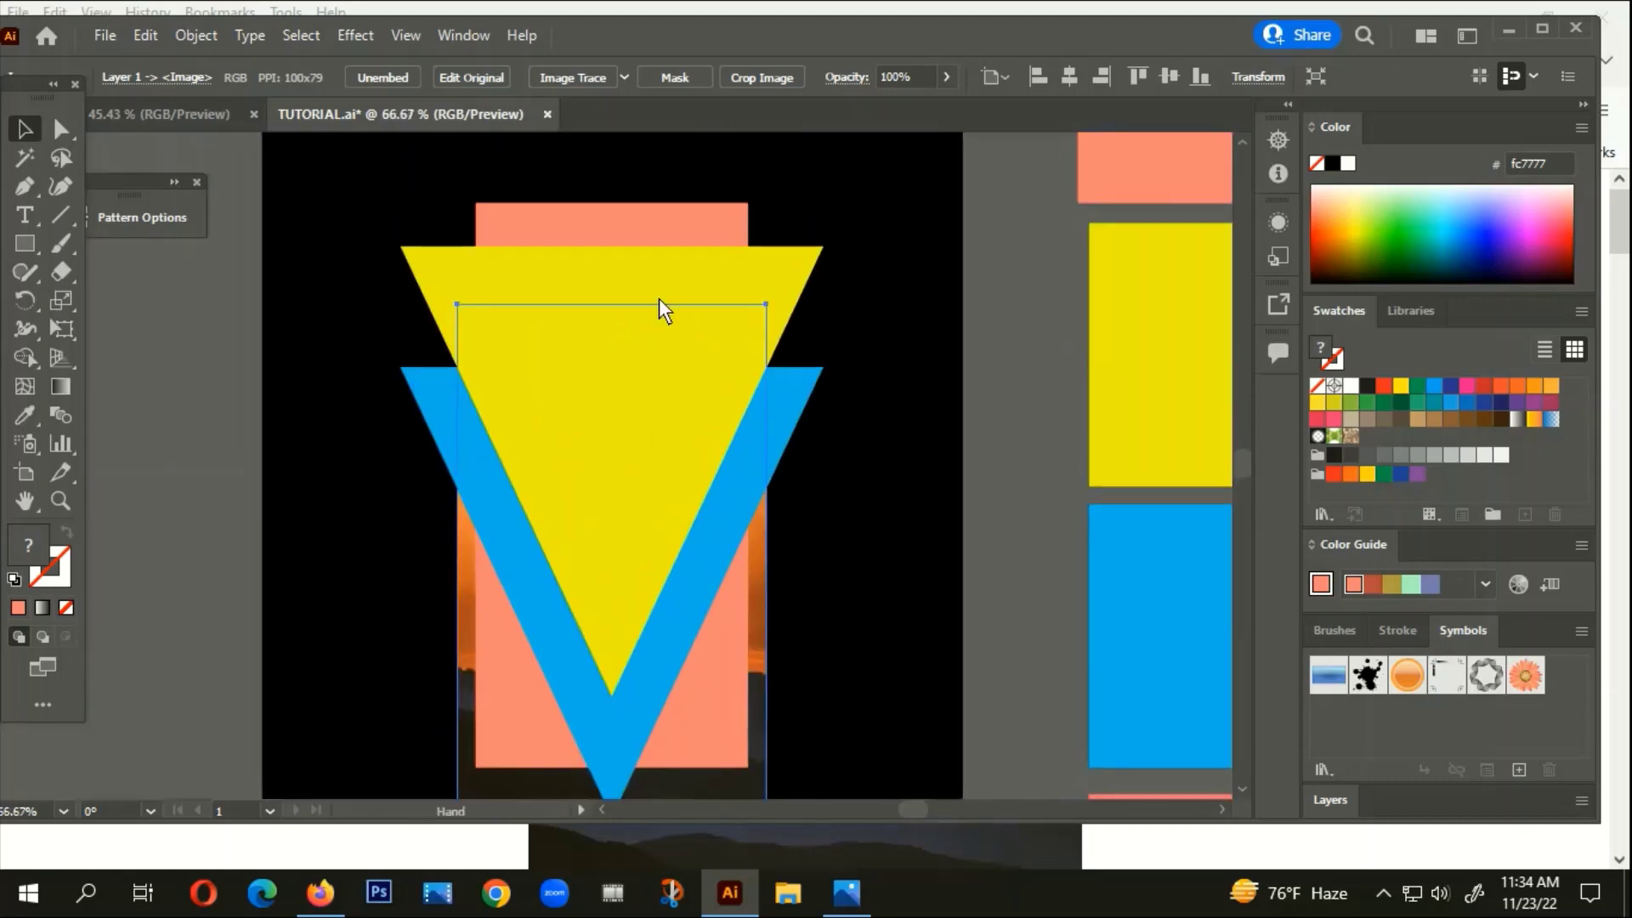
left_click_drag(753, 678, 753, 695)
left_click_drag(608, 322, 614, 204)
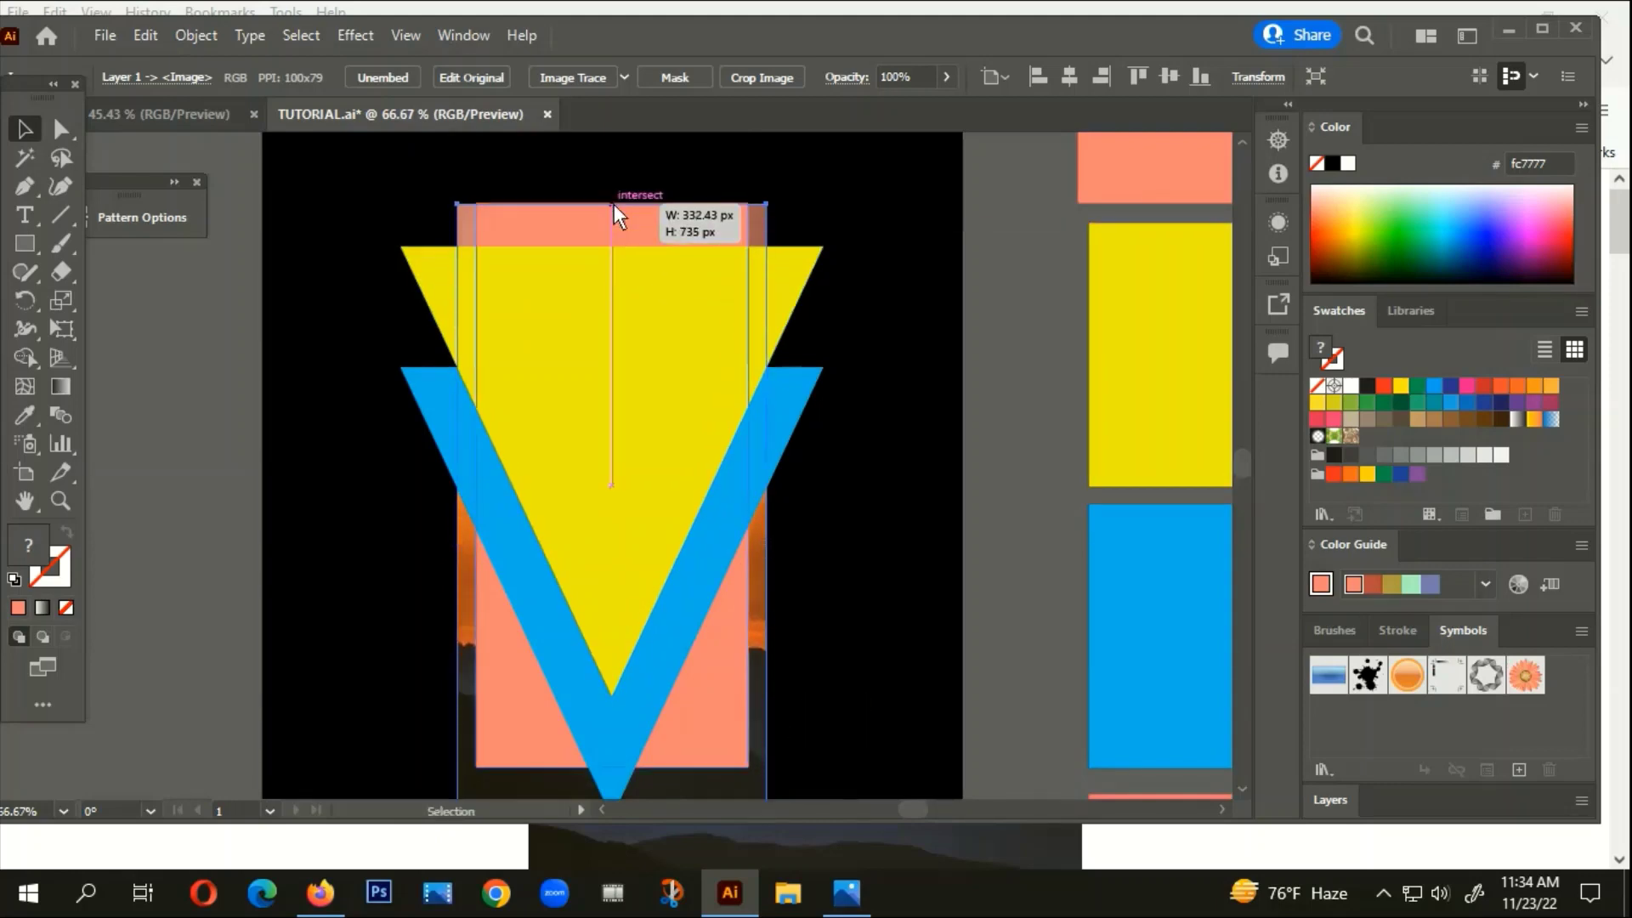
Make a clipping mask from the salmon rectangle so that it crops the sunset photo
scroll(602, 269, "down", 2)
left_click(554, 493, "shift")
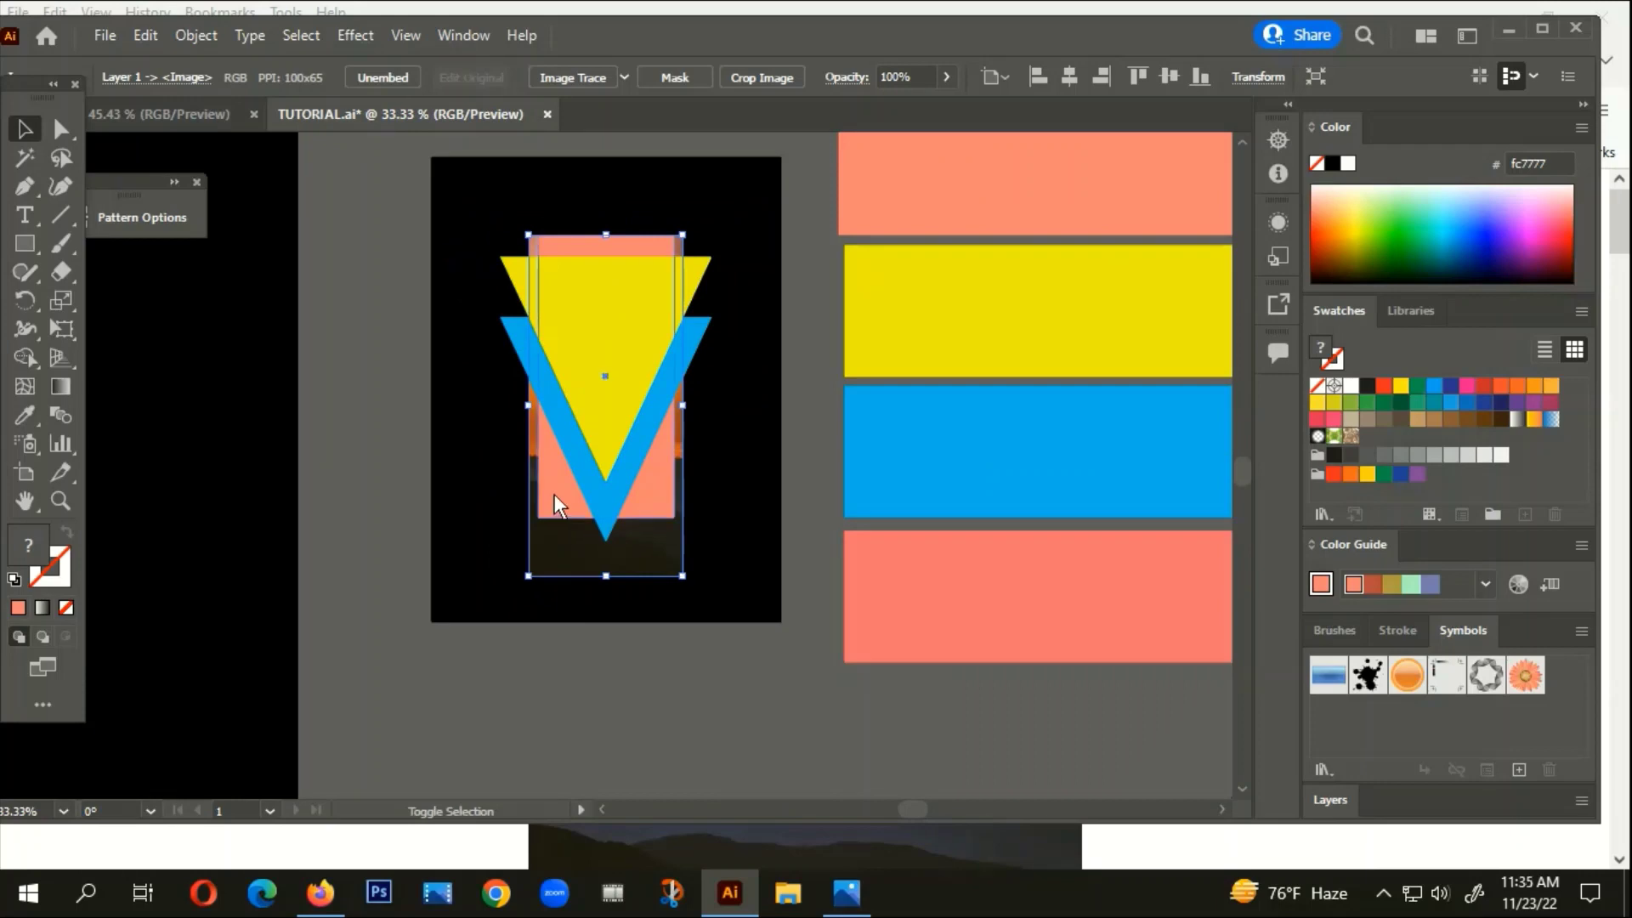
right_click(554, 493)
left_click(623, 308)
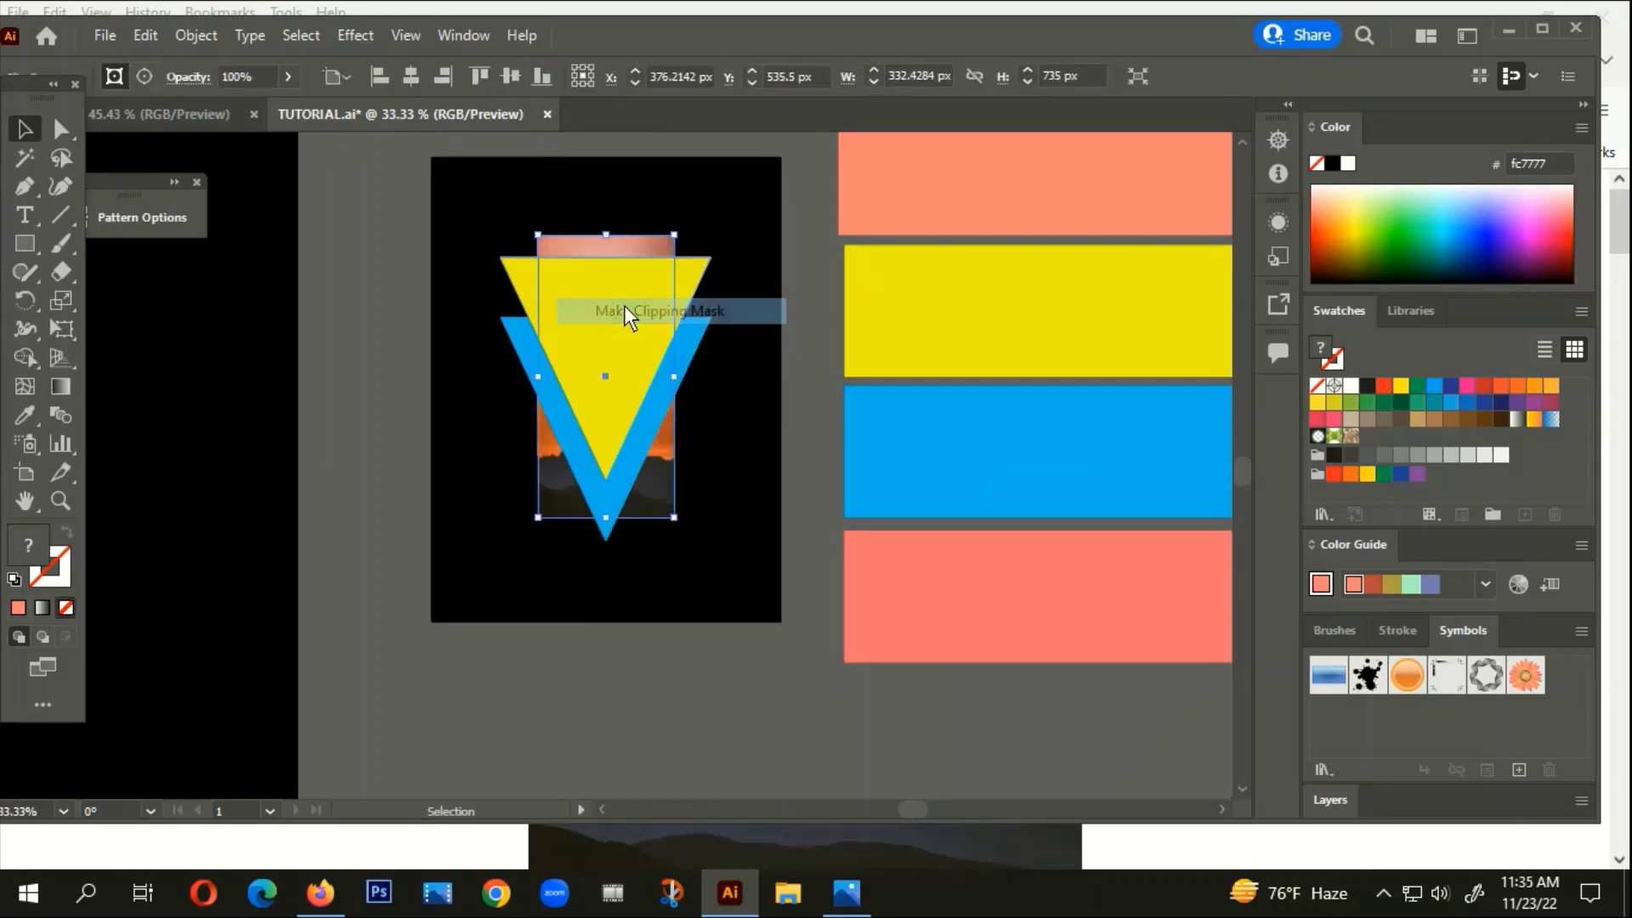
left_click(467, 546)
Select the blue triangle and examine the colouring of the matching rear triangle on the T-shirt mockup
scroll(467, 546, "down", 1)
left_click_drag(448, 565, 636, 553)
left_click(789, 511)
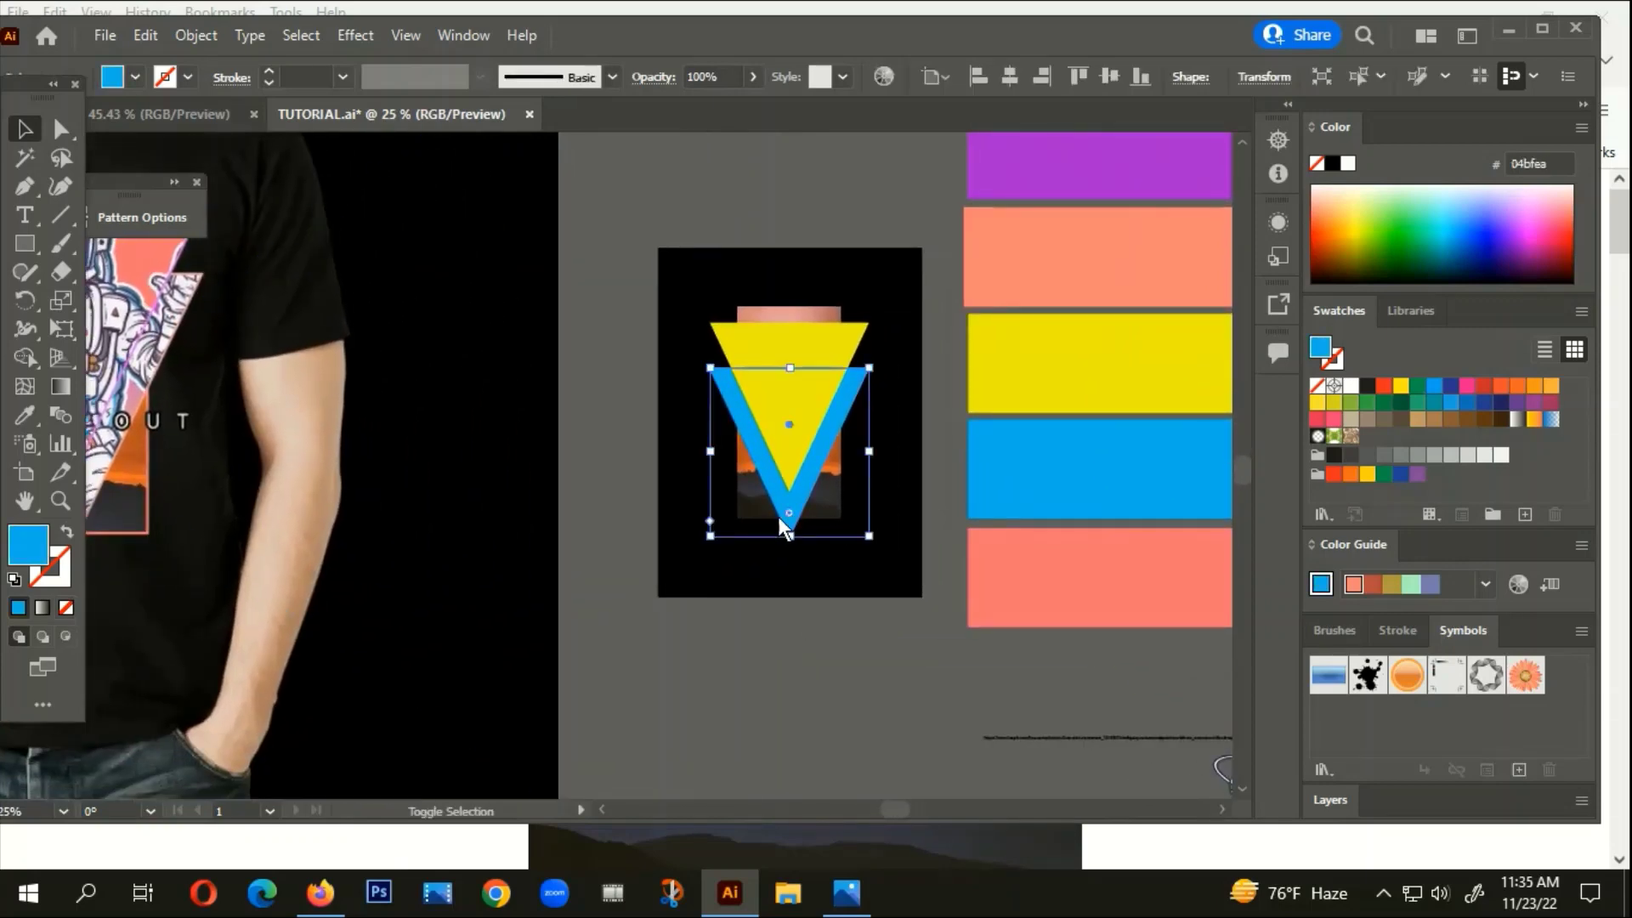
scroll(778, 517, "down", 1)
left_click_drag(733, 584, 759, 601)
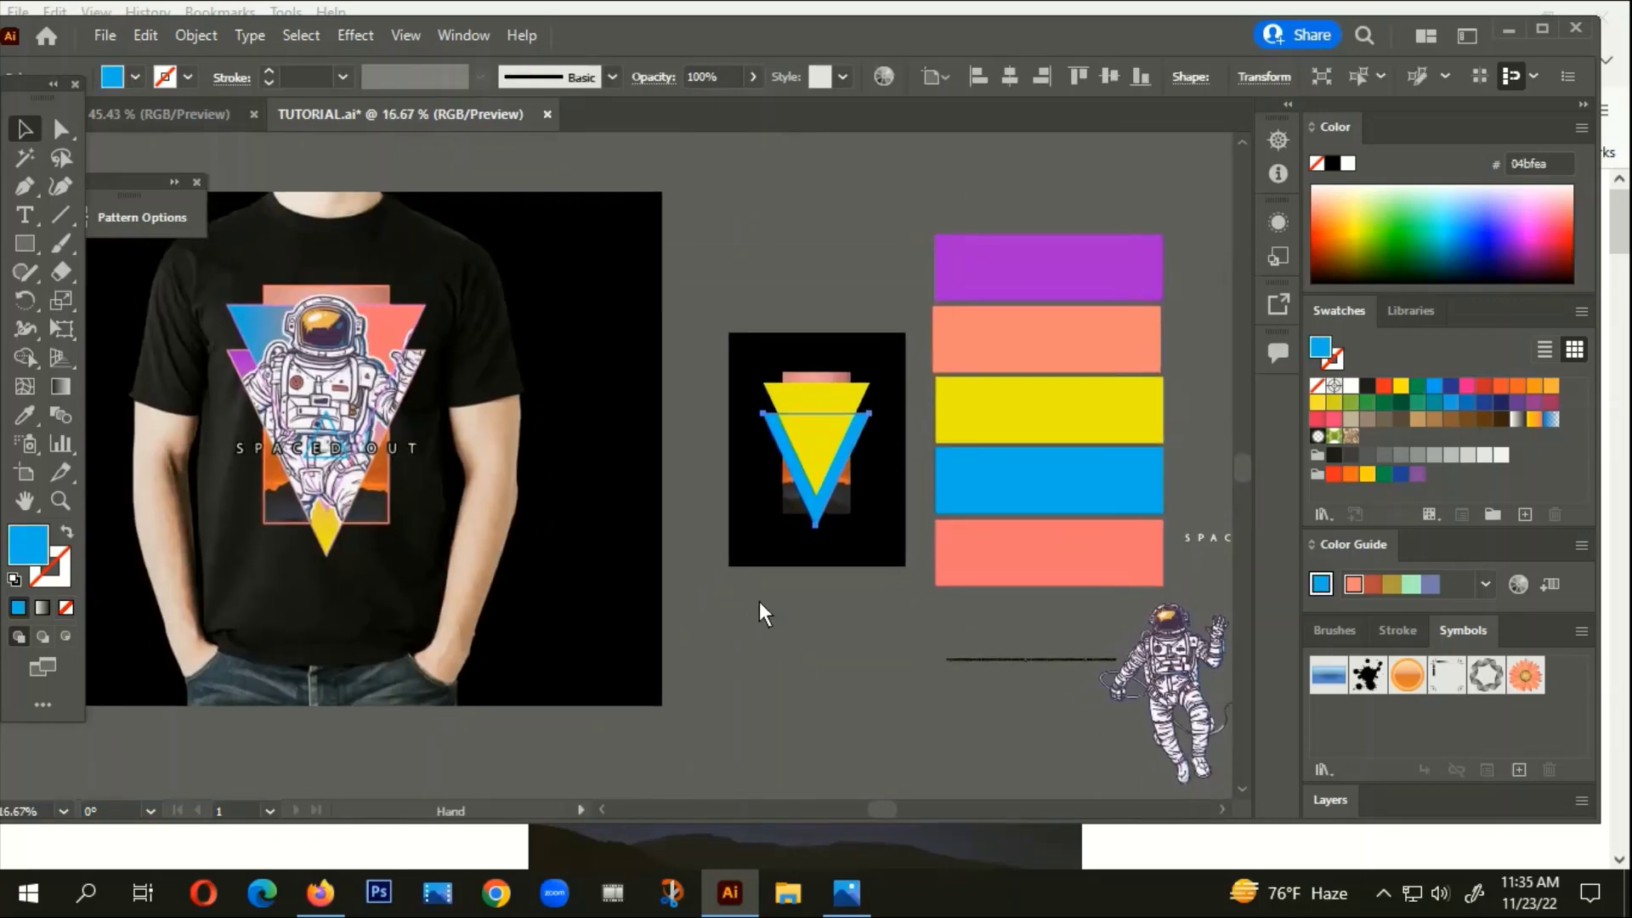
scroll(324, 432, "up", 1)
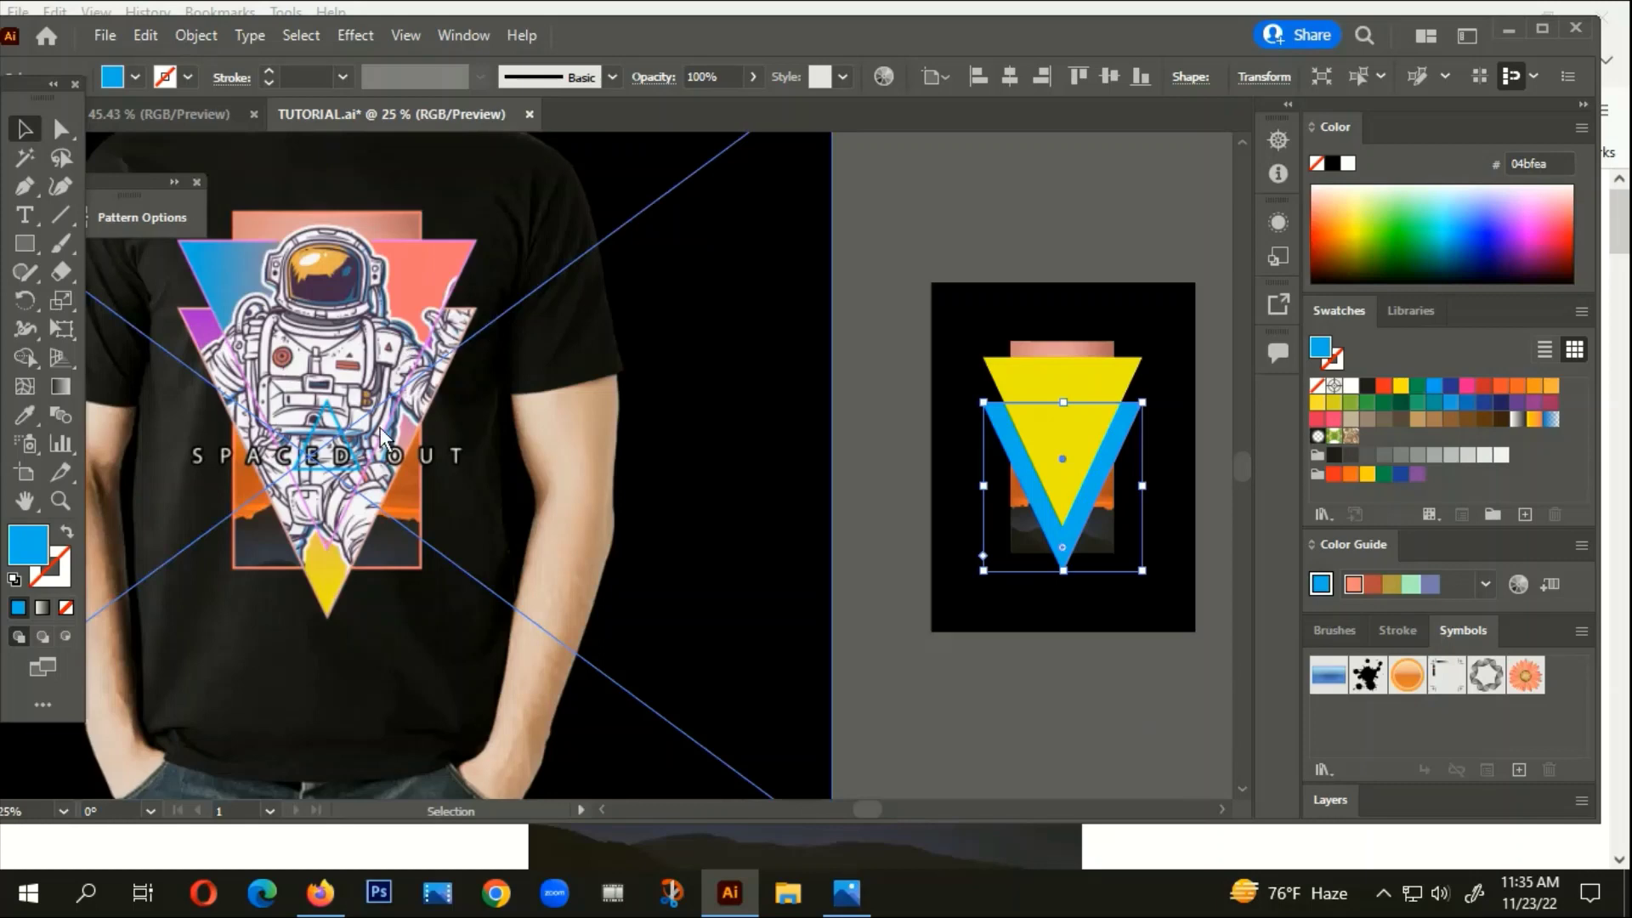
scroll(282, 568, "down", 1)
left_click_drag(682, 702, 626, 607)
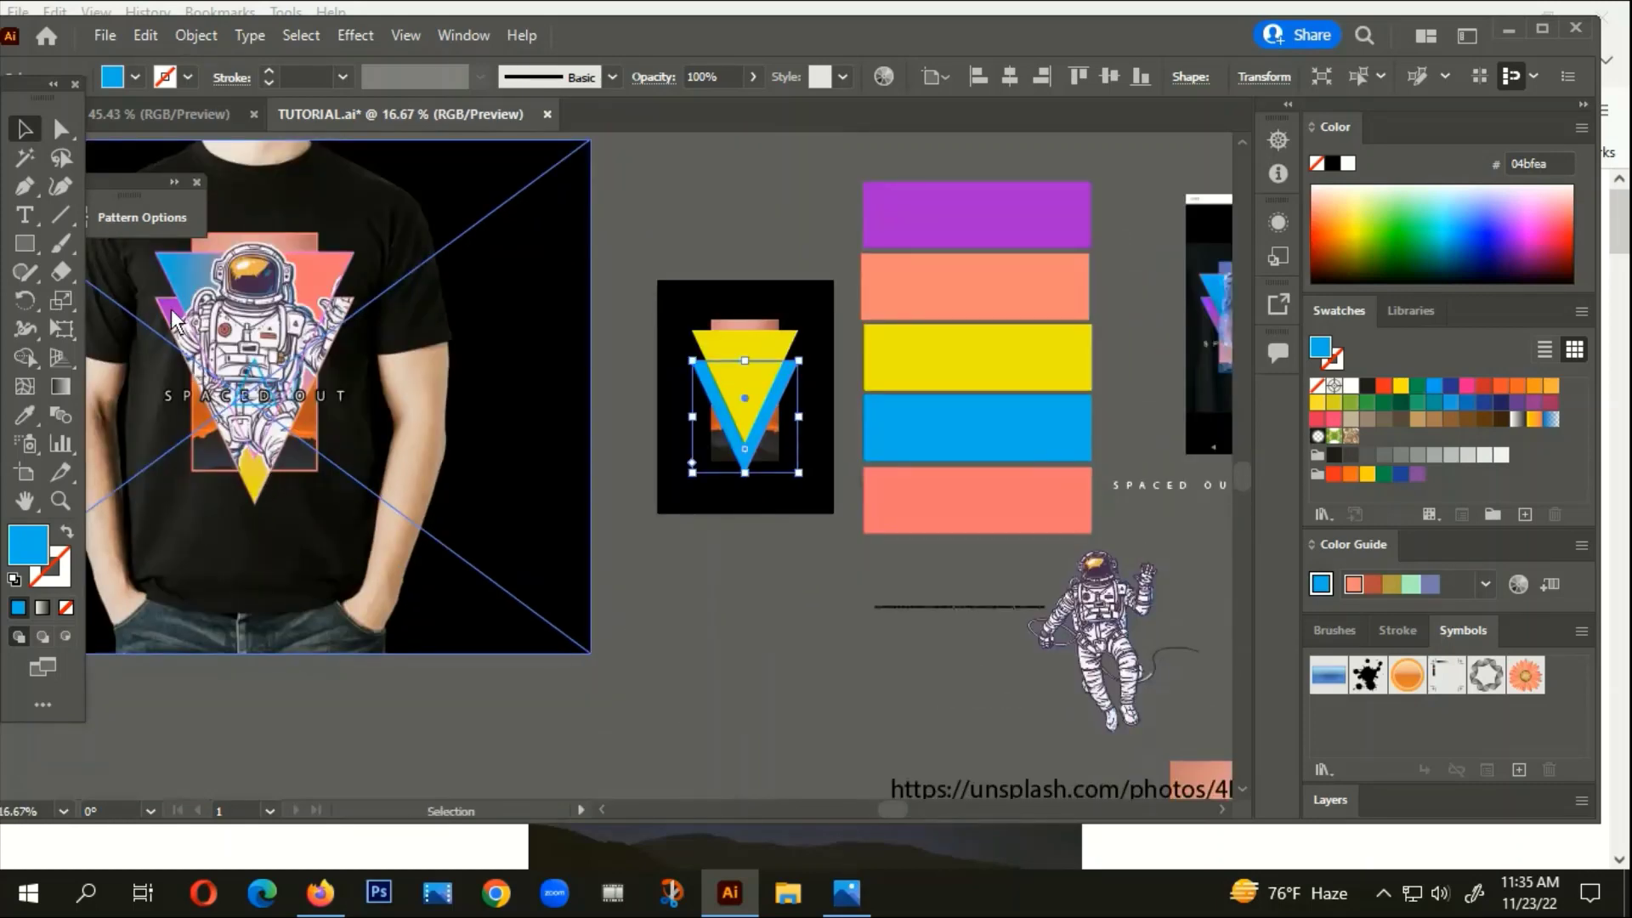
scroll(650, 549, "down", 1)
left_click_drag(777, 627, 687, 660)
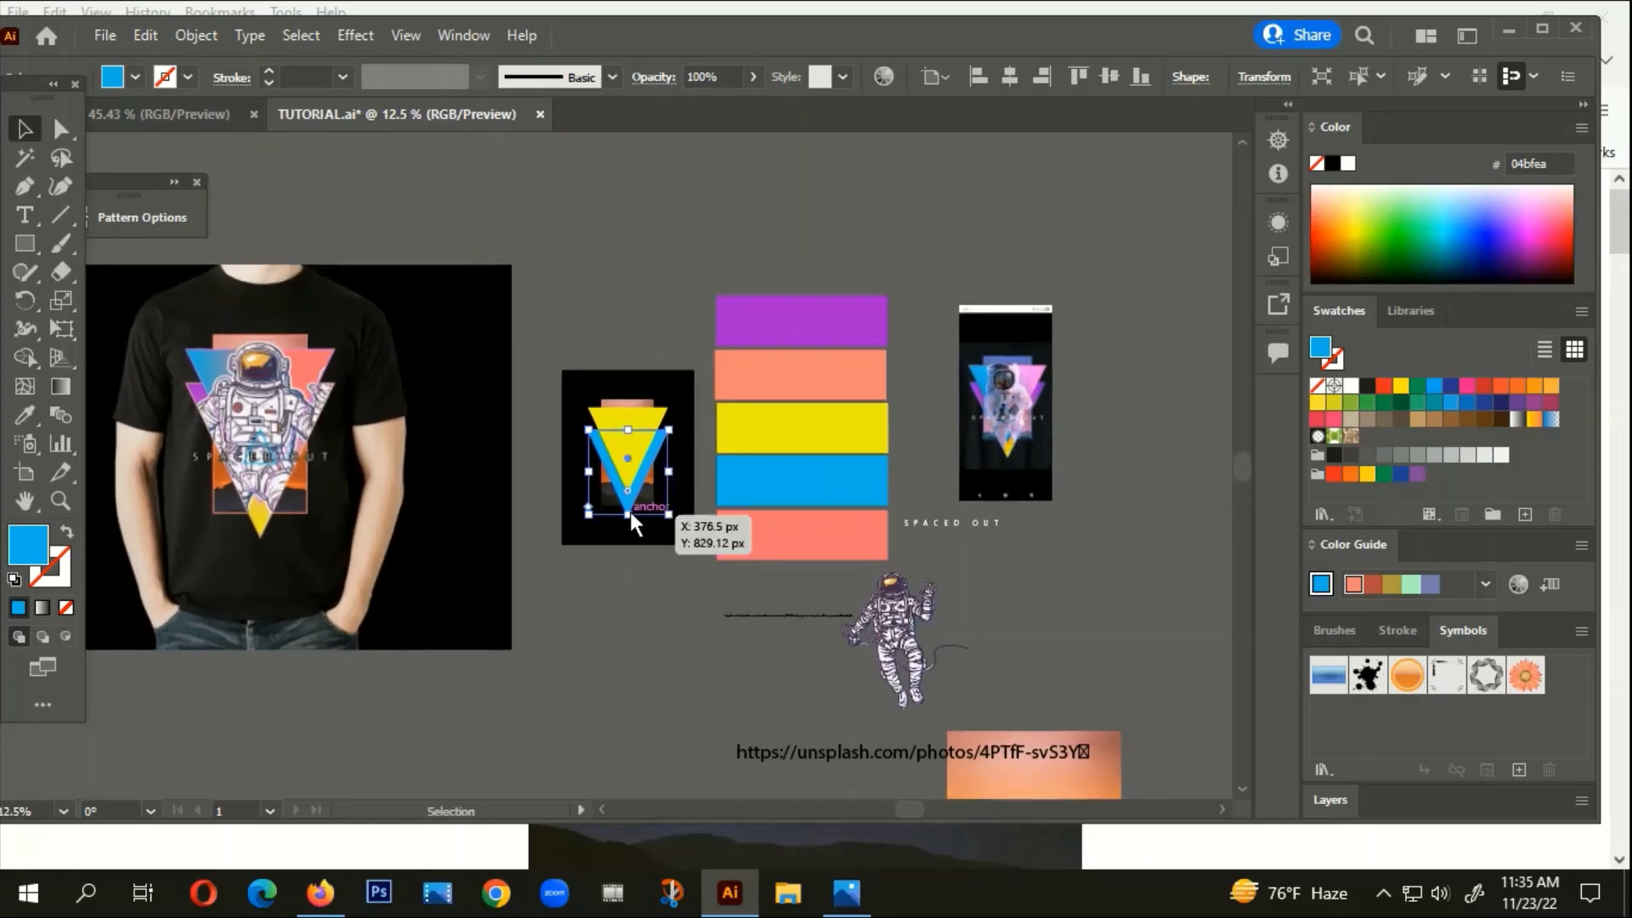
Fill the blue triangle with a linear gradient from purple to yellow, sampling both colours from the colour bars
left_click(42, 606)
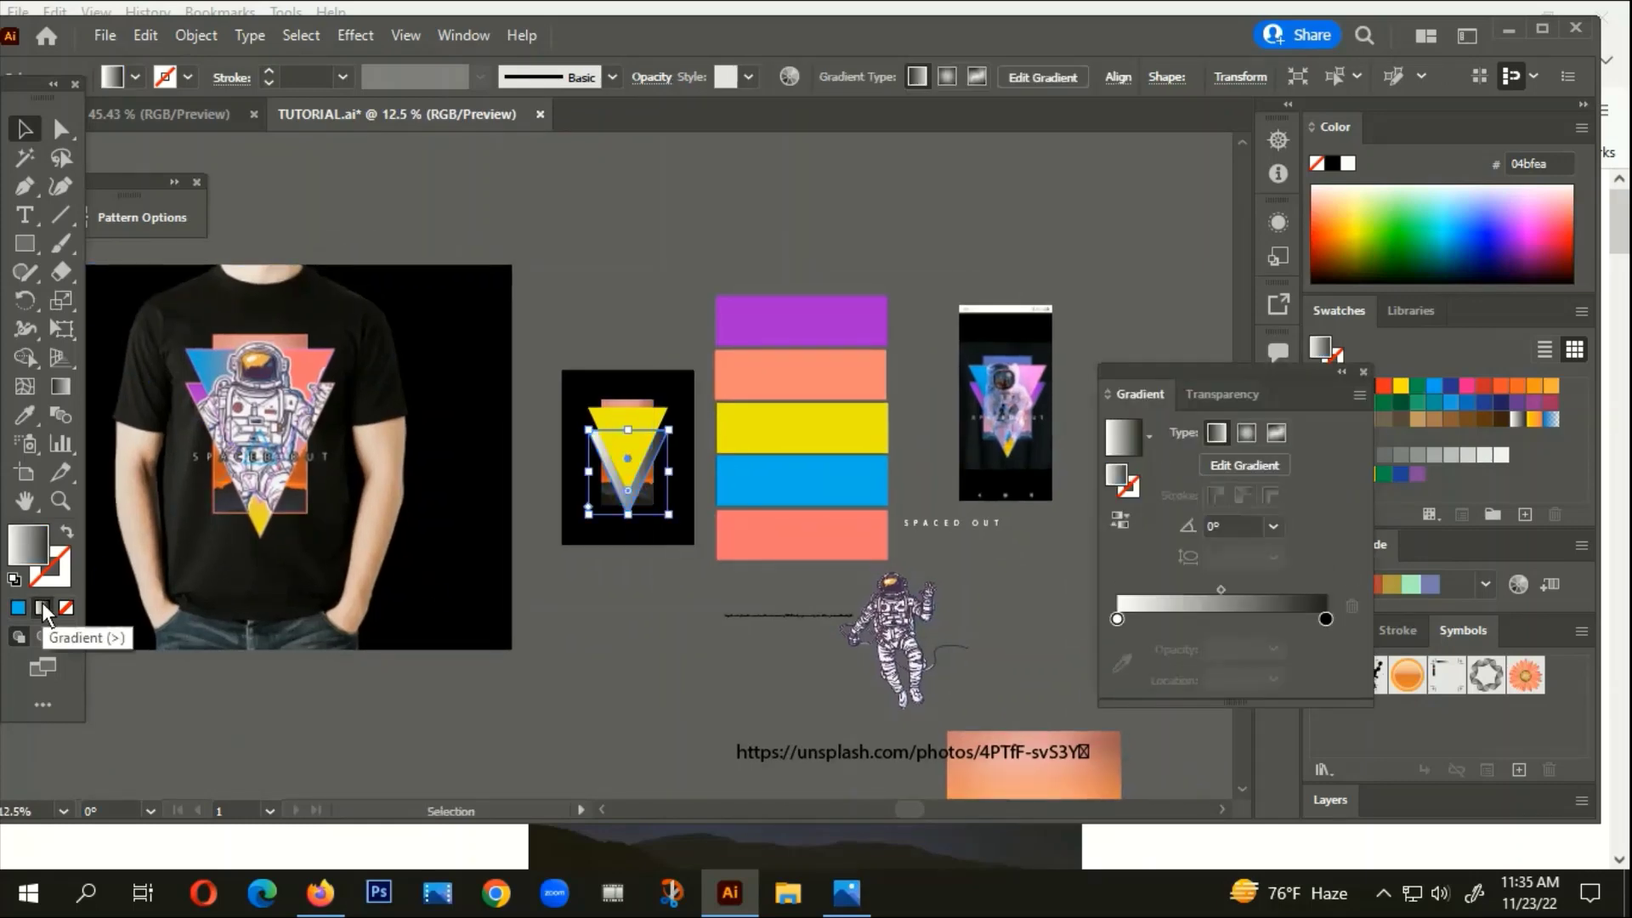
left_click(1119, 618)
left_click(25, 415)
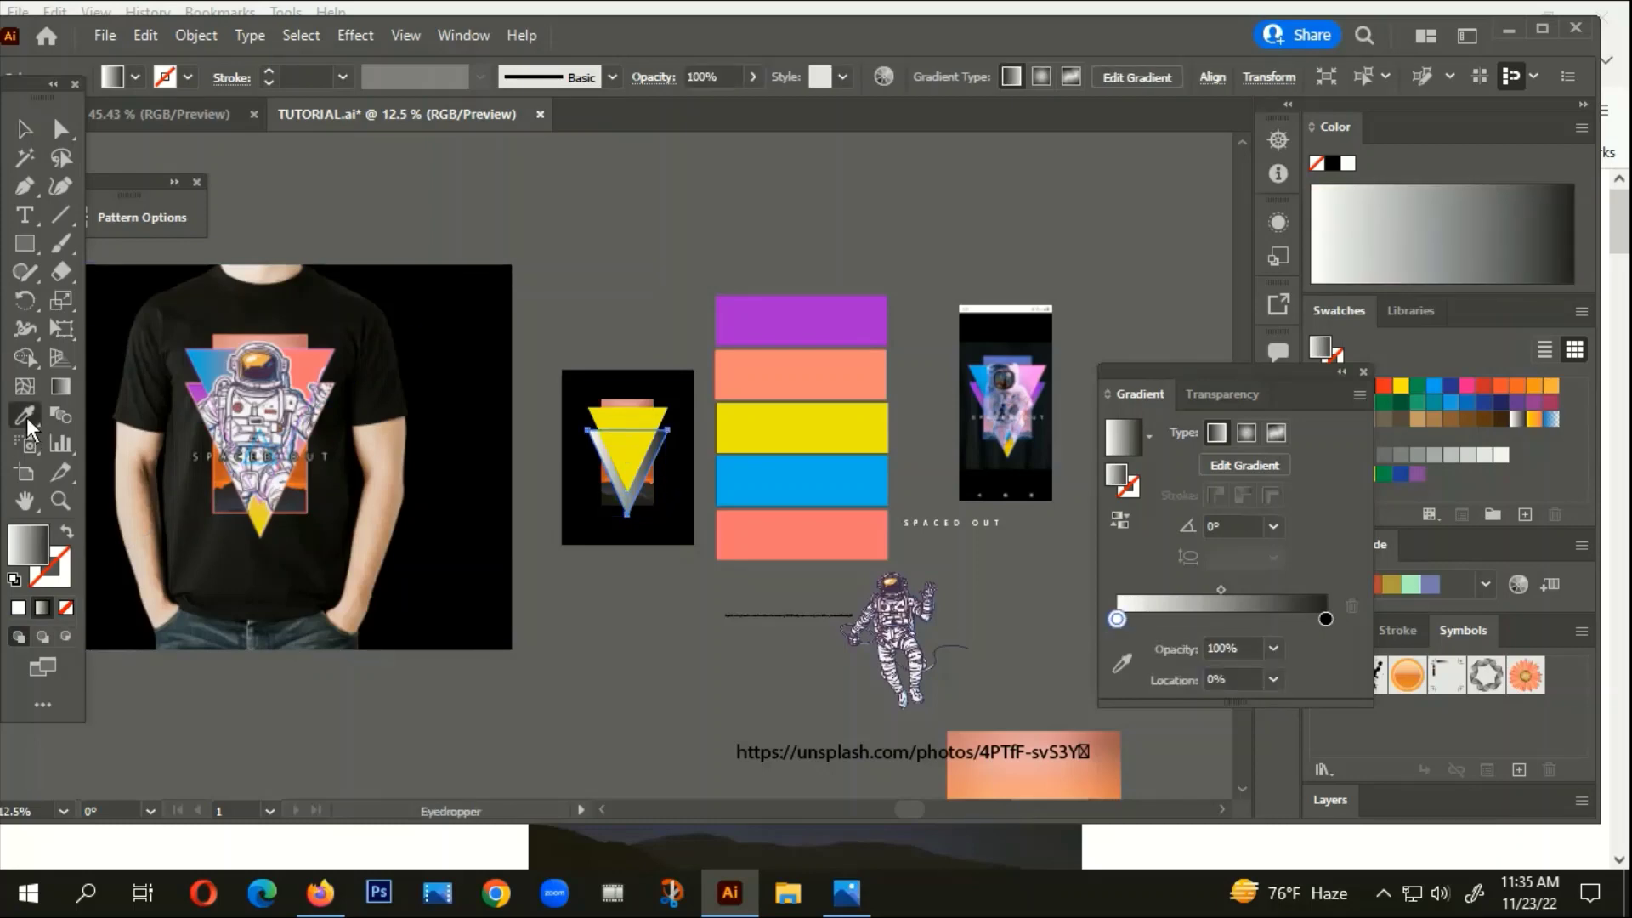
left_click(771, 332)
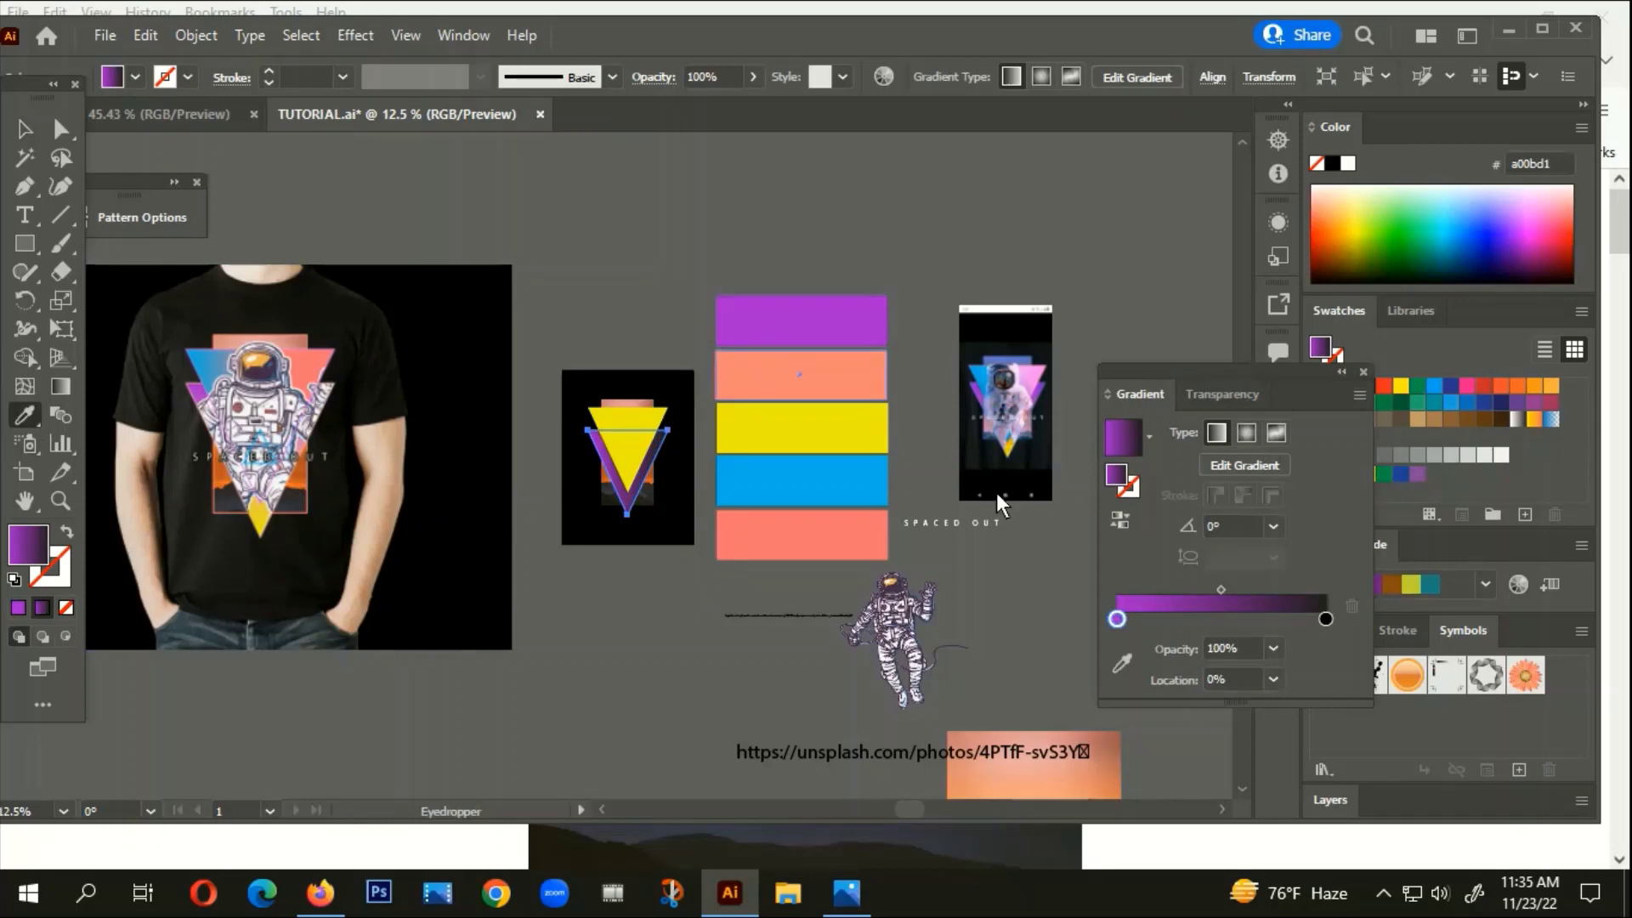
left_click(1326, 618)
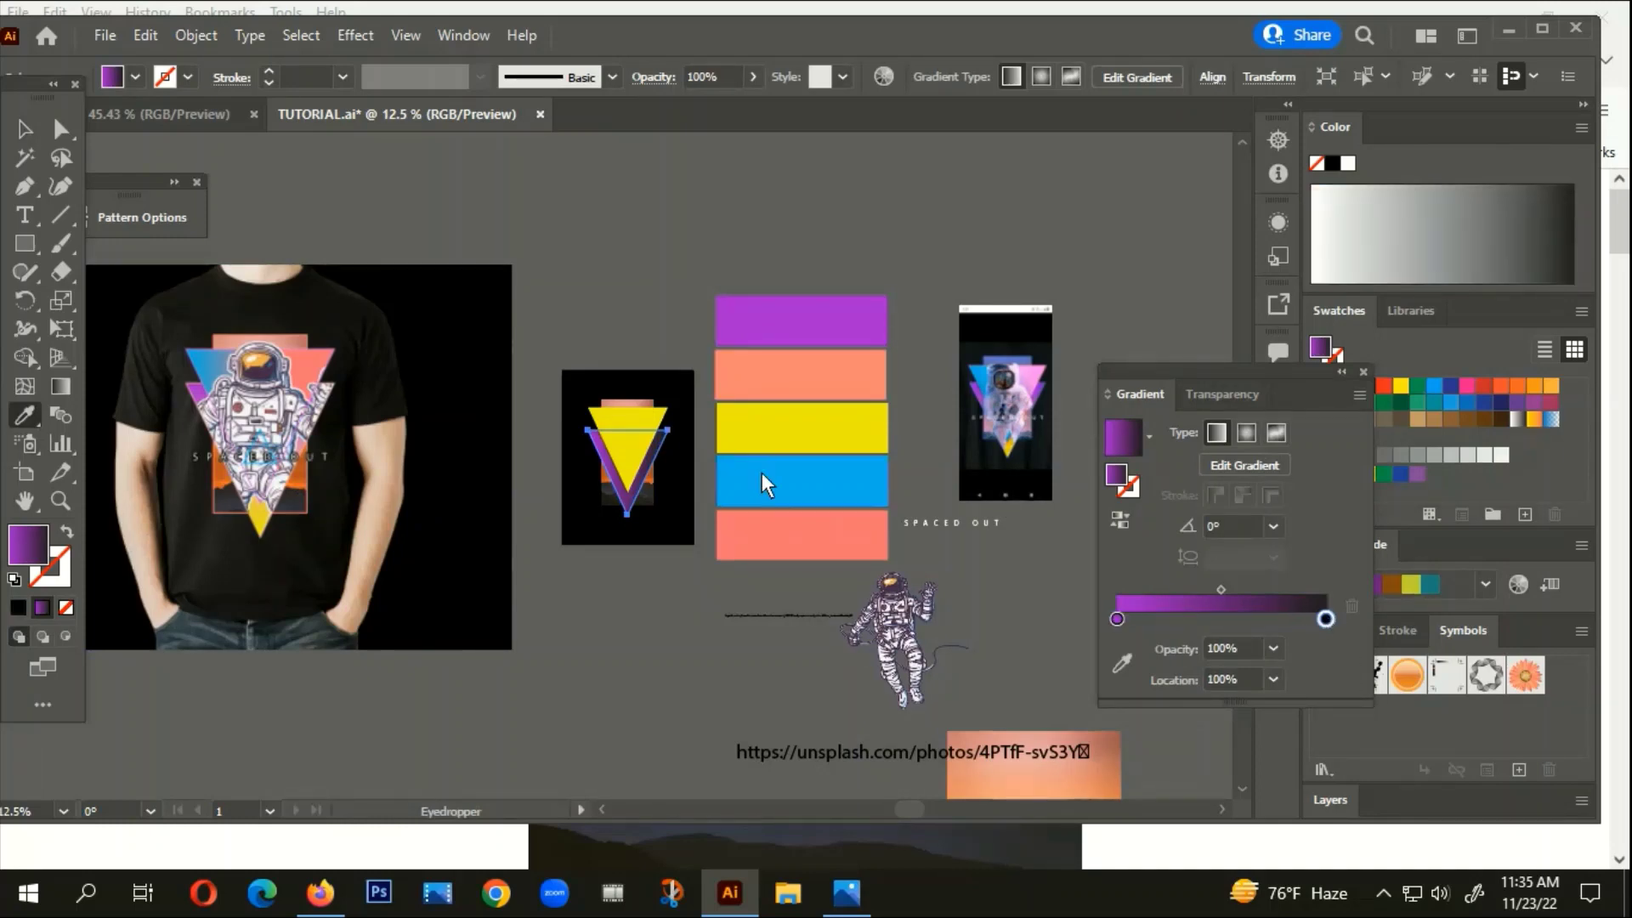
left_click(745, 432)
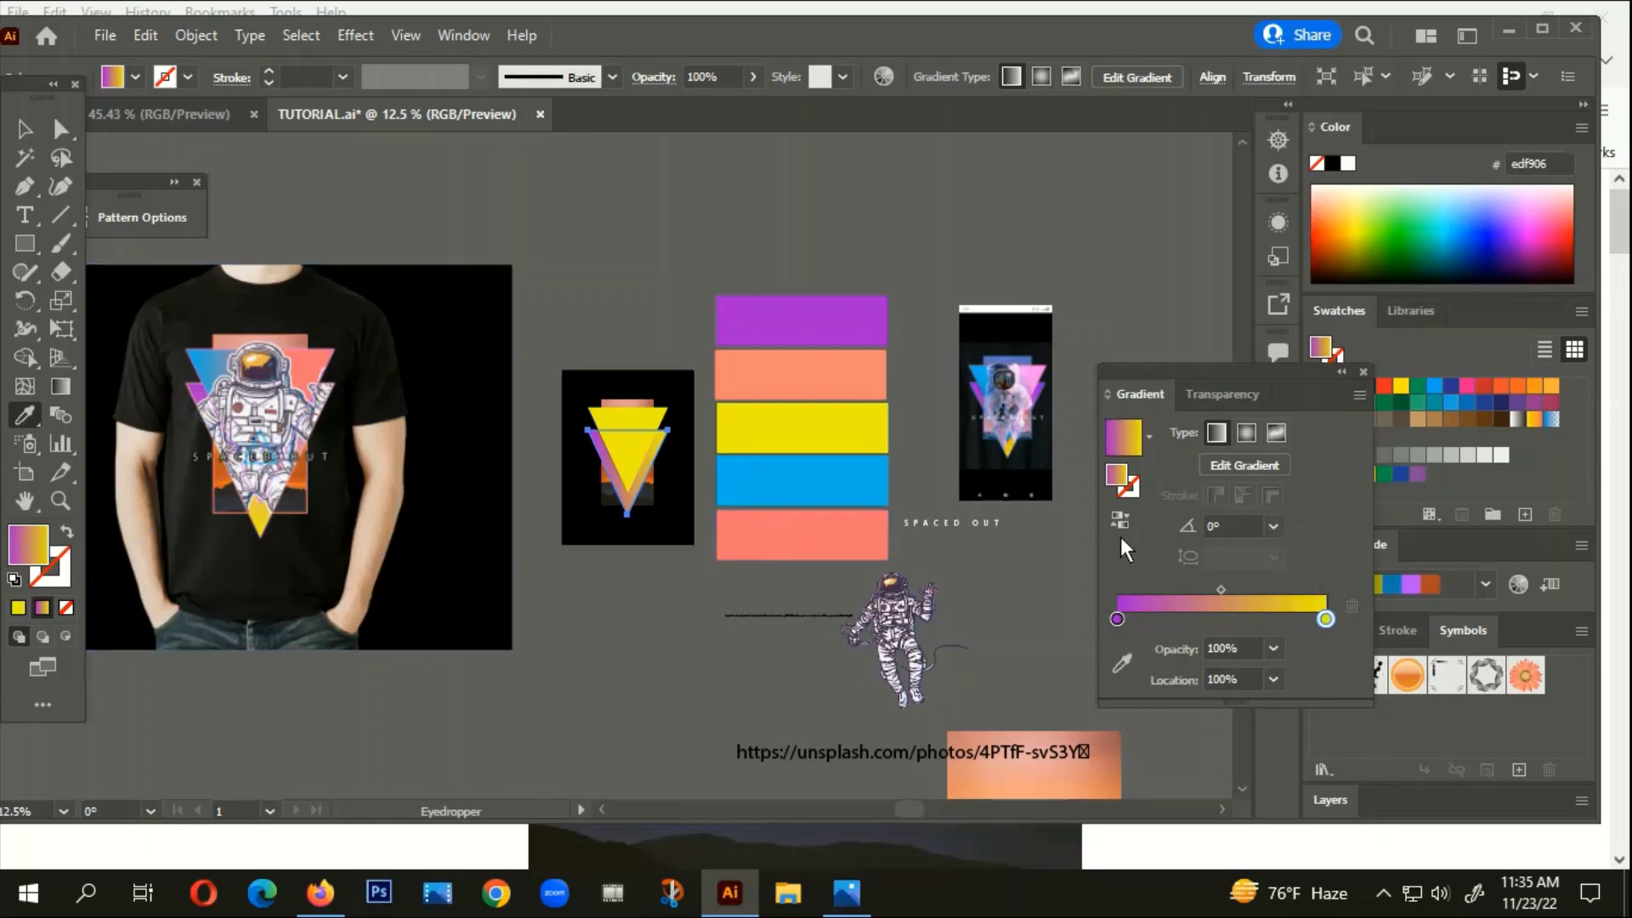
Set the triangle's gradient angle to -90° and deselect it
left_click(1274, 527)
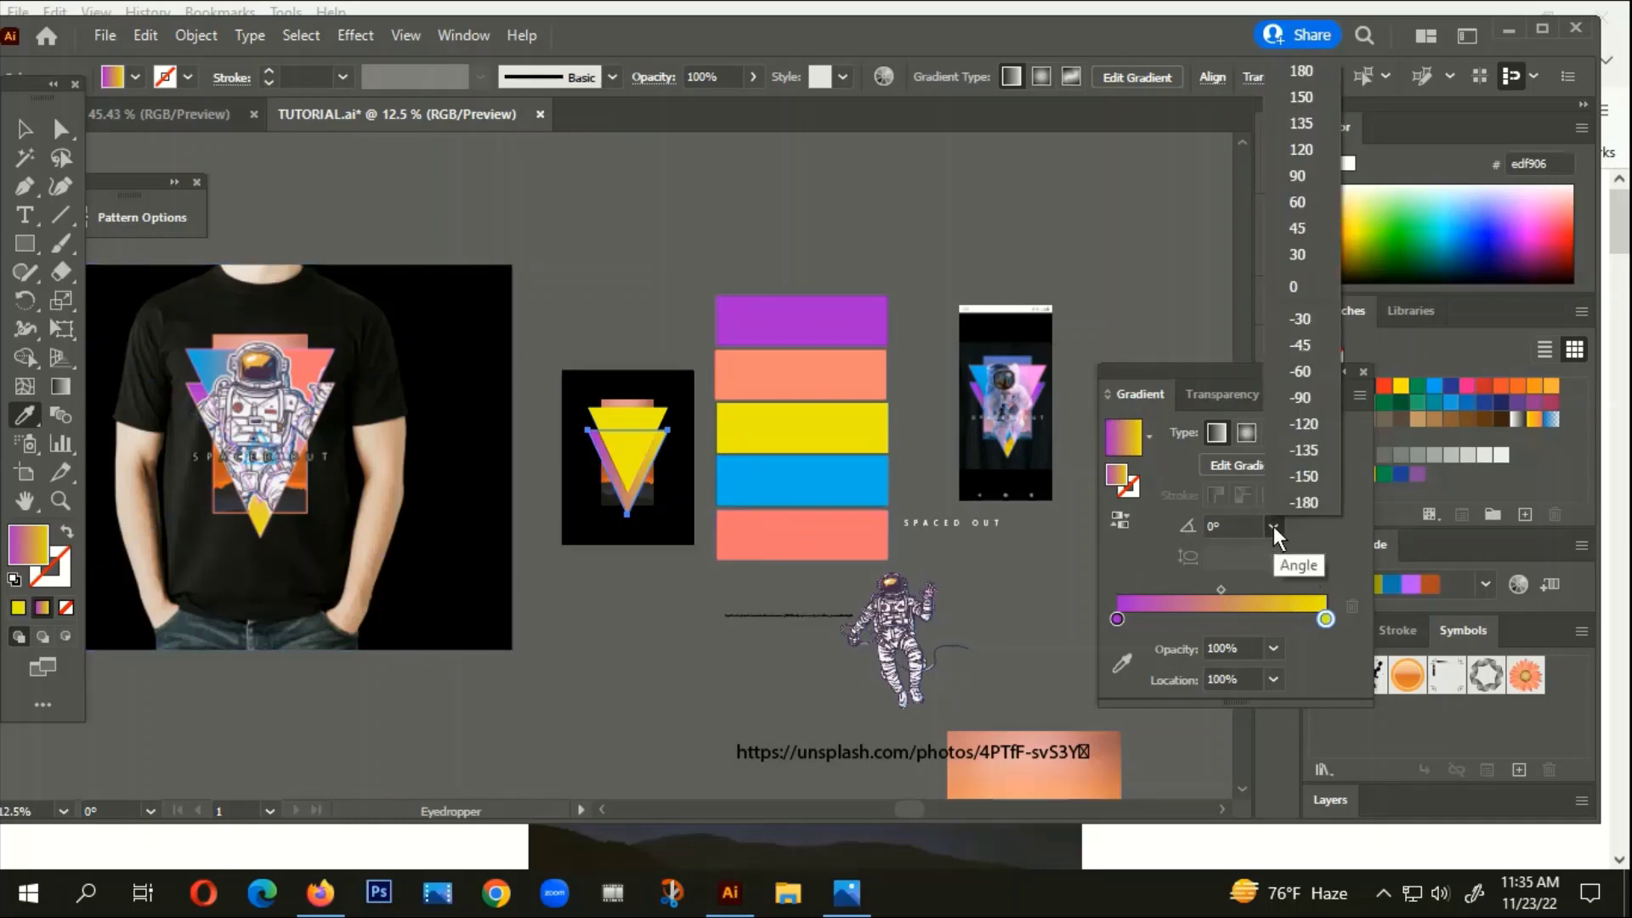
left_click(1308, 392)
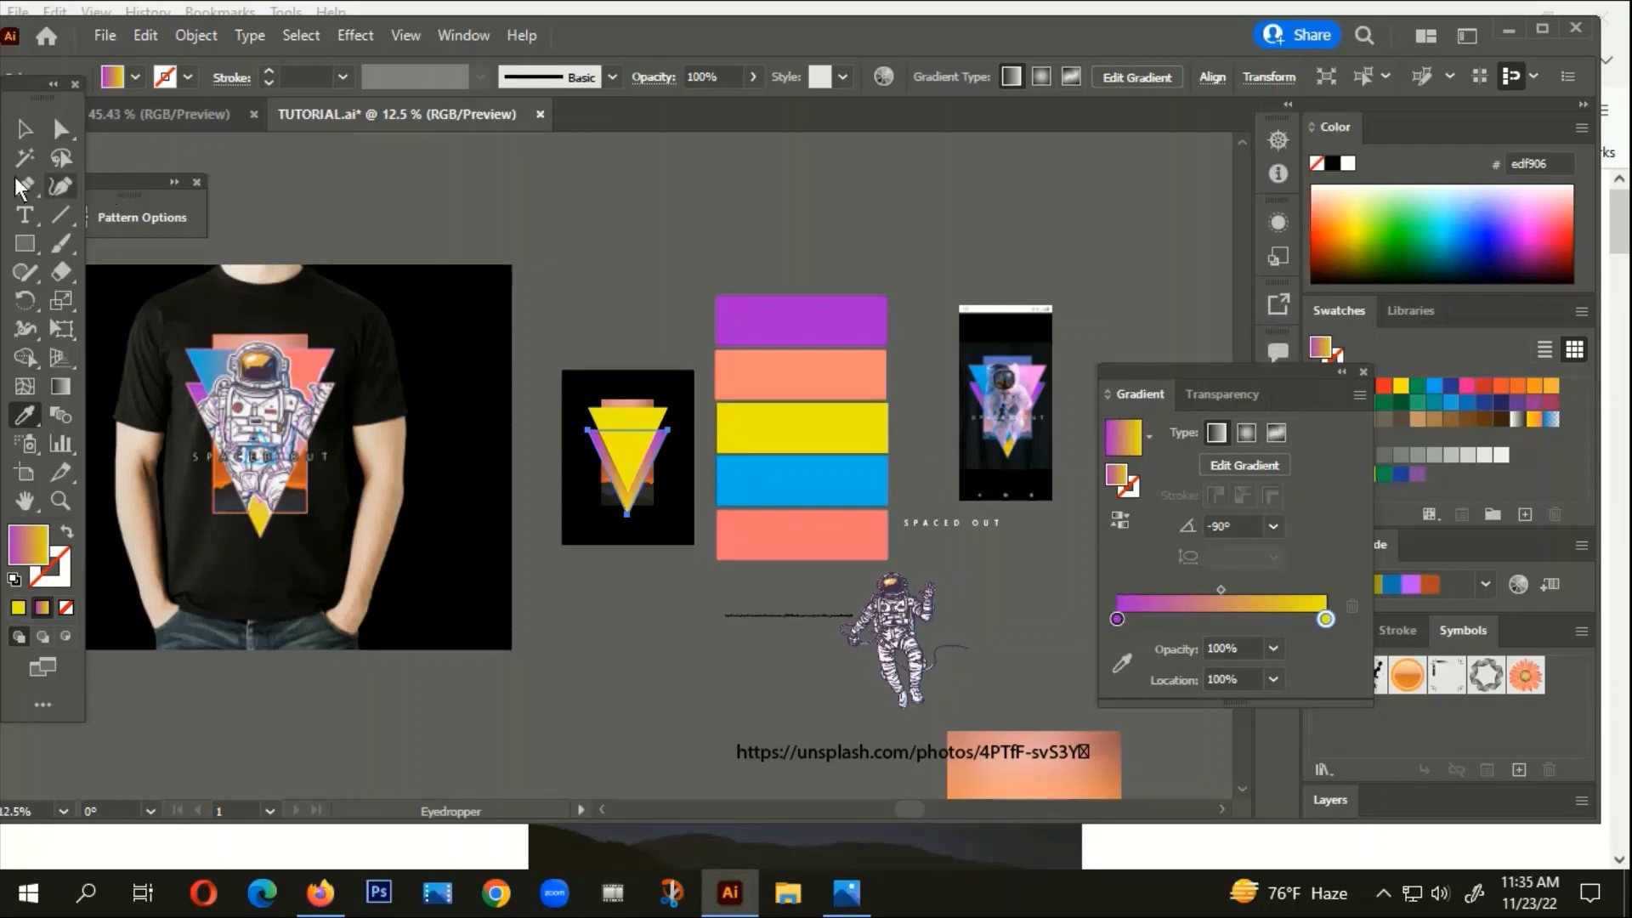
left_click(24, 129)
left_click(709, 304)
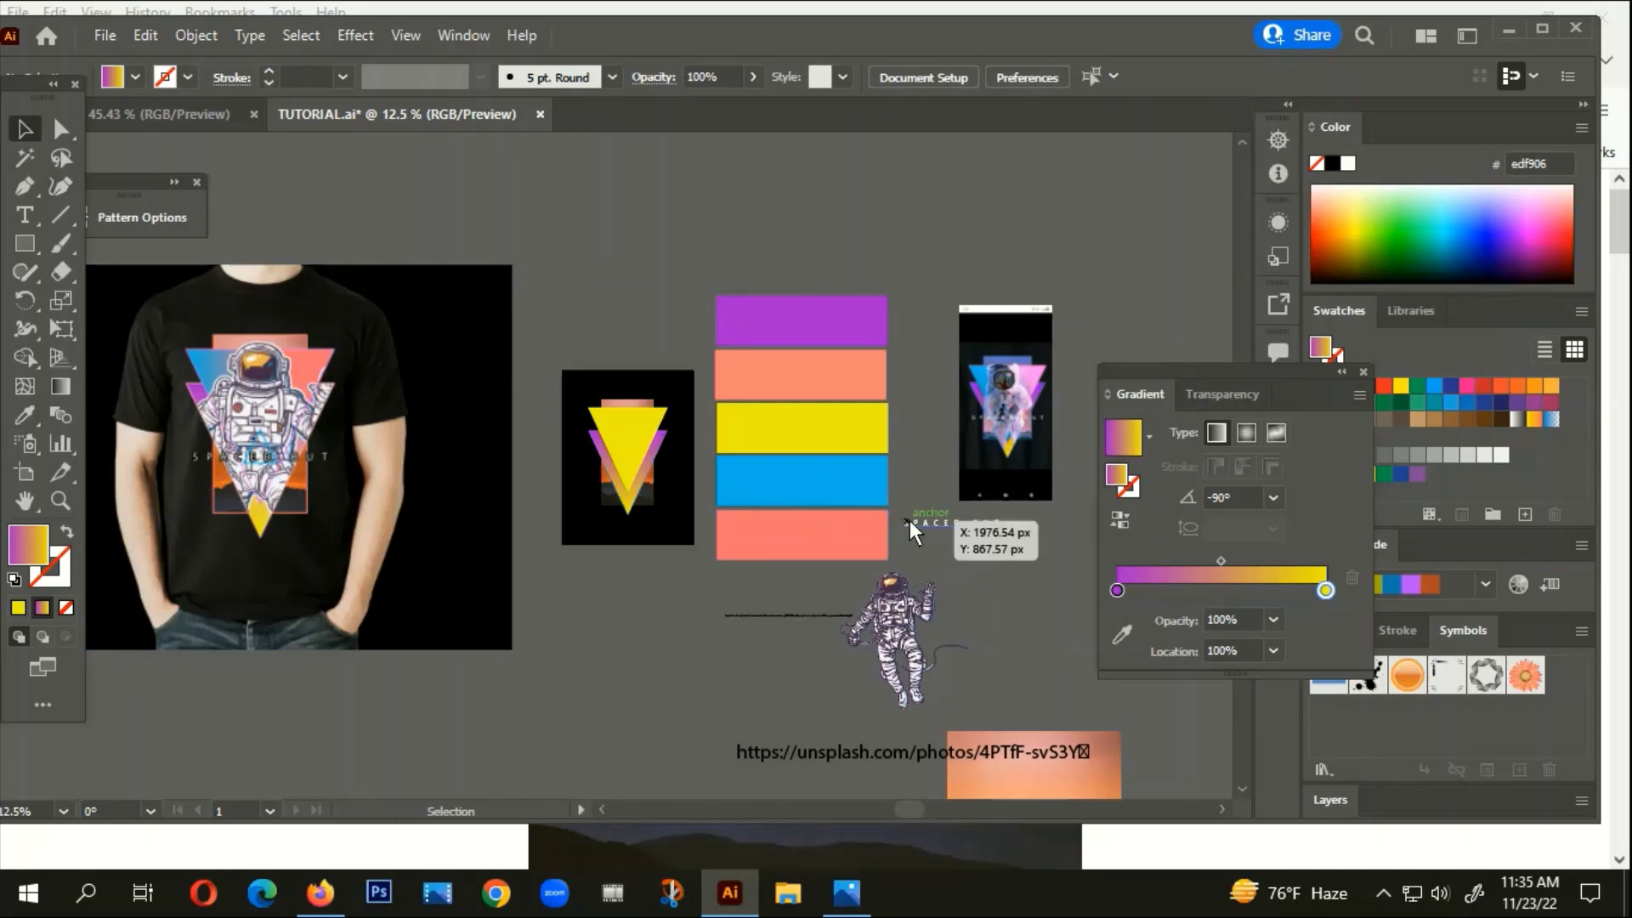
Compare the rear triangle in the reference screenshot with the gradient triangle on the black background, selecting the gradient triangle
scroll(1003, 425, "up", 1)
scroll(989, 359, "up", 3)
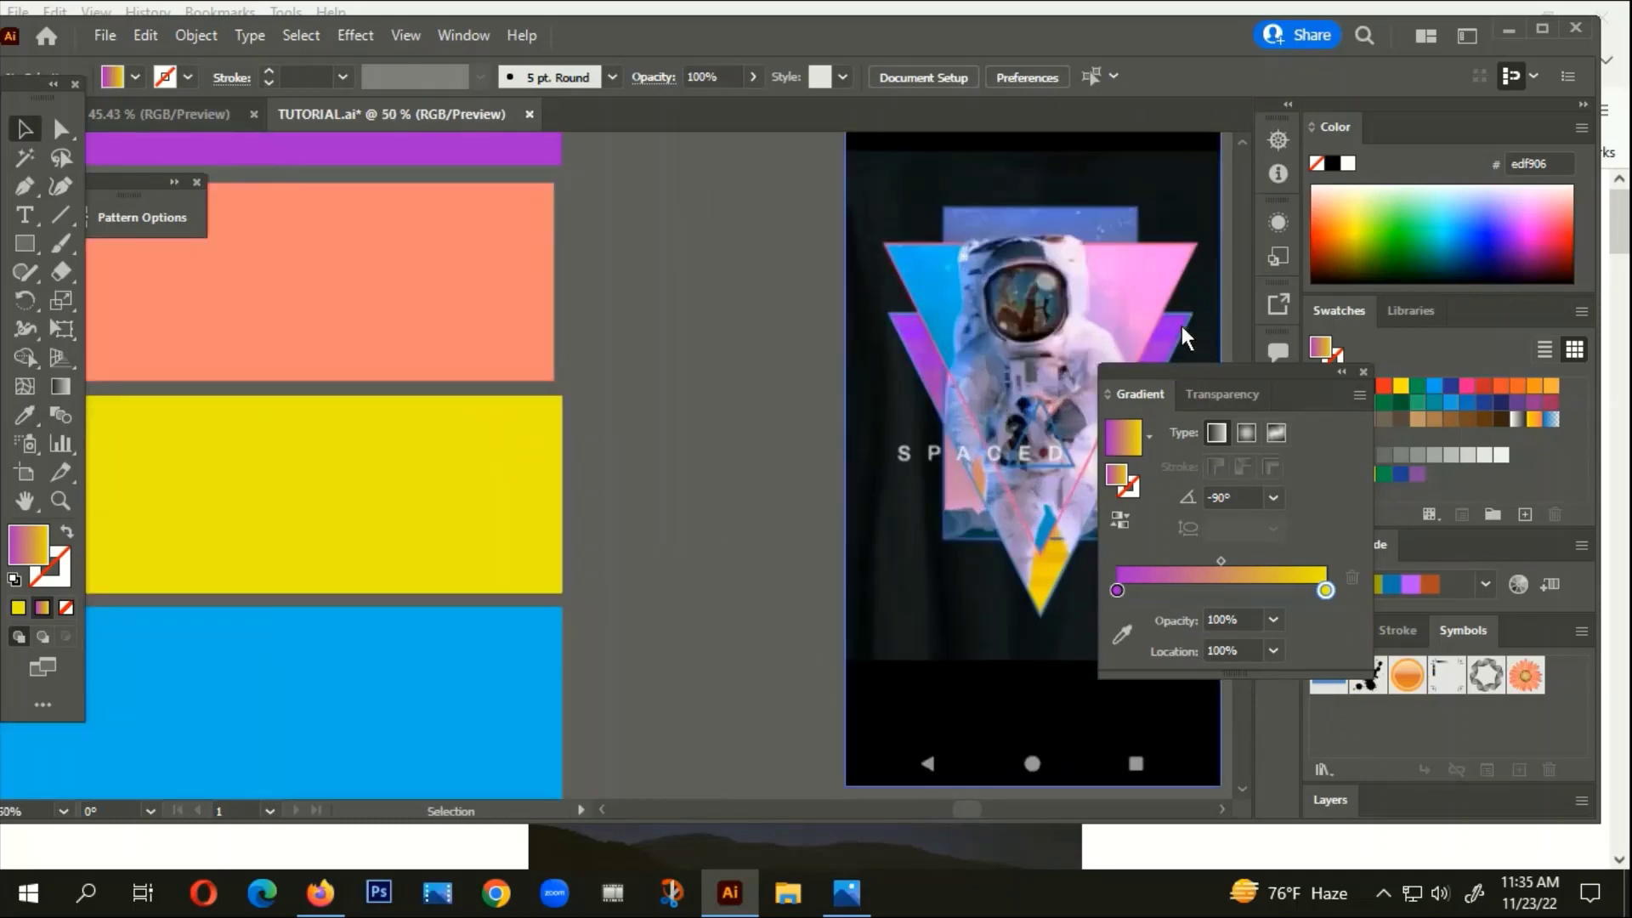
key("space")
left_click_drag(301, 768, 553, 579)
scroll(554, 580, "down", 2)
key("space")
left_click_drag(470, 645, 491, 619)
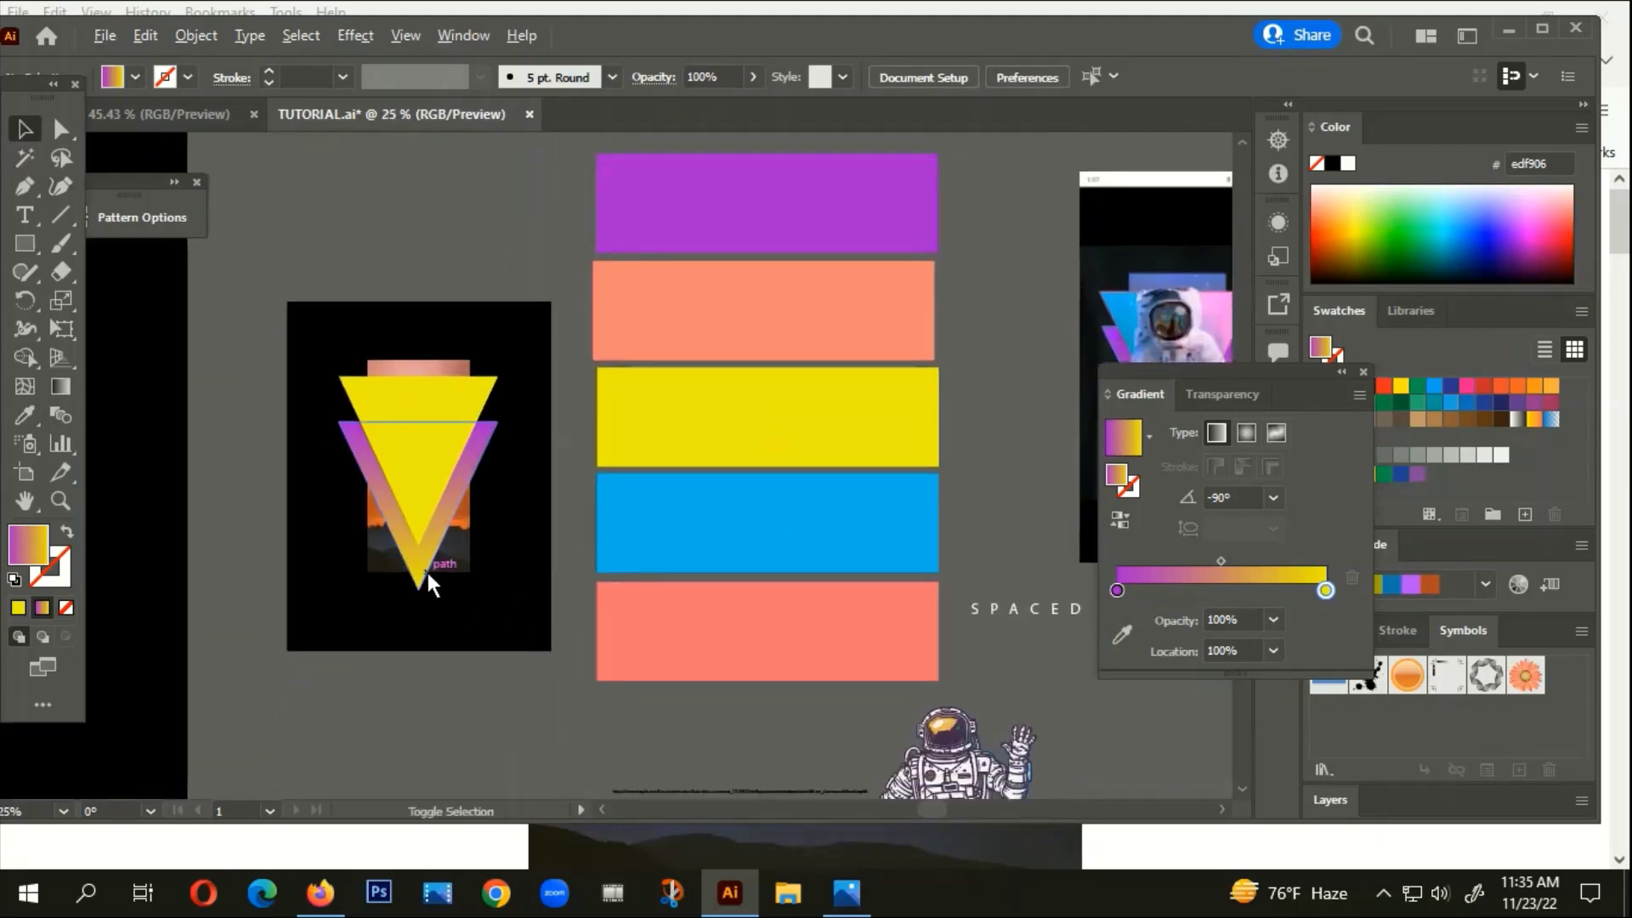
scroll(427, 582, "up", 2)
left_click(493, 374)
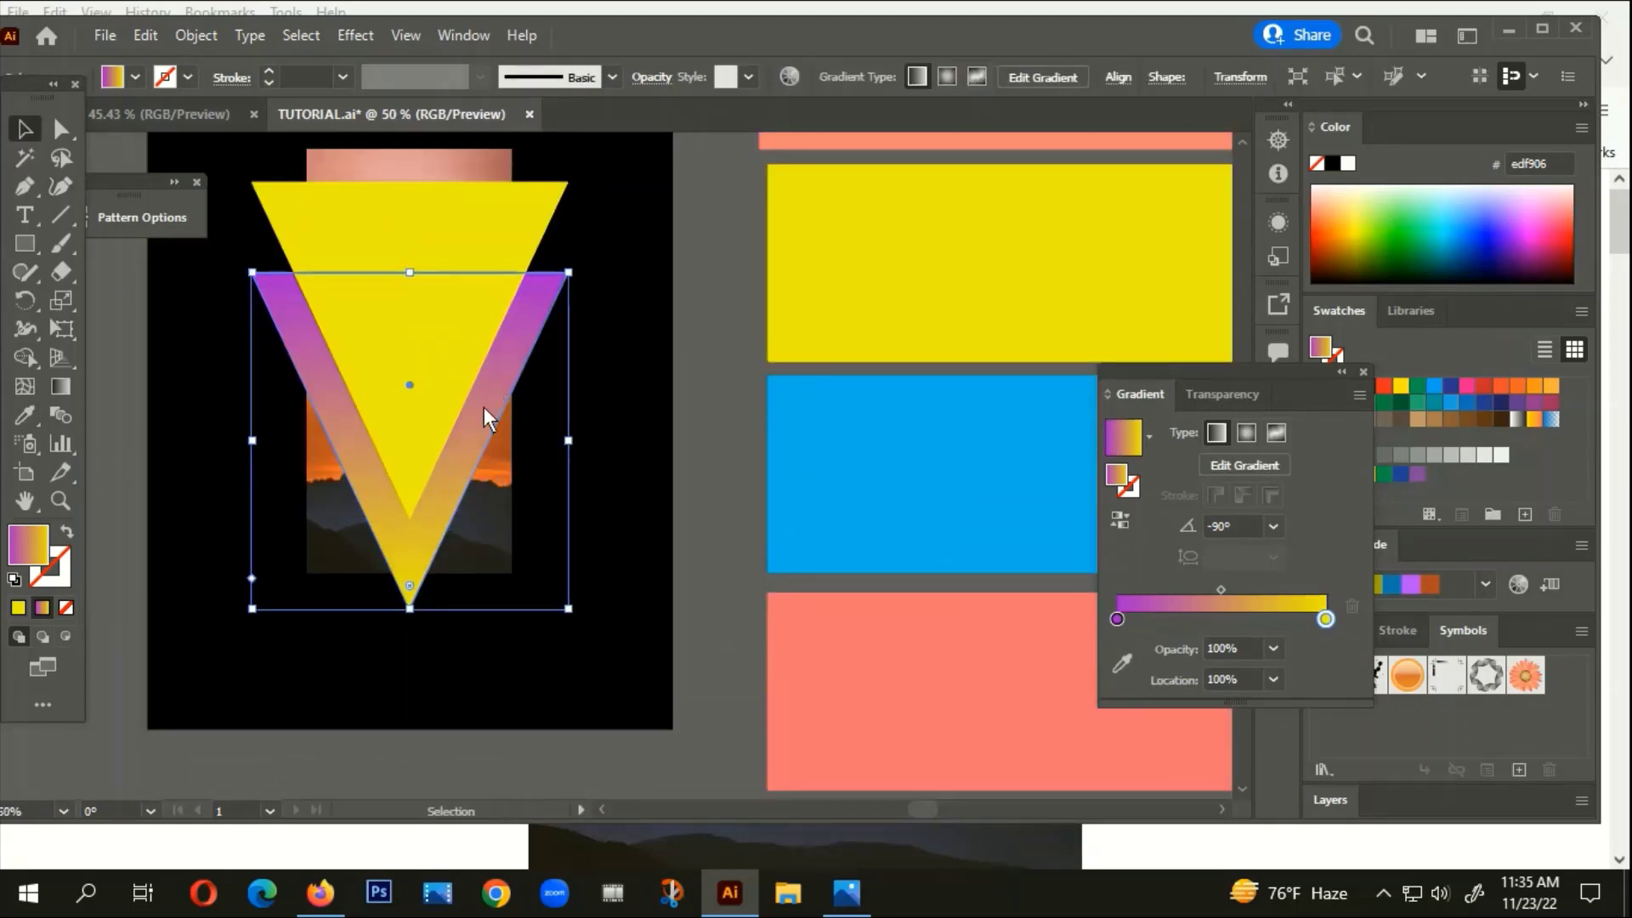
scroll(483, 413, "up", 3)
scroll(553, 497, "down", 3)
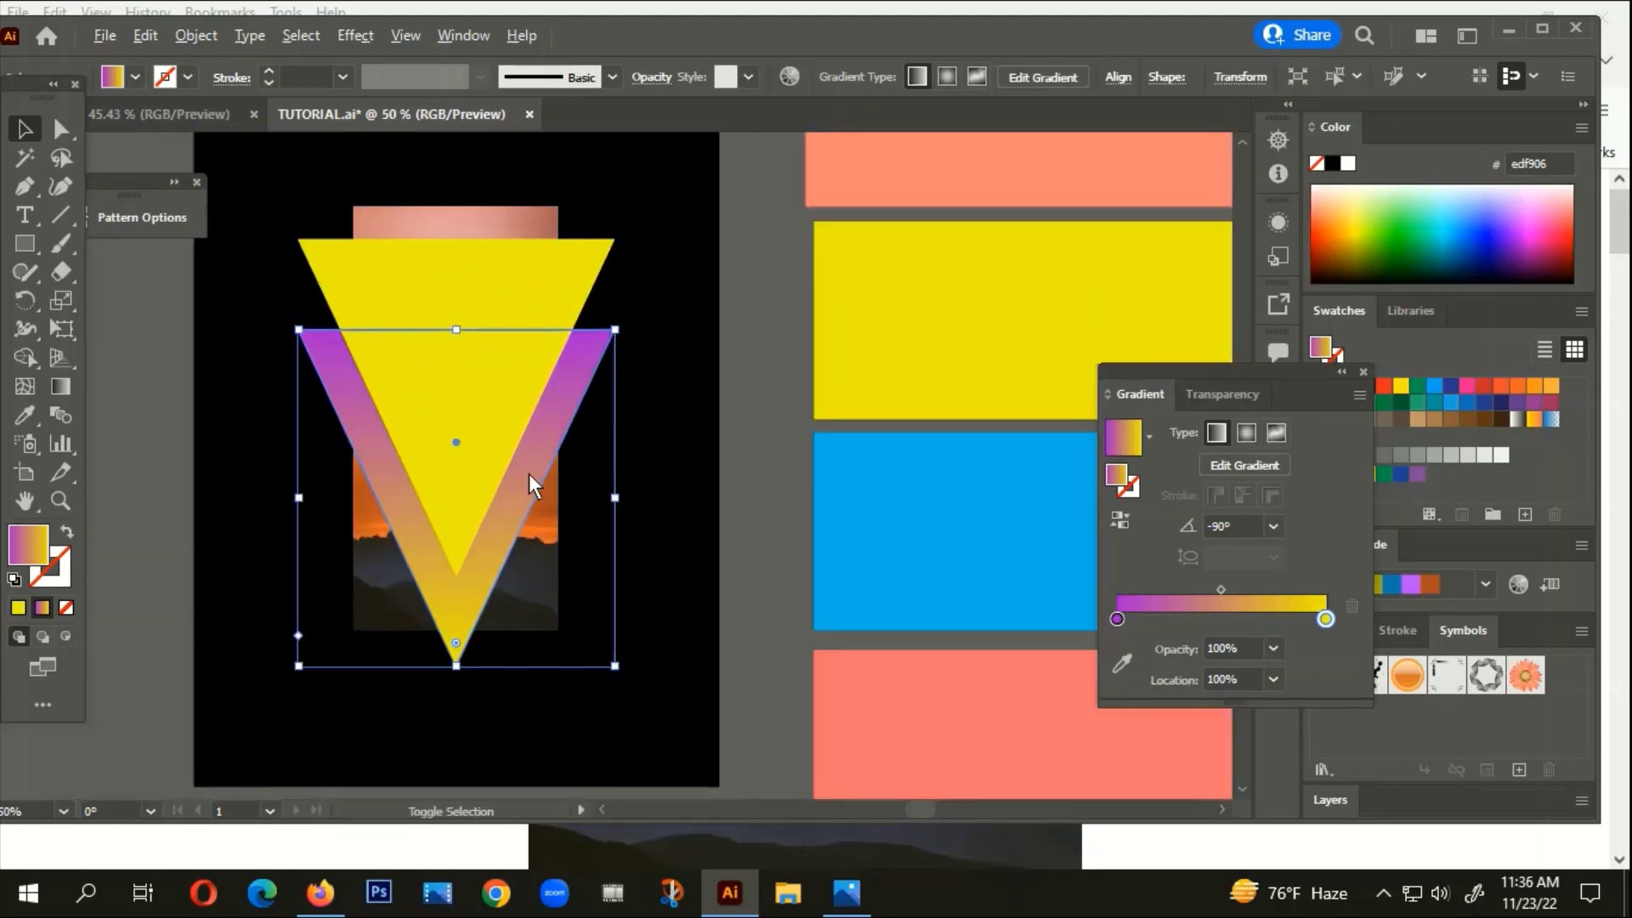
Duplicate the purple-to-yellow gradient triangle in place and swap the copy's fill and stroke
scroll(530, 475, "up", 1)
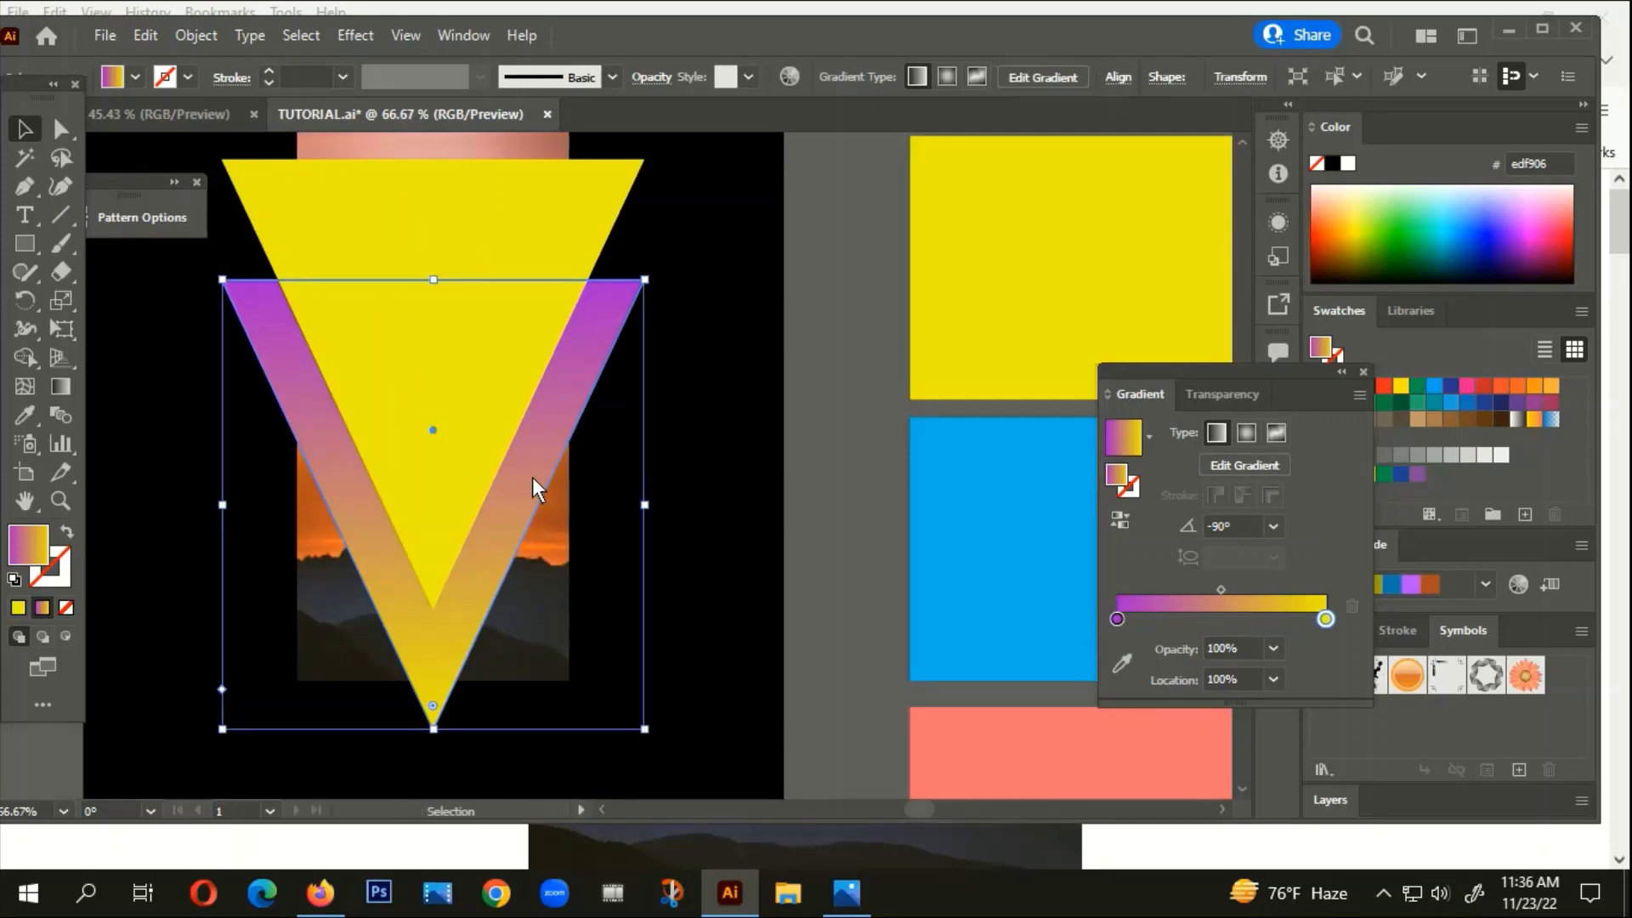
left_click_drag(532, 476, 703, 517)
key("ctrl+z")
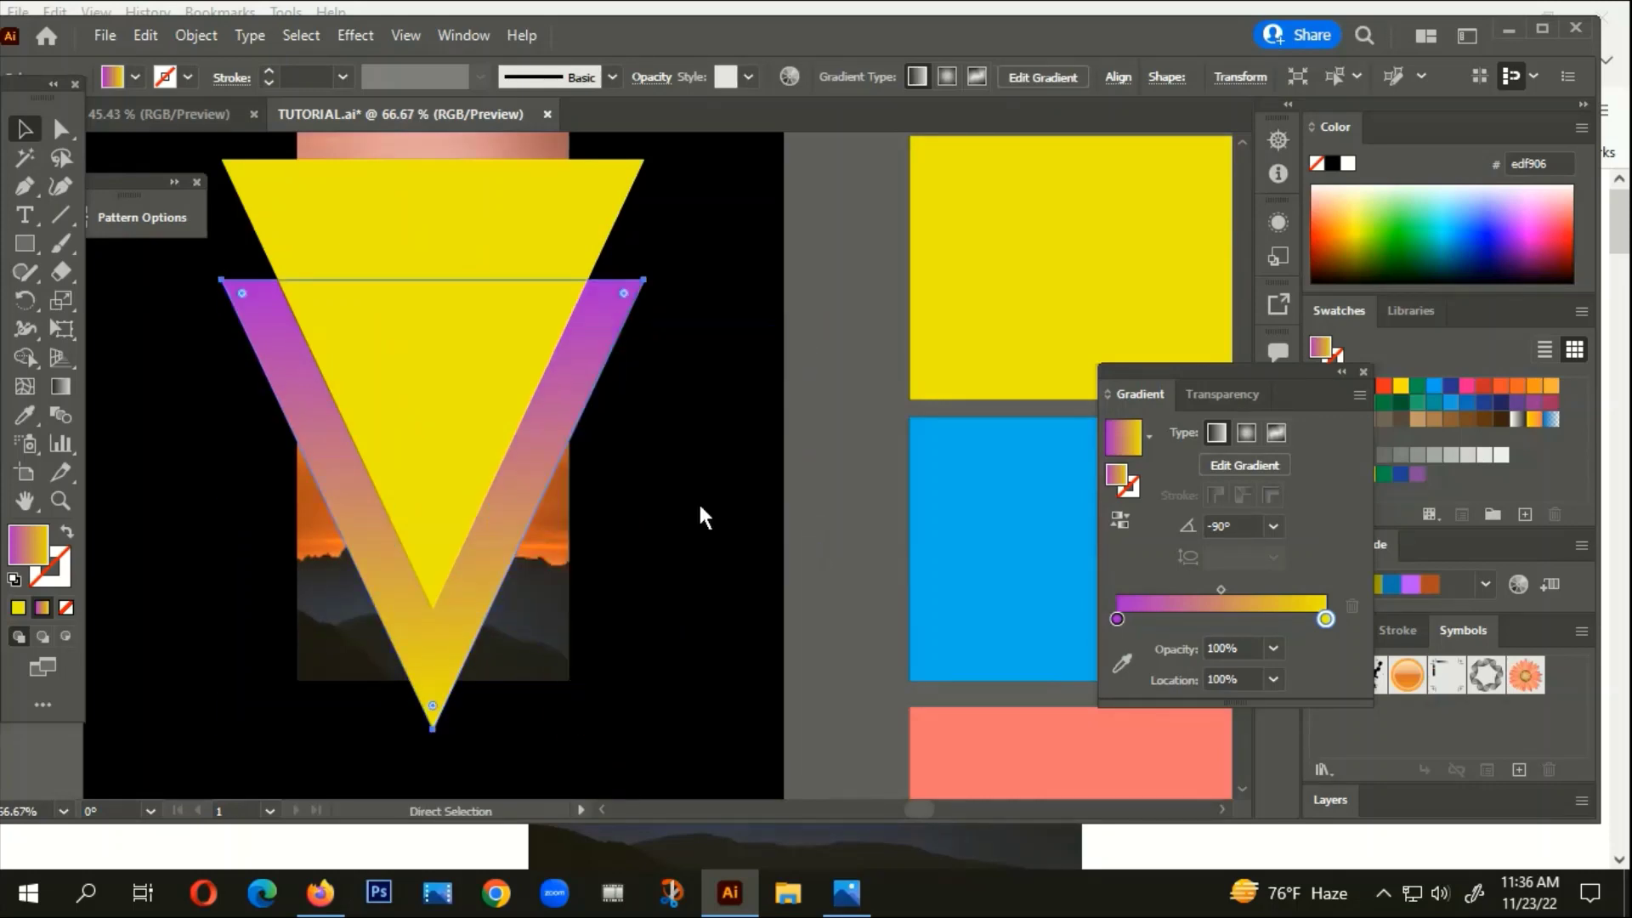
left_click(66, 533)
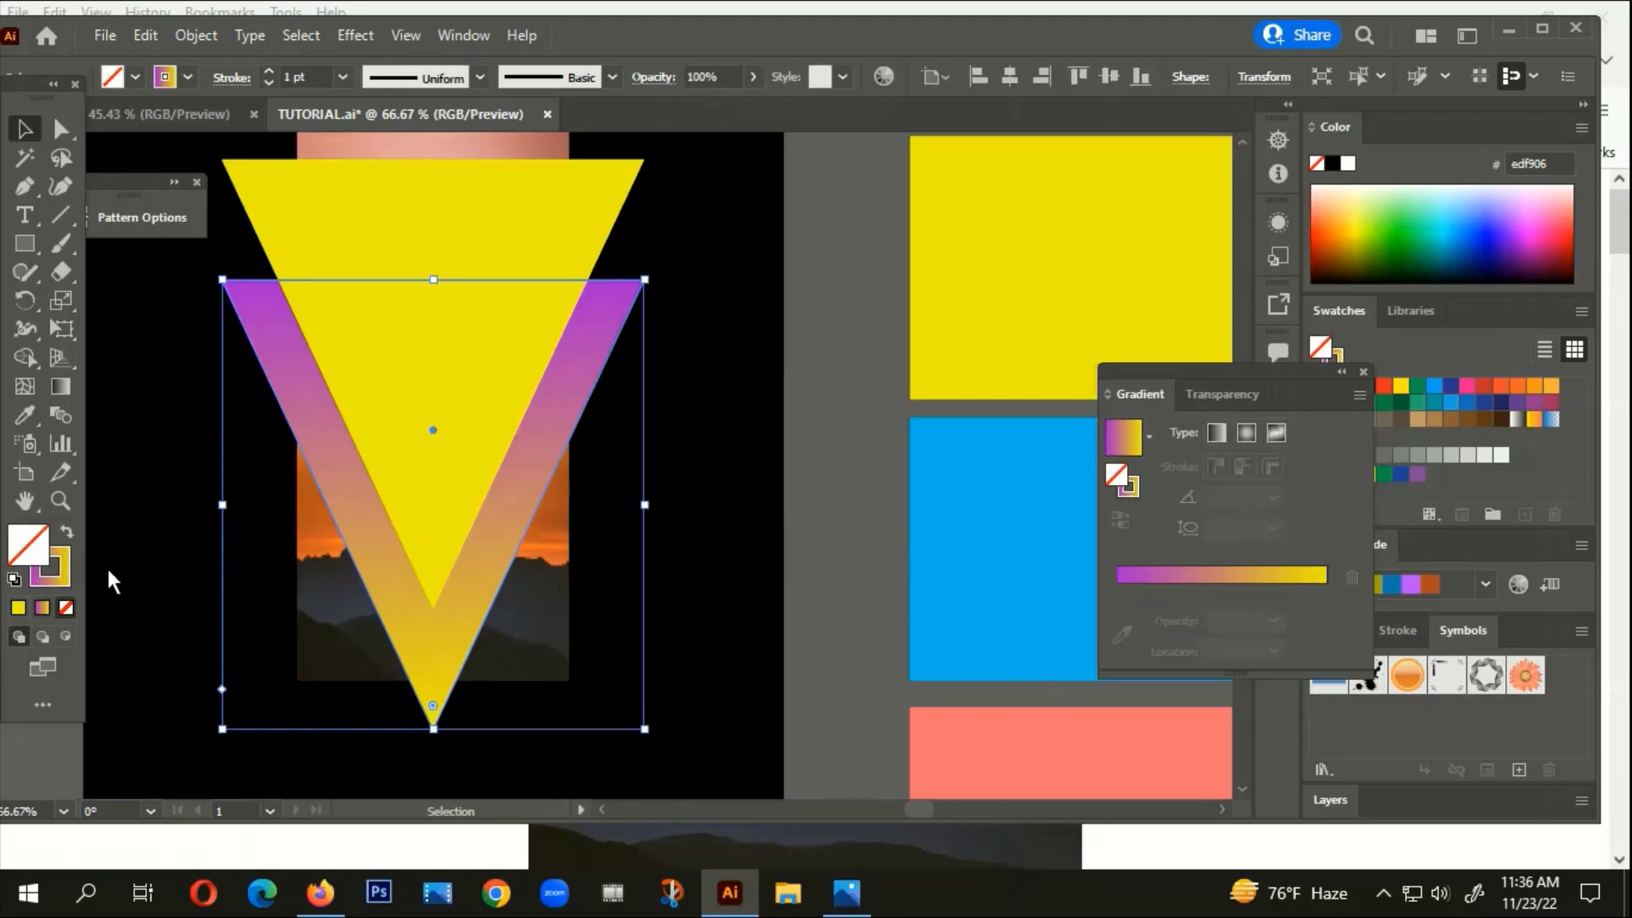
Give the copied triangle no fill and a 4 pt blue outline sampled from the blue colour bar, and deselect it
scroll(110, 564, "down", 3)
key("i")
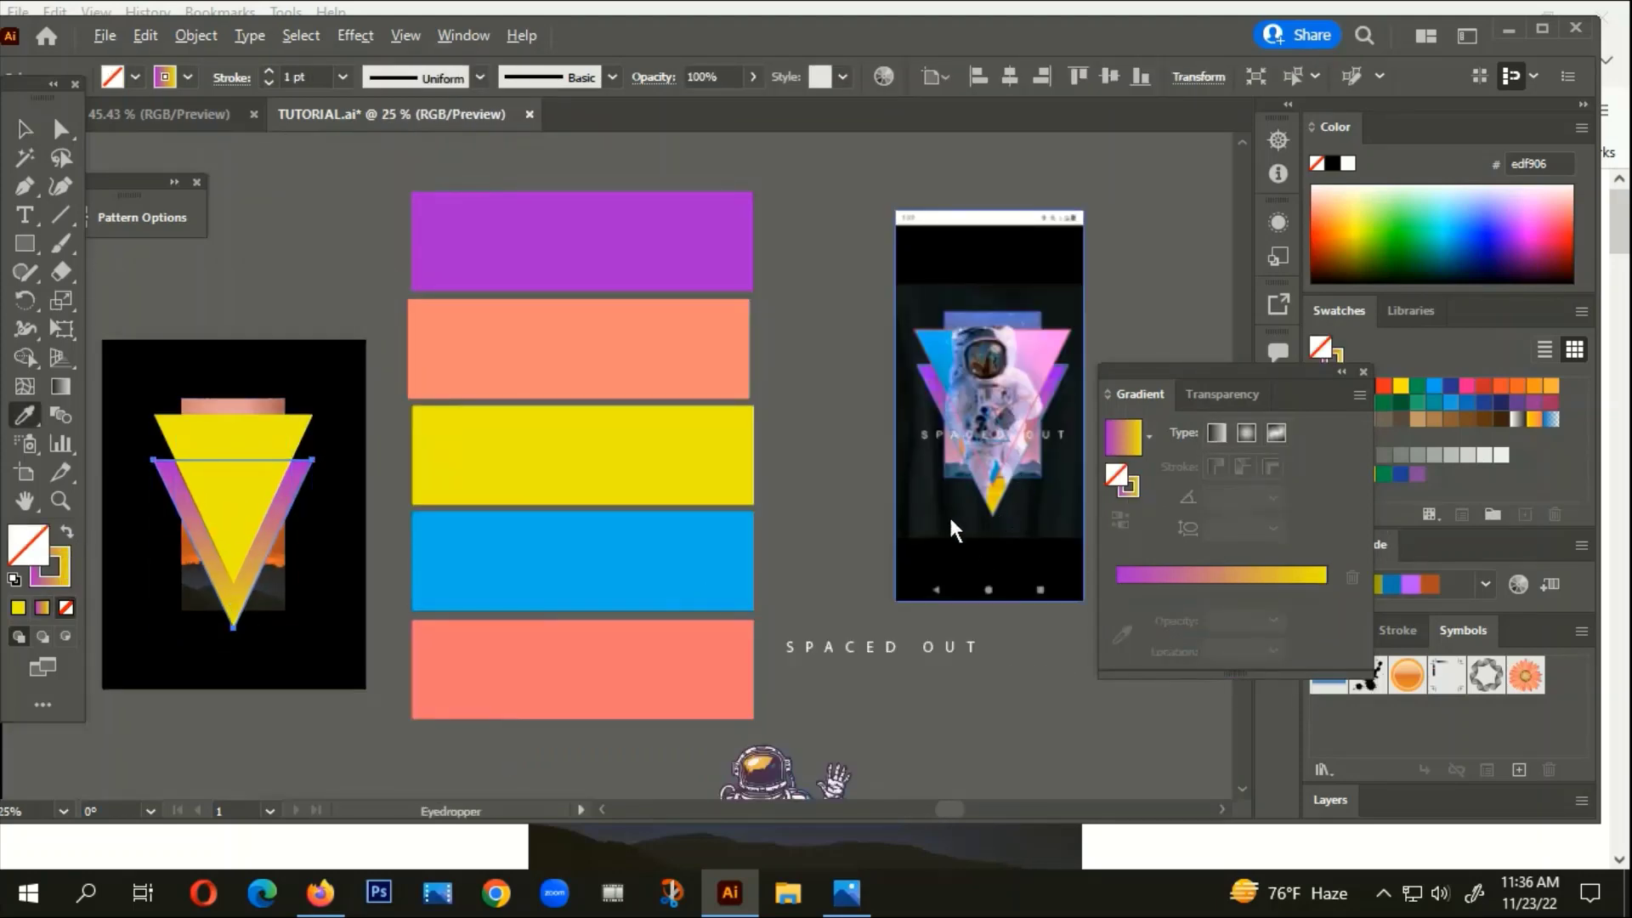
left_click(570, 569)
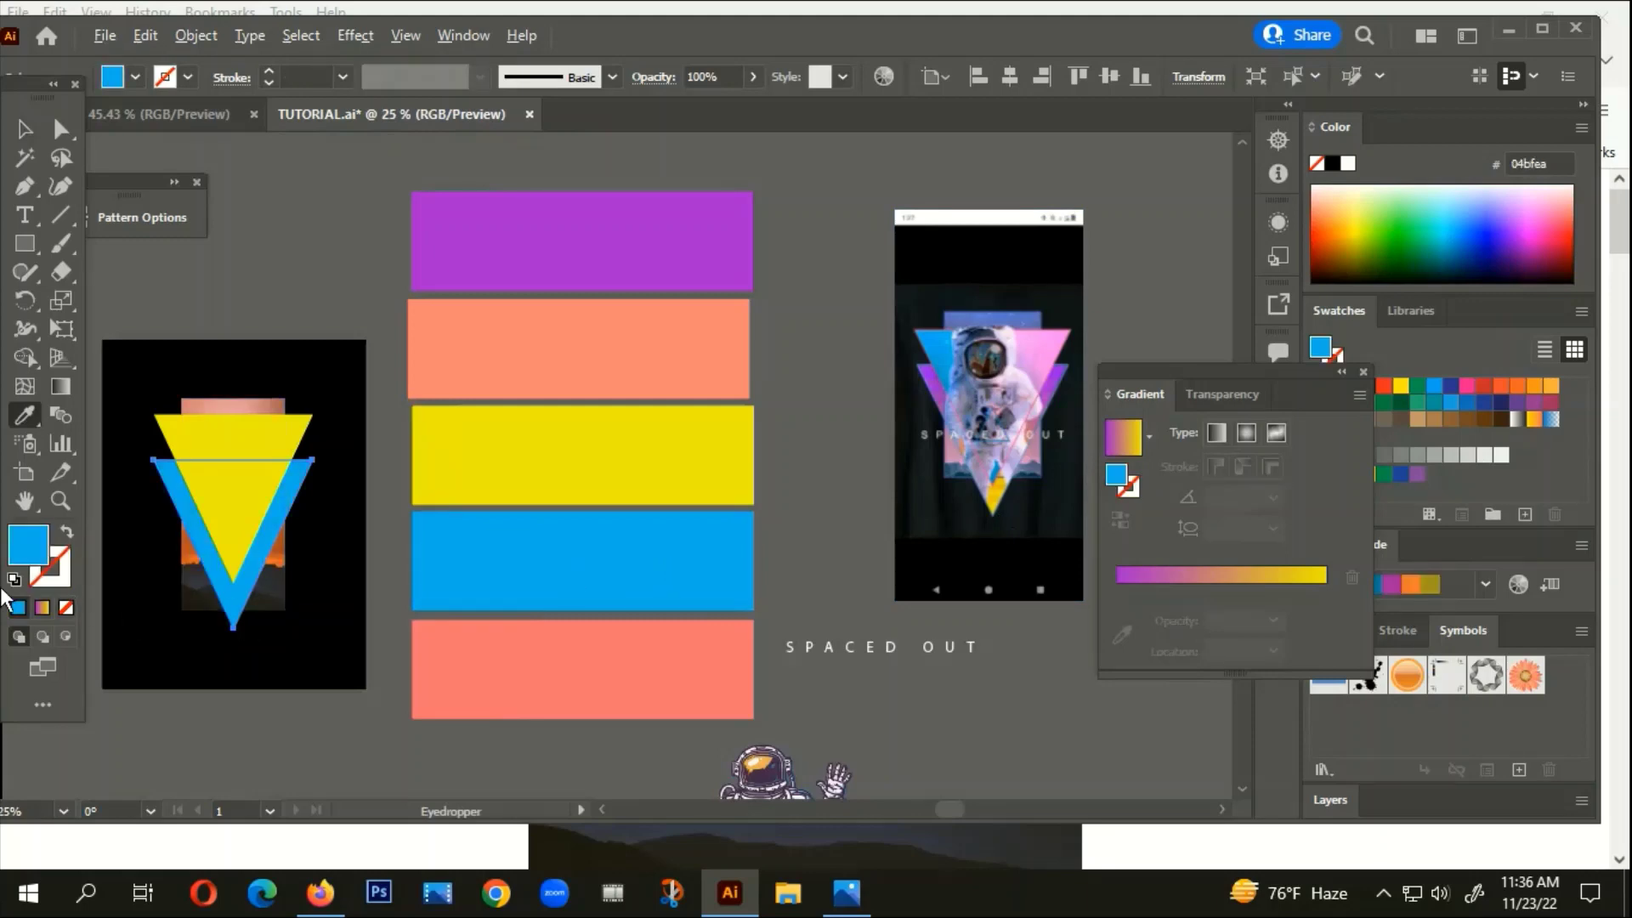
left_click(66, 528)
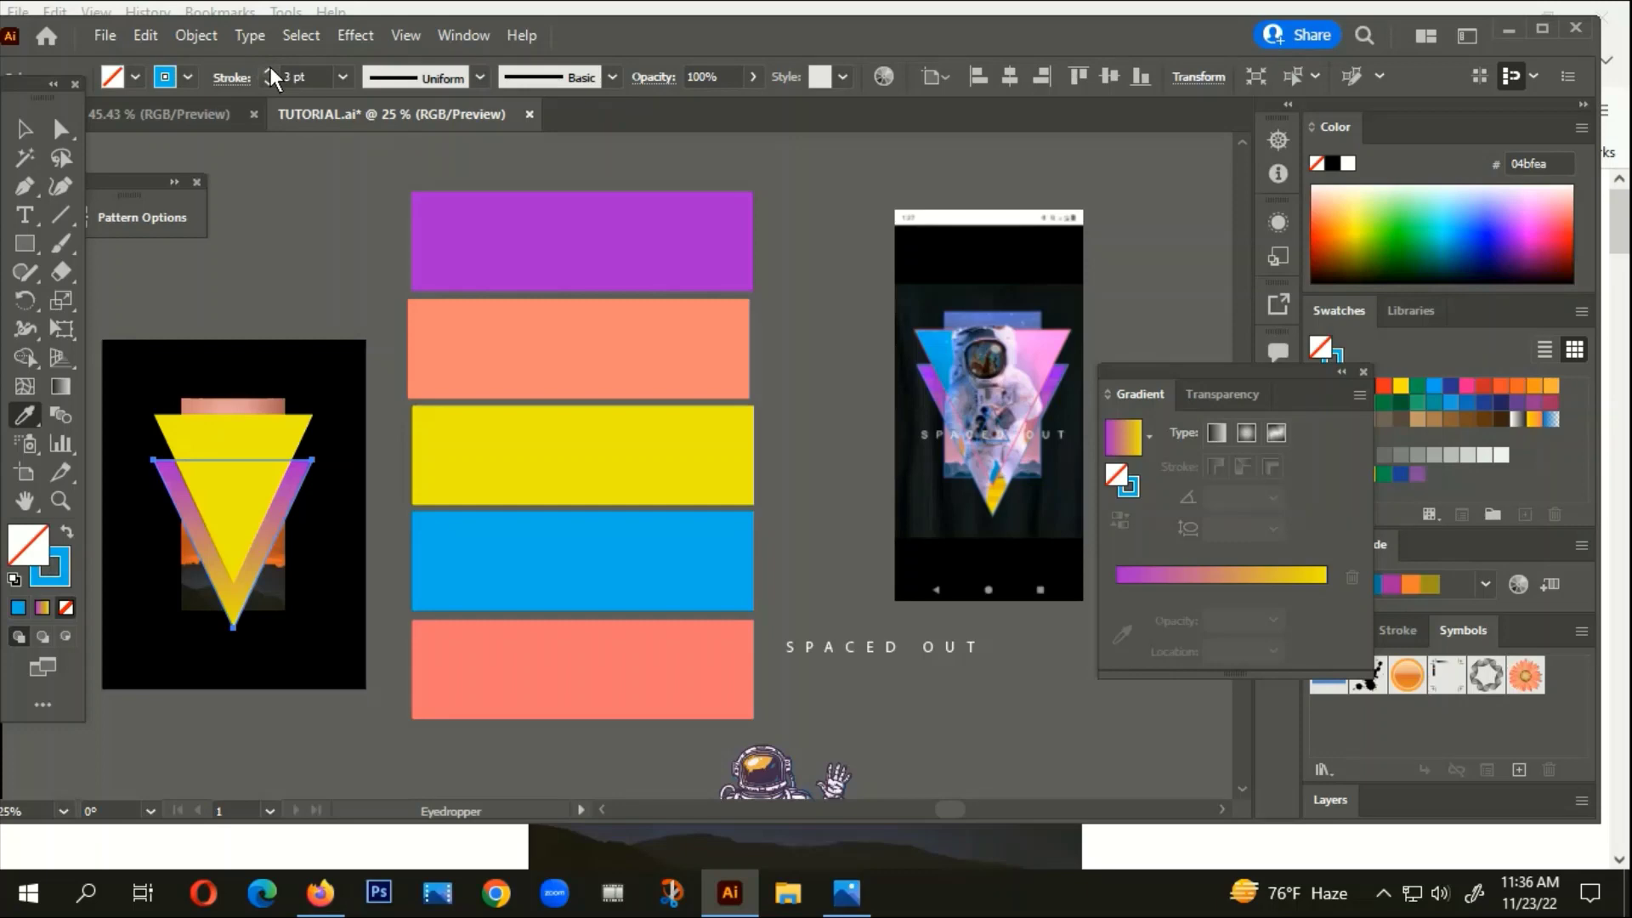
key("v")
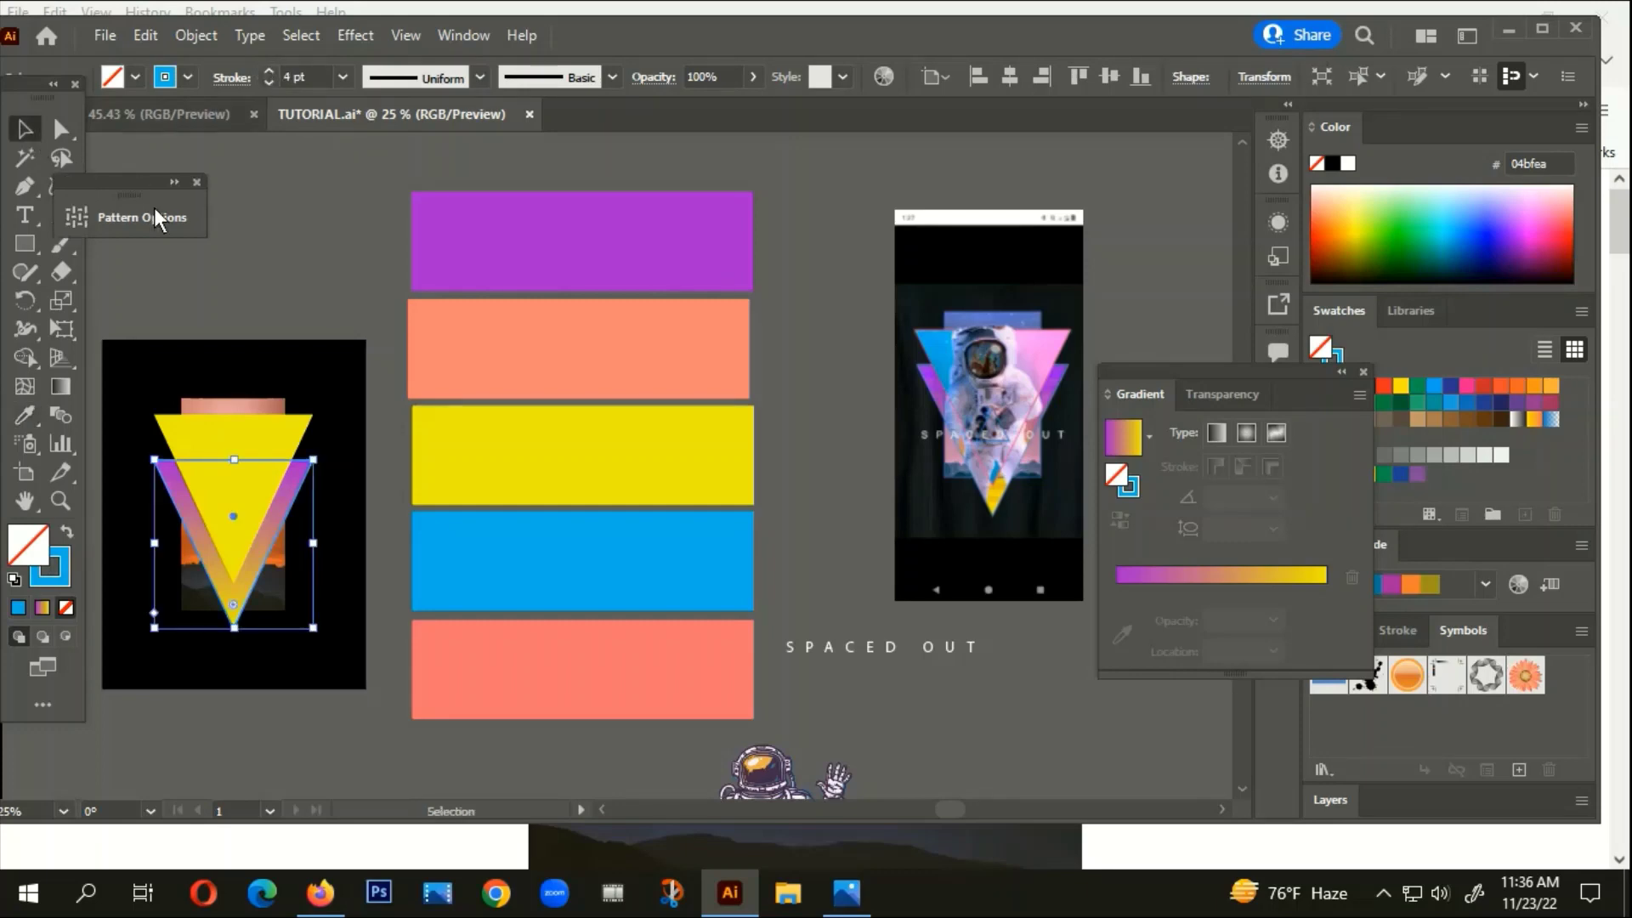
left_click_drag(292, 688, 343, 679)
left_click(294, 548)
scroll(294, 548, "up", 4)
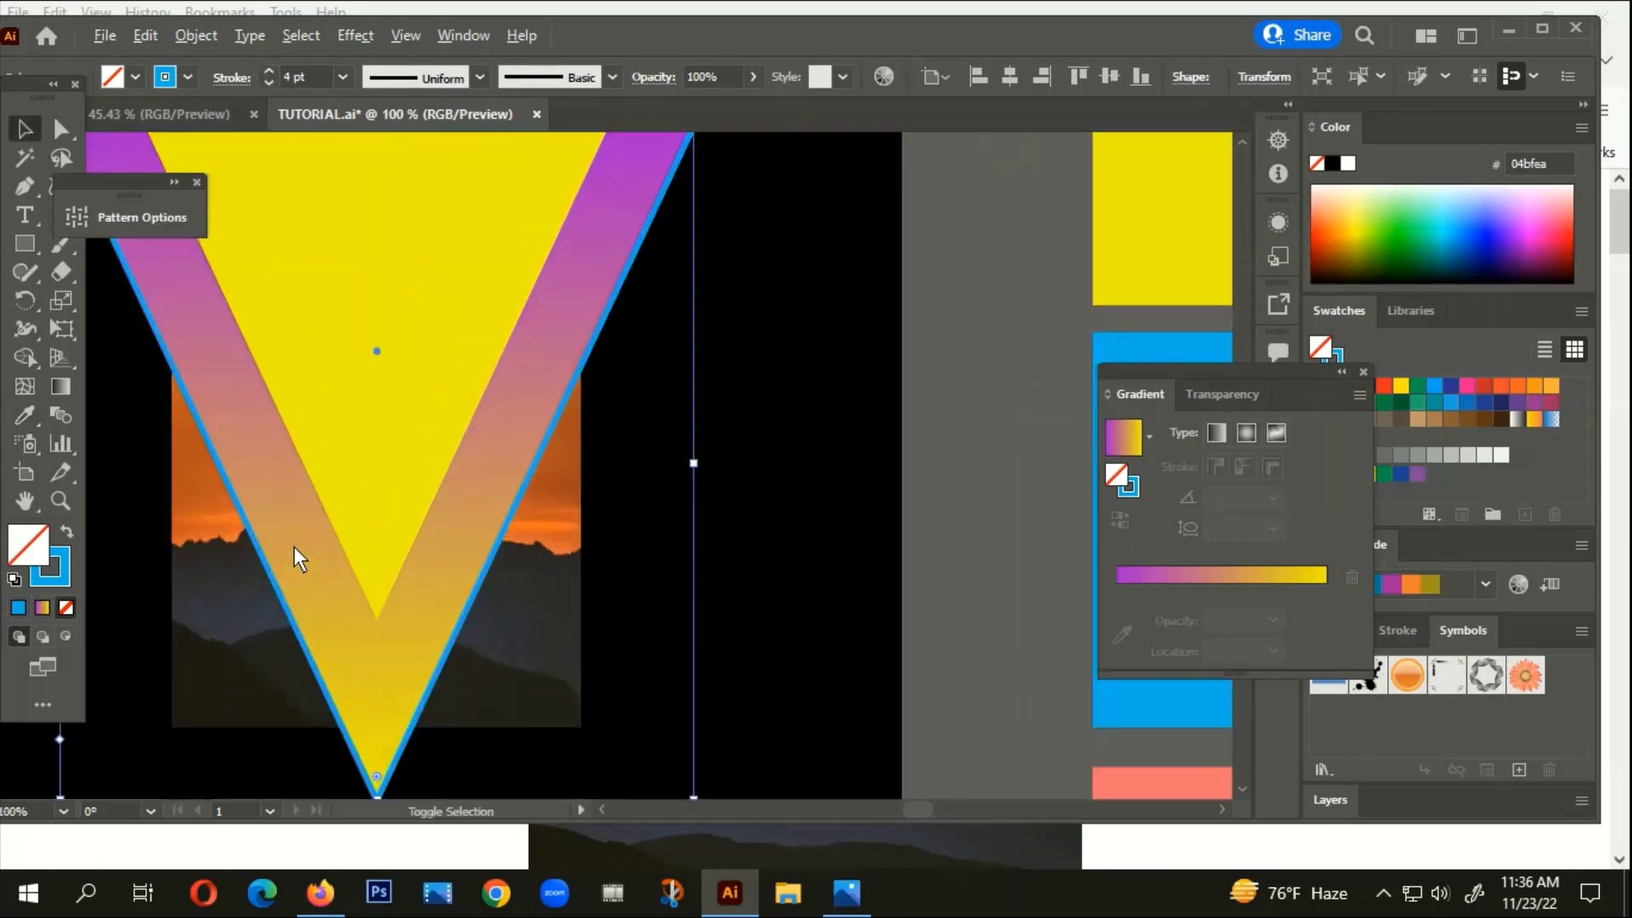
scroll(316, 555, "down", 3)
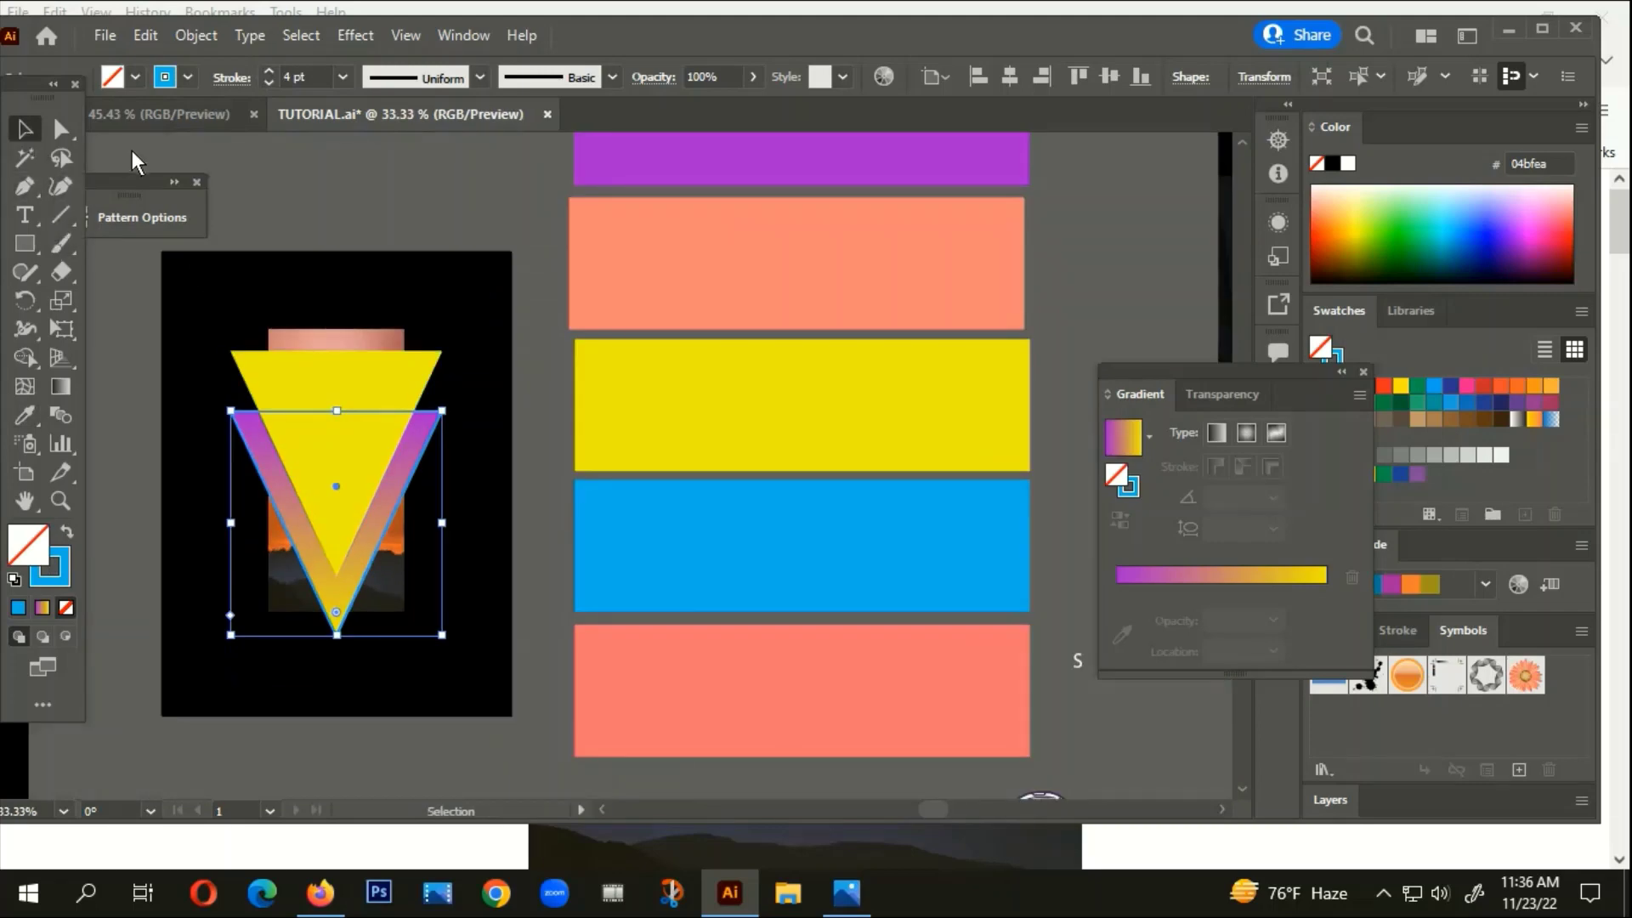
left_click(233, 168)
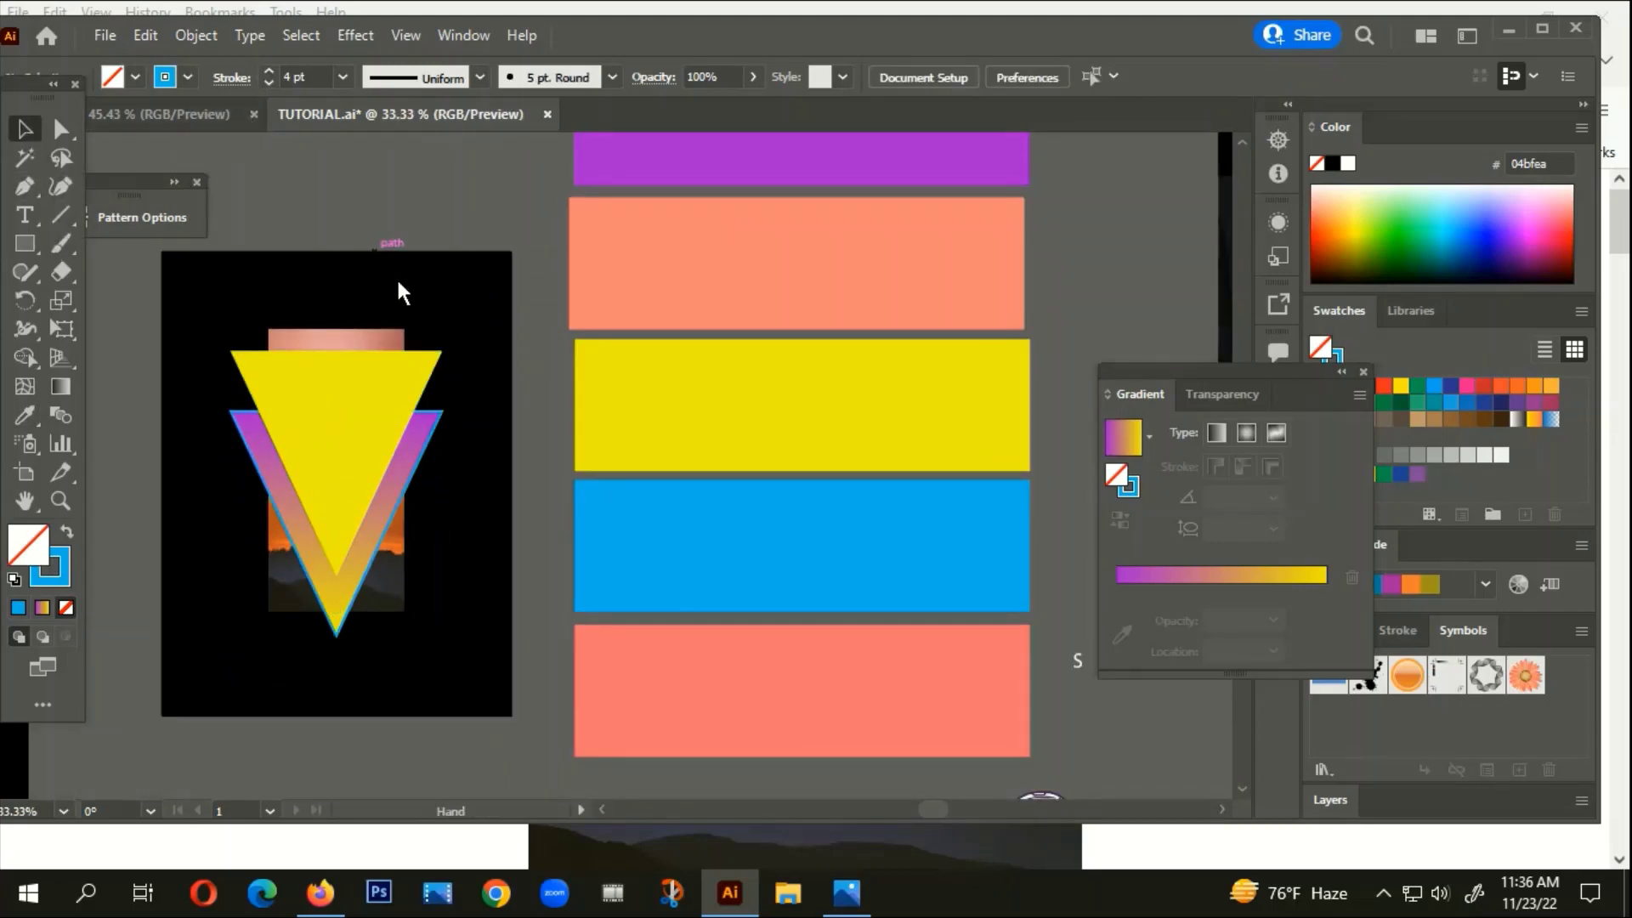
Select the yellow triangle and examine the colouring of the matching front triangle on the T-shirt mockup
left_click_drag(402, 265, 420, 222)
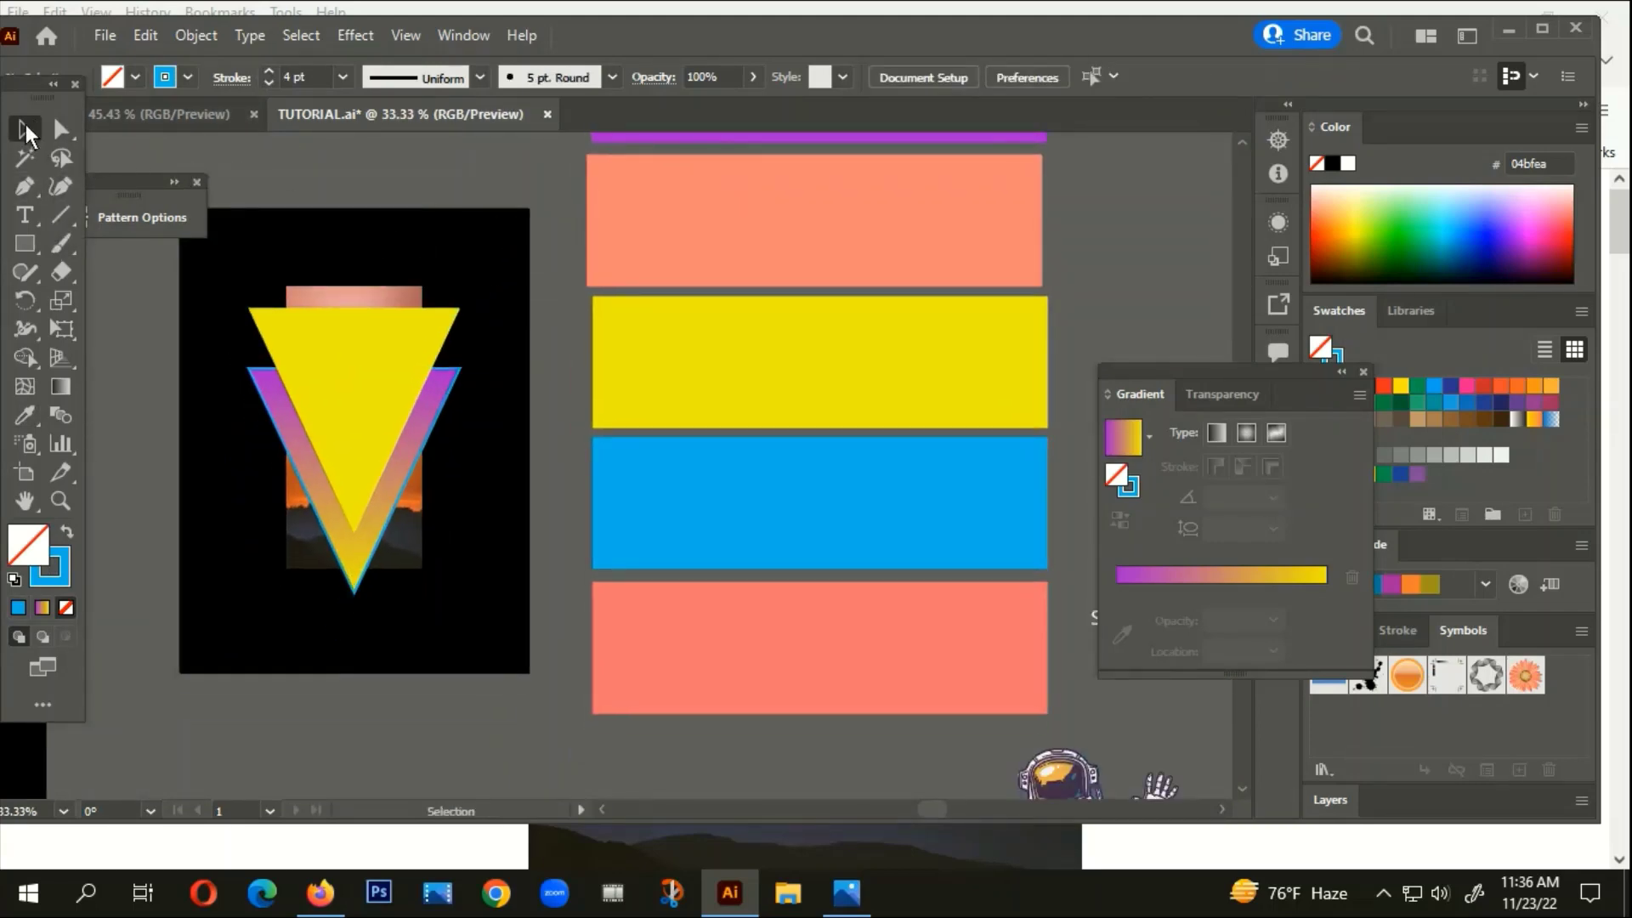
left_click(344, 372)
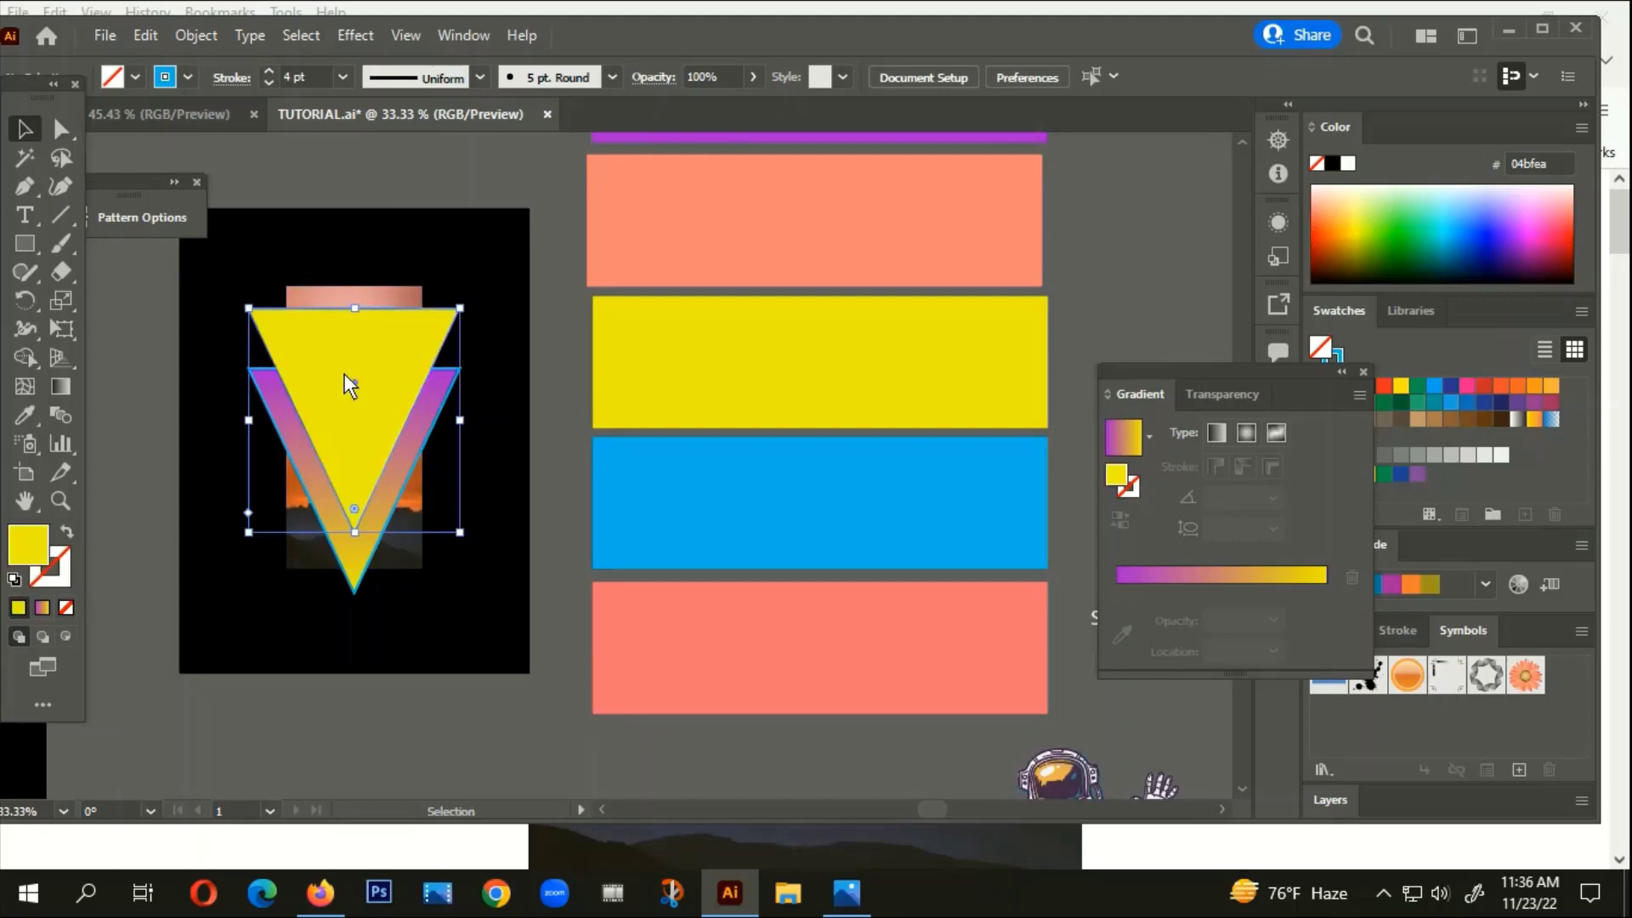
scroll(375, 387, "down", 1)
left_click_drag(467, 528, 1134, 596)
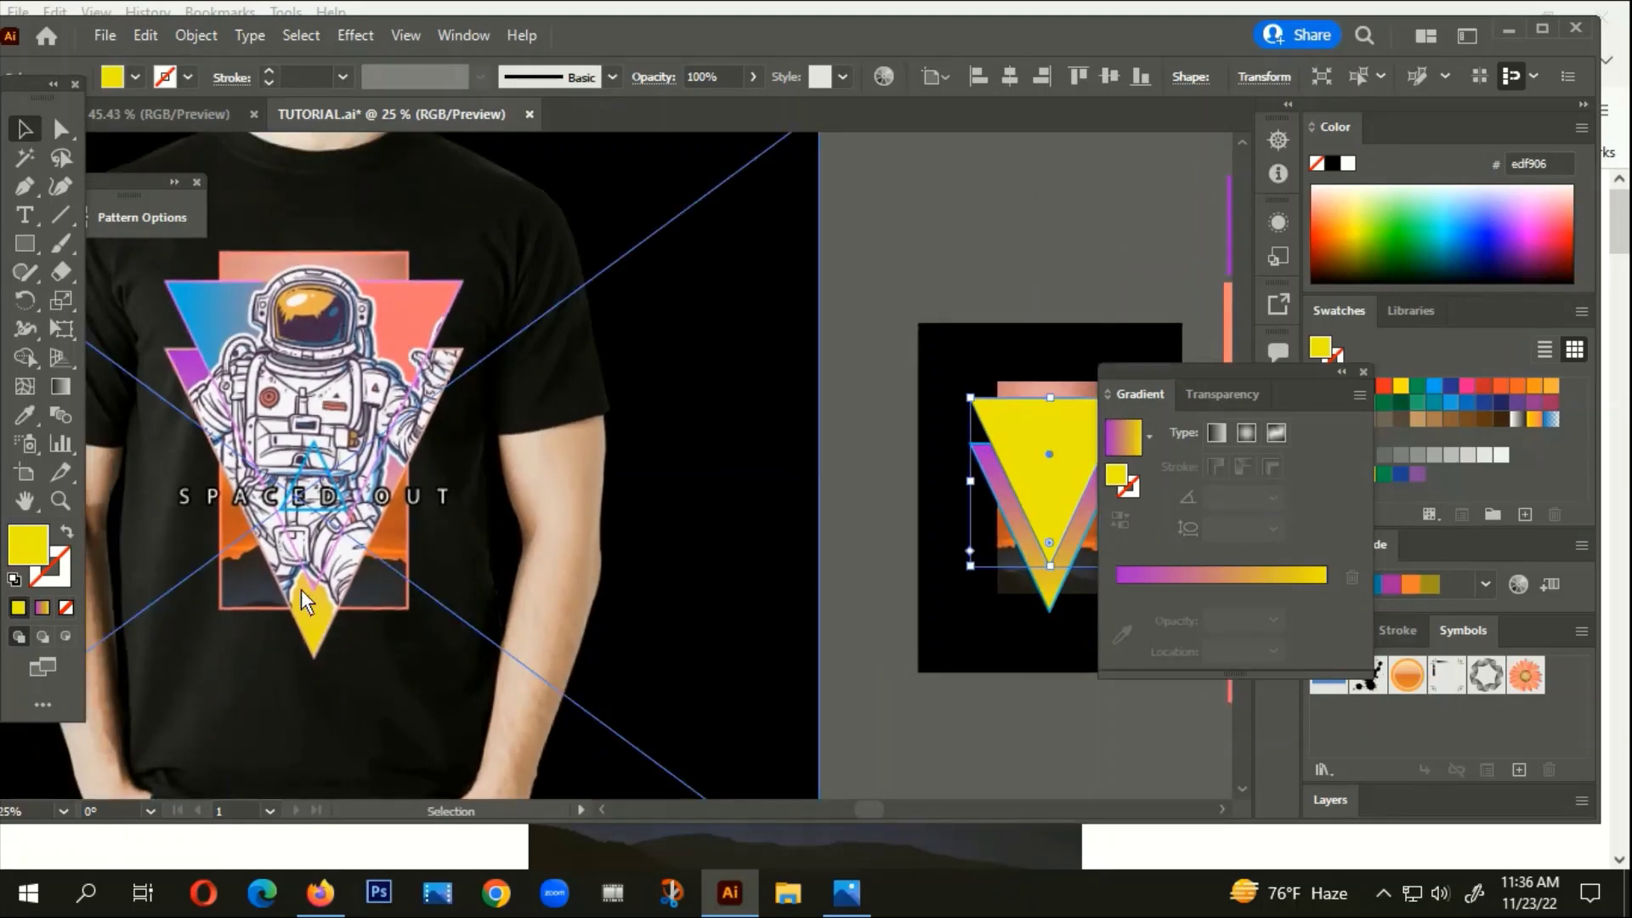
scroll(308, 544, "up", 2)
scroll(333, 613, "down", 2)
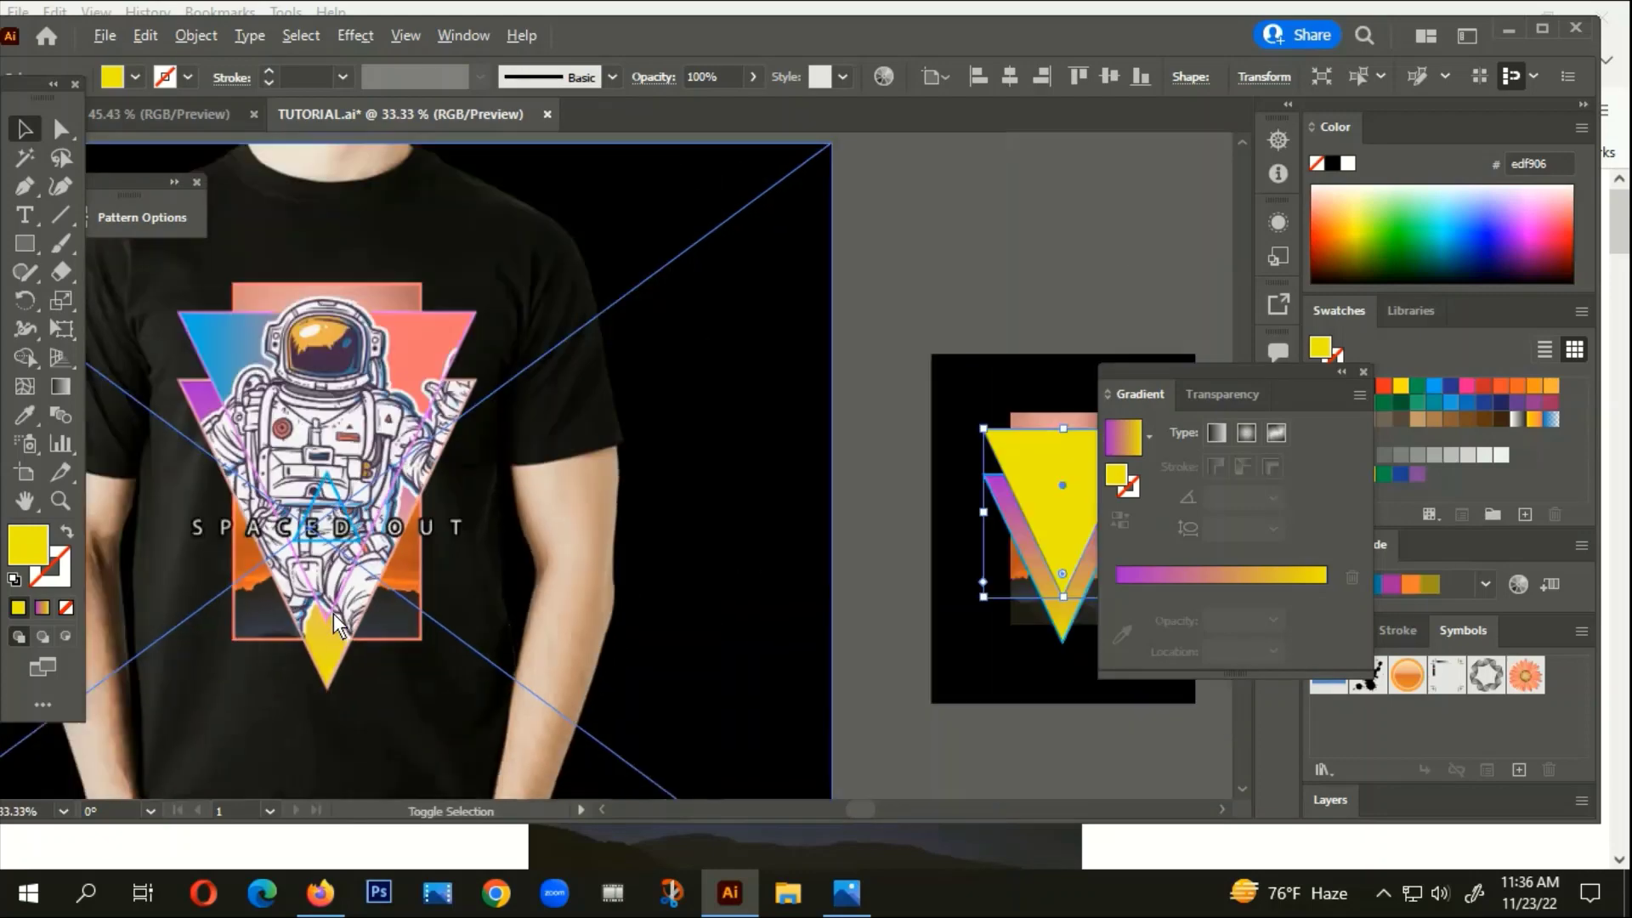
scroll(323, 619, "down", 1)
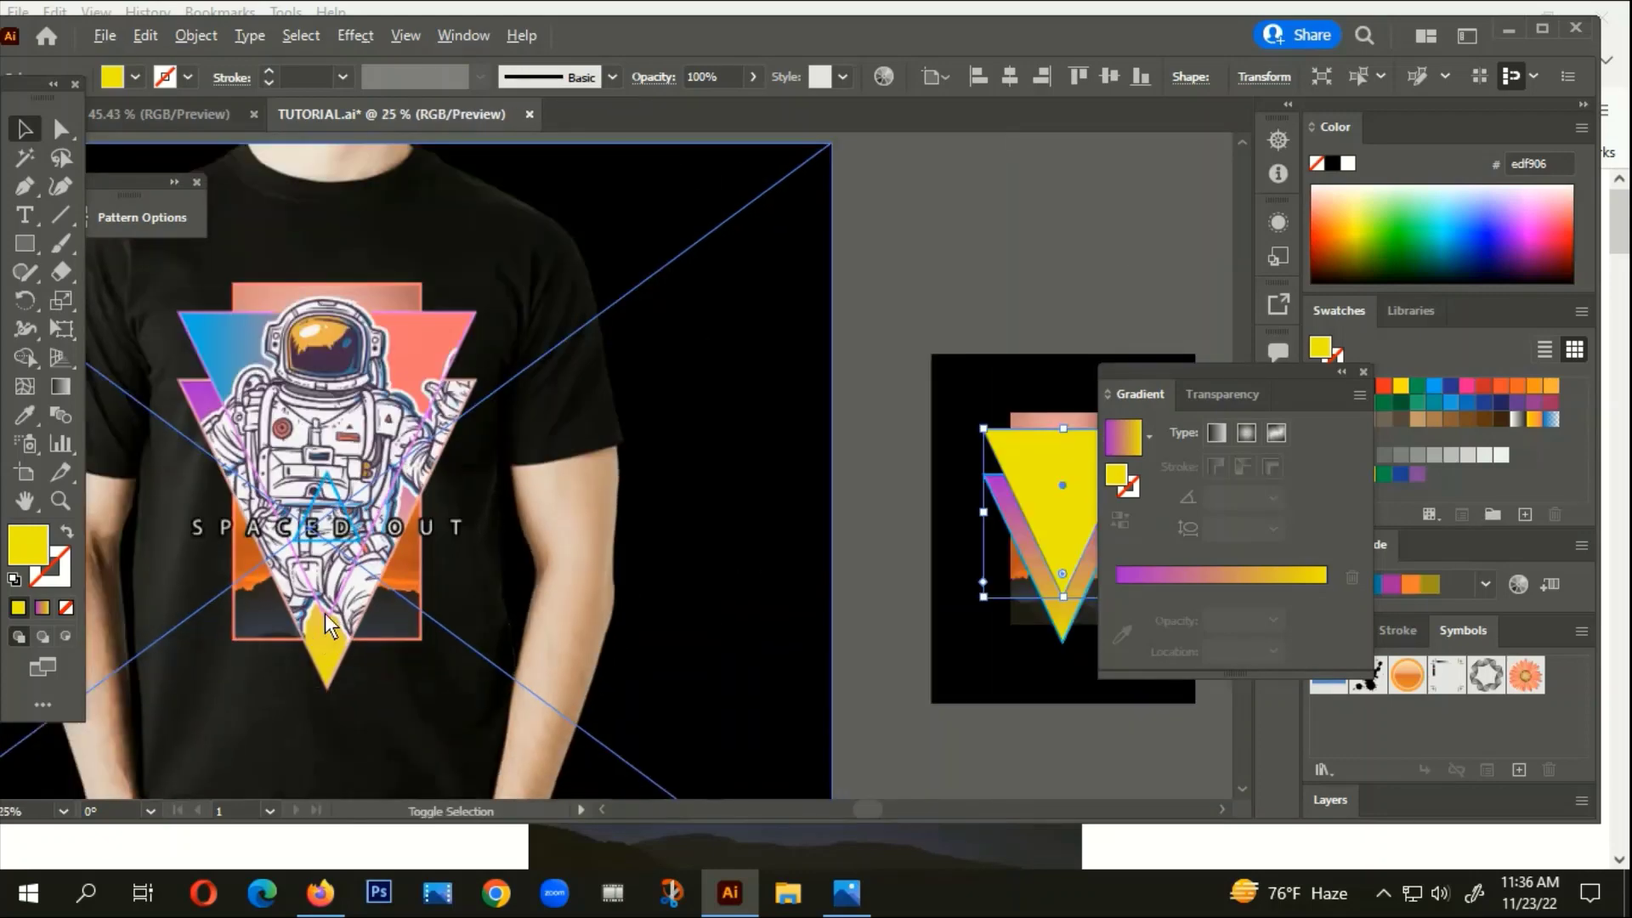
Compare the front triangle in the reference screenshot with the yellow triangle on the black background
scroll(325, 614, "down", 4)
scroll(535, 548, "up", 5)
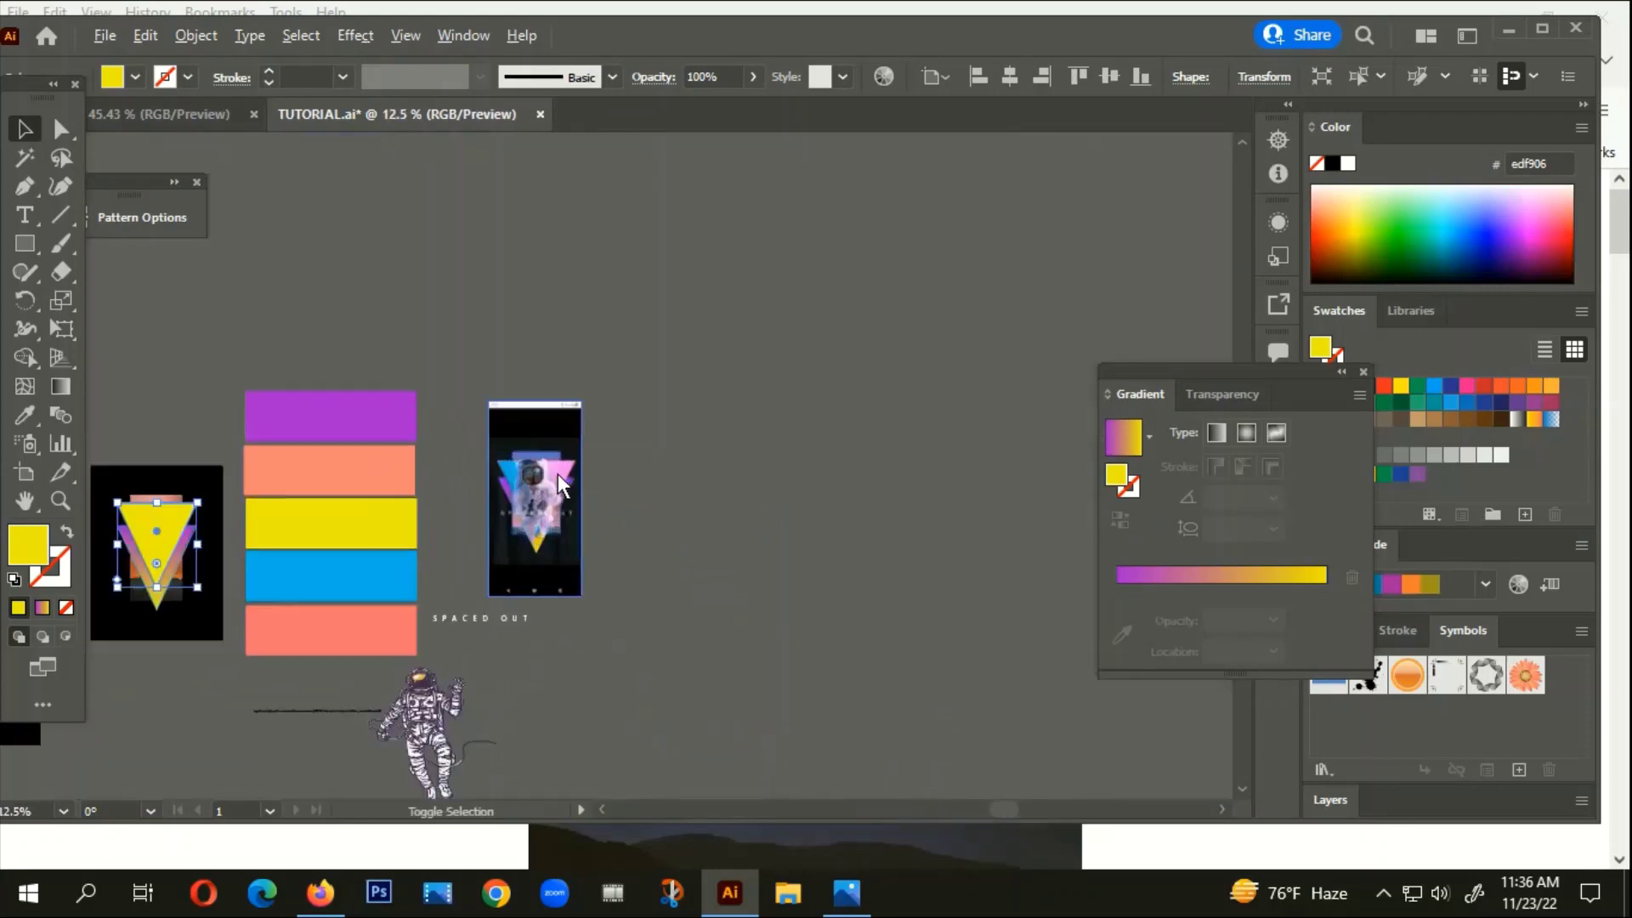
scroll(528, 584, "up", 3)
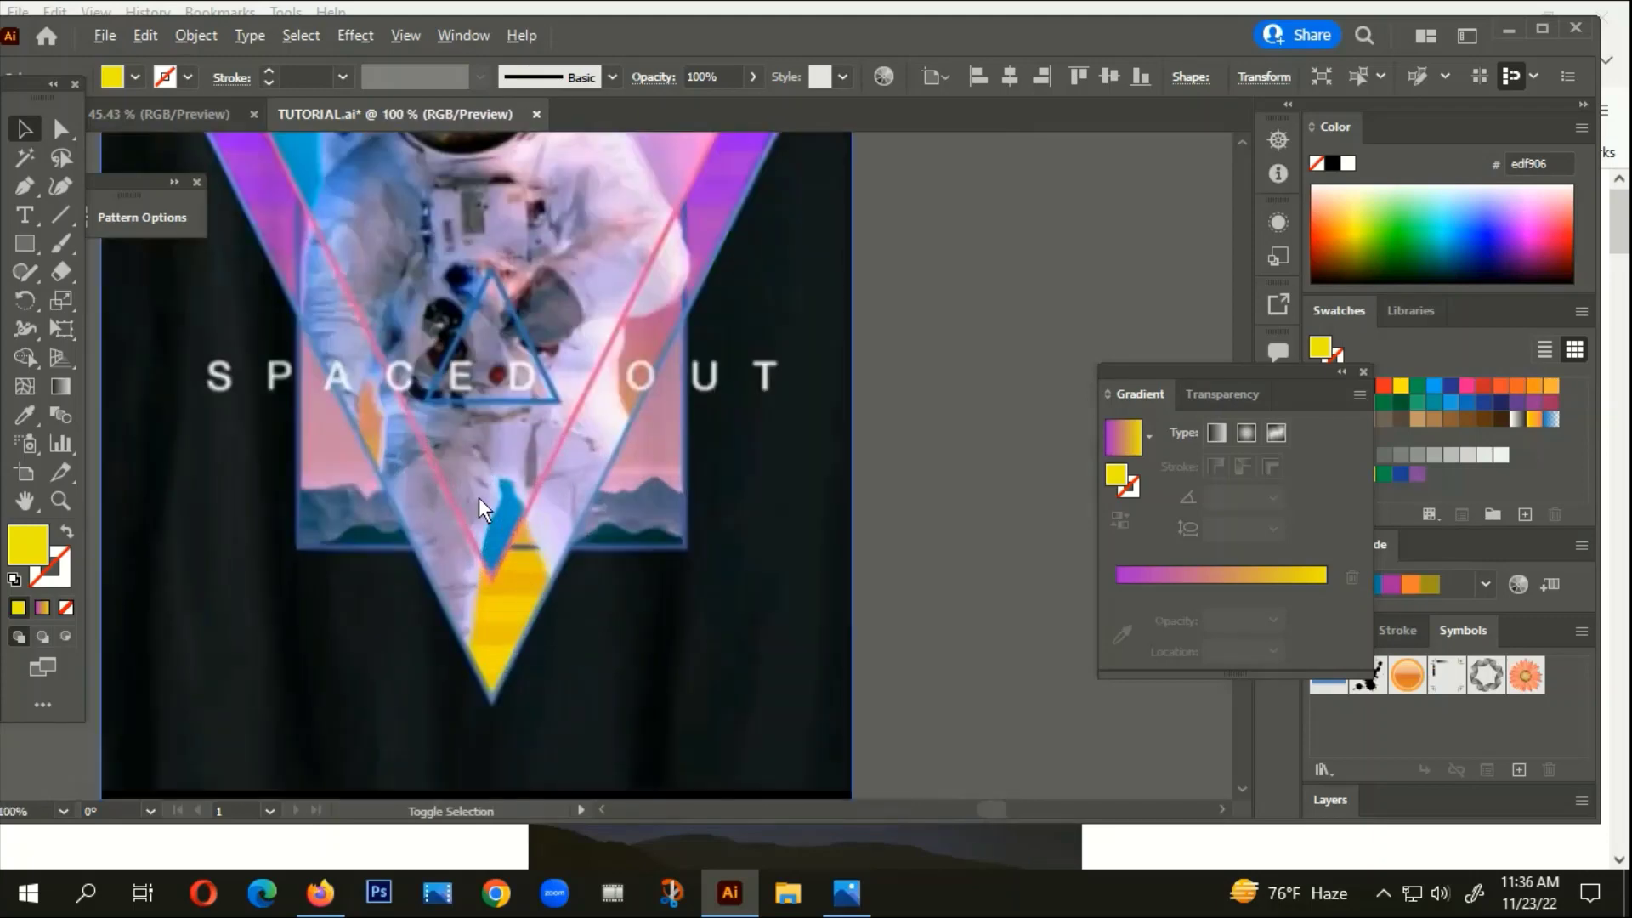
scroll(554, 571, "down", 4)
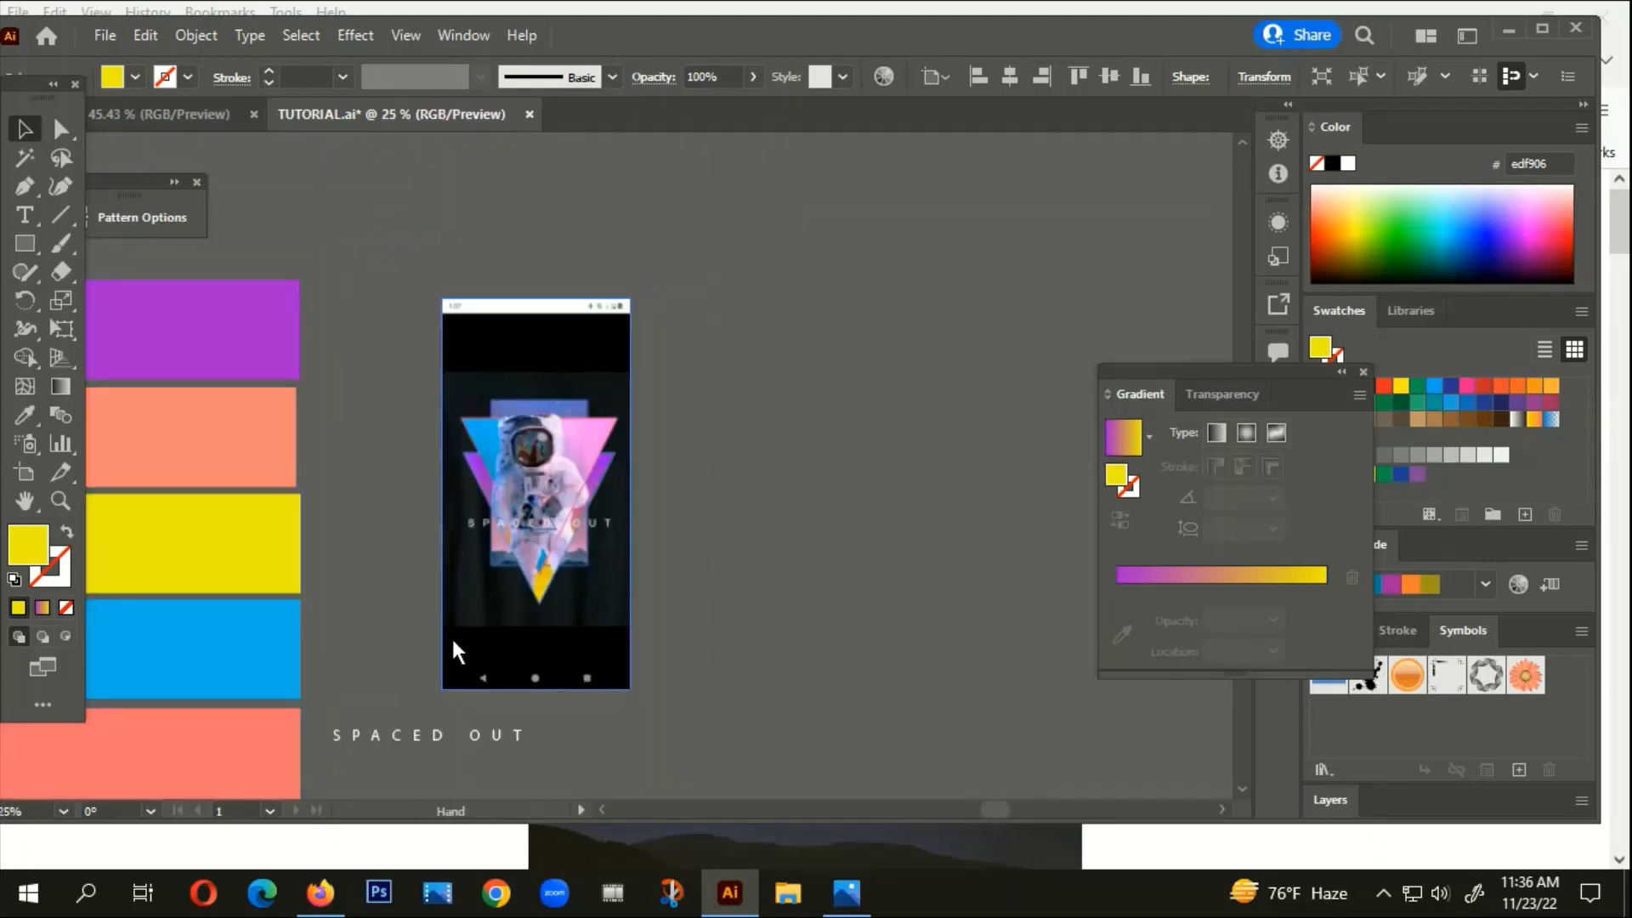
left_click_drag(451, 635, 873, 515)
left_click(309, 396)
left_click(231, 386)
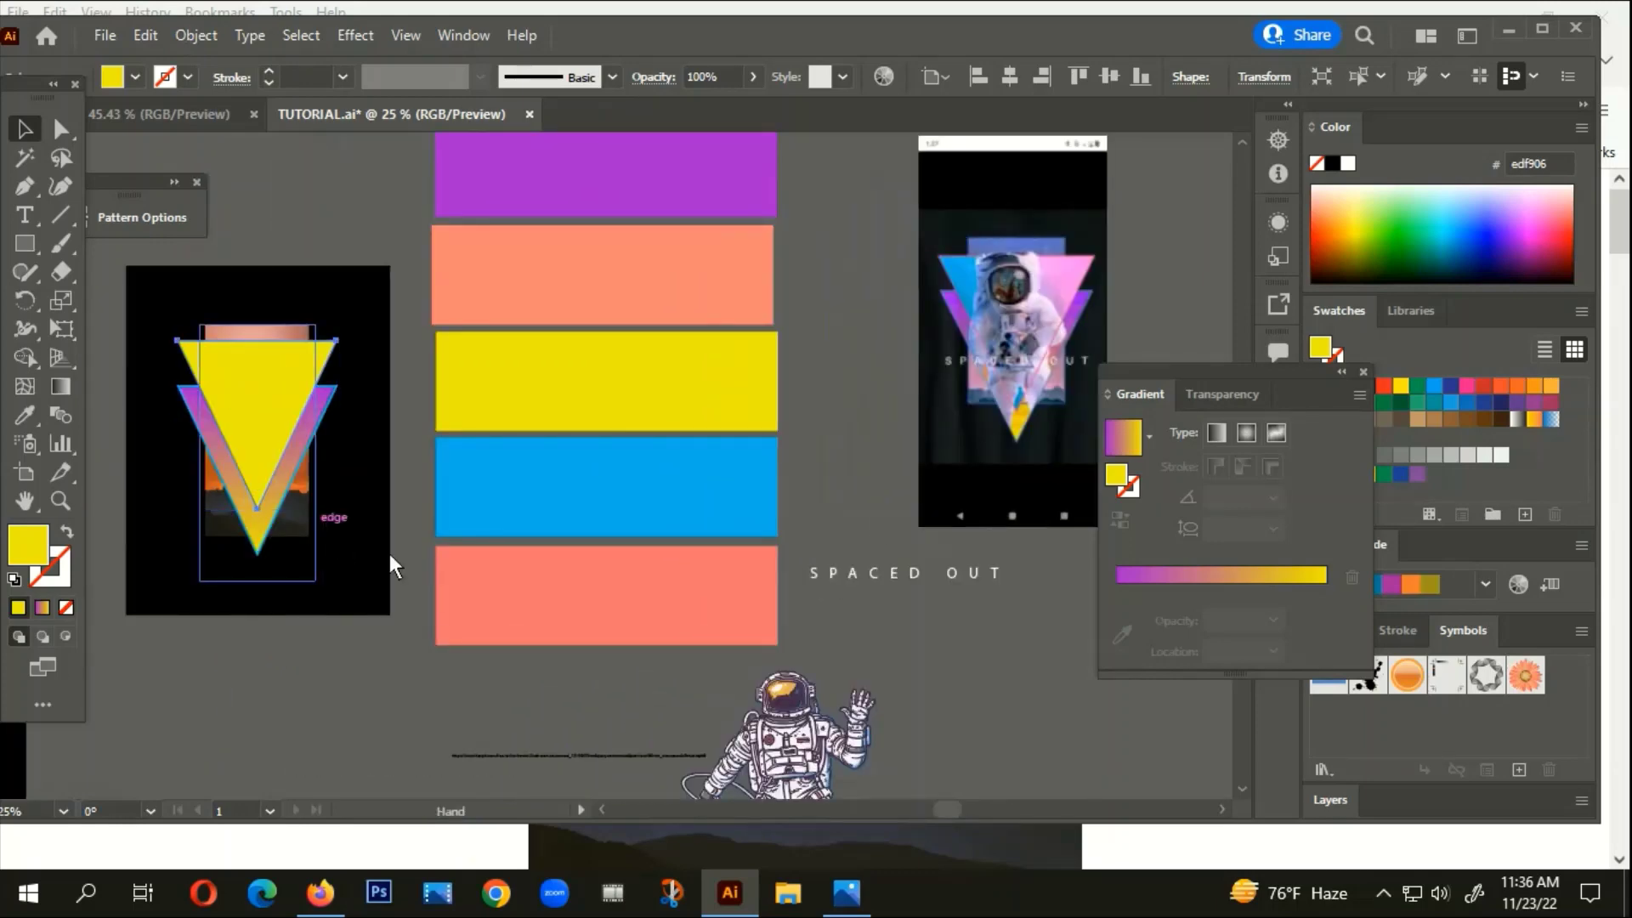
left_click_drag(390, 553, 299, 569)
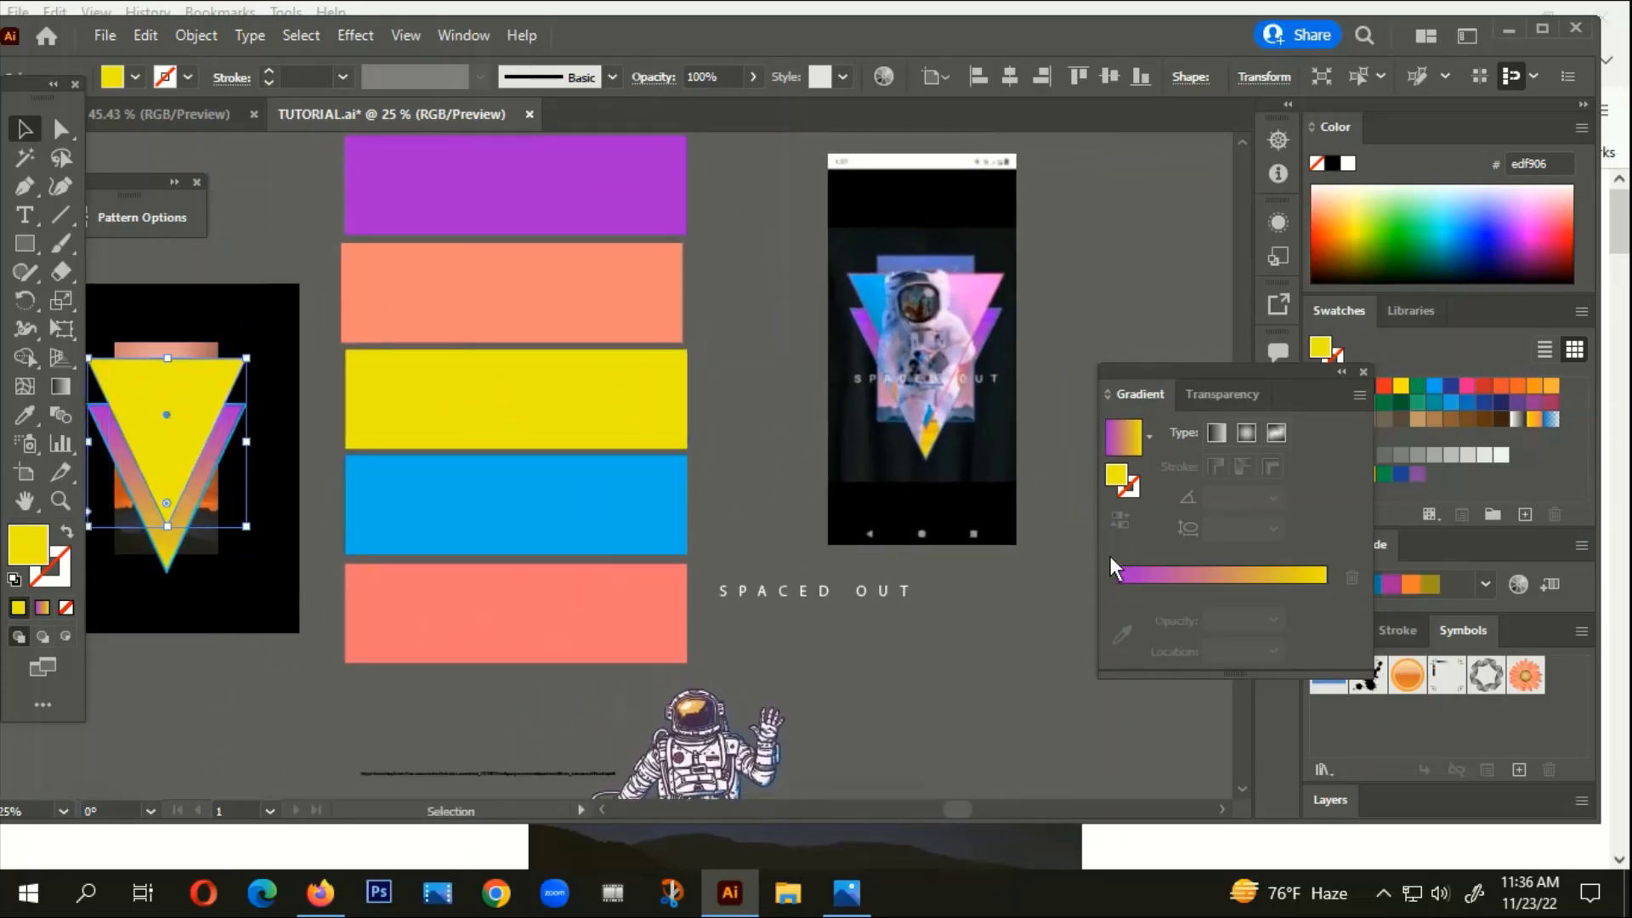
Fill the yellow triangle with a linear gradient from blue to salmon, sampling both colours from the colour bars
left_click(1171, 574)
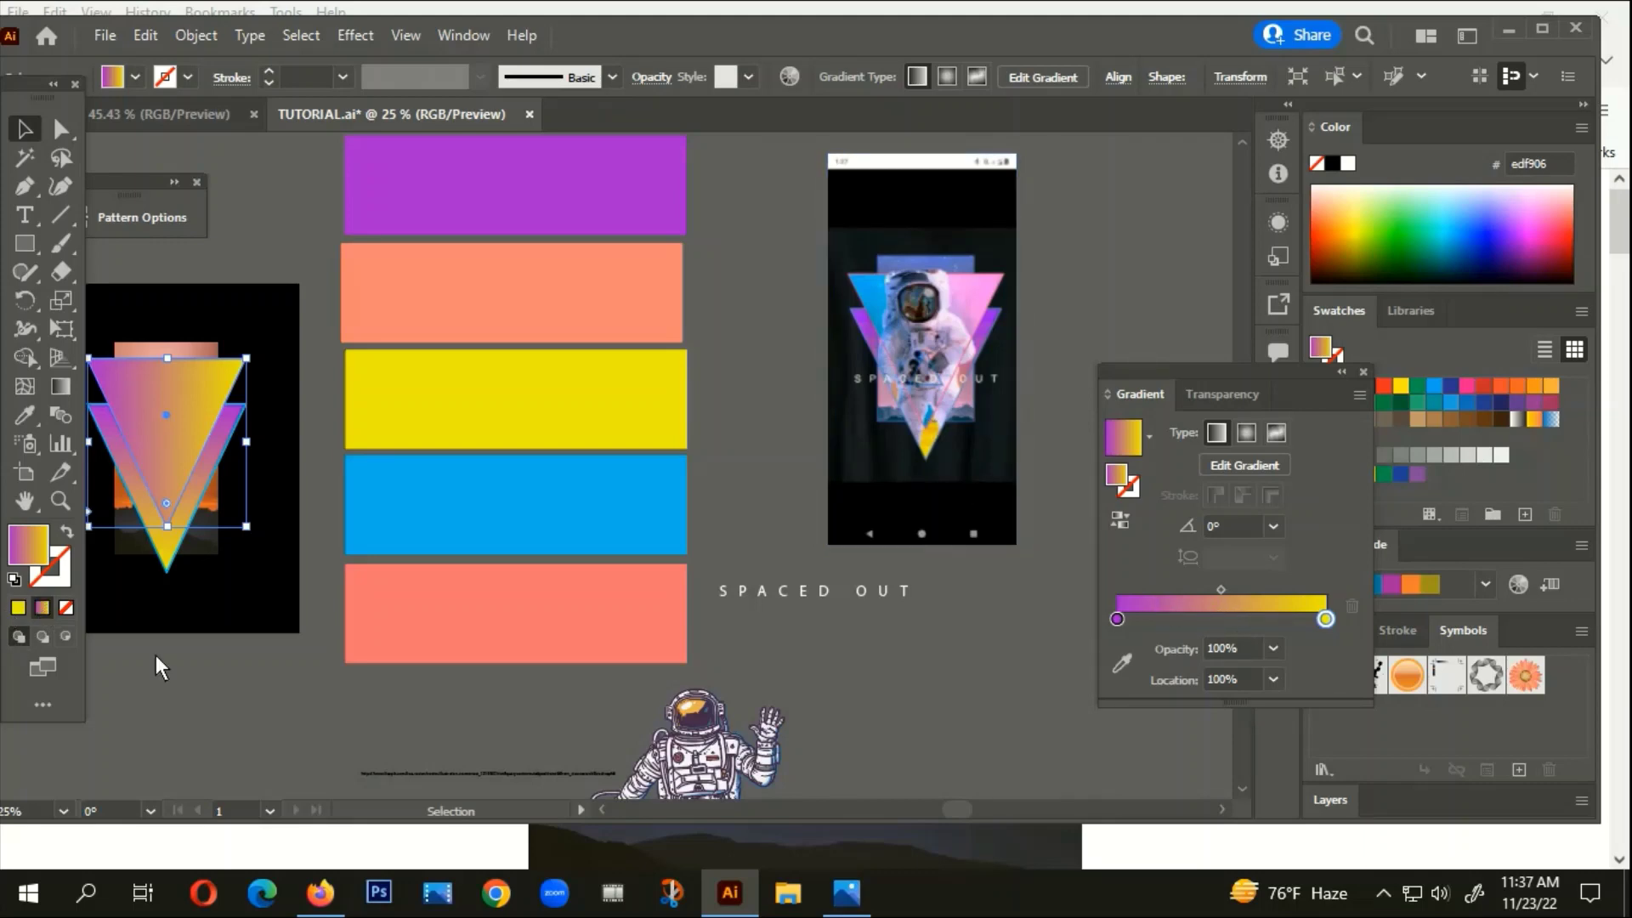
left_click(1116, 620)
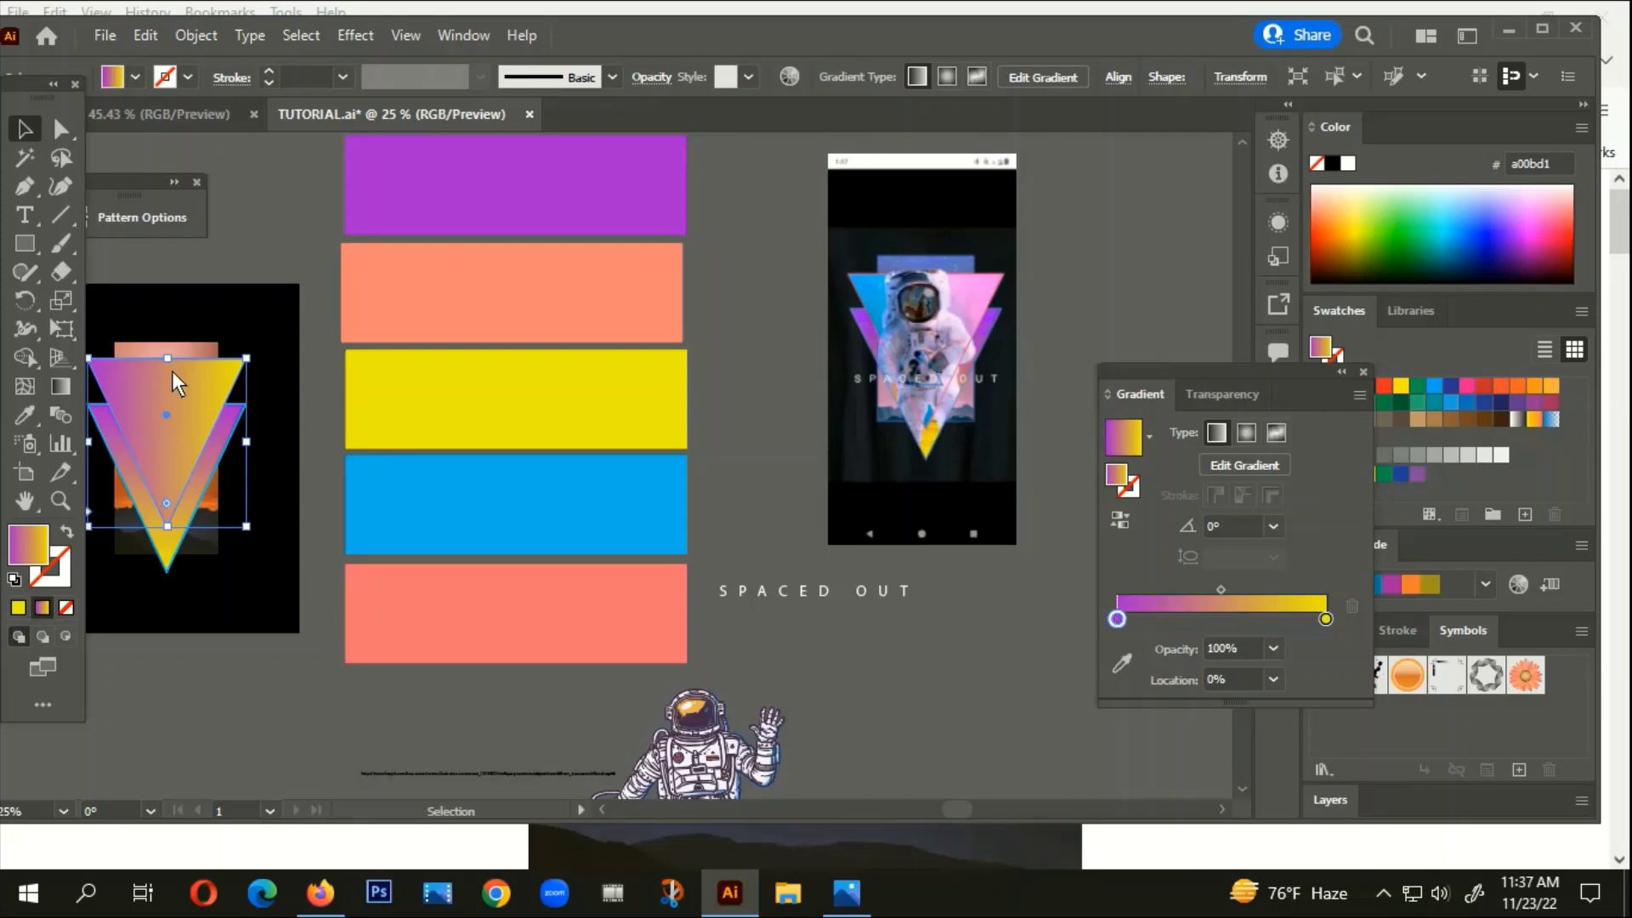
left_click(19, 420)
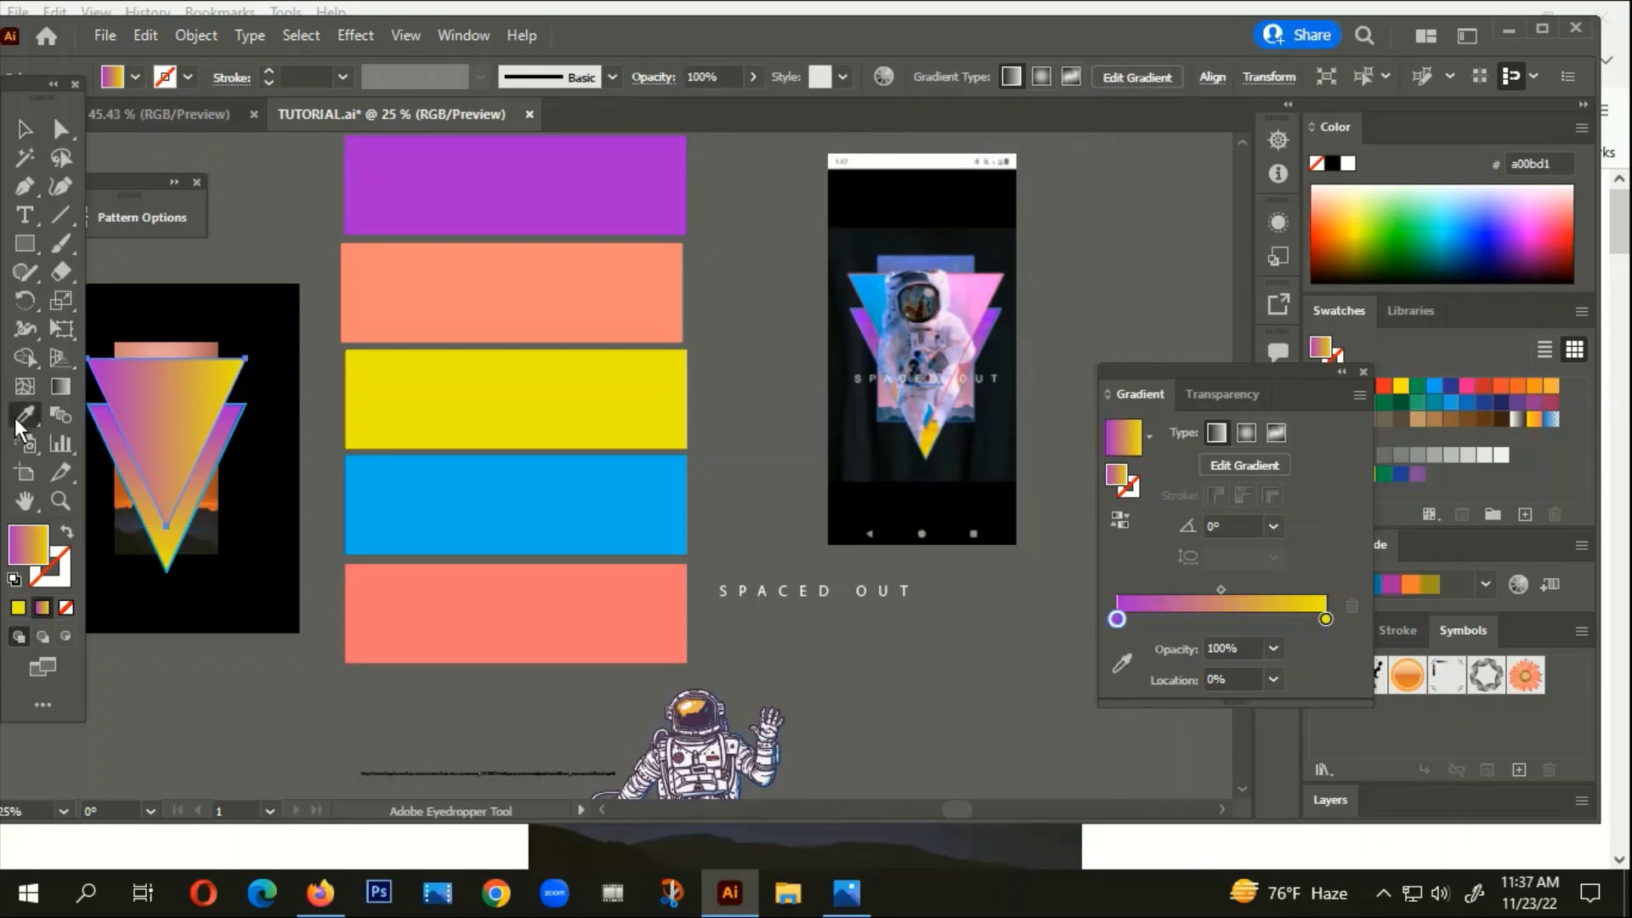
left_click(477, 515)
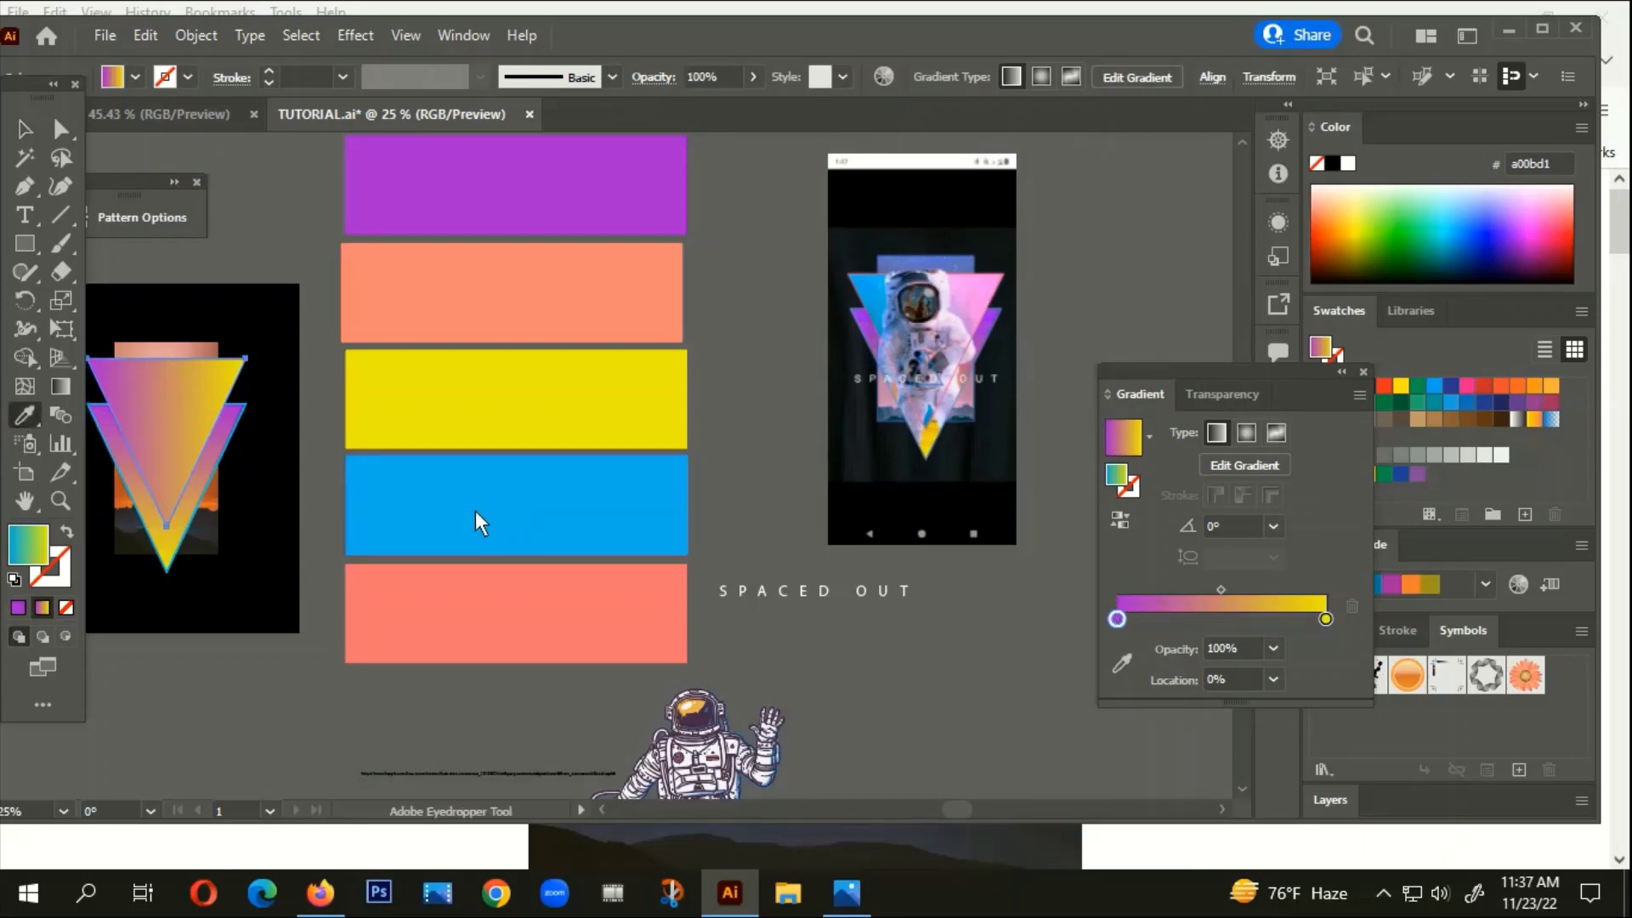
left_click(1326, 619)
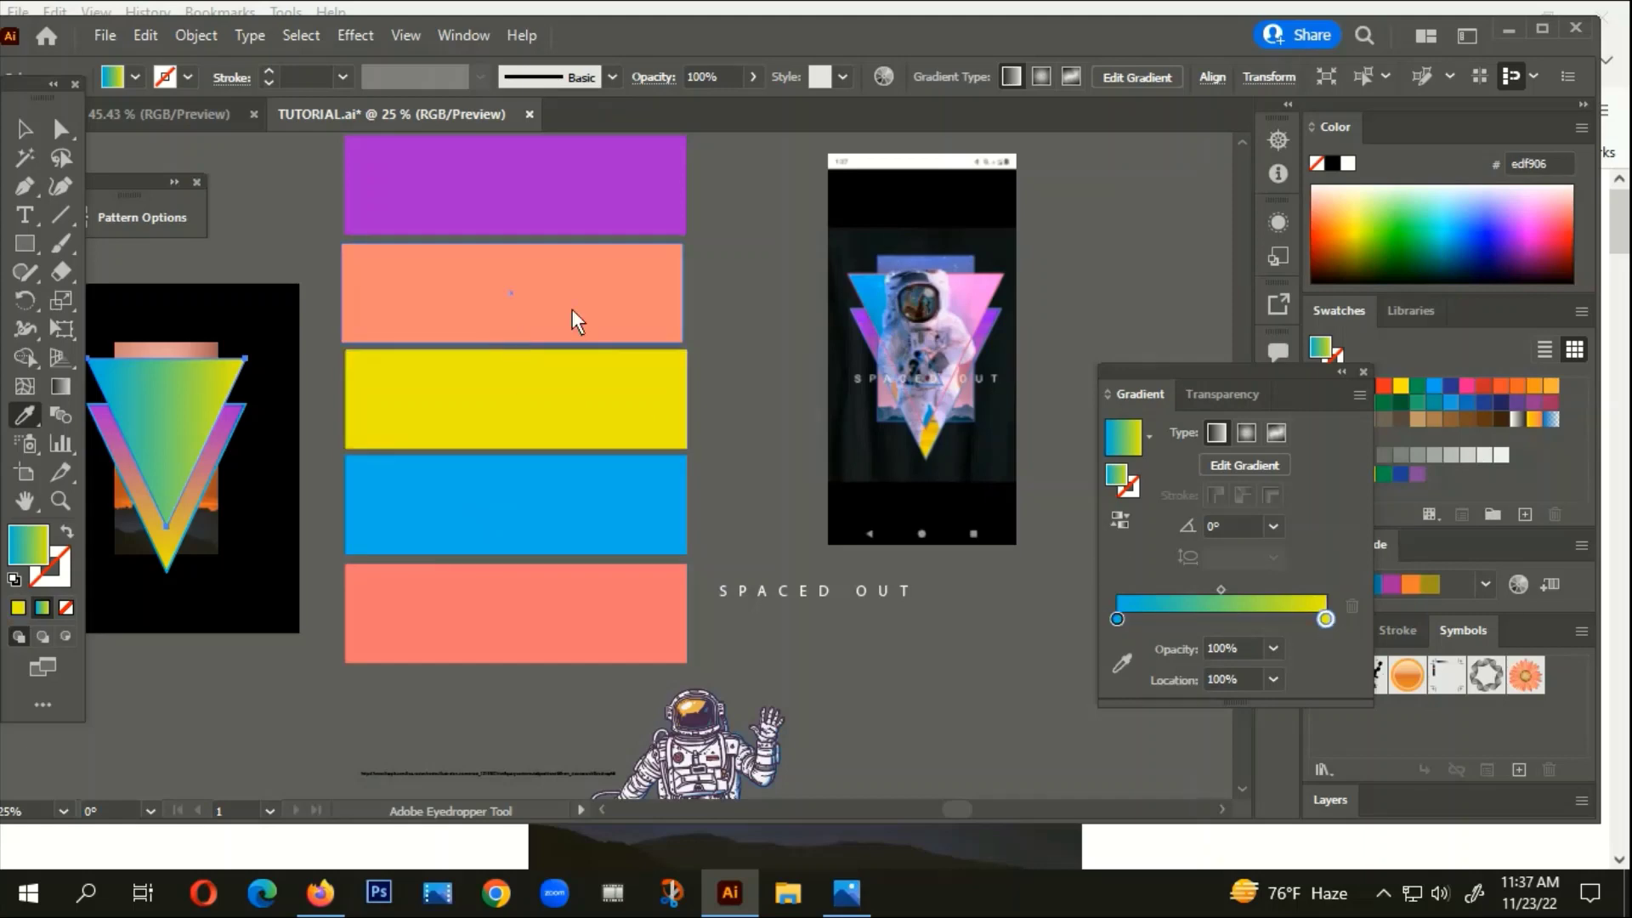
left_click(971, 289)
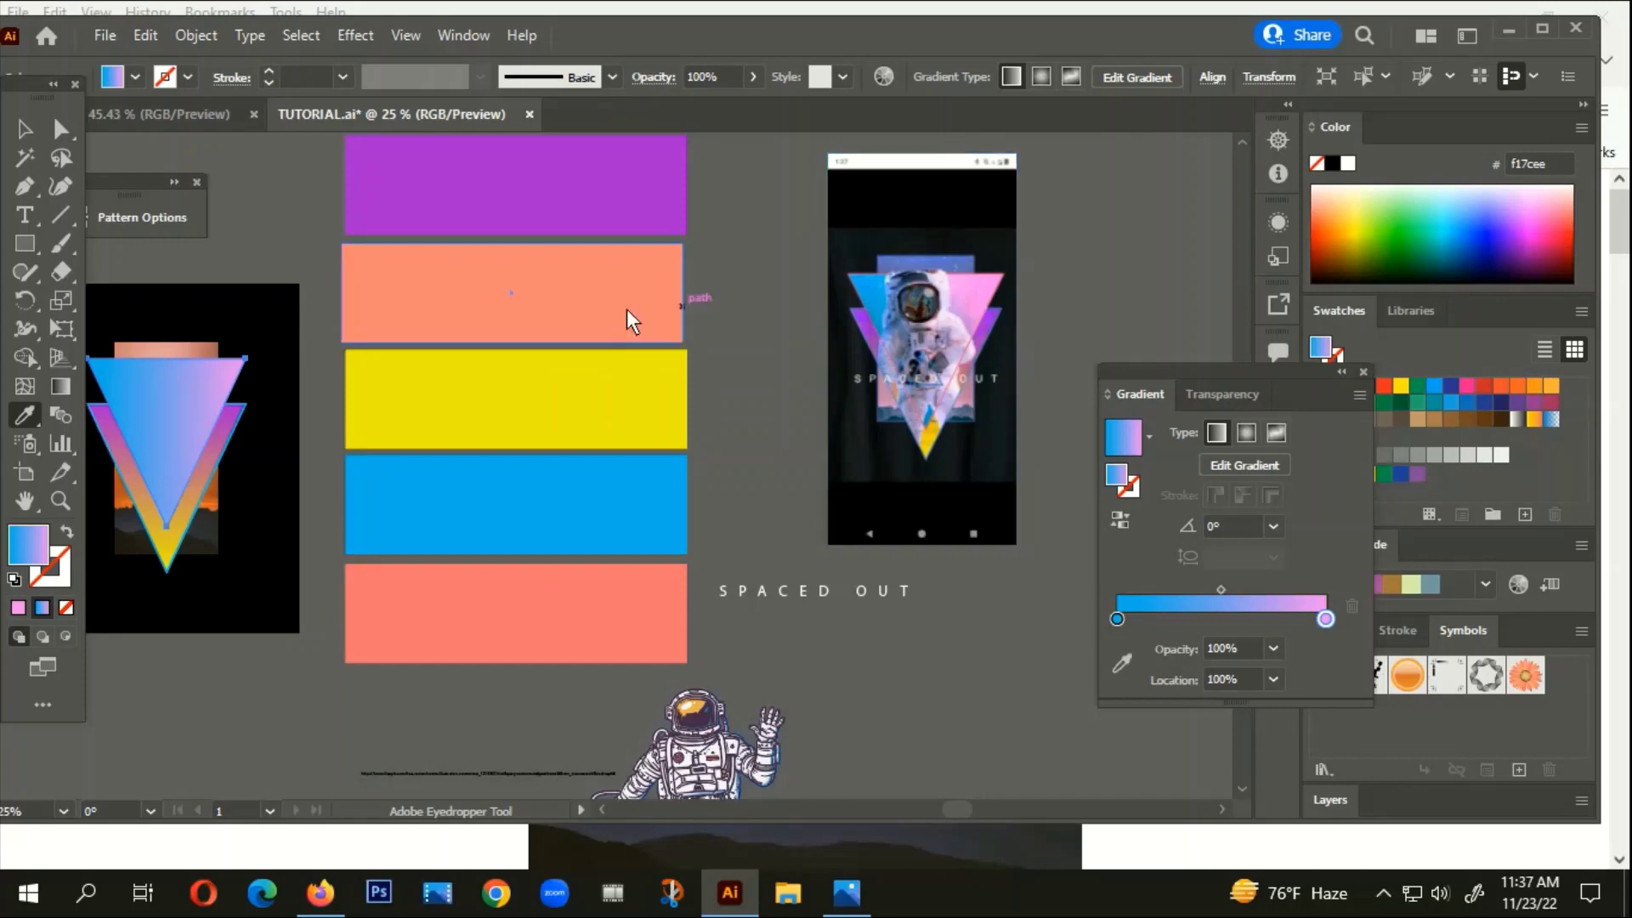
left_click(569, 302)
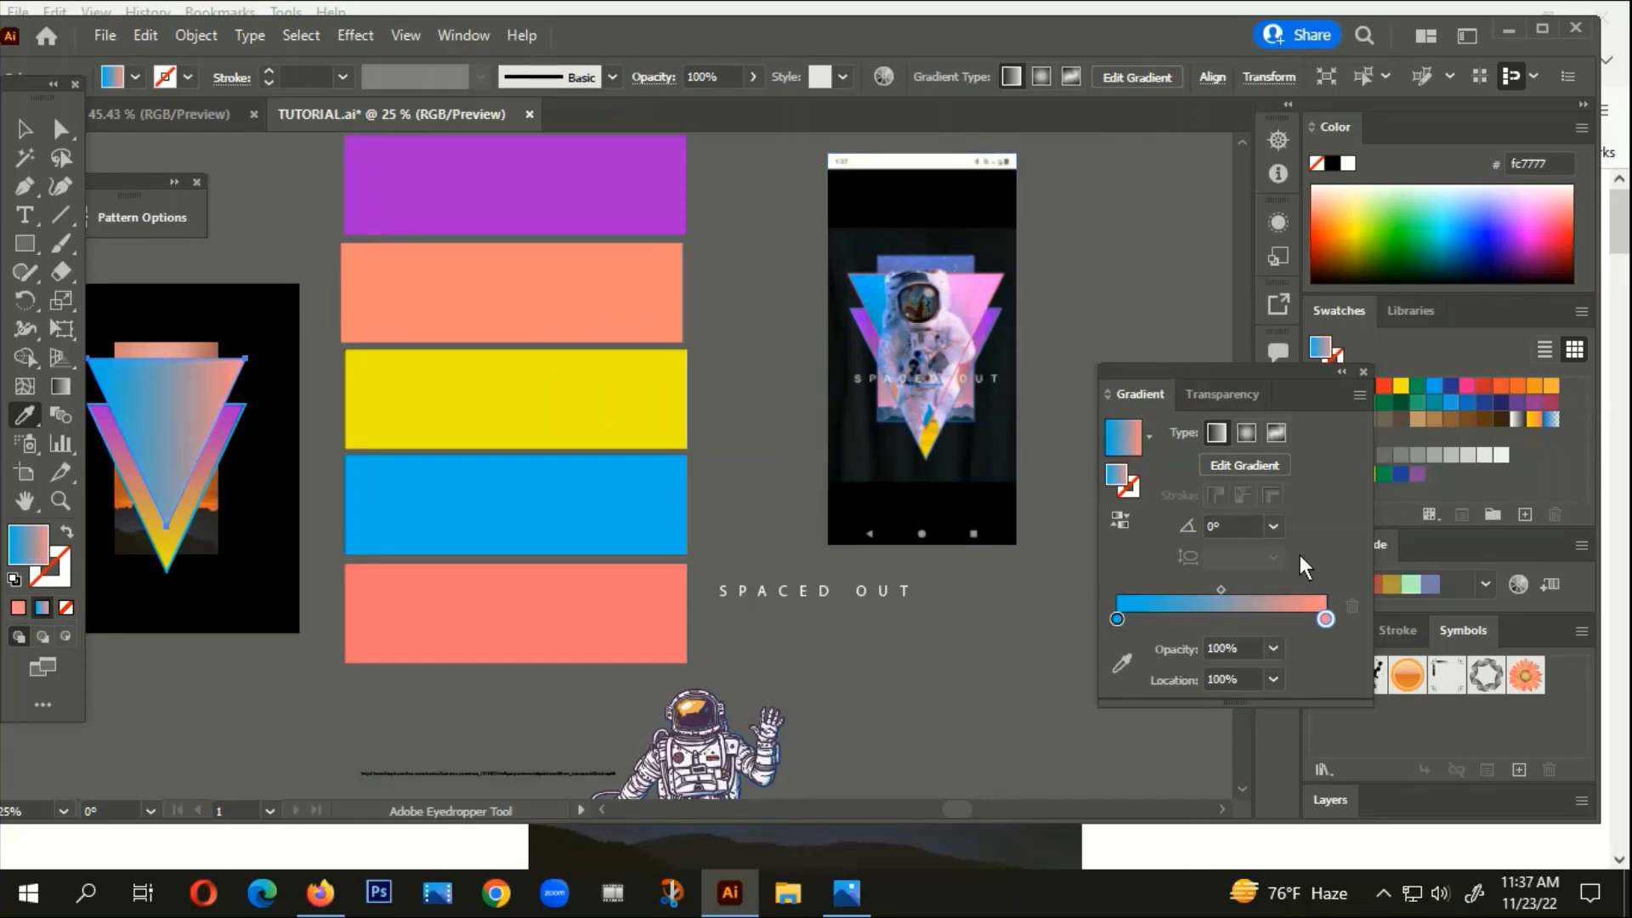
Add two intermediate stops to the front triangle's gradient at about 52% and 79%, and deselect the triangle
left_click_drag(1170, 620, 1225, 619)
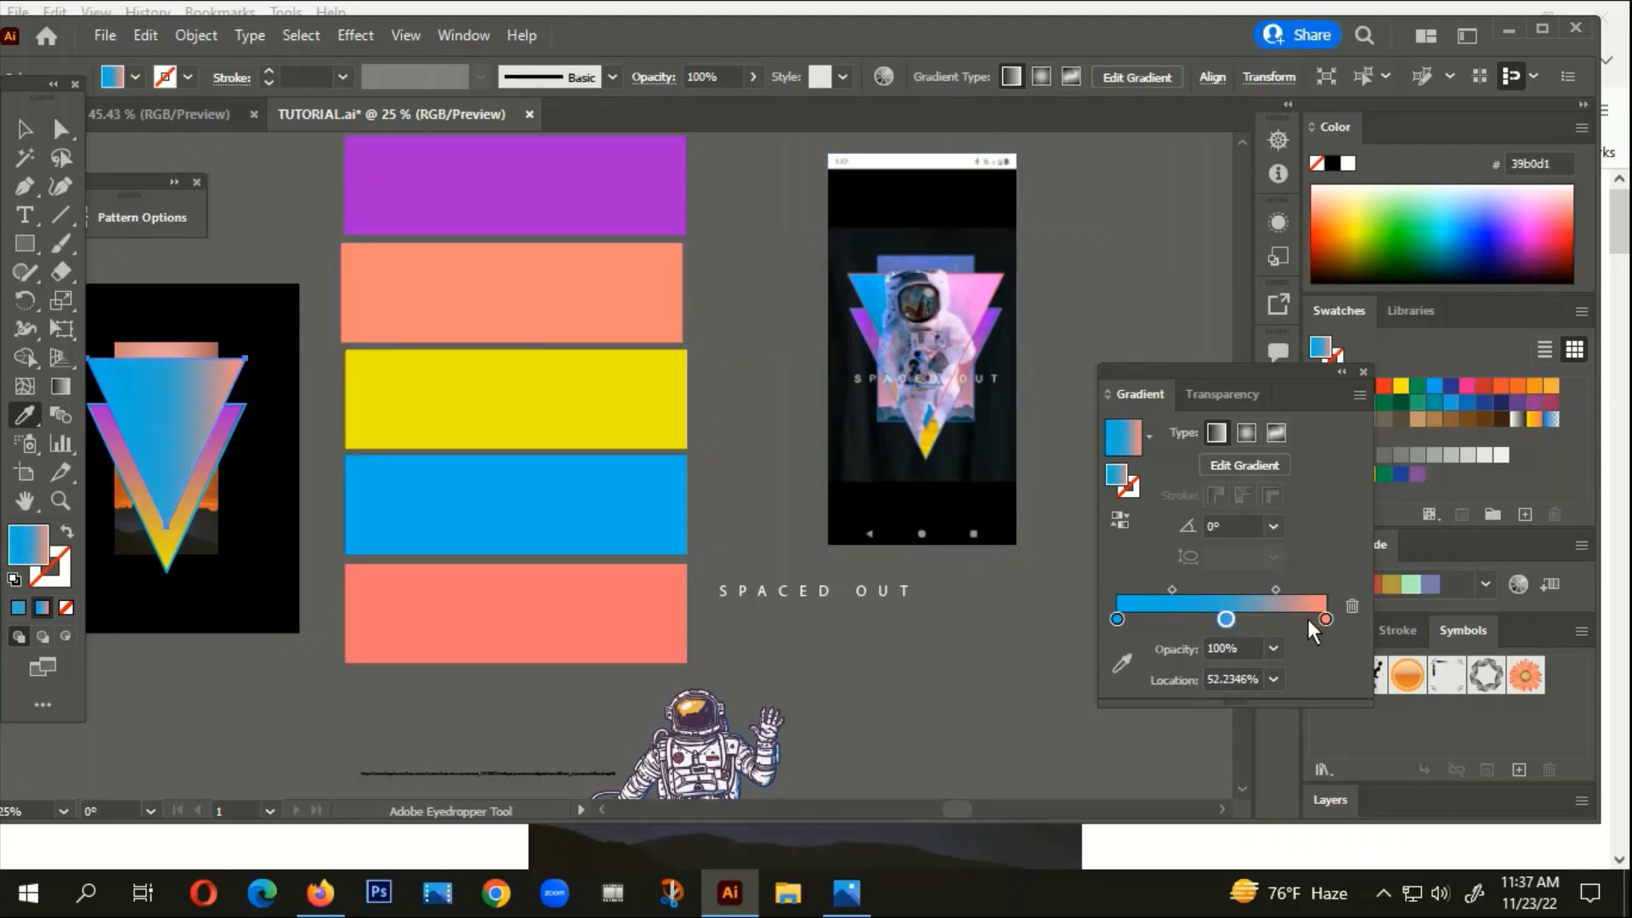
left_click_drag(1291, 619, 1283, 619)
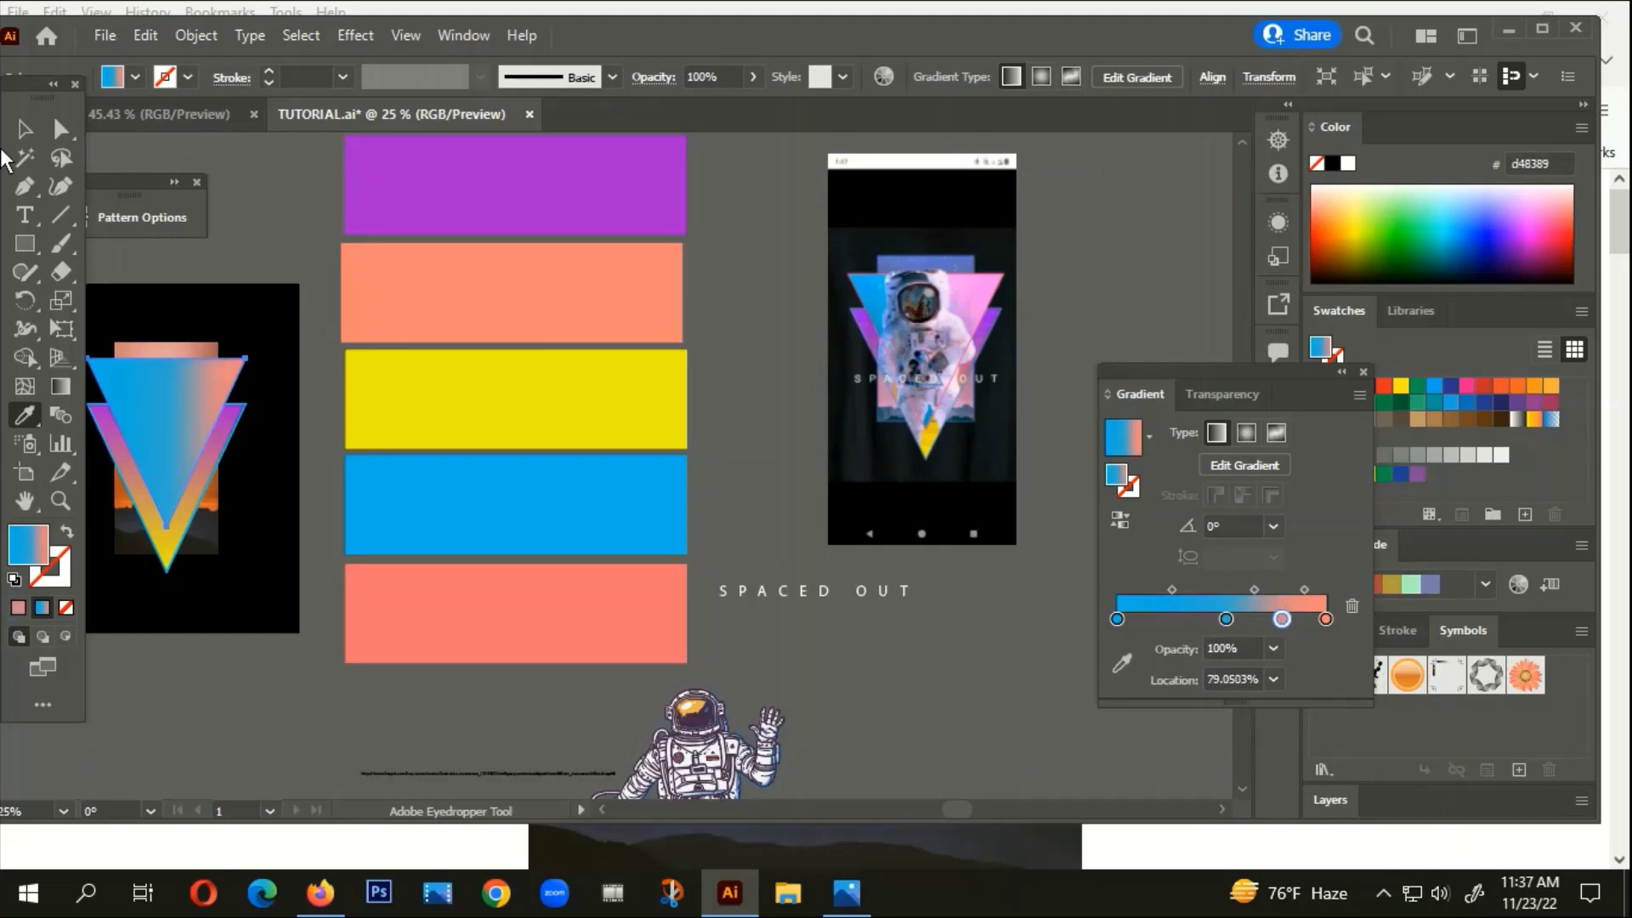
left_click(26, 130)
left_click(175, 224)
key("space")
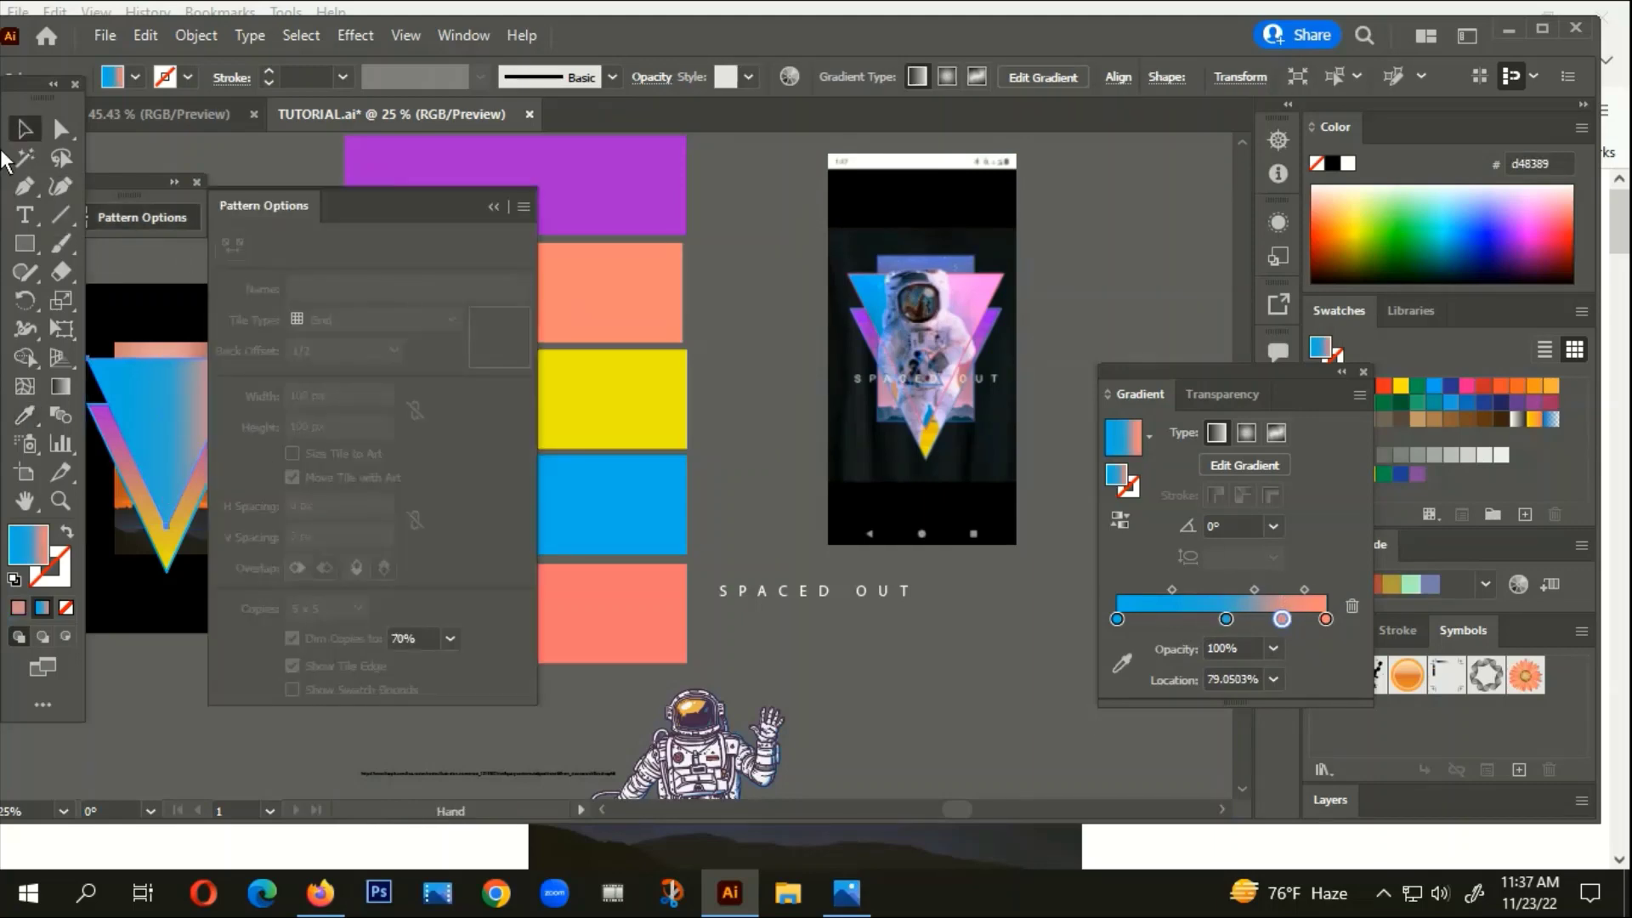
left_click(497, 207)
left_click_drag(452, 569, 600, 551)
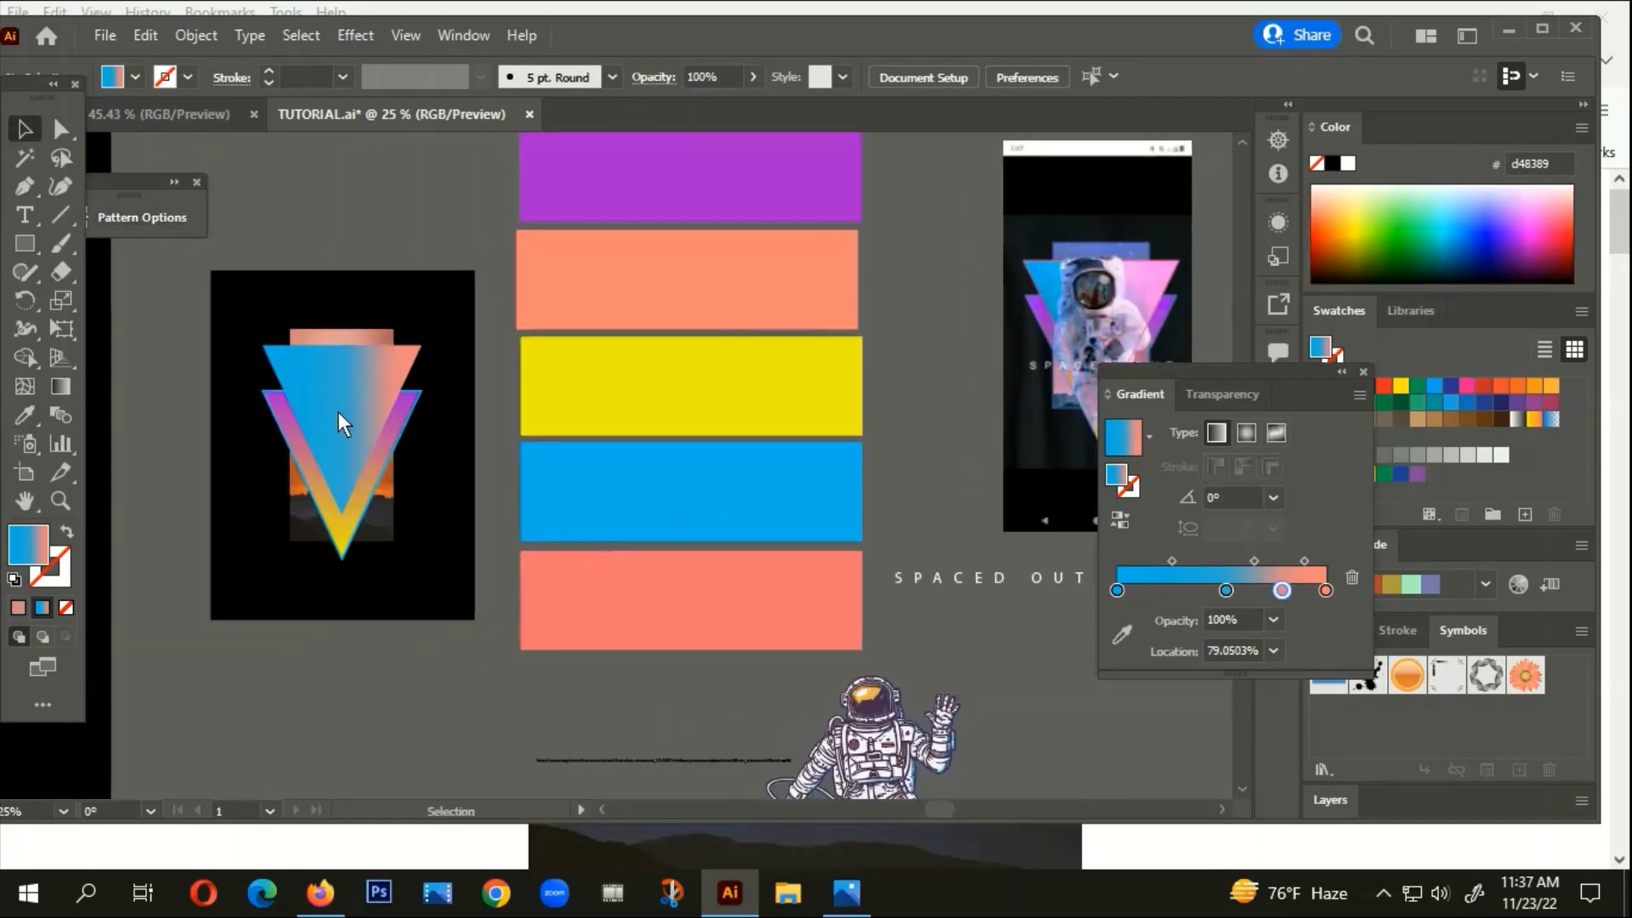
Duplicate the blue-salmon front triangle in place and give the copy a salmon stroke without fill, sampling the bottom colour bar
scroll(1134, 316, "up", 4)
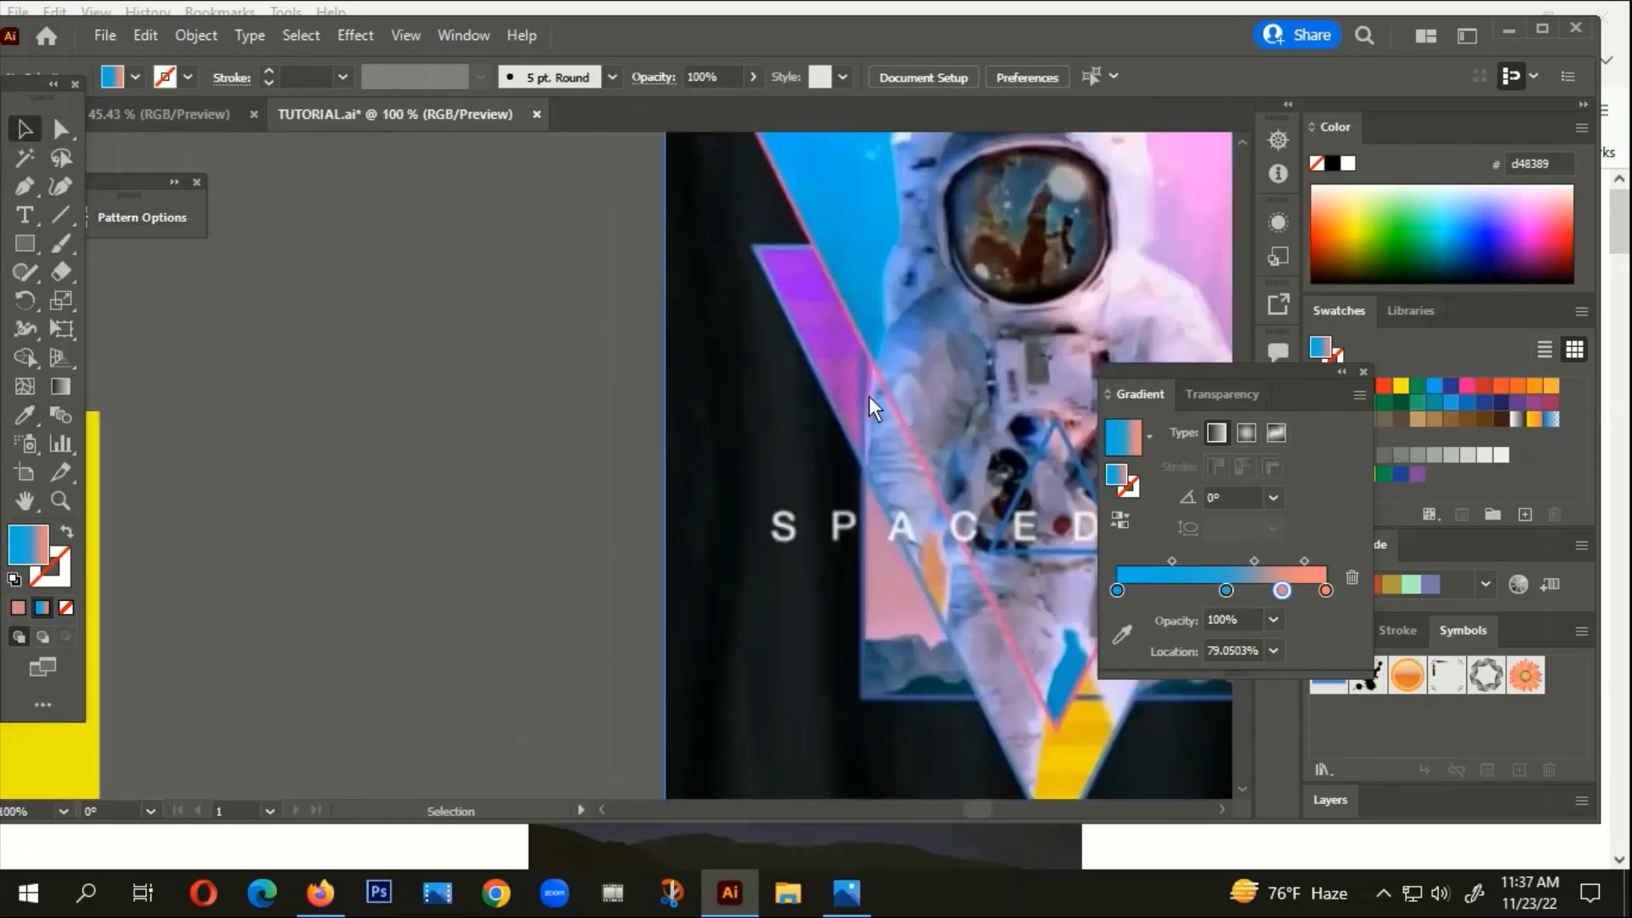
scroll(910, 425, "down", 4)
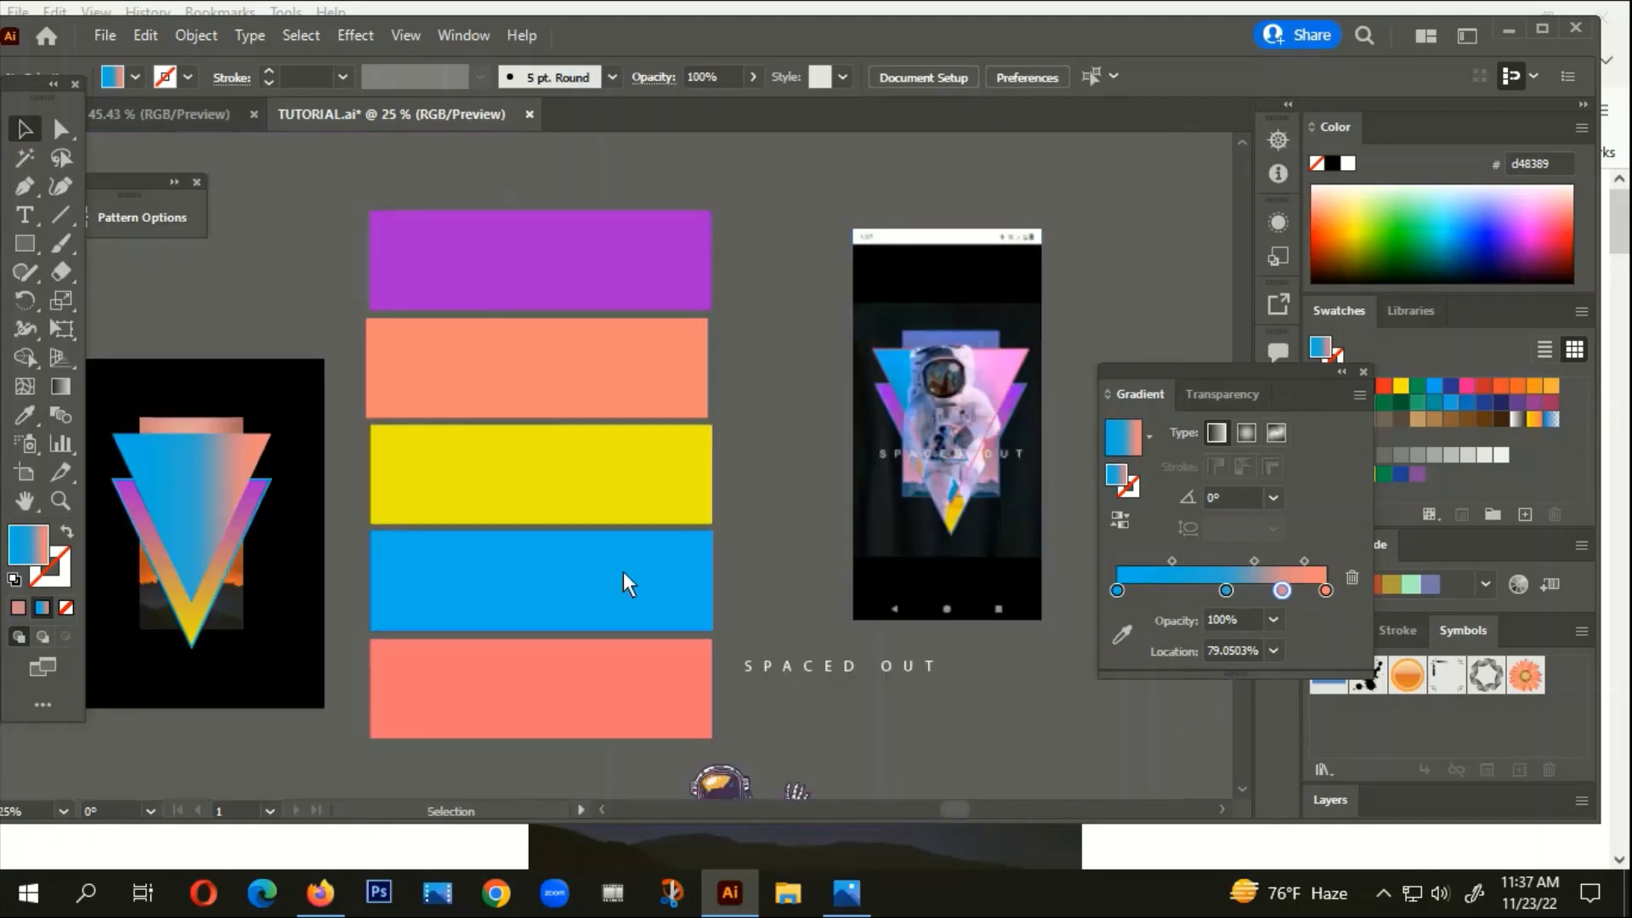
scroll(646, 574, "left", 2)
left_click(374, 447)
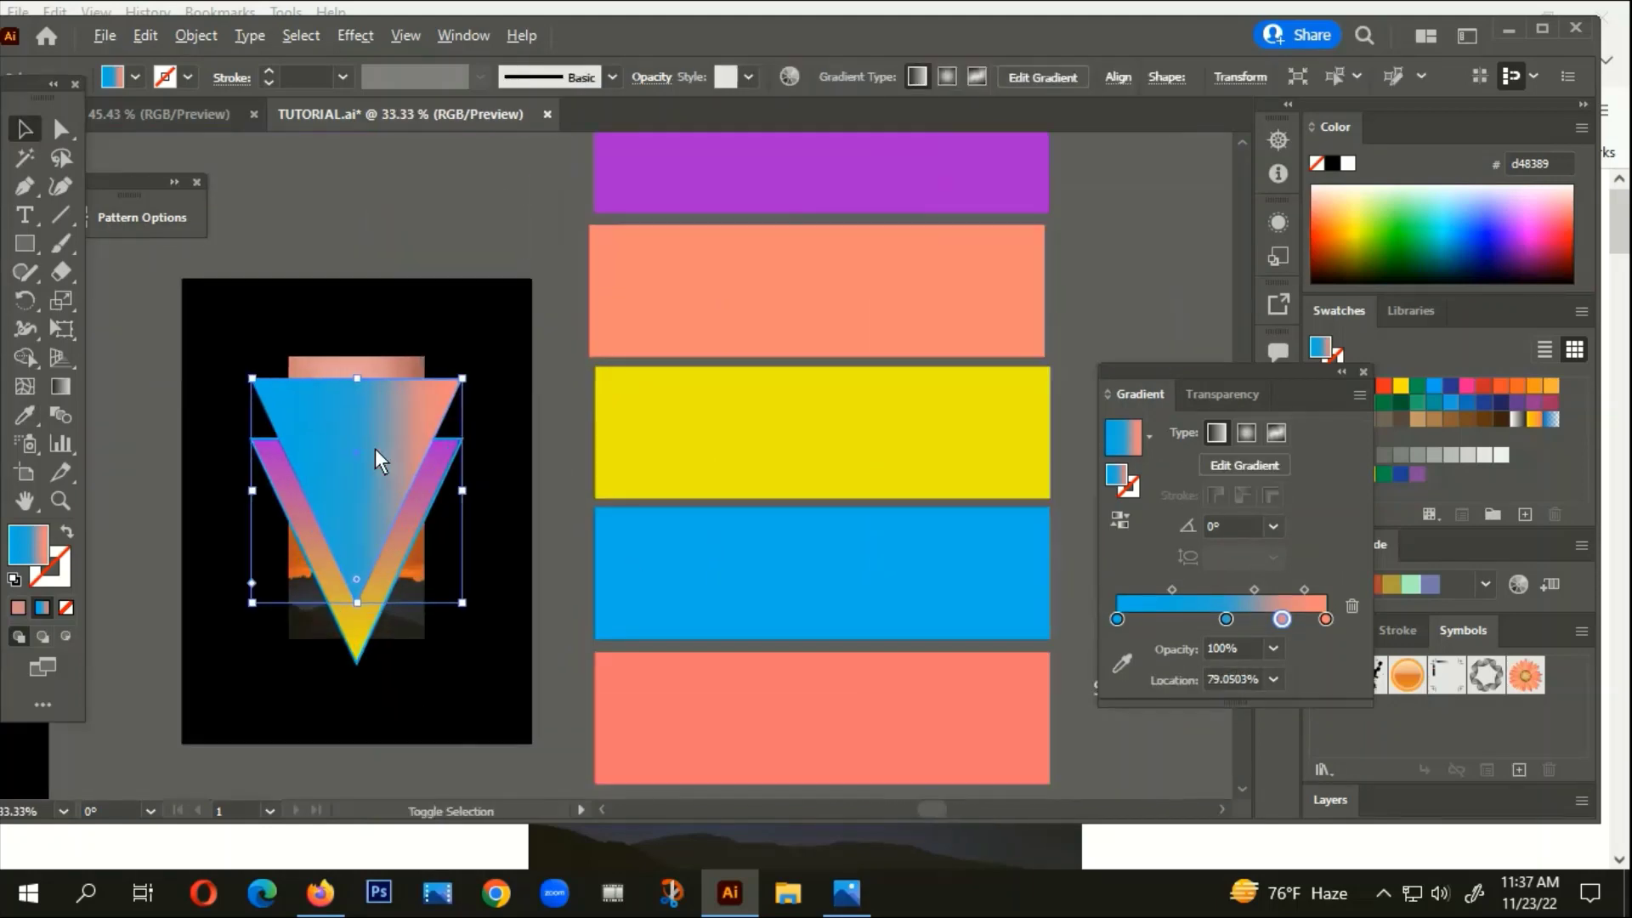
scroll(375, 447, "up", 1)
key("v")
key("i")
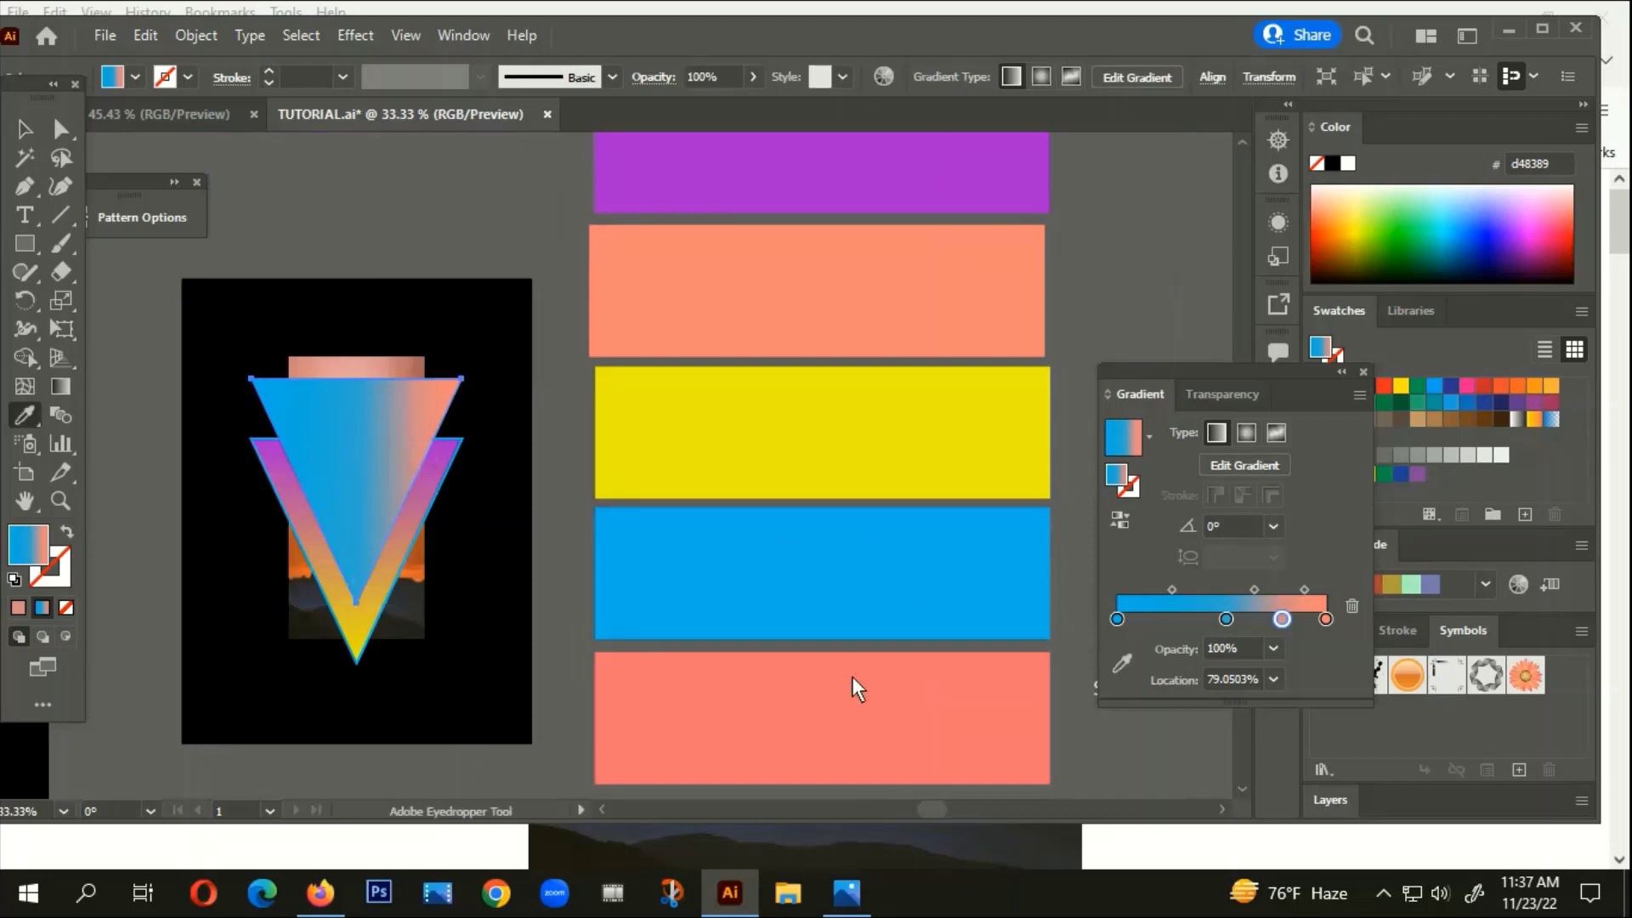
left_click(851, 676)
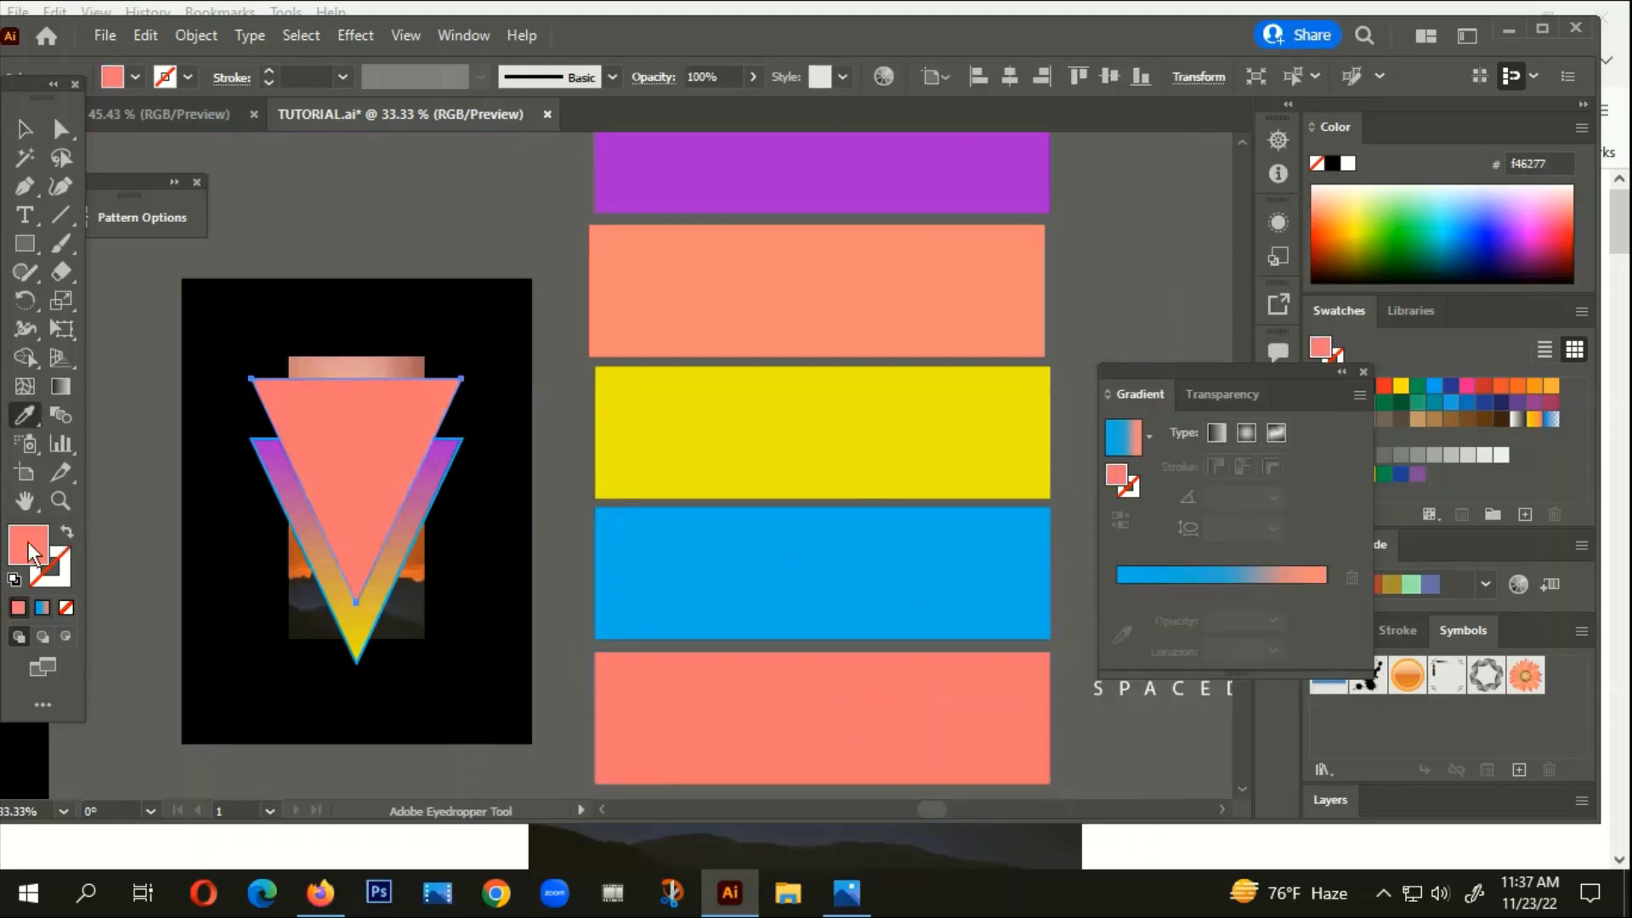
left_click(66, 533)
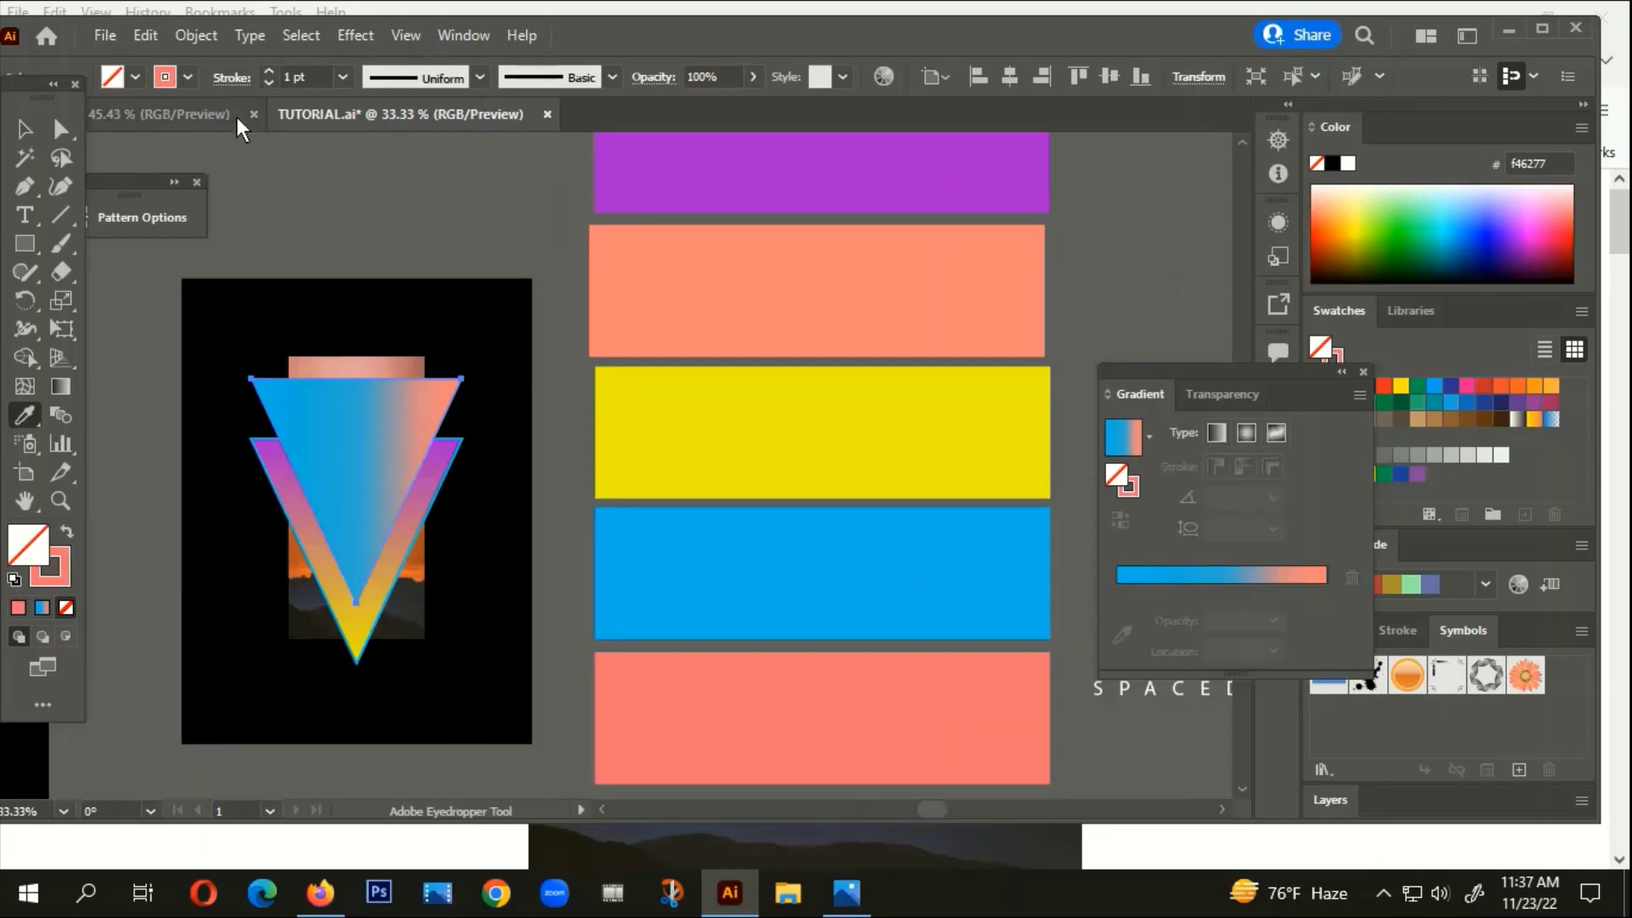
Set the salmon outline's stroke weight to 5 pt and deselect the triangle
triple_click(265, 69)
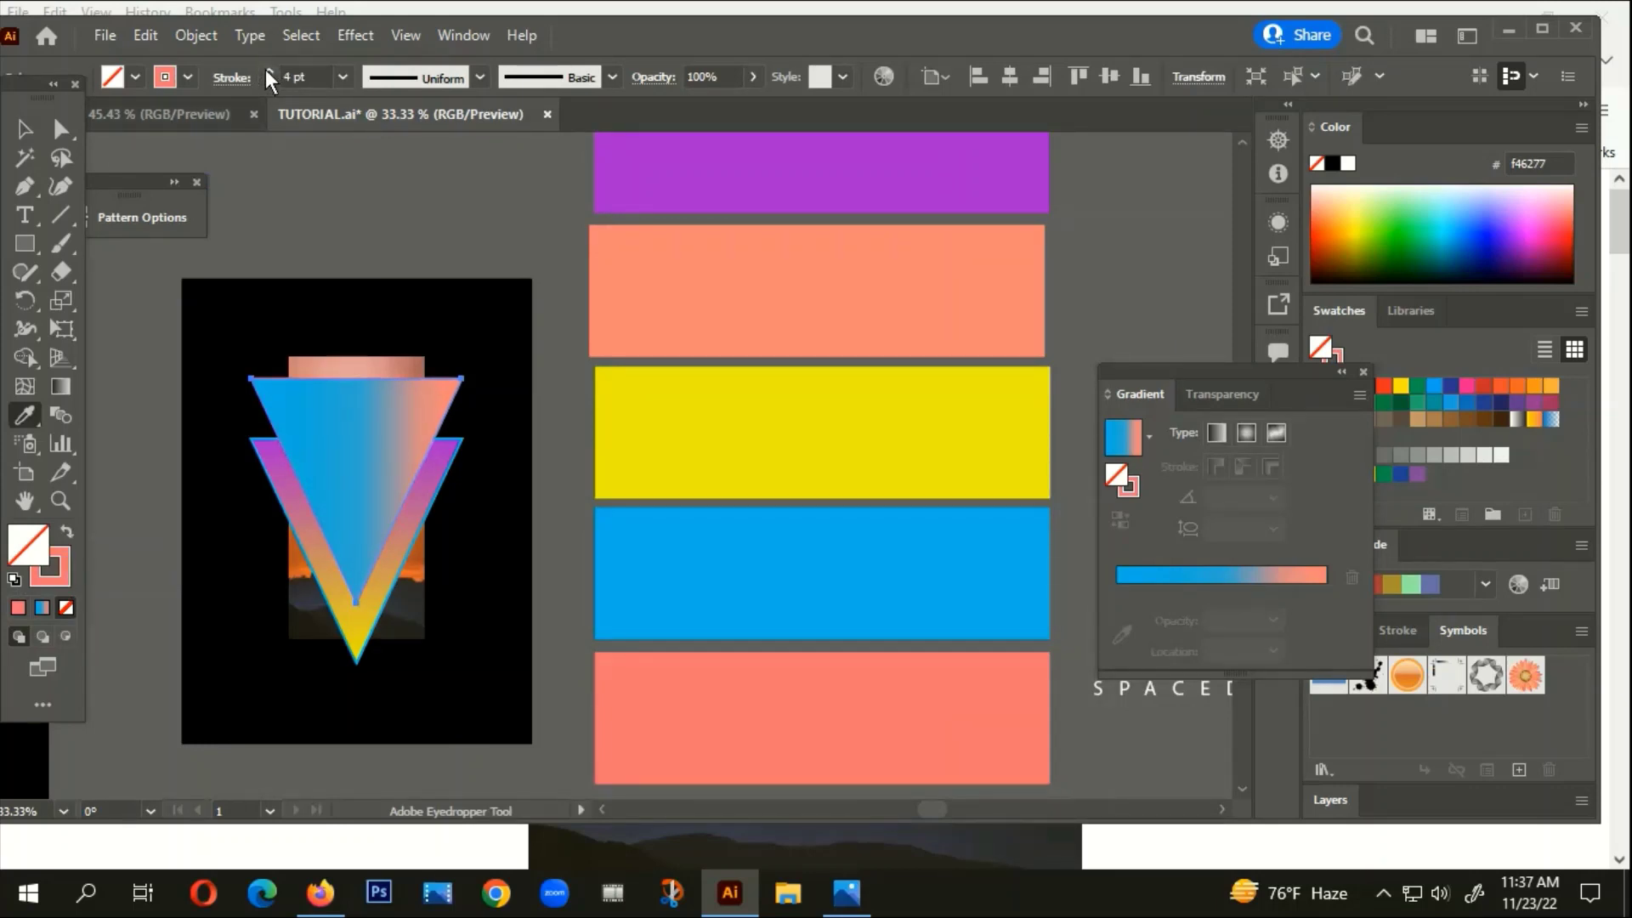
left_click(265, 69)
left_click(26, 129)
left_click(181, 167)
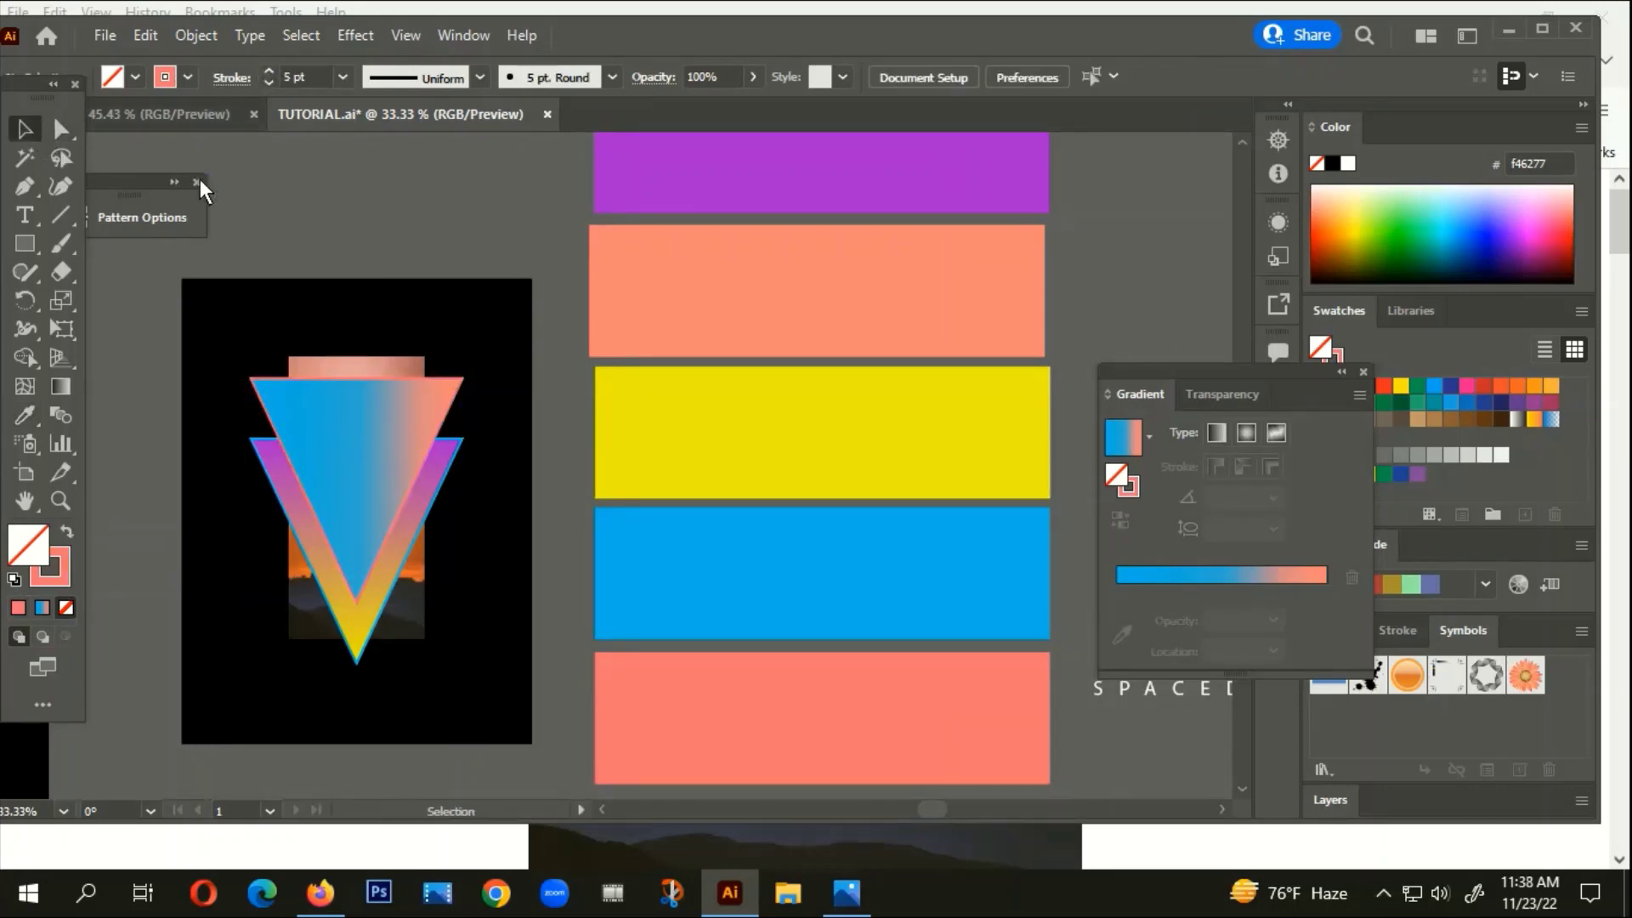
Copy the link text beside the astronaut and open that Freepik "Vector illustration cosmonaut" page in Firefox
scroll(357, 566, "up", 3)
scroll(345, 558, "down", 3)
scroll(516, 549, "down", 2)
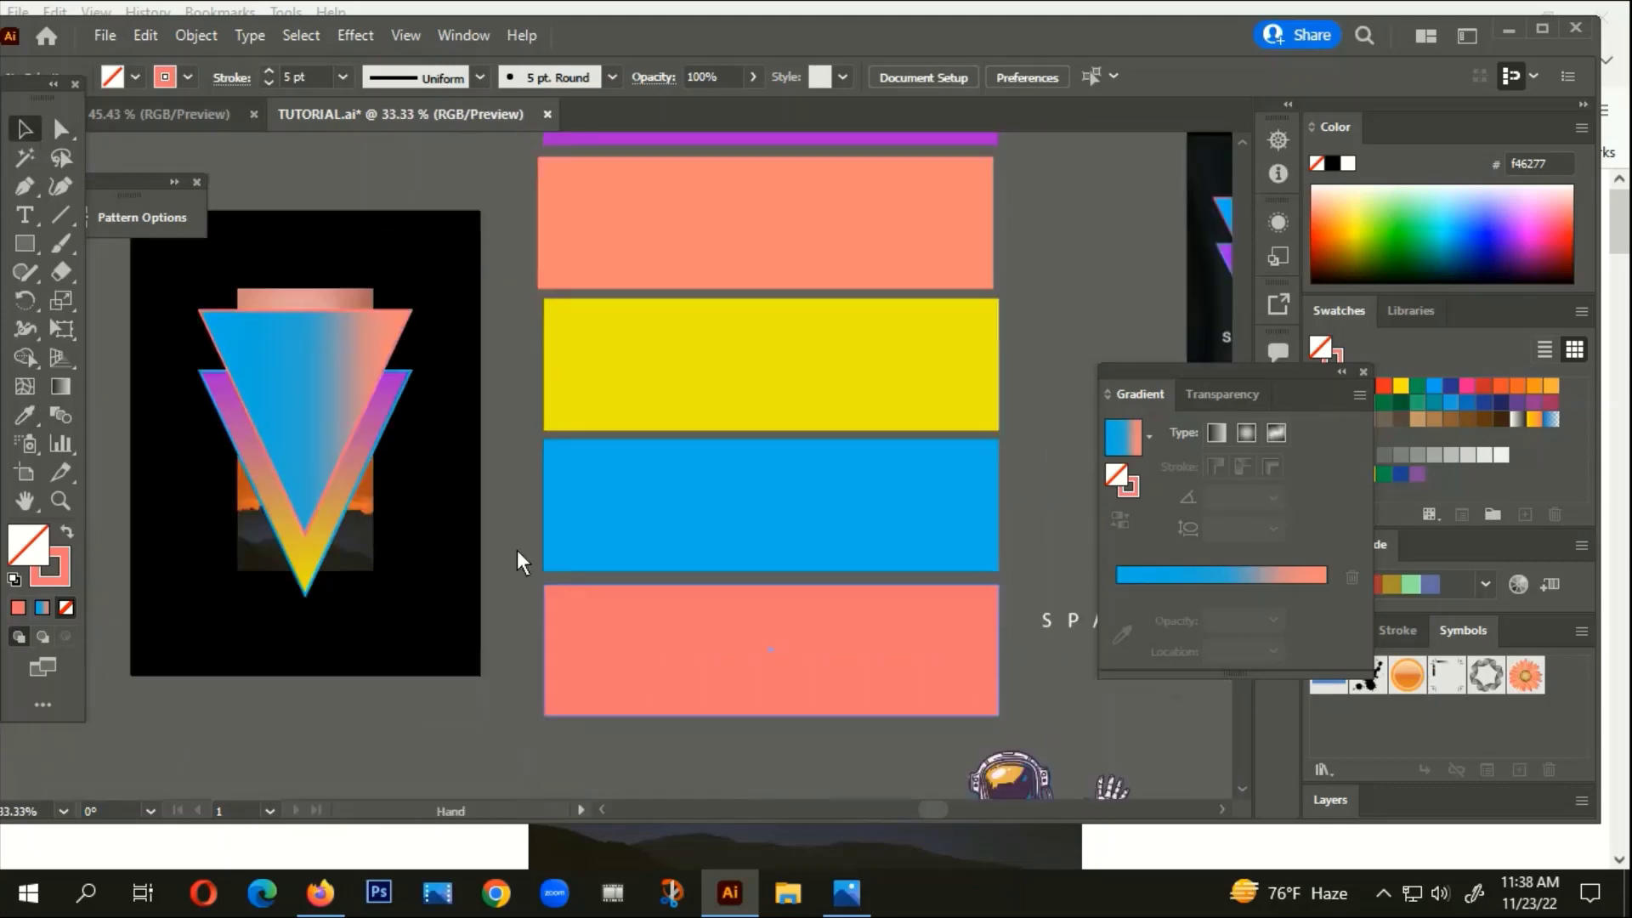
left_click_drag(517, 549, 496, 533)
scroll(497, 533, "down", 2)
left_click_drag(825, 659, 854, 579)
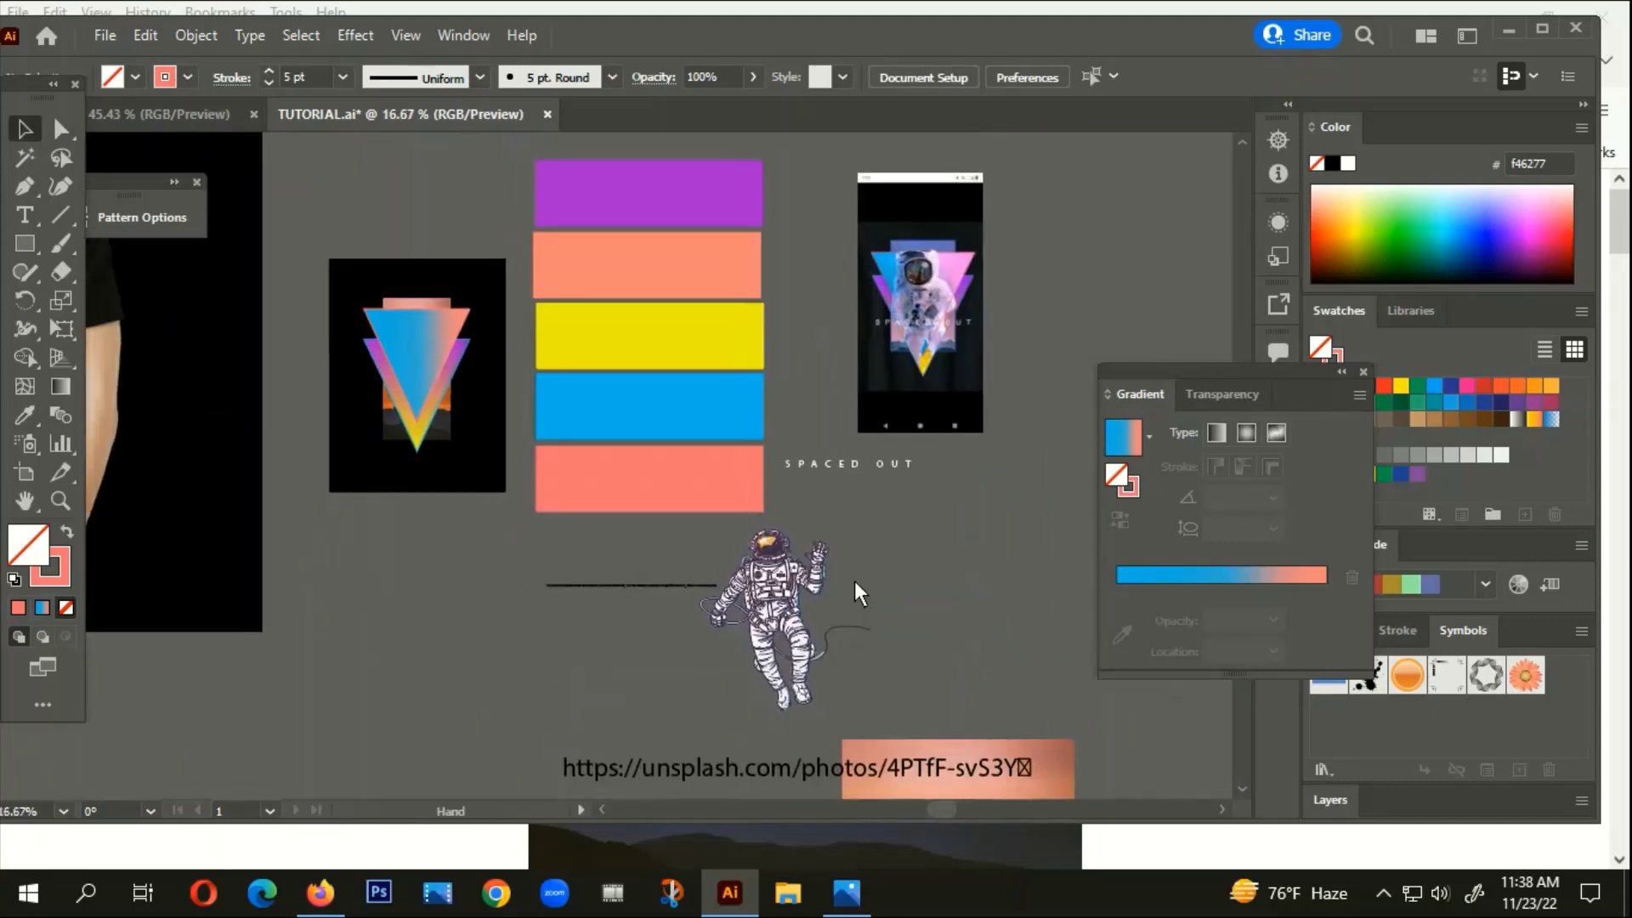
left_click(629, 587)
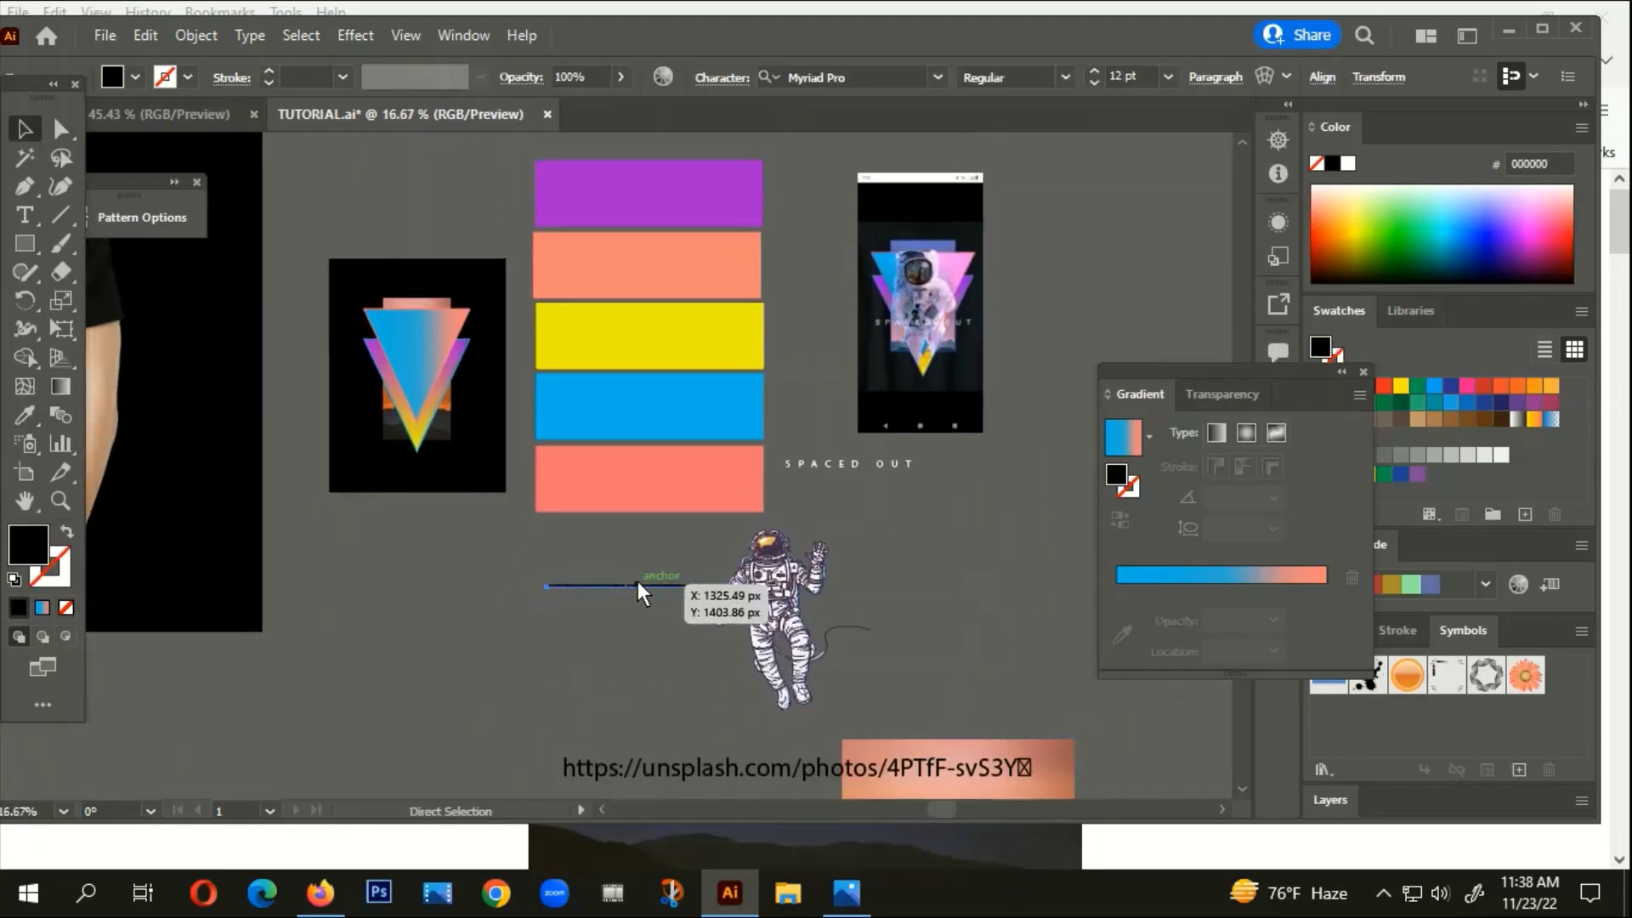
left_click(321, 892)
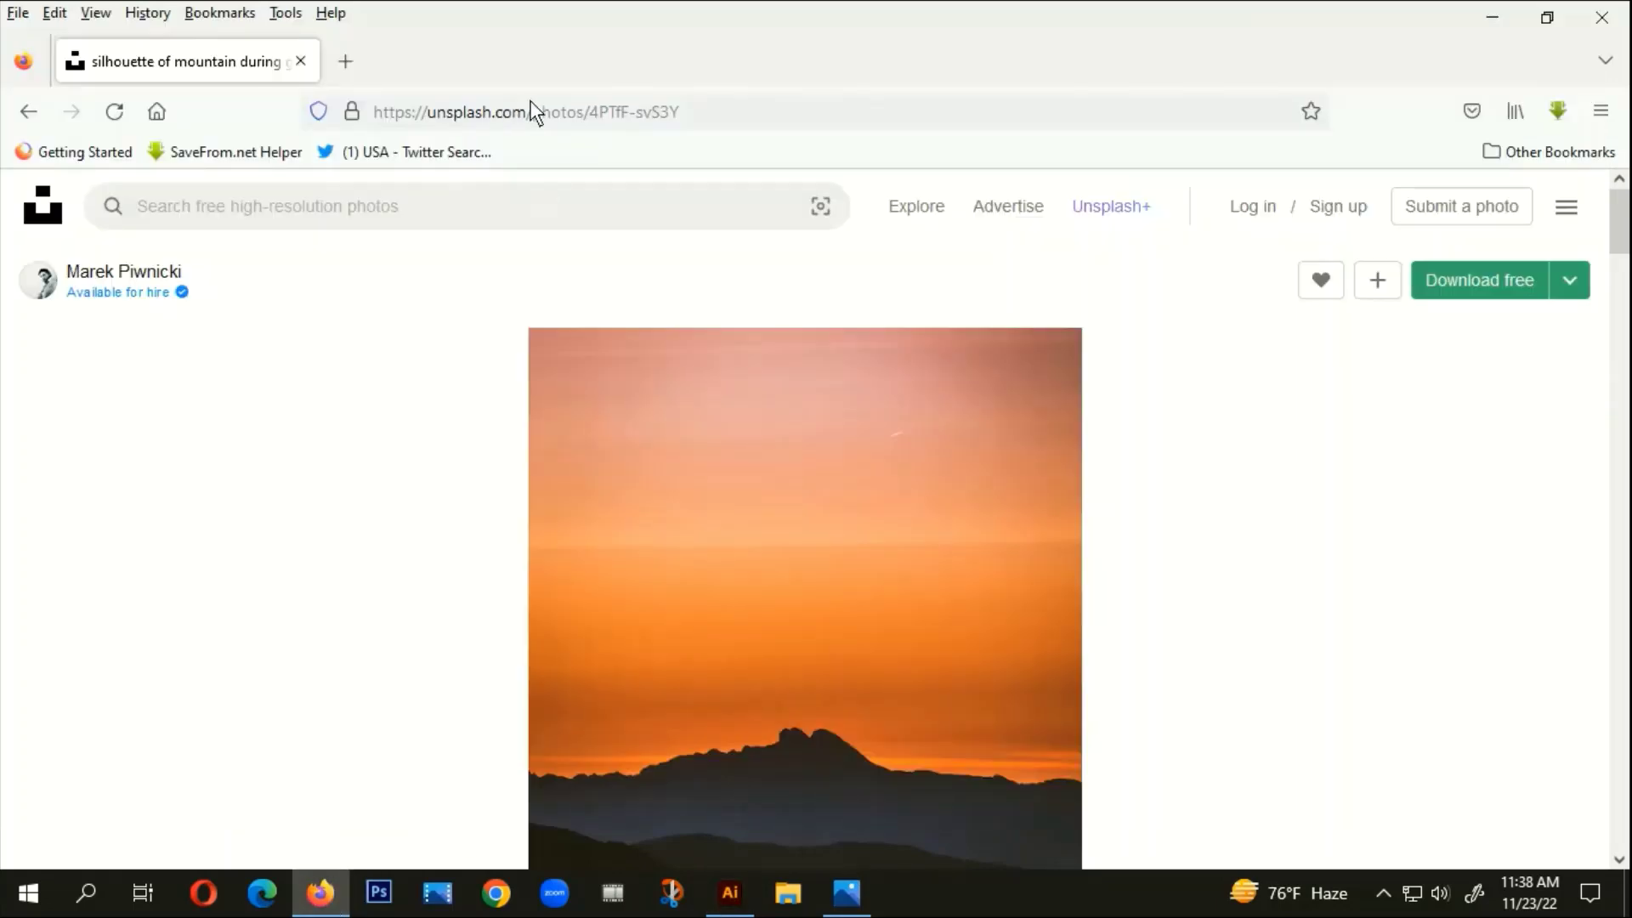
left_click(496, 109)
type("https://www.freepik.com/free-vector/vector-illustration-cosmonaut_1215547.htm#query=astronauts&position=0&from_view=search&track=sph")
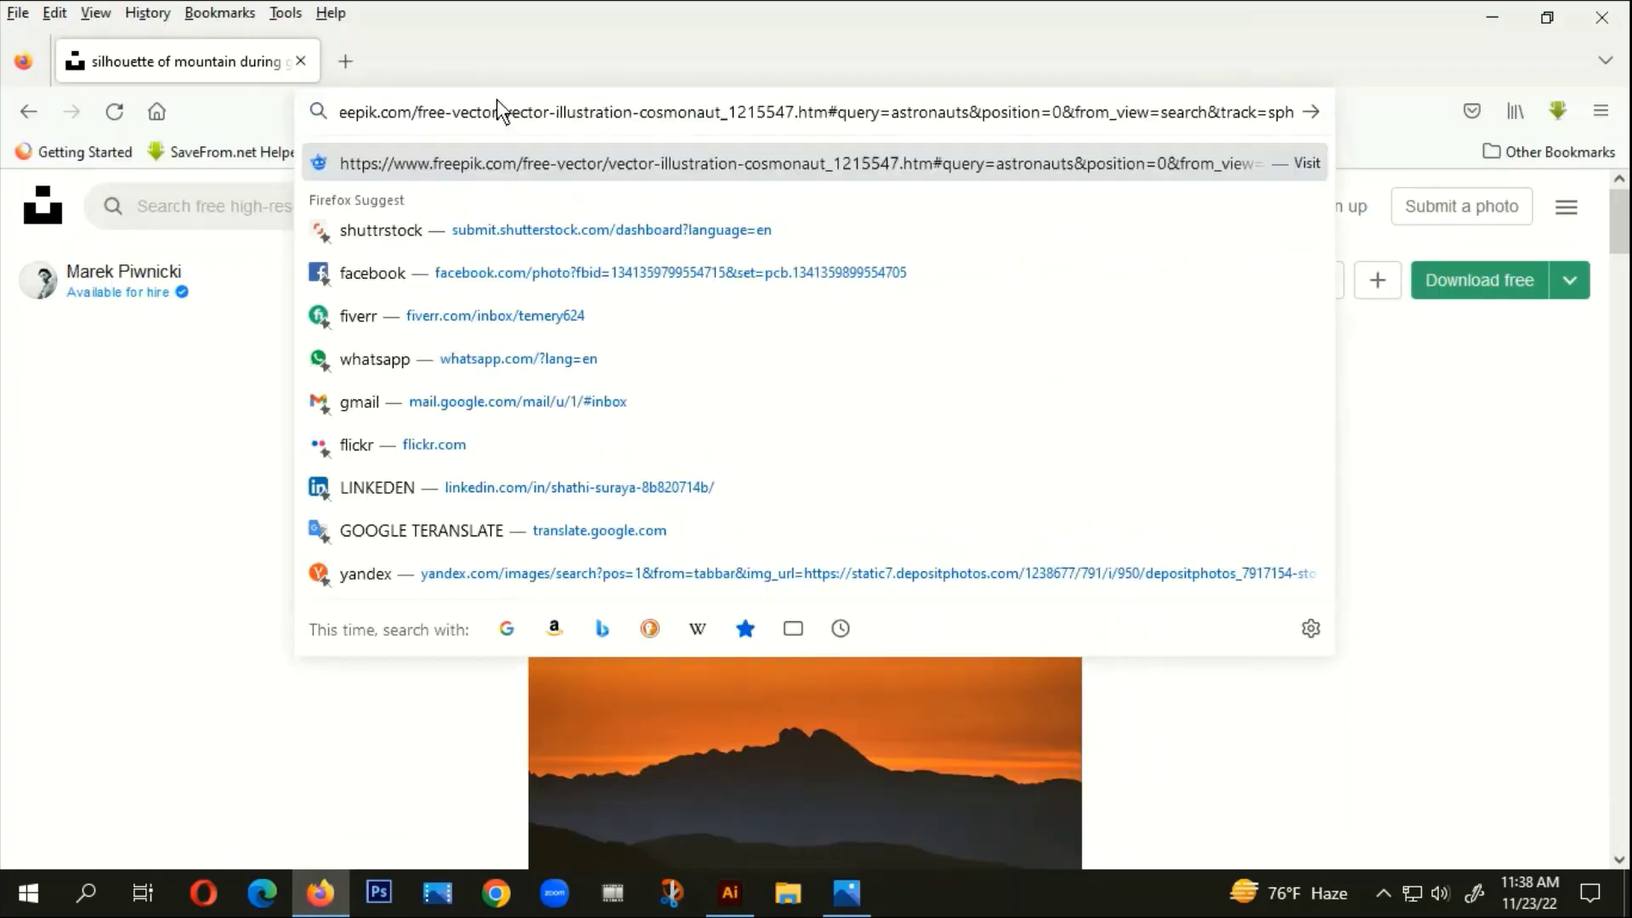
key("Return")
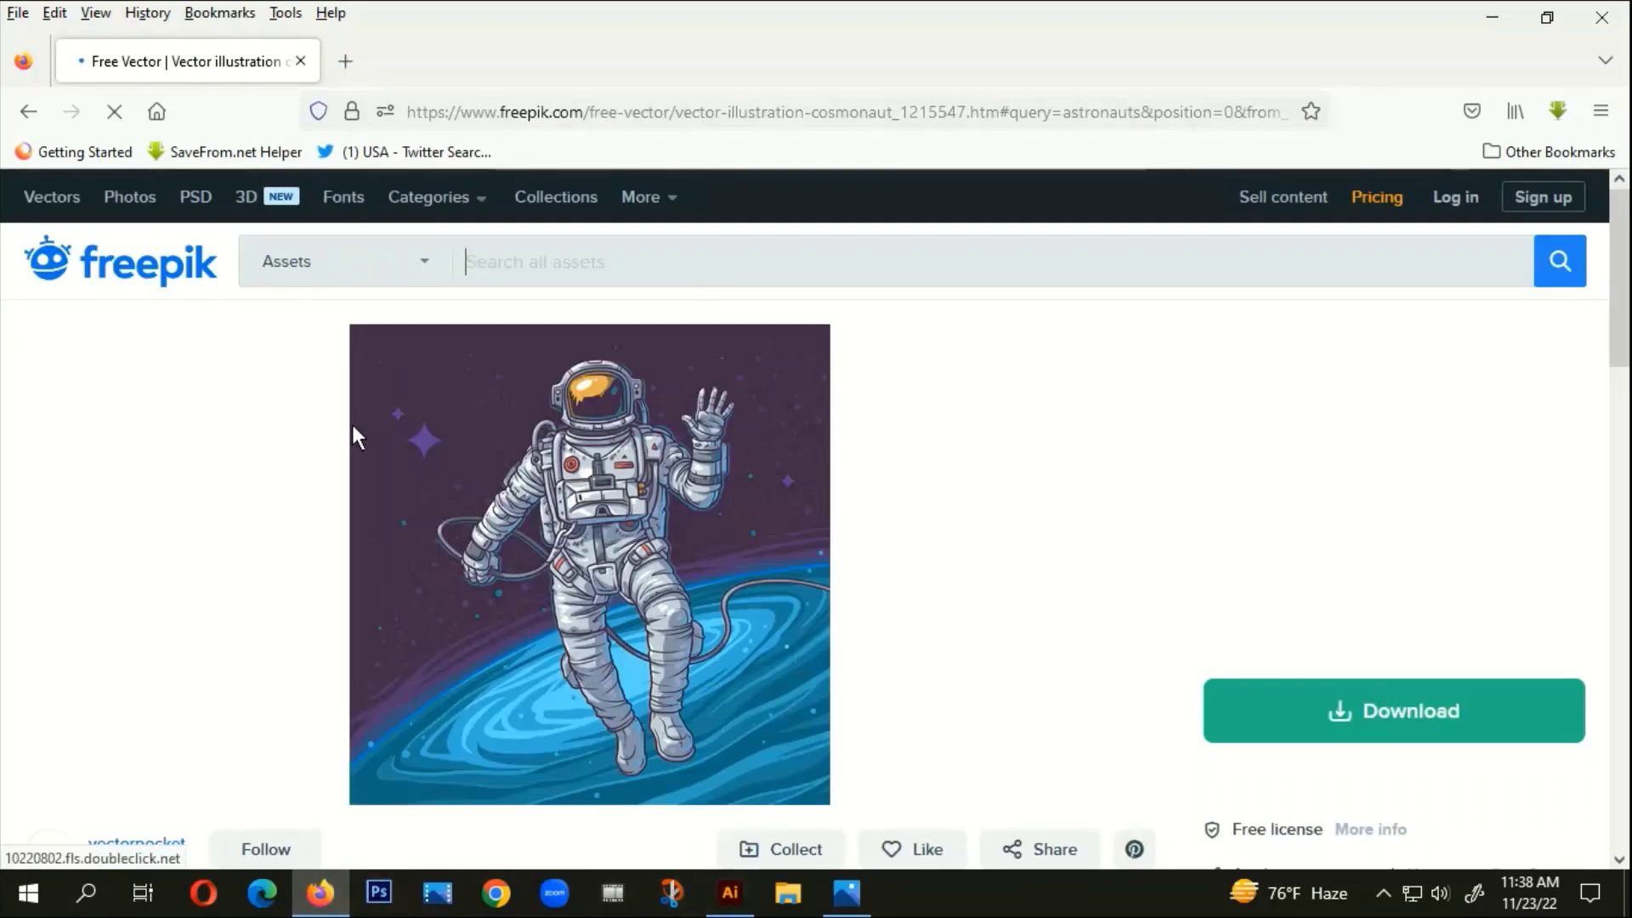
Look through the cosmonaut vector's Freepik page and try its free download
scroll(689, 531, "down", 6)
scroll(595, 518, "down", 5)
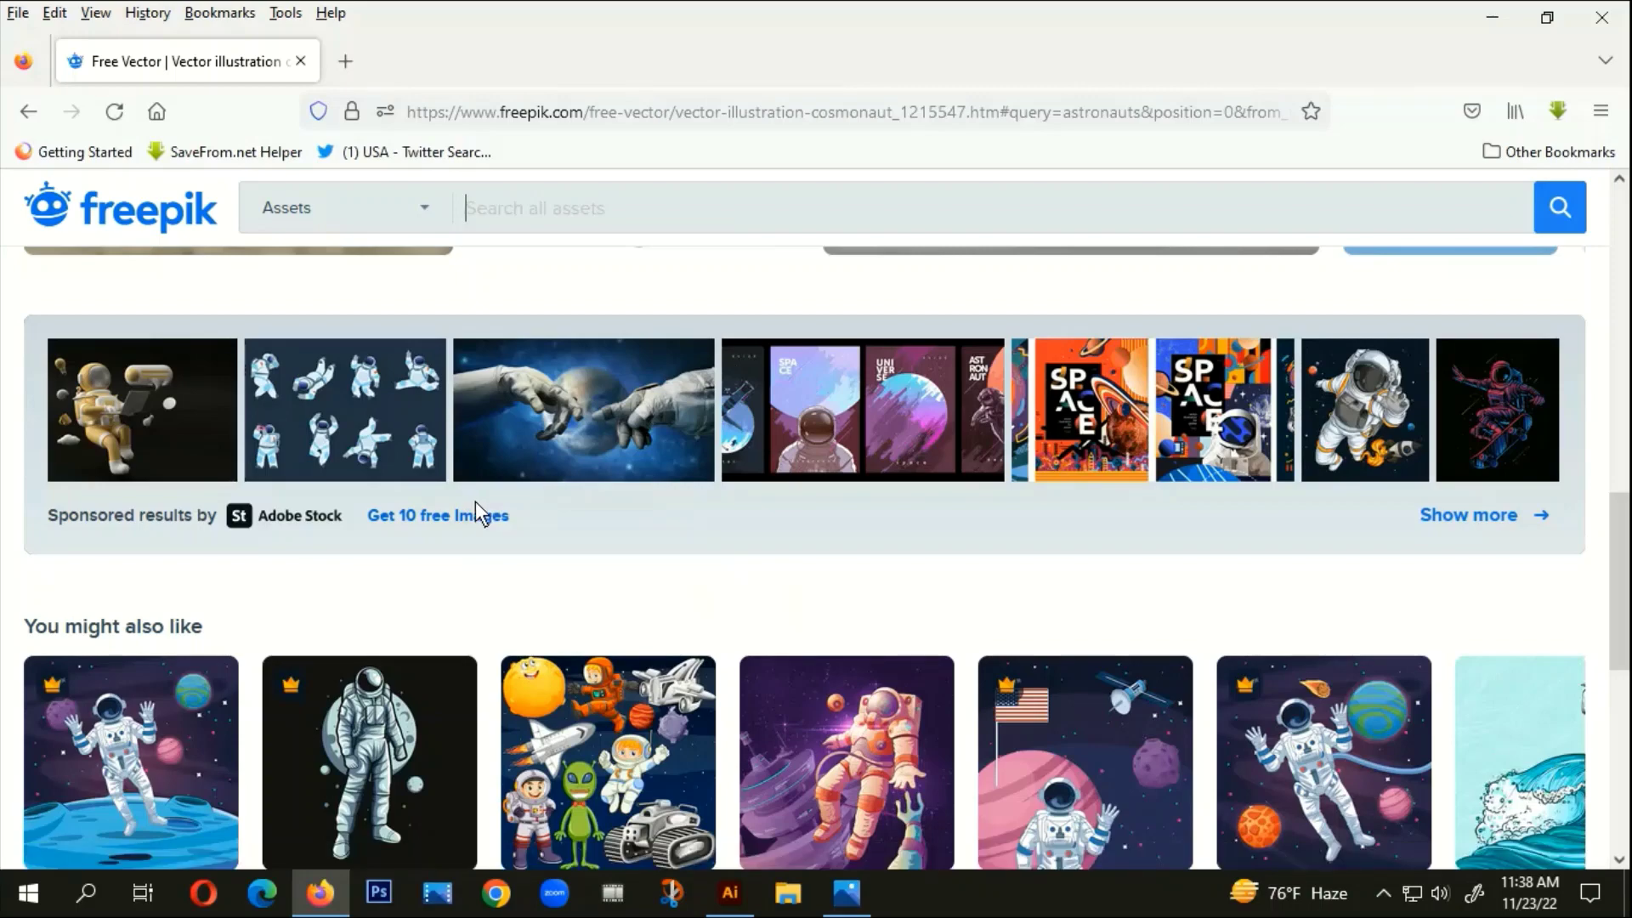
scroll(474, 510, "down", 3)
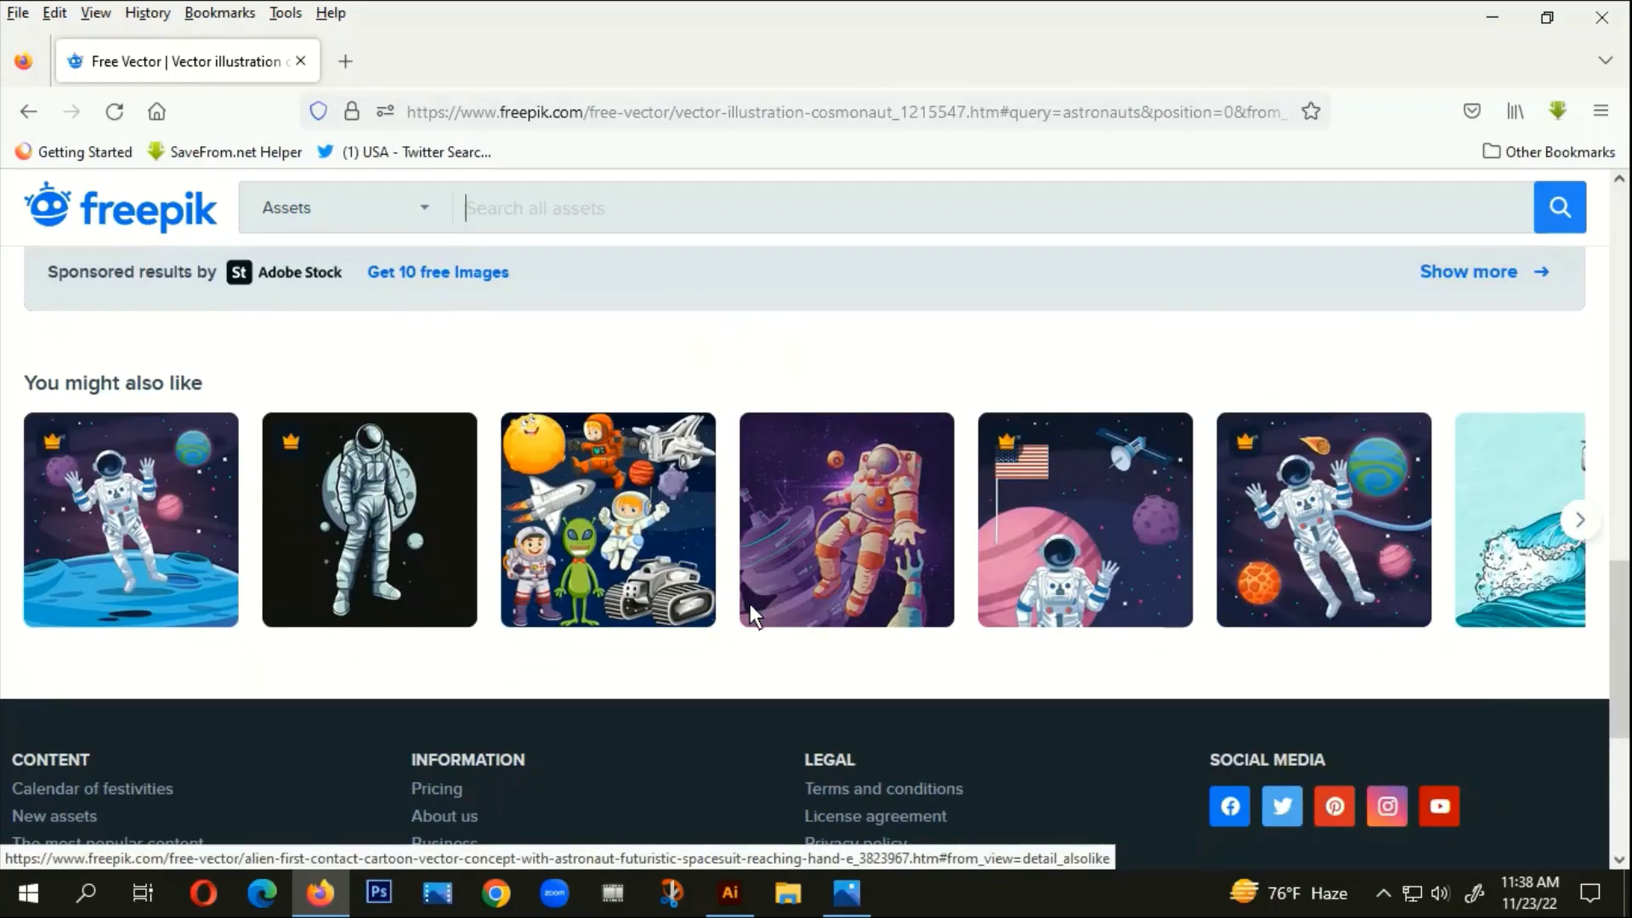
scroll(750, 604, "up", 15)
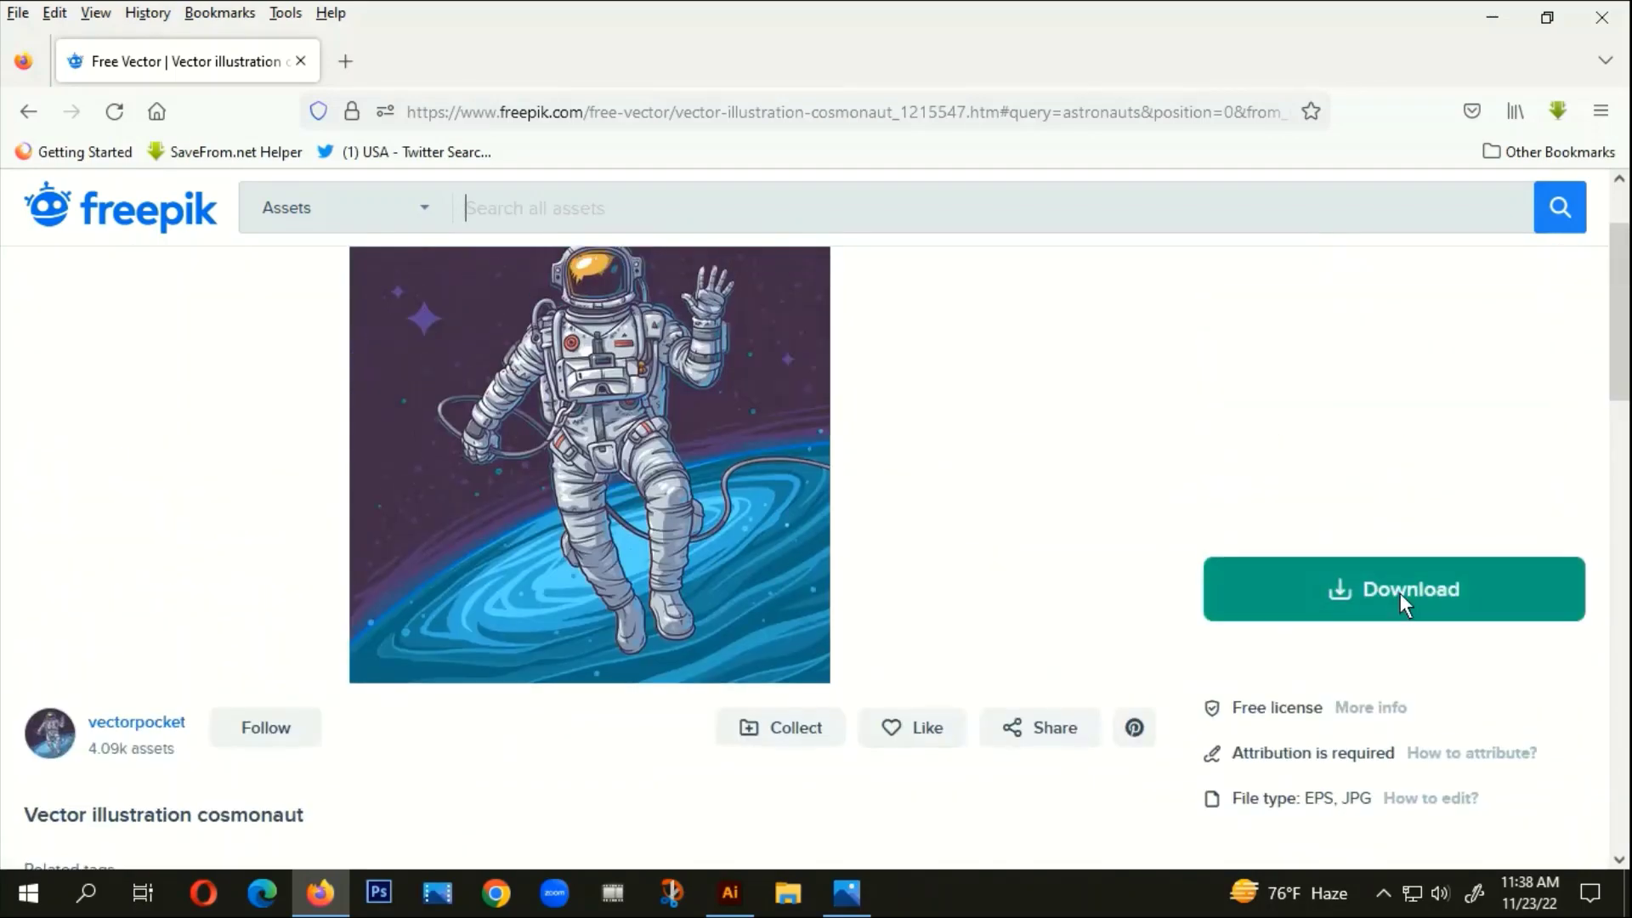
left_click(1369, 595)
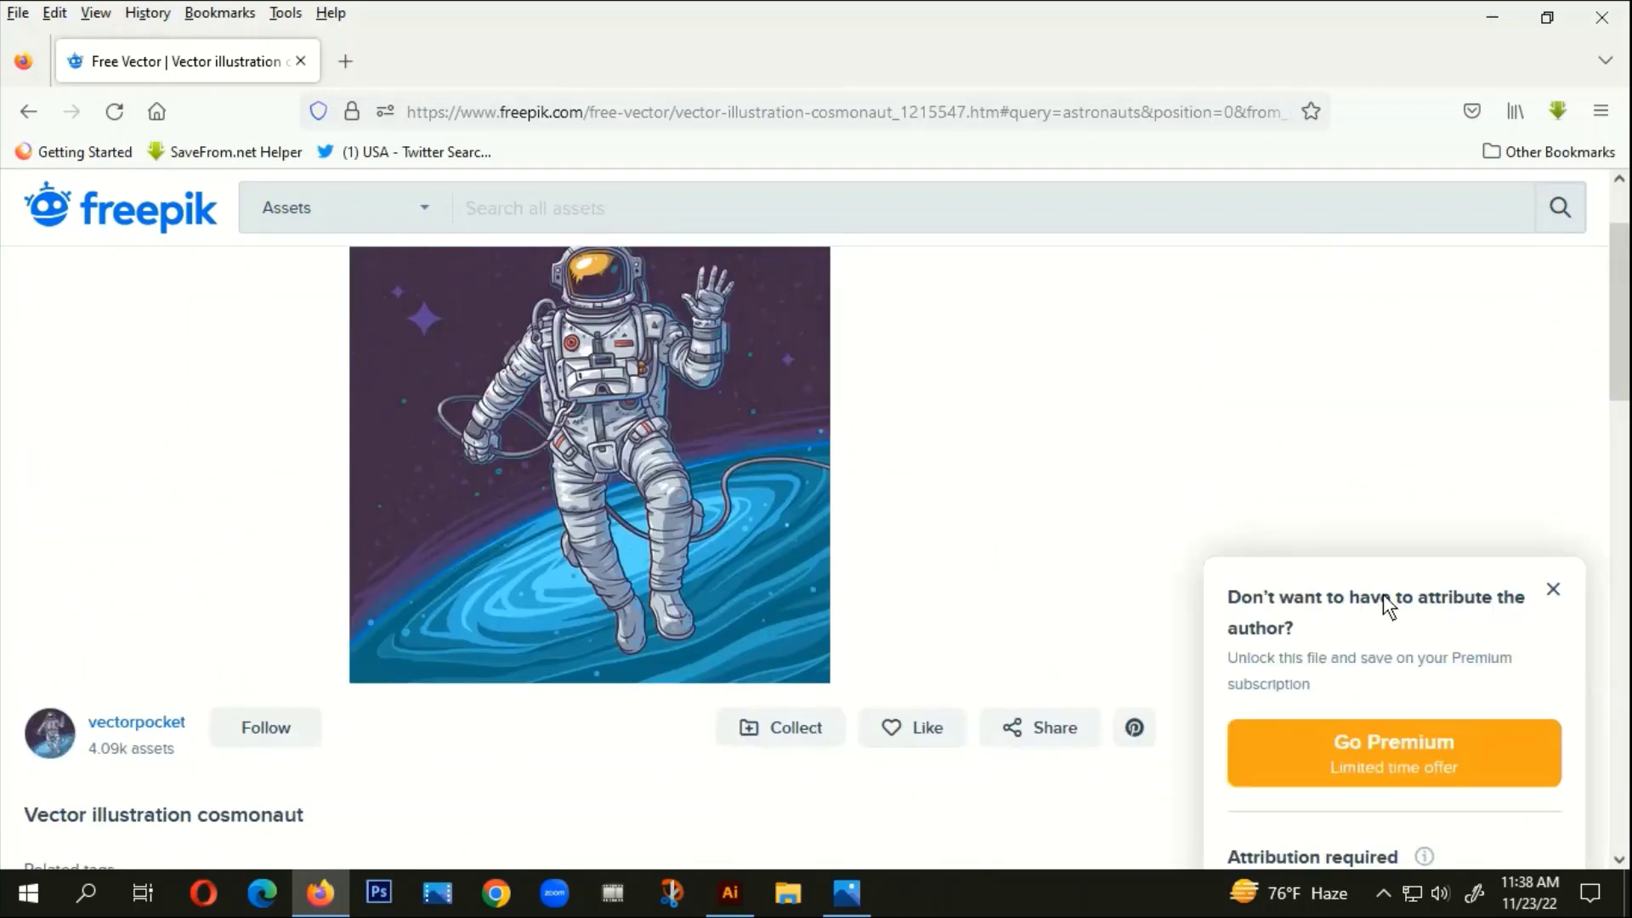
scroll(1409, 677, "down", 4)
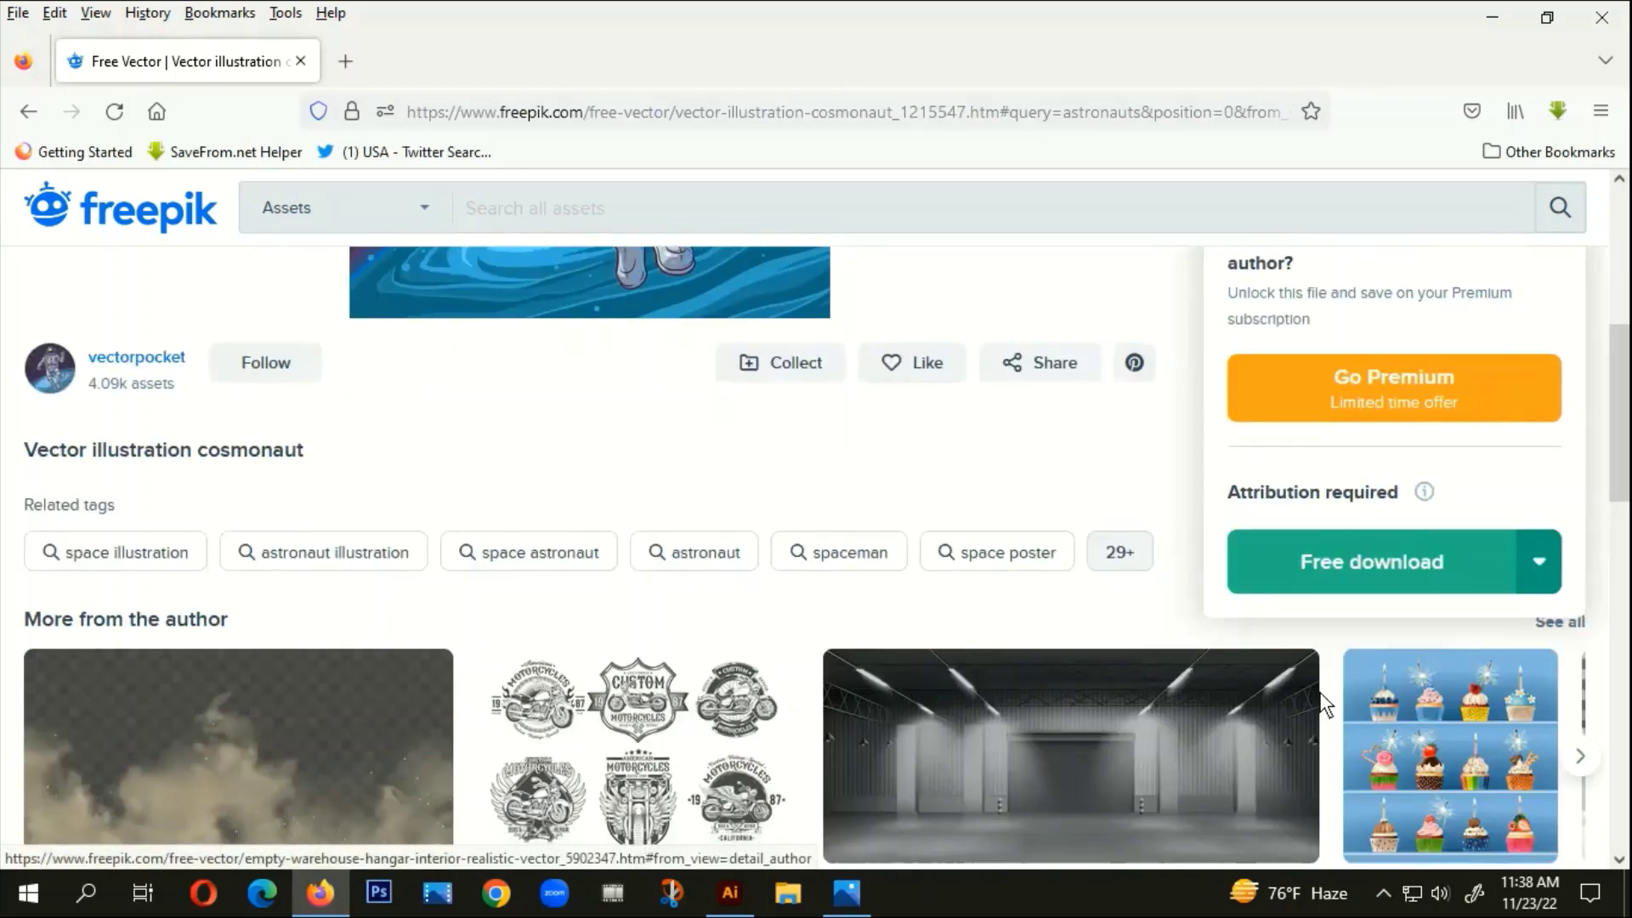
left_click(1381, 568)
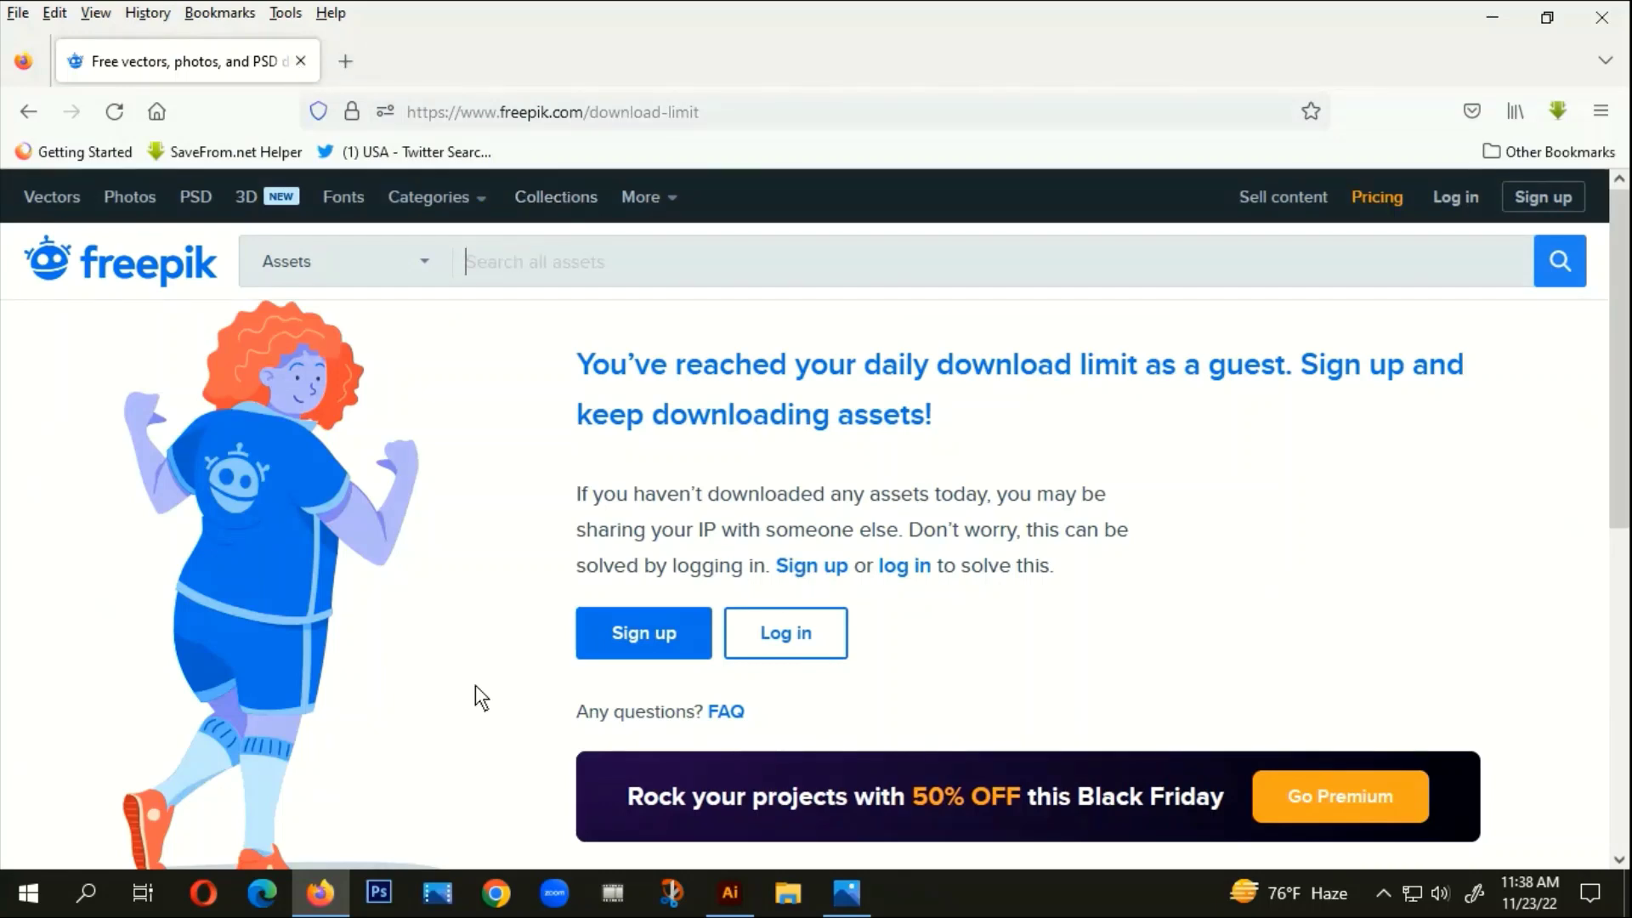
Return to Illustrator and move the astronaut illustration to the empty area just below the black background
left_click(730, 893)
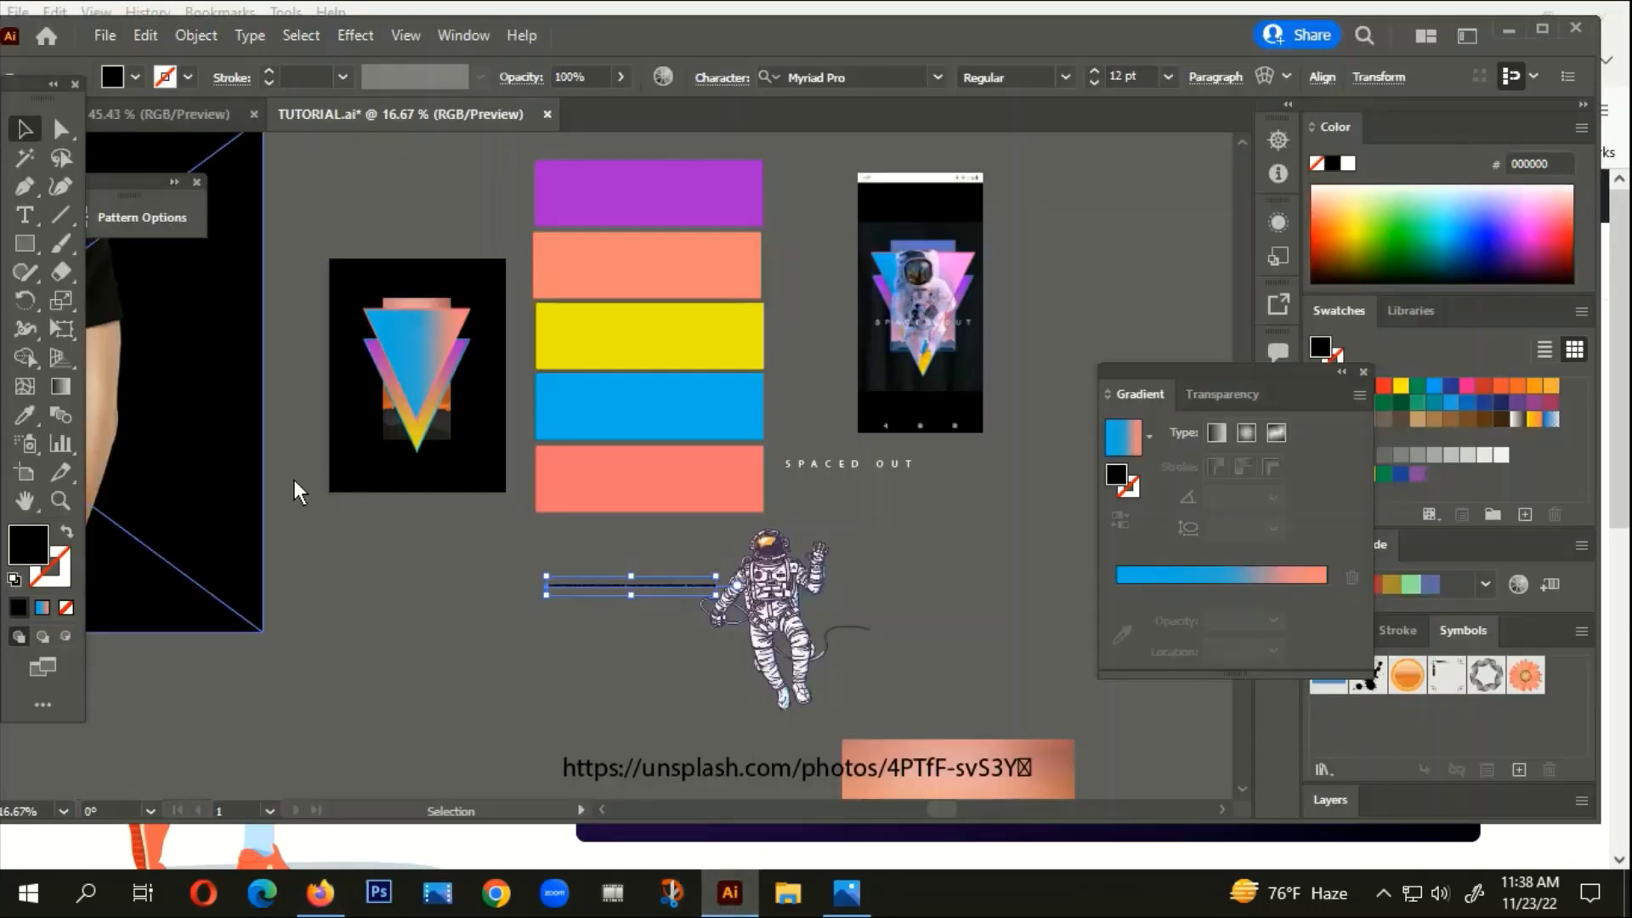
left_click(932, 643)
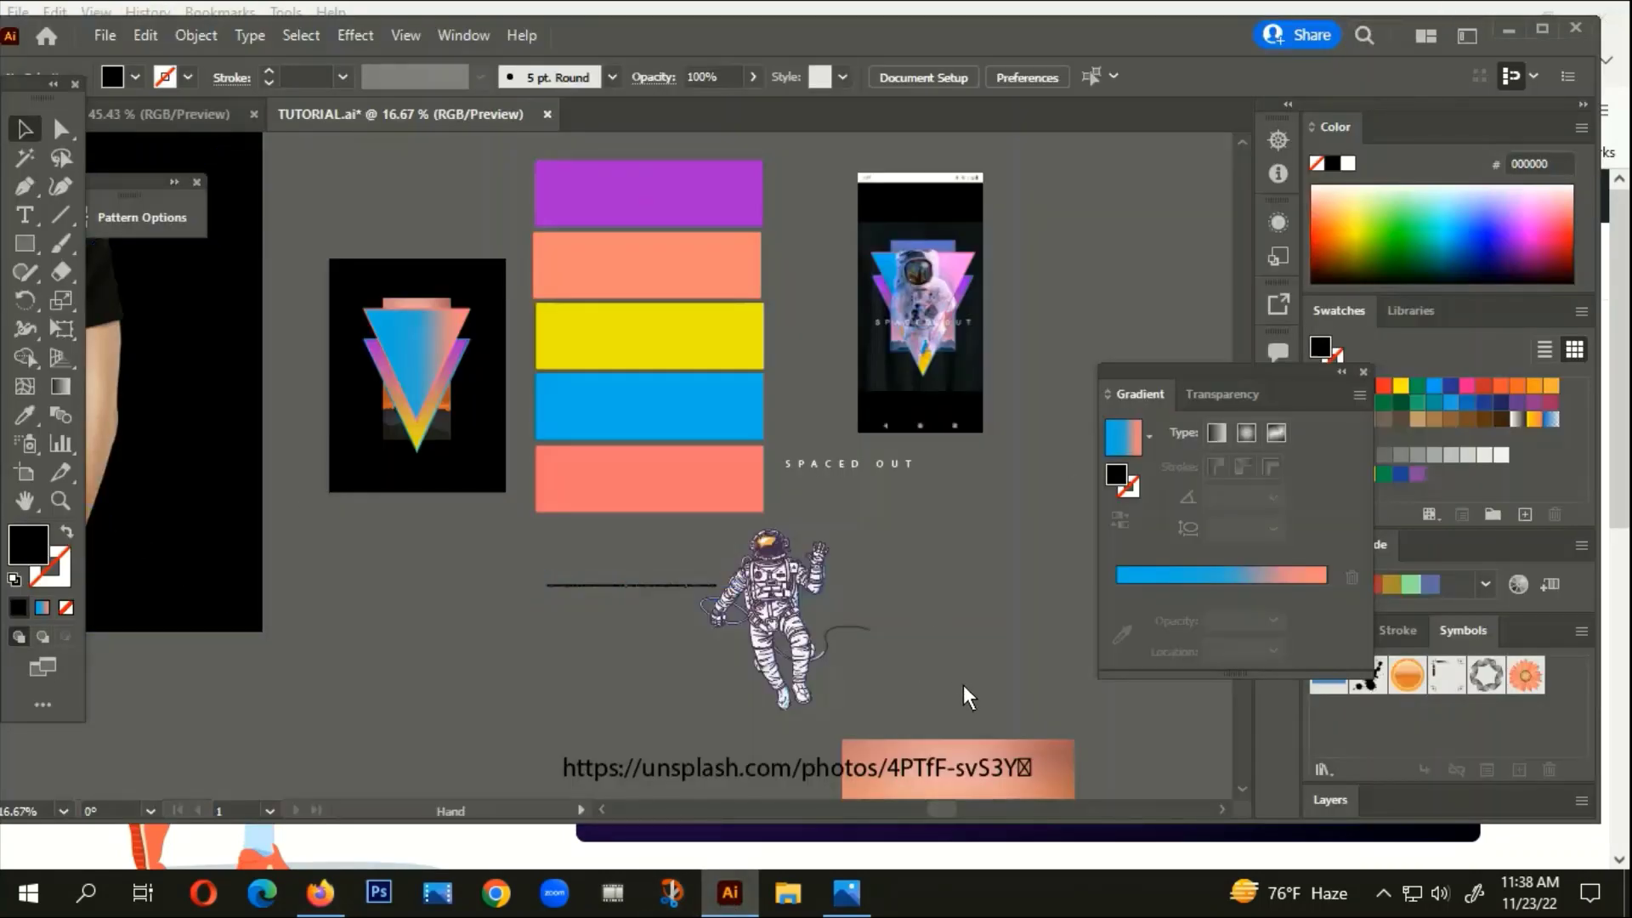
left_click_drag(983, 677, 1087, 558)
left_click(844, 491)
left_click_drag(877, 471, 466, 446)
left_click_drag(588, 428, 834, 450)
left_click(834, 451)
scroll(721, 393, "up", 4)
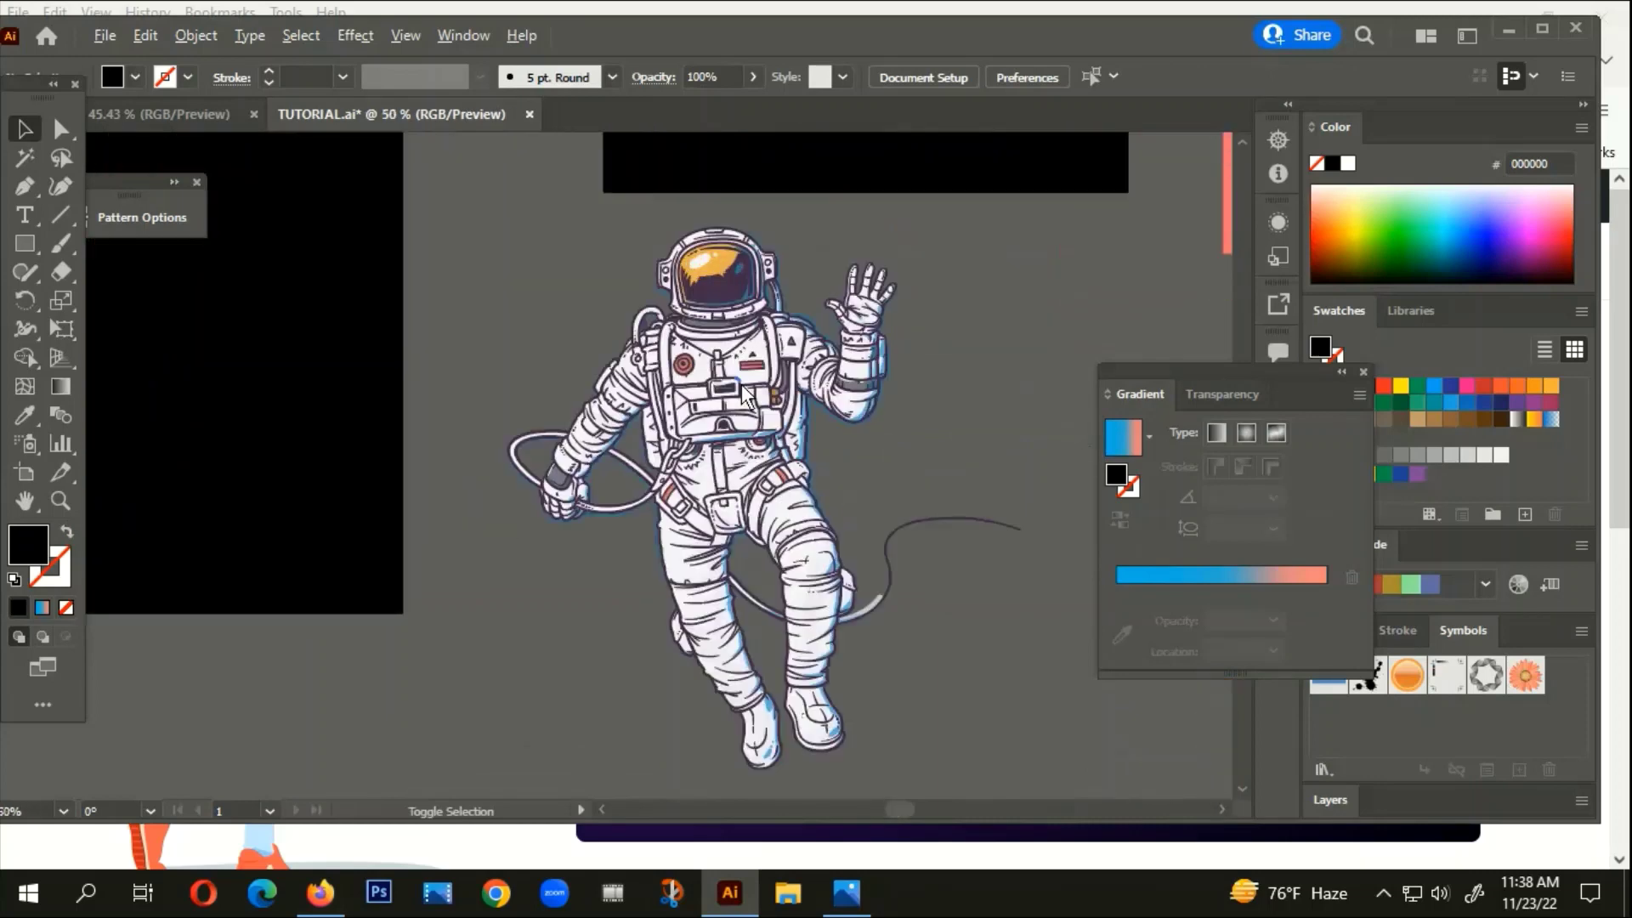
scroll(717, 394, "down", 2)
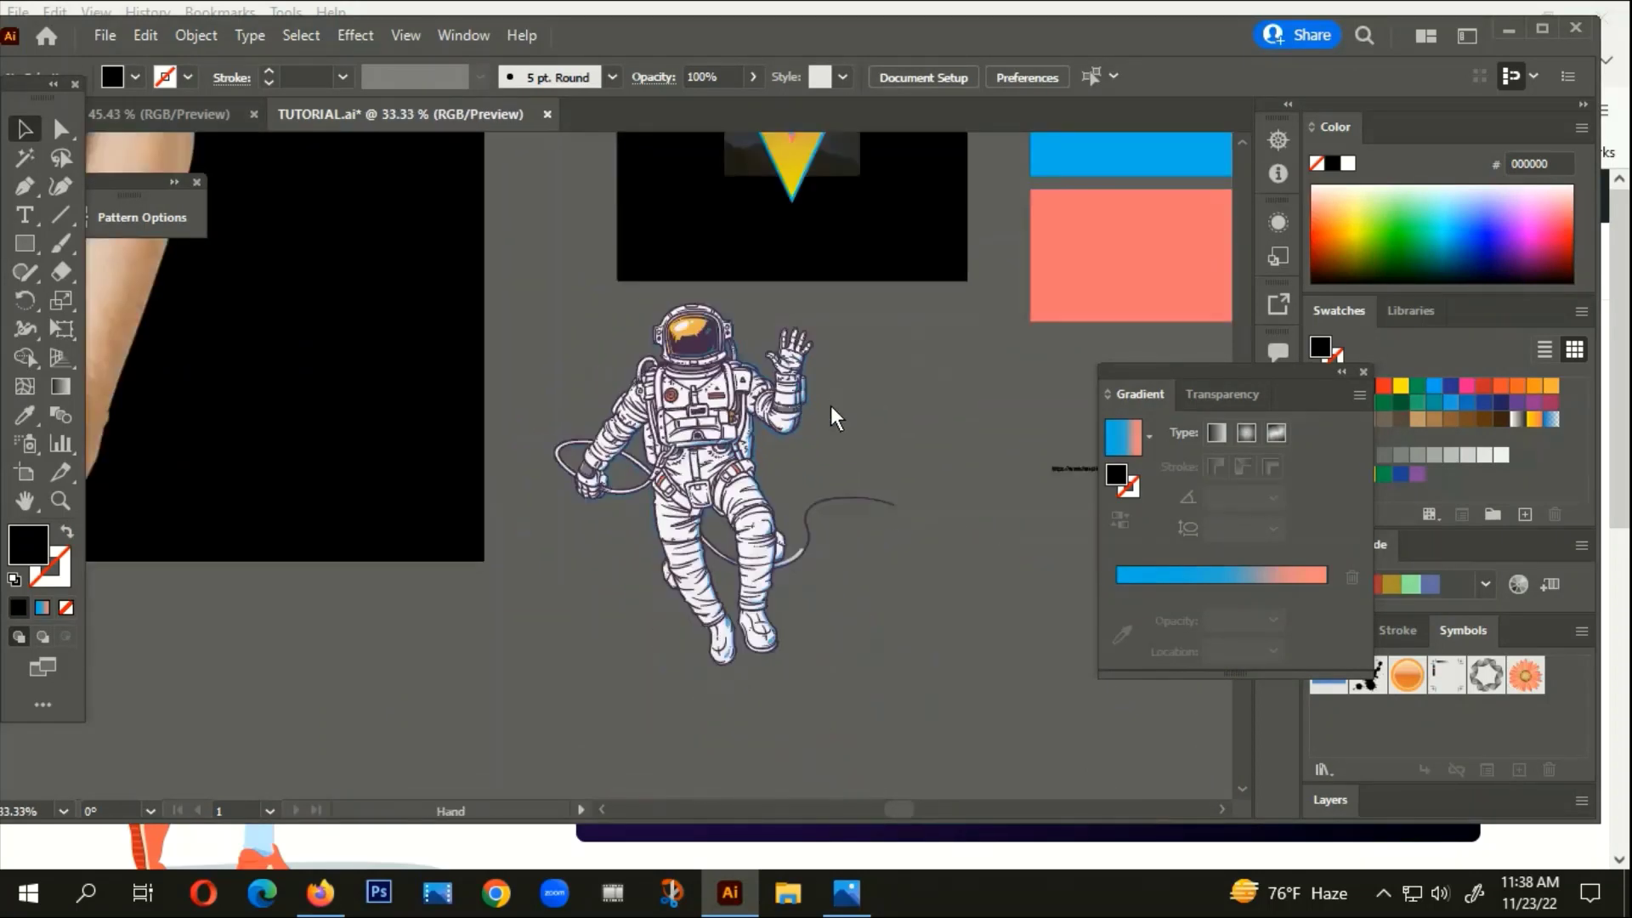
Move the astronaut onto the triangle design, bring it to the front and deselect it
left_click_drag(830, 405, 651, 324)
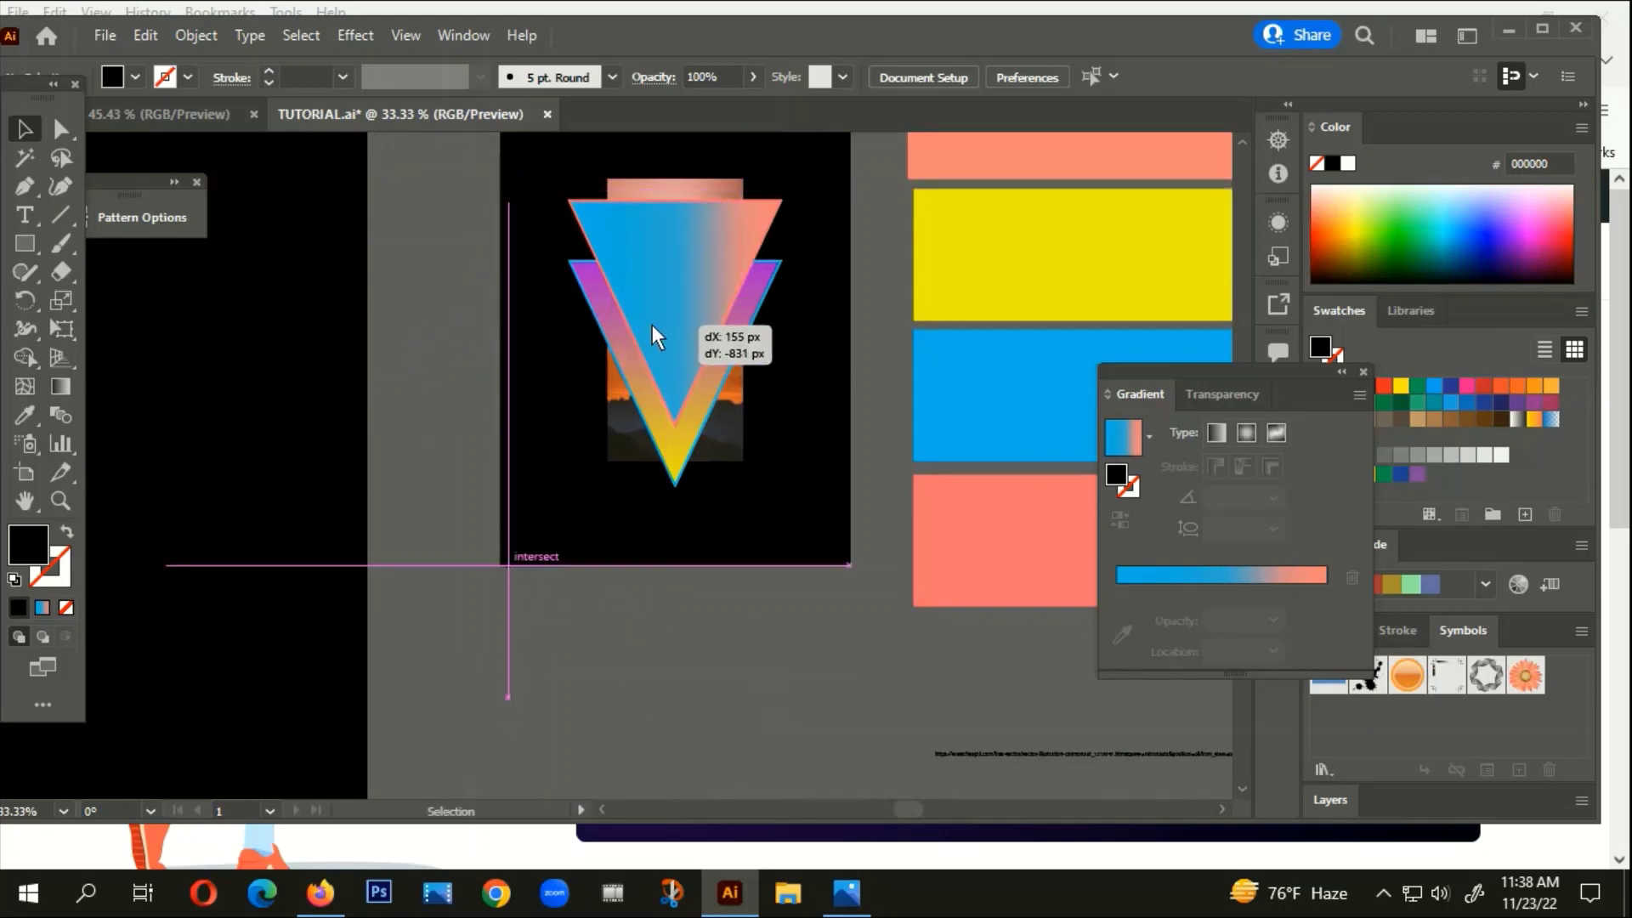
right_click(657, 325)
mouse_move(732, 655)
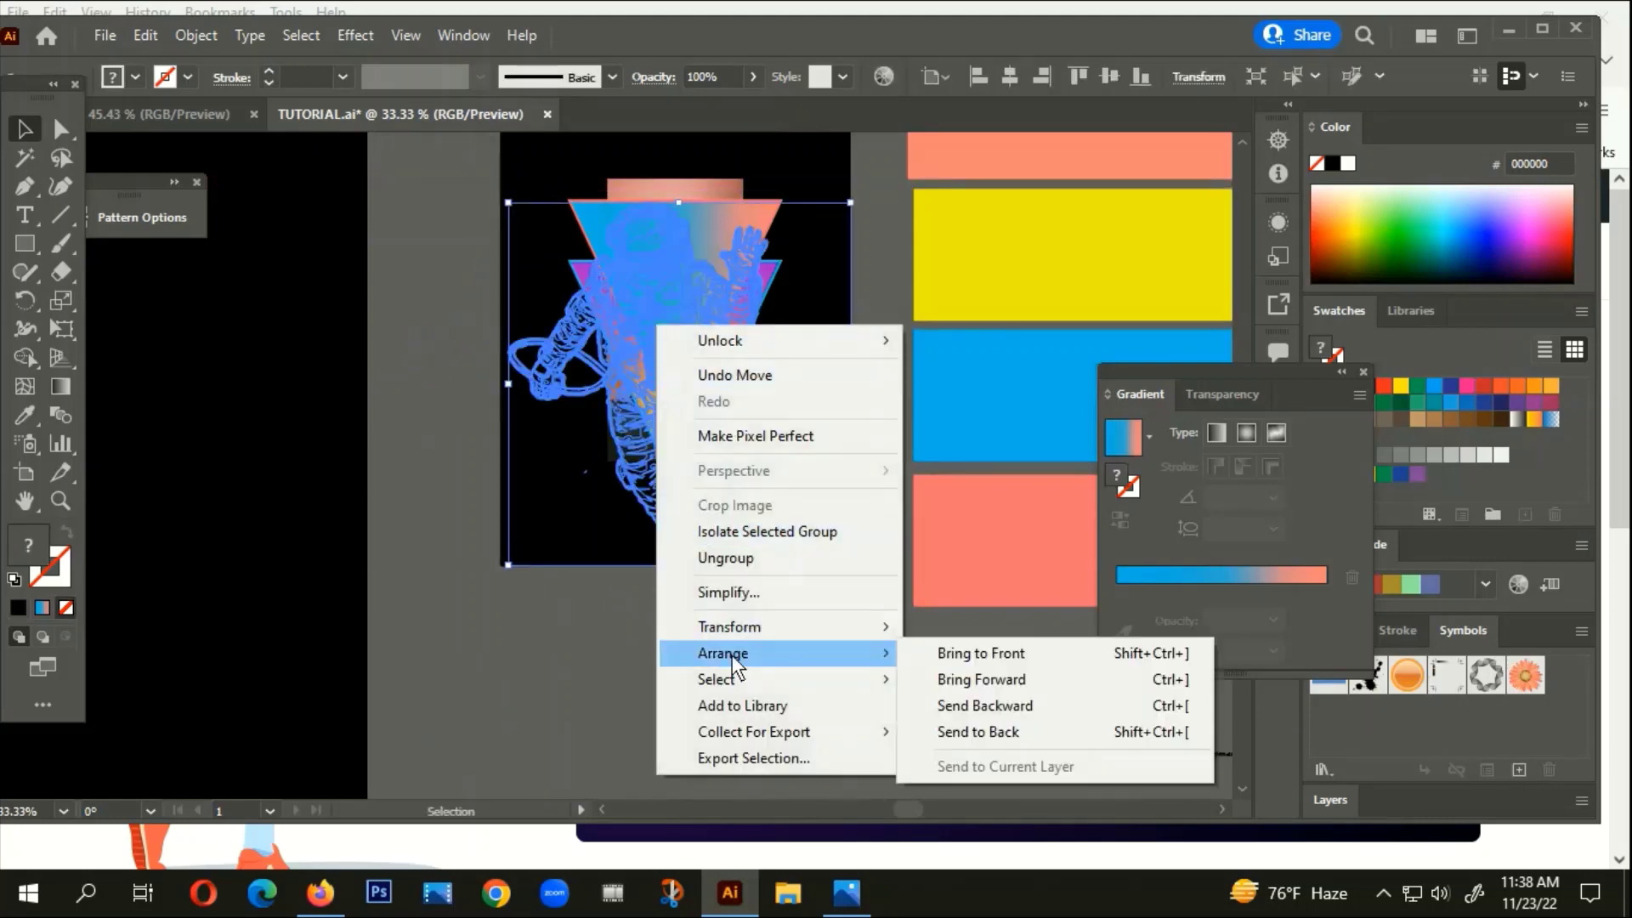
left_click(988, 656)
left_click(951, 660)
left_click_drag(923, 630, 915, 804)
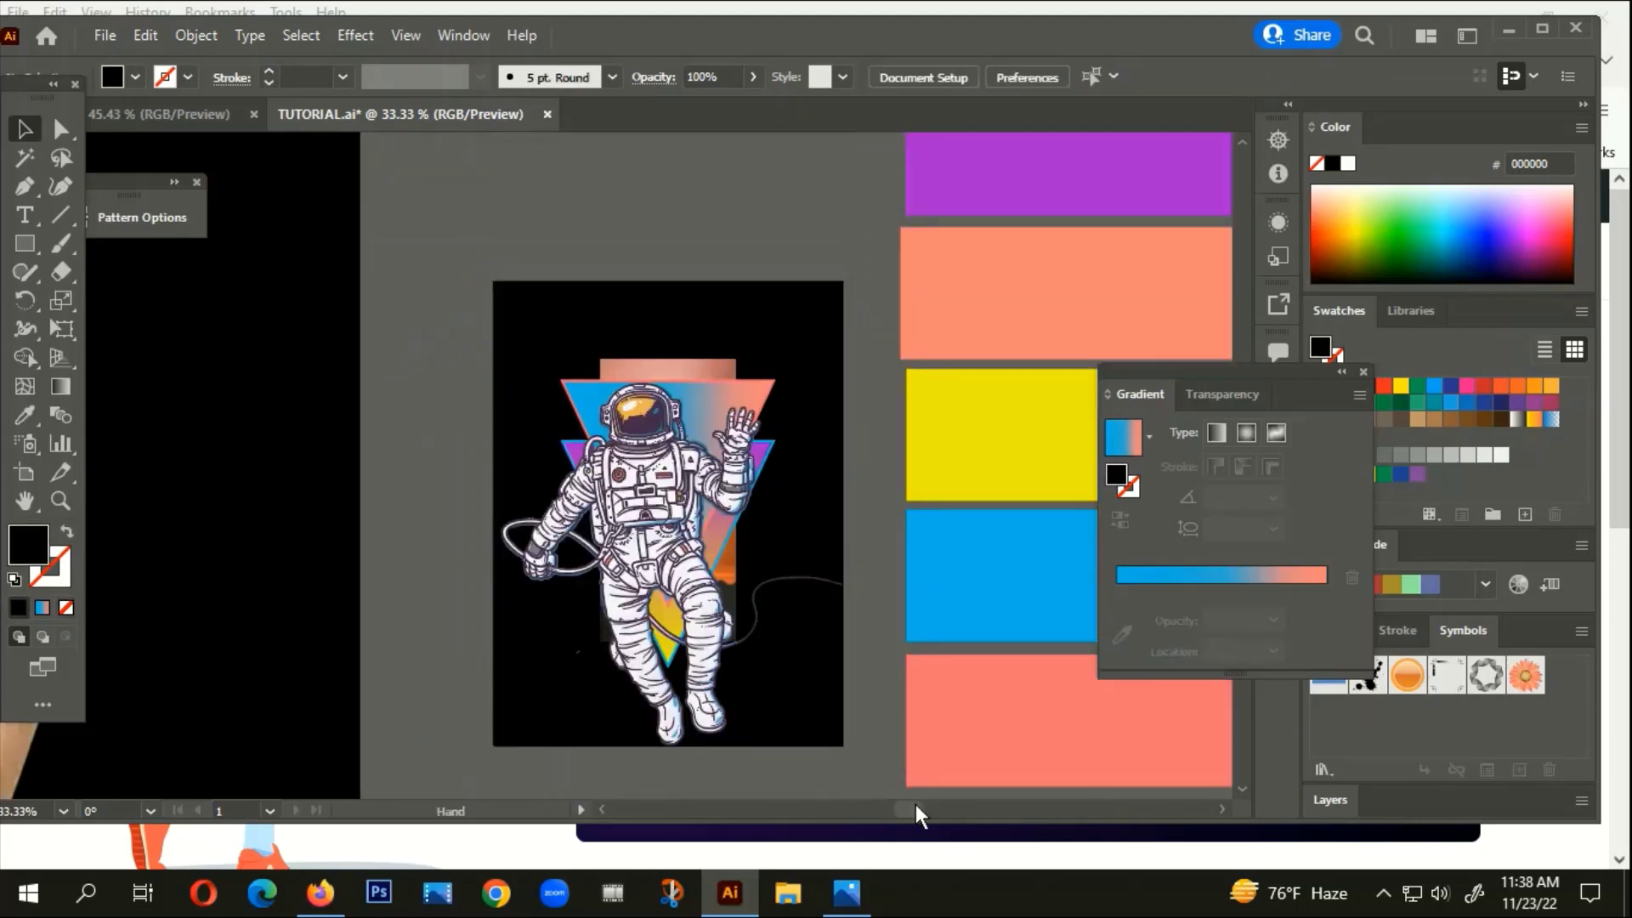
Centre the astronaut horizontally on the artboard, and shift it so the helmet slightly overlaps the front triangle's upper edge
scroll(637, 451, "up", 2)
left_click_drag(635, 462, 680, 445)
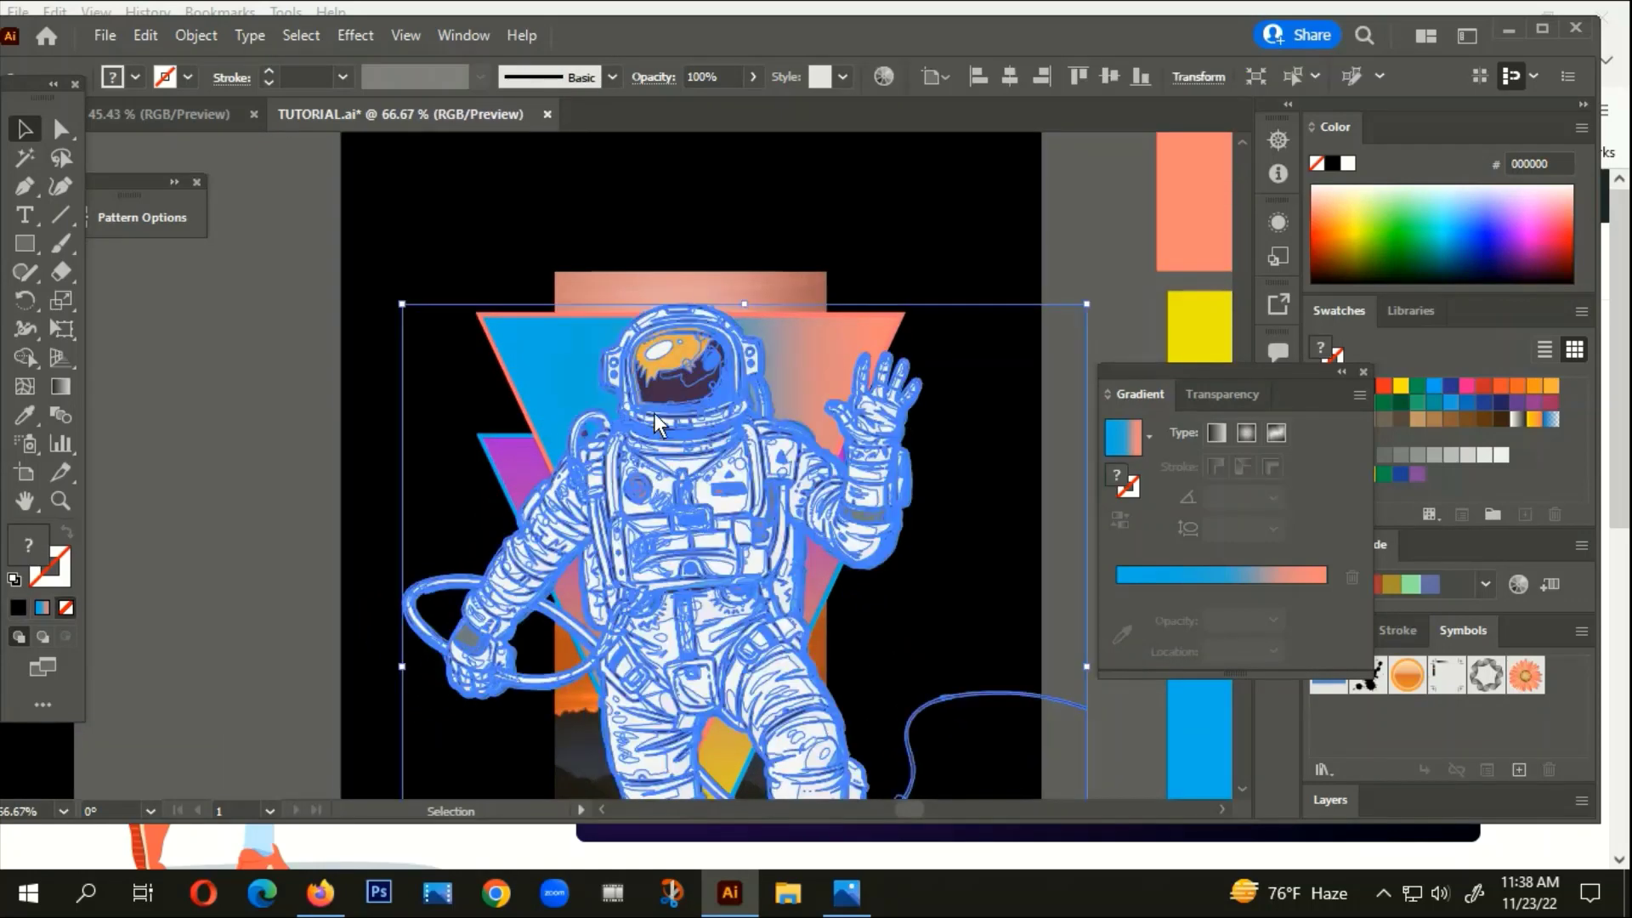
left_click(1008, 76)
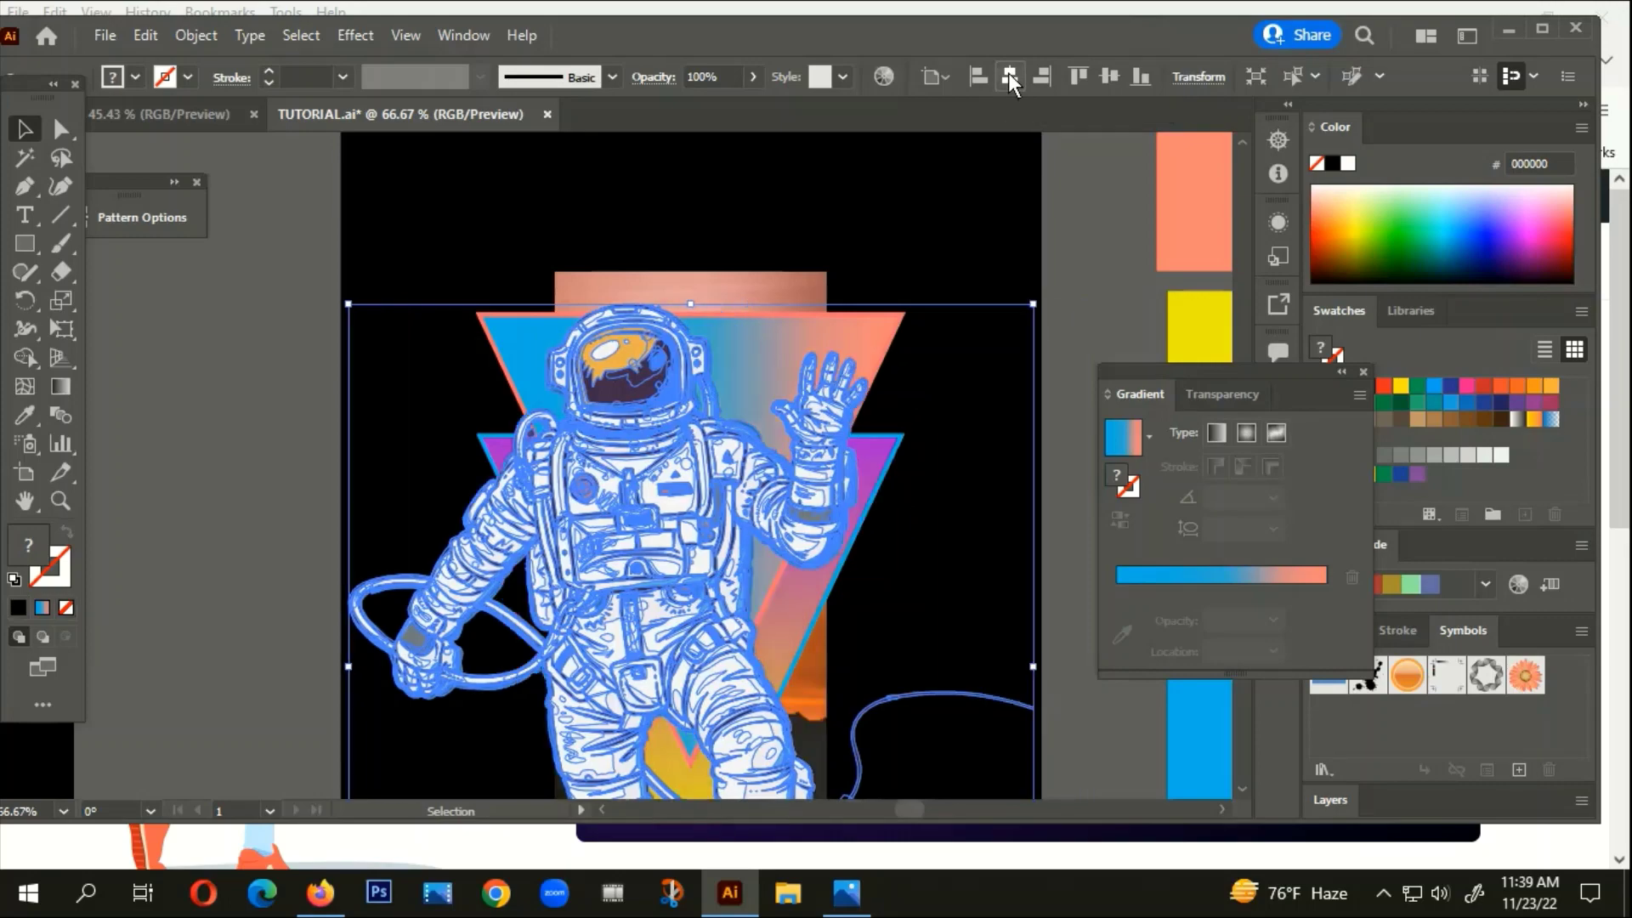
scroll(757, 400, "down", 1)
left_click_drag(970, 459, 833, 478)
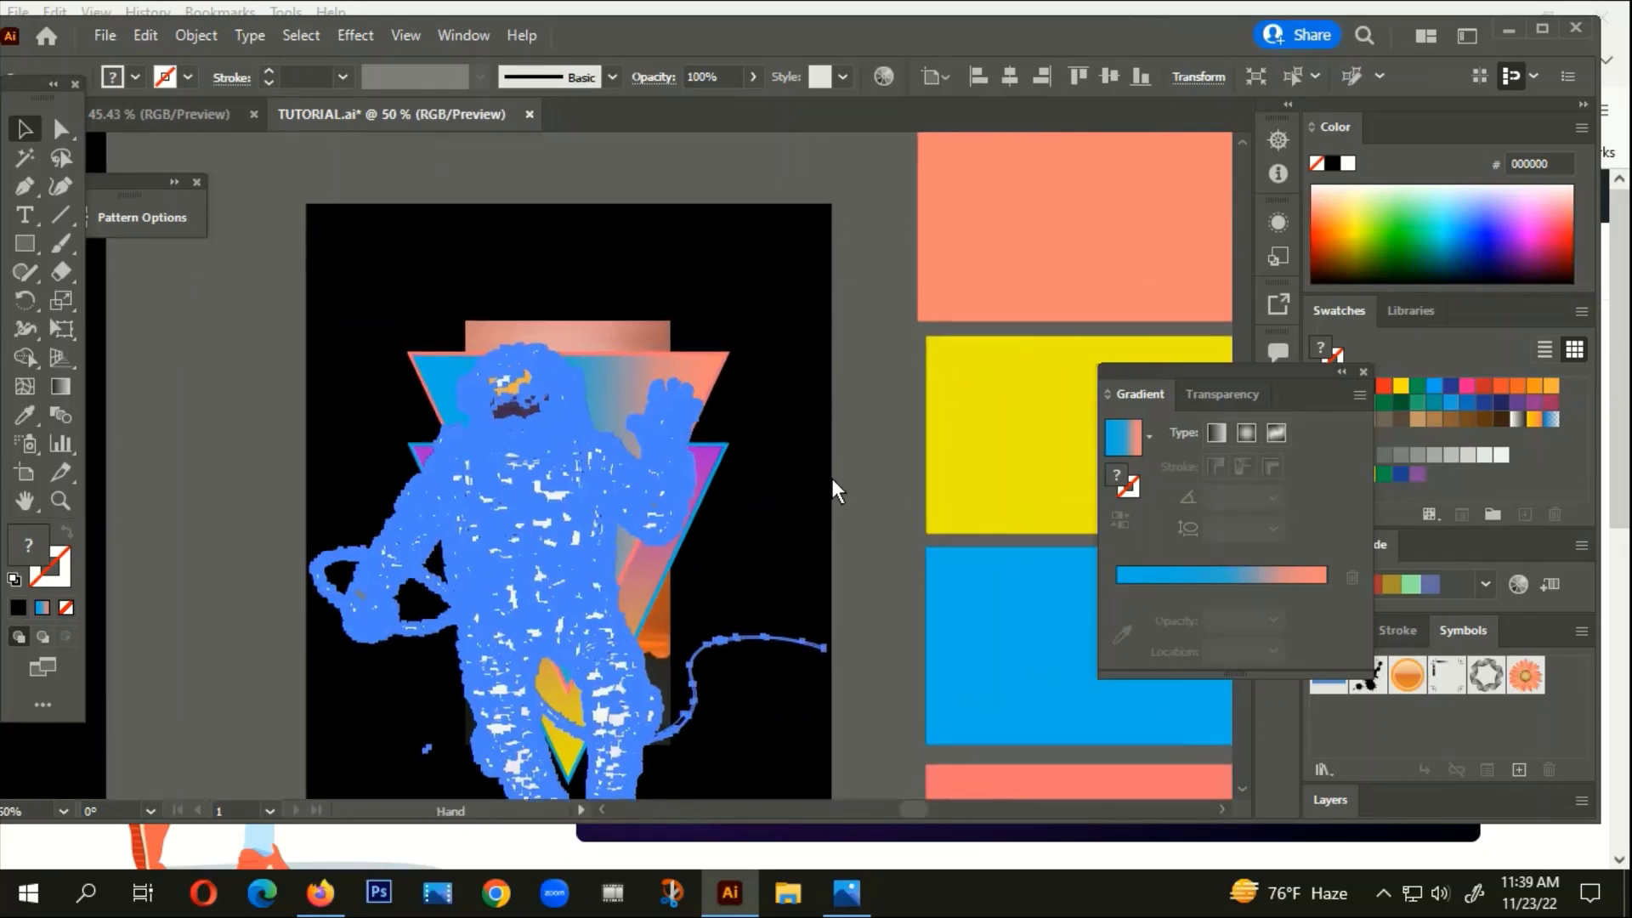
scroll(532, 364, "up", 2)
left_click_drag(532, 365, 632, 355)
scroll(667, 307, "up", 3)
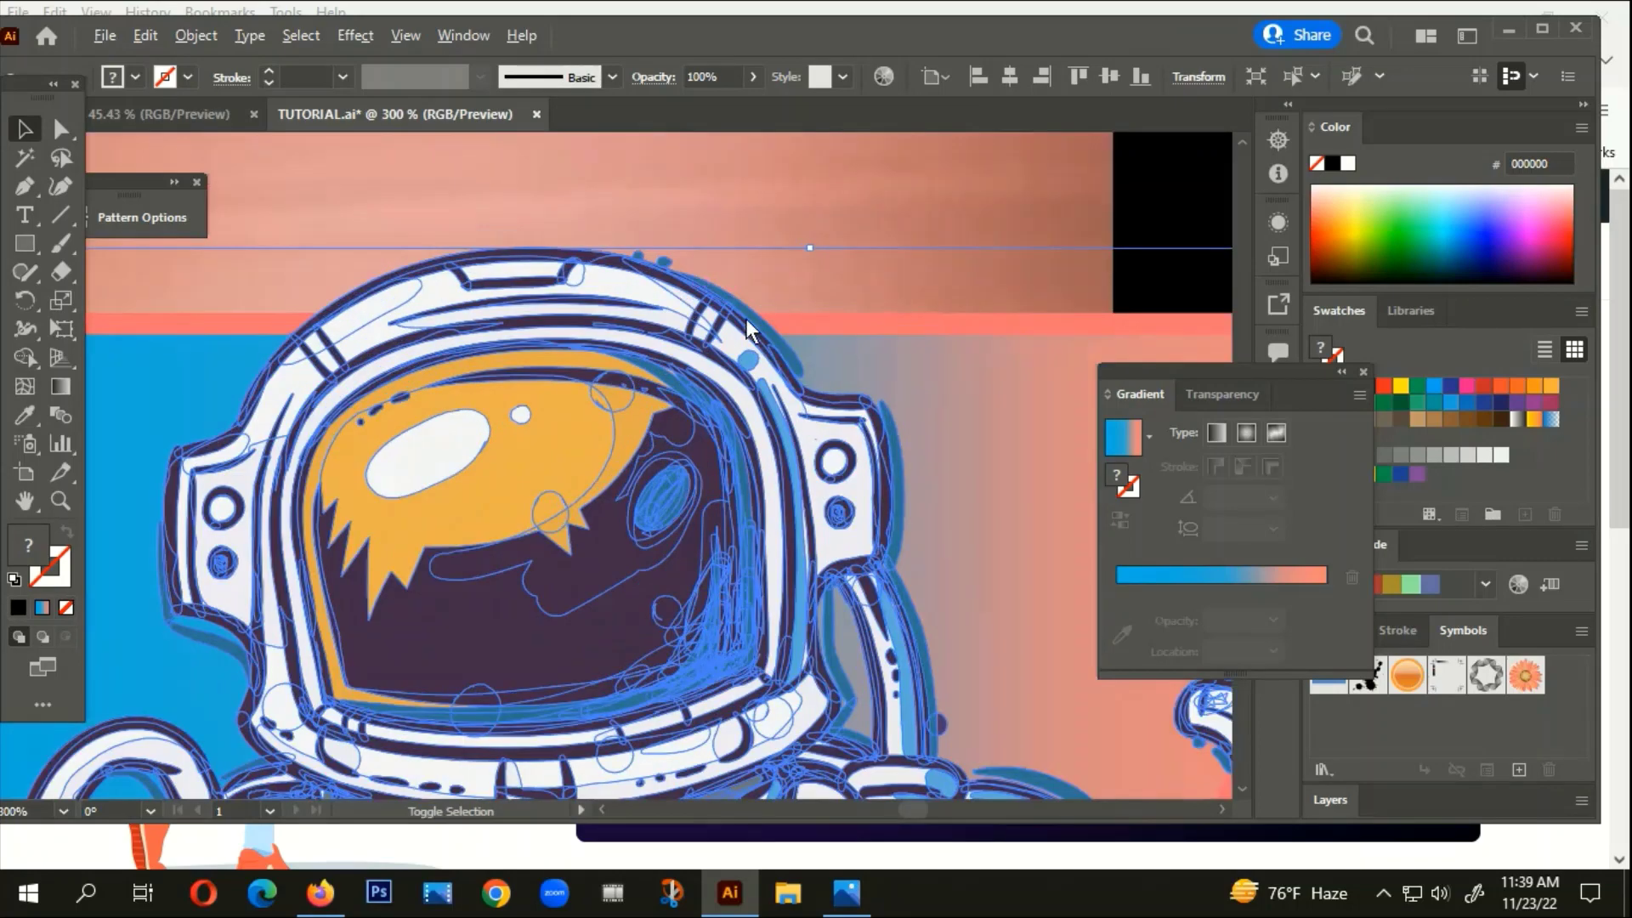
scroll(574, 291, "down", 5)
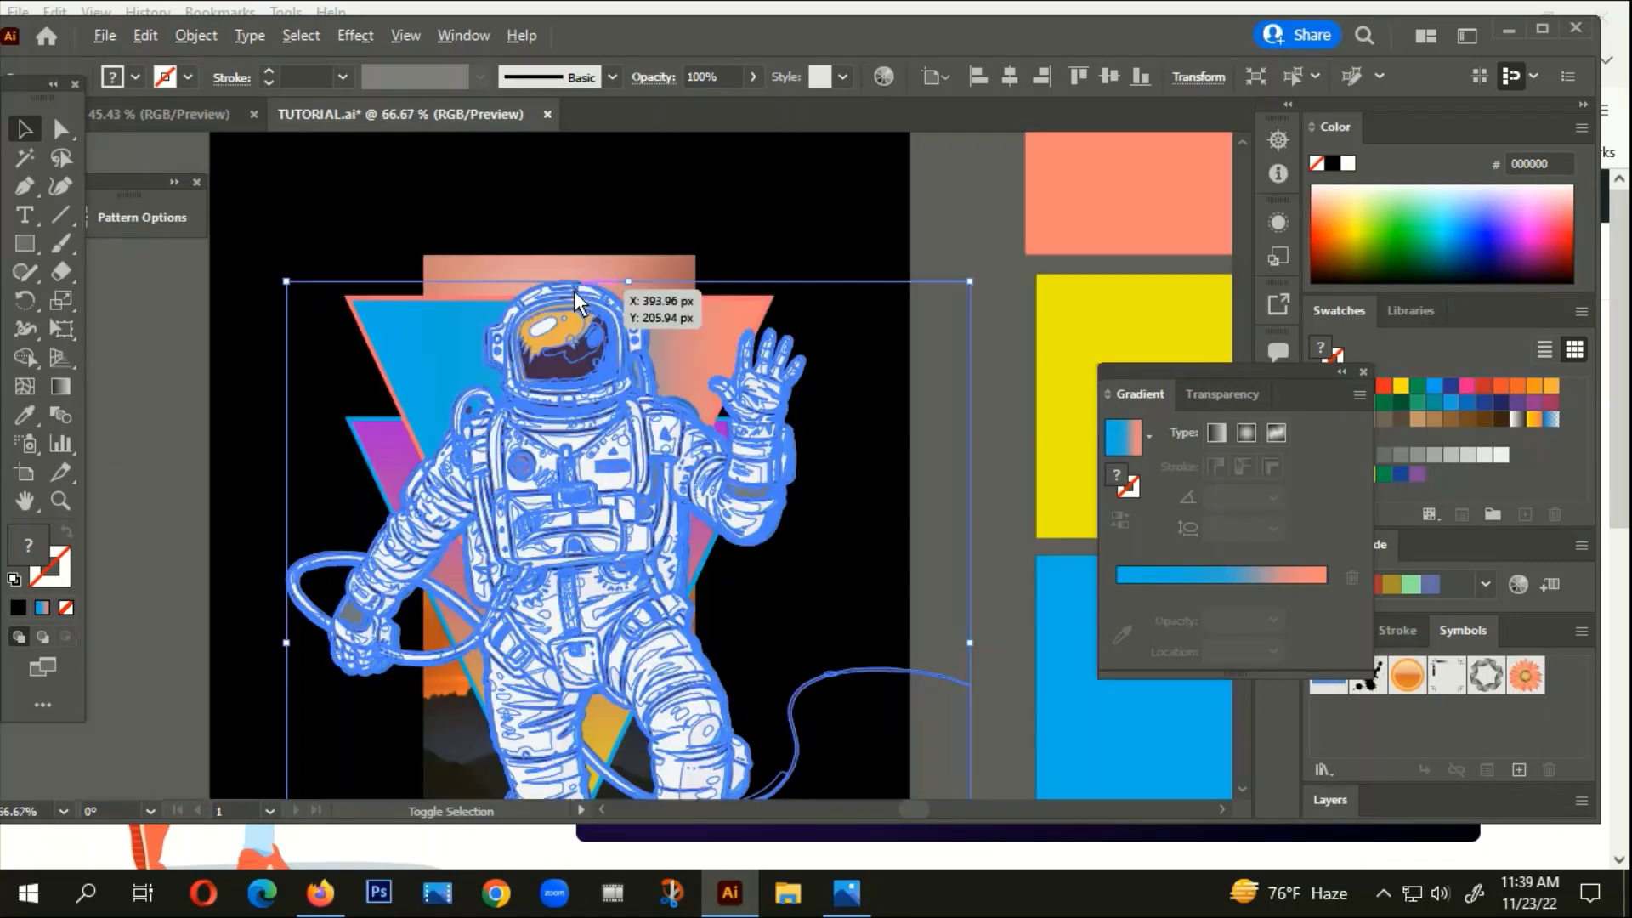
Examine how the astronaut's helmet is placed over the triangles in the reference screenshot
left_click_drag(1084, 350, 709, 527)
left_click_drag(991, 417, 812, 421)
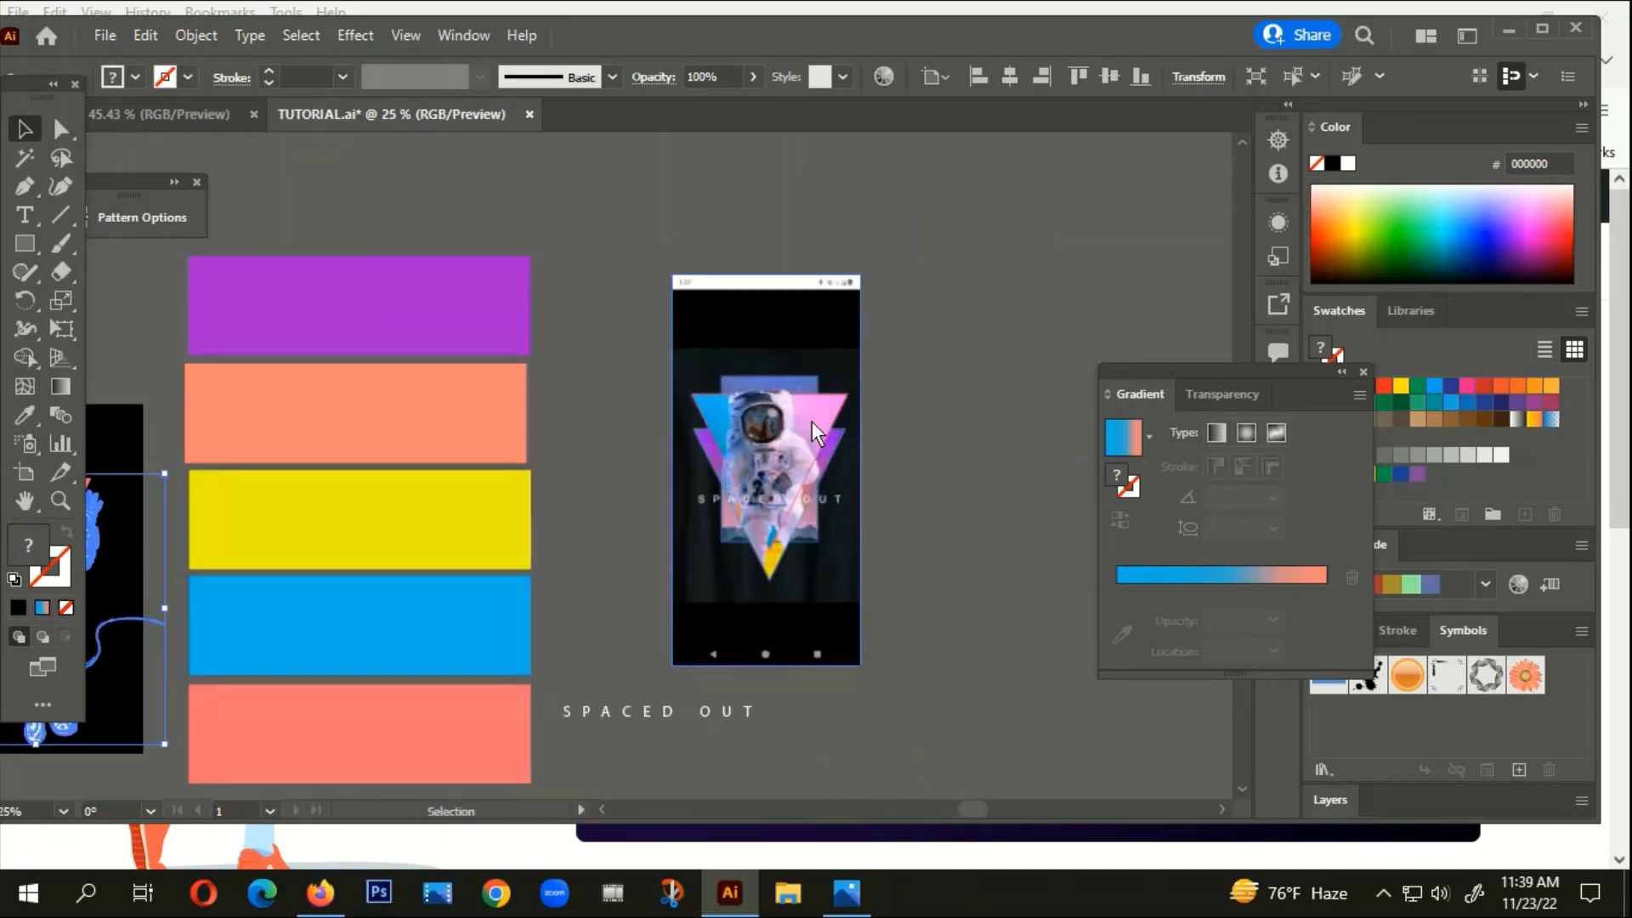
scroll(732, 404, "up", 3)
scroll(733, 403, "up", 1)
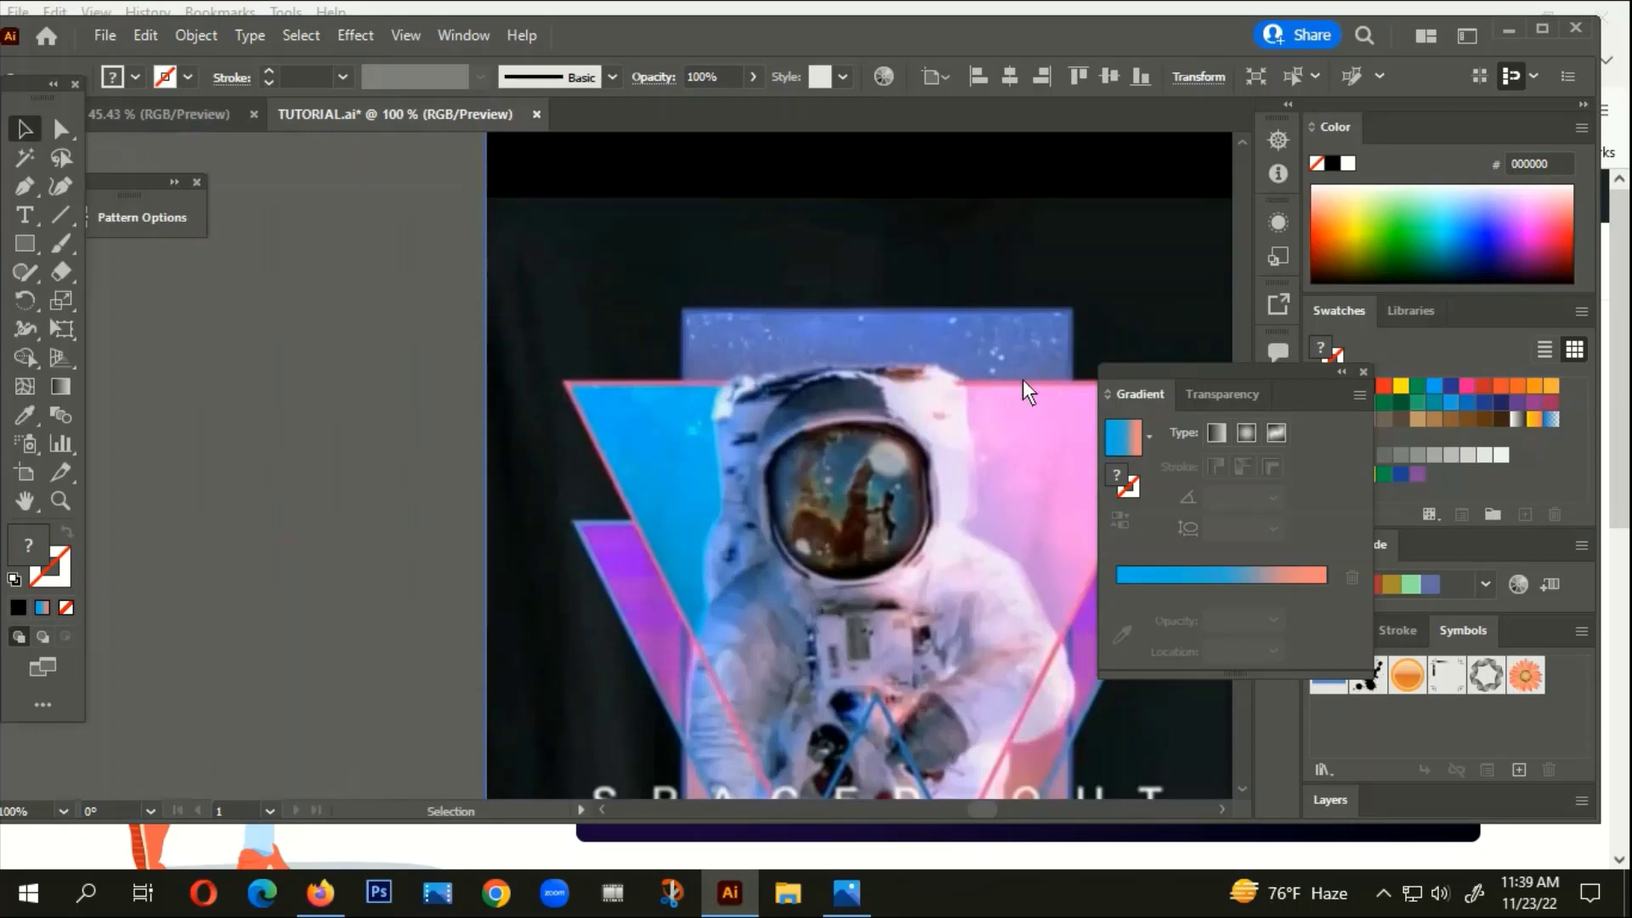
scroll(916, 383, "down", 4)
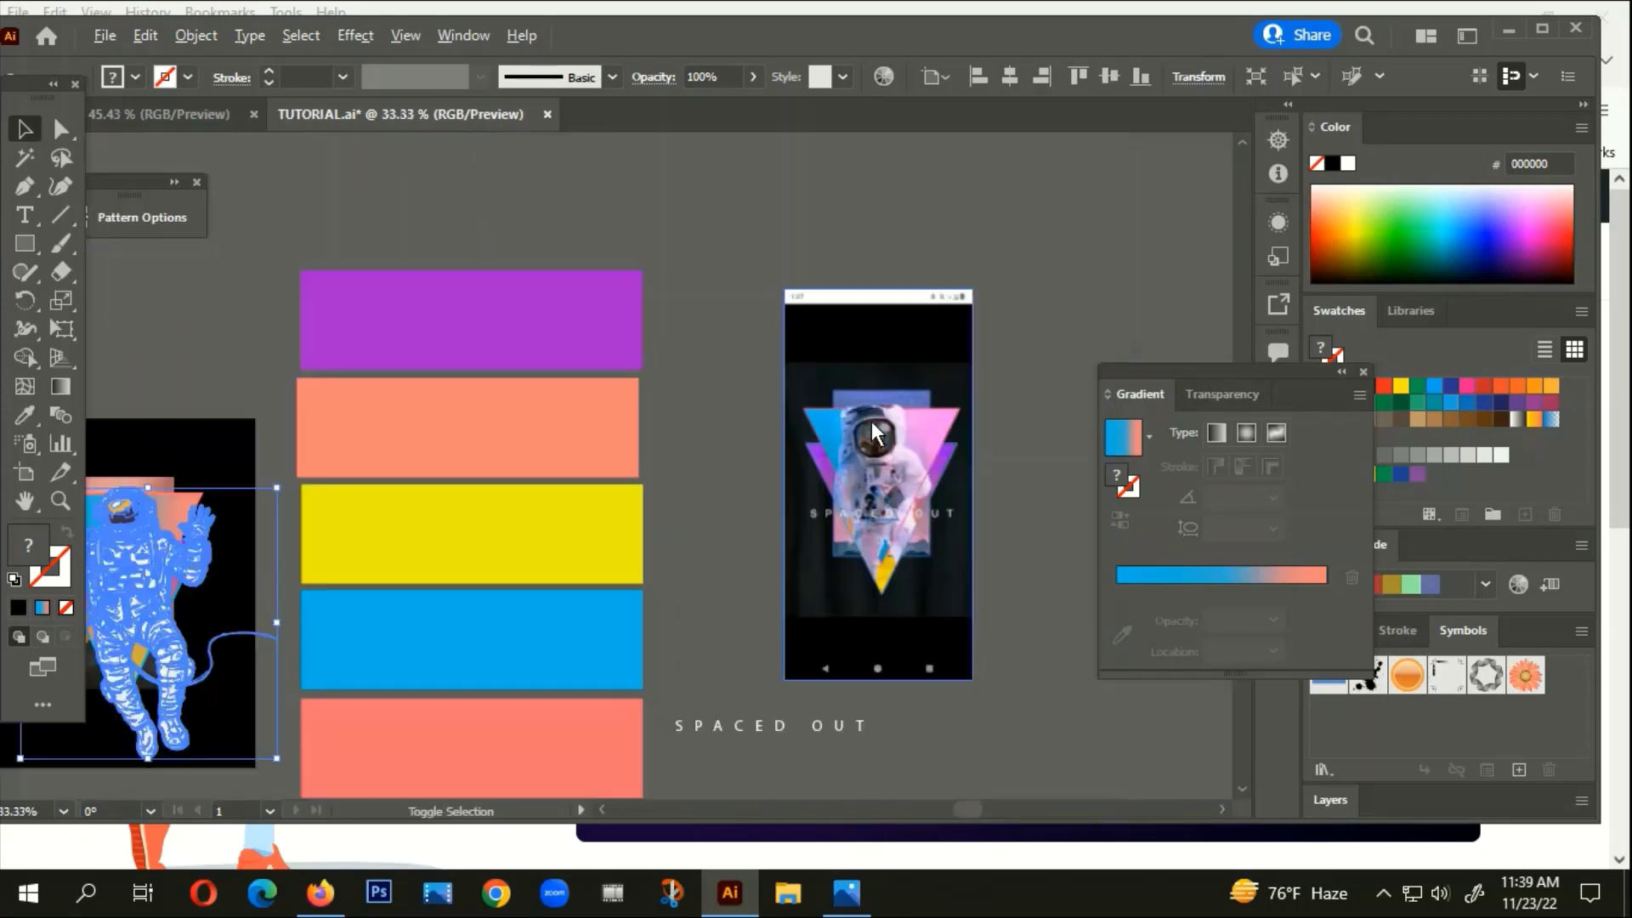
Compare the astronaut's size and placement over the triangles, from helmet to legs, with the reference screenshot
left_click_drag(256, 580, 497, 580)
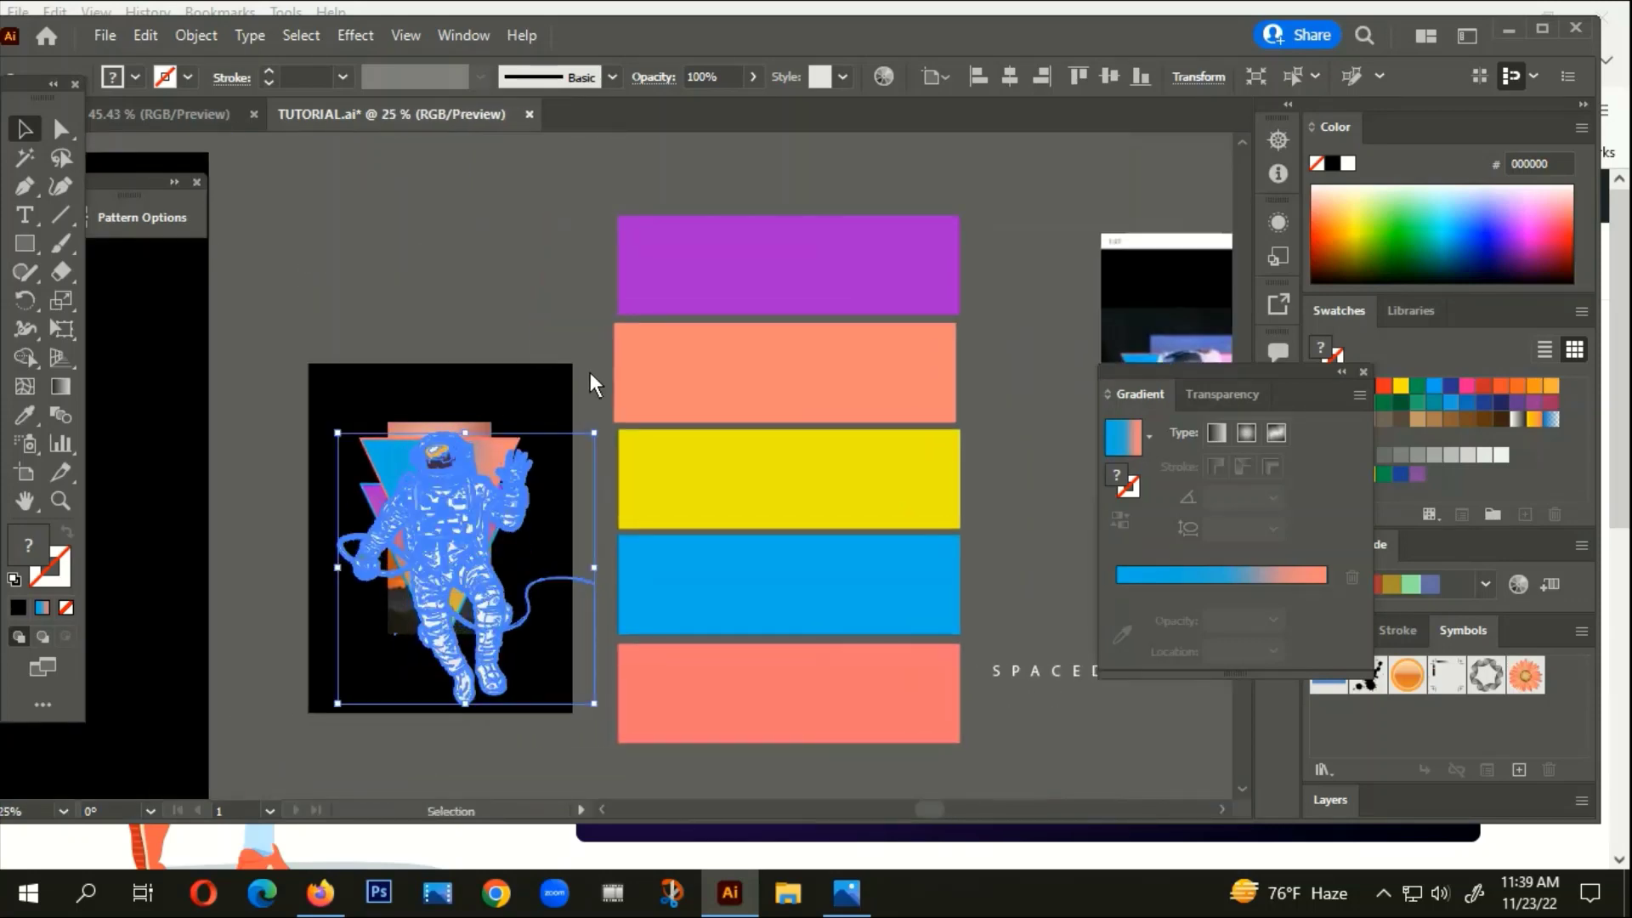
left_click(590, 372)
scroll(420, 436, "up", 3)
scroll(435, 457, "up", 2)
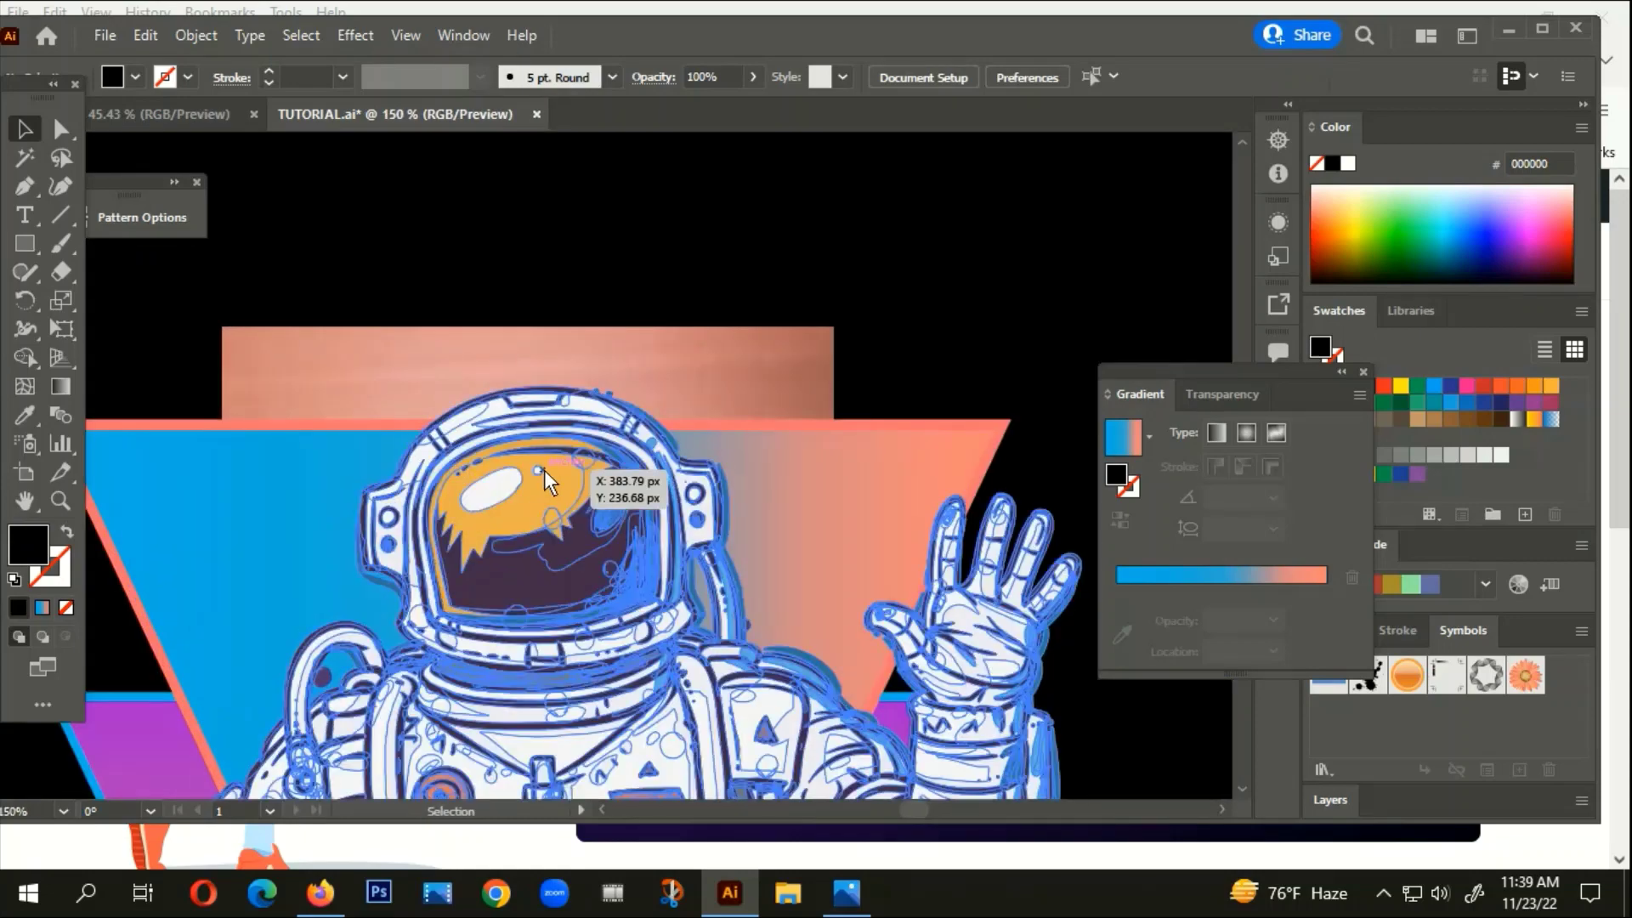
left_click(544, 465)
scroll(623, 224, "down", 4)
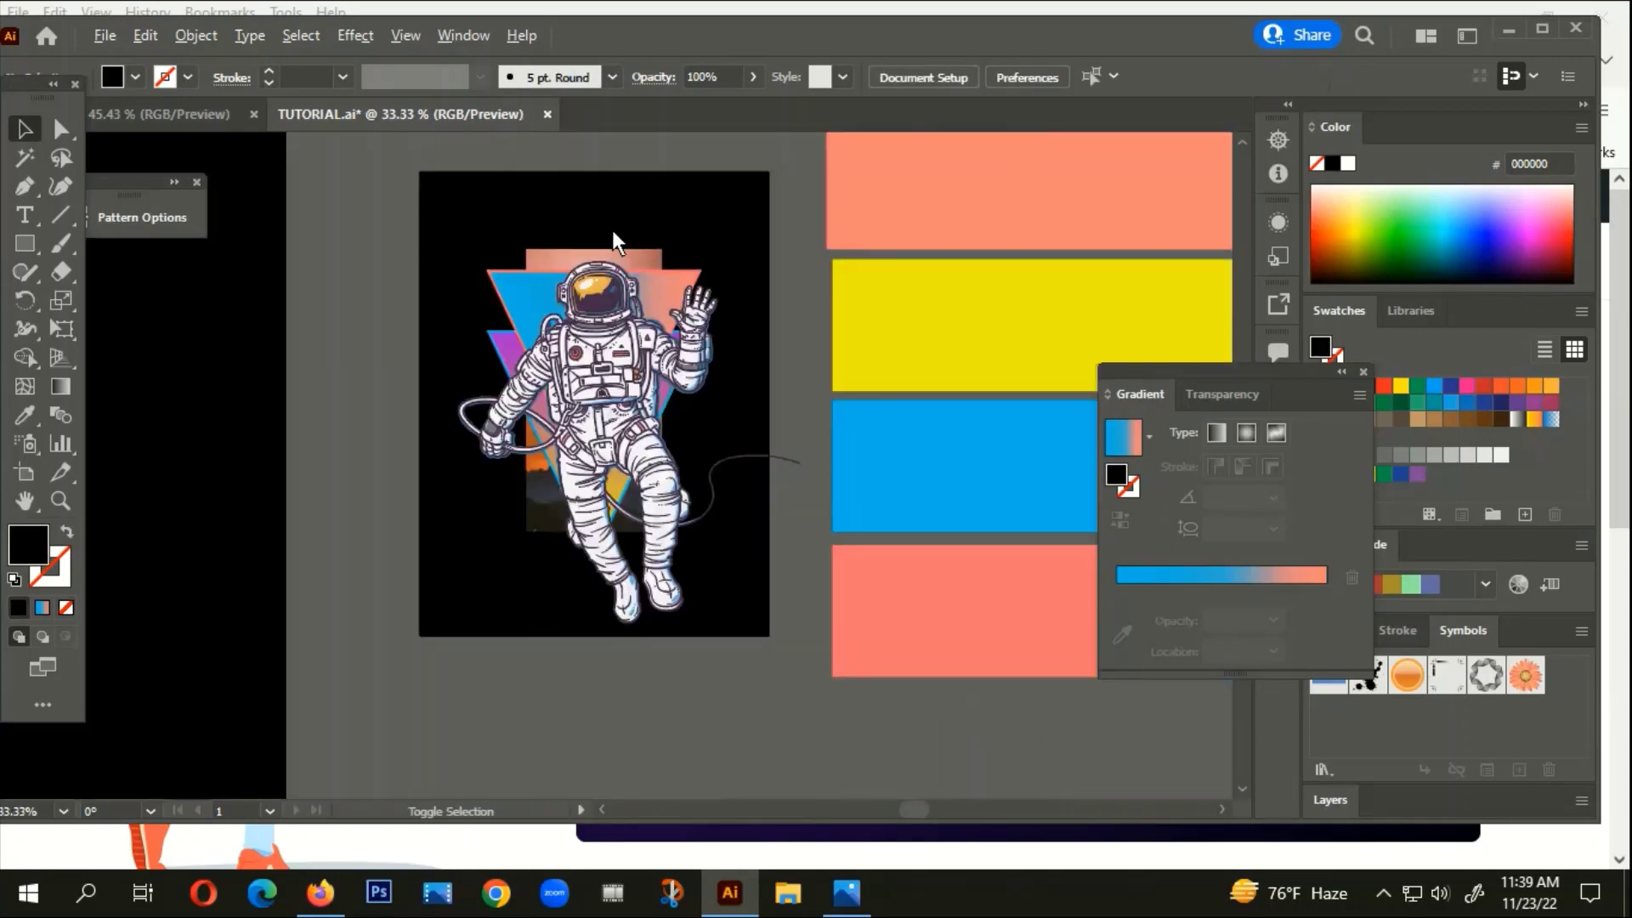
left_click_drag(753, 401, 731, 389)
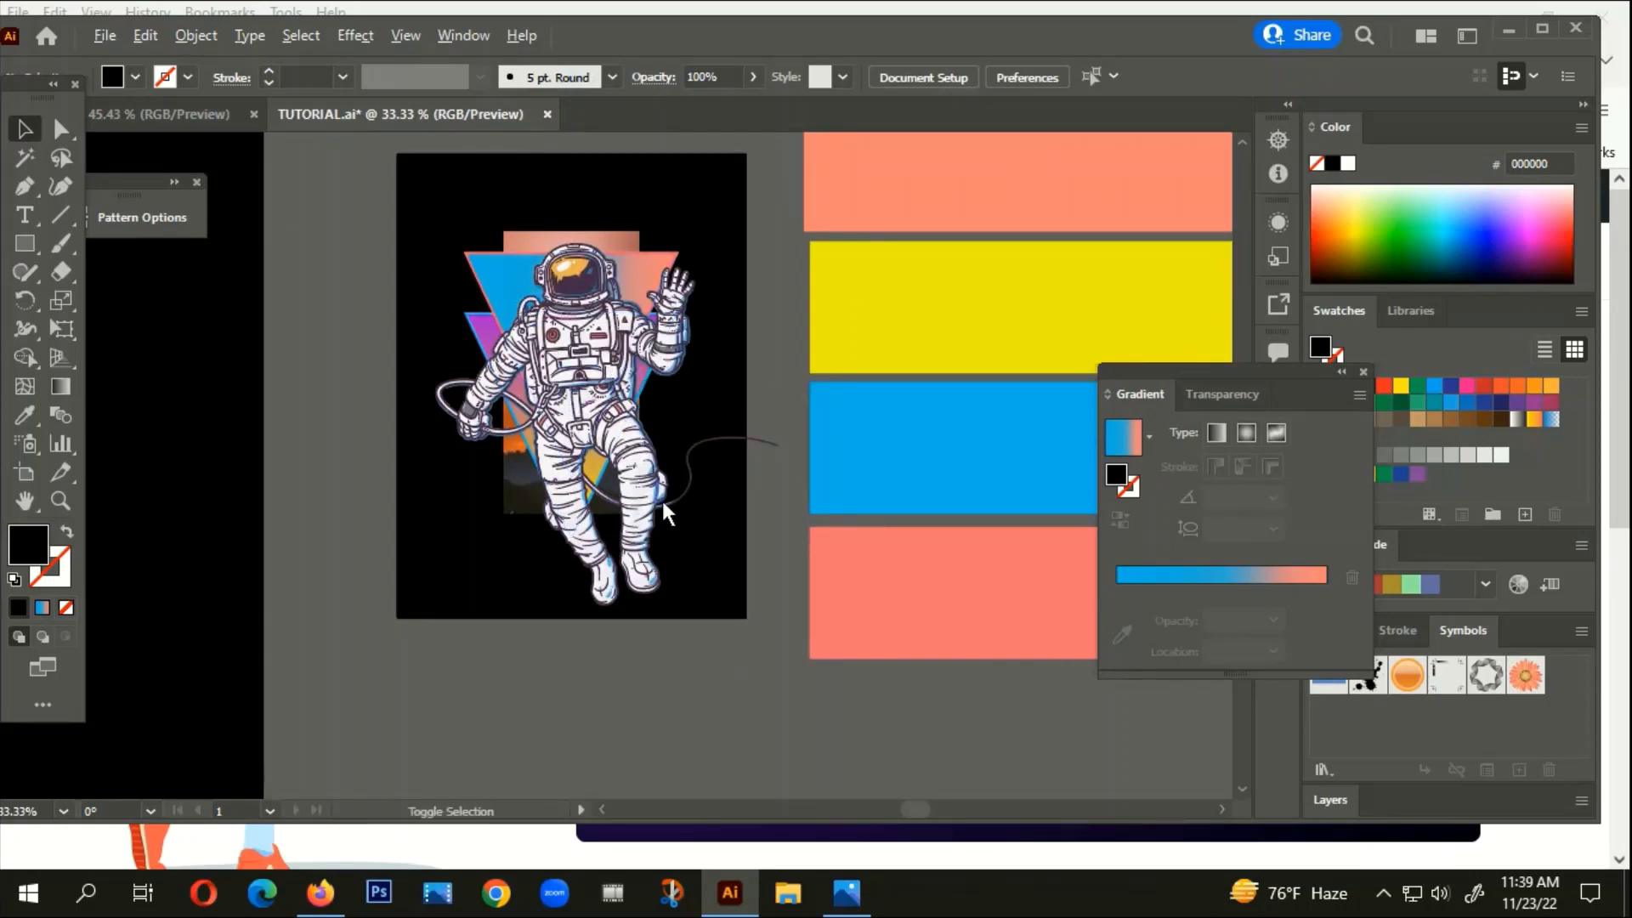
scroll(476, 425, "up", 1)
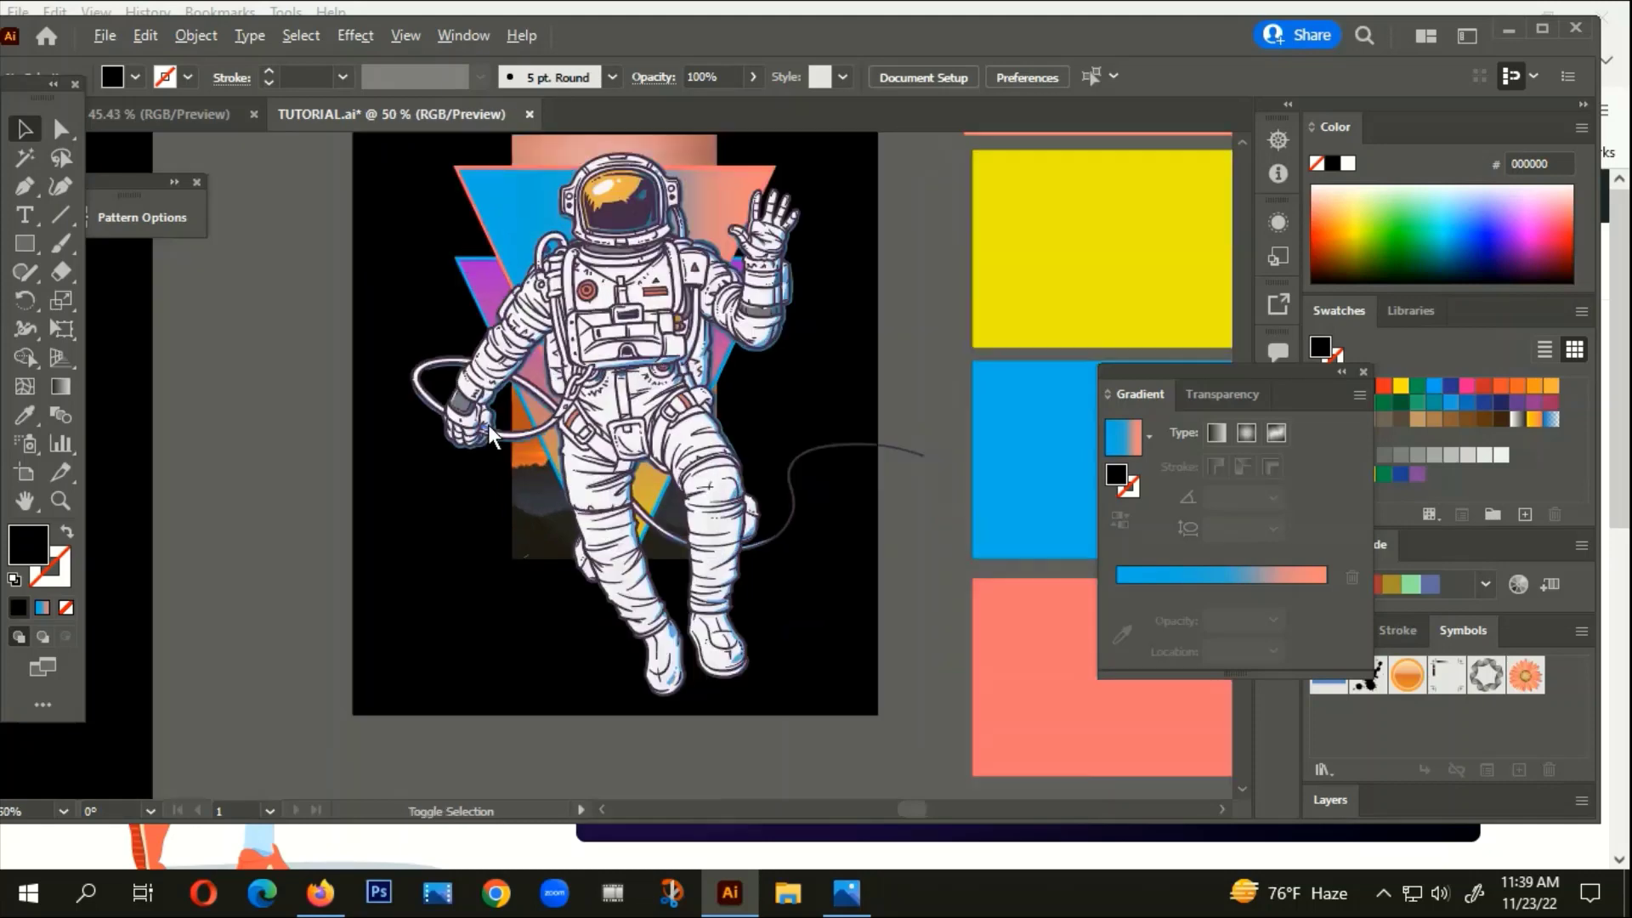
scroll(619, 401, "down", 3)
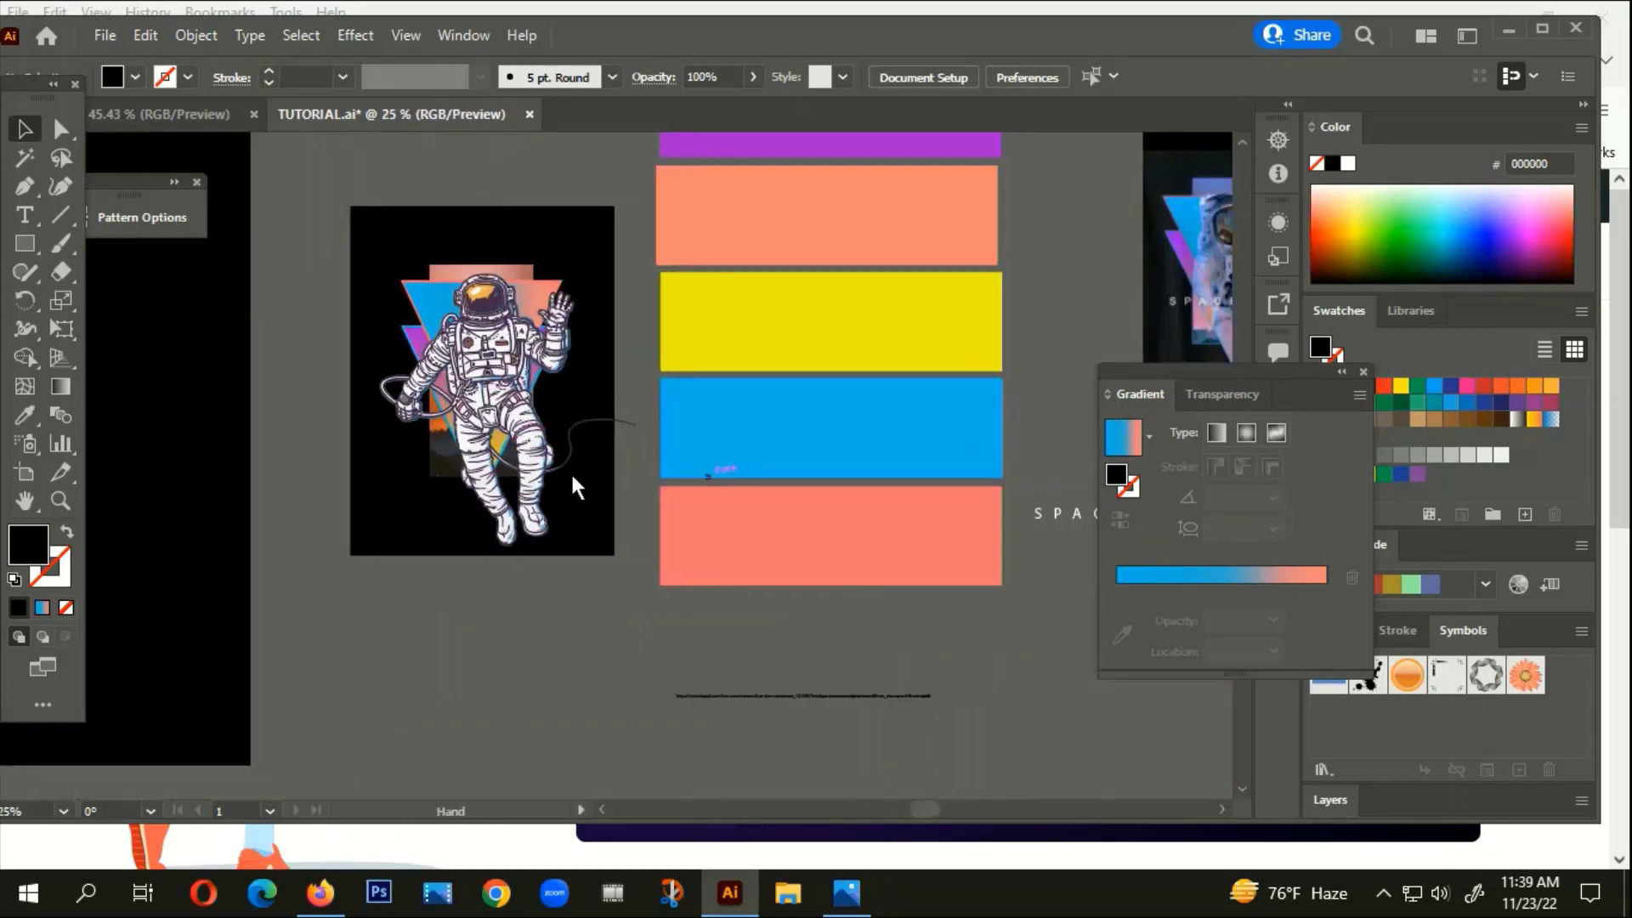
scroll(1032, 376, "up", 4)
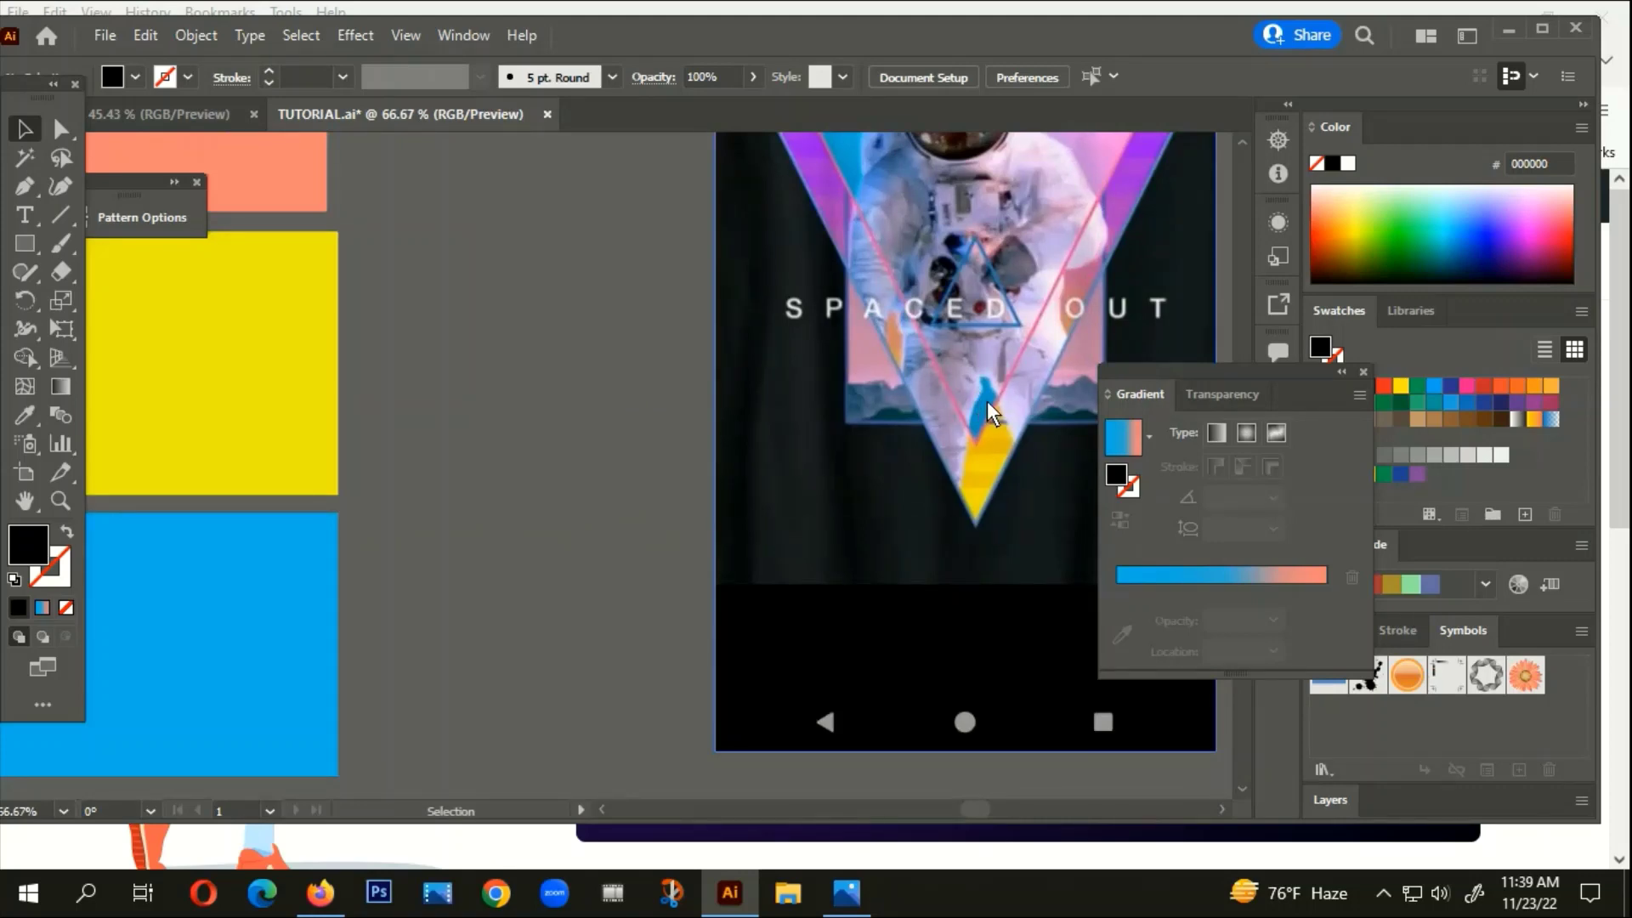
scroll(986, 401, "down", 4)
Enlarge the astronaut slightly about its centre, keeping its proportions, and deselect it
scroll(663, 510, "up", 2)
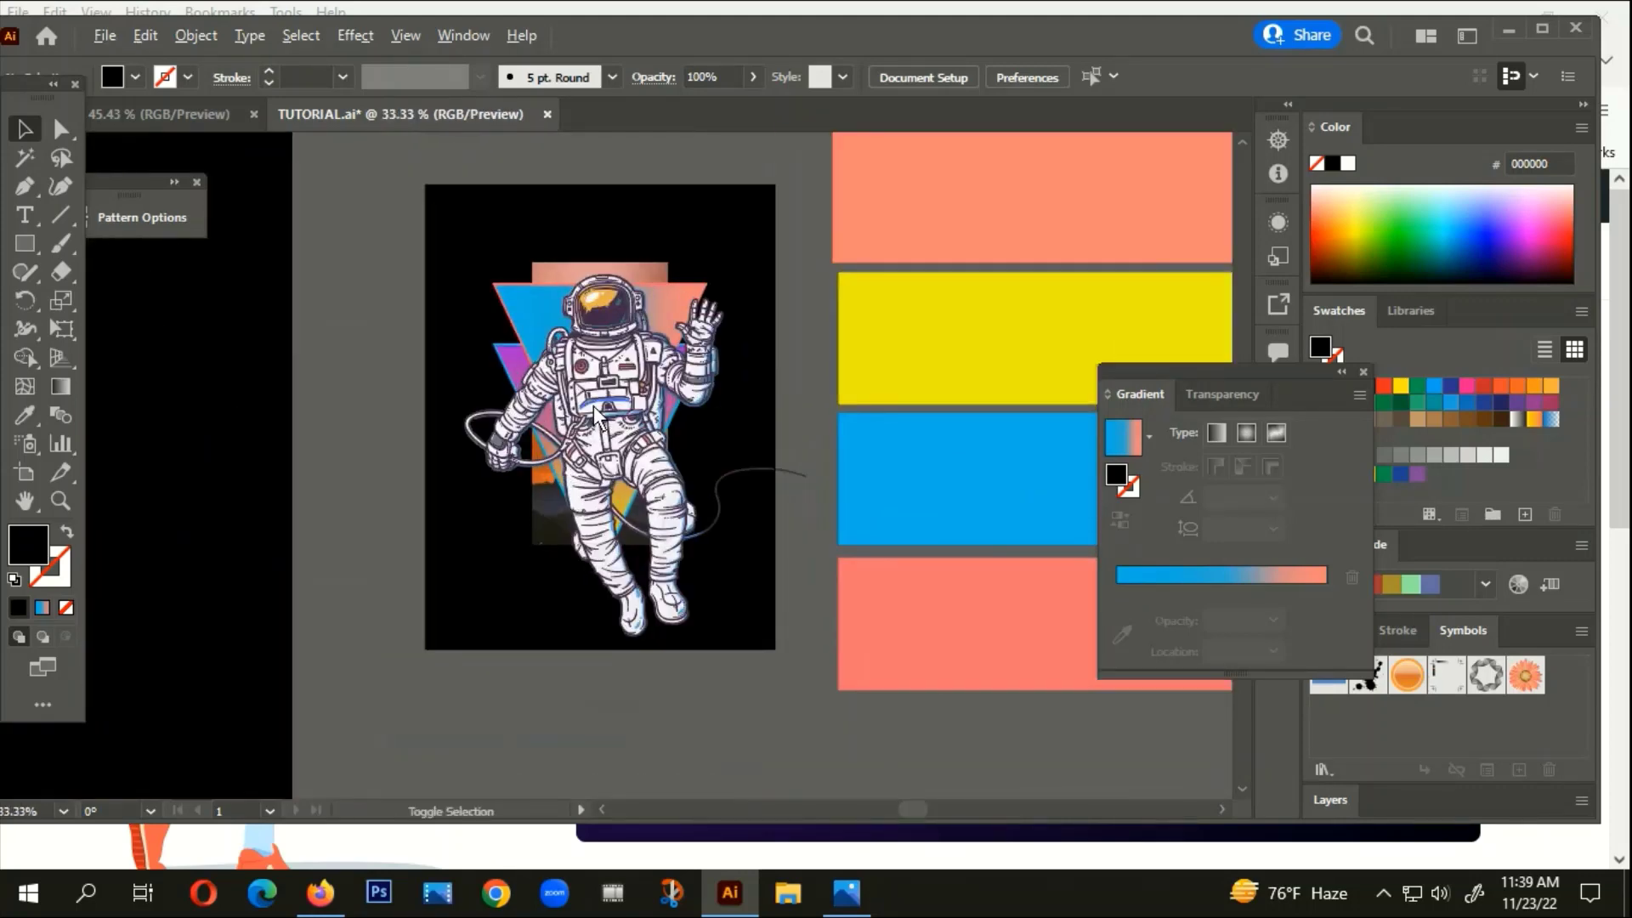
left_click(594, 405)
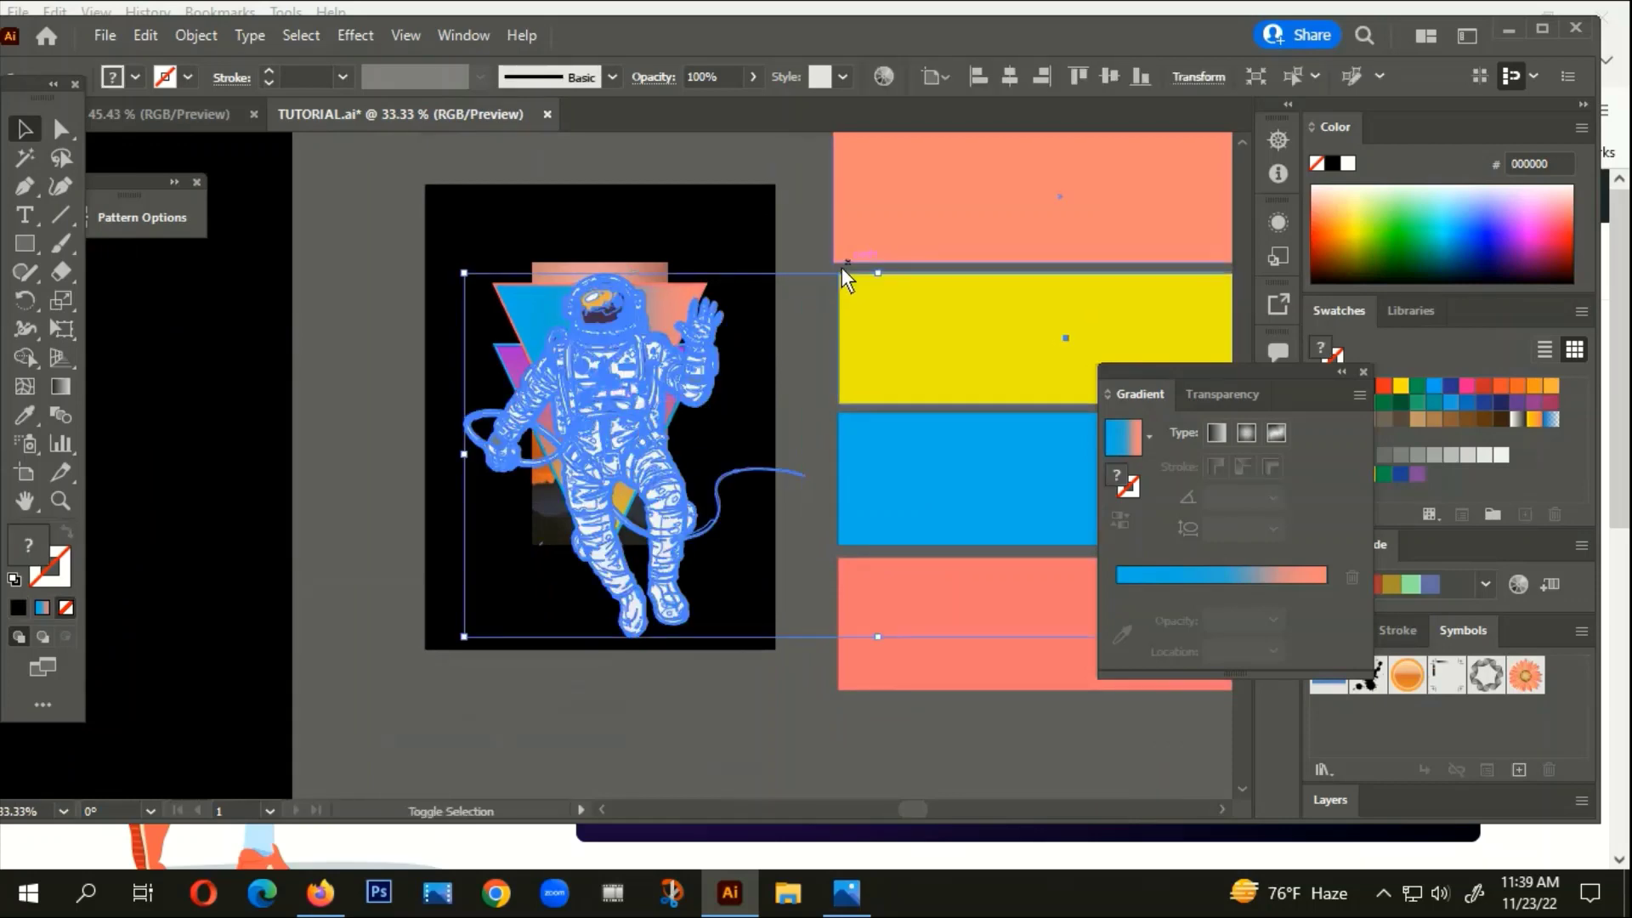
left_click(778, 358)
left_click(648, 394)
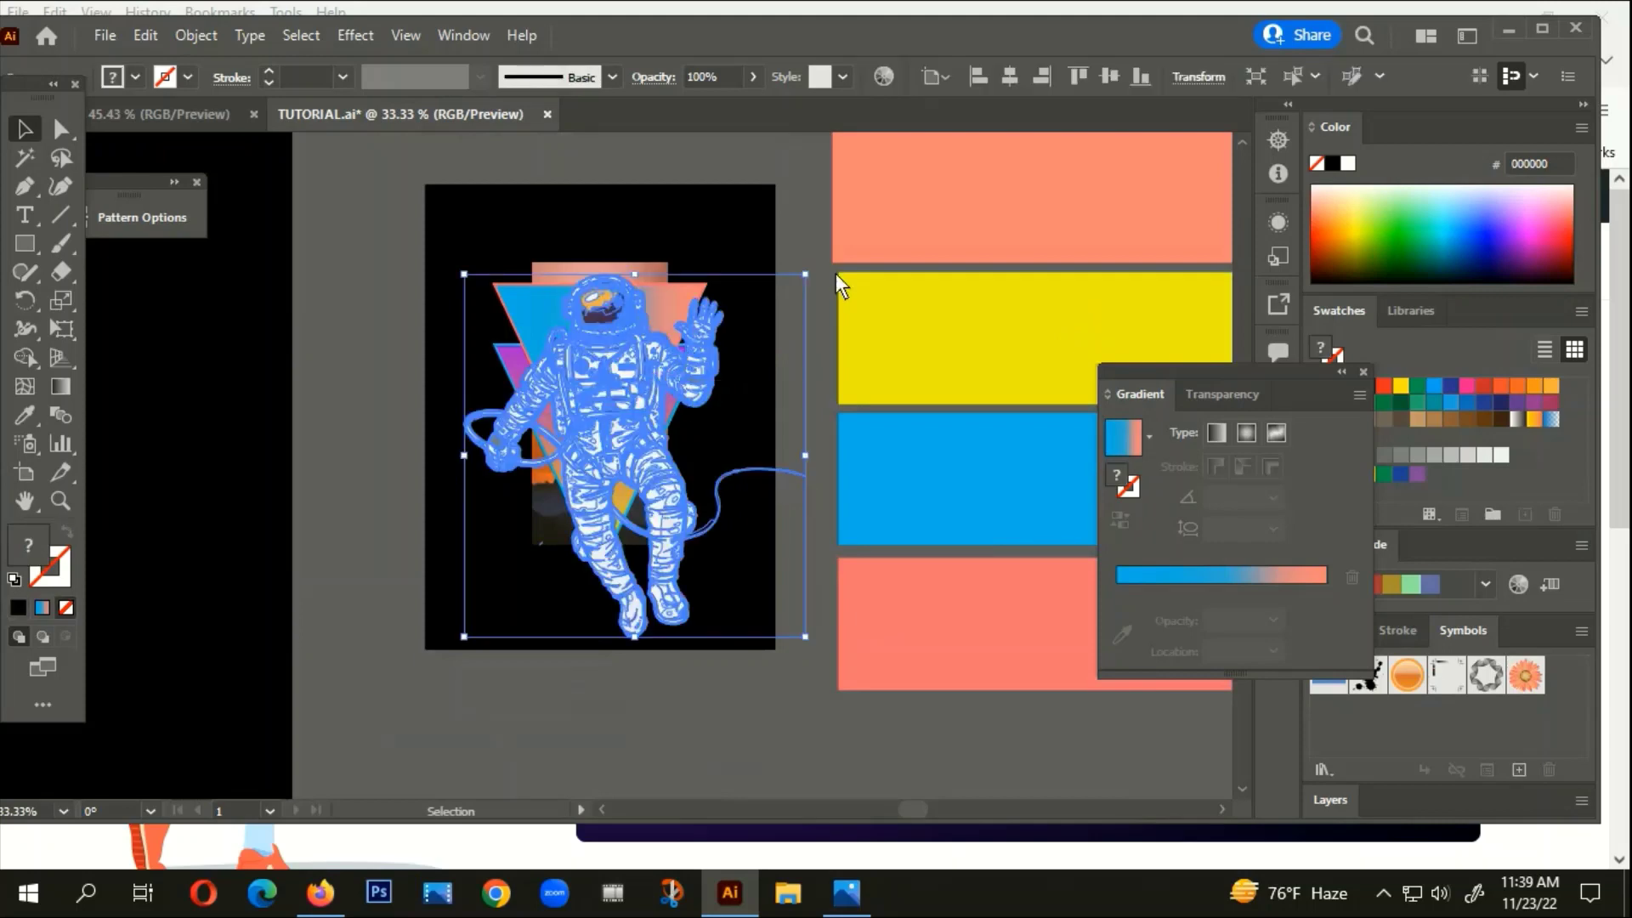
left_click_drag(809, 276, 836, 246)
left_click(783, 415)
scroll(621, 320, "up", 2)
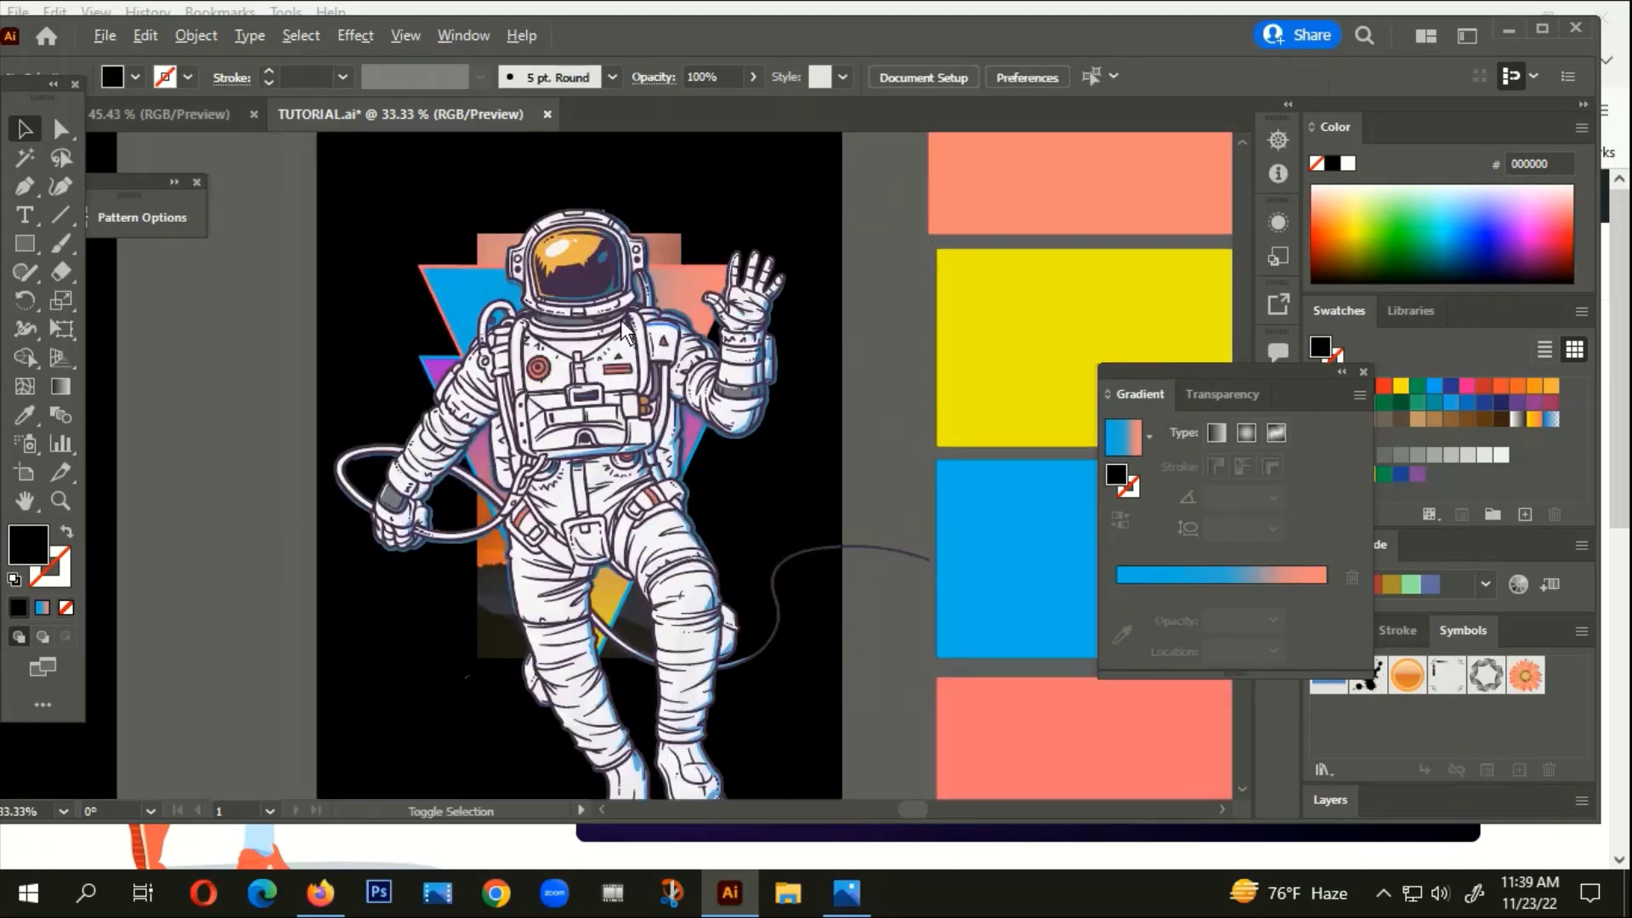
Scale the astronaut down proportionally about its centre and move it up until the helmet overlaps the front triangle's upper edge
mouse_move(613, 377)
left_mouse_down()
mouse_move(613, 415)
mouse_move(614, 396)
left_mouse_up()
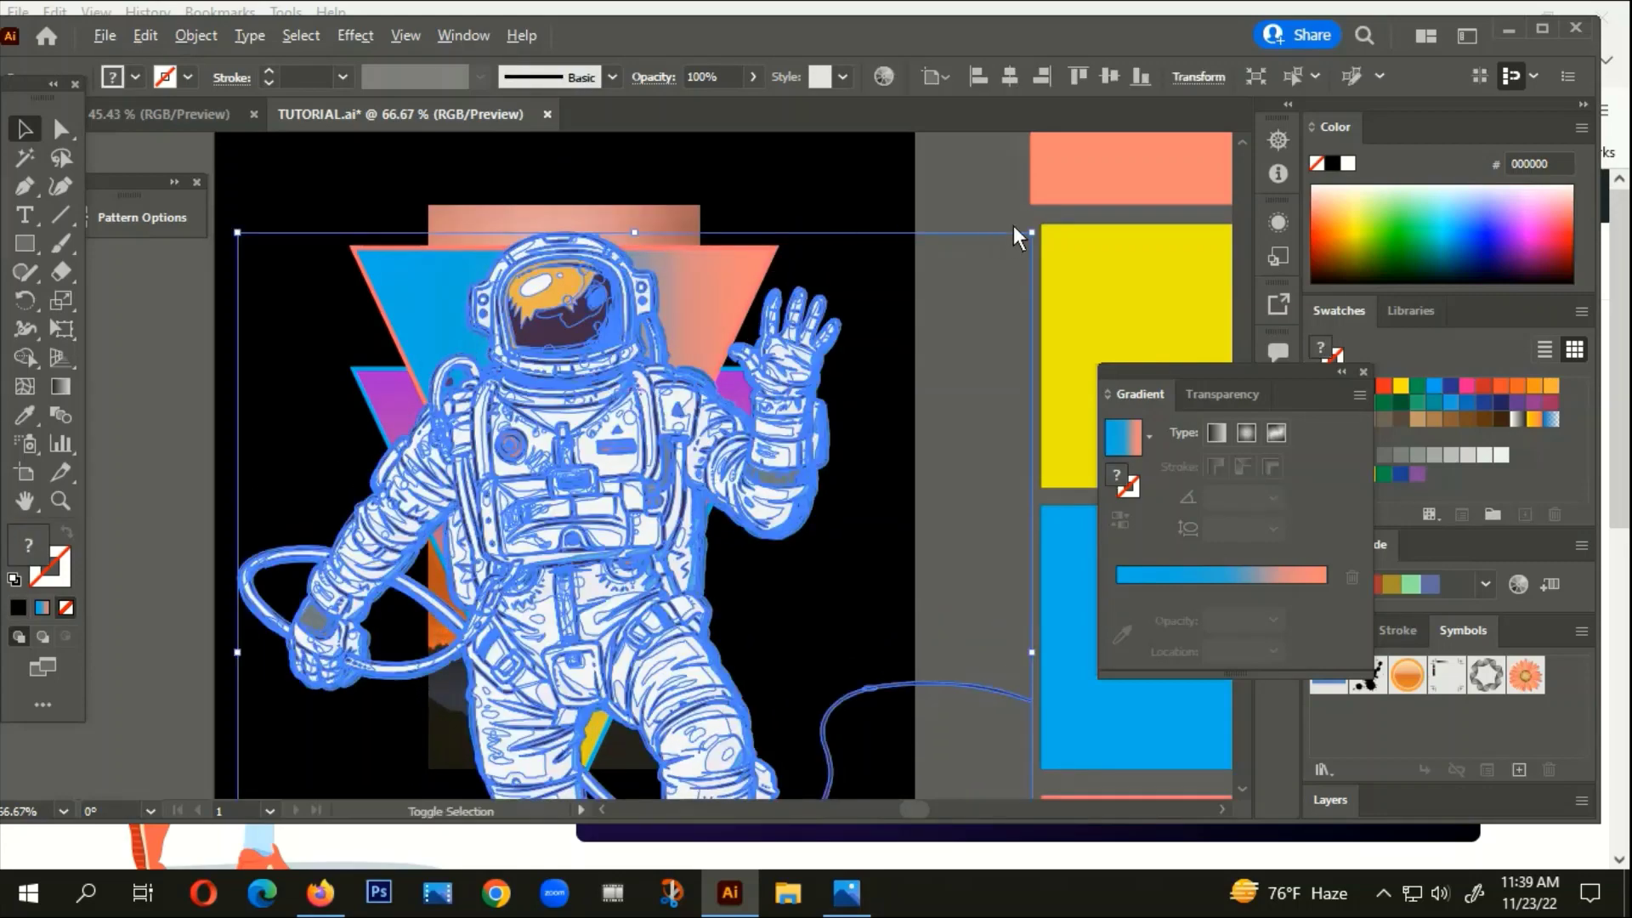
left_click_drag(1030, 231, 930, 308)
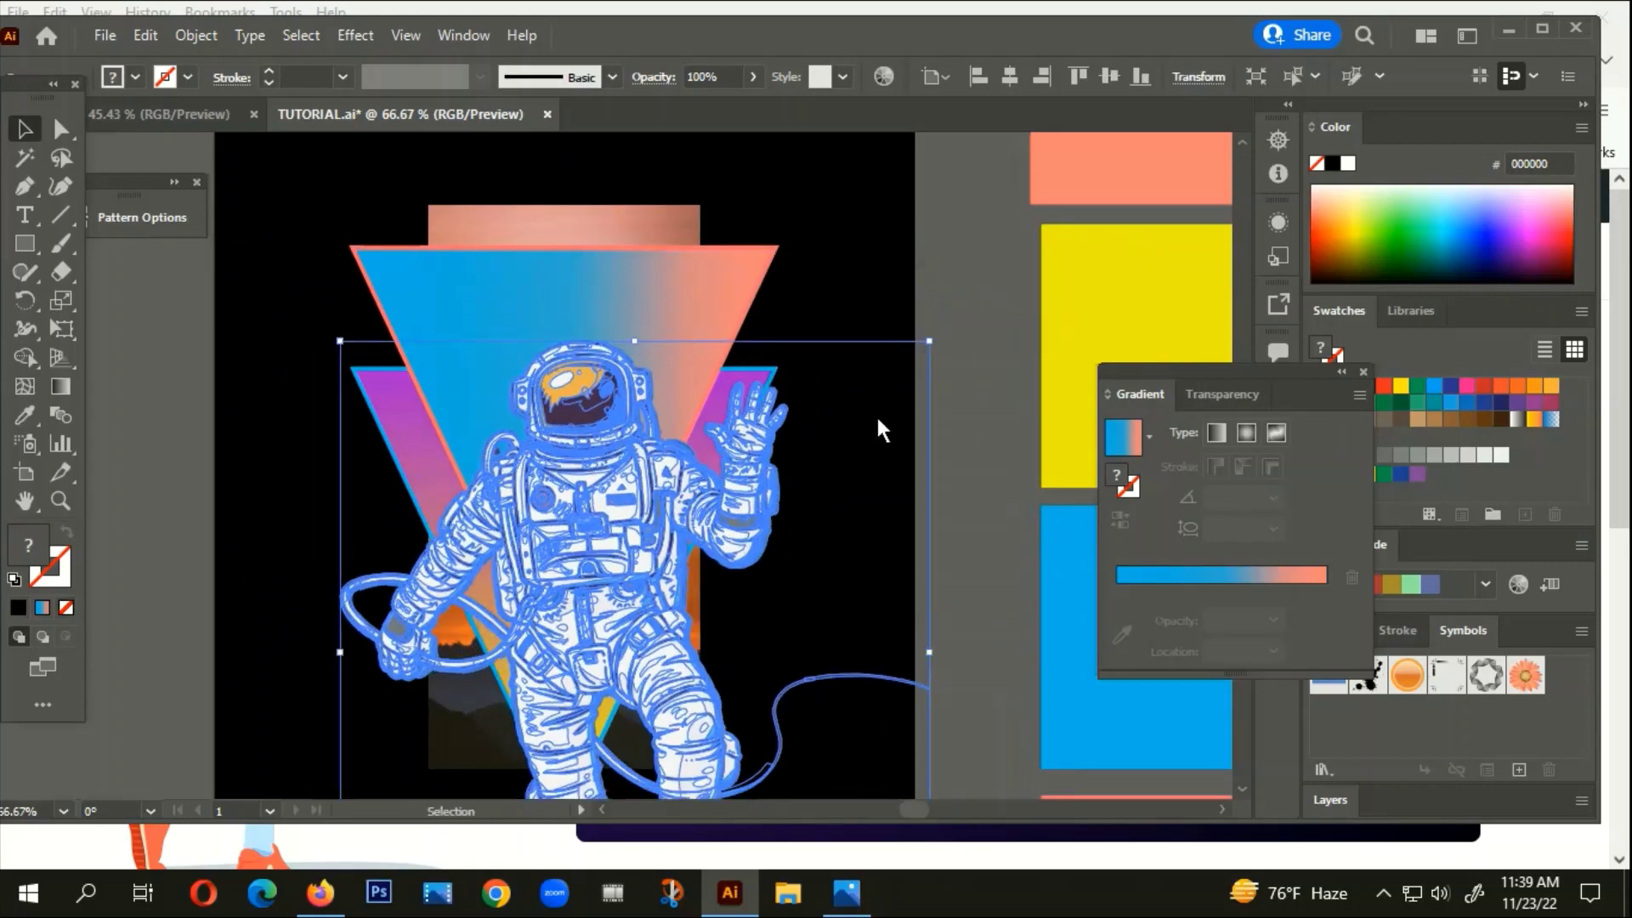
left_click(876, 416)
left_click_drag(581, 502, 557, 393)
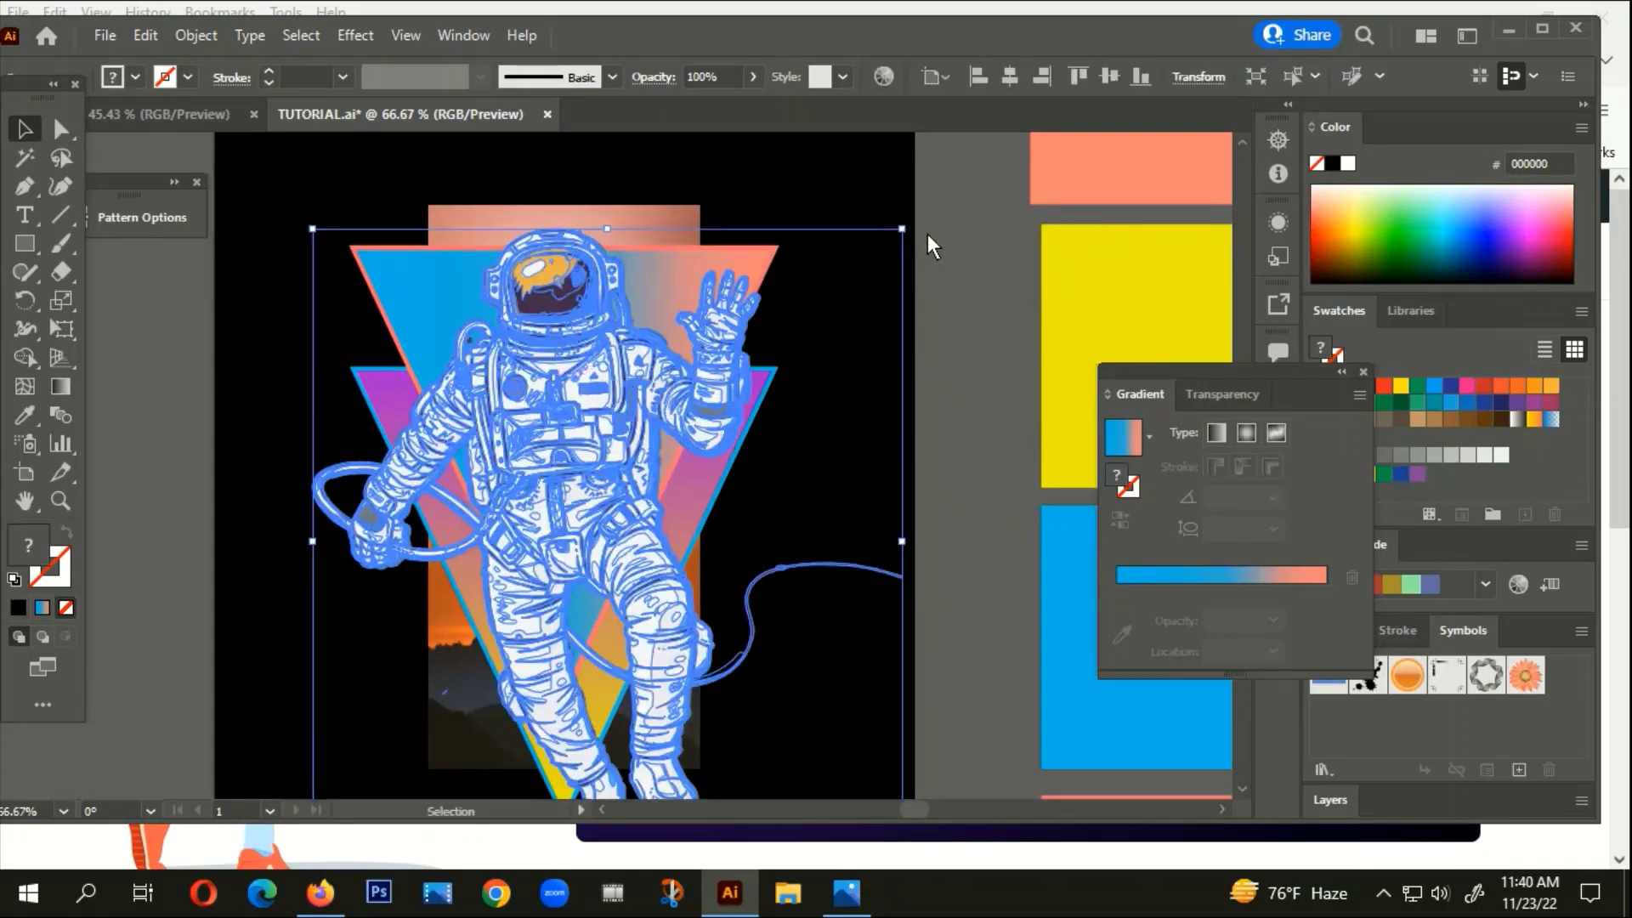
Rotate the astronaut slightly clockwise so it stands more upright, and shift it slightly left and up over the triangles
left_click_drag(914, 226, 904, 266)
left_click(978, 402)
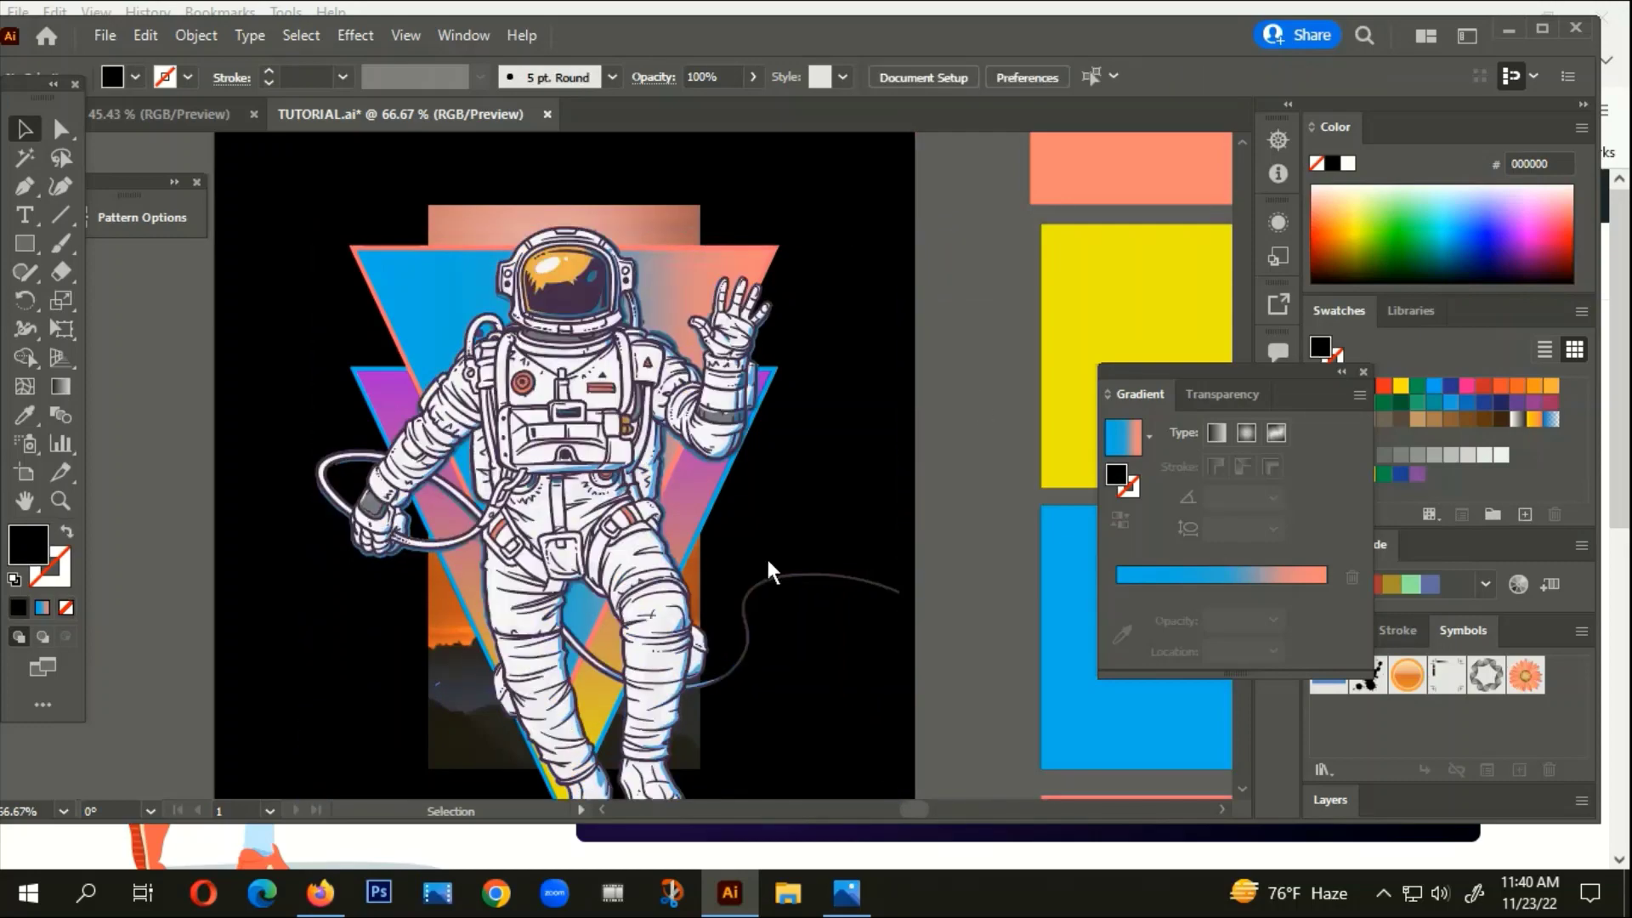
left_click_drag(565, 729, 545, 718)
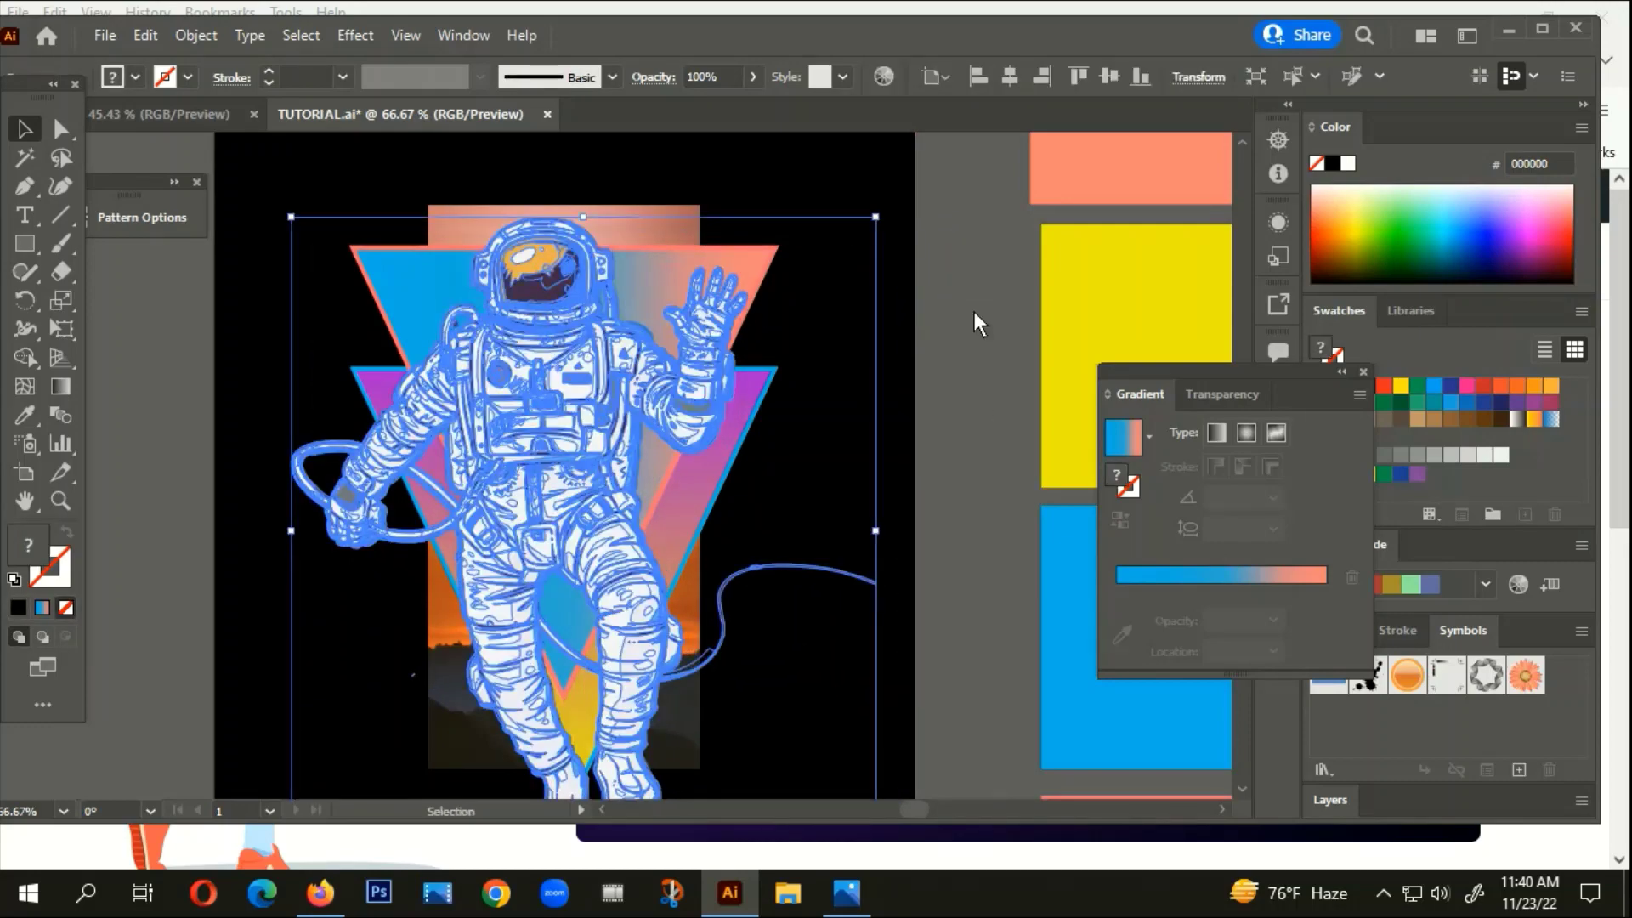
left_click_drag(892, 535, 818, 469)
left_click(909, 561)
Compare the whole composition with the reference screenshot, especially the triangle tips around the astronaut's lower body
scroll(869, 546, "down", 1)
scroll(773, 489, "down", 2)
left_click_drag(772, 551, 605, 485)
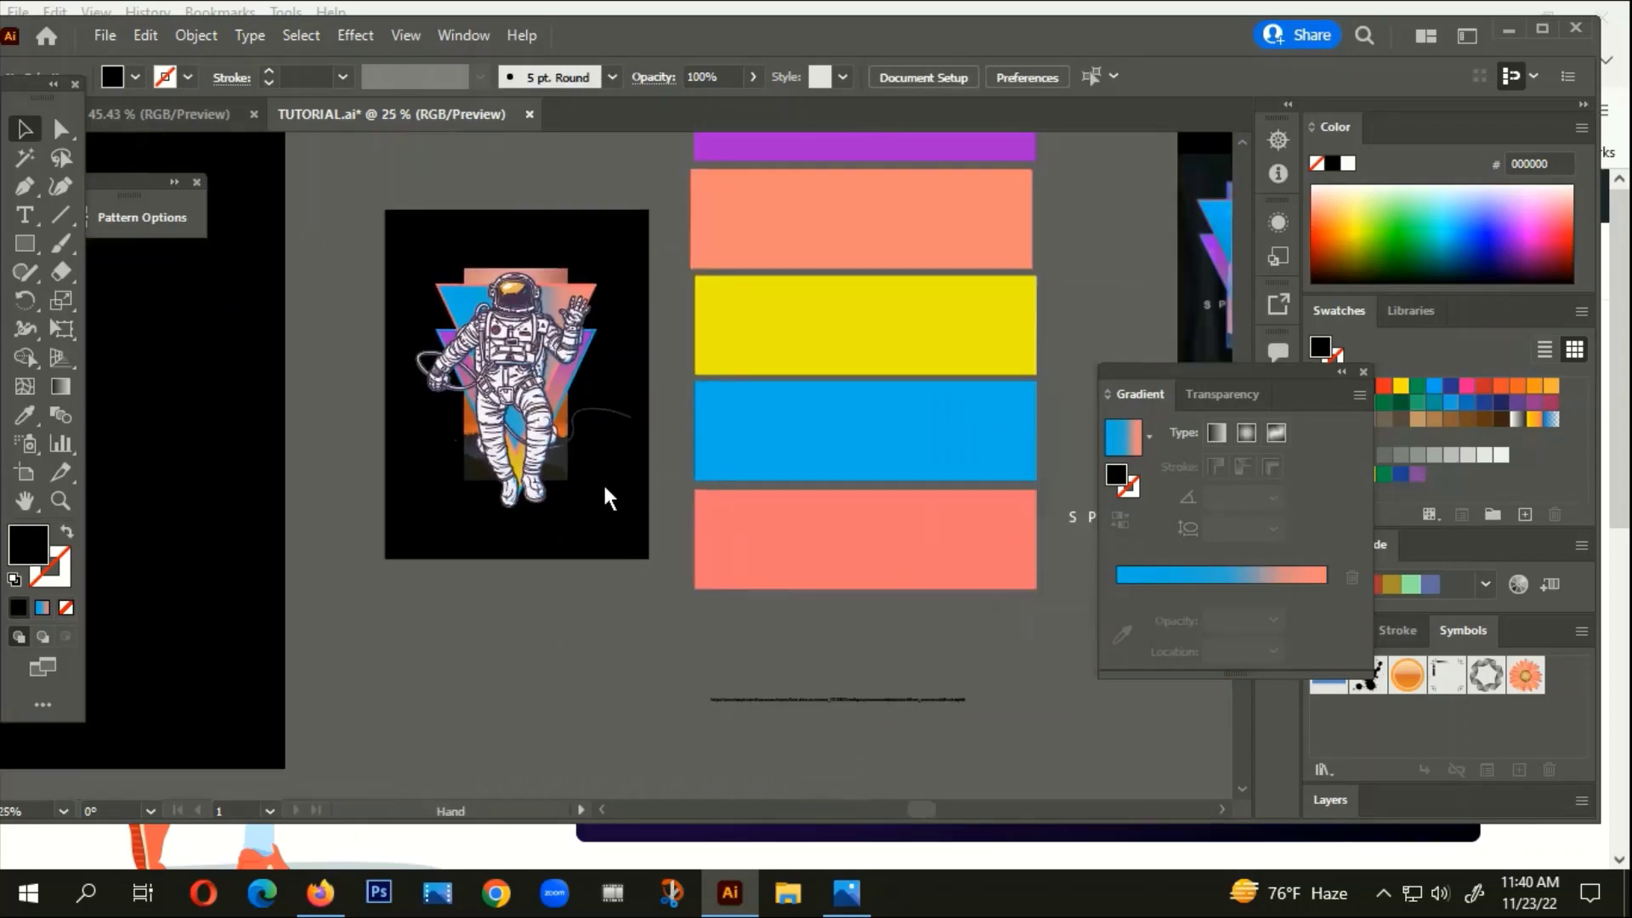
scroll(714, 537, "right", 5)
scroll(870, 406, "up", 2)
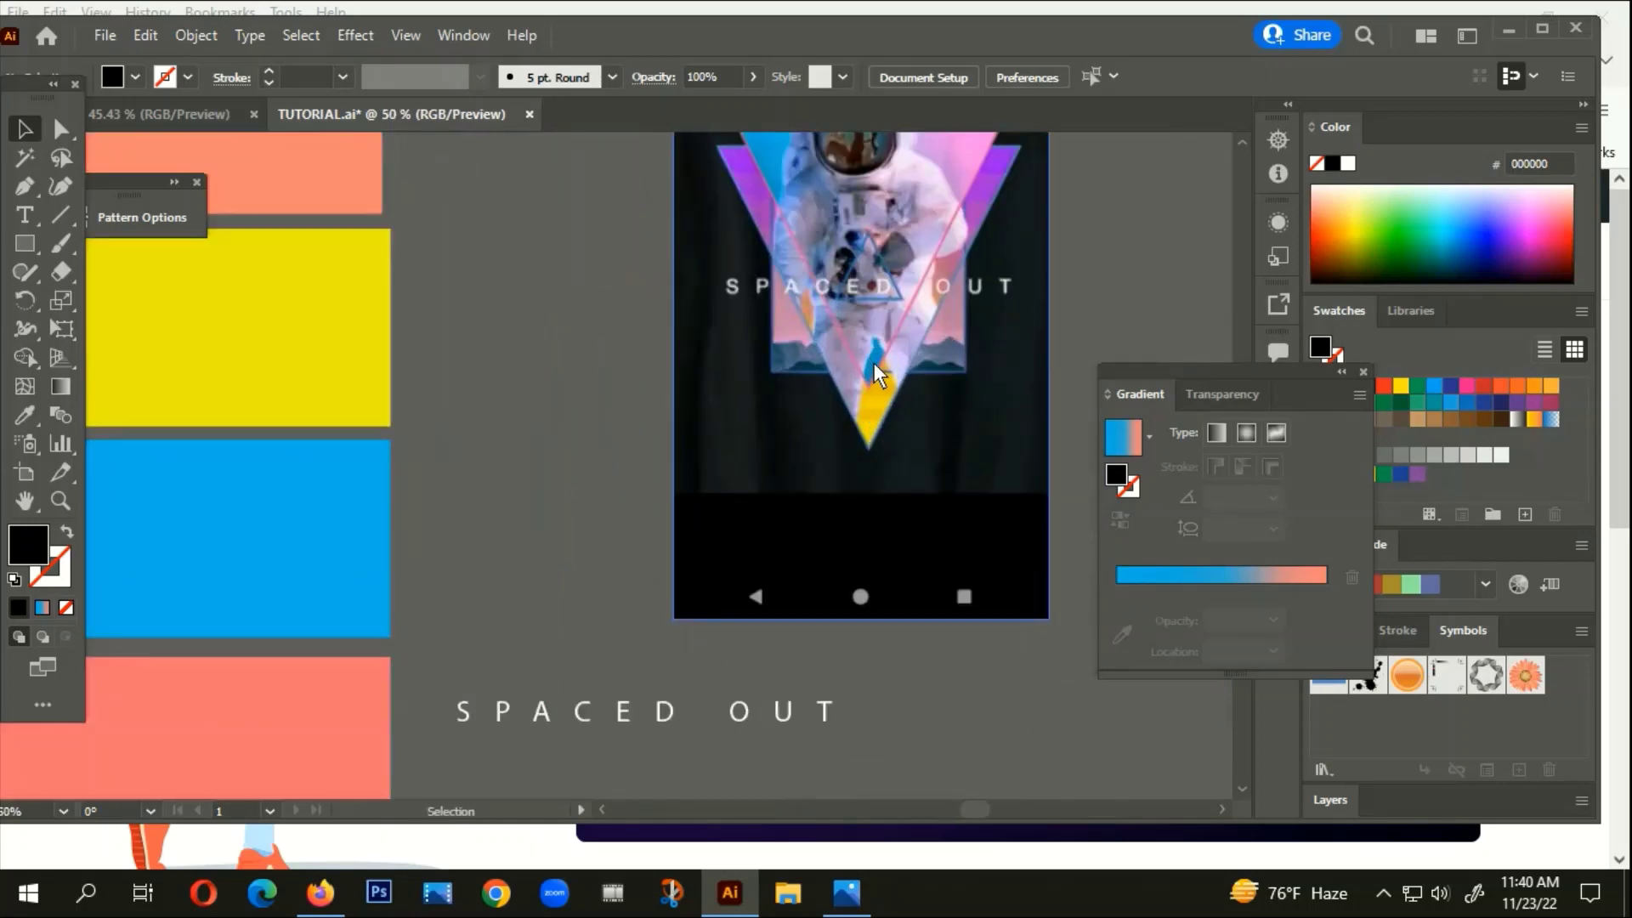
scroll(884, 365, "down", 2)
scroll(806, 537, "left", 6)
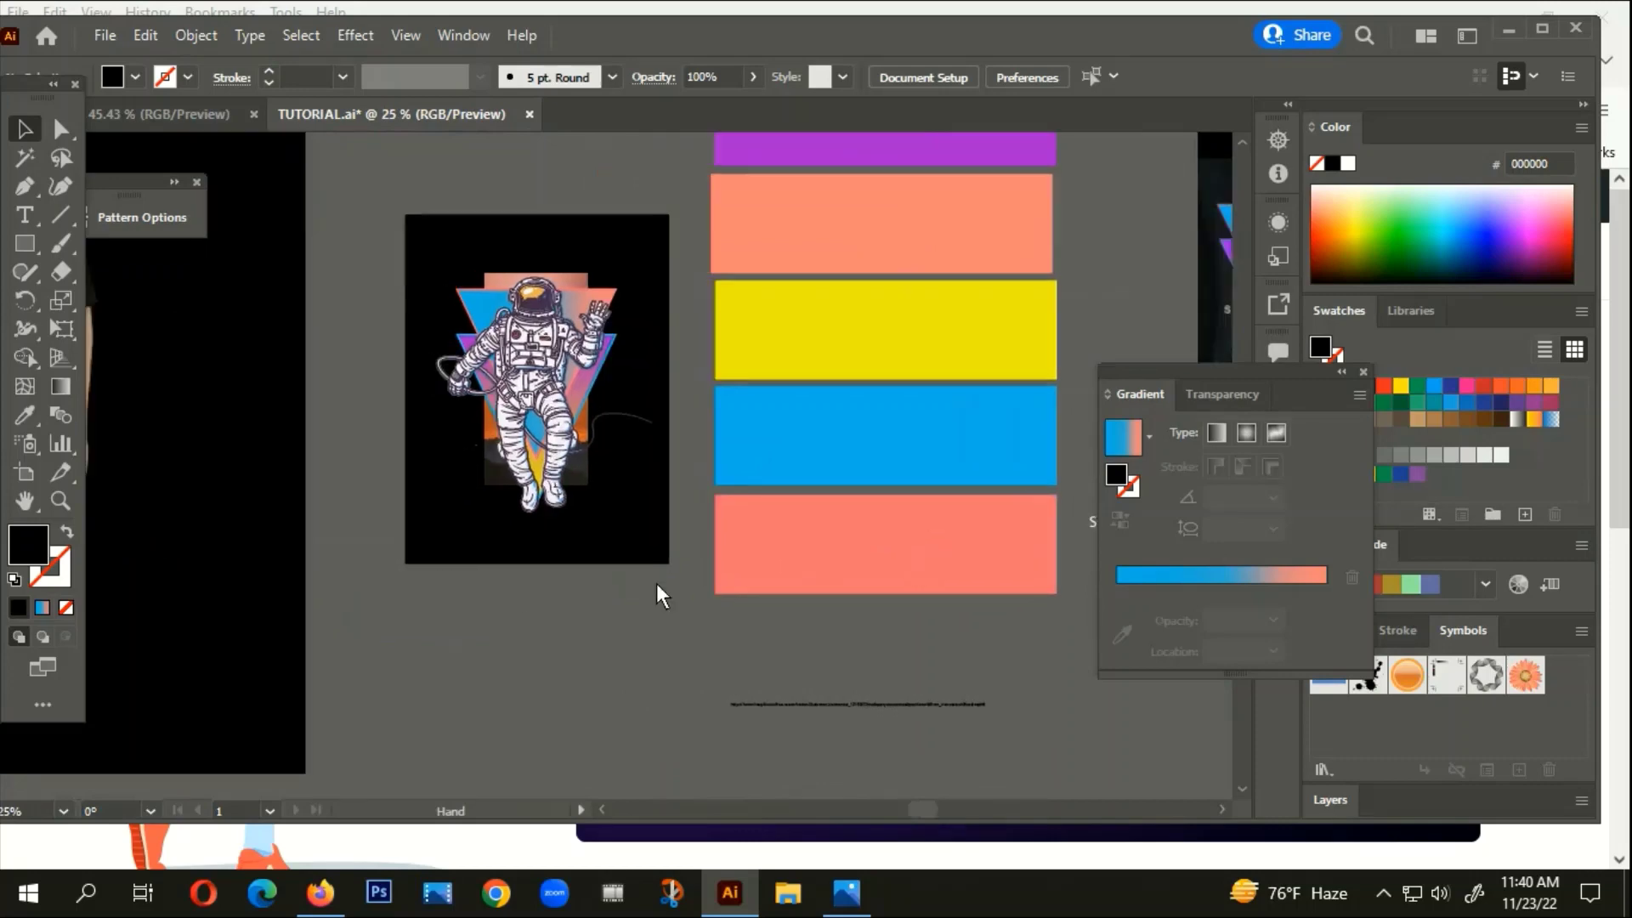
left_click_drag(640, 606, 972, 541)
left_click_drag(838, 563, 716, 690)
Enlarge the astronaut slightly about its centre and move it down a little so the helmet stays within the photo's upper edge
scroll(886, 566, "up", 2)
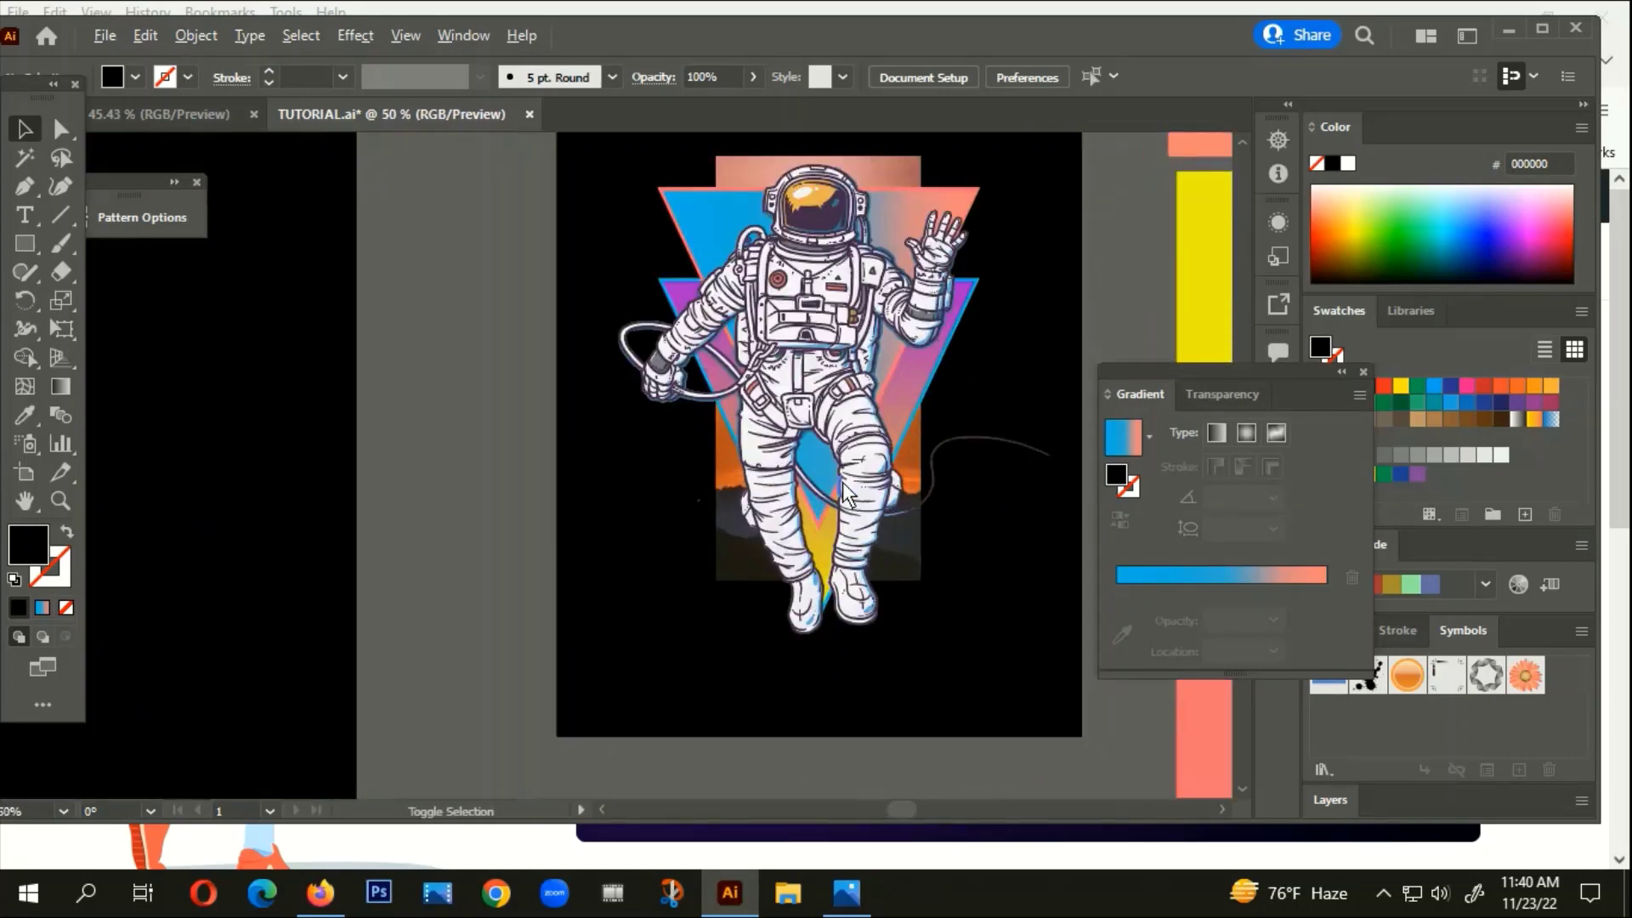
left_click(863, 463)
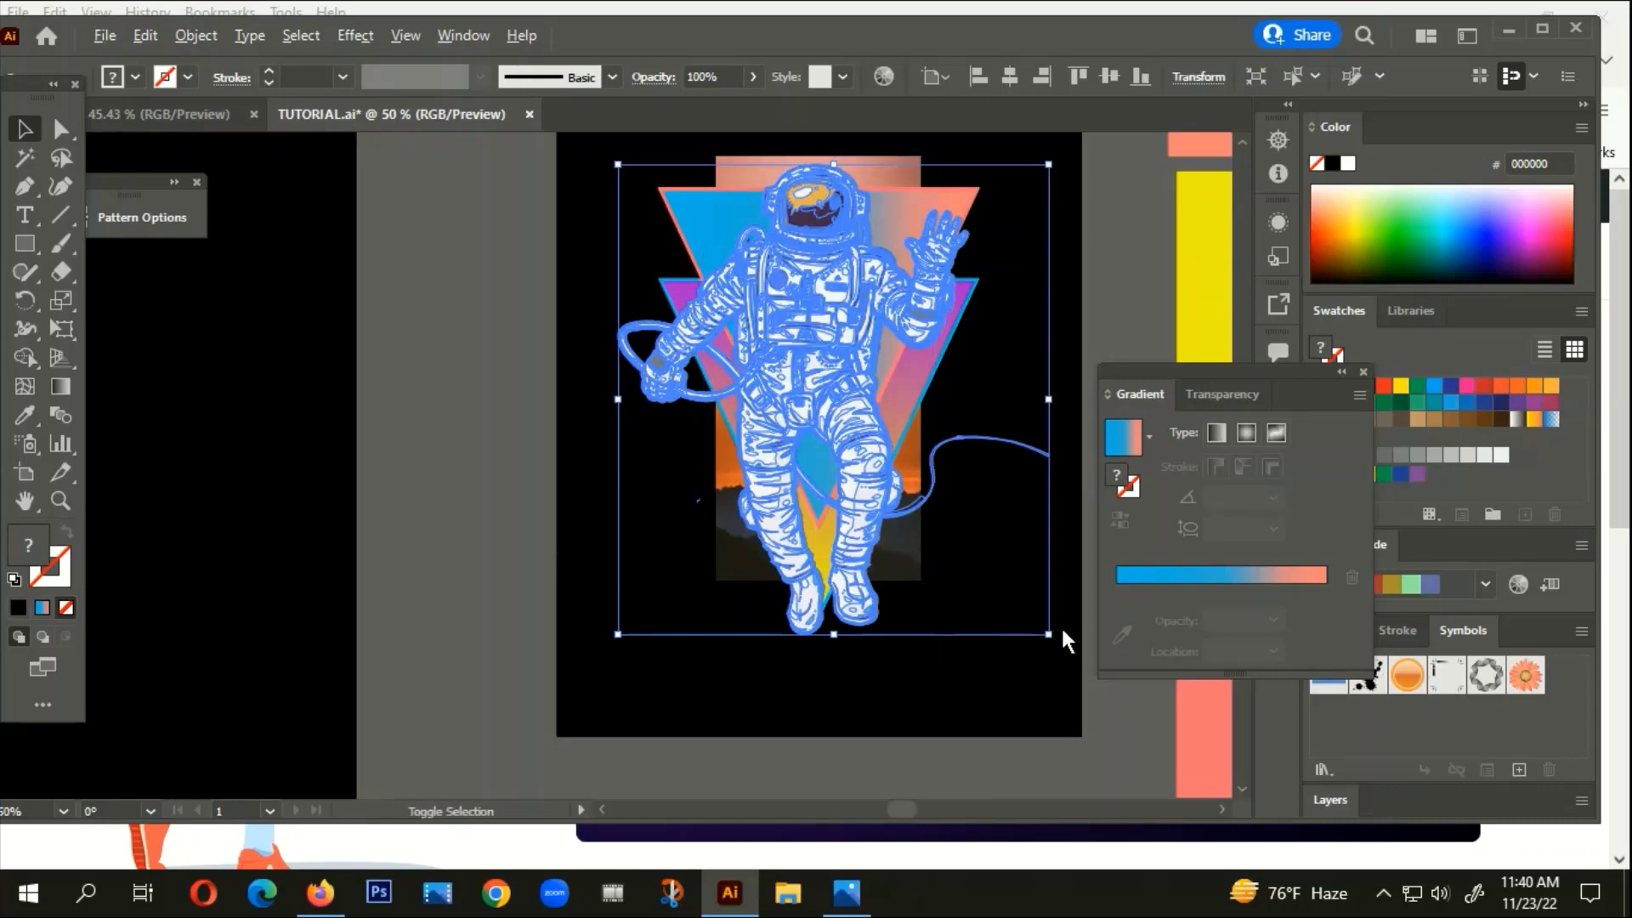
left_click_drag(1052, 633, 1068, 685)
left_click(981, 566)
scroll(1000, 544, "up", 2)
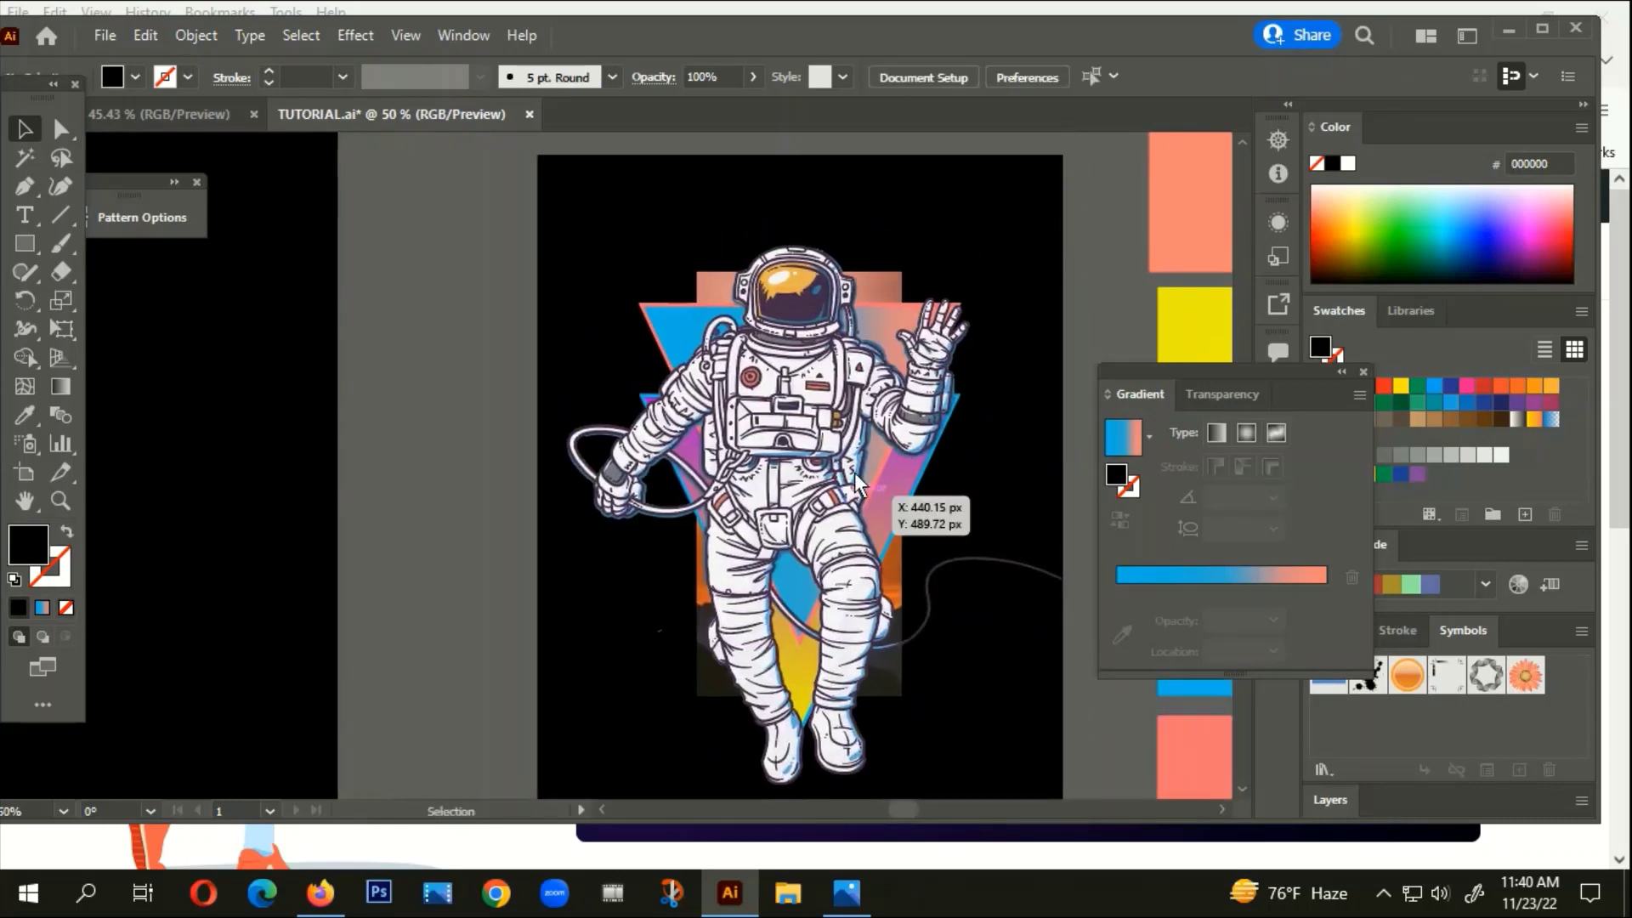
left_click_drag(816, 387, 821, 408)
key("ctrl+minus")
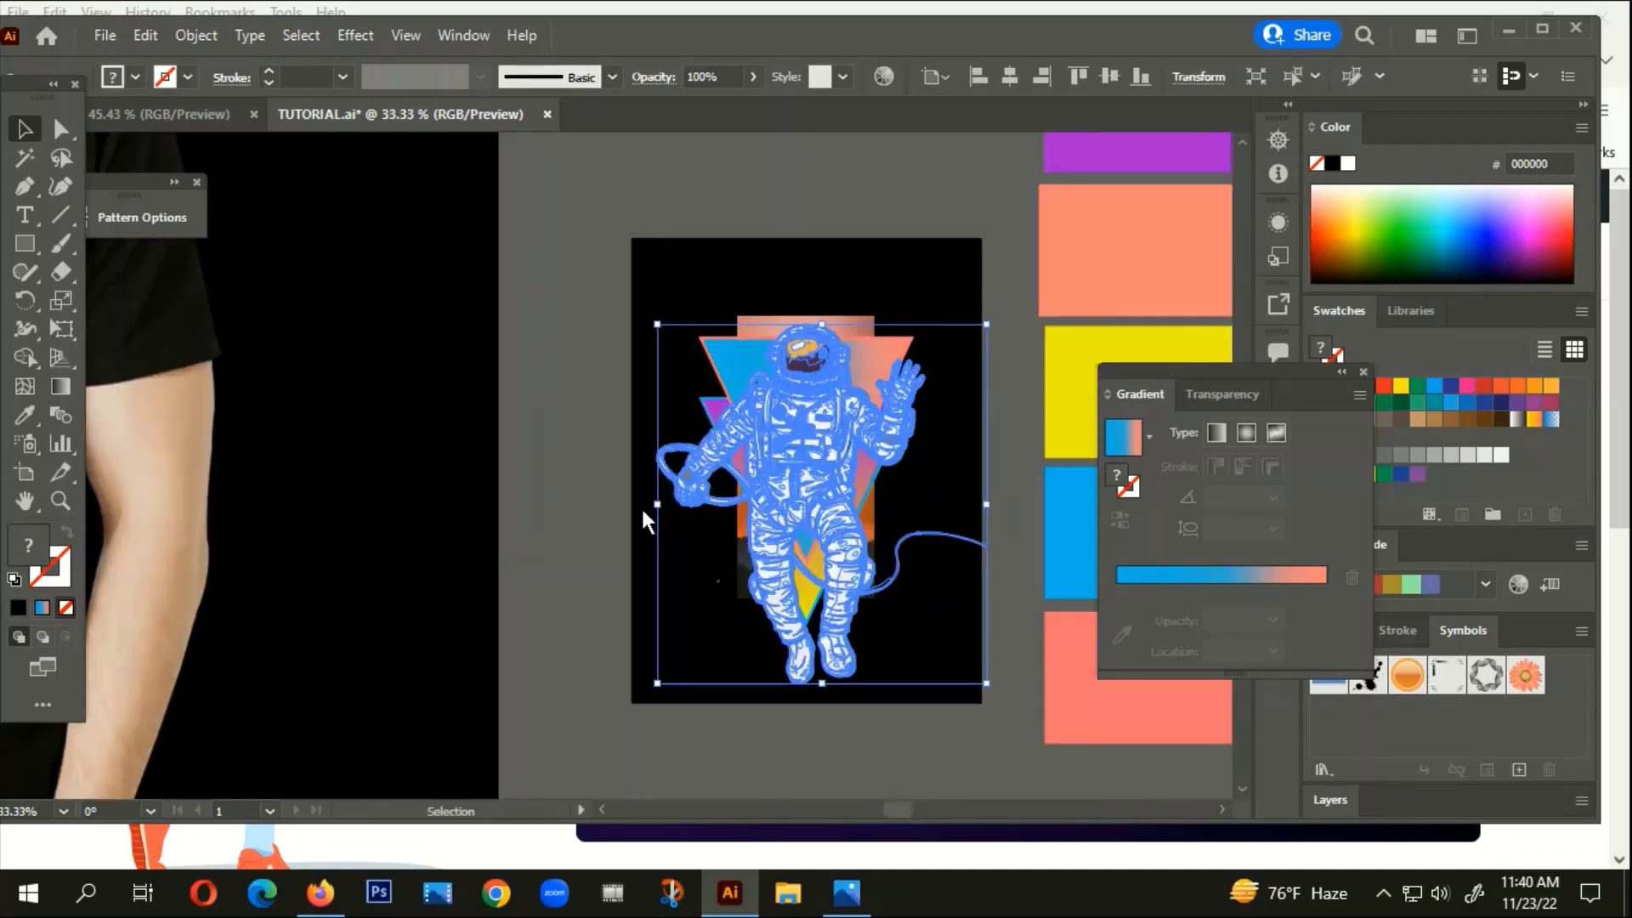
Rotate the astronaut slightly clockwise so its legs sit evenly around the triangles' lower tips
scroll(786, 561, "up", 4)
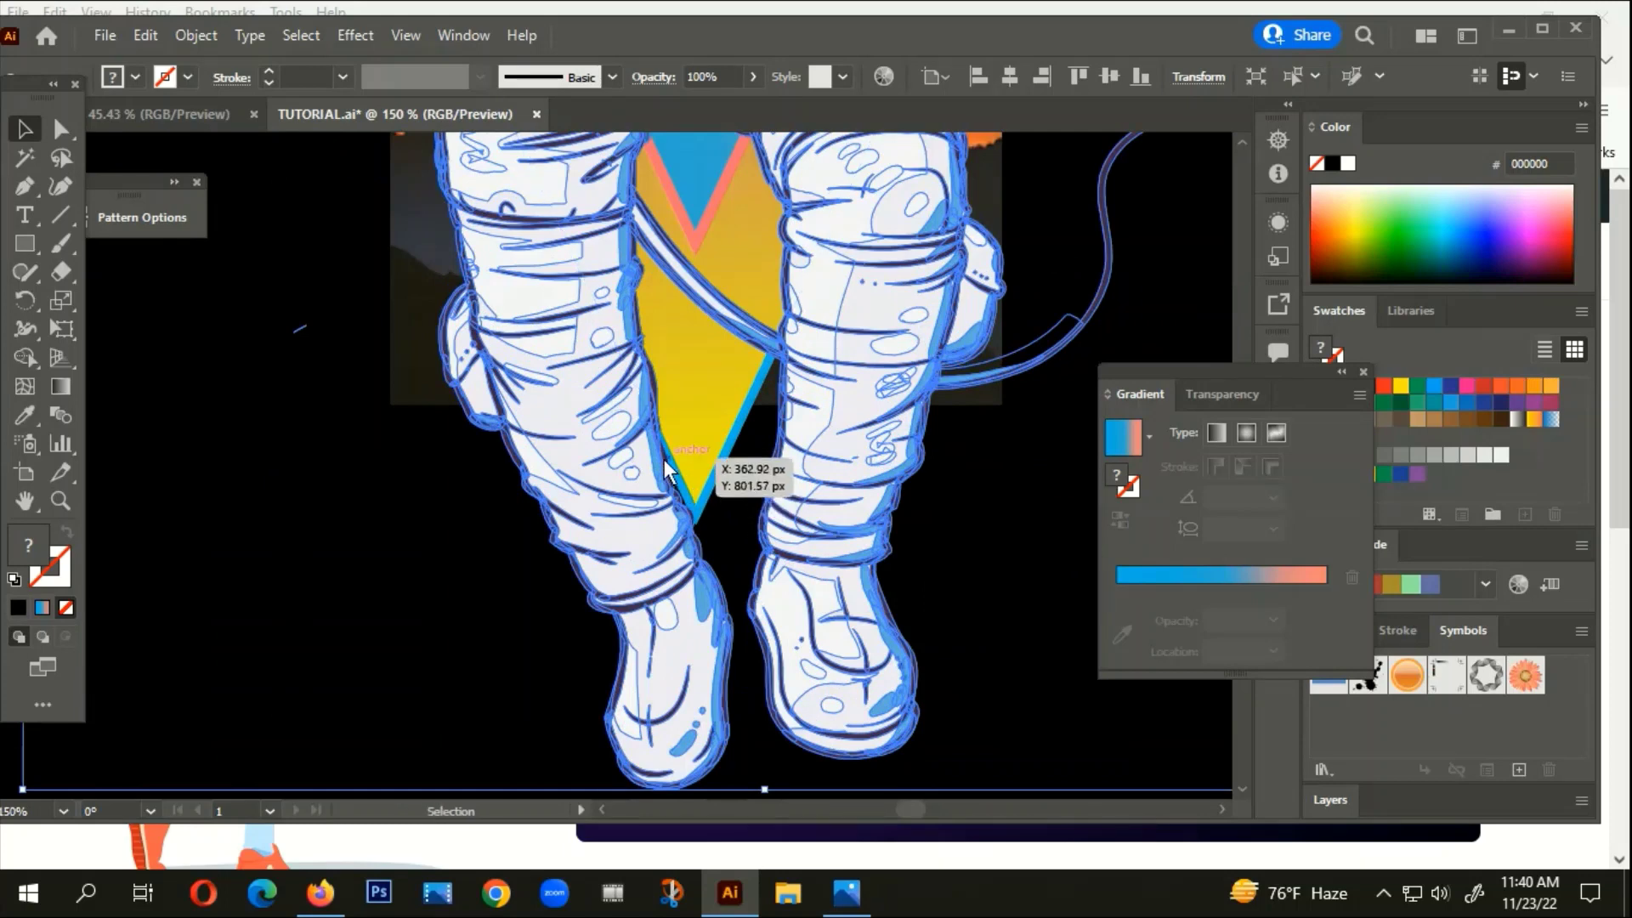
scroll(650, 470, "down", 2)
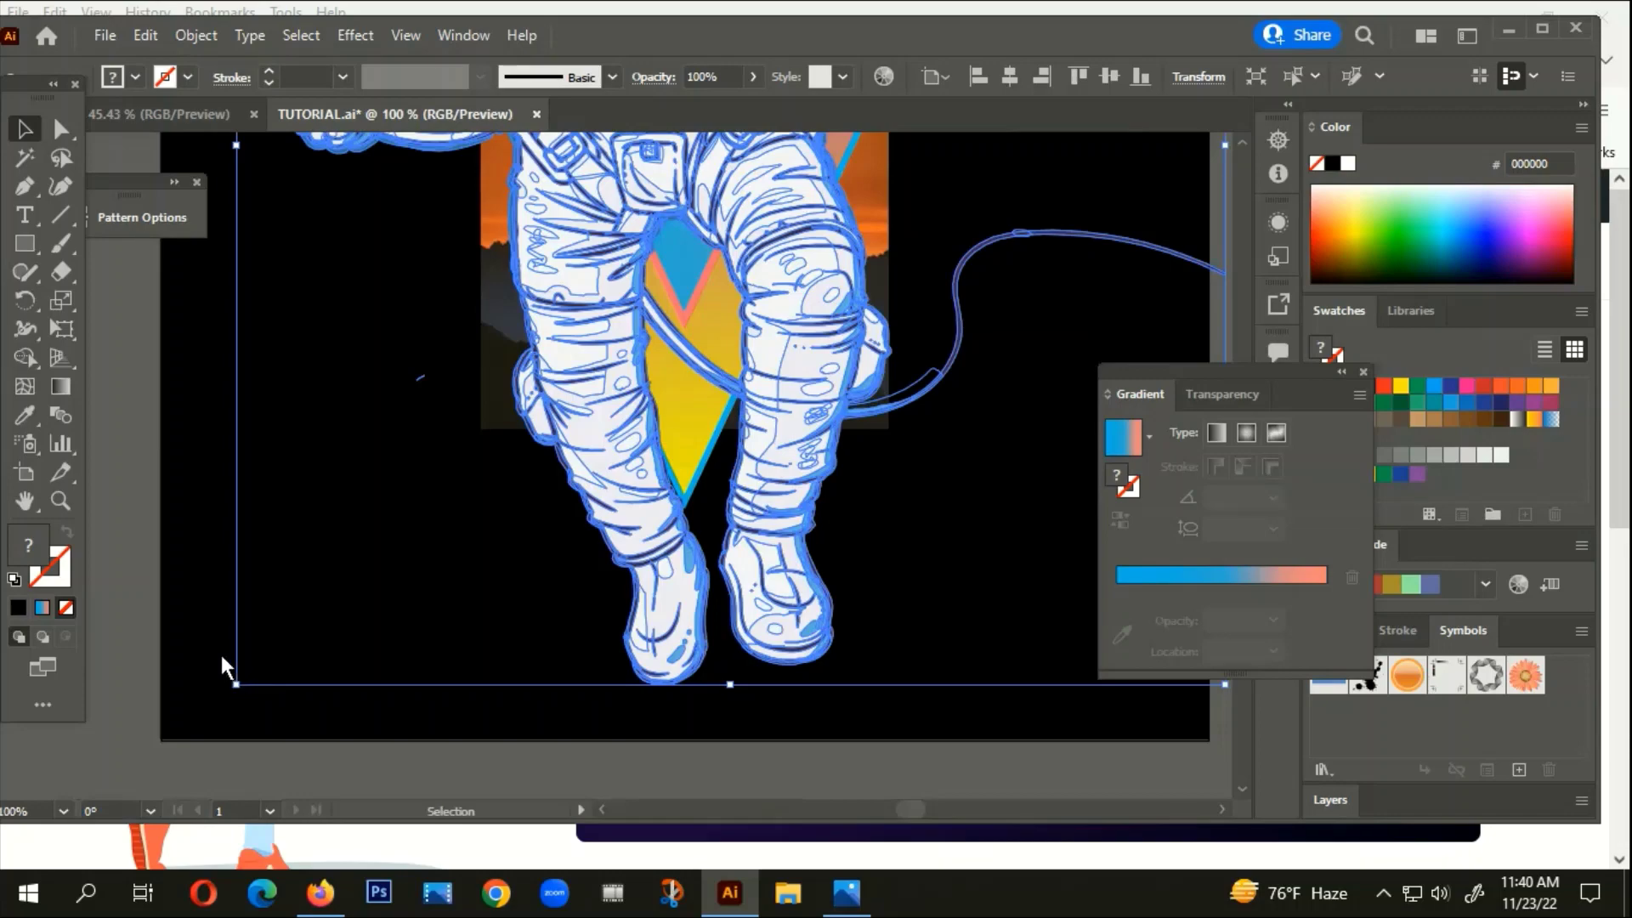
left_click_drag(157, 620, 156, 621)
scroll(188, 644, "down", 3)
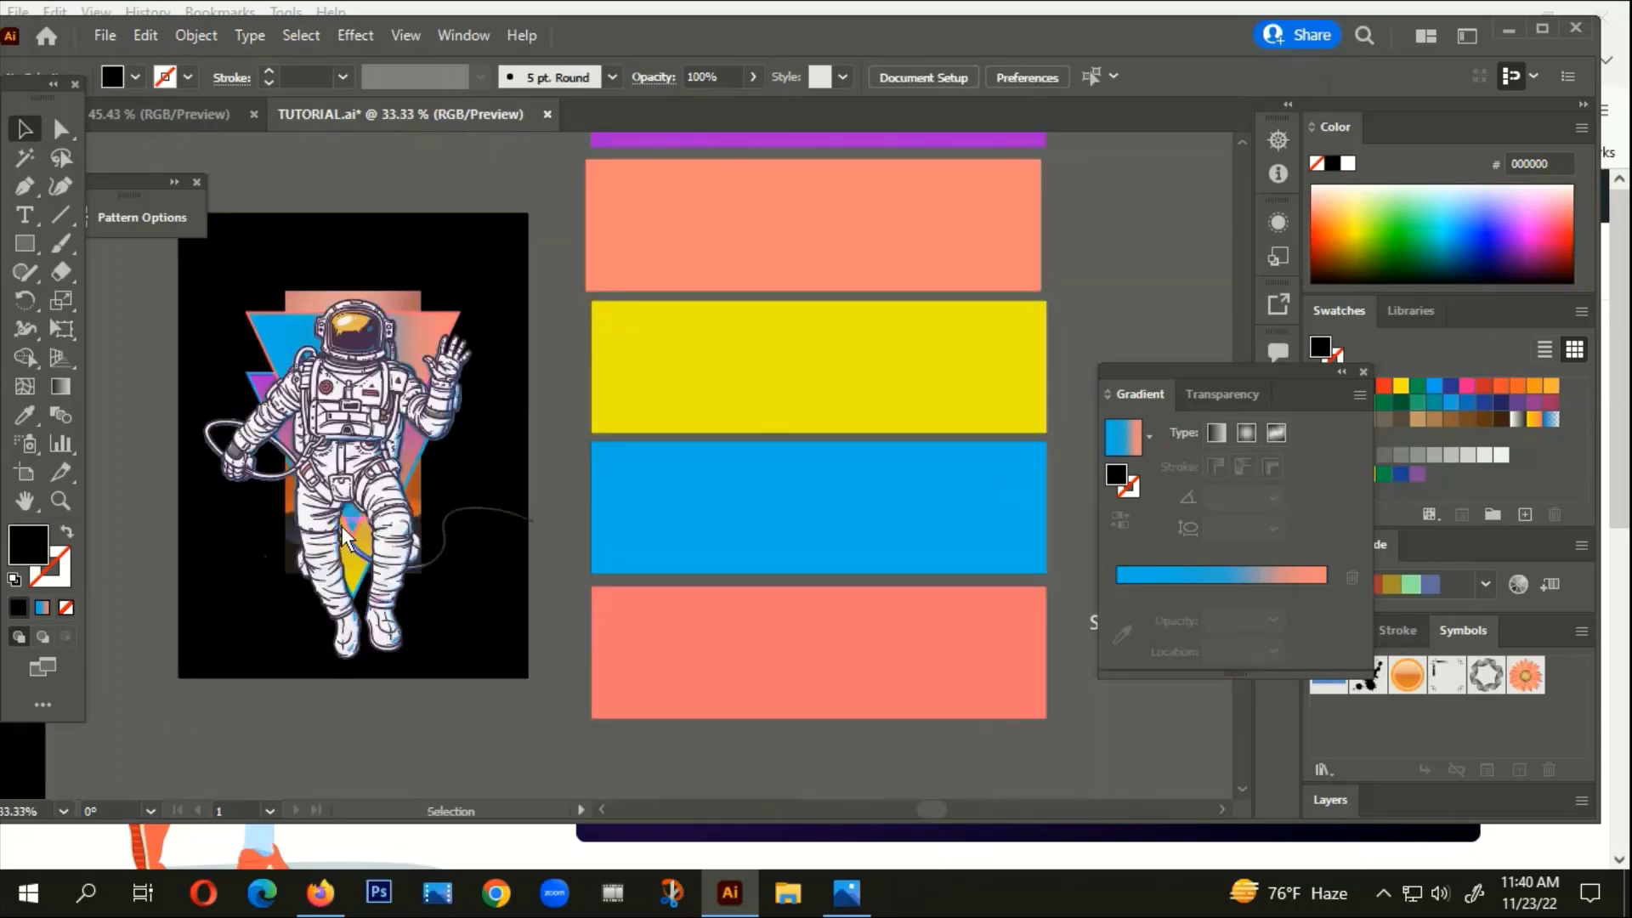
left_click(372, 568)
scroll(354, 675, "up", 2)
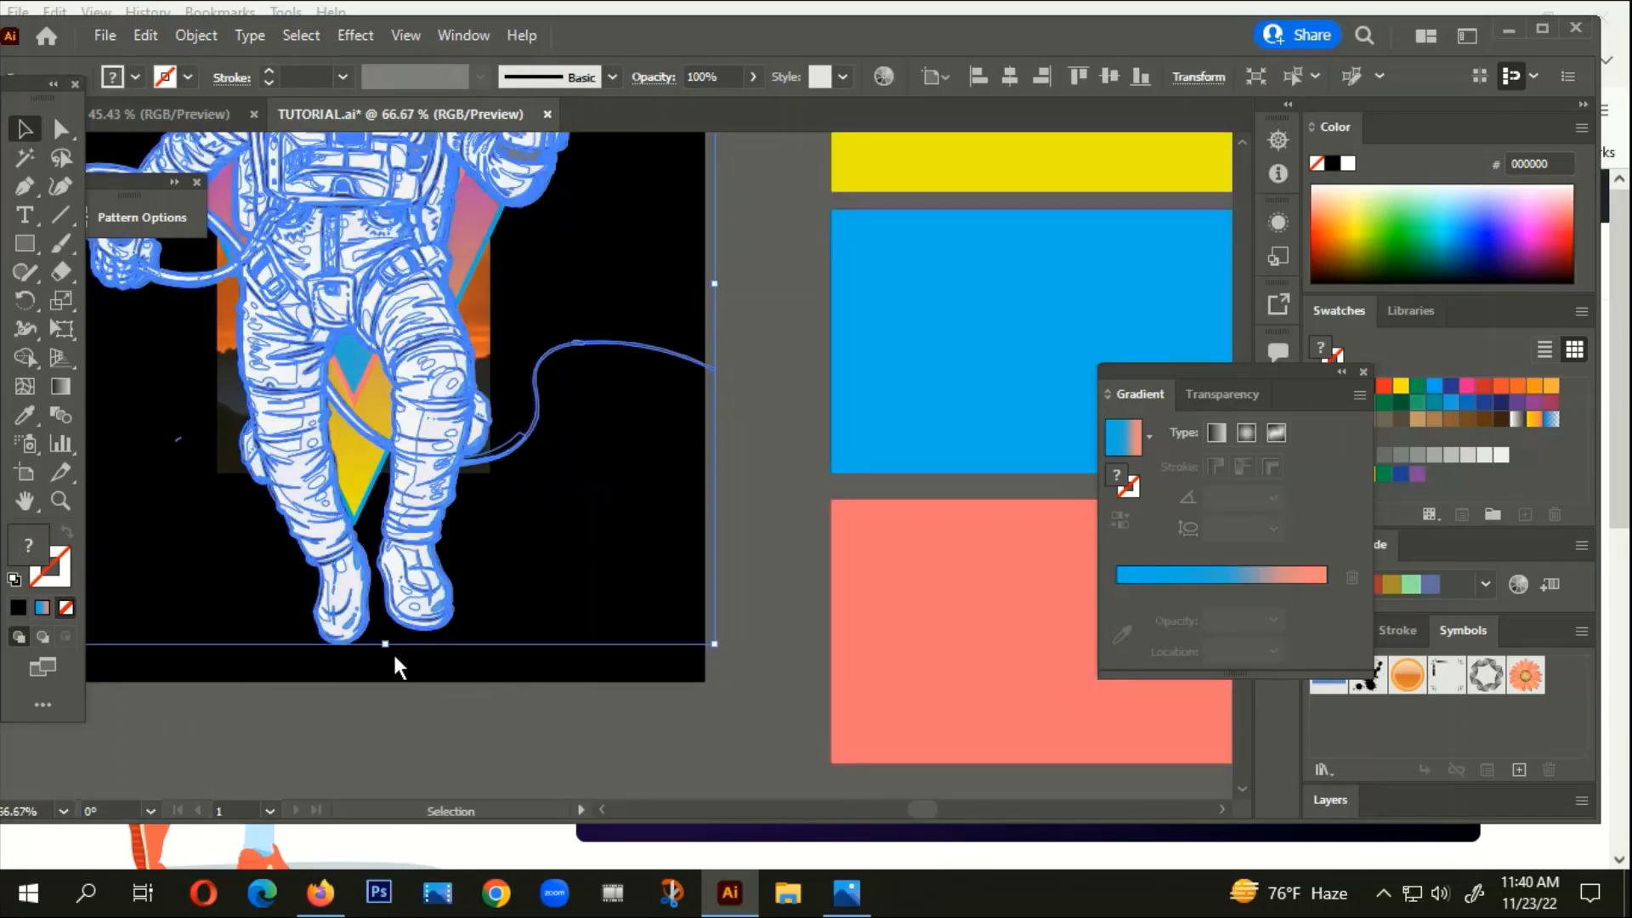
mouse_move(393, 652)
left_mouse_down()
mouse_move(364, 661)
mouse_move(372, 647)
left_mouse_up()
Inspect the front and rear triangle tips between the astronaut's legs and the helmet's alignment above them
left_click(349, 359)
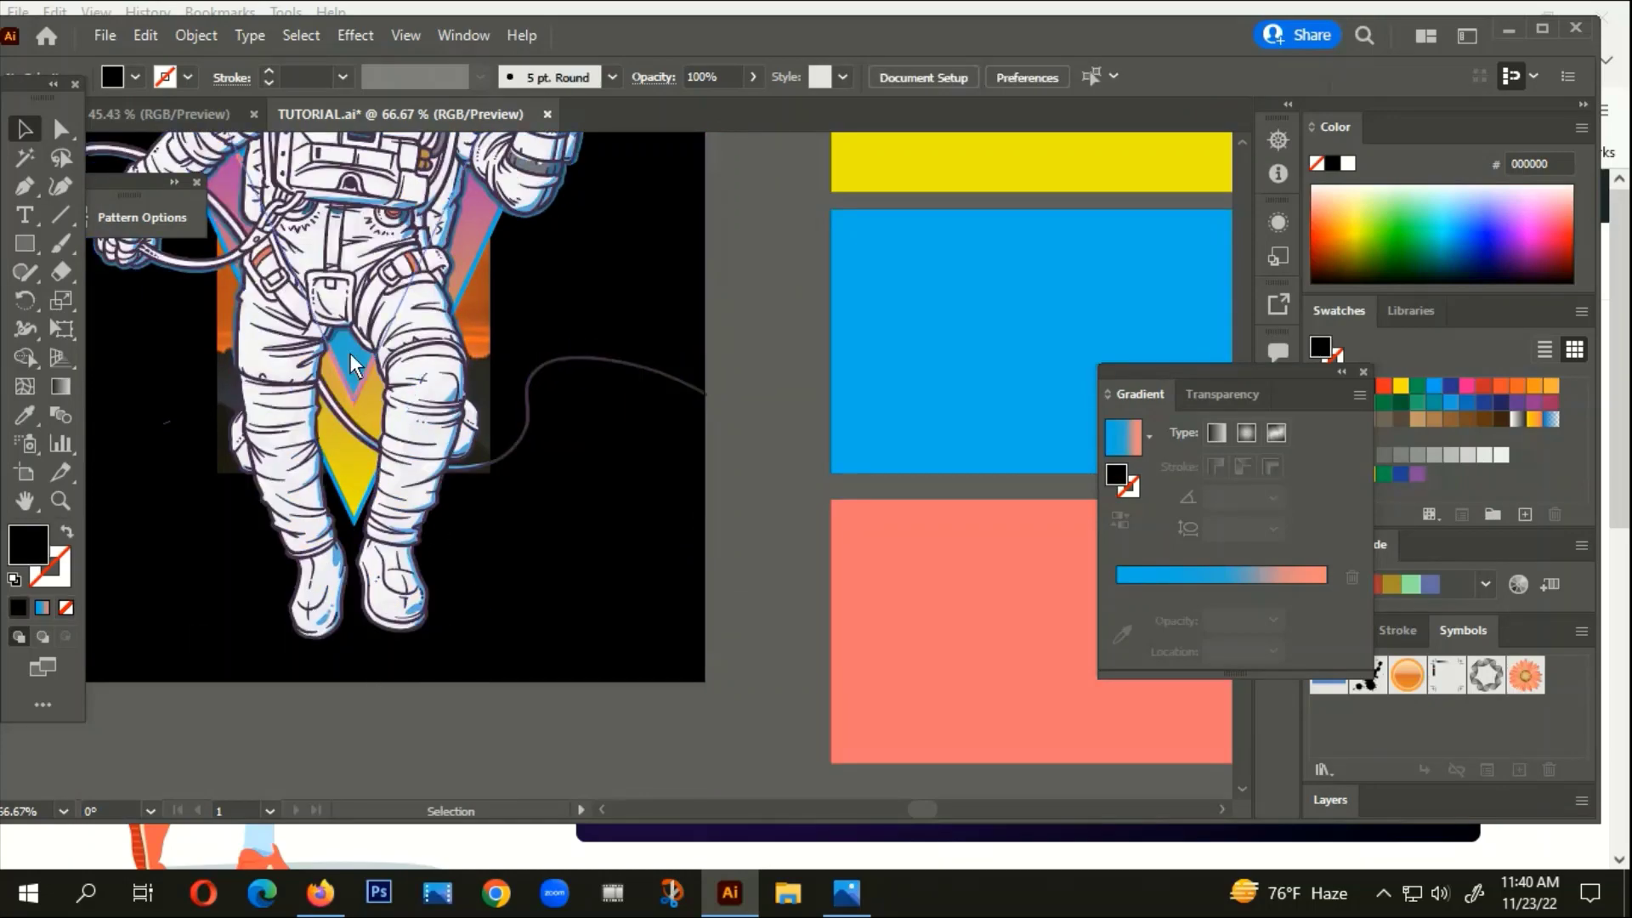
scroll(348, 359, "up", 3)
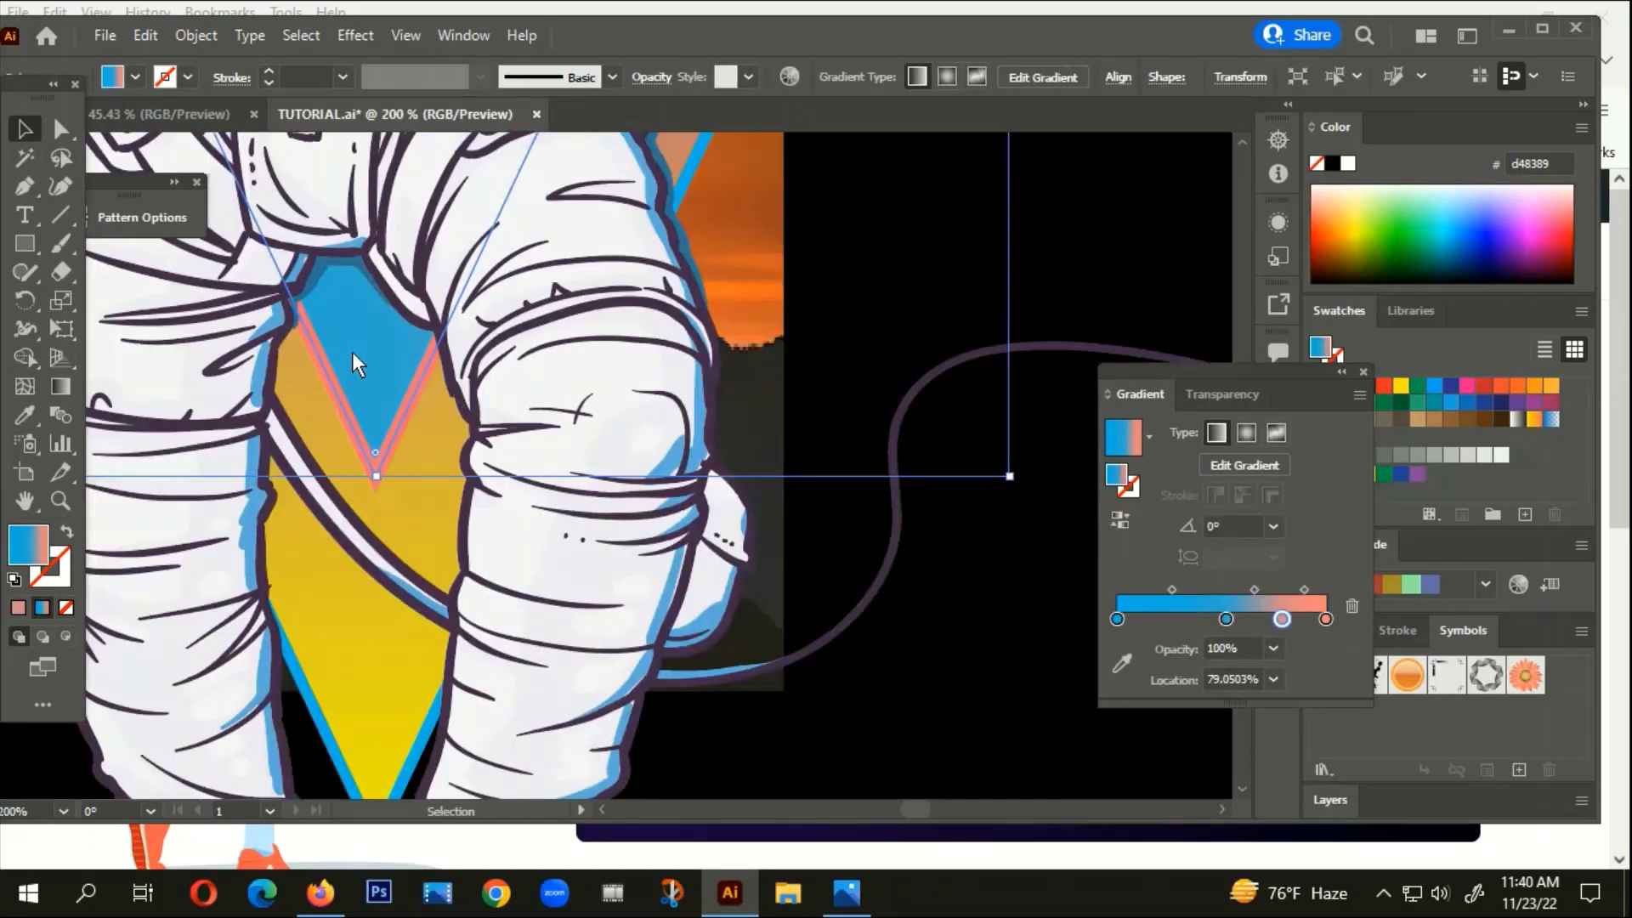
left_click(398, 672)
scroll(437, 615, "down", 1)
left_click(744, 675)
scroll(744, 684, "down", 2)
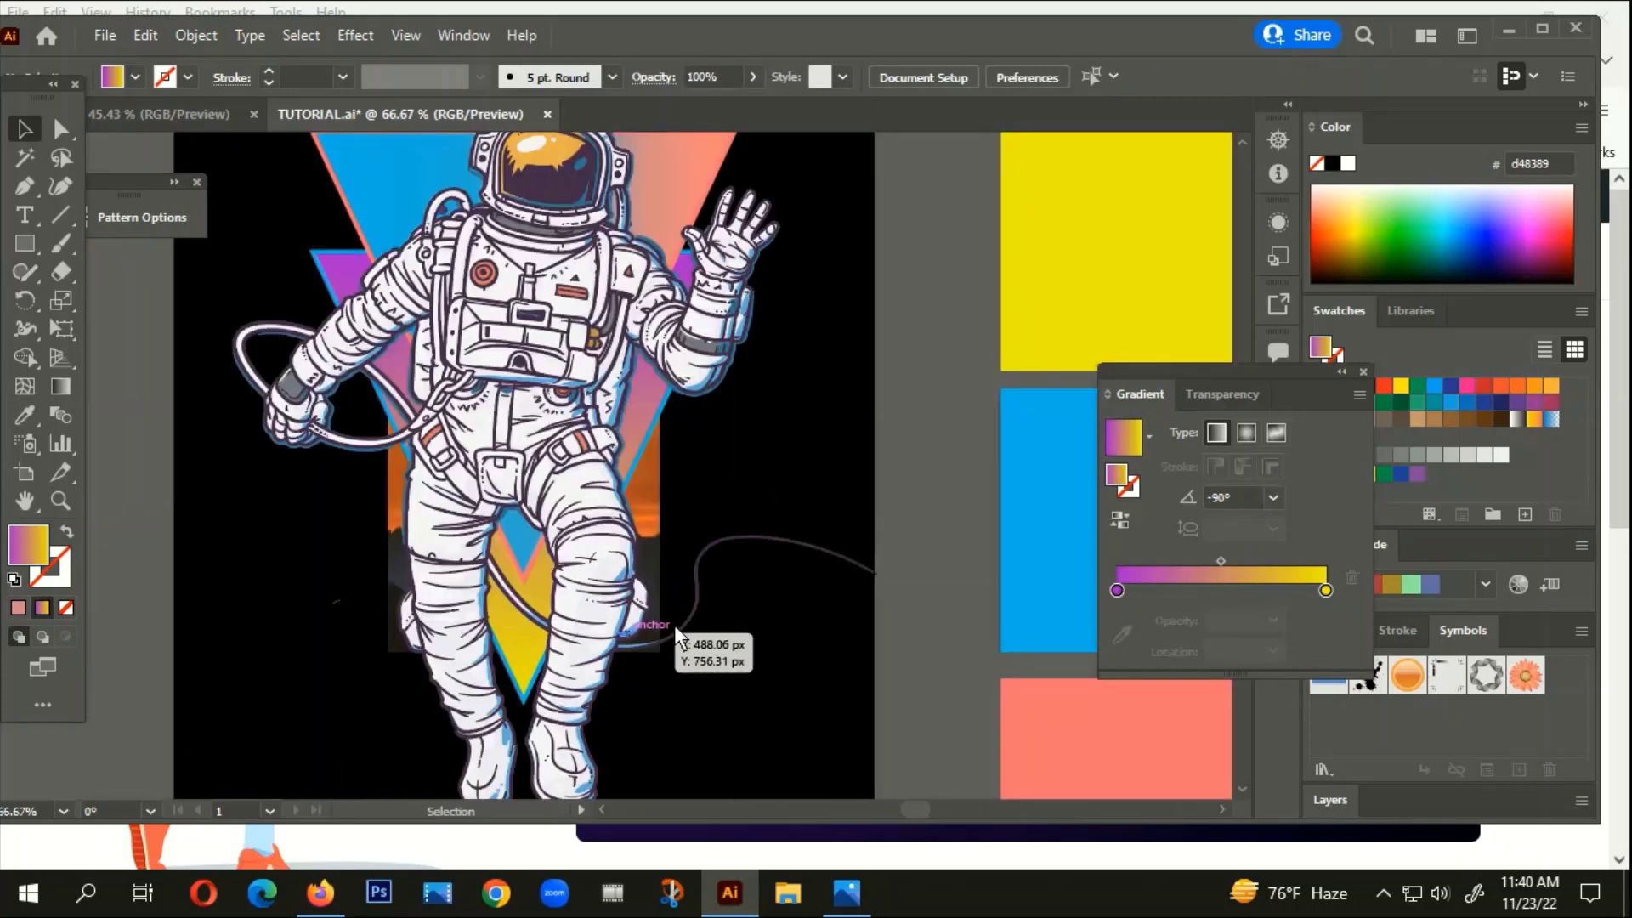
scroll(758, 527, "up", 1)
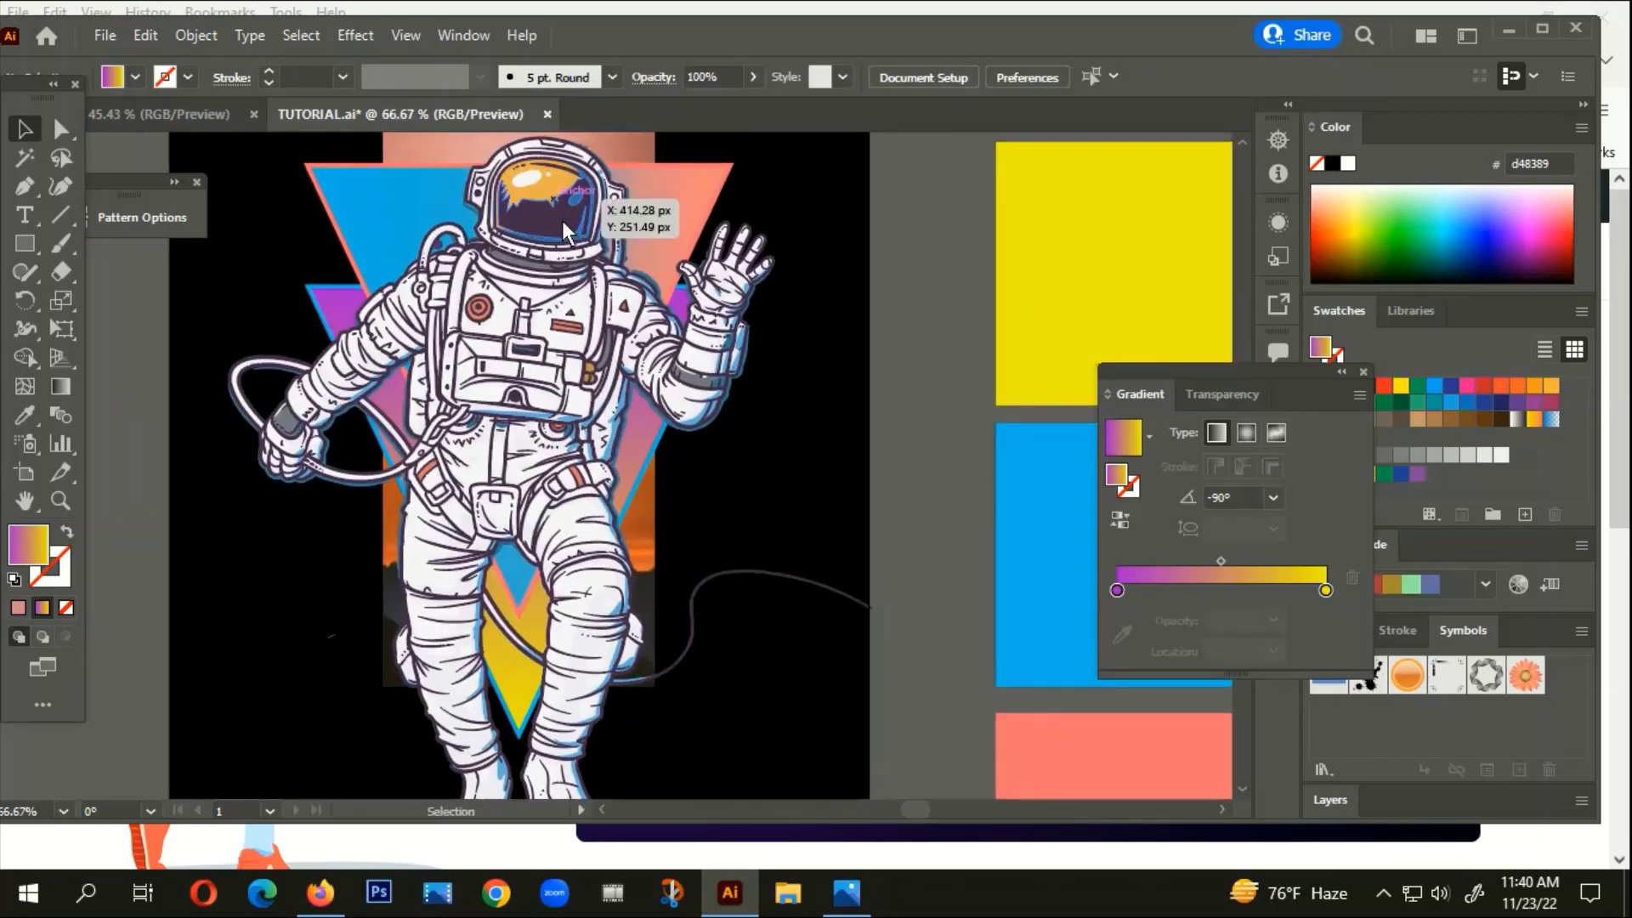
scroll(634, 255, "up", 2)
scroll(621, 442, "down", 1)
left_click_drag(363, 508, 401, 485)
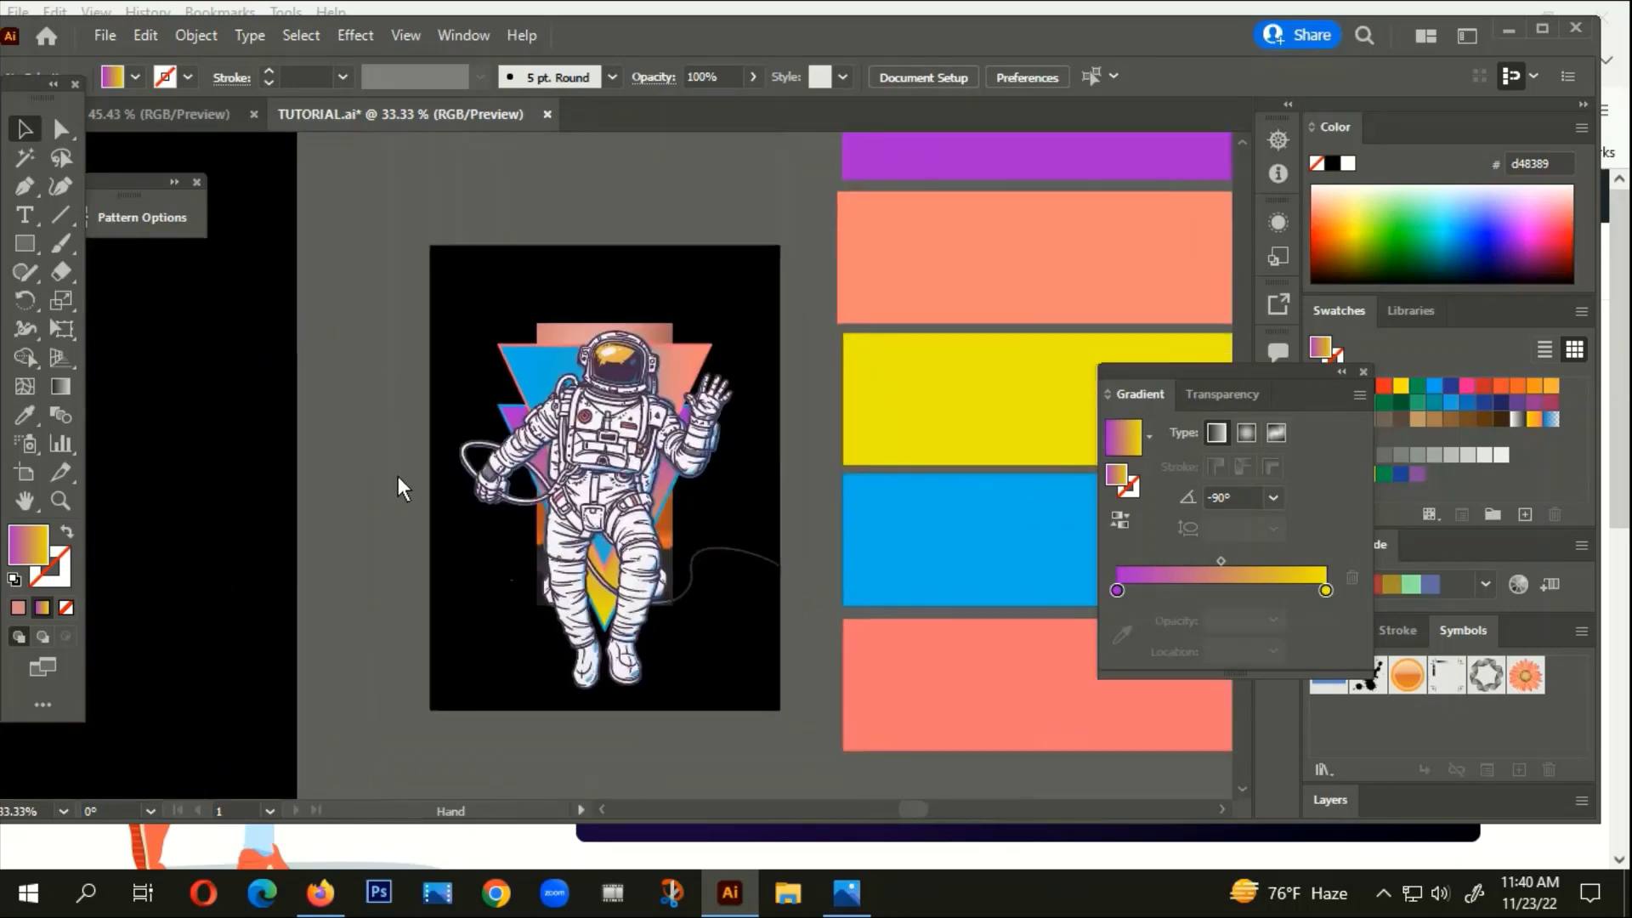
Rotate the astronaut slightly counterclockwise to balance the helmet over the front triangle, and deselect it
scroll(663, 388, "up", 1)
left_click(604, 320)
scroll(606, 321, "up", 1)
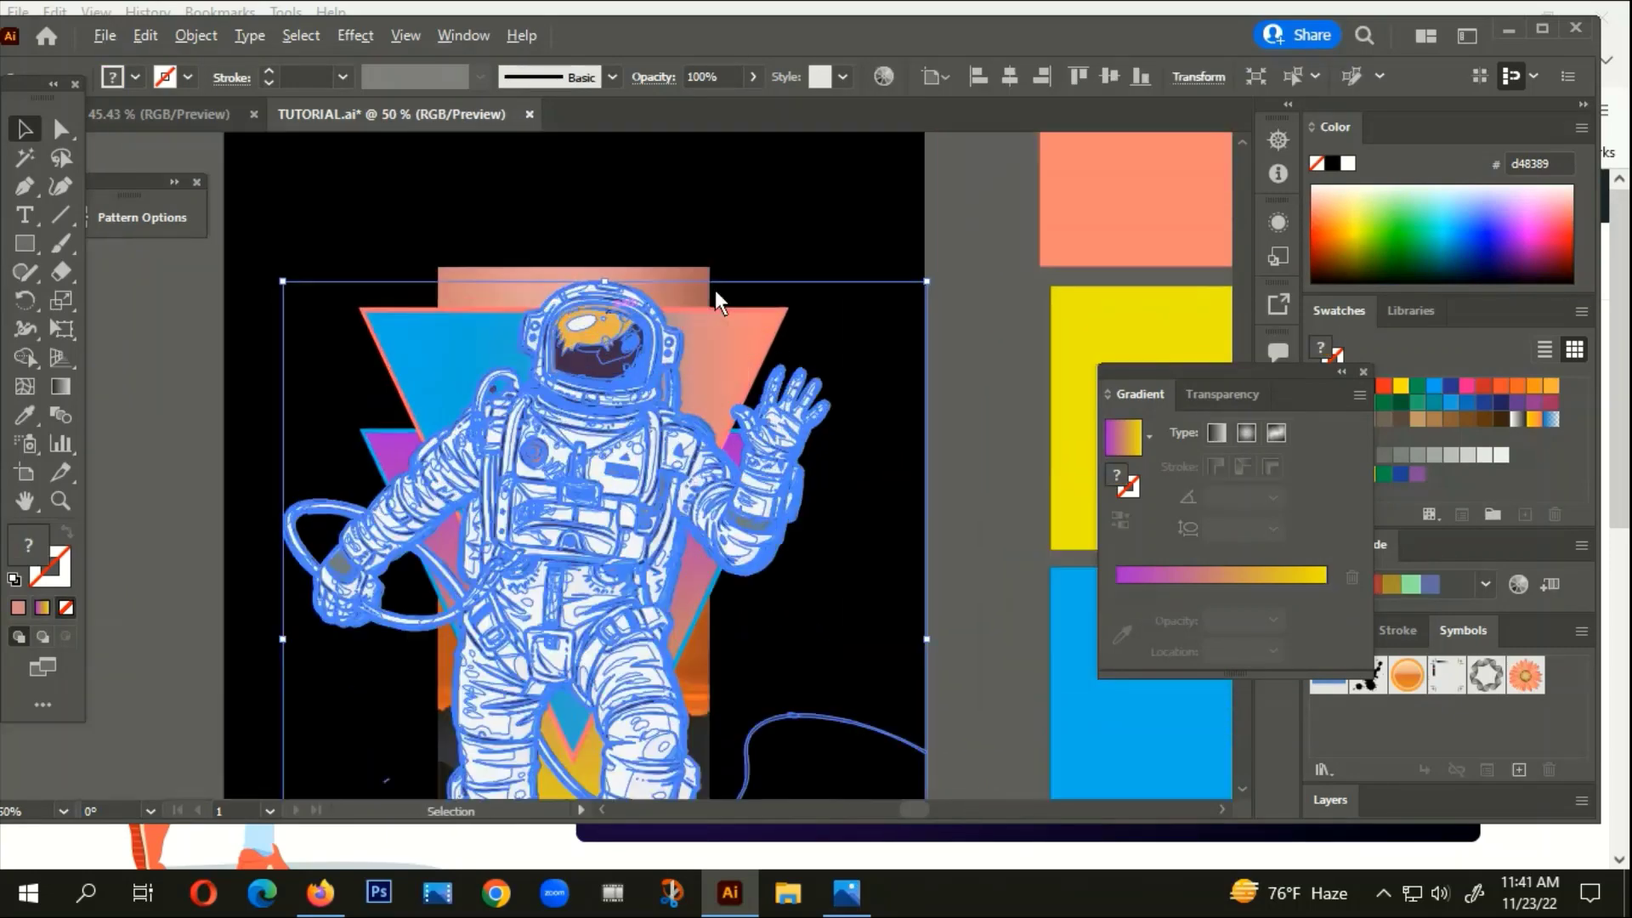
left_click_drag(616, 272, 595, 269)
left_click(633, 234)
Nudge the astronaut about 3 px left and 6 px down to adjust the helmet's position over the photo
left_click_drag(792, 437, 783, 365)
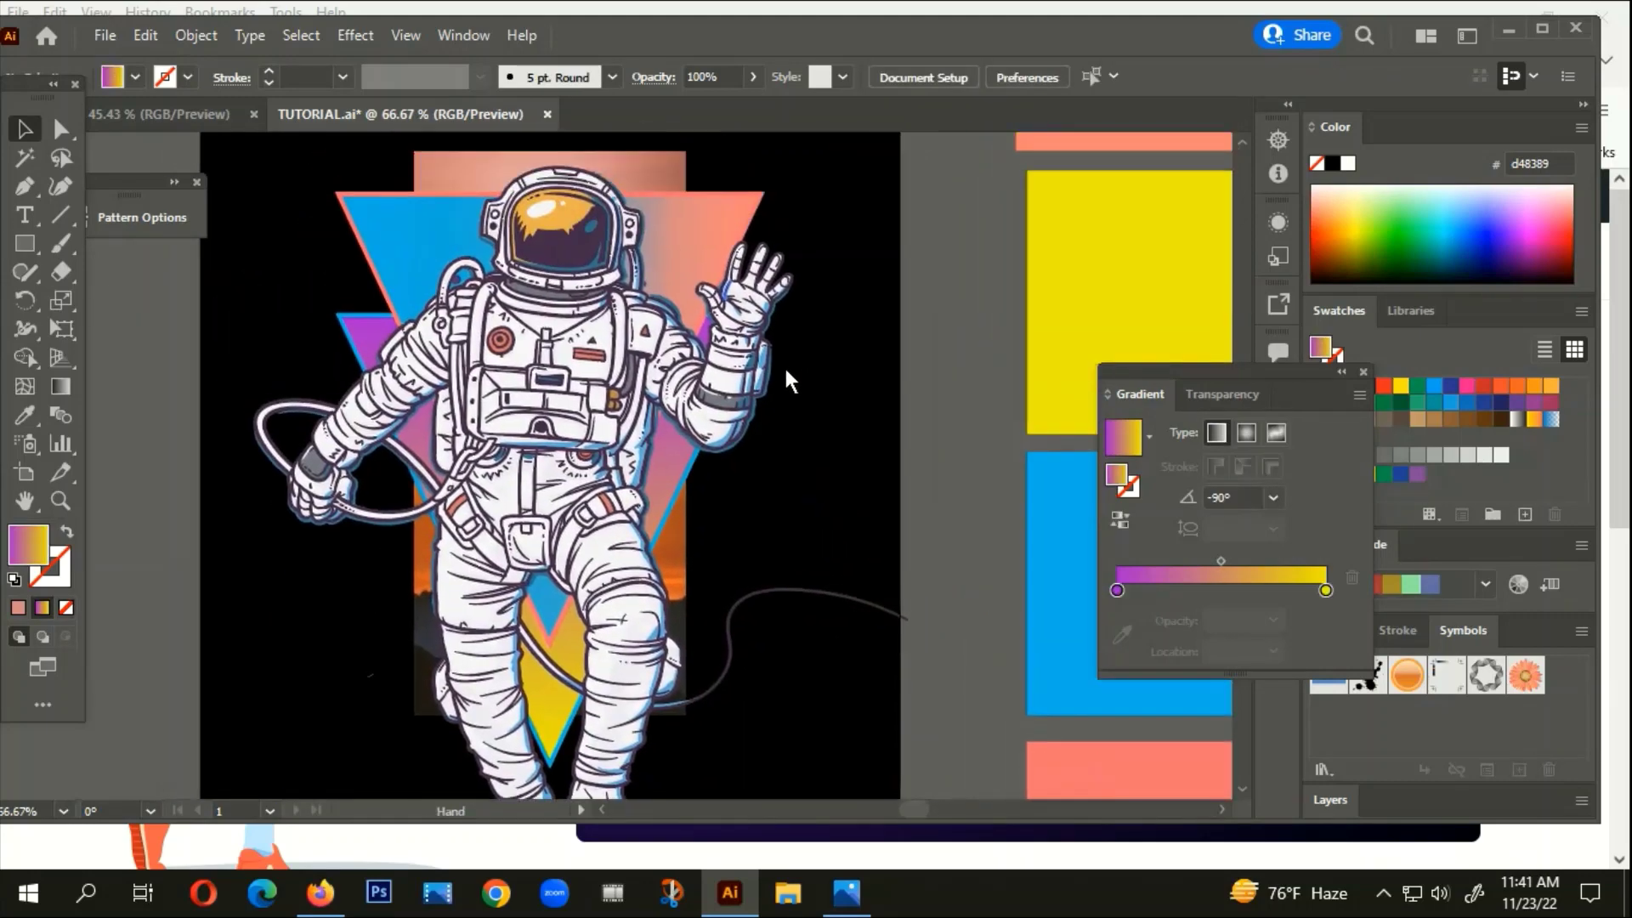
scroll(547, 197, "up", 2)
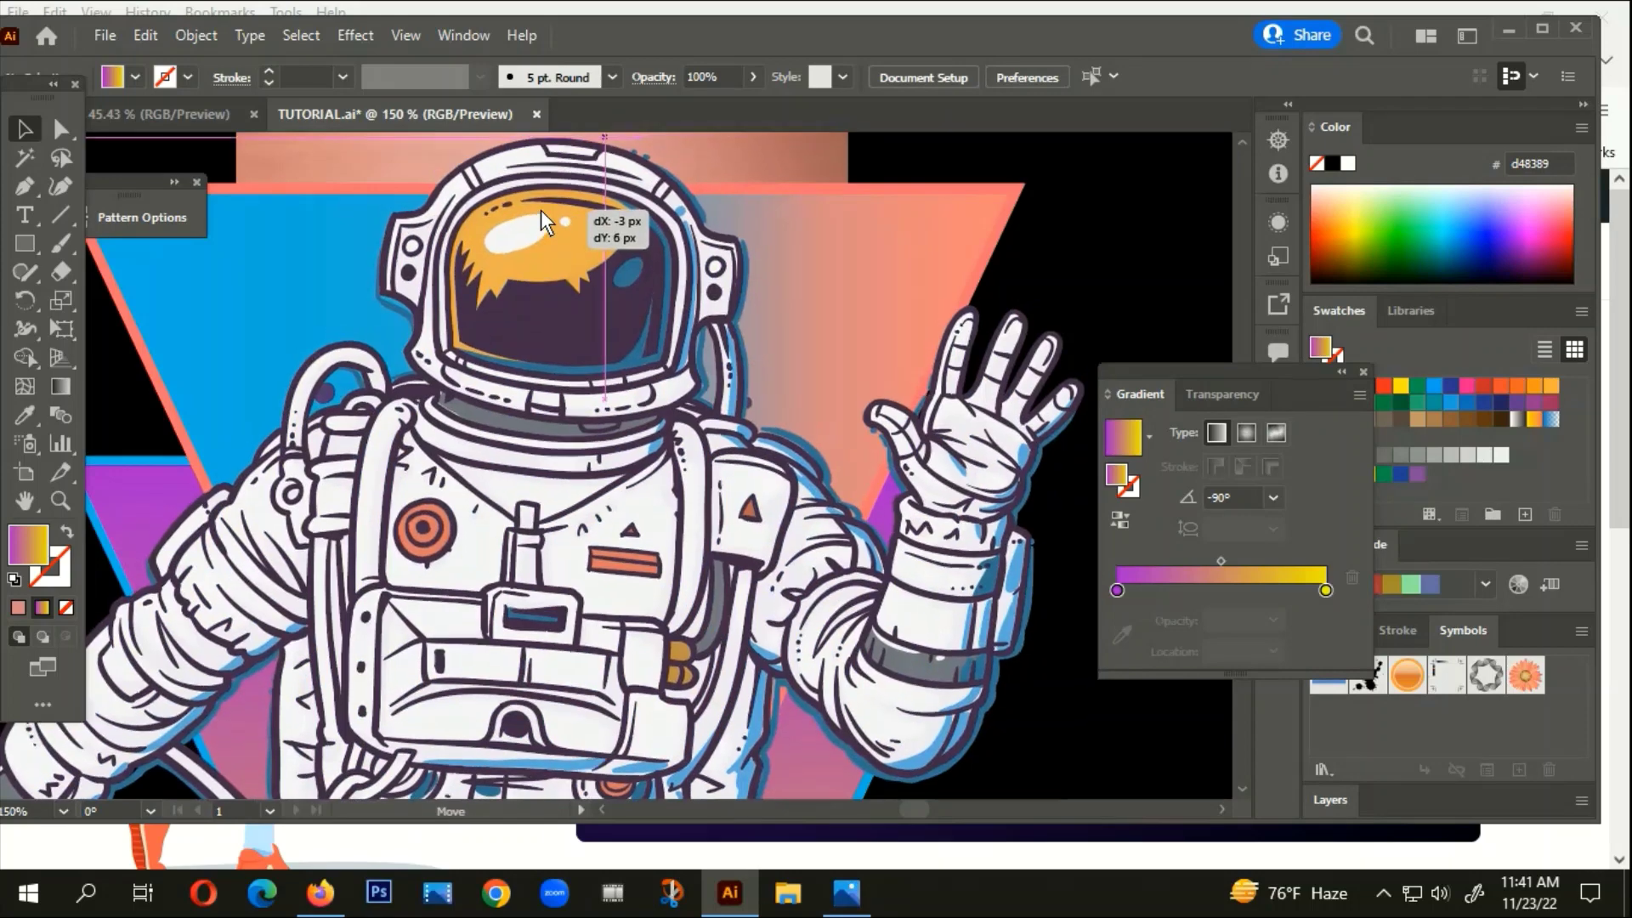
left_click(544, 210)
scroll(550, 210, "down", 3)
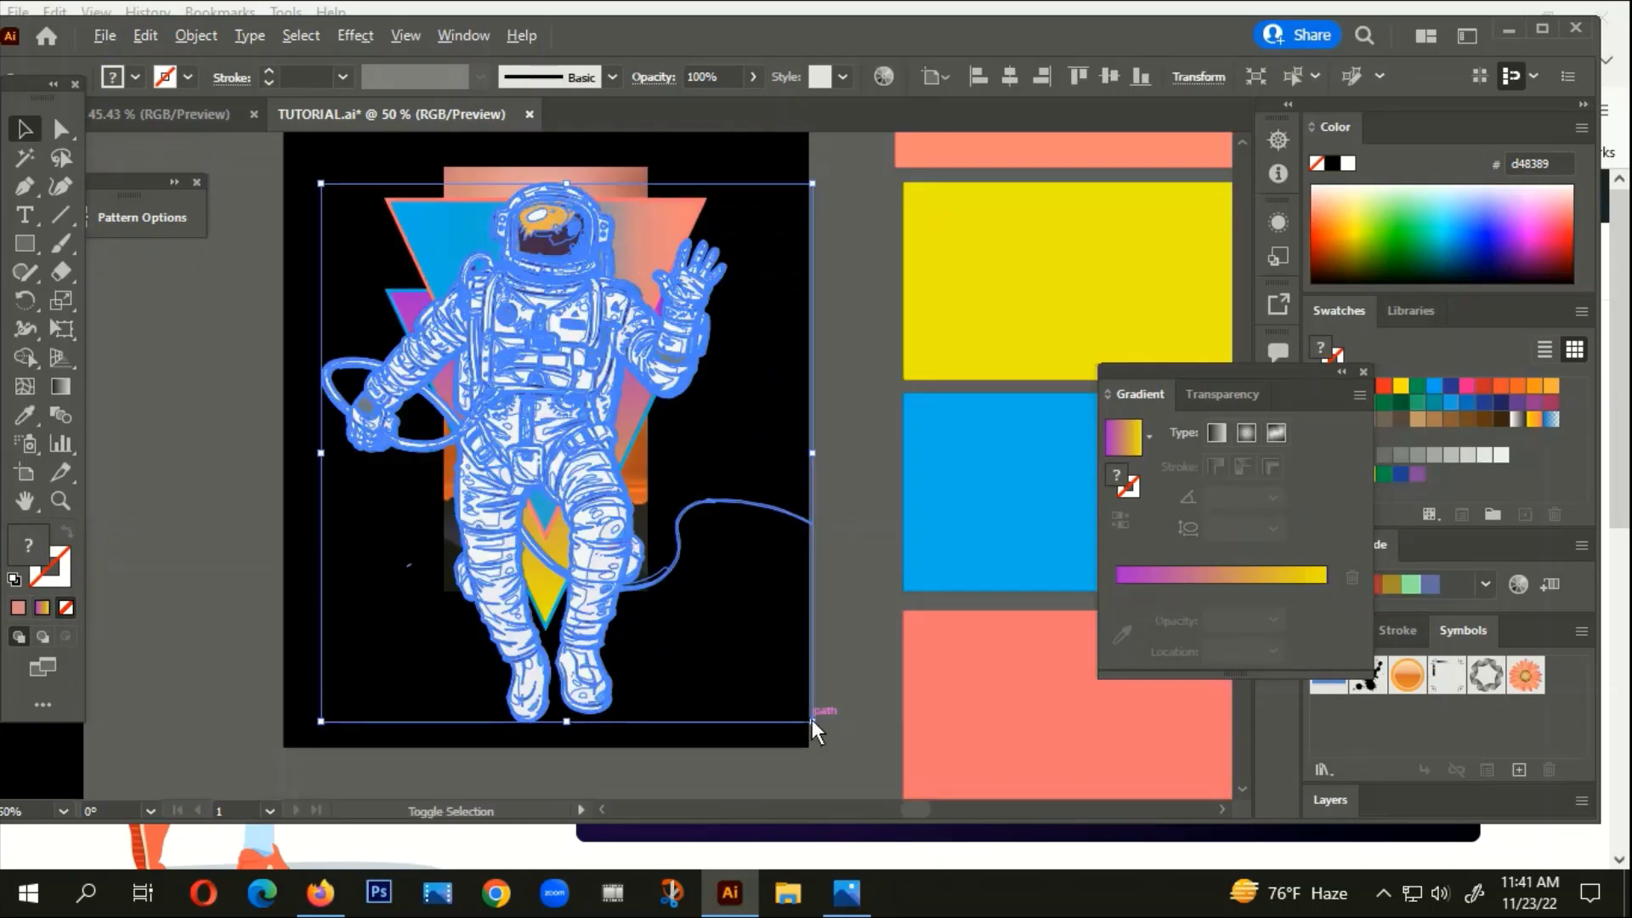
Scale the astronaut up slightly about its centre, shift it down so the helmet stays within the photo, and deselect it
left_click_drag(813, 719, 845, 737)
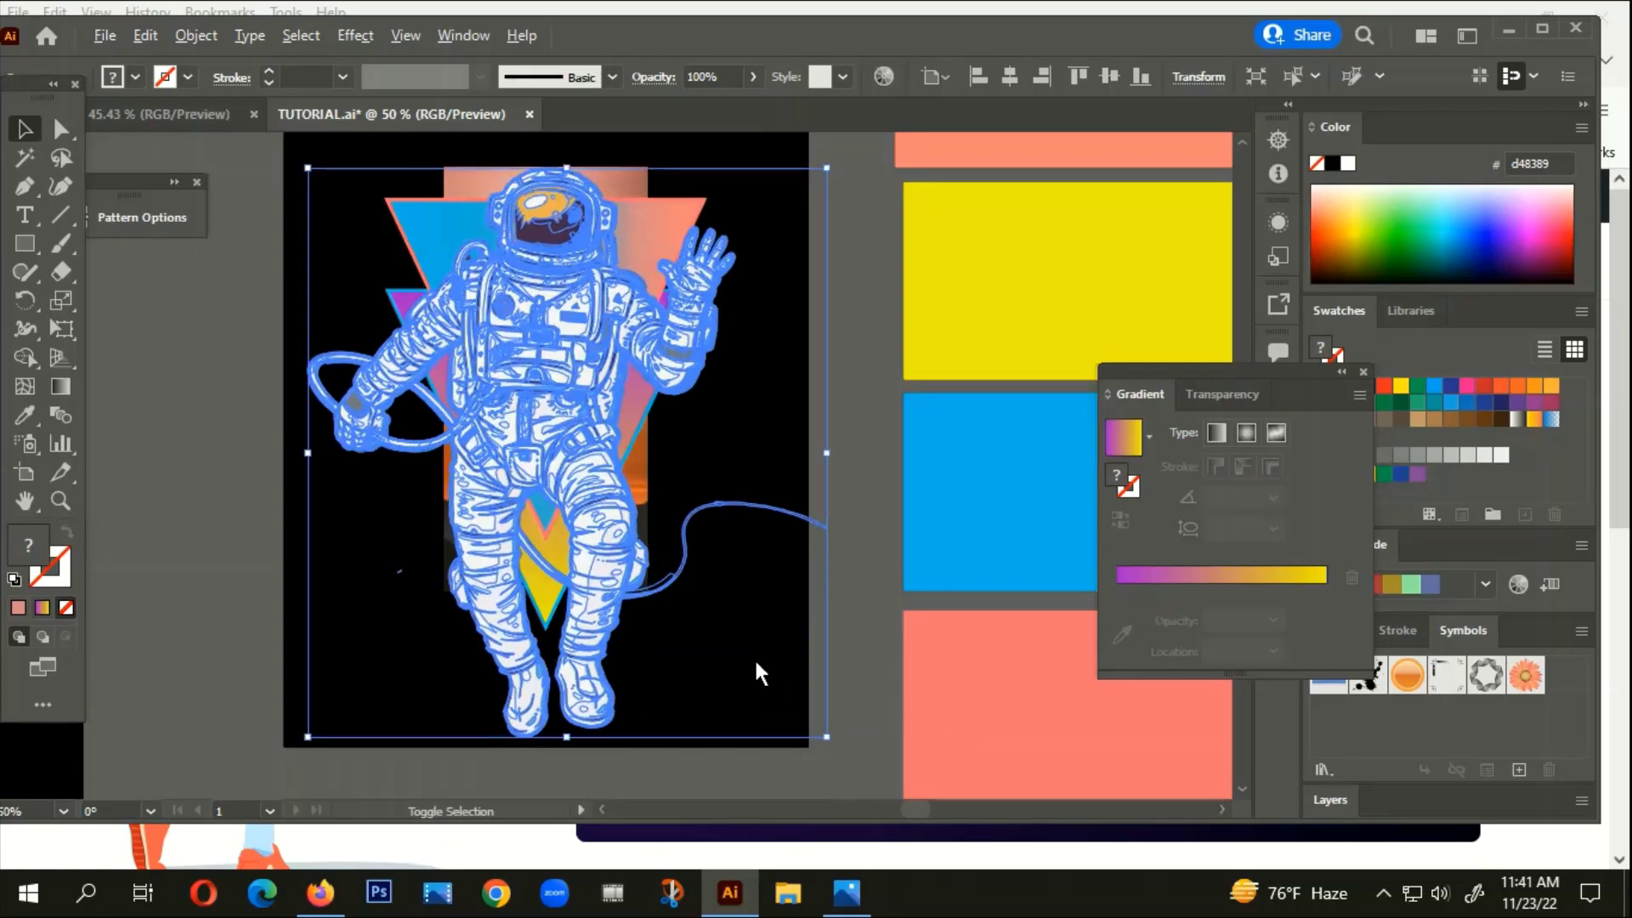
left_click(759, 673)
scroll(561, 214, "up", 1)
left_click_drag(561, 214, 559, 233)
scroll(559, 233, "down", 2)
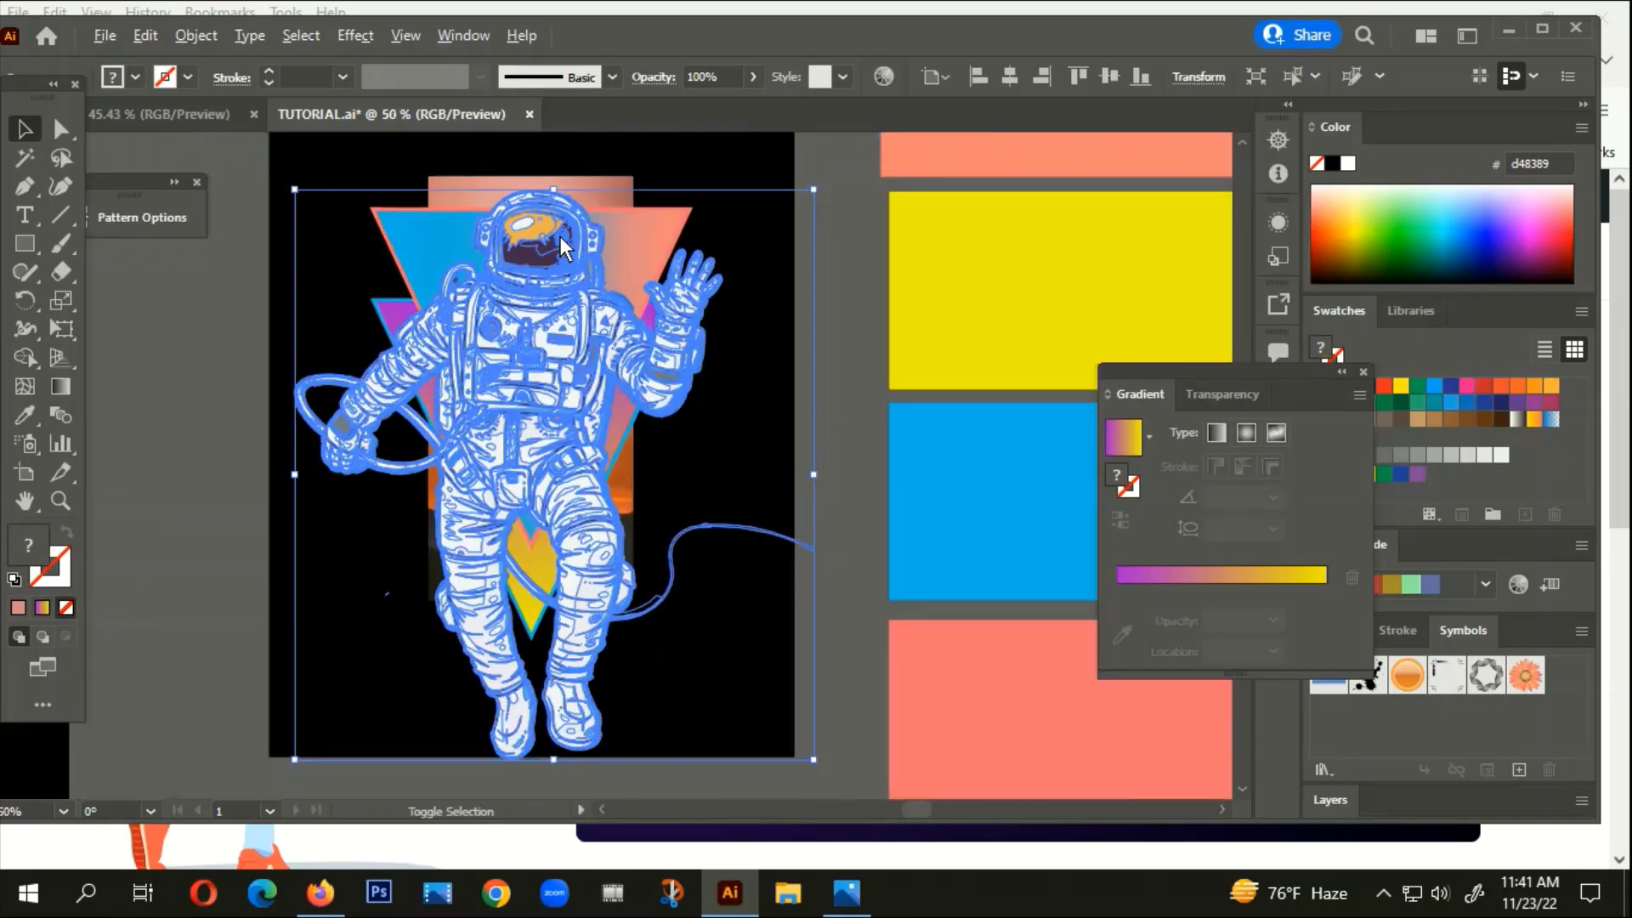
left_click(750, 425)
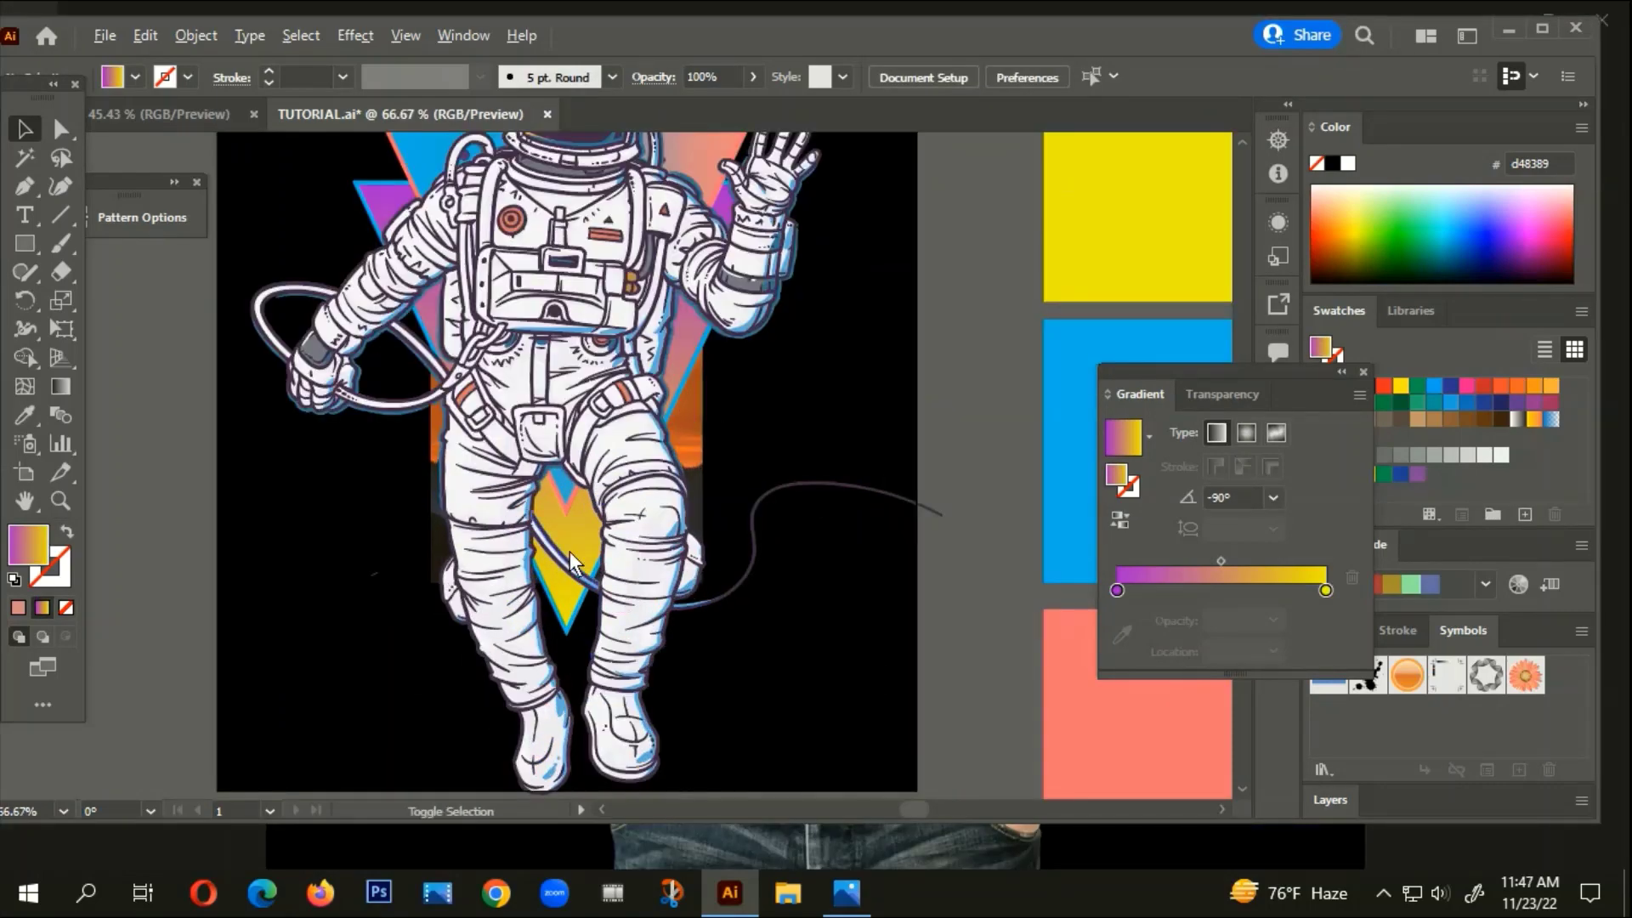
Inspect the astronaut's fit over the photo and the triangle tips showing between its legs
left_click_drag(766, 589, 810, 673)
scroll(702, 565, "down", 1)
left_click_drag(903, 592, 809, 584)
left_click_drag(712, 559, 770, 515)
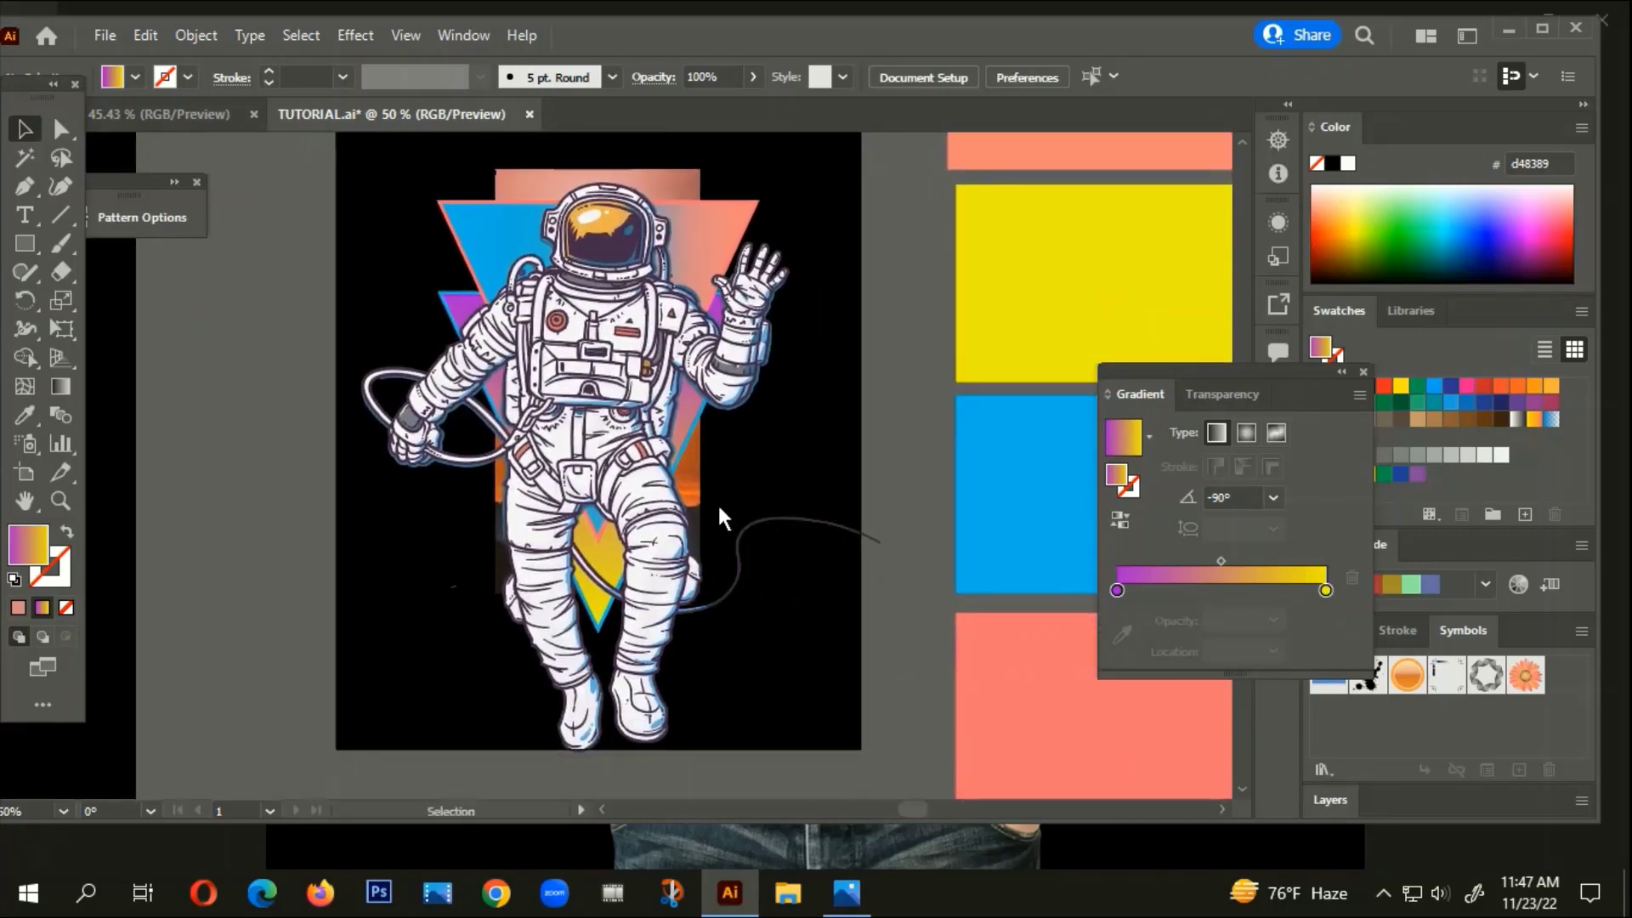
scroll(606, 559, "up", 1)
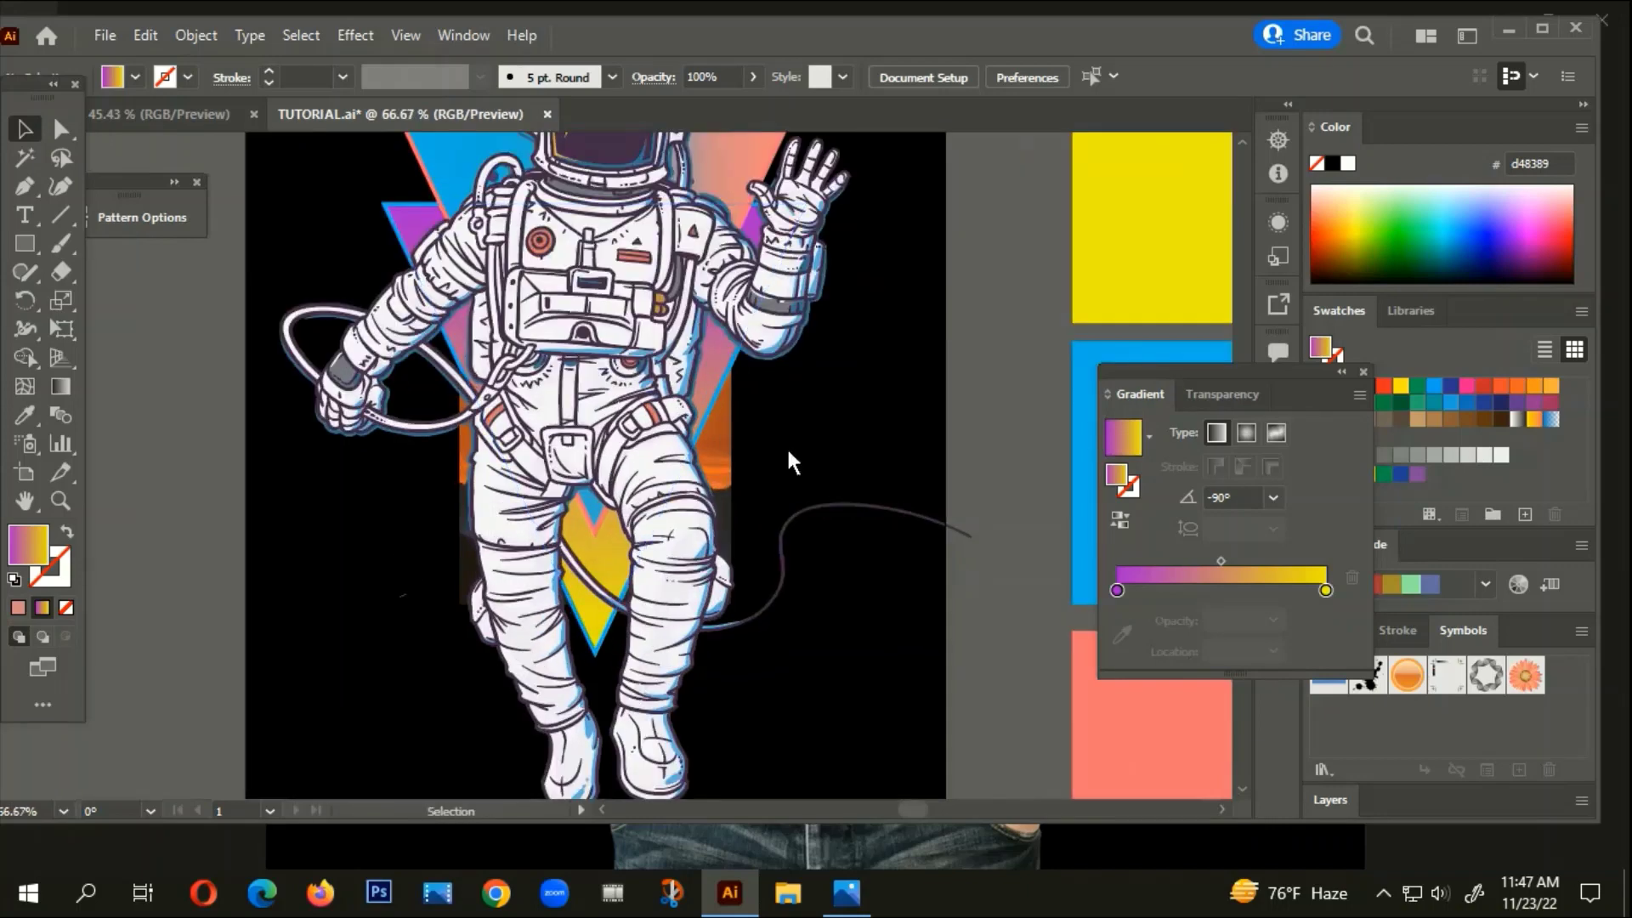
left_click_drag(826, 419, 755, 383)
scroll(483, 616, "up", 2)
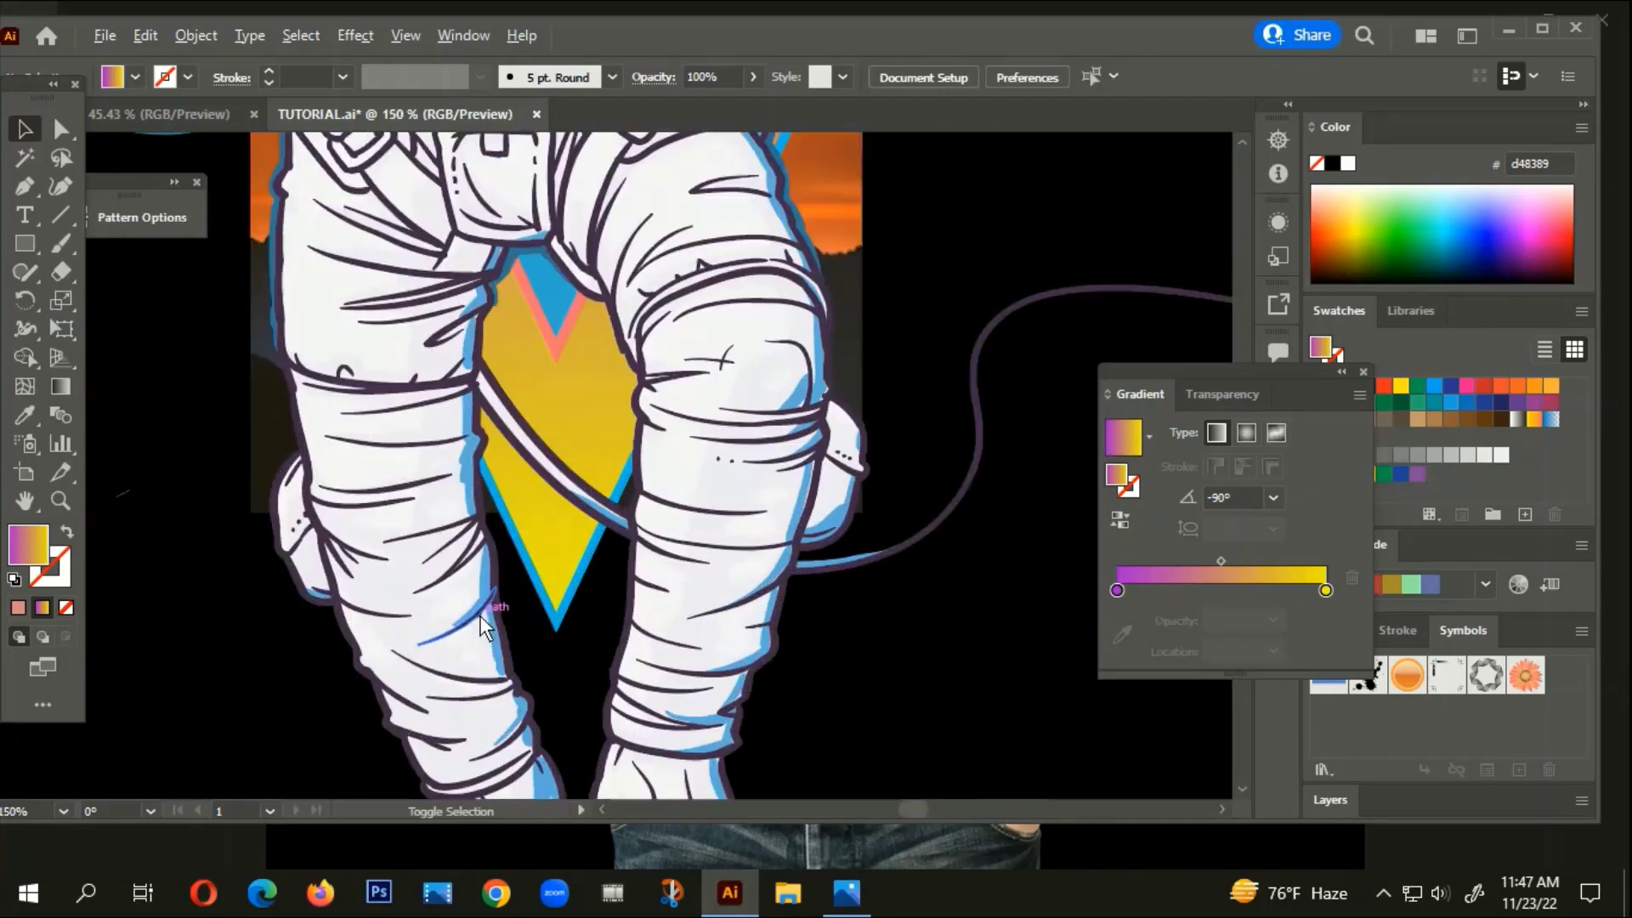
Try moving the rear purple-to-yellow triangle aside behind the astronaut, and undo the move
left_click(546, 619)
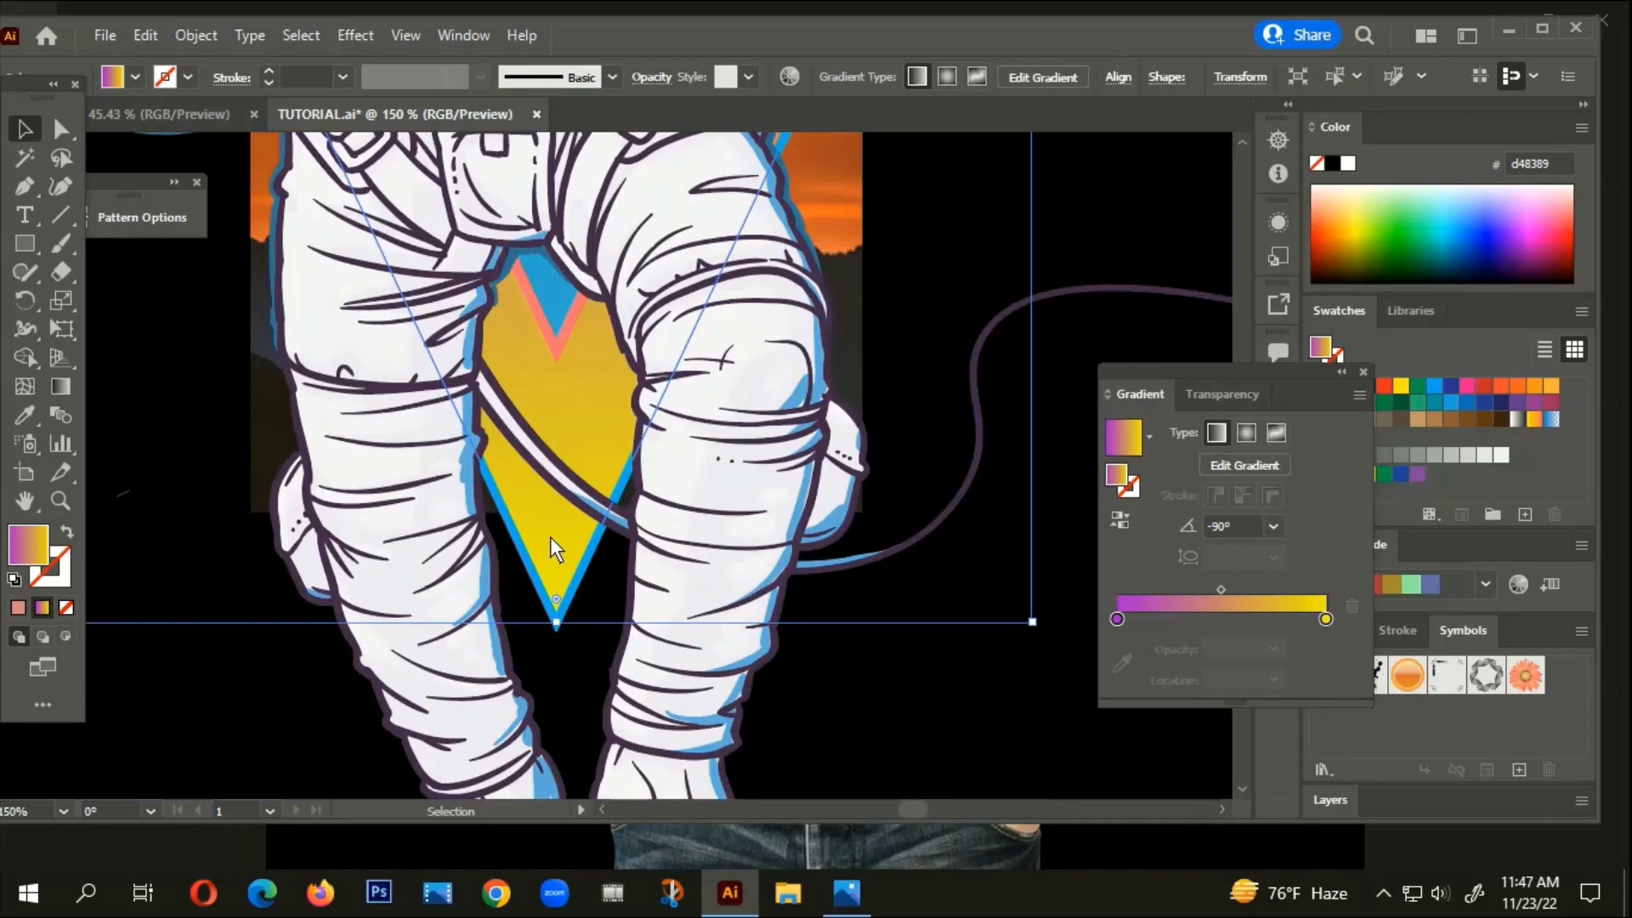
key("a")
key("v")
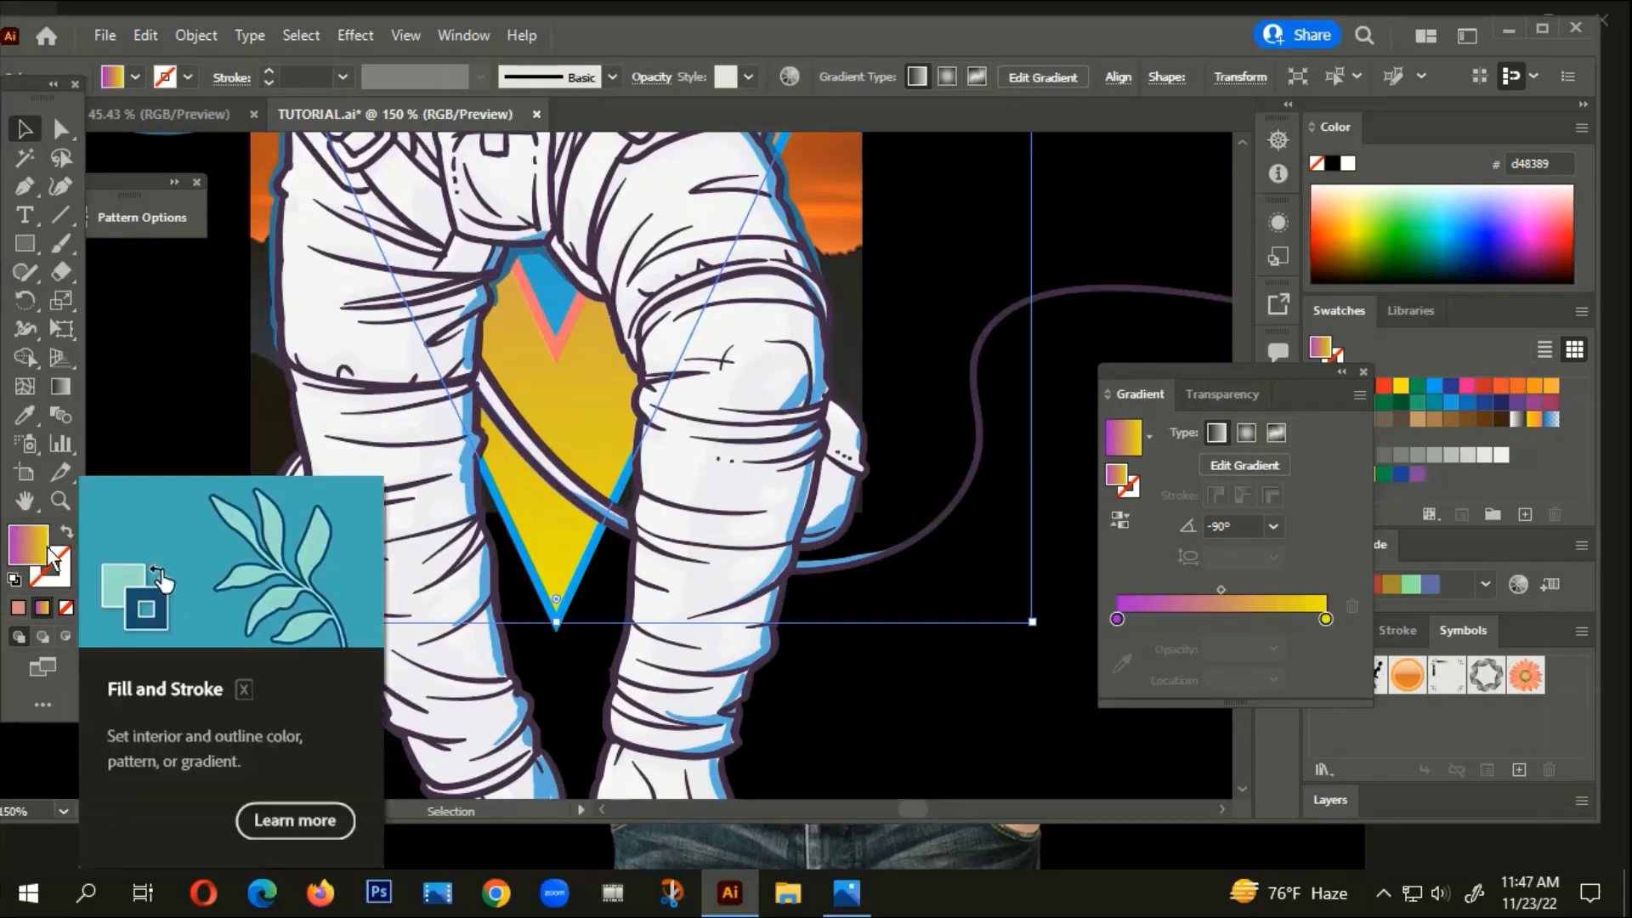
scroll(527, 471, "down", 1)
left_click_drag(543, 495, 702, 486)
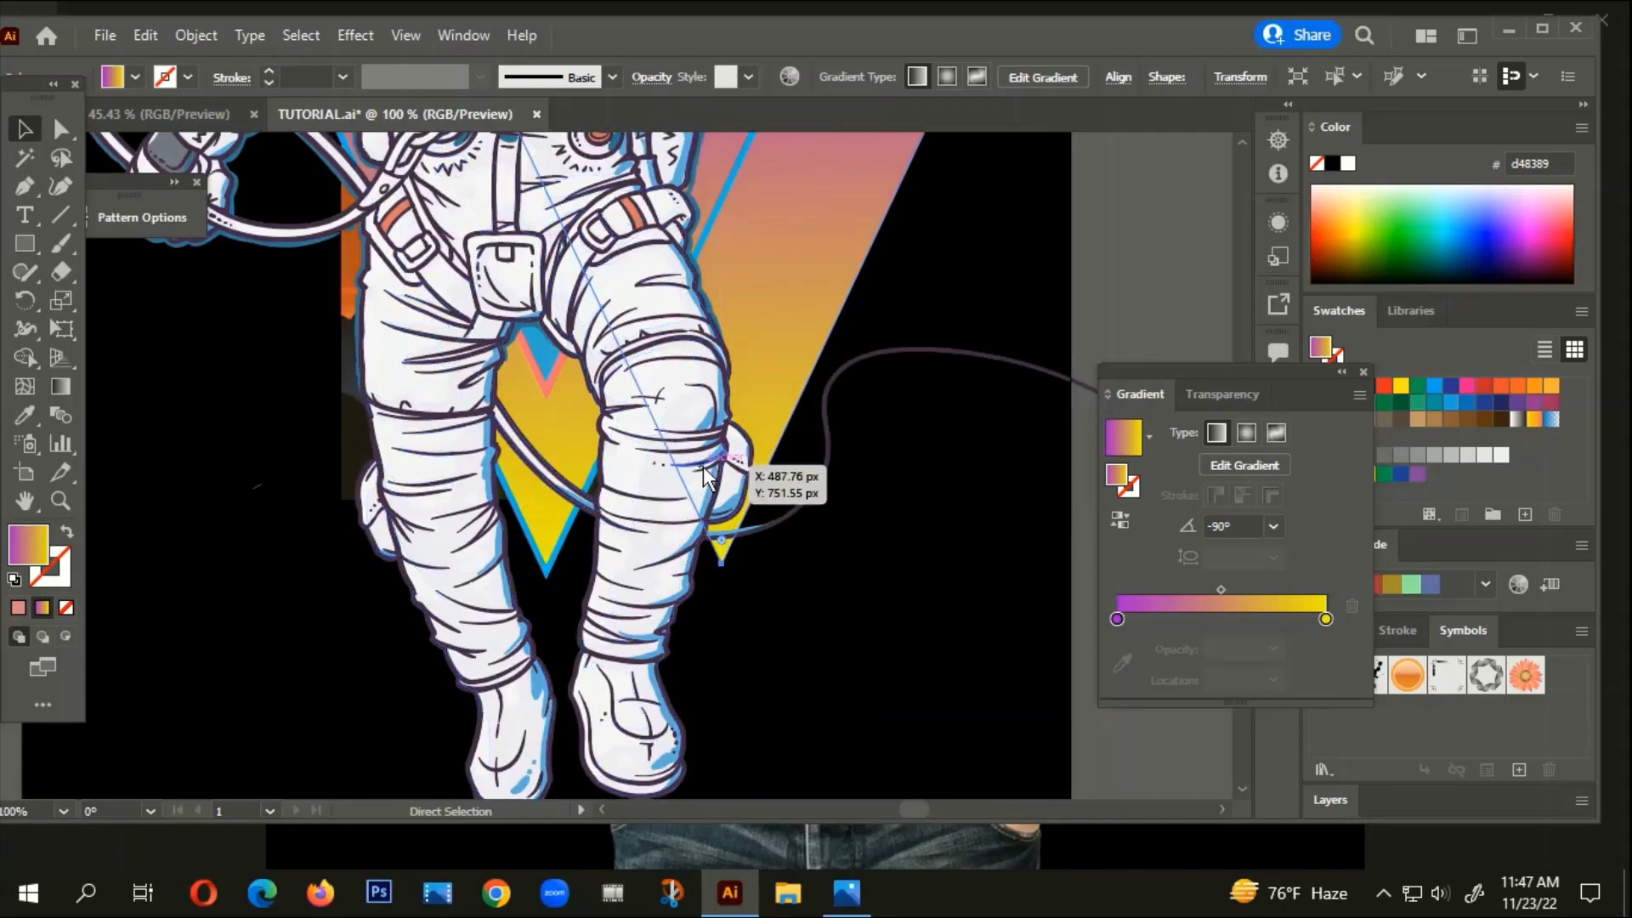
key("ctrl+z")
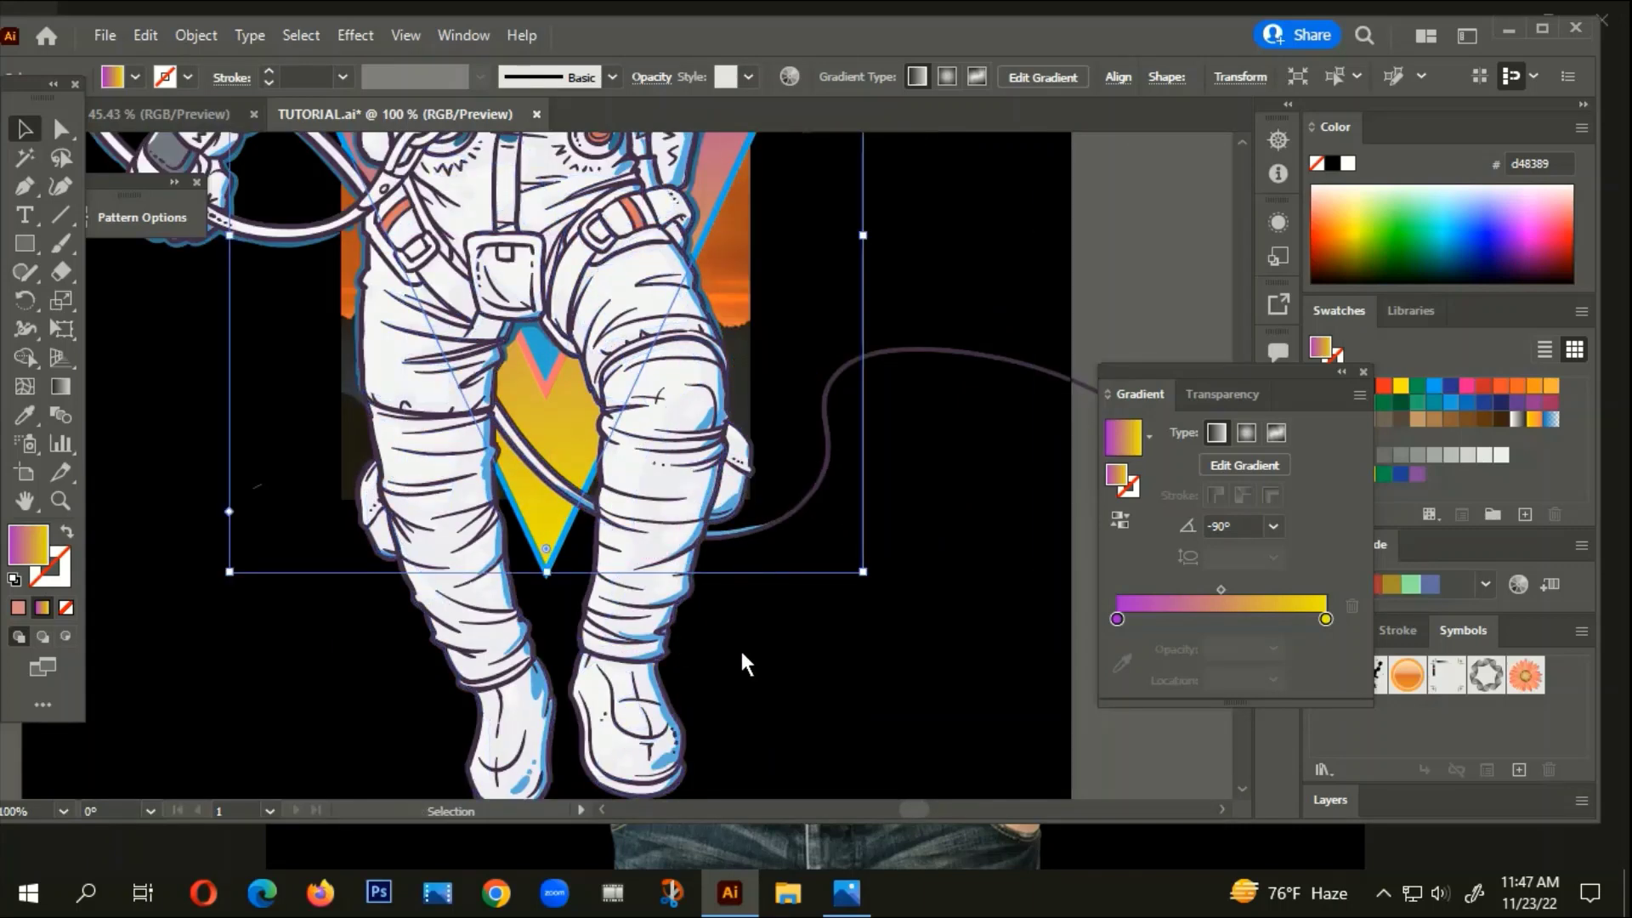
Deselect the rear triangle and copy the whole astronaut group to the clipboard
left_click(740, 647)
scroll(735, 648, "down", 1)
left_click_drag(821, 677, 798, 716)
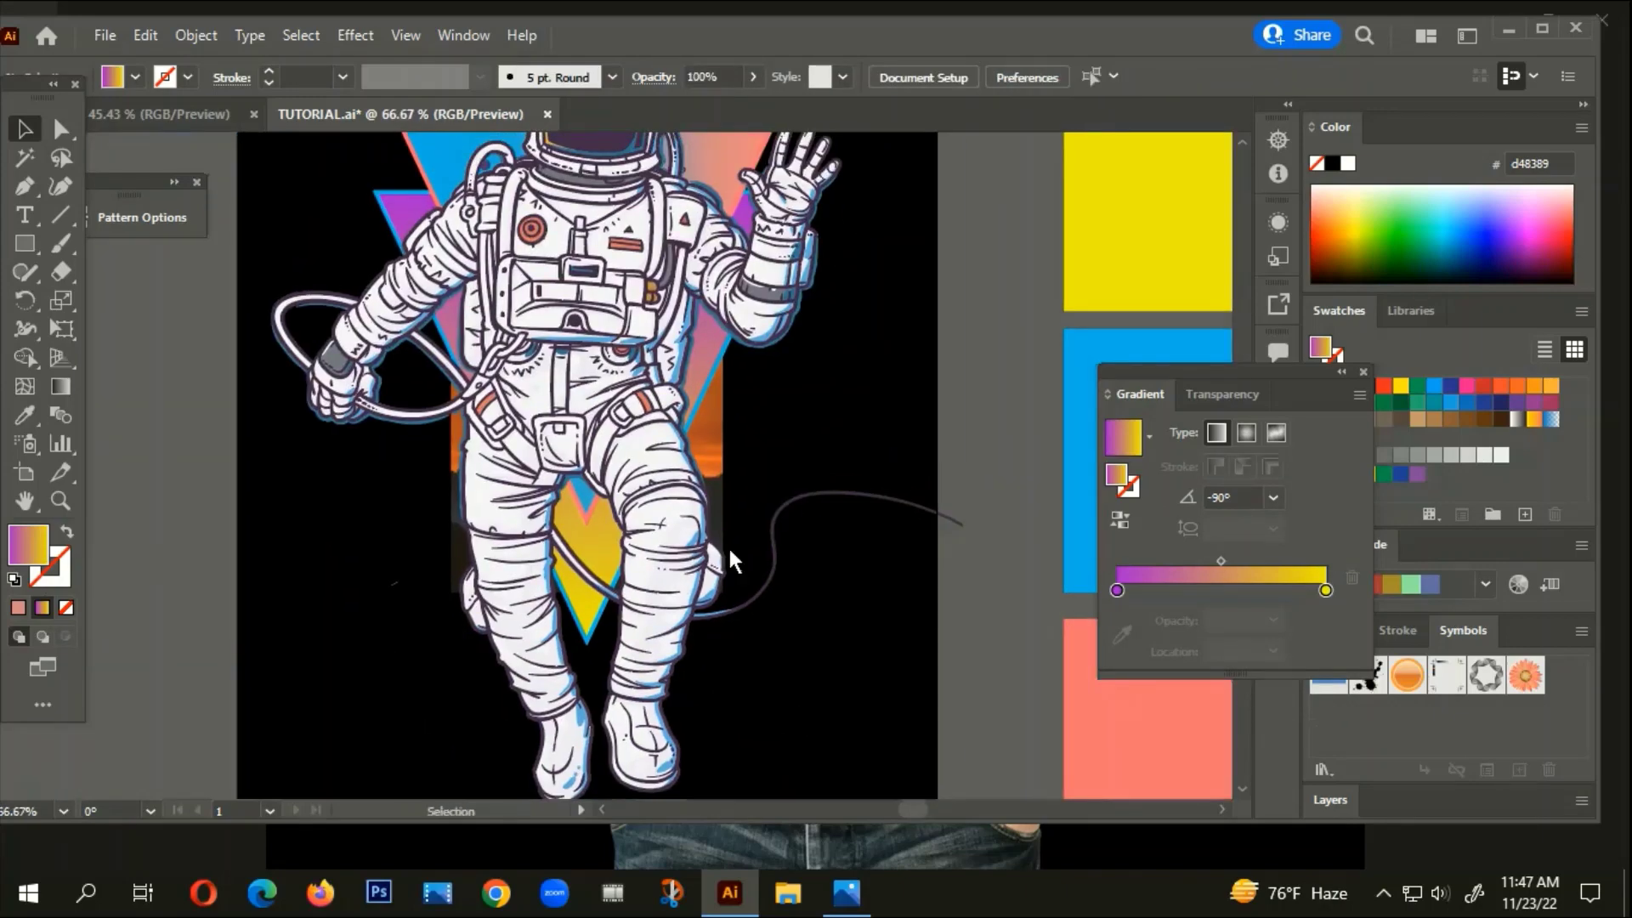
left_click(607, 323)
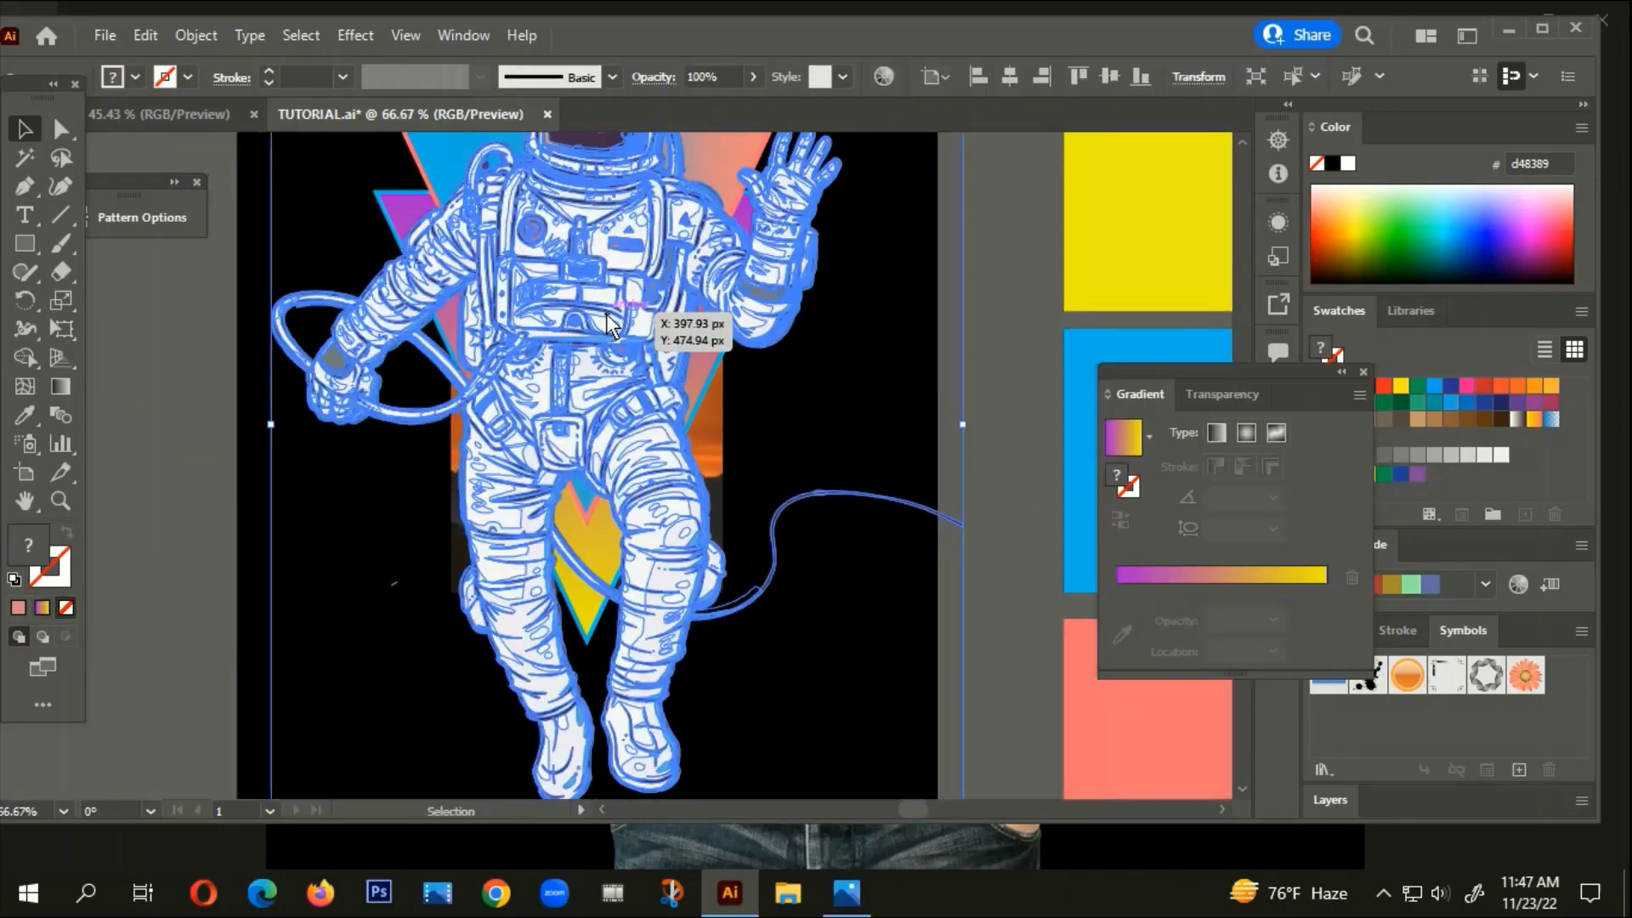
key("ctrl+c")
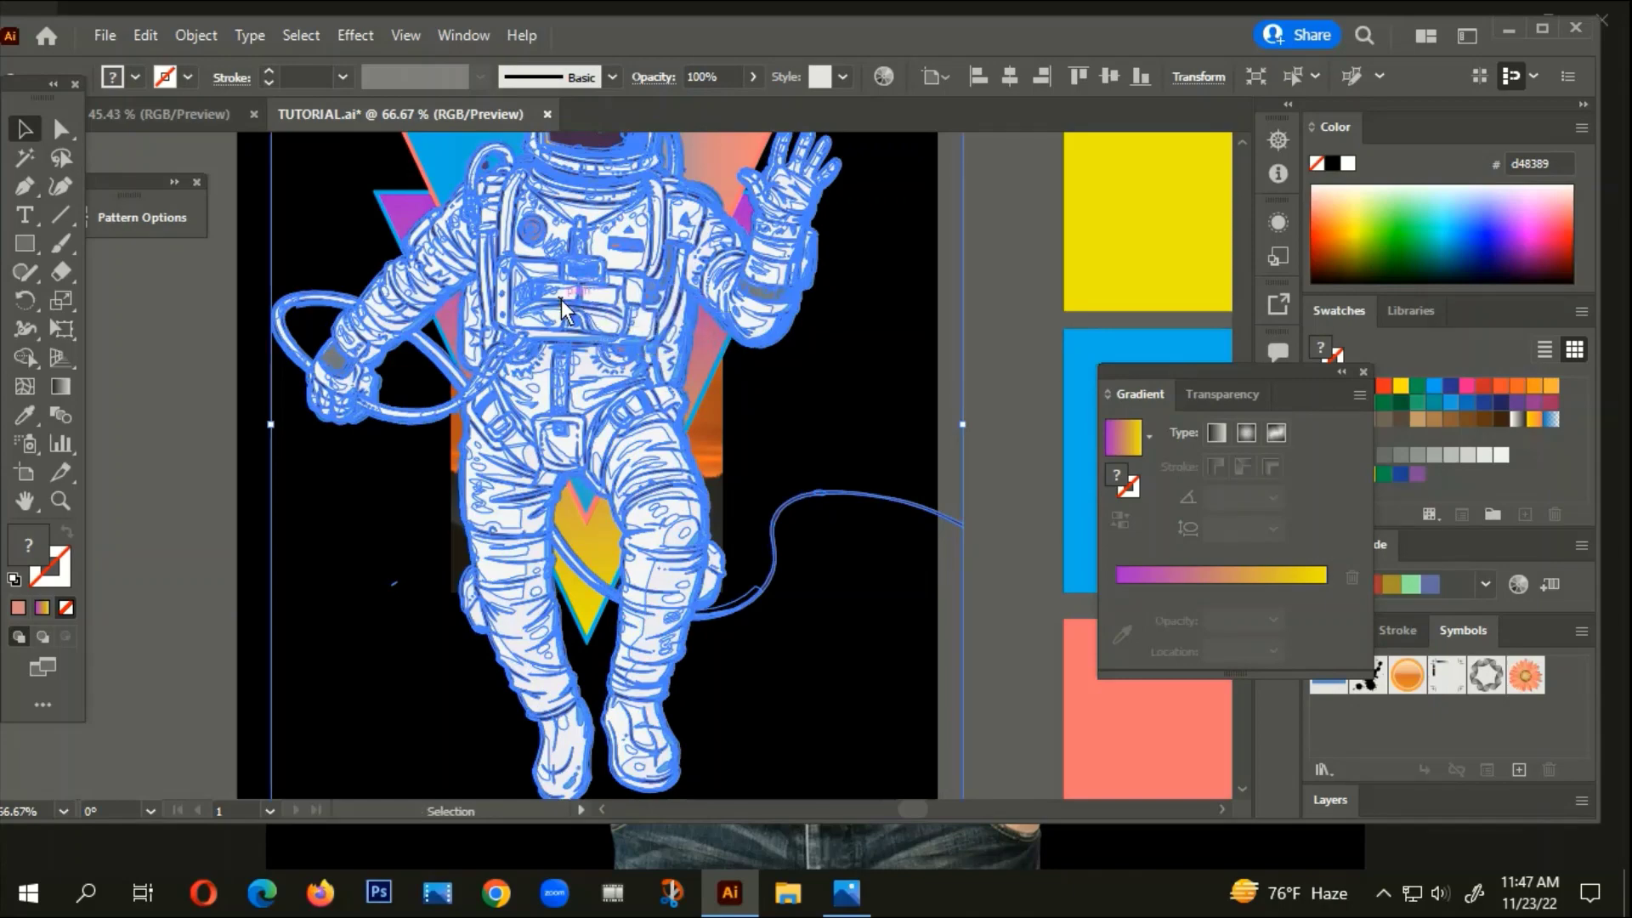
Try placing a duplicate astronaut about 332 px to the right of the original, and undo it
left_click_drag(561, 300, 870, 296)
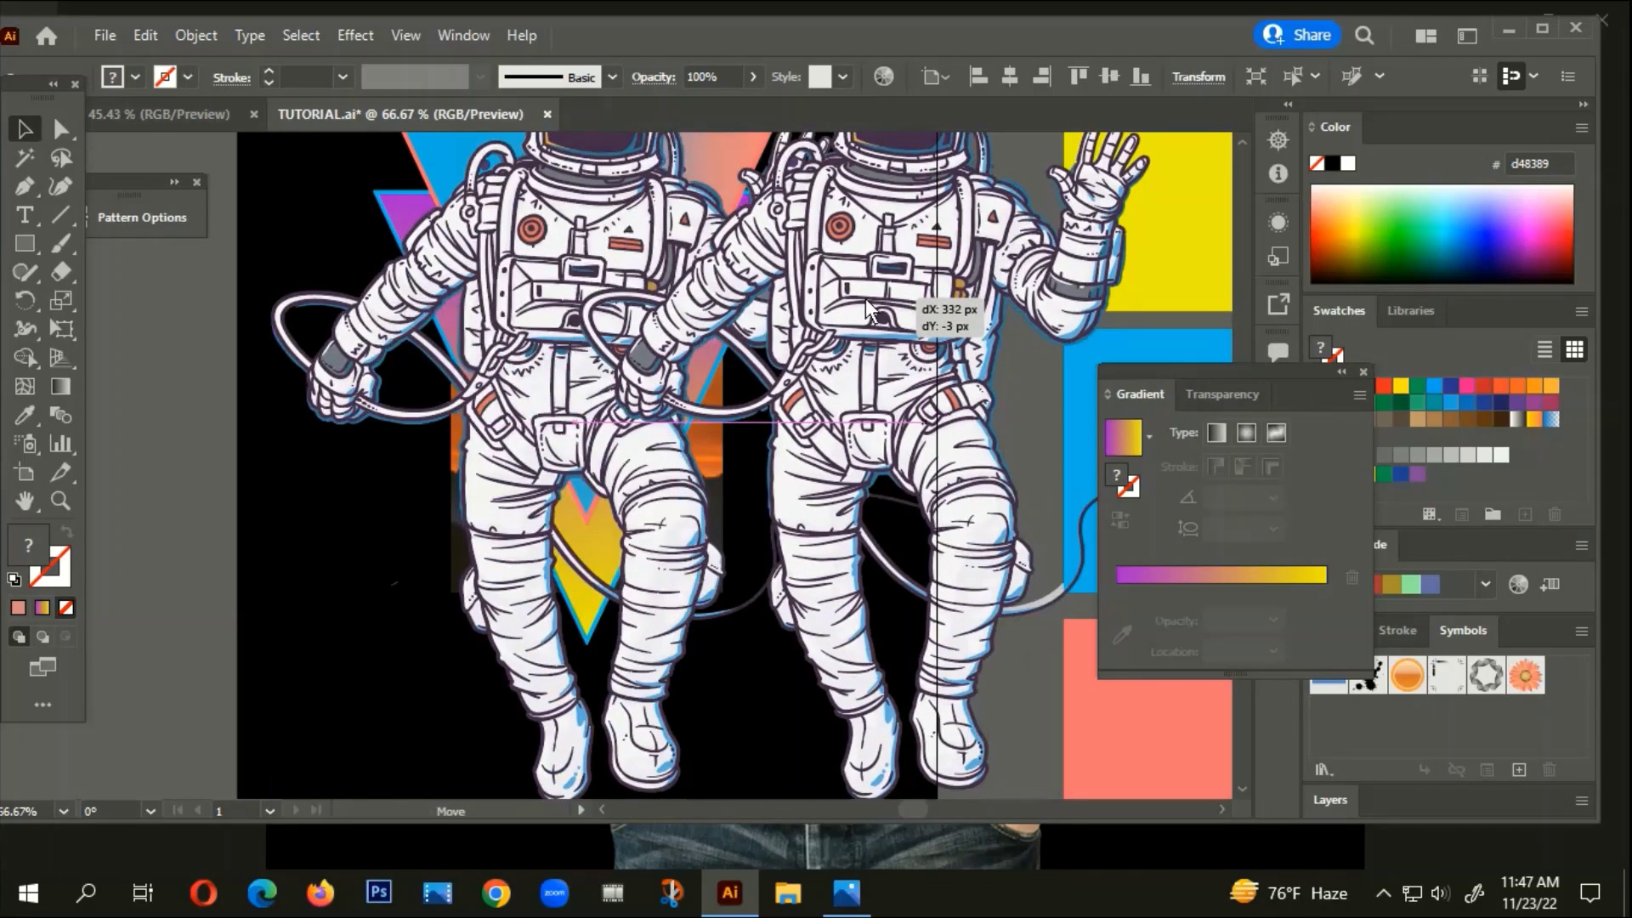
key("ctrl")
key("ctrl+z")
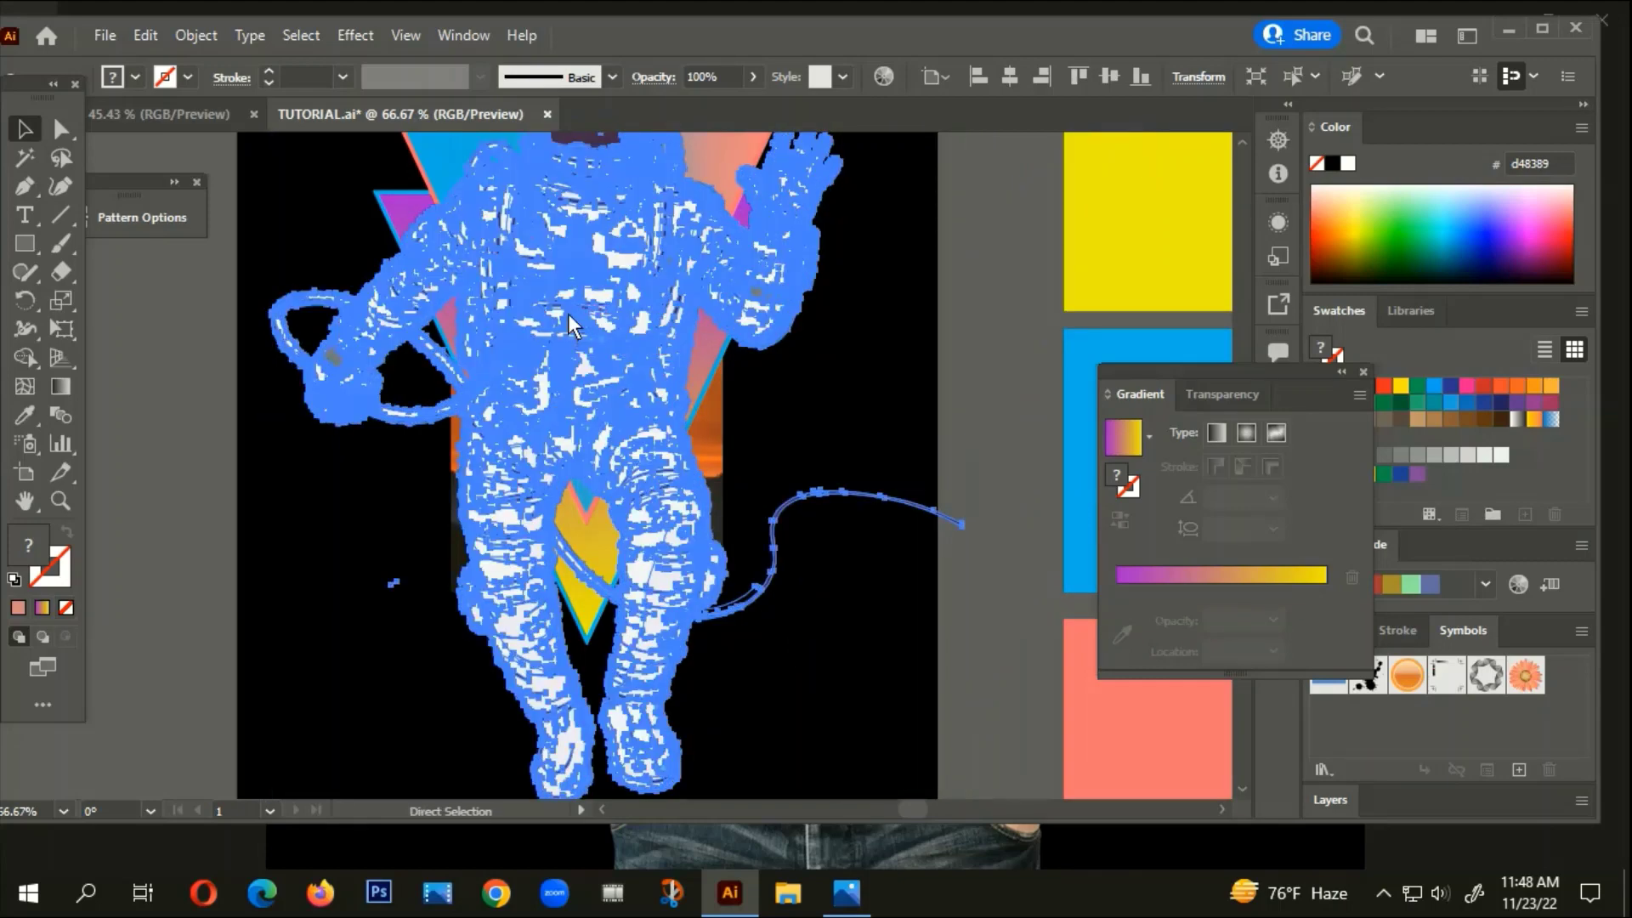
key("ctrl+z")
Select the rear purple-to-yellow triangle and paste the copied astronaut directly behind it
scroll(594, 656, "up", 1)
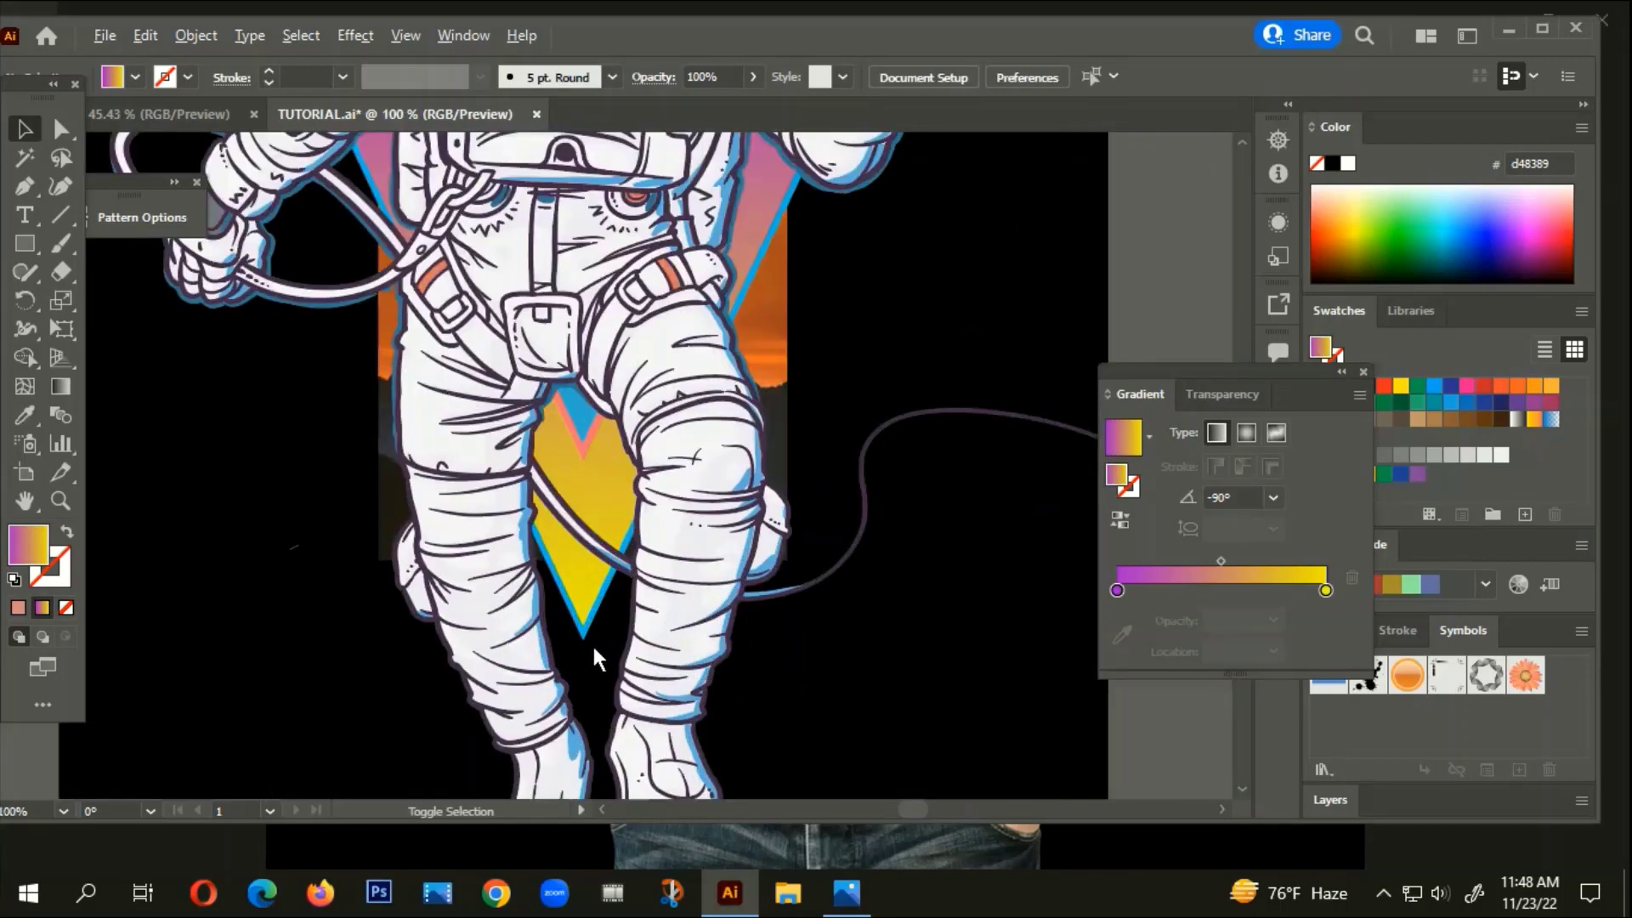
left_click(566, 561)
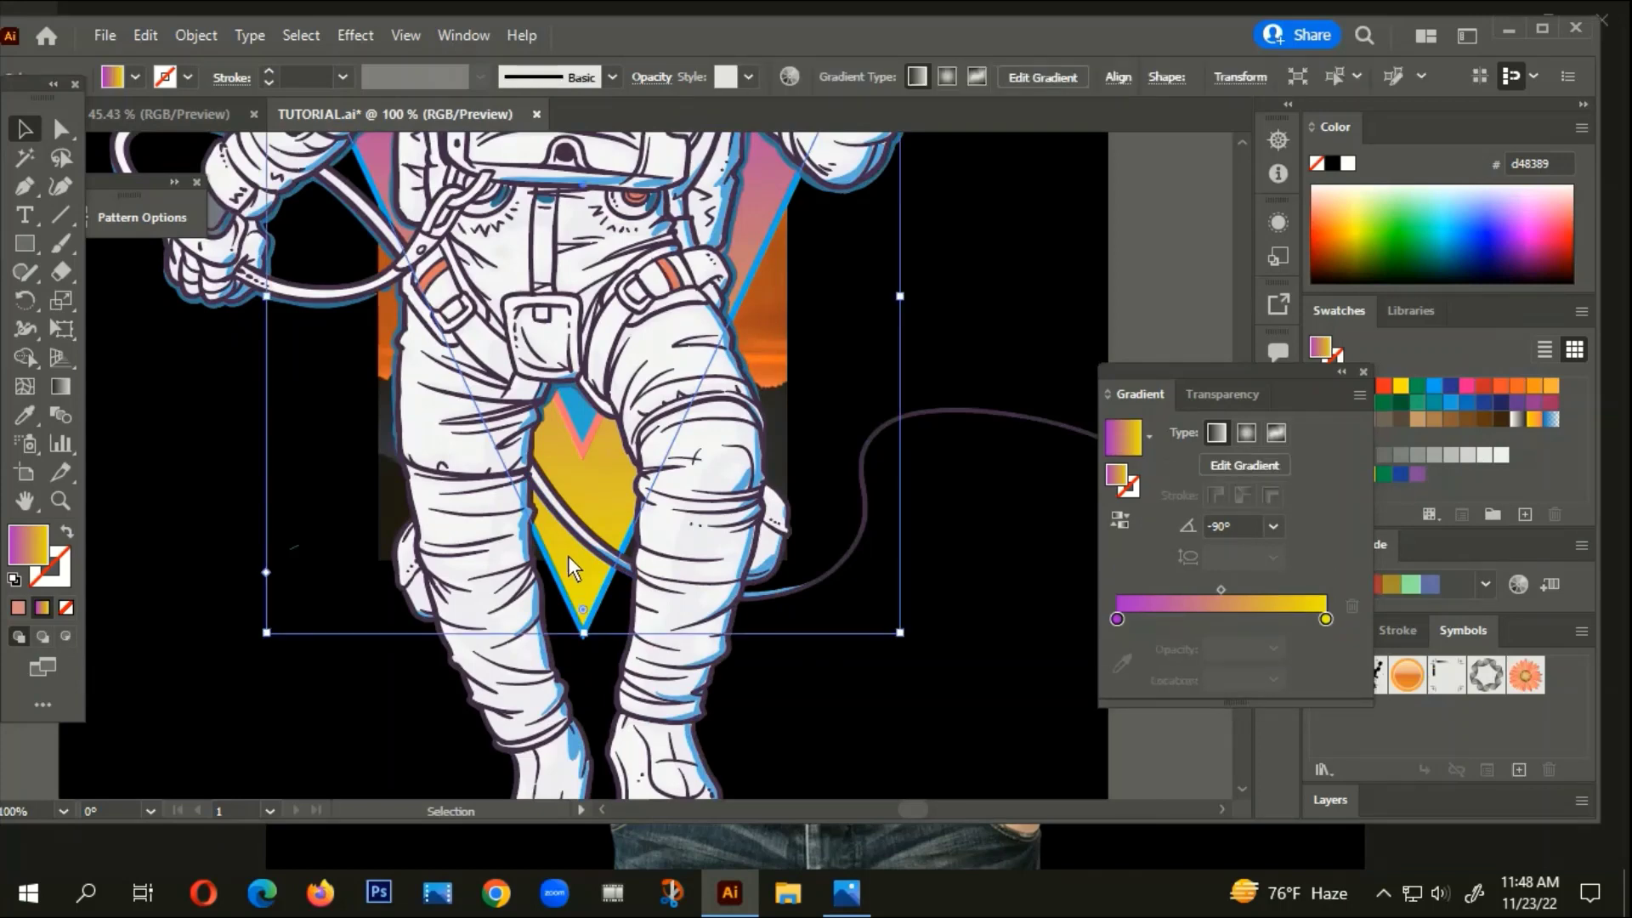
key("a")
key("v")
Make a clipping mask from the pasted astronaut copy and the rear triangle, and deselect the result
left_click(557, 559)
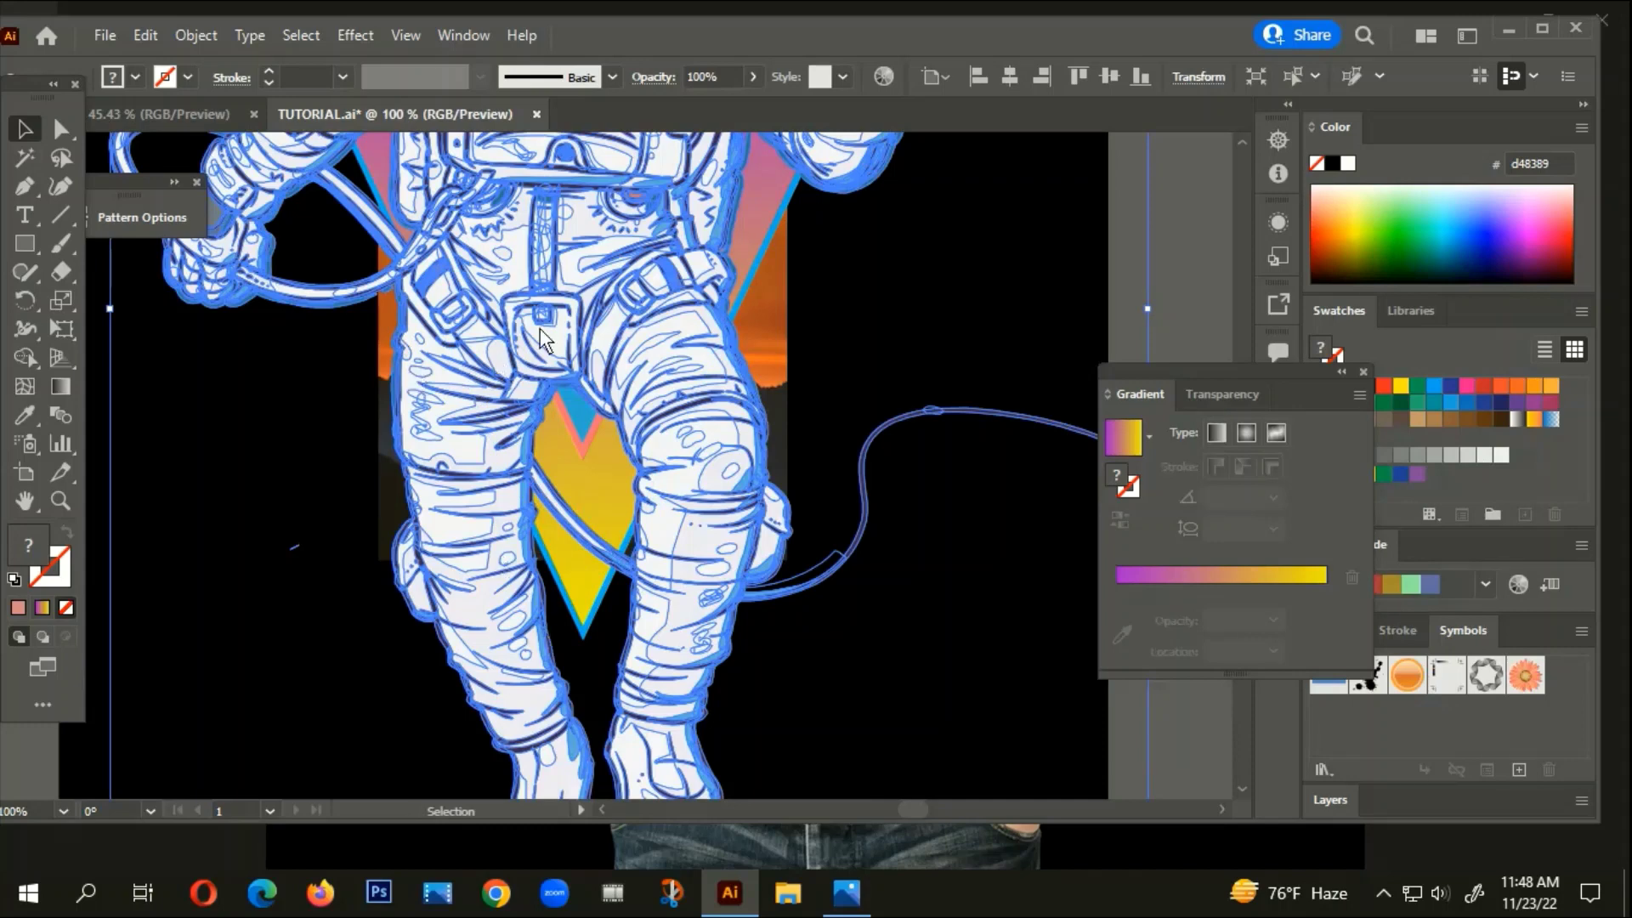
left_click(571, 561, "shift")
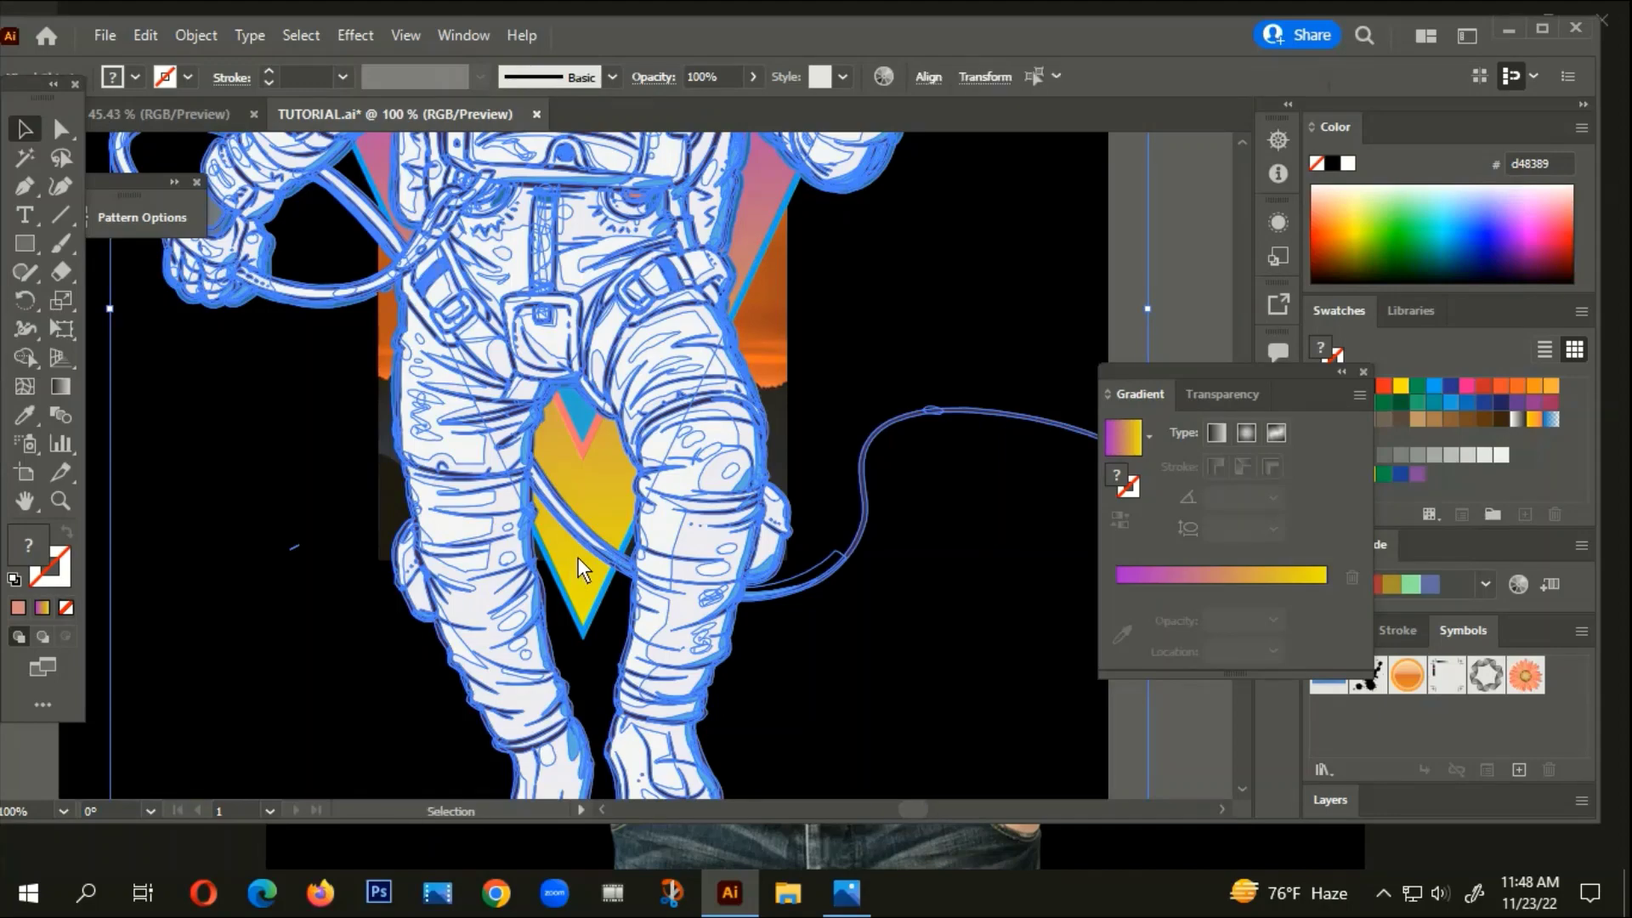
right_click(578, 557)
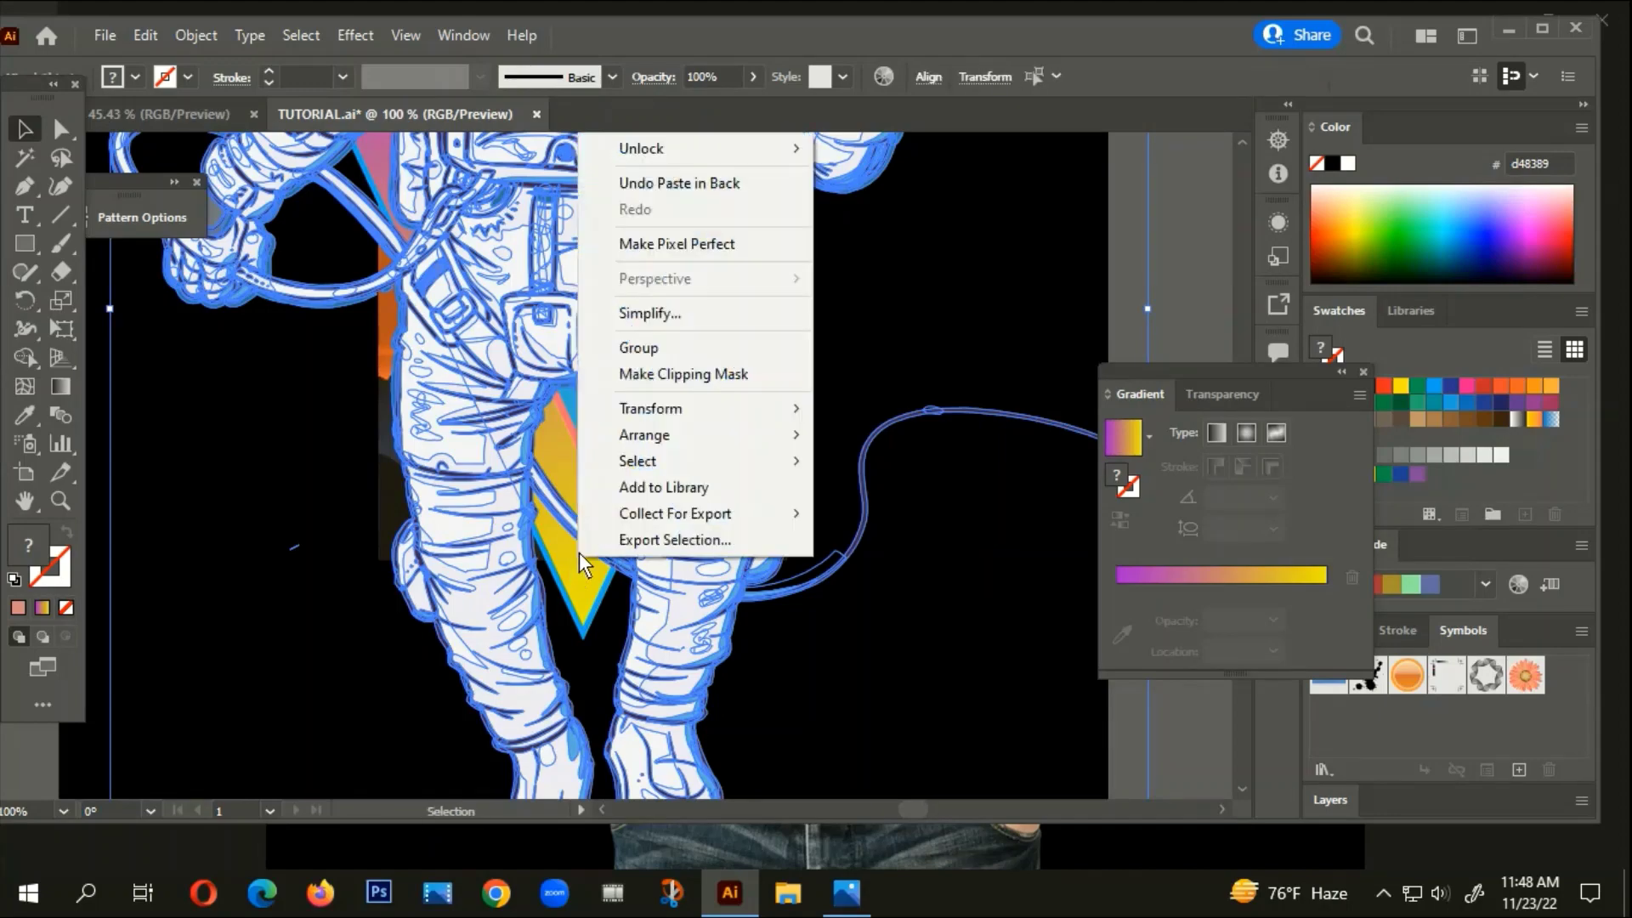
left_click(644, 374)
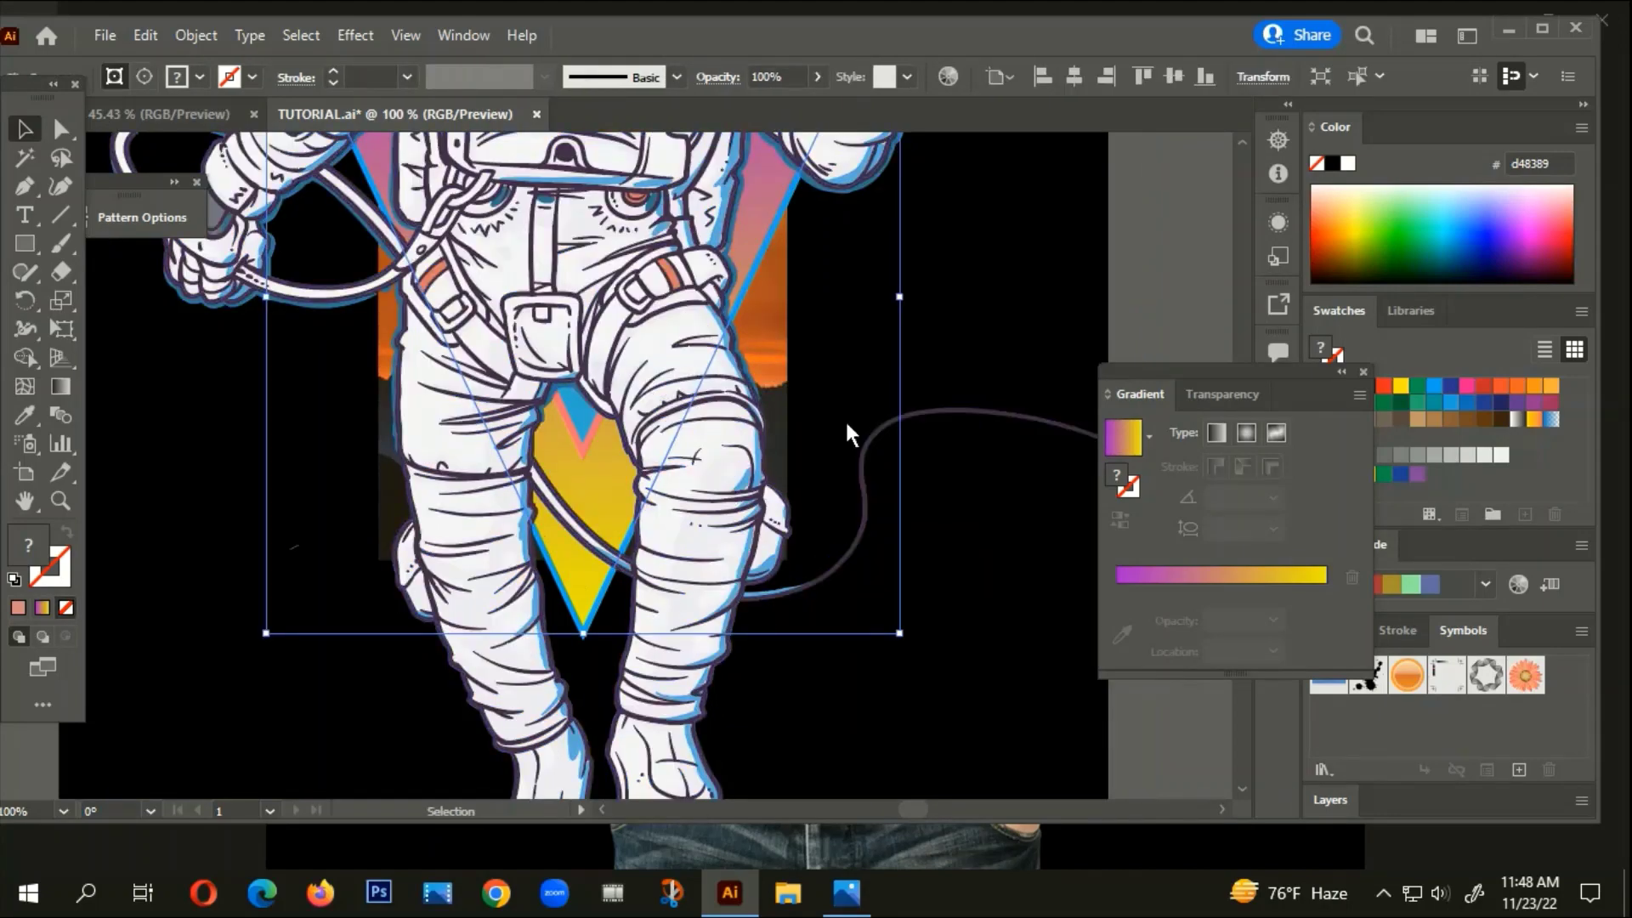
left_click(865, 379)
Move the front astronaut aside to check the clipped copy inside the rear triangle, then undo the move and deselect
key("ctrl+minus")
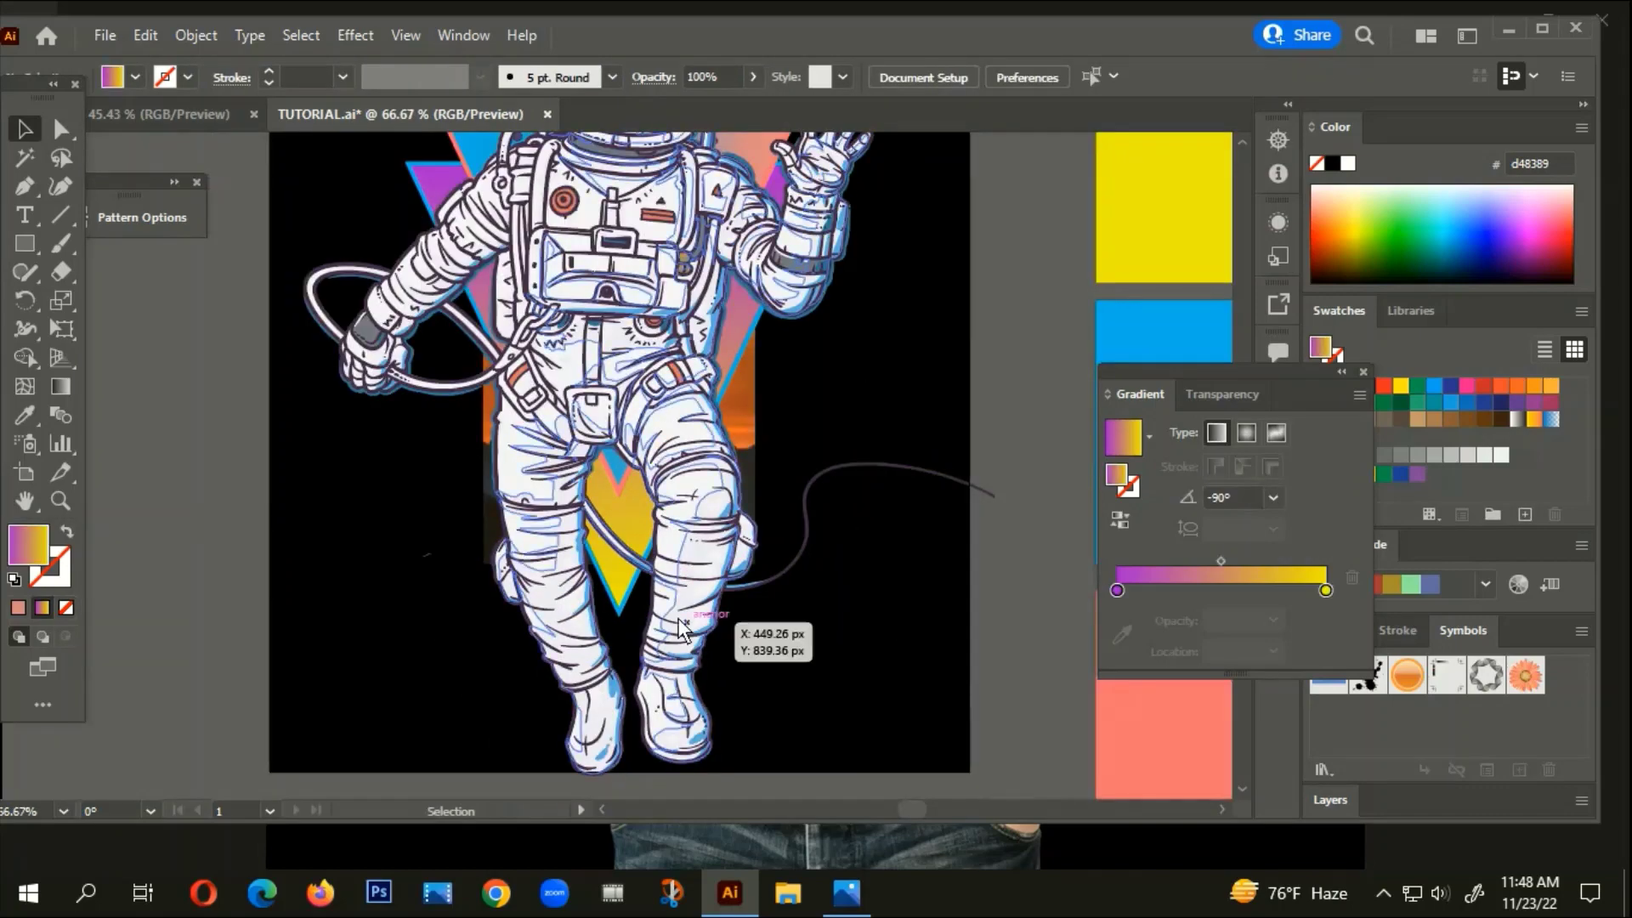
left_click_drag(571, 378, 825, 333)
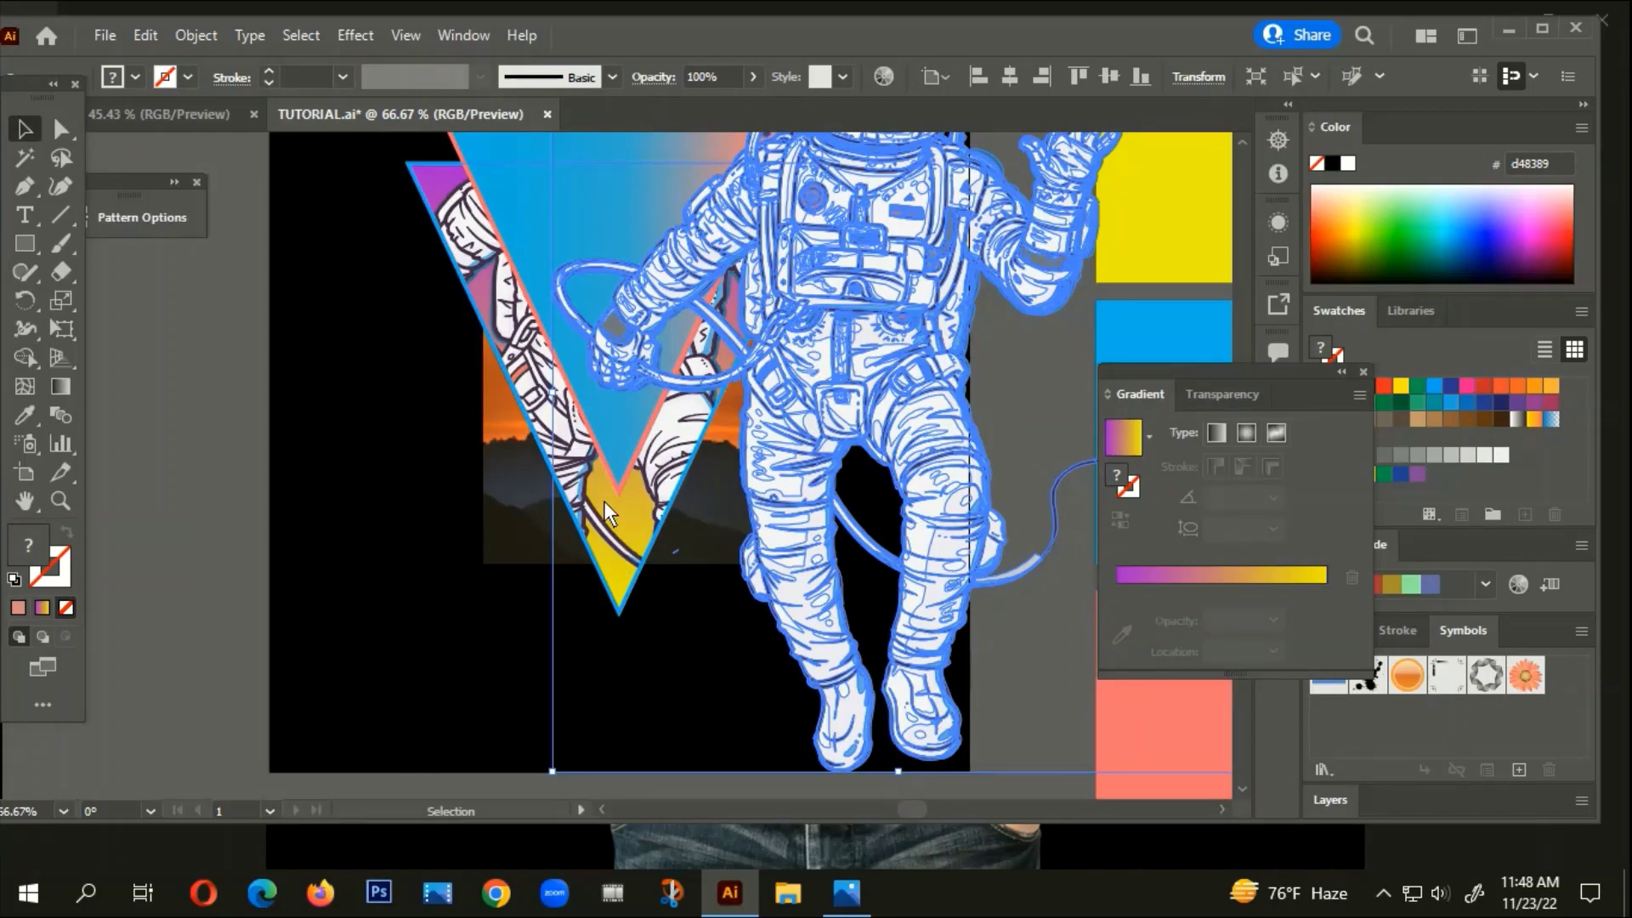
key("ctrl+z")
left_click(833, 427)
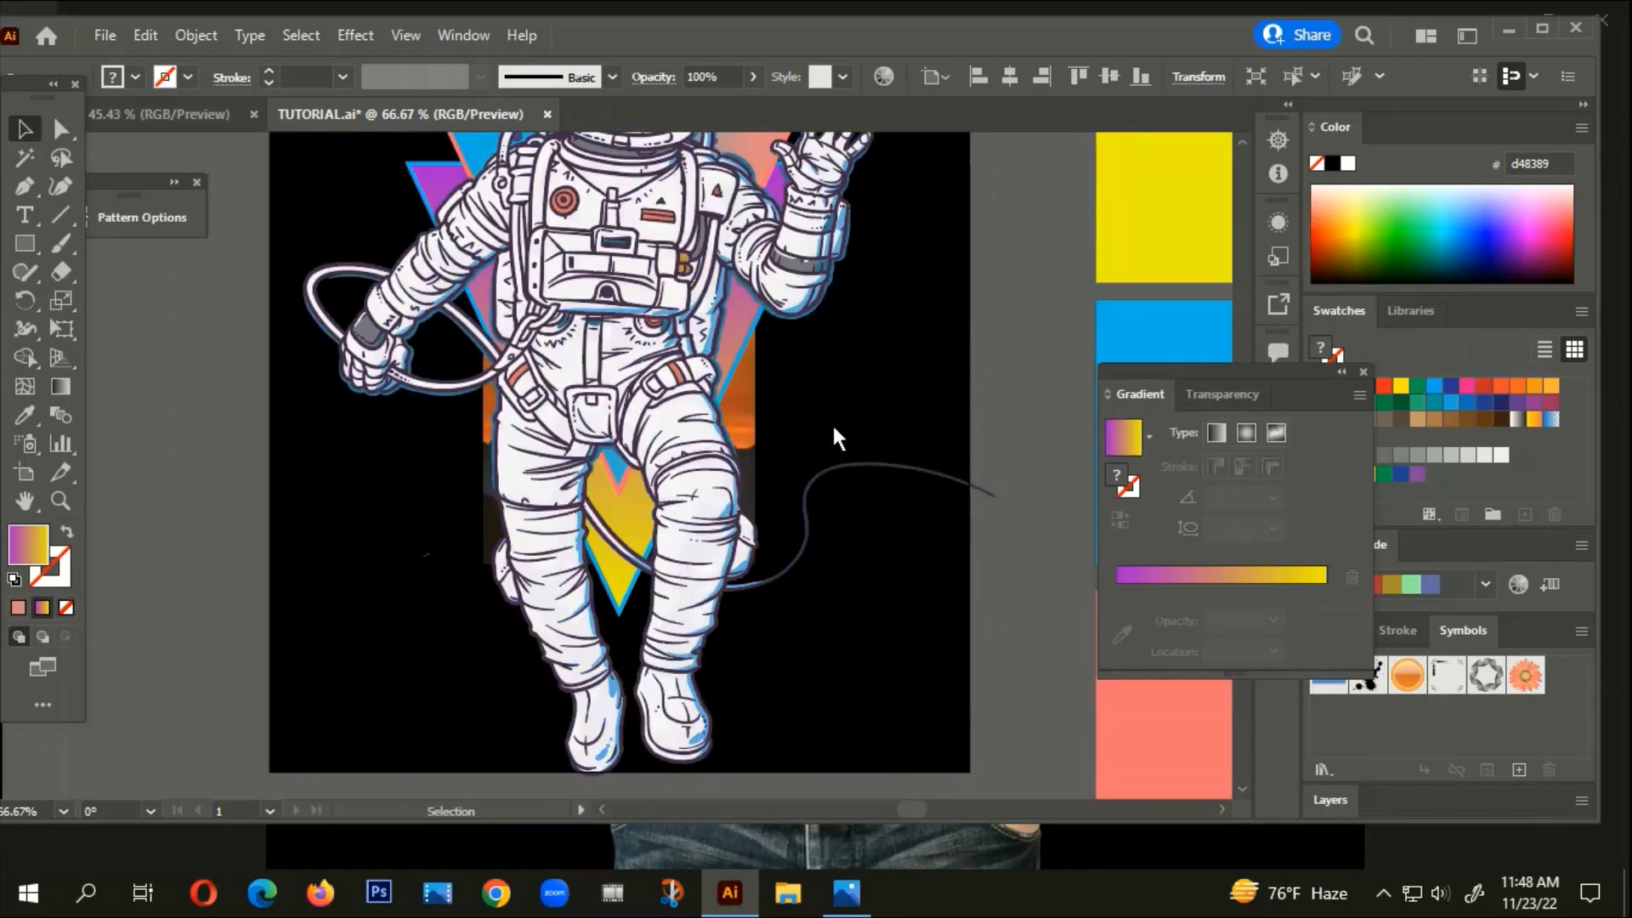
Cut the front astronaut and paste it directly behind the blue-to-coral front triangle
left_click_drag(879, 407, 831, 549)
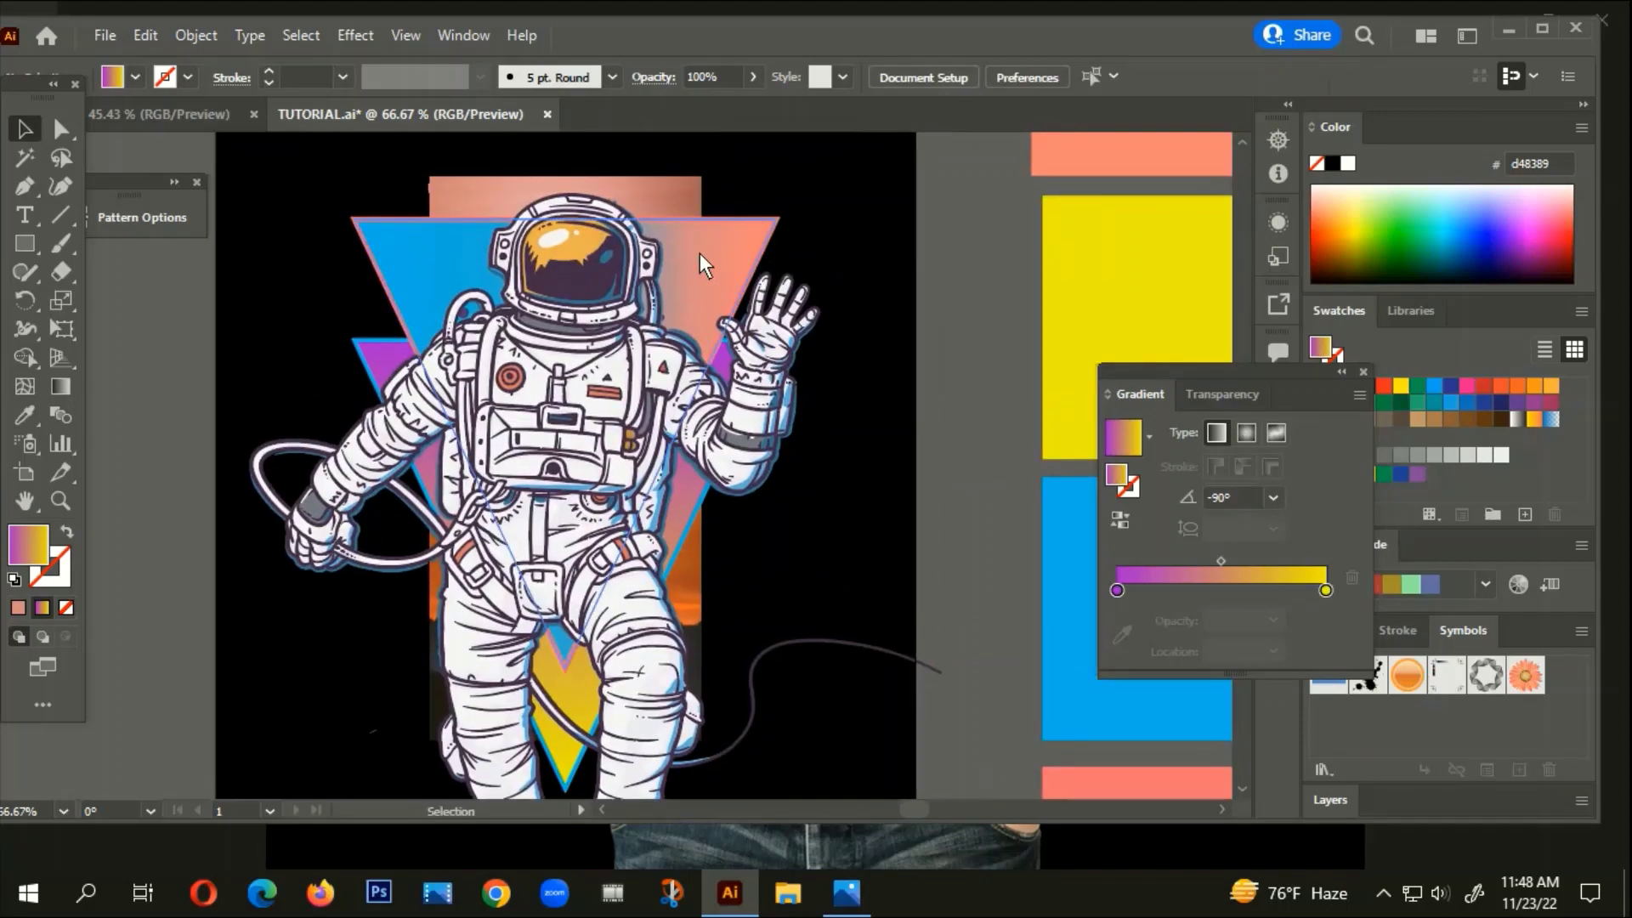
left_click(701, 252)
left_click(529, 258)
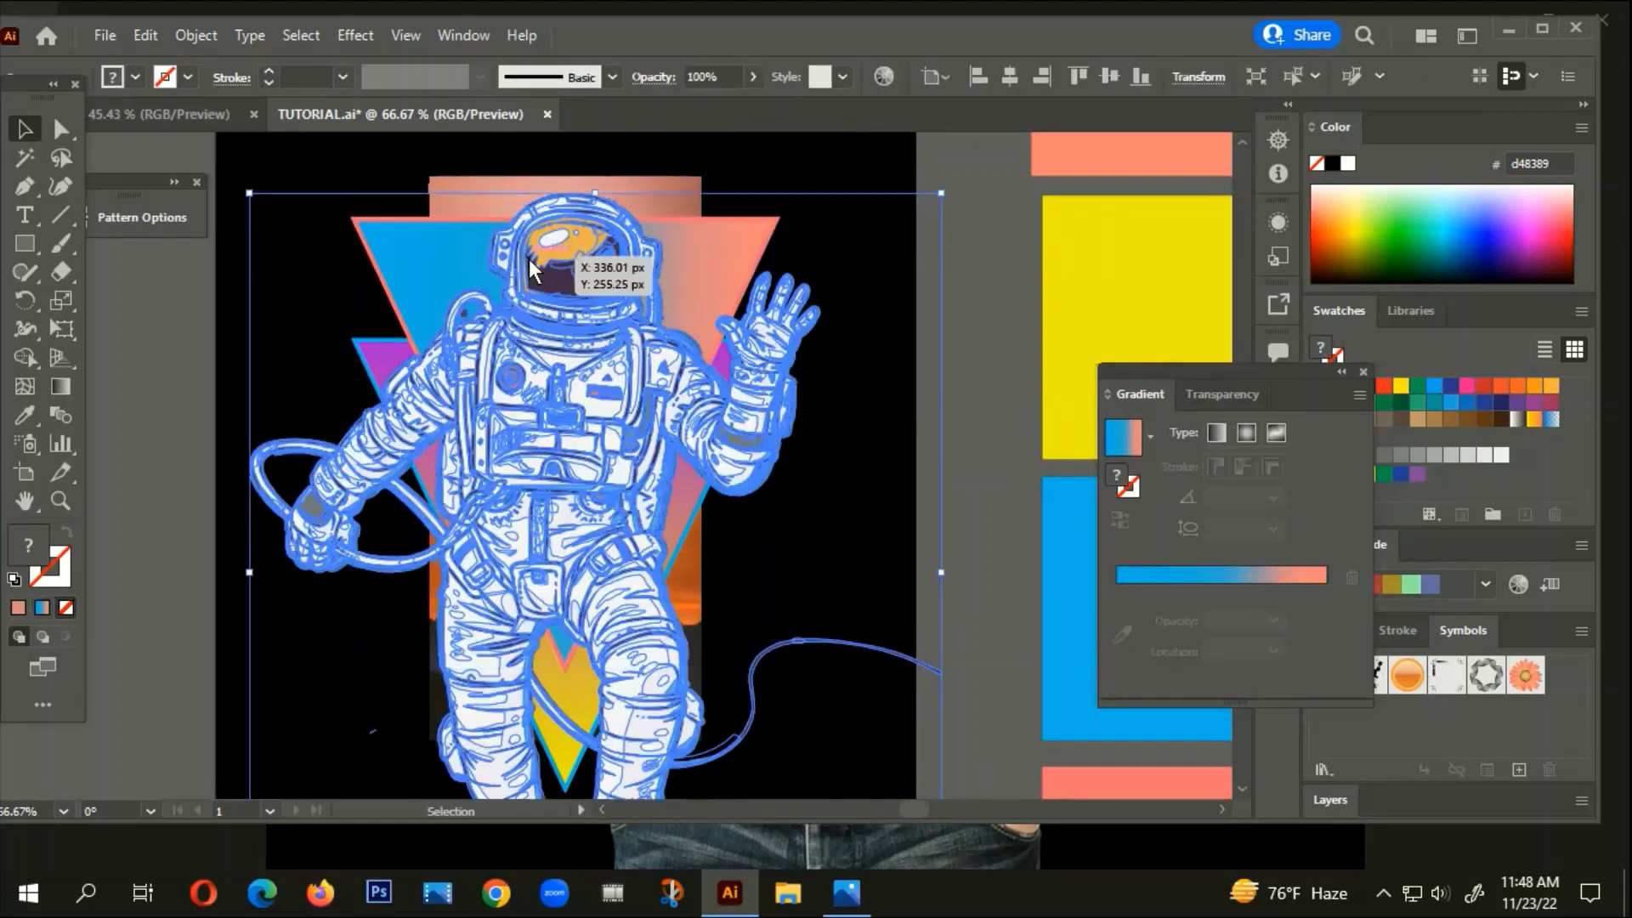
key("ctrl")
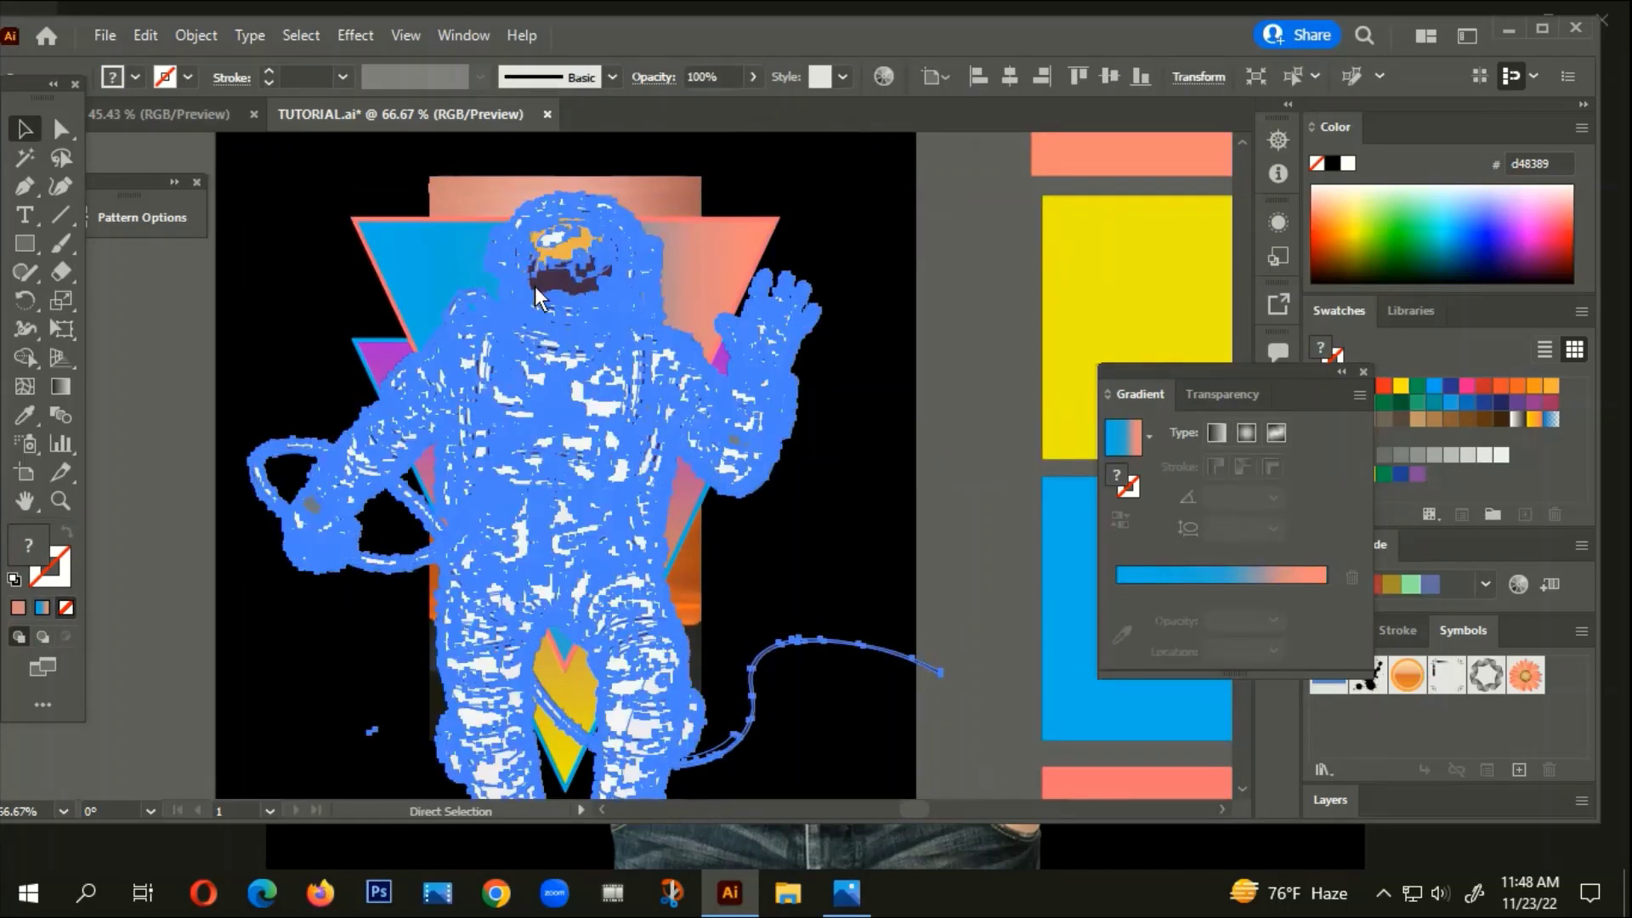
key("ctrl+bracketleft")
left_click(581, 289)
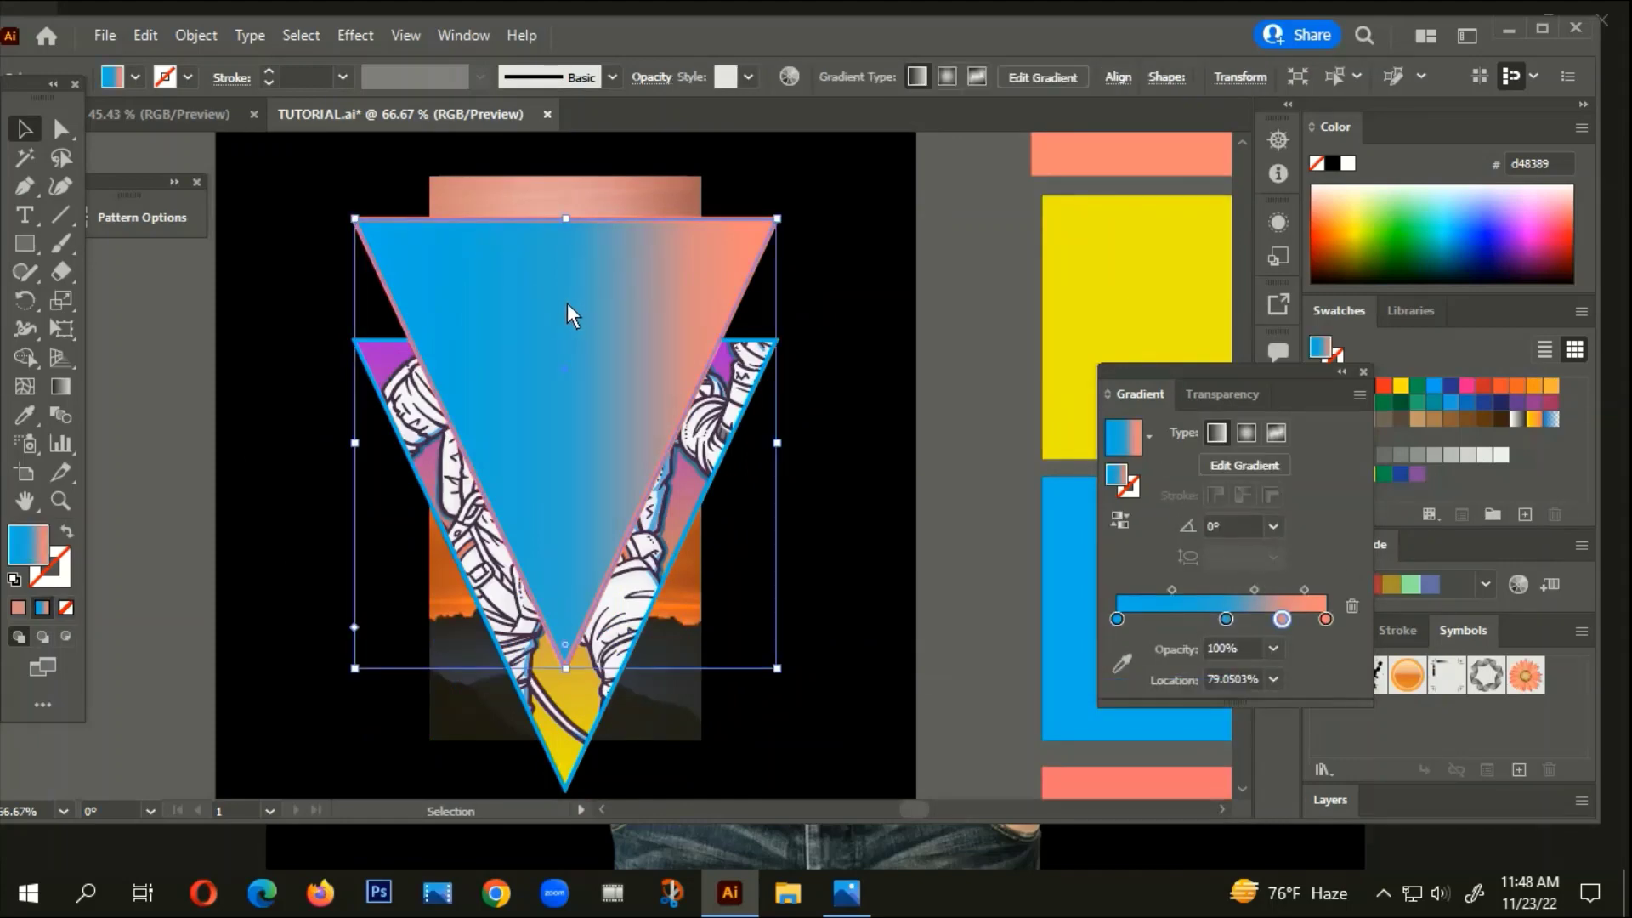
key("ctrl")
key("ctrl+b")
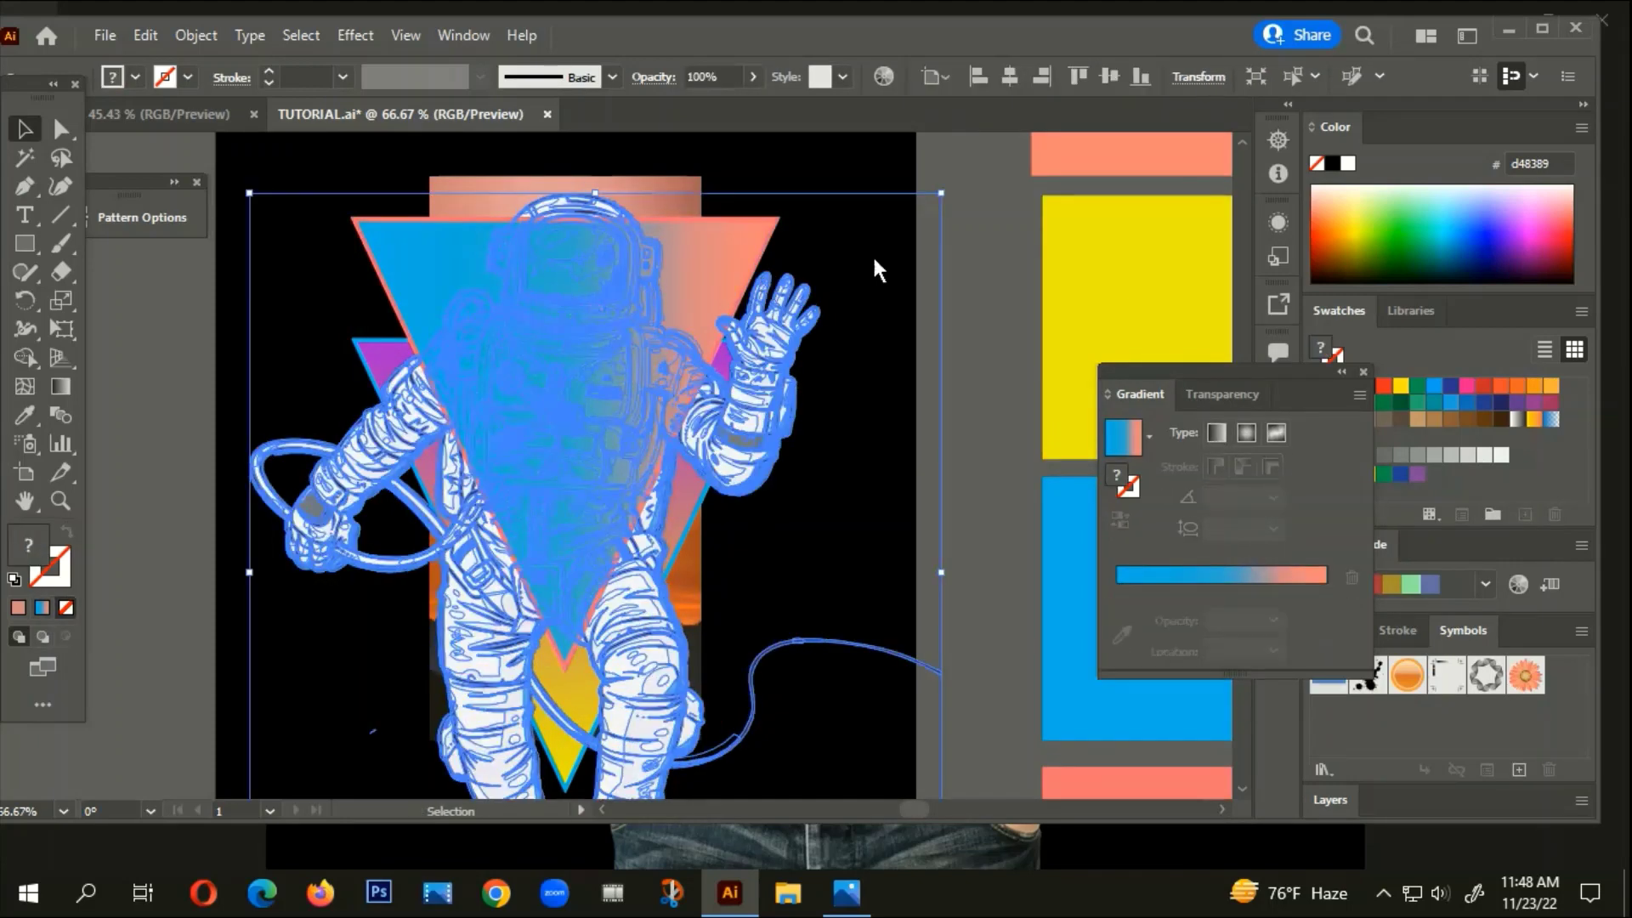
left_click(865, 171)
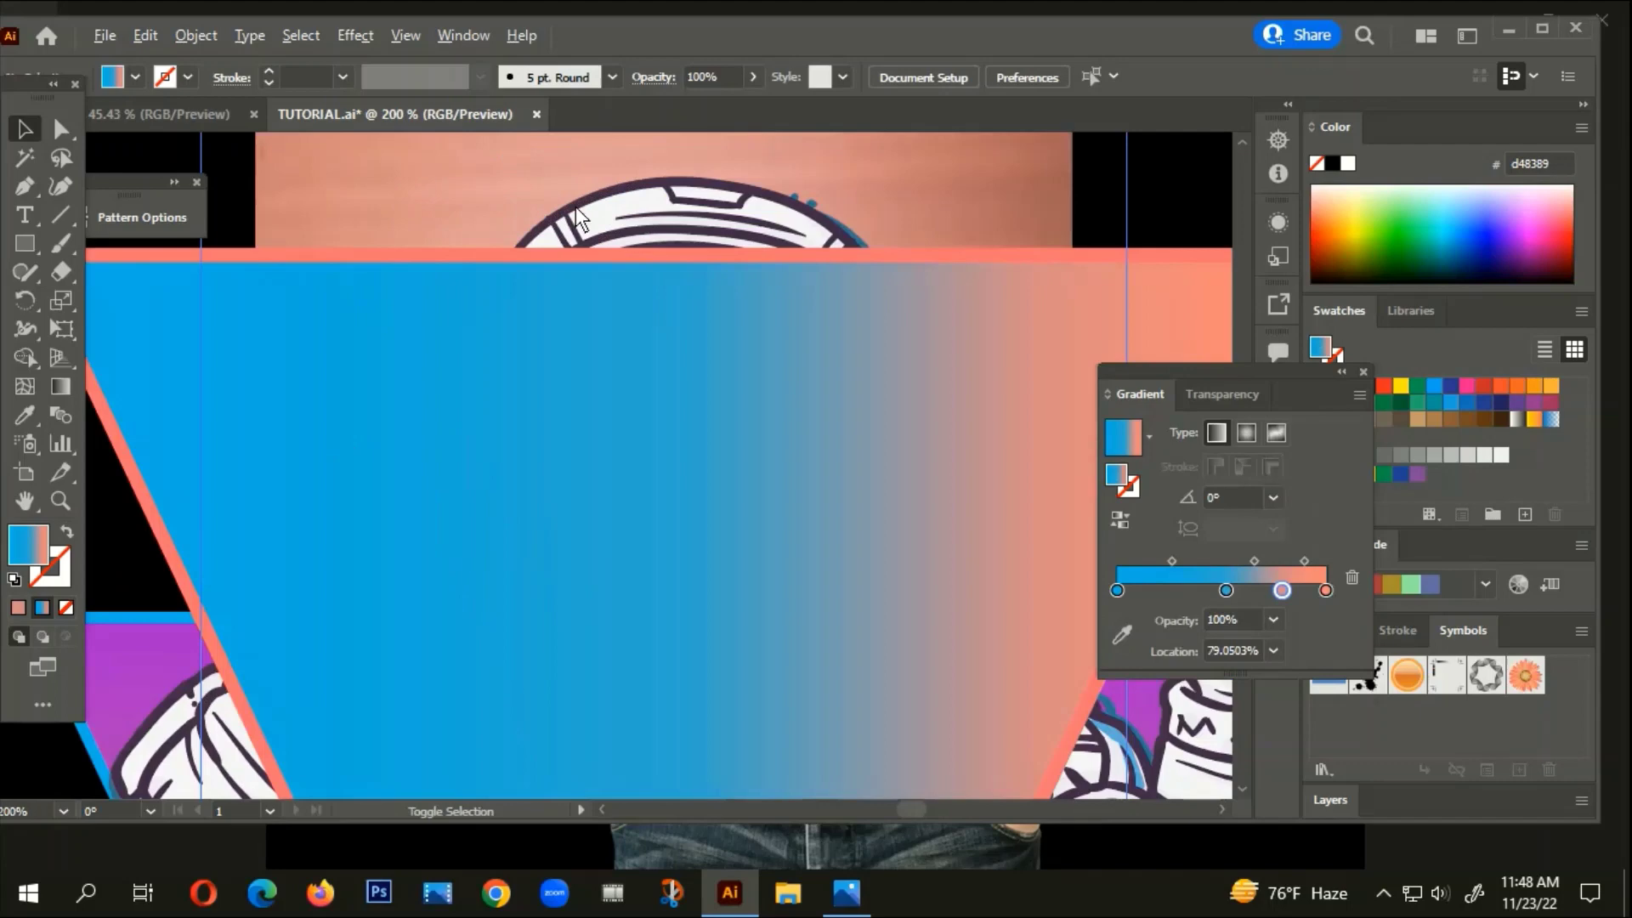
Select the pasted astronaut with the front triangle and make a clipping mask from them
left_click(660, 202)
right_click(334, 324)
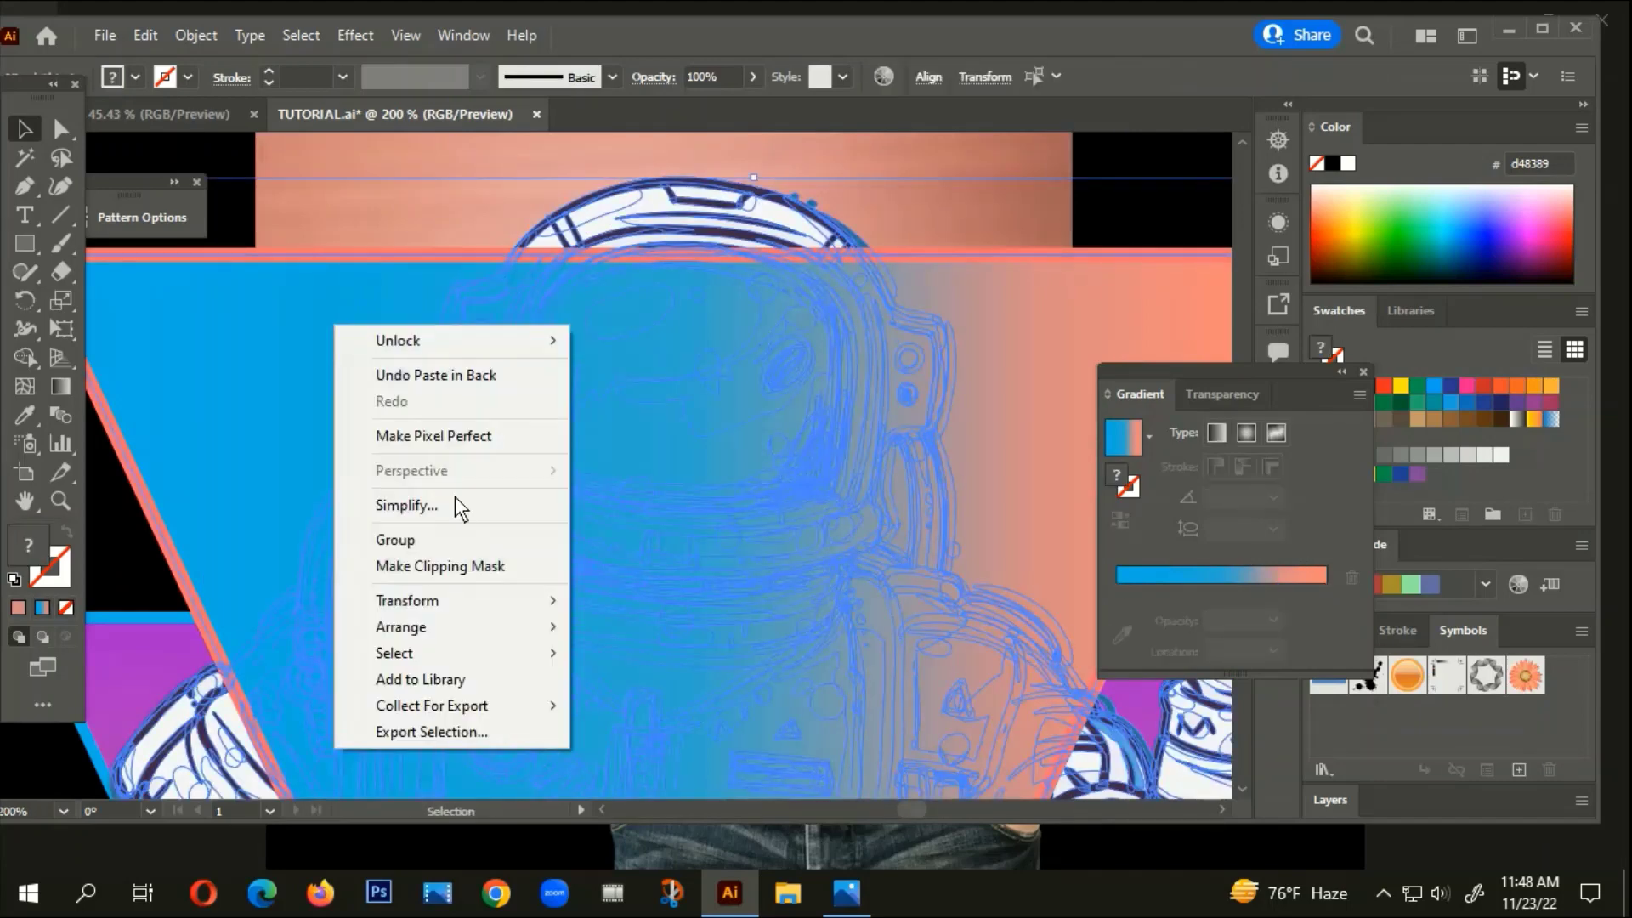
left_click(425, 562)
key("ctrl+minus")
key("ctrl+minus")
key("ctrl+minus")
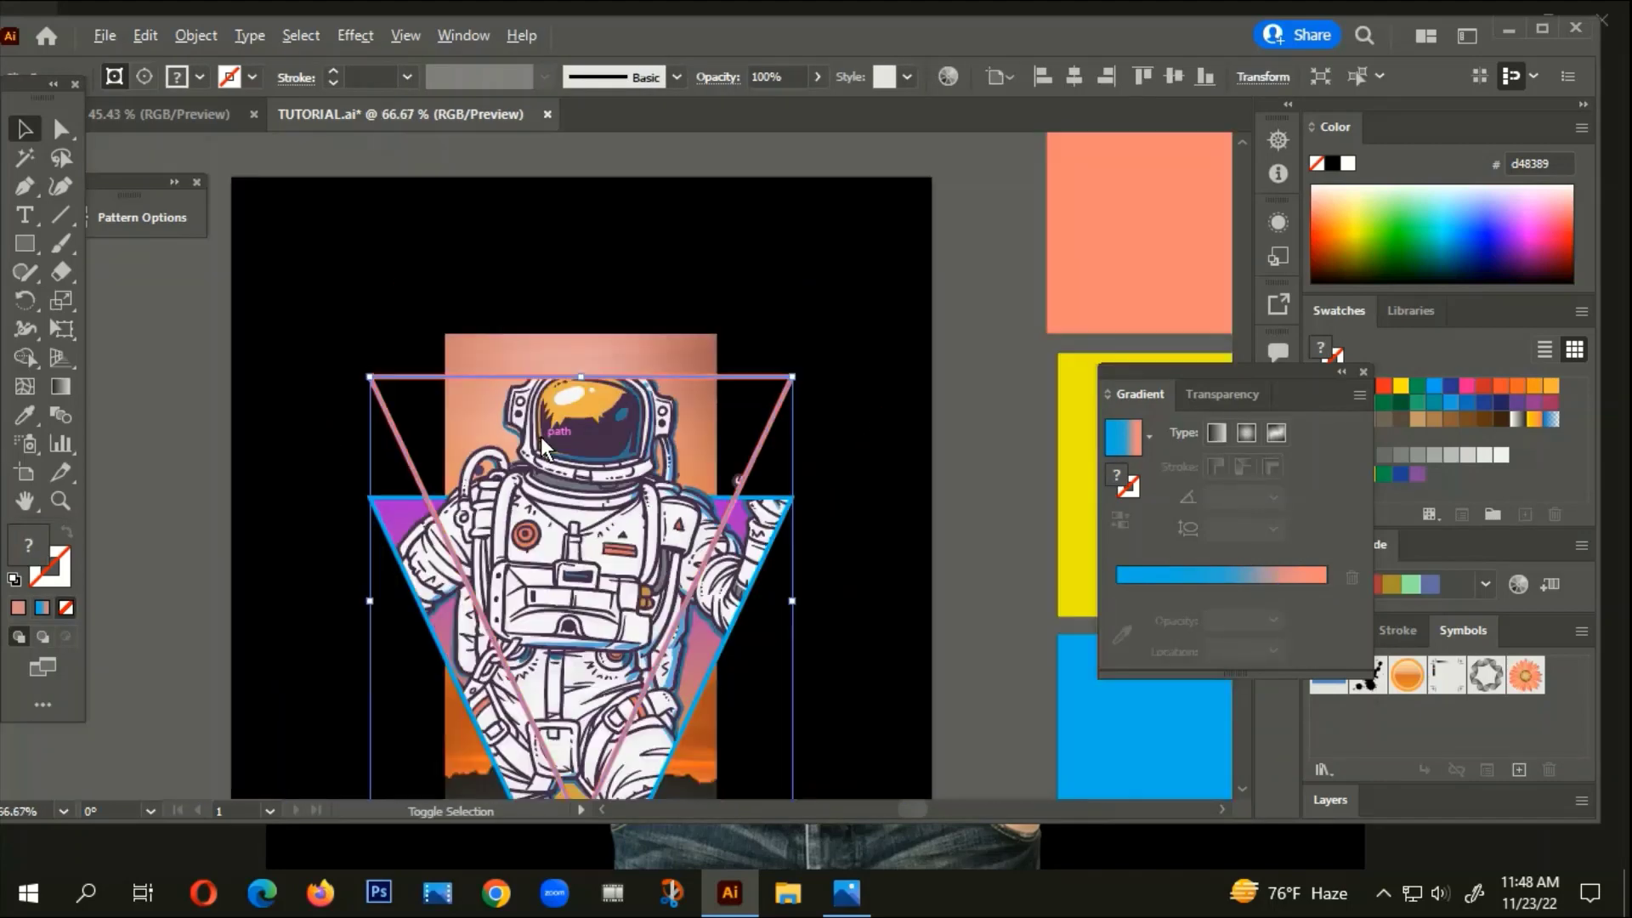
Check how the clipped astronaut's helmet meets the front triangle's upper edge, undo the clipping mask and deselect
key("ctrl+plus")
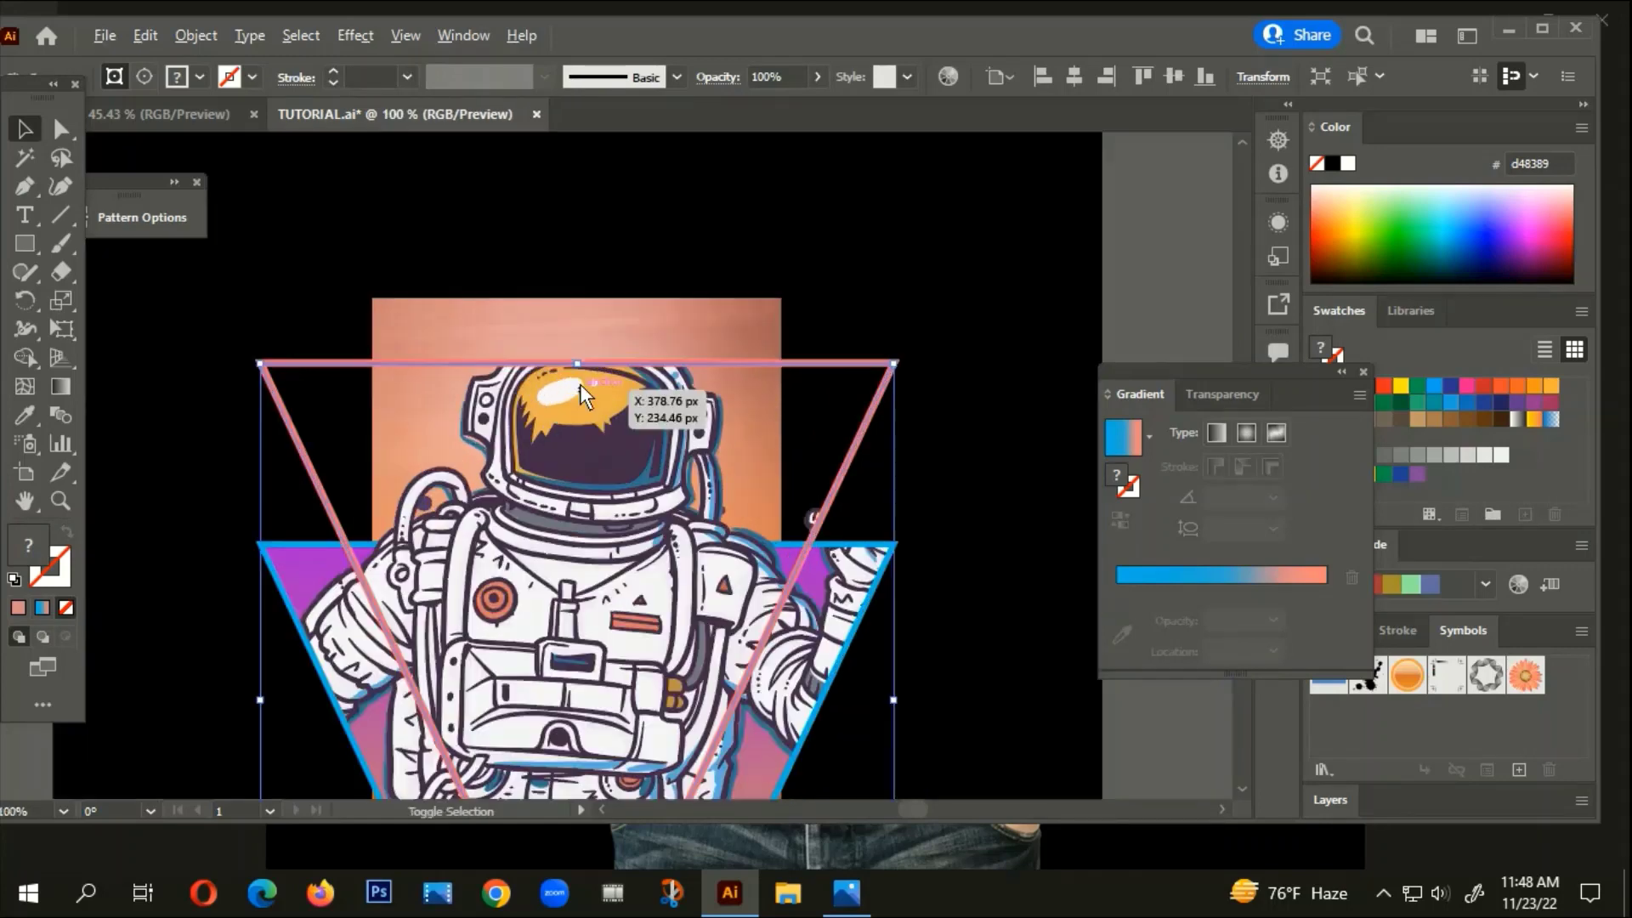
key("ctrl+plus")
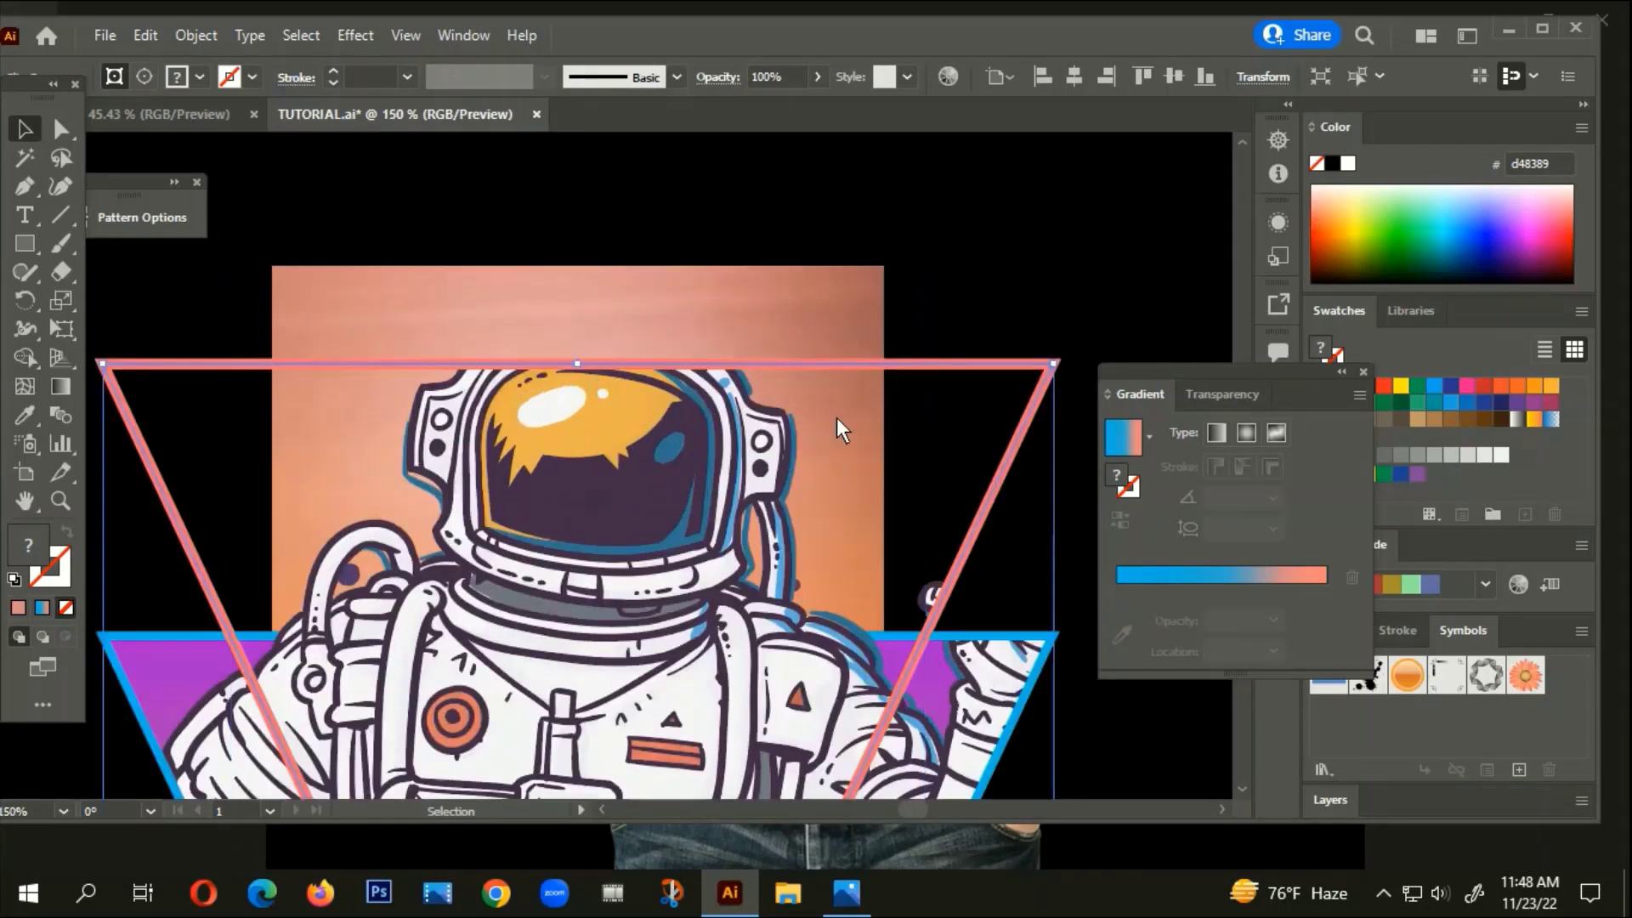
key("ctrl+minus")
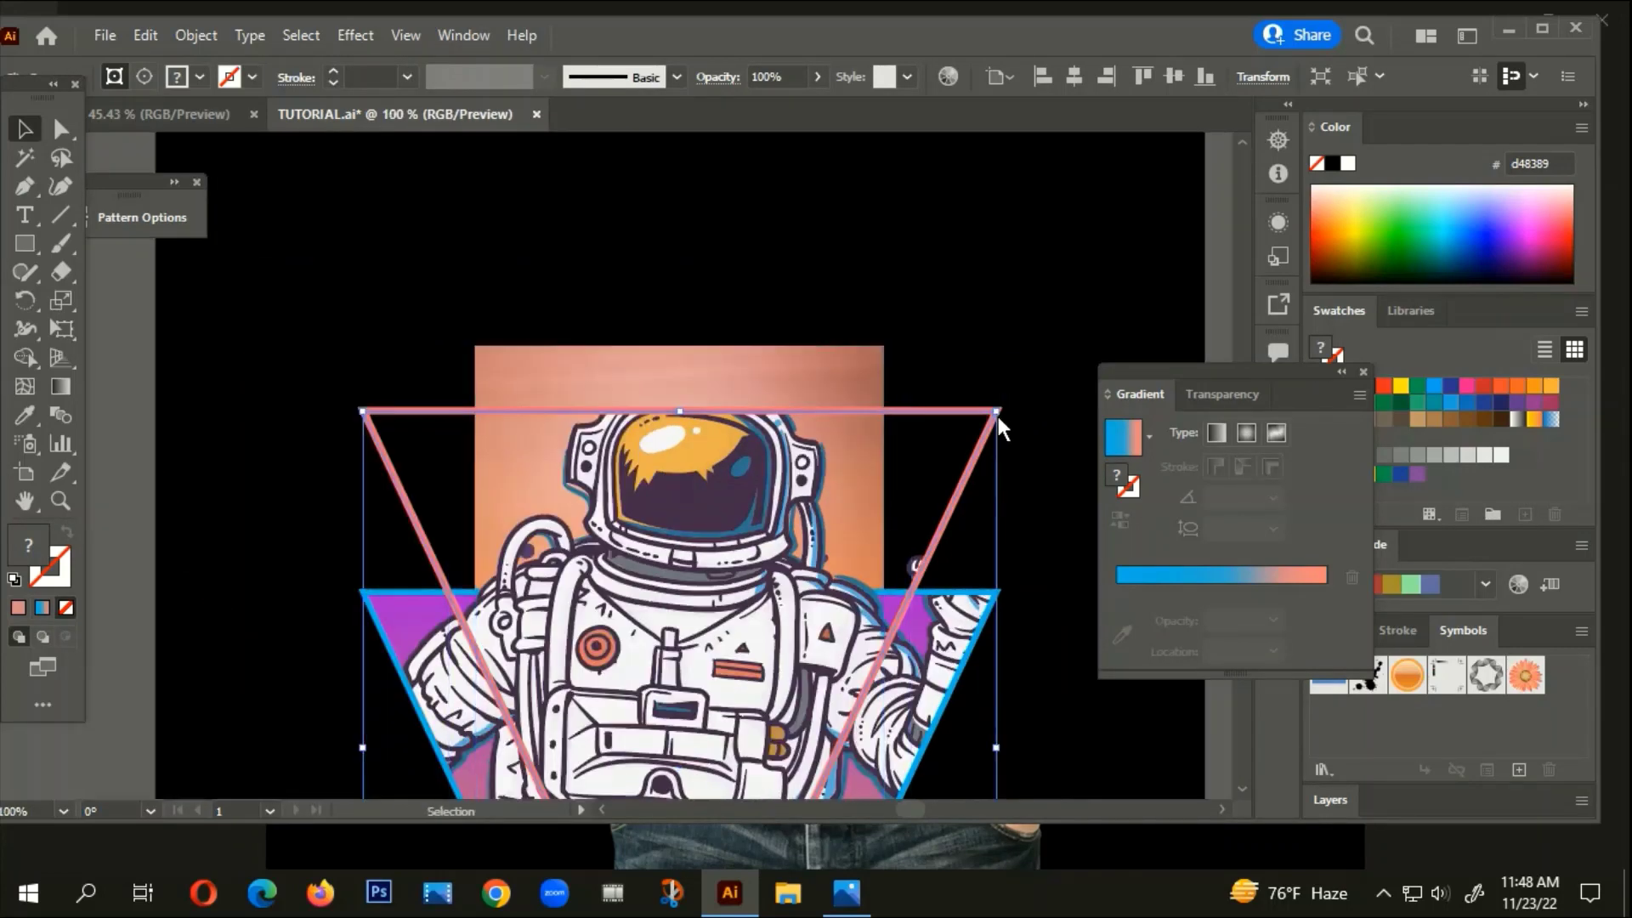
key("ctrl+z")
left_click(977, 256)
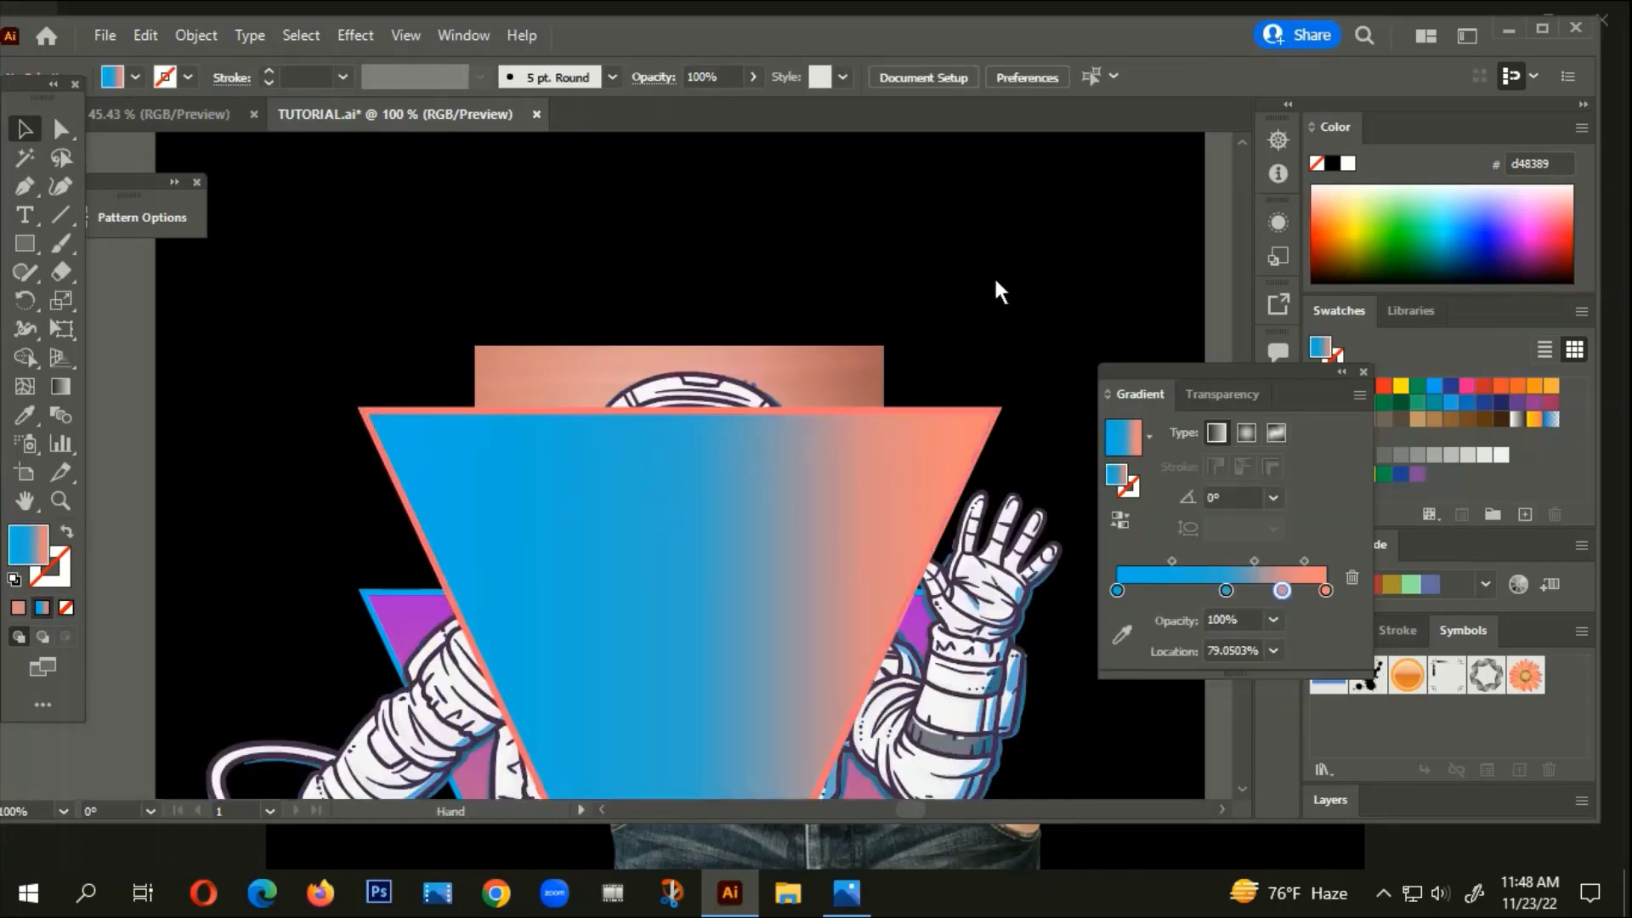
Move the blue-to-coral front triangle aside to check the layer beneath it, then undo the move and deselect
left_click_drag(996, 292, 1006, 211)
left_click(600, 446)
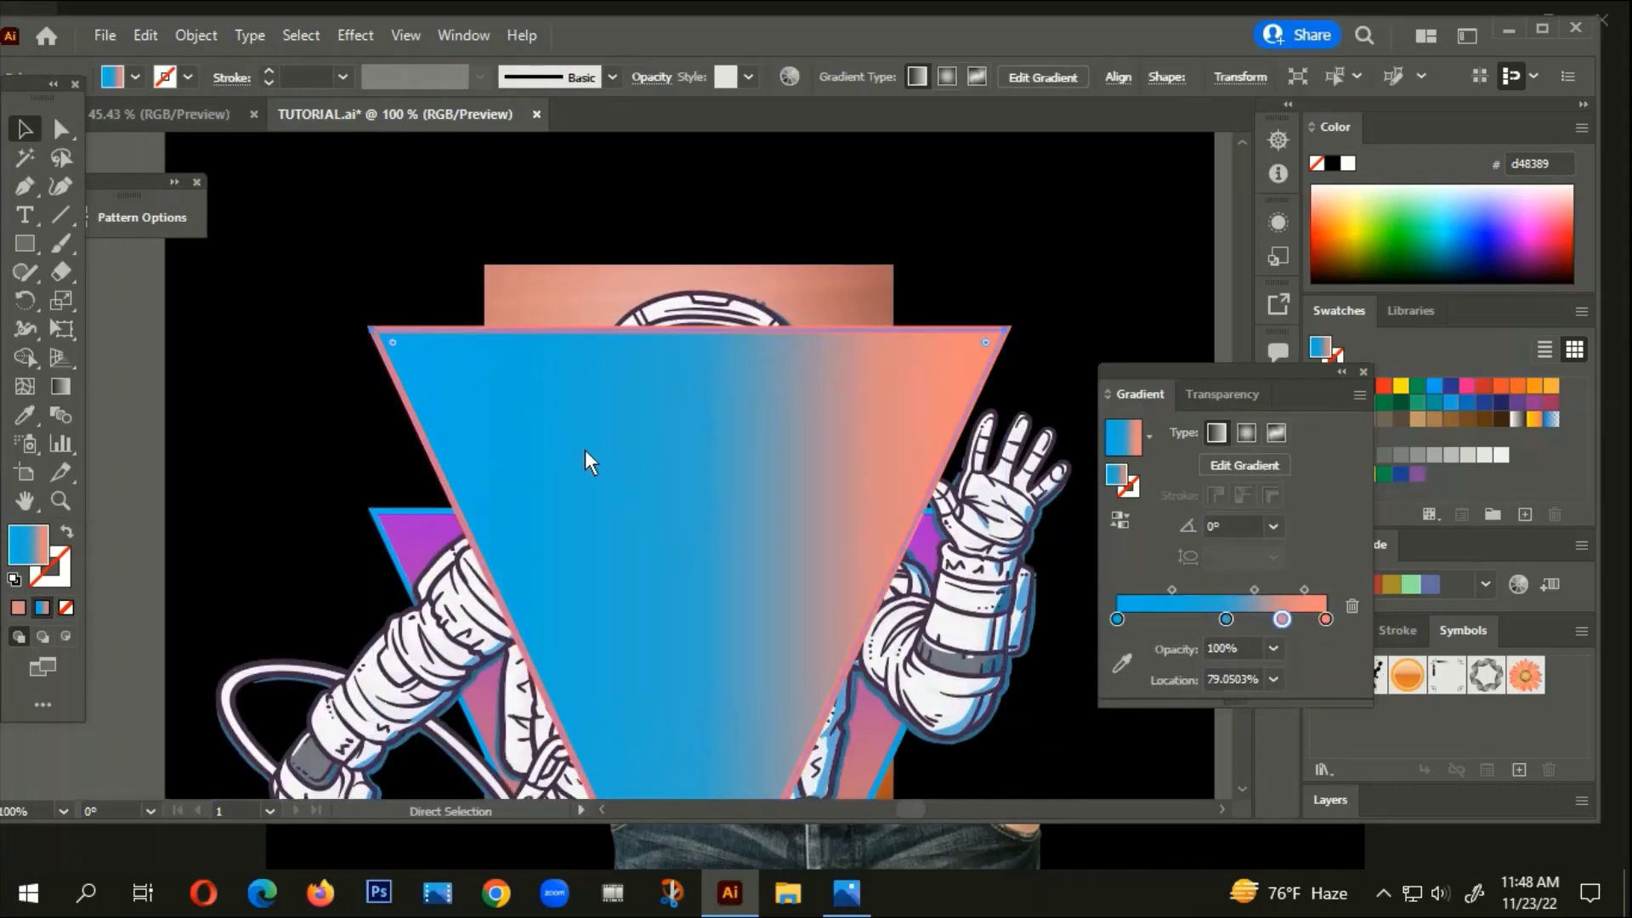
left_click_drag(578, 456, 812, 432)
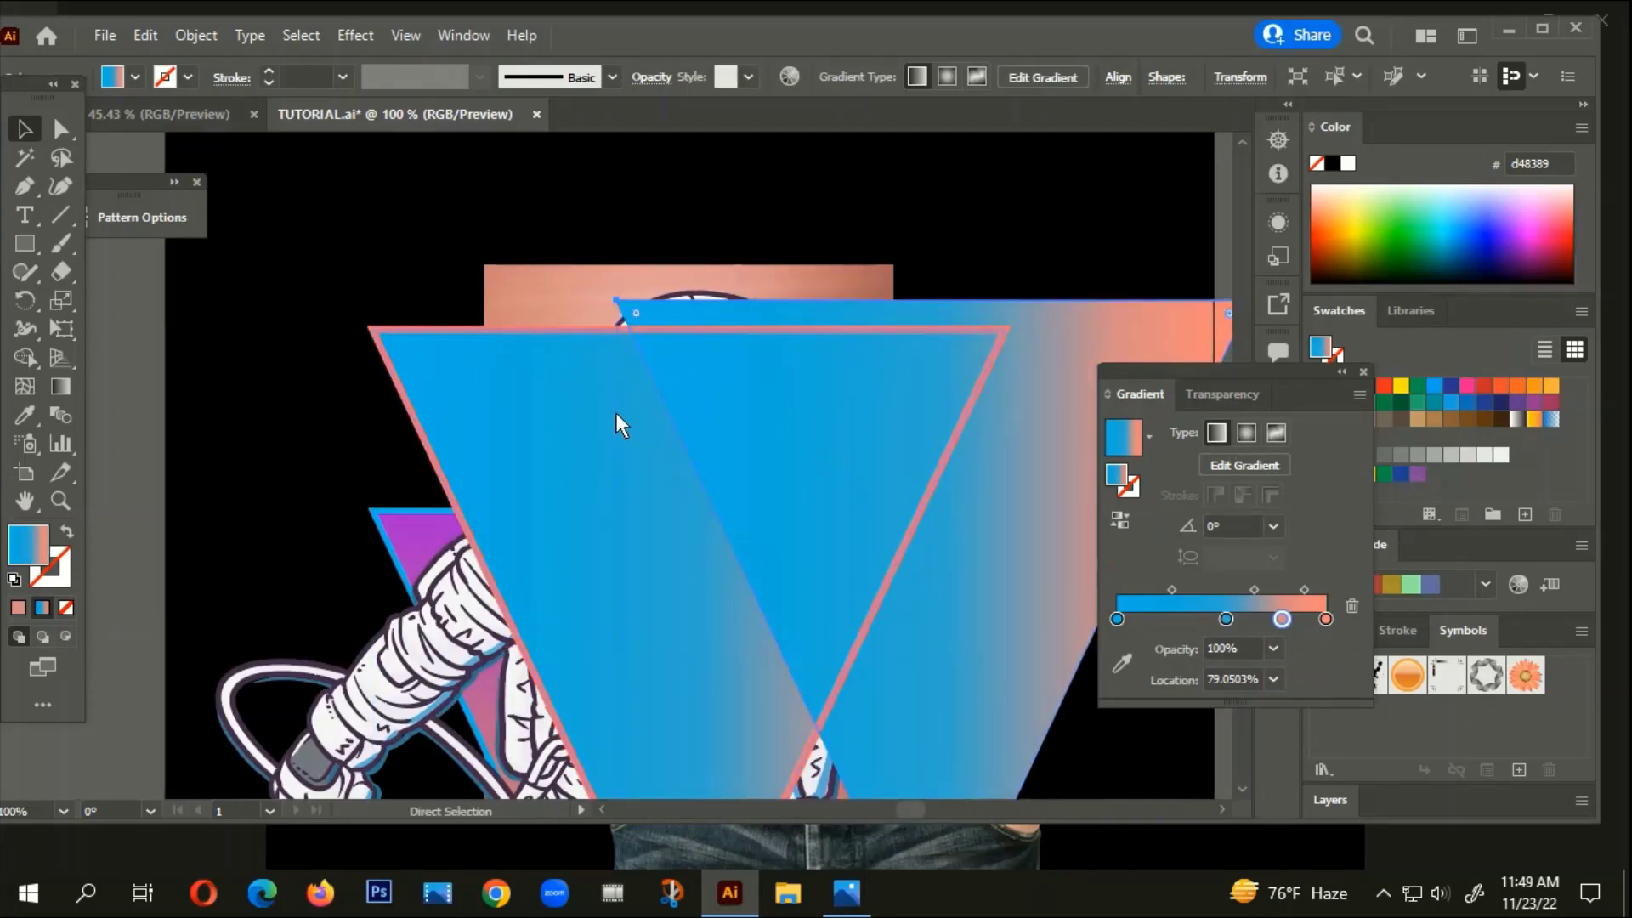
key("ctrl+z")
left_click(946, 226)
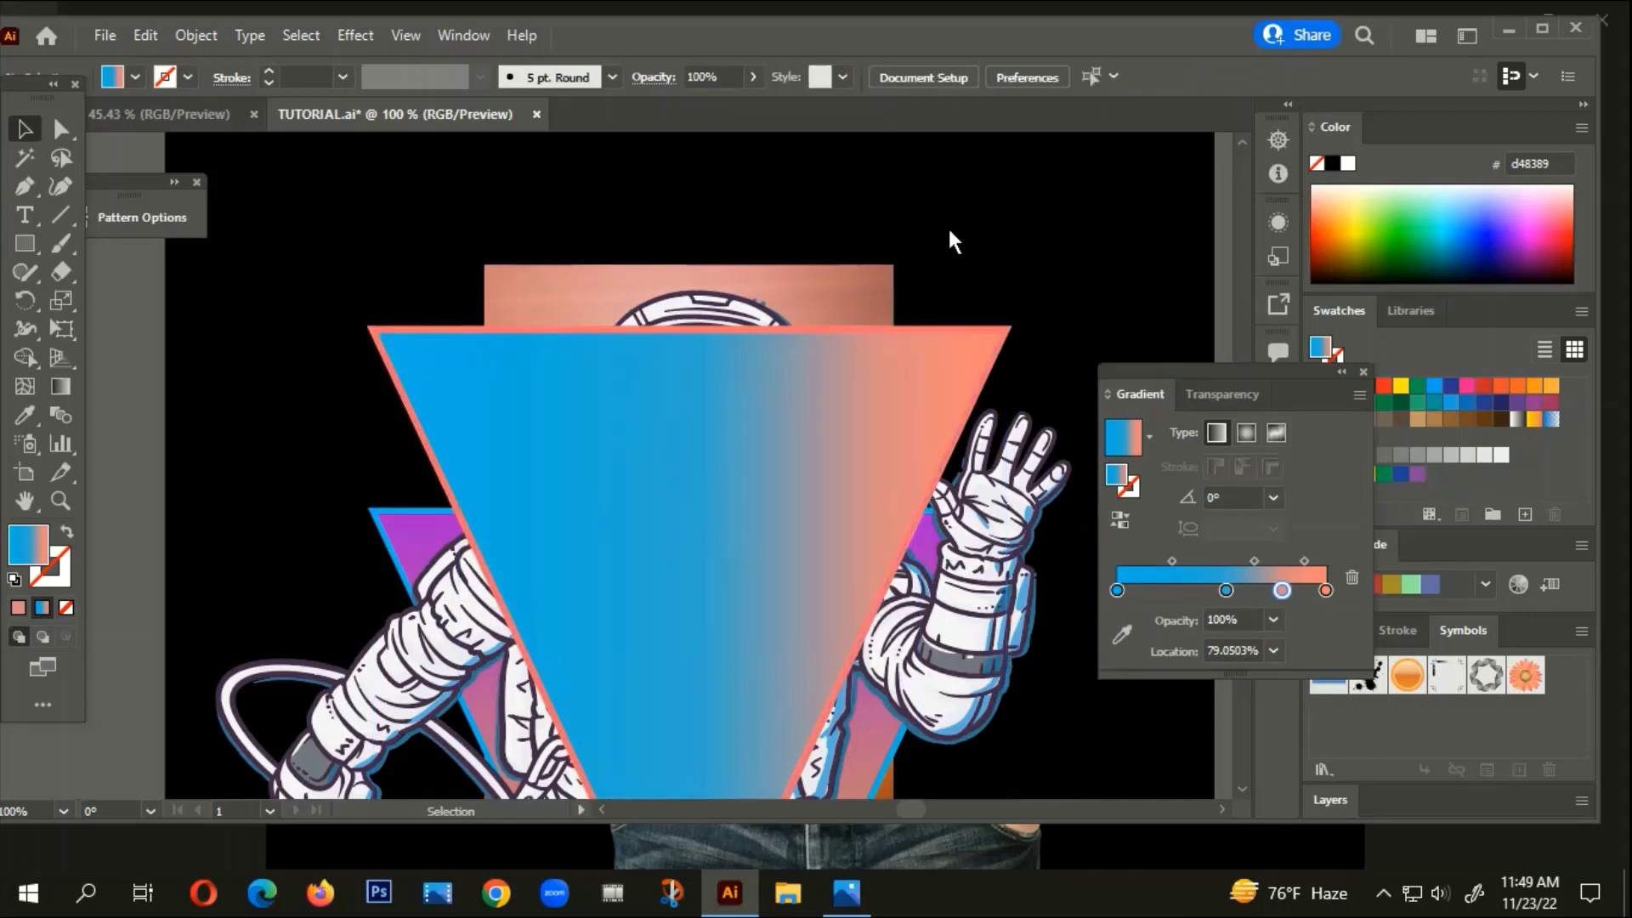
Draw a closed Pen tool shape around the top of the astronaut's helmet, overlapping the front triangle's upper edge
scroll(893, 217, "right", 3)
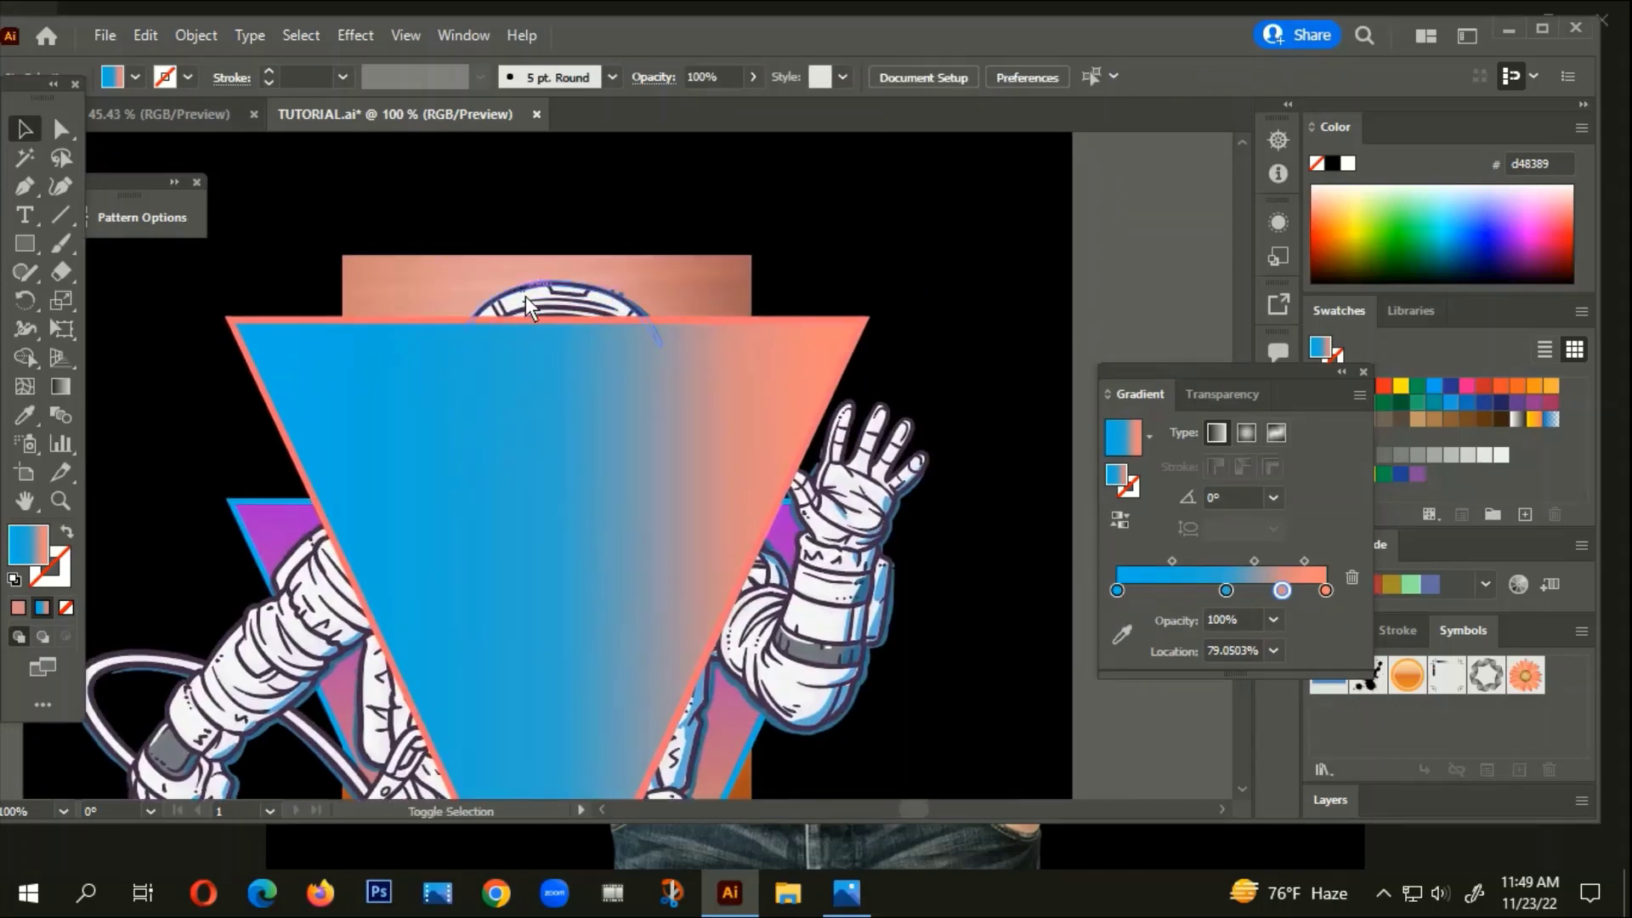
scroll(522, 301, "up", 1)
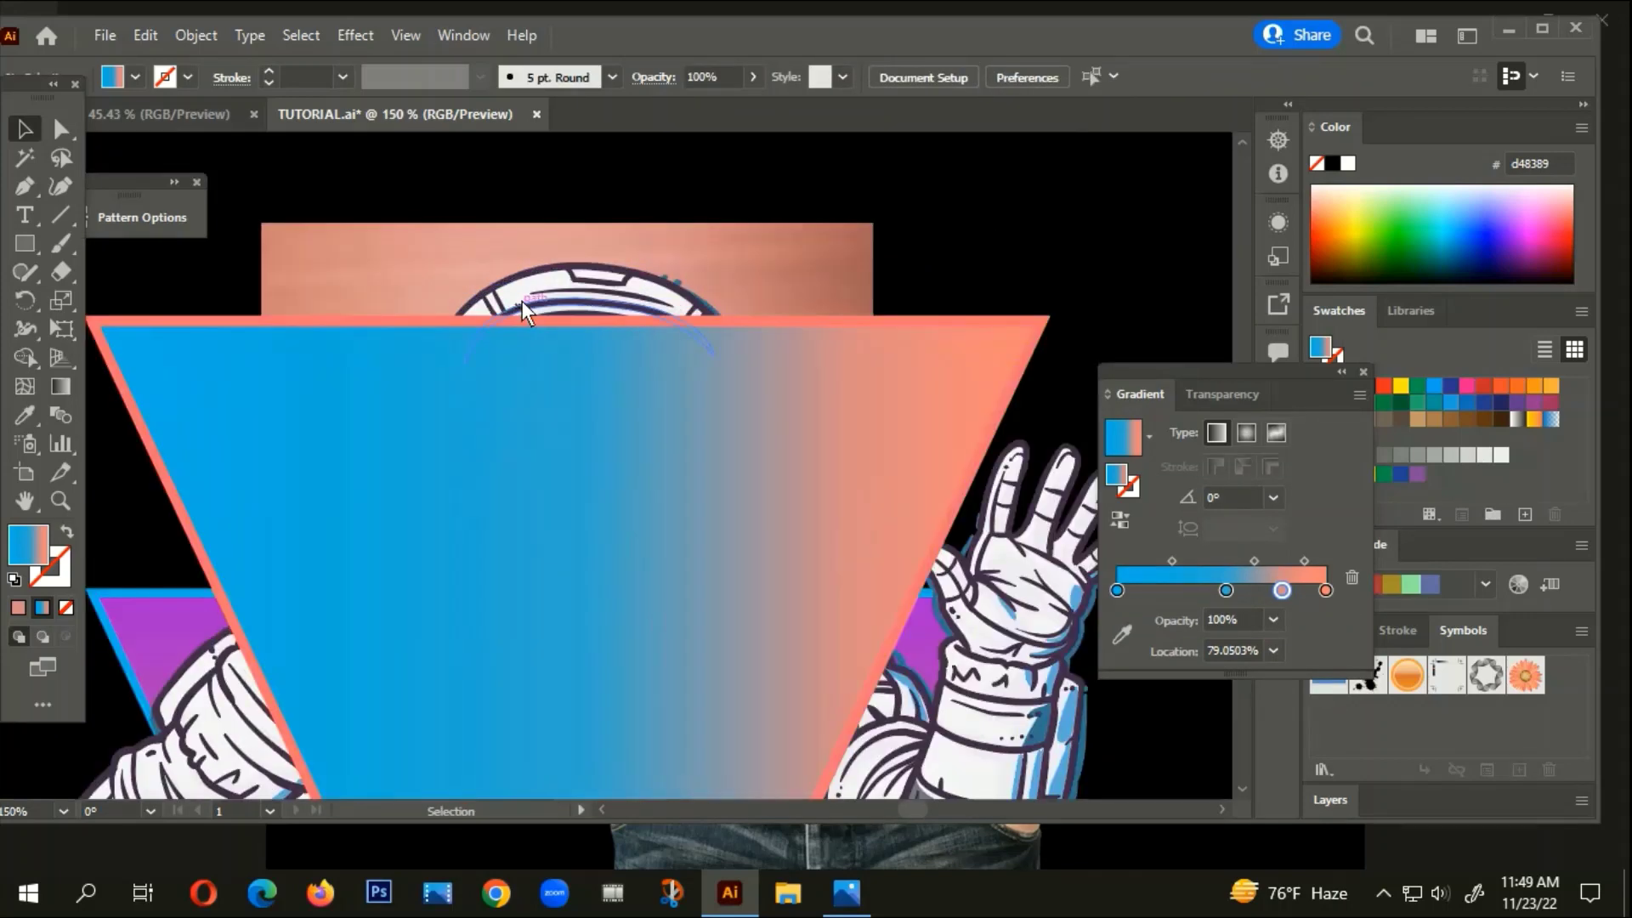
left_click(20, 185)
left_click(285, 381)
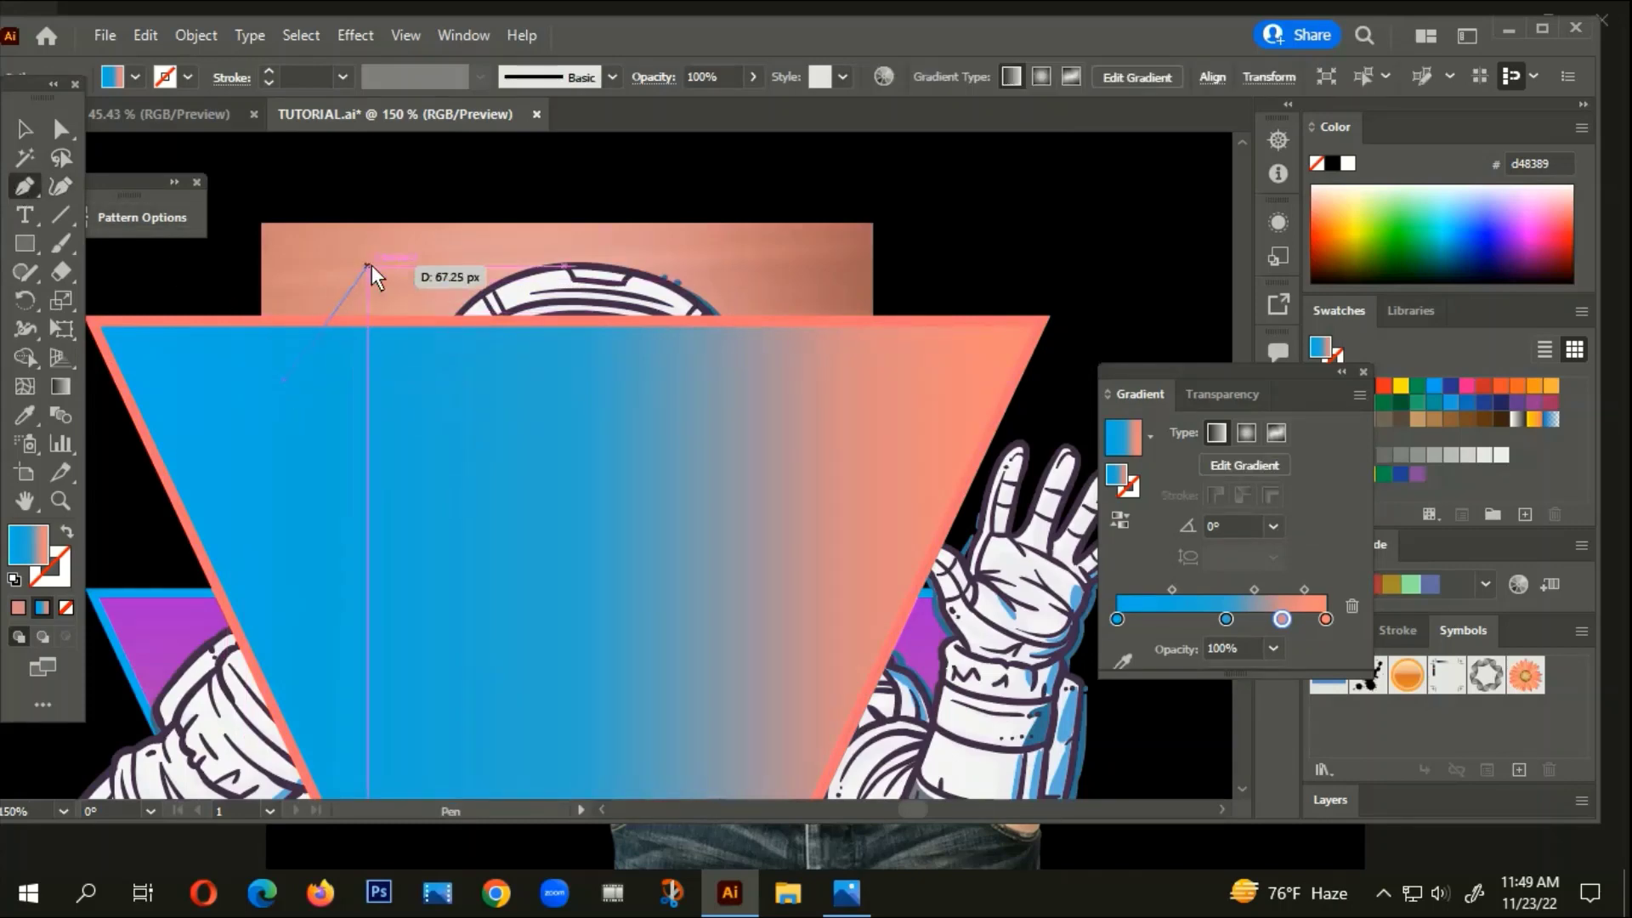
left_click(371, 262)
left_click(451, 239)
left_click(579, 222)
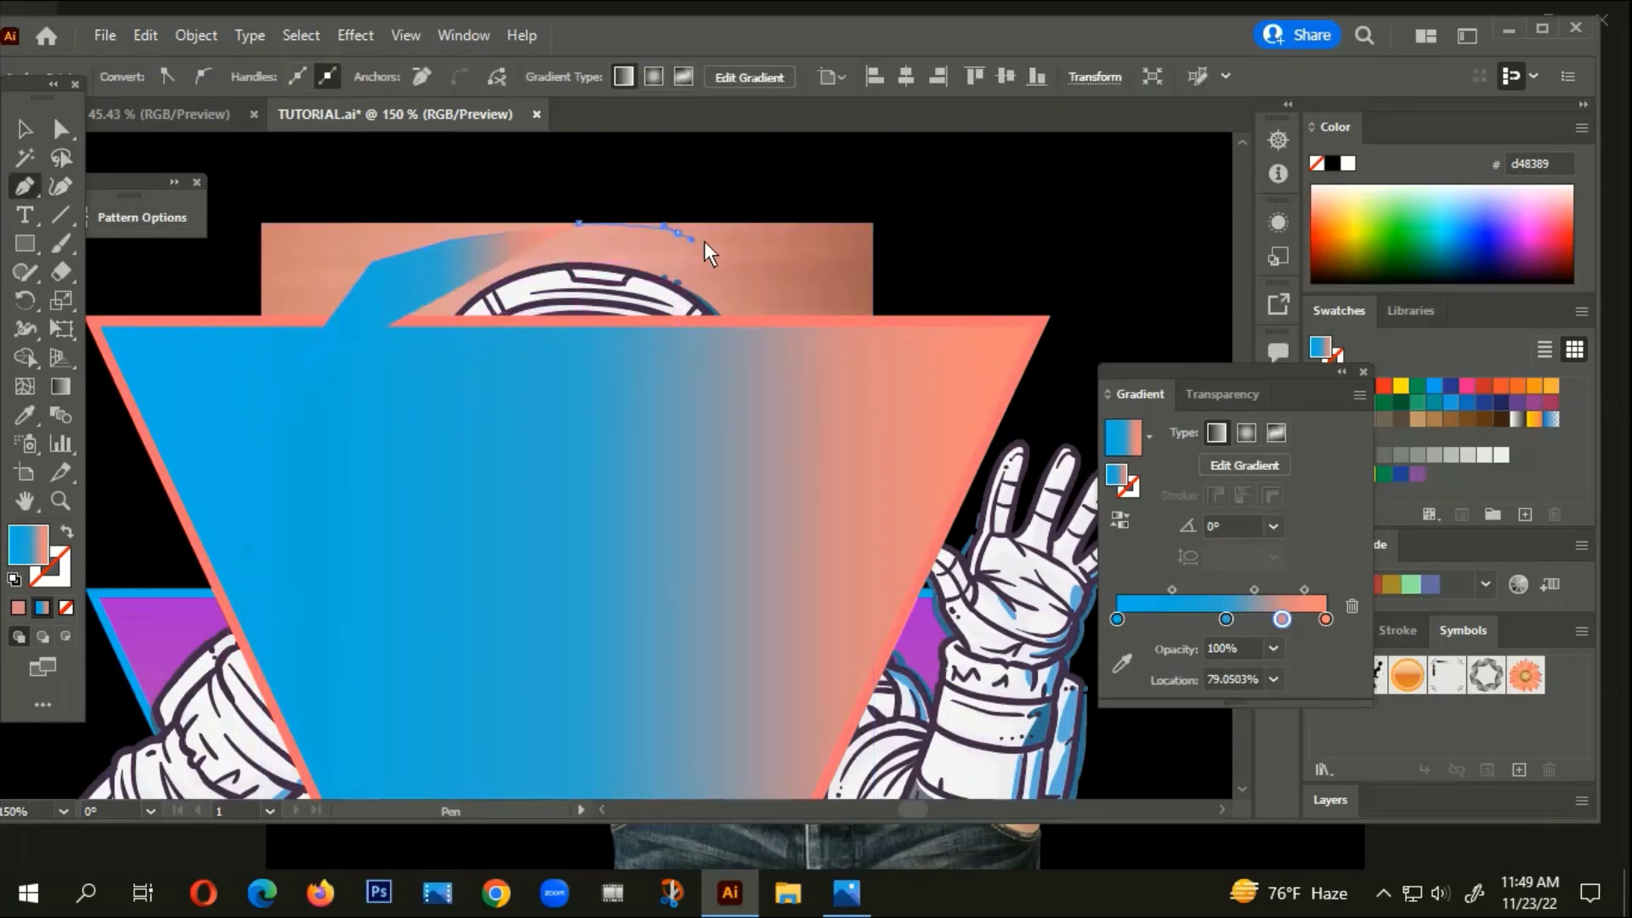
left_click(678, 233)
left_click(750, 267)
left_click(781, 303)
left_click(767, 368)
left_click(738, 401)
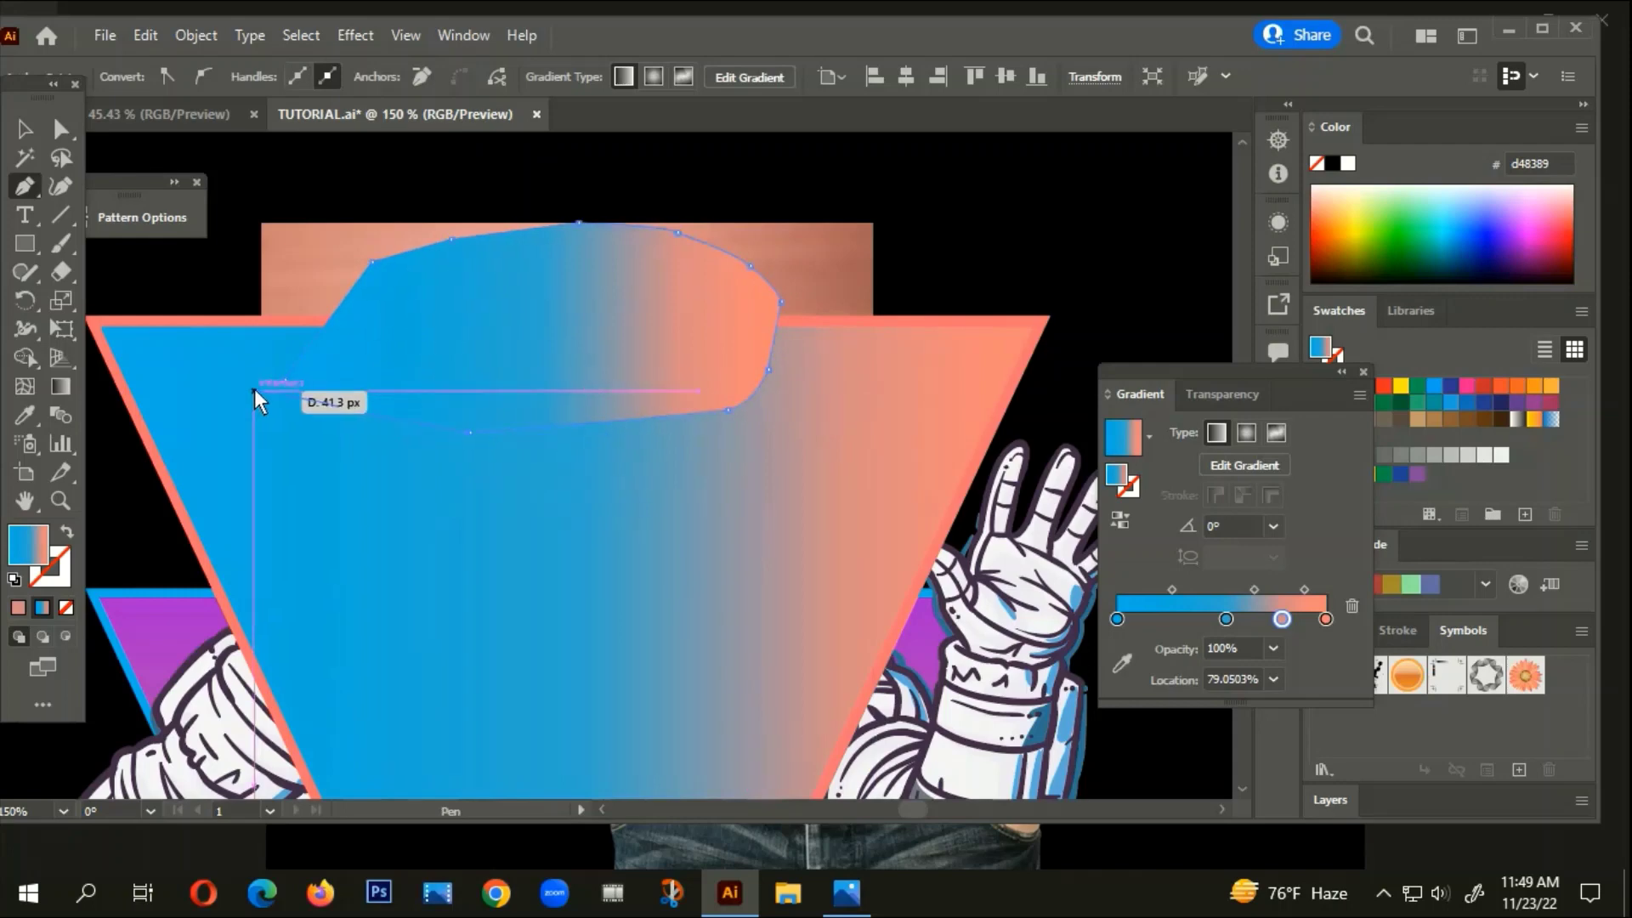
left_click(285, 382)
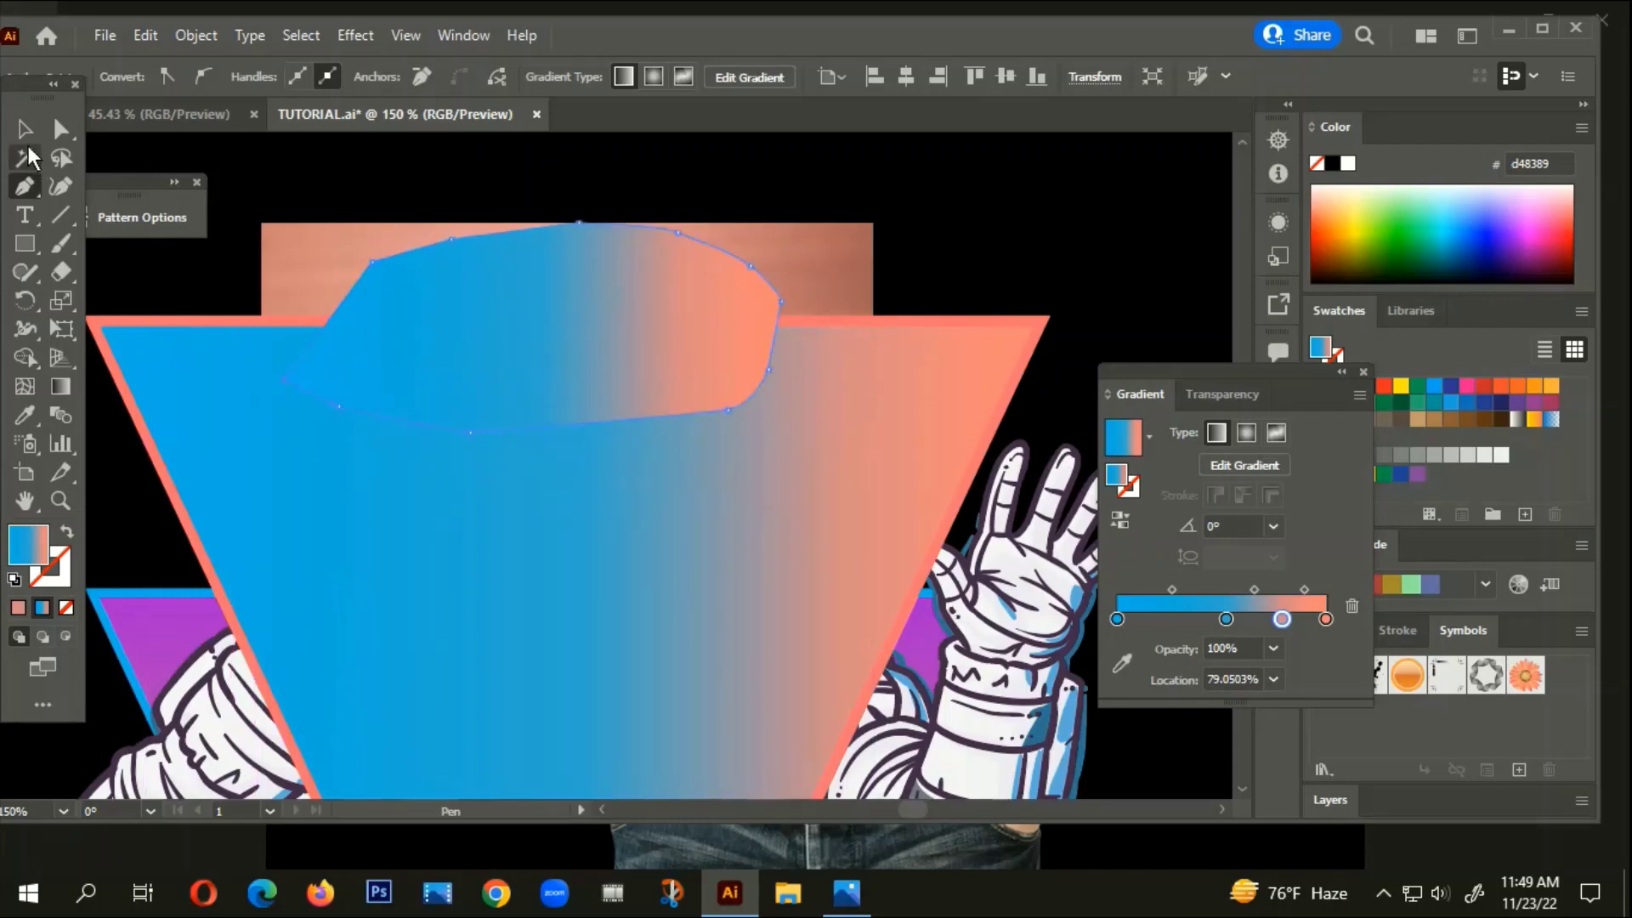
left_click(24, 128)
Merge the pen-drawn helmet shape with the front gradient triangle into one shape using Pathfinder Unite
scroll(897, 454, "down", 1, "alt")
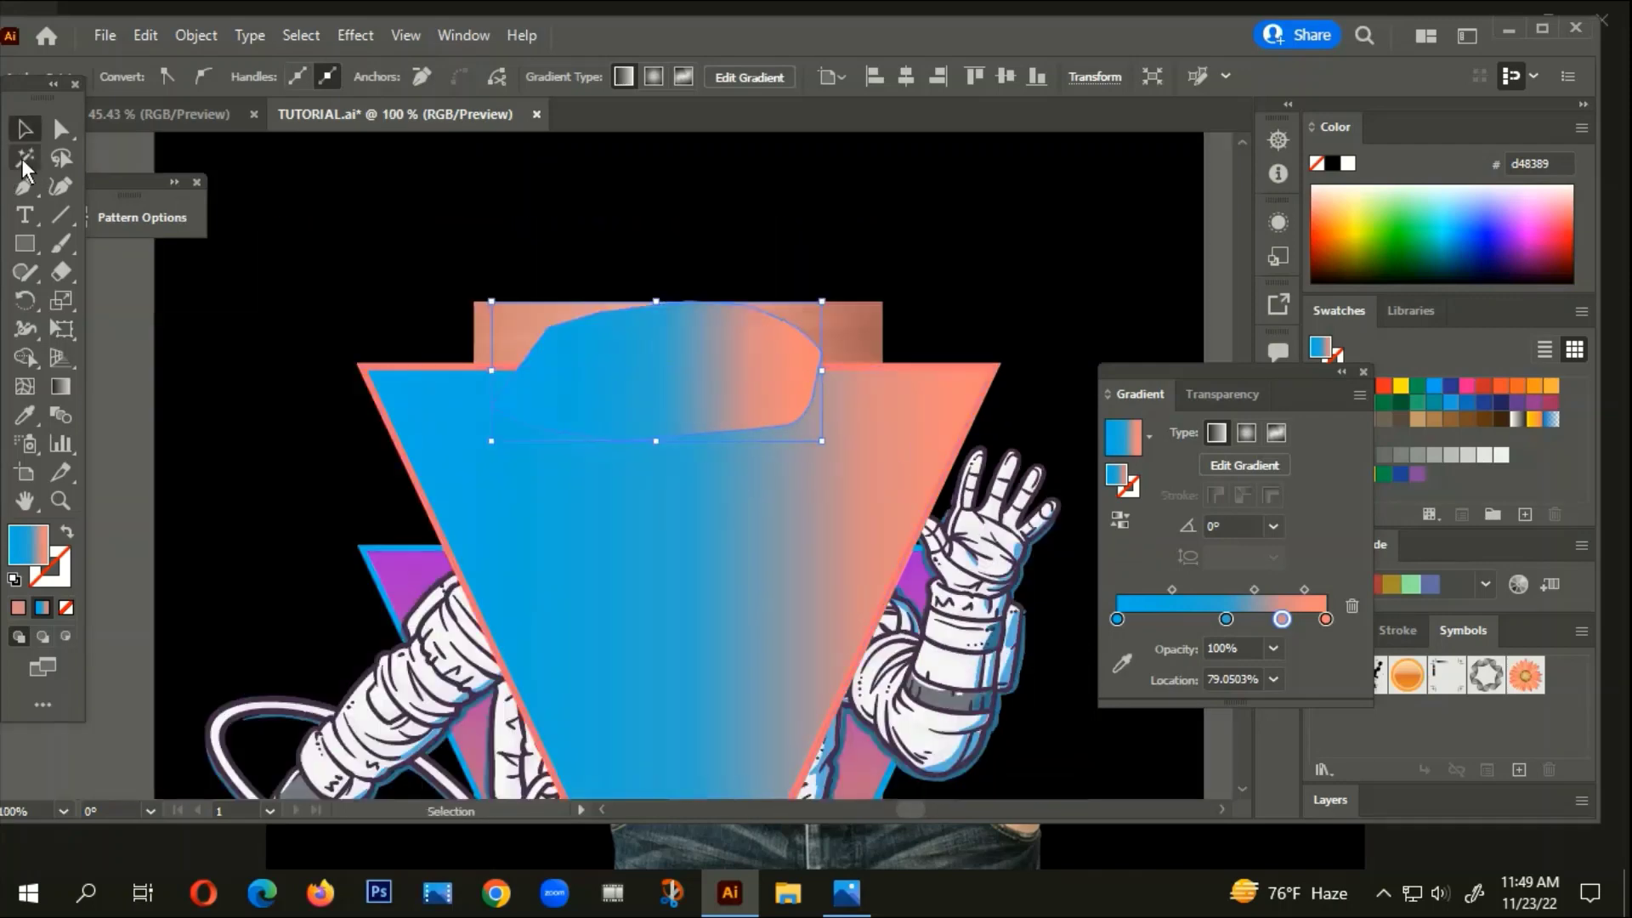
left_click(596, 503, "shift")
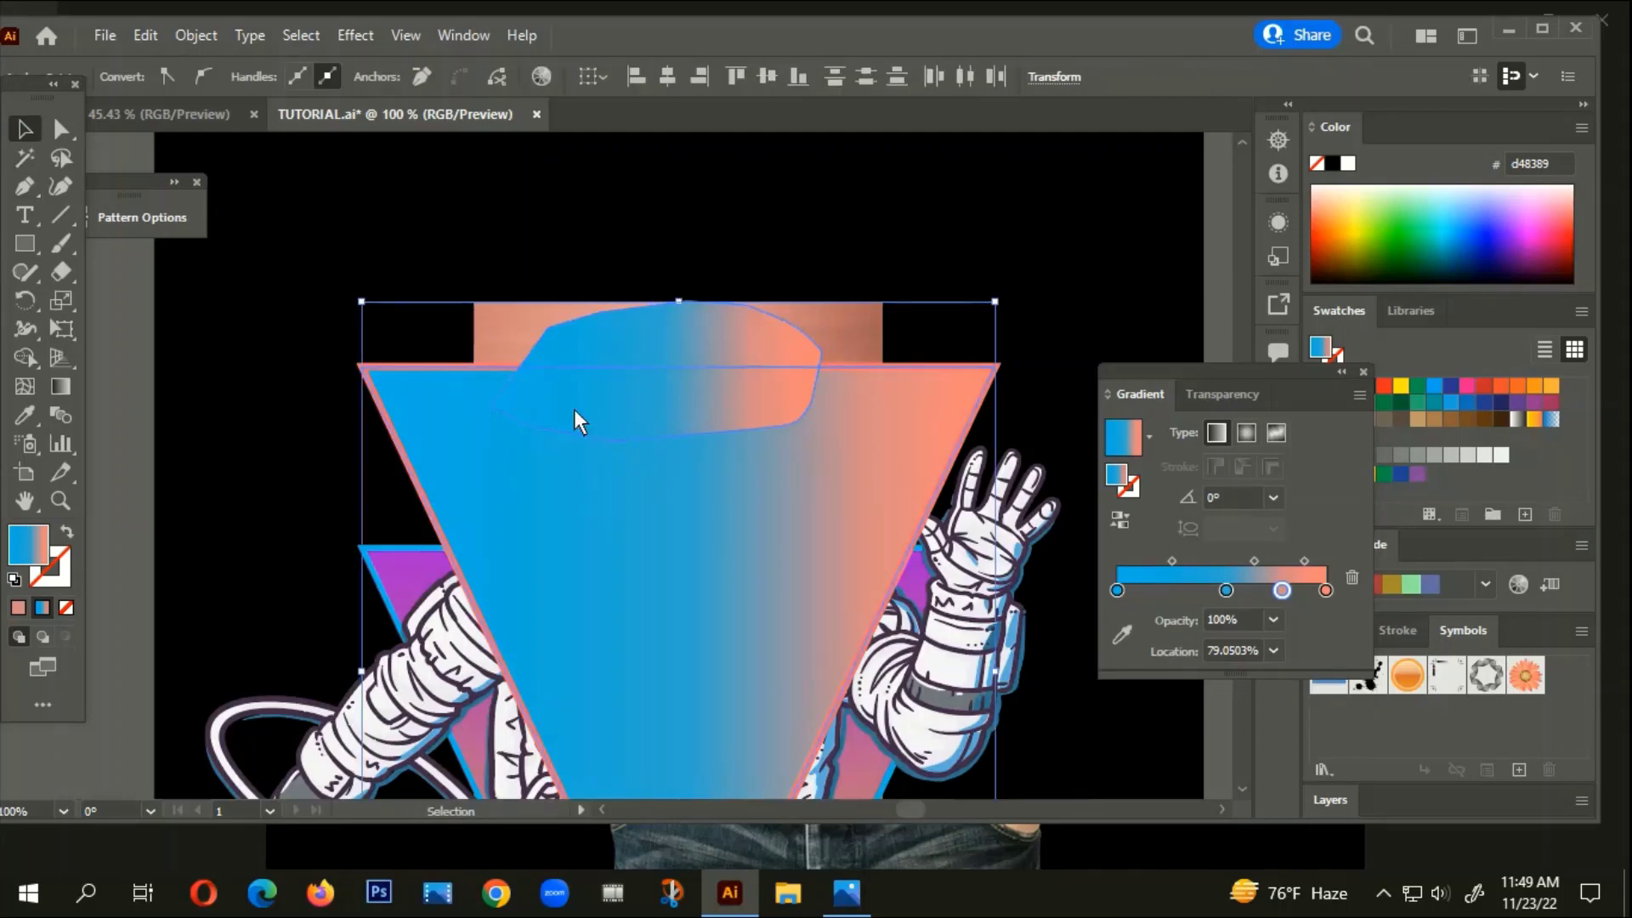
left_click(289, 274)
scroll(527, 514, "up", 2, "alt")
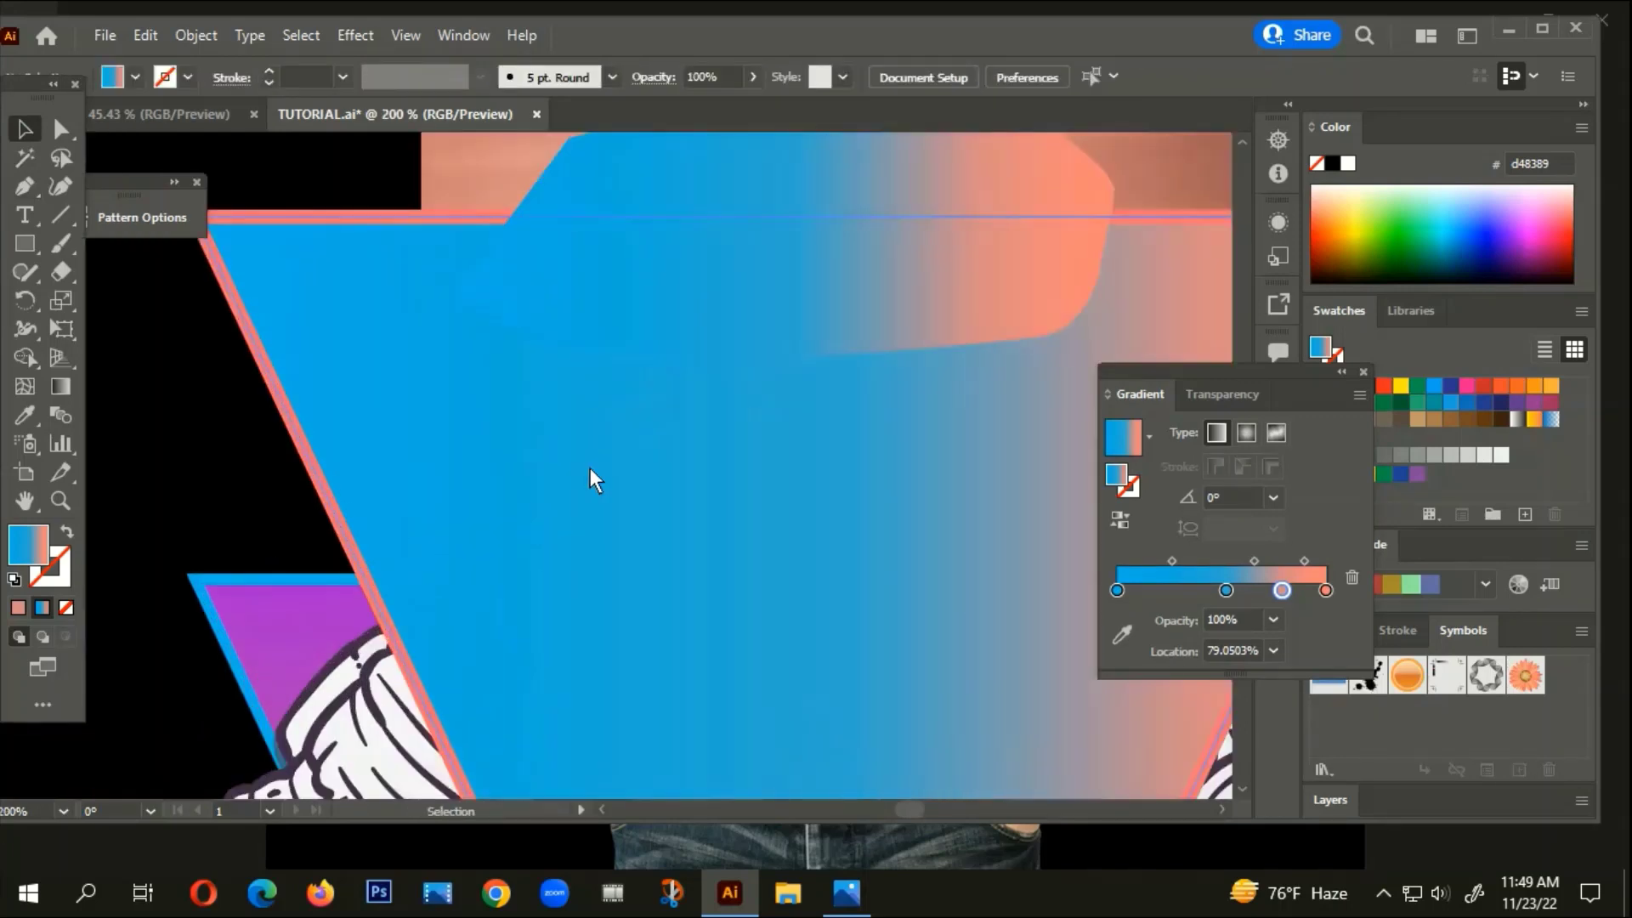
left_click(351, 385)
scroll(274, 471, "down", 2, "alt")
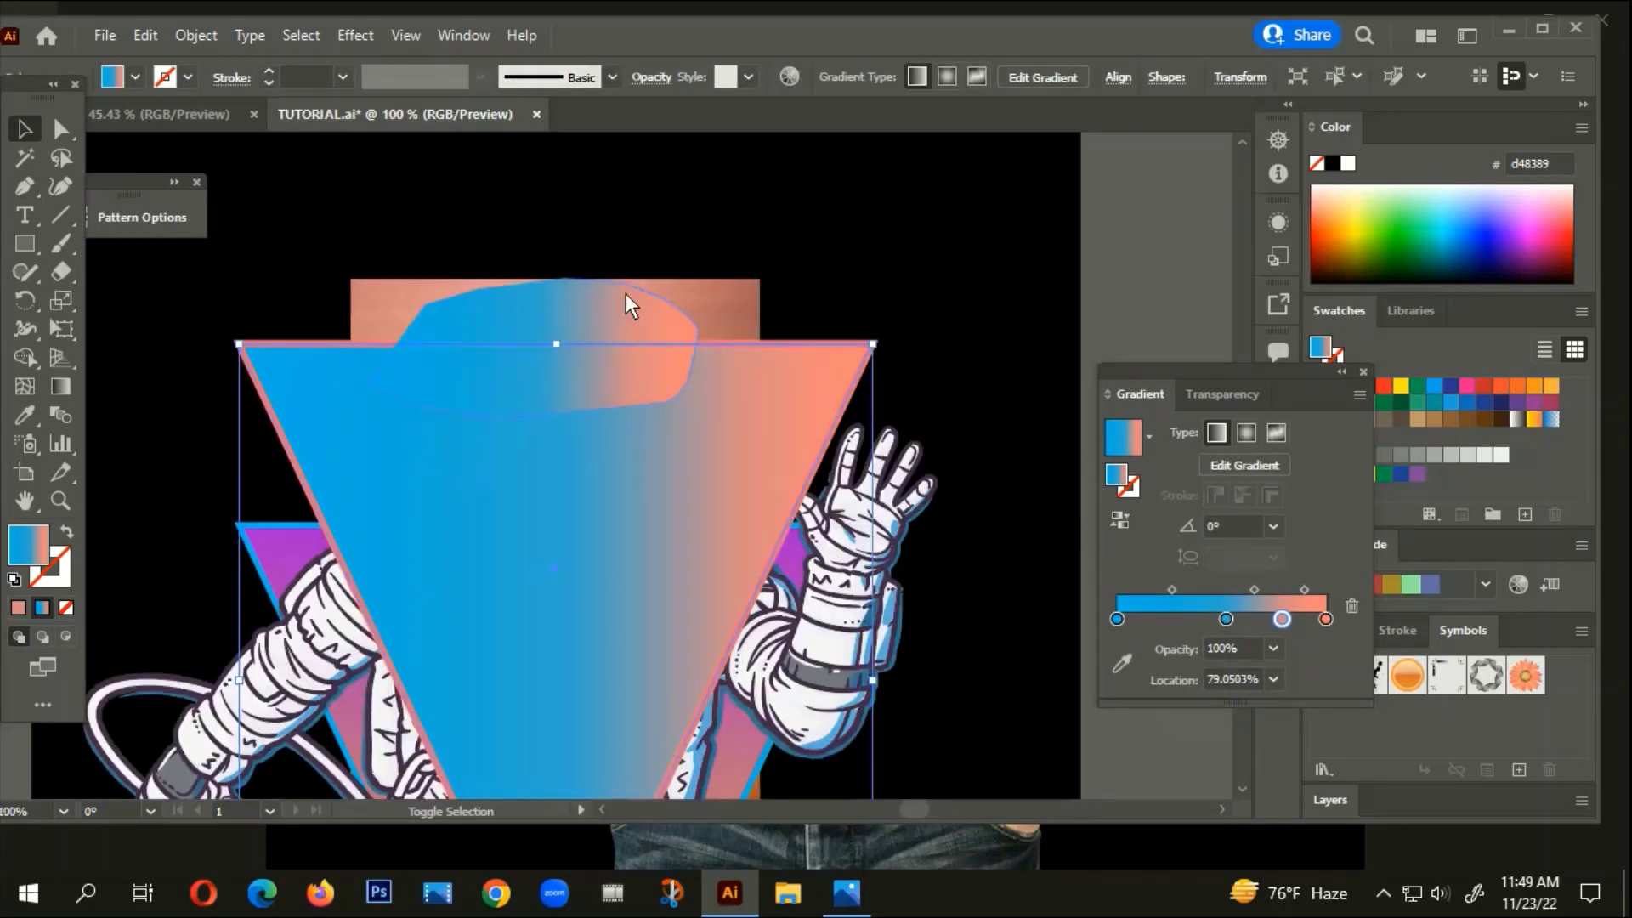
left_click(512, 304, "shift")
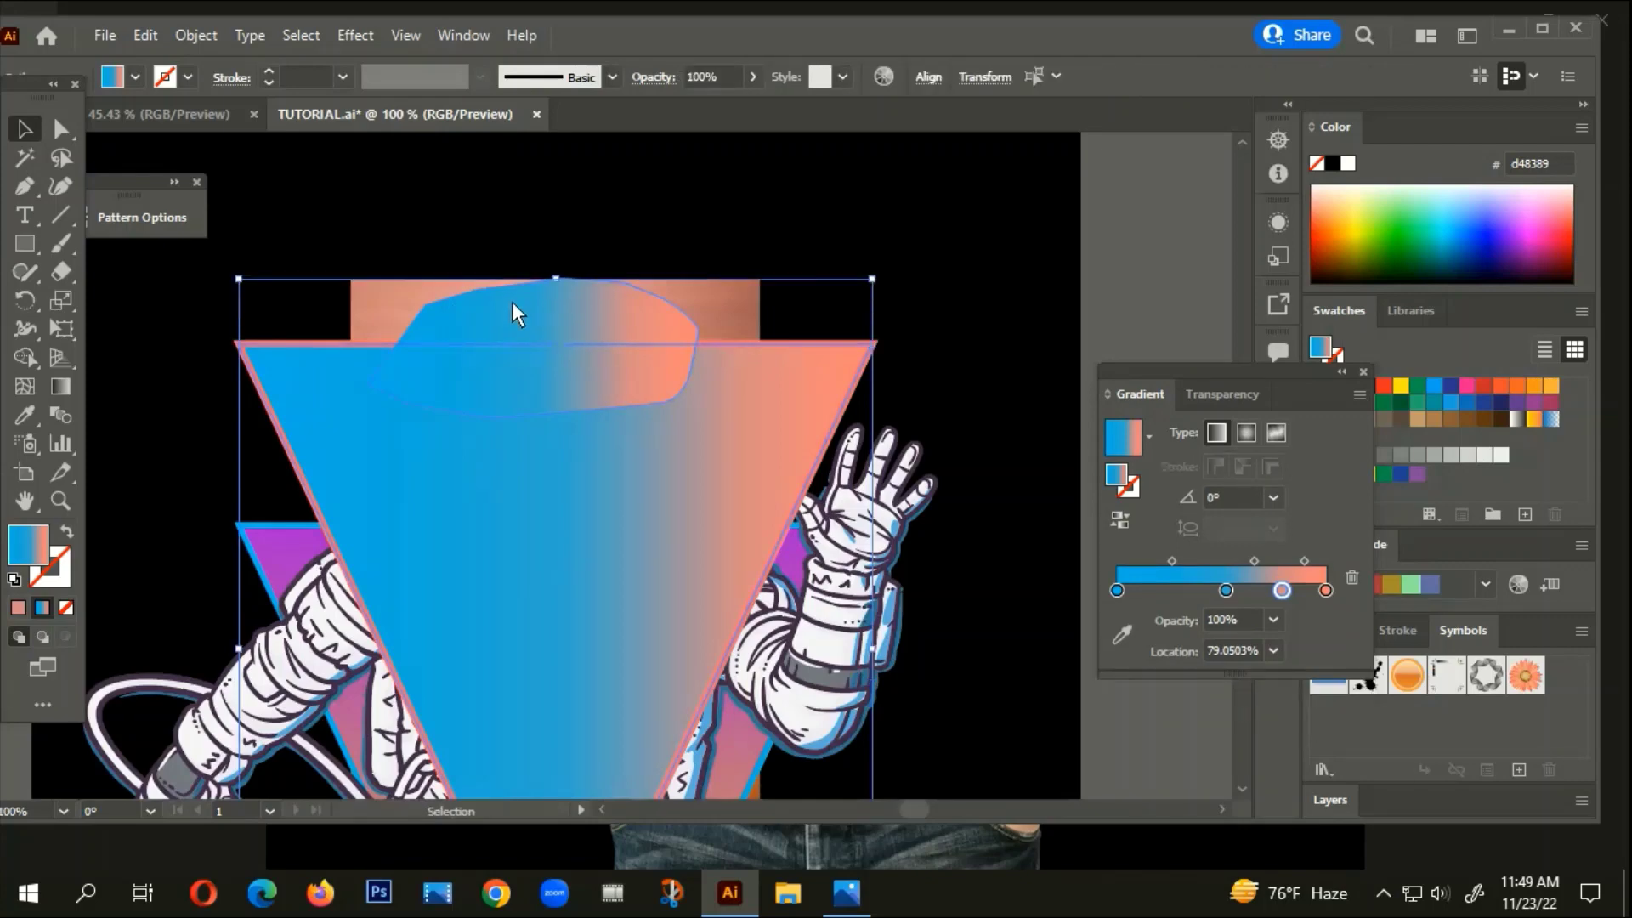
key("ctrl")
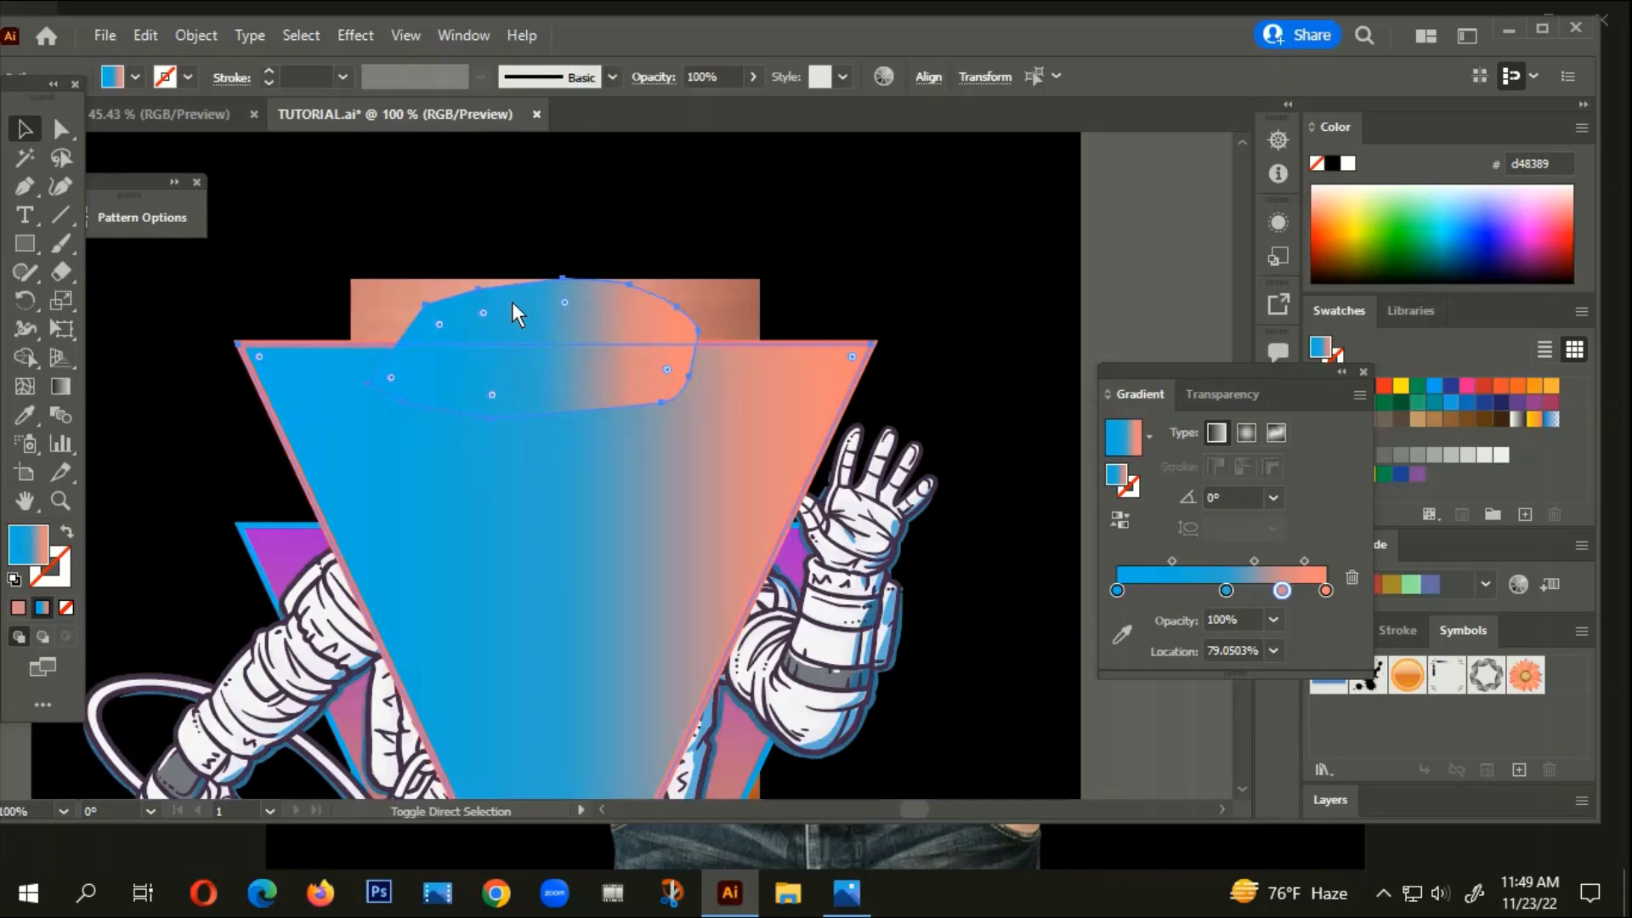
key("ctrl+shift+F9")
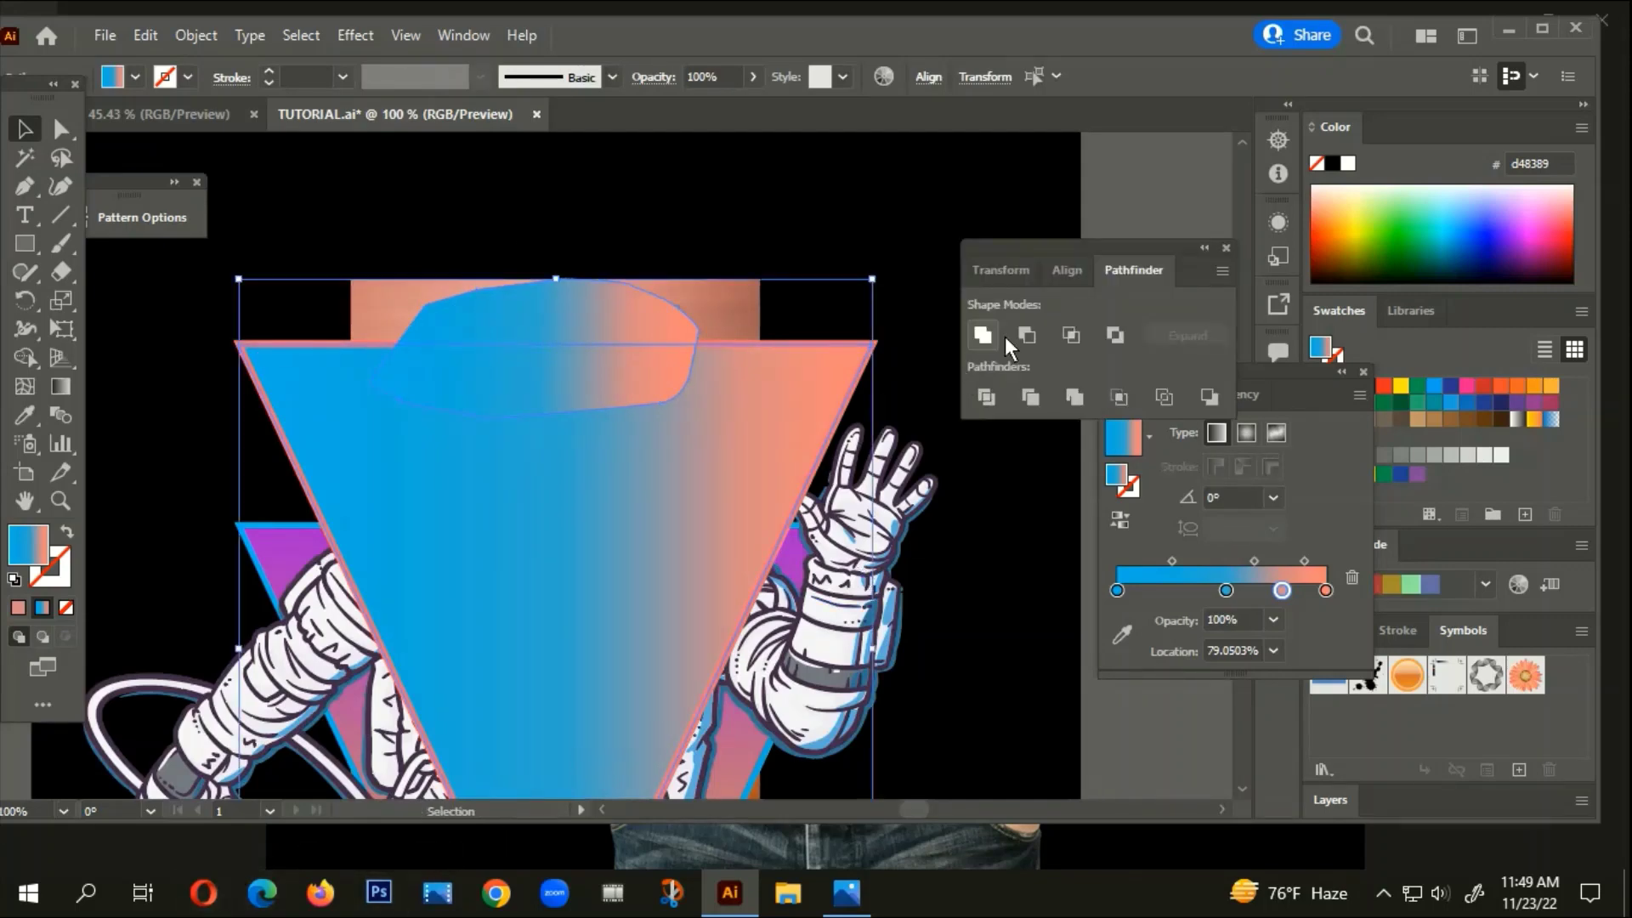
left_click(1032, 330)
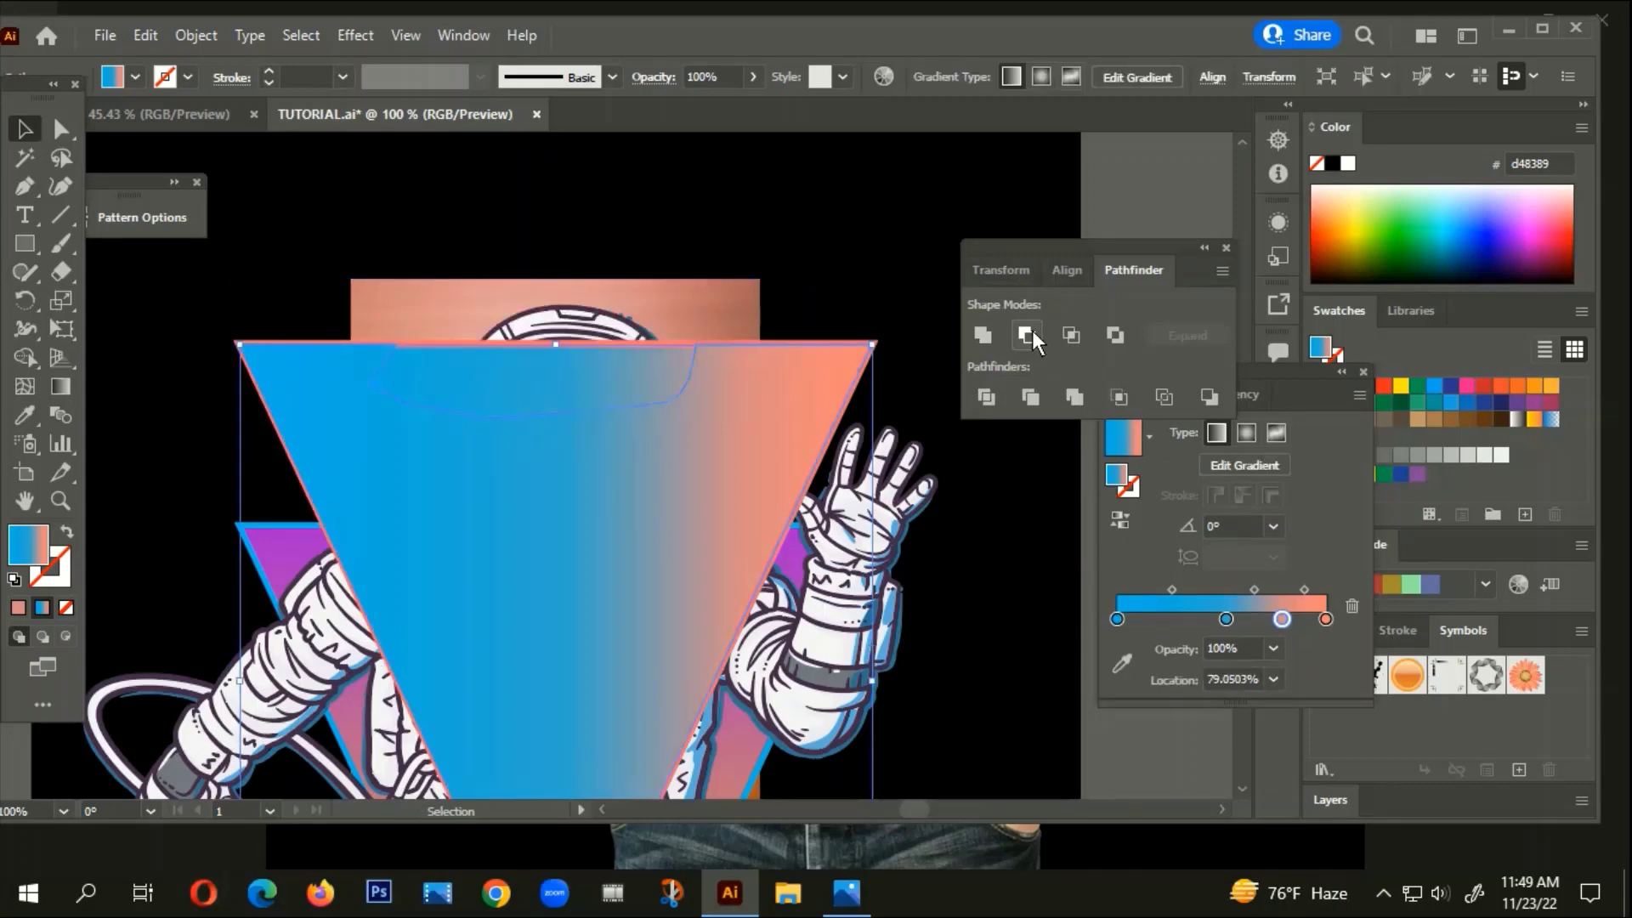
key("ctrl+z")
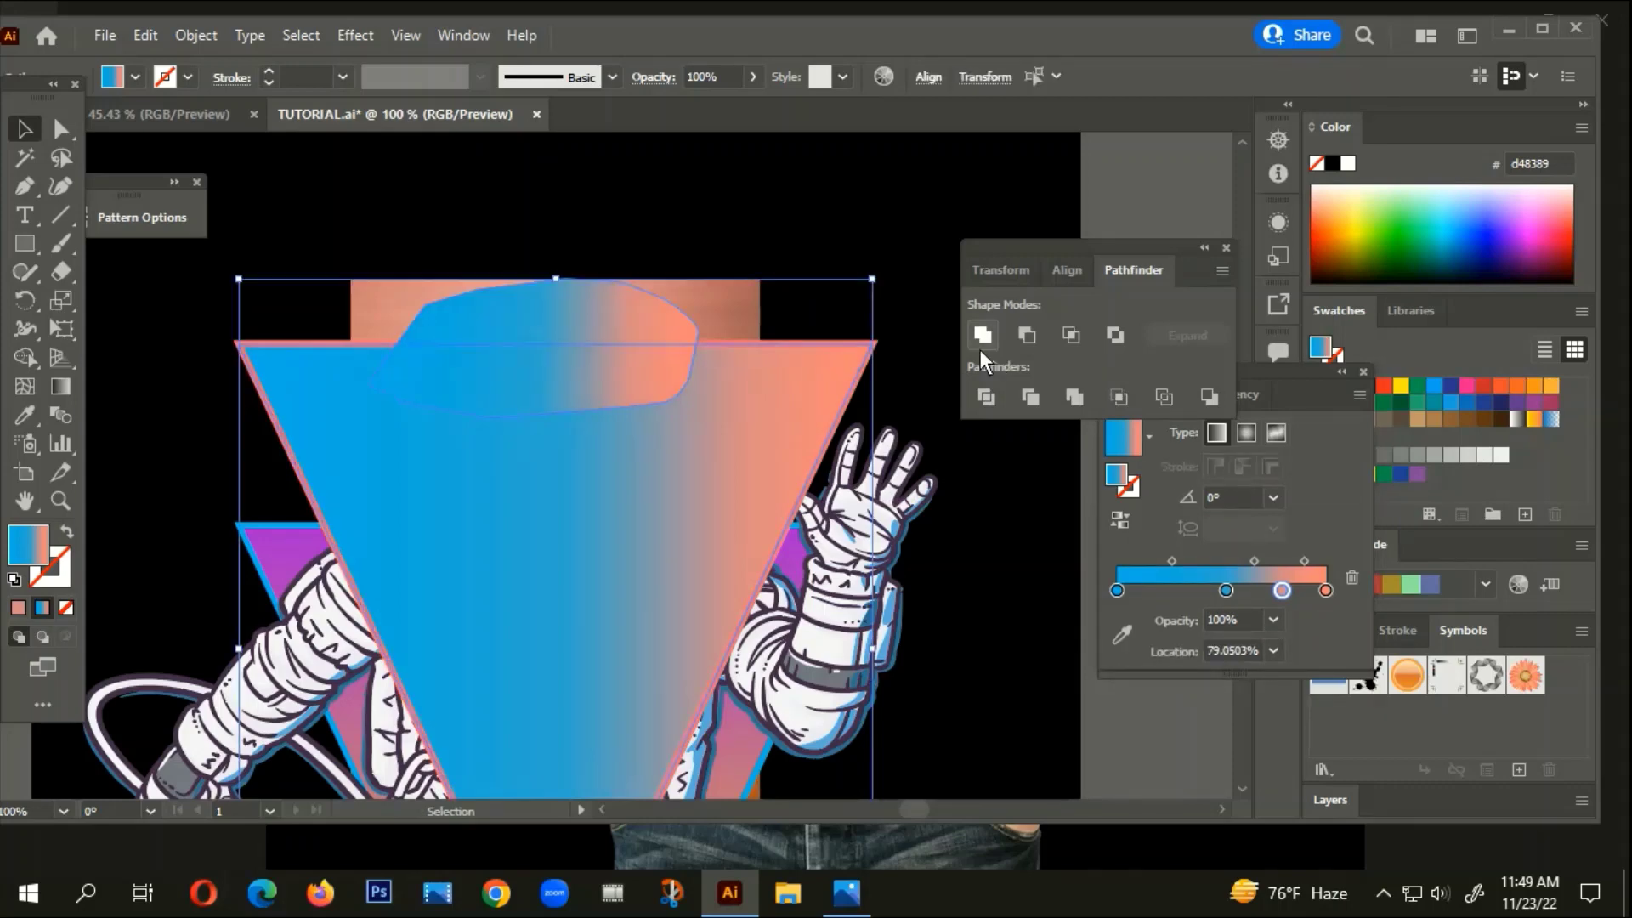
left_click(992, 327)
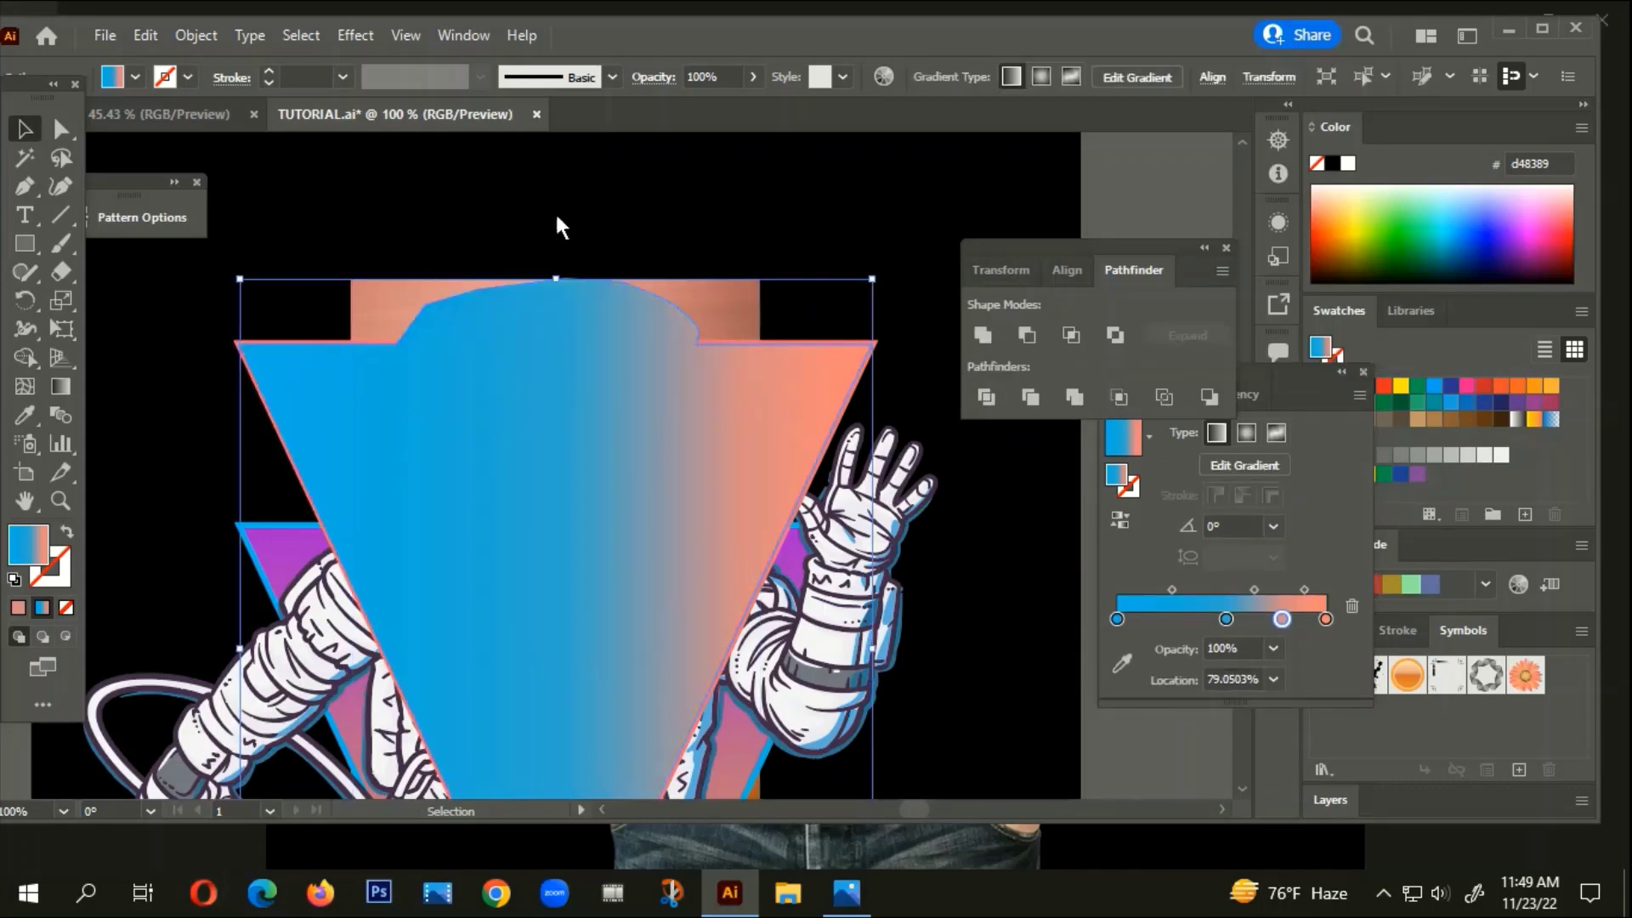
left_click(850, 534)
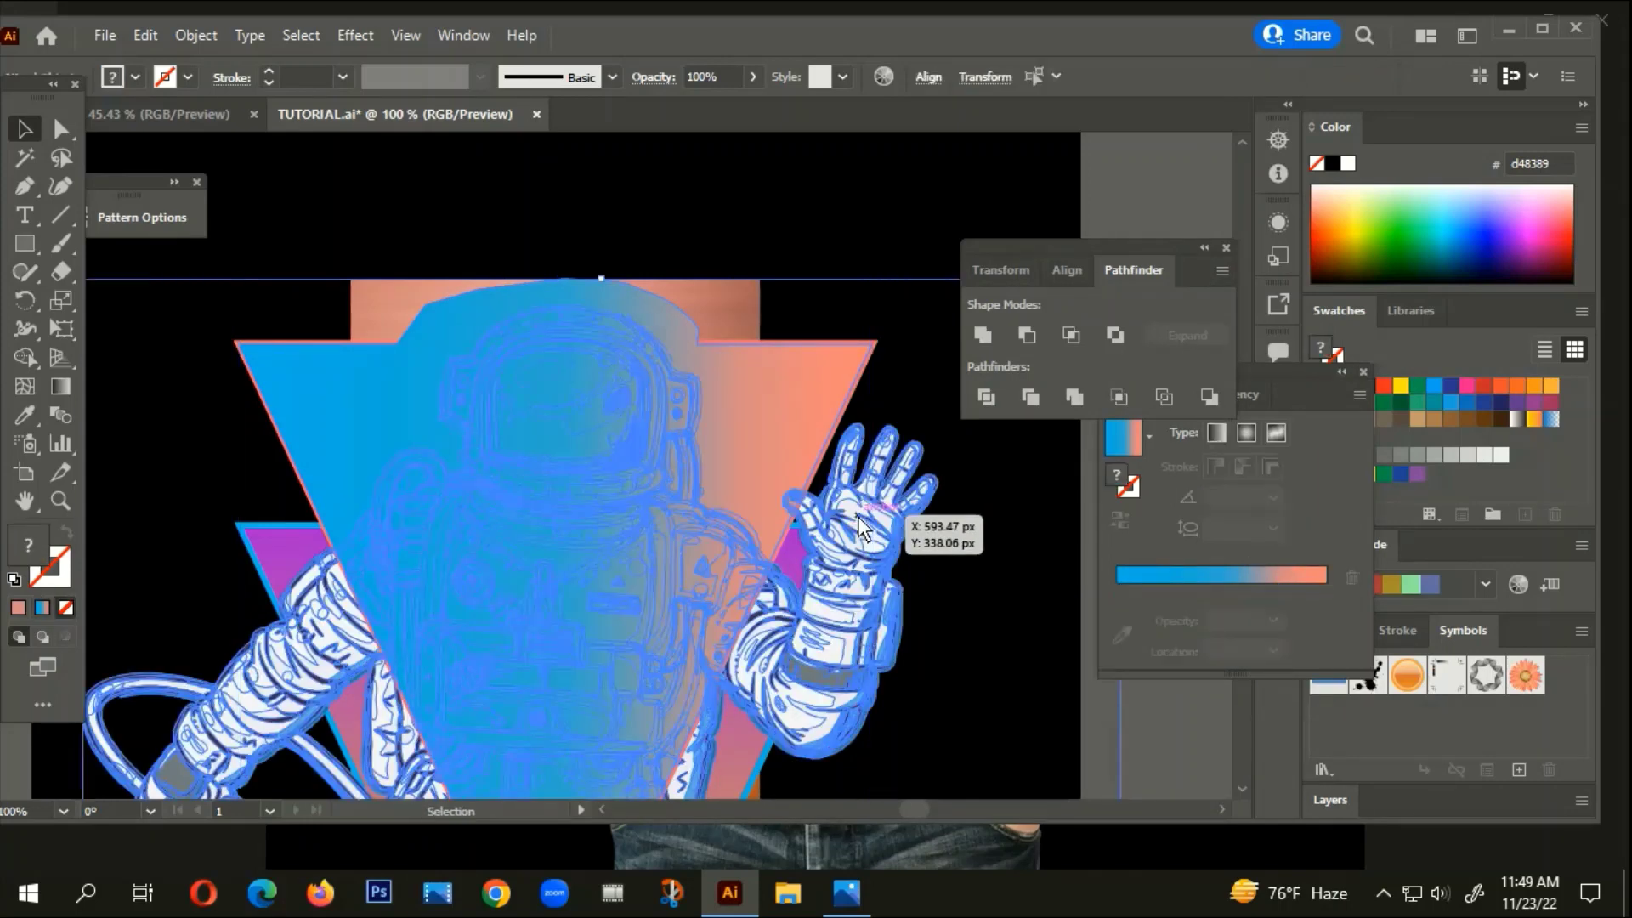
right_click(858, 519)
left_click(902, 499)
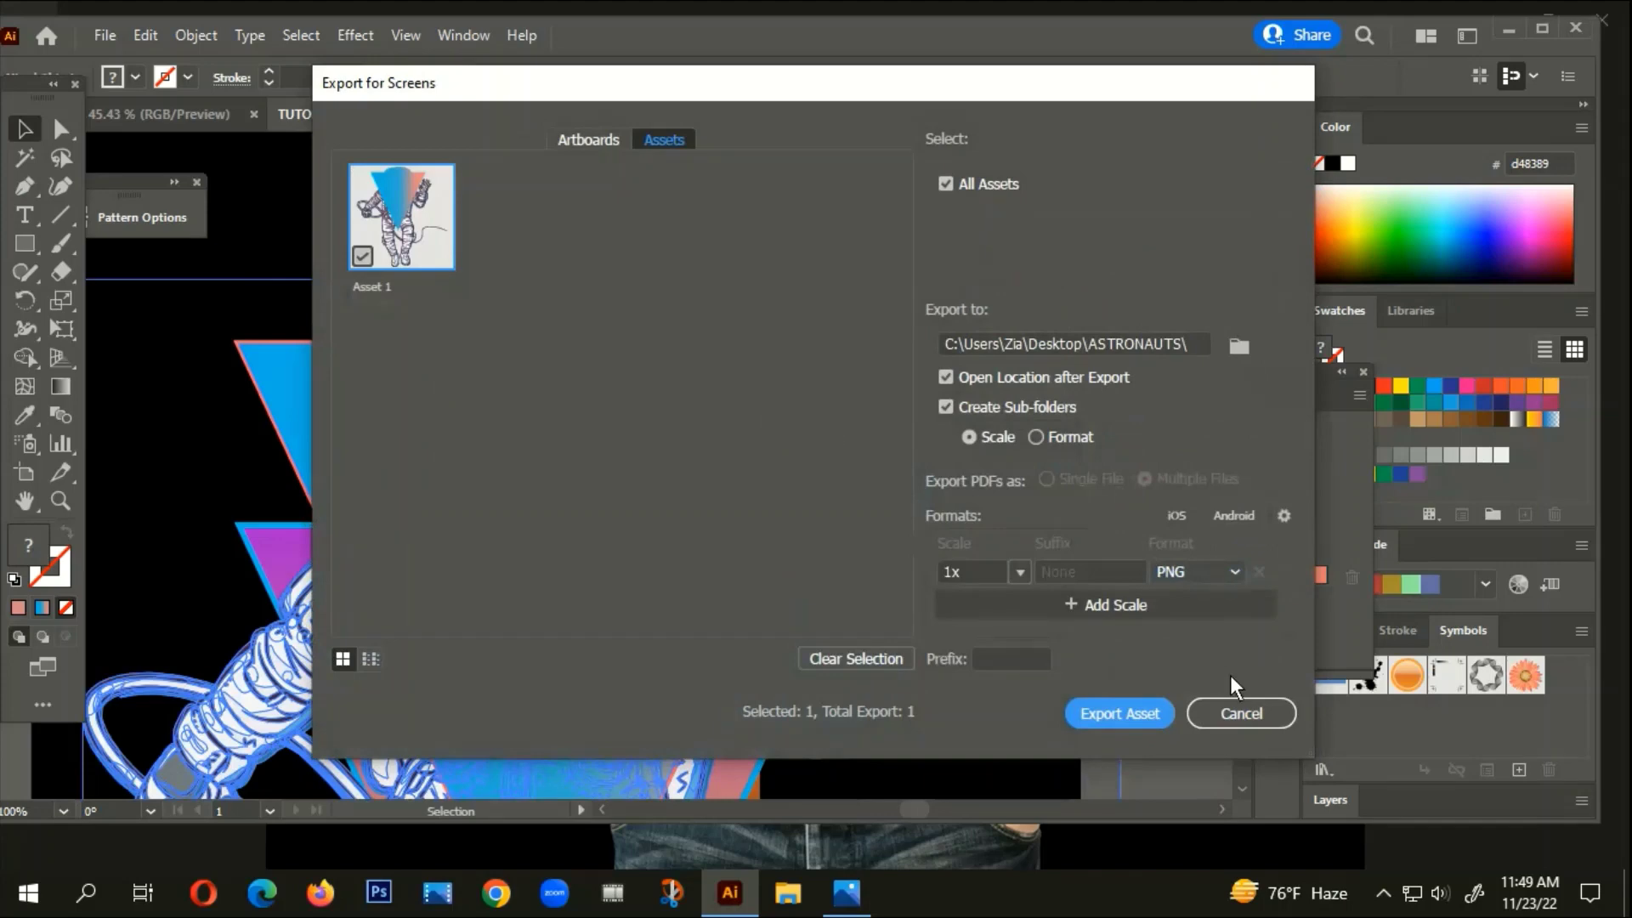
left_click(1238, 712)
left_click(804, 195)
Select the united front triangle together with the astronaut behind it and make a clipping mask from them
left_click(590, 395)
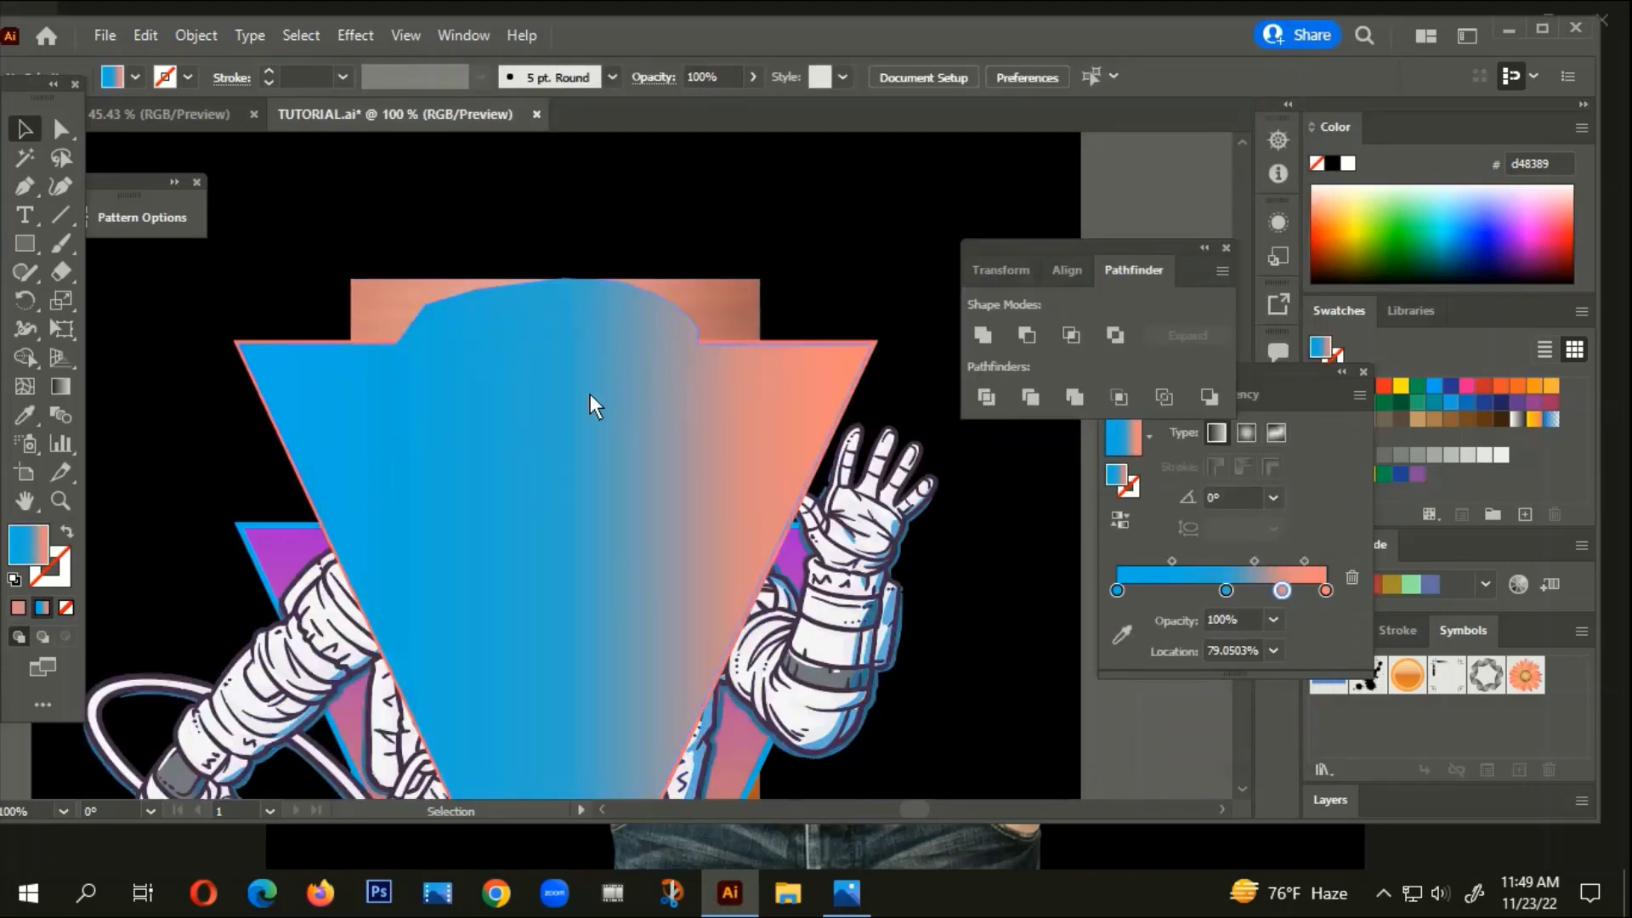
left_click(822, 576, "shift")
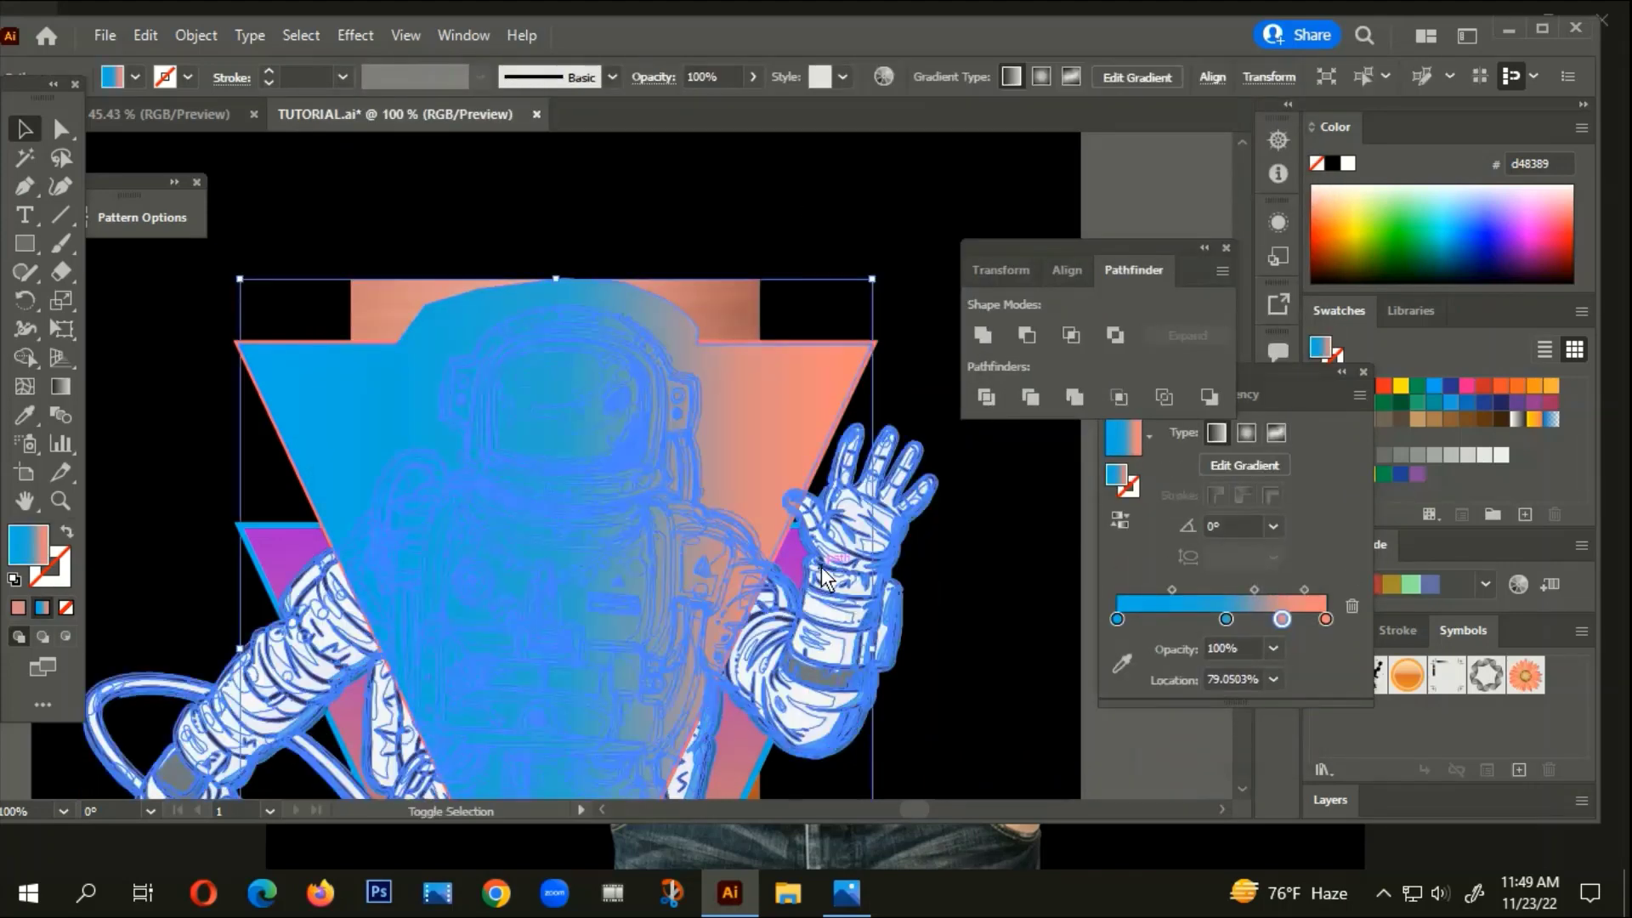
right_click(561, 382)
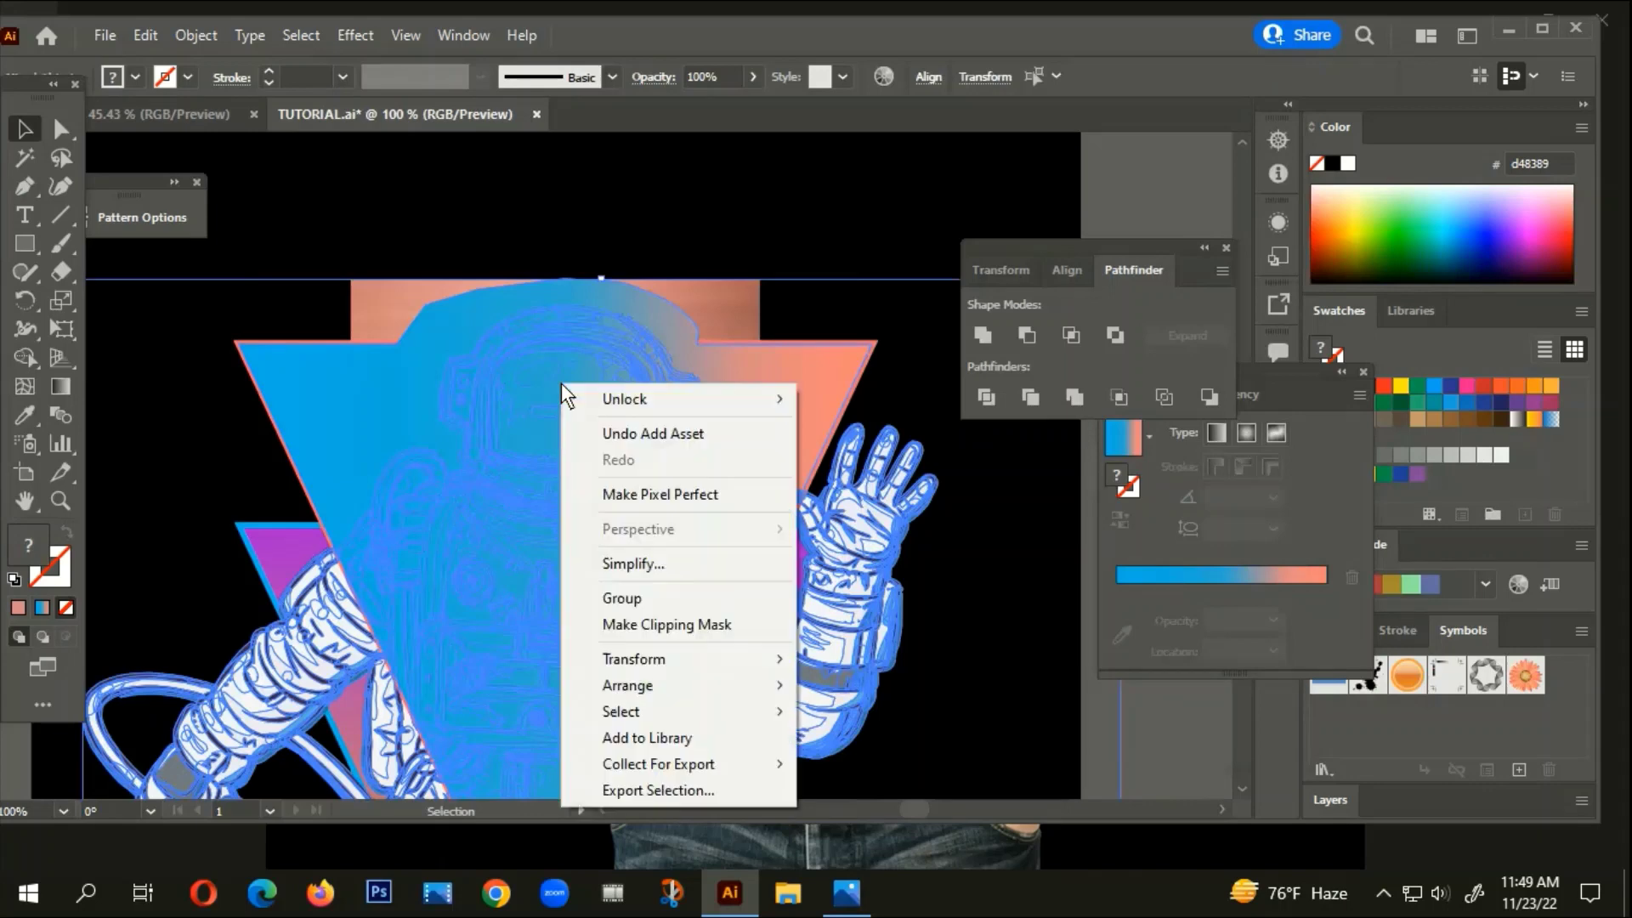
left_click(639, 624)
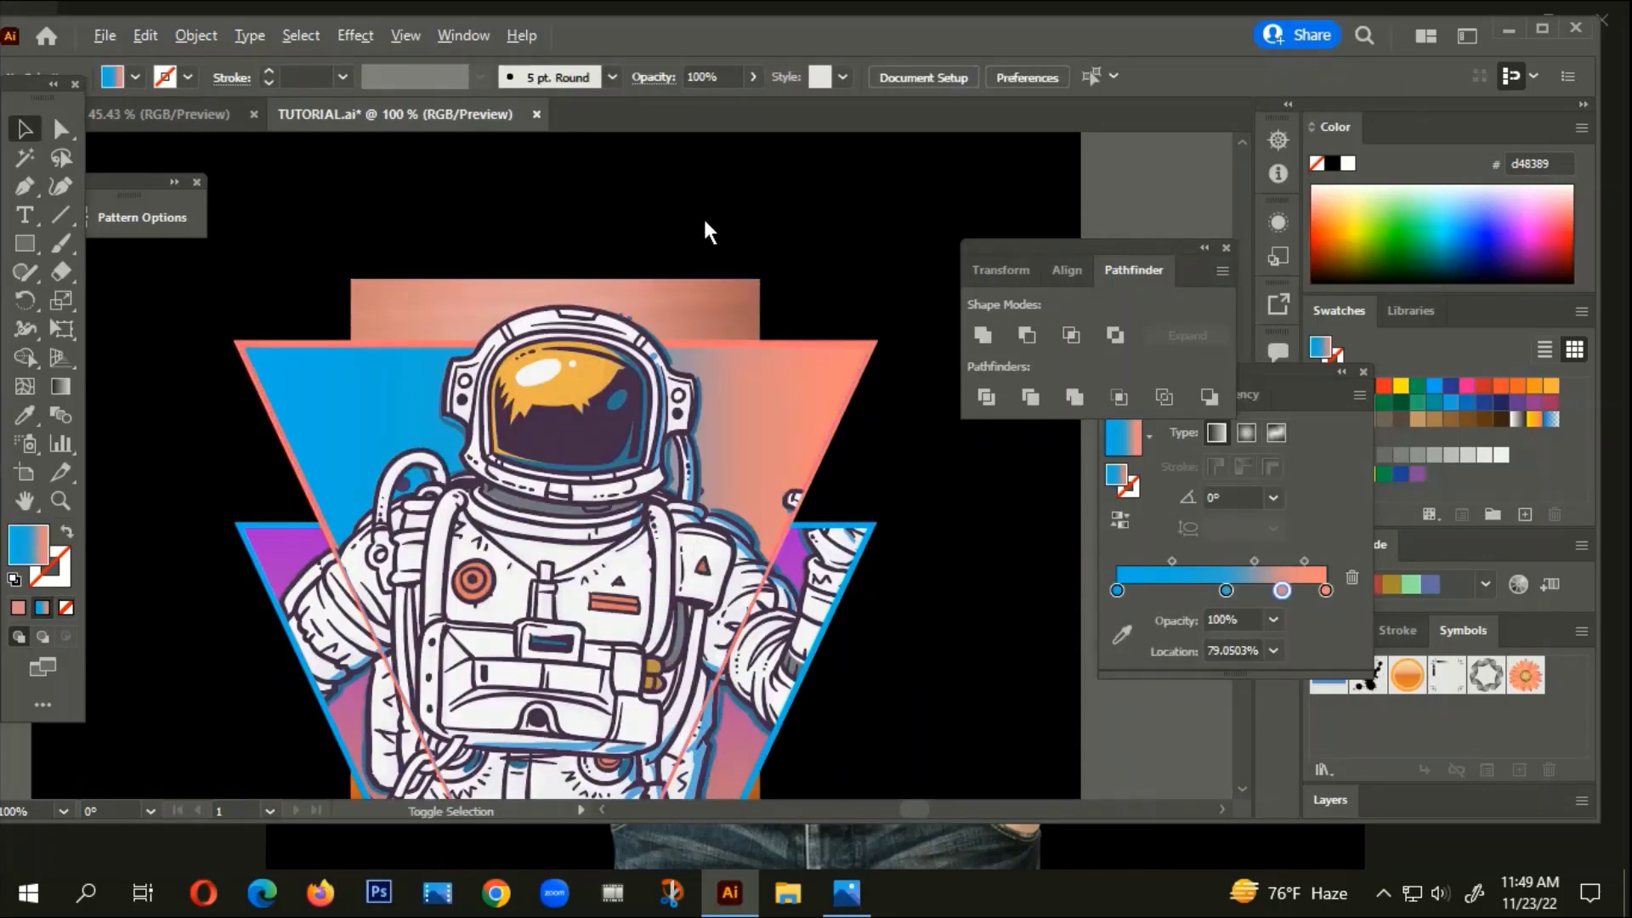
Examine the clipped astronaut composition and the outlines around the front triangle's lower tip
scroll(702, 216, "down", 2)
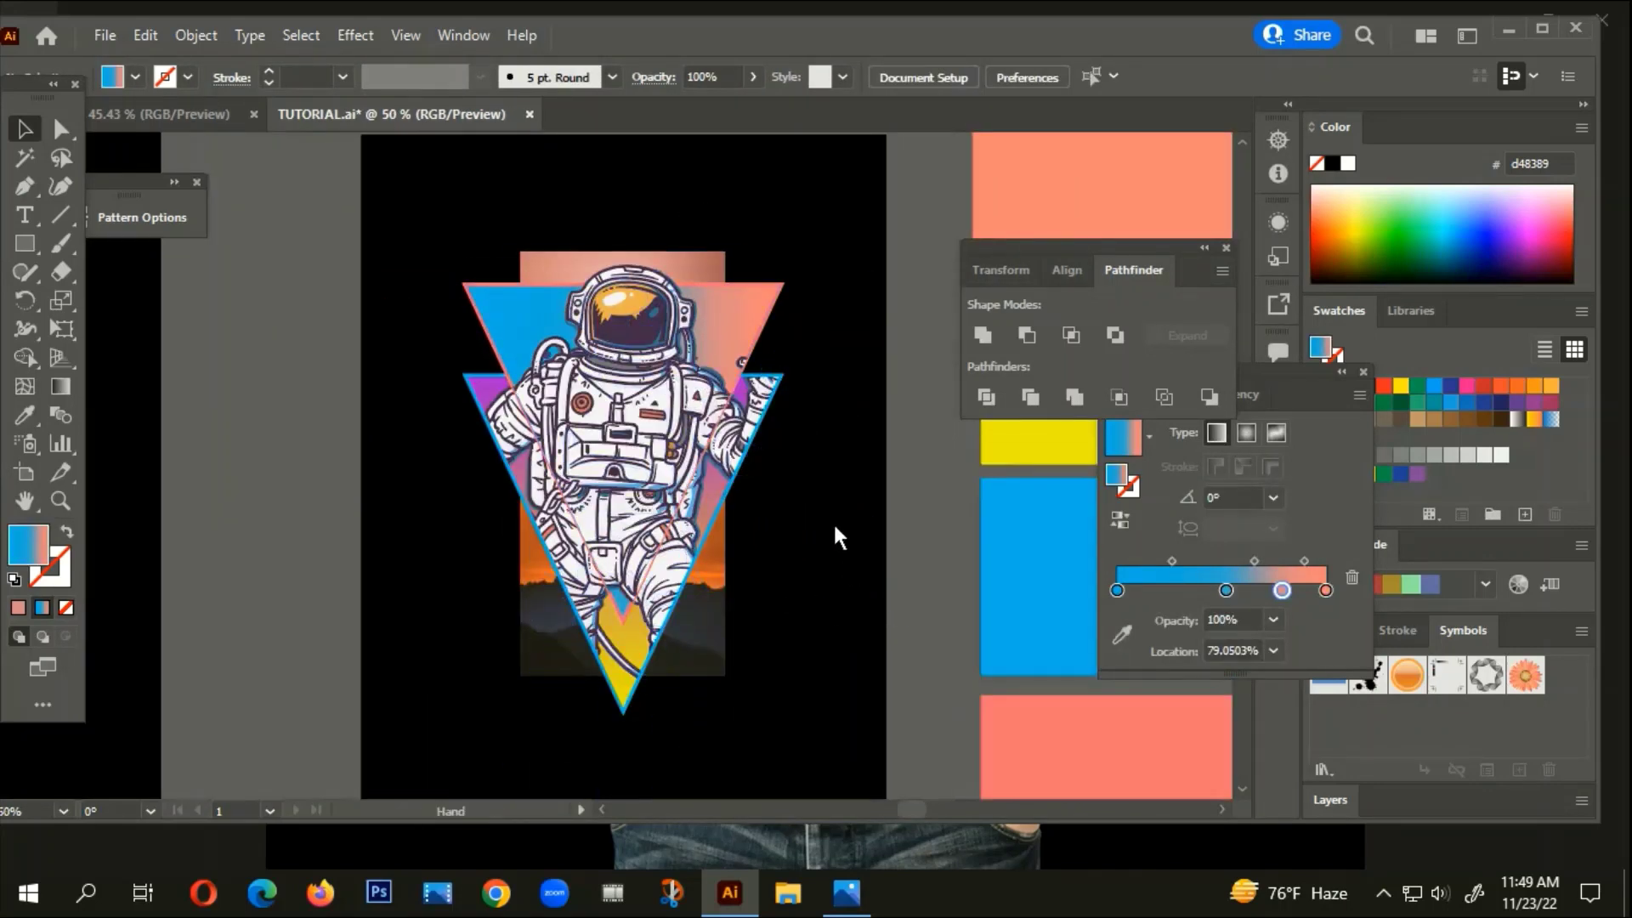
left_click_drag(835, 527, 847, 491)
scroll(656, 605, "up", 3)
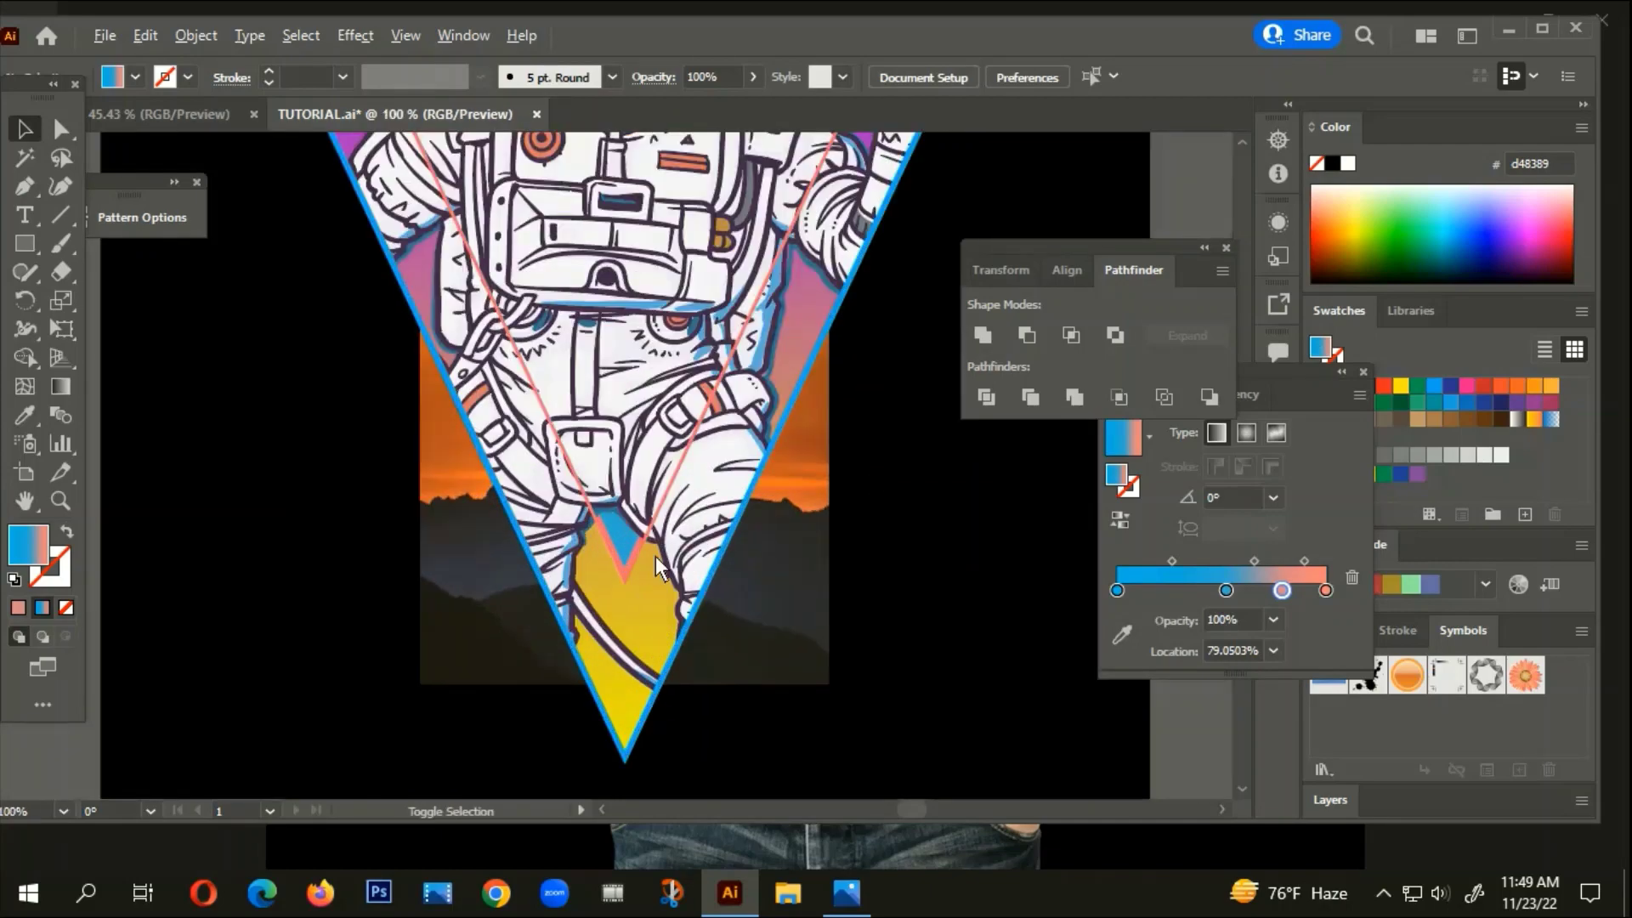
scroll(590, 483, "up", 1)
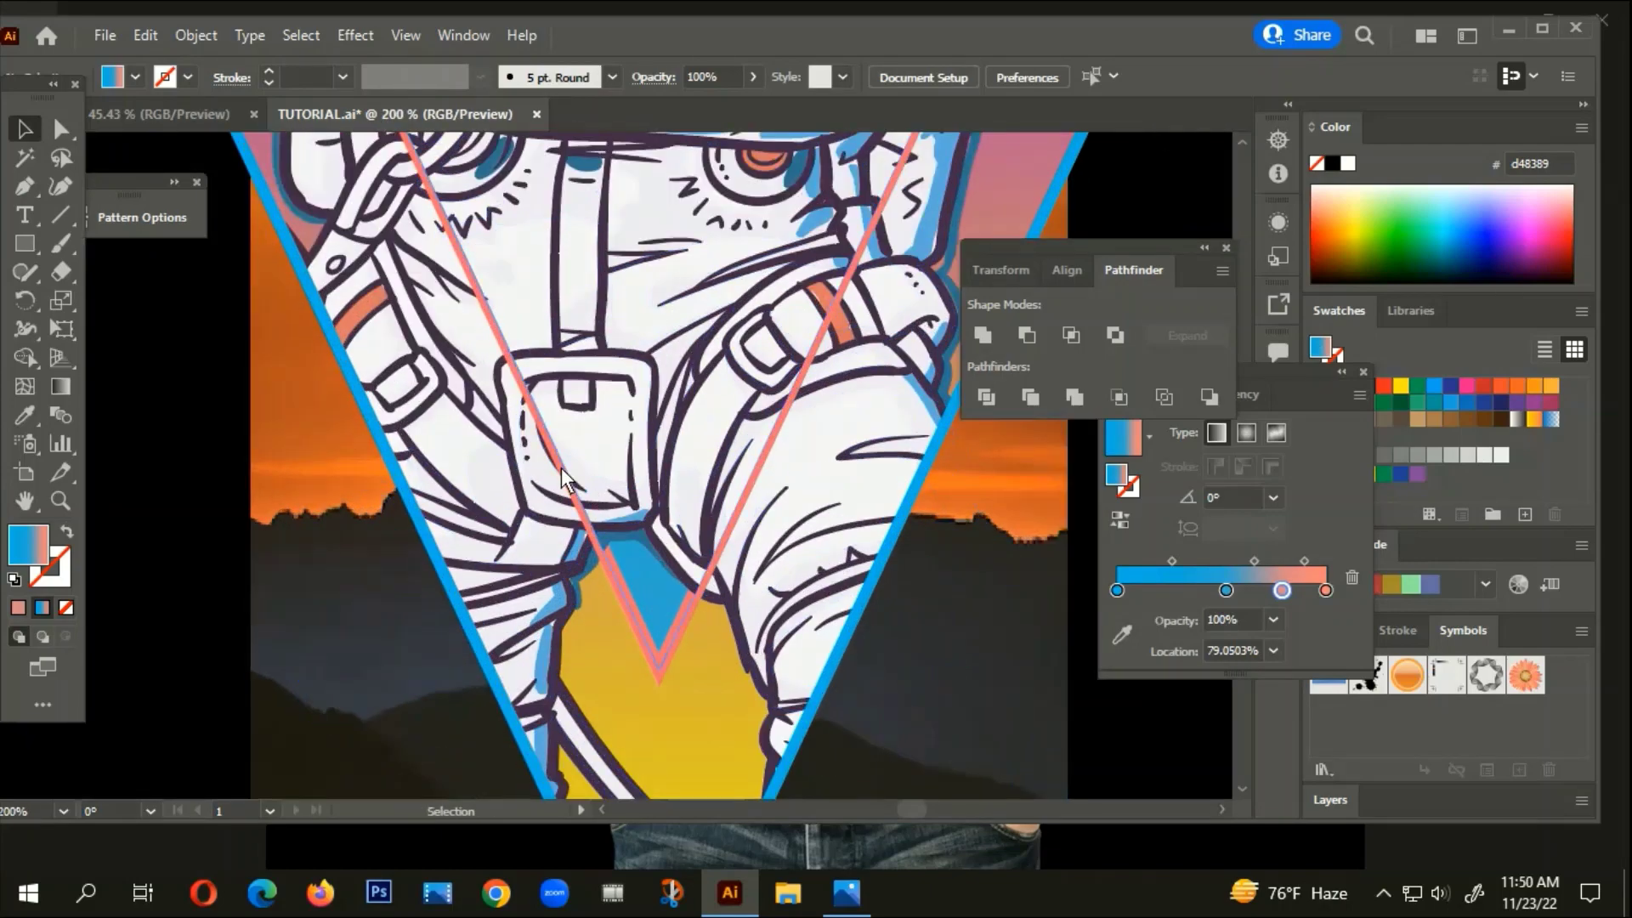
left_click(560, 468)
scroll(578, 520, "down", 3)
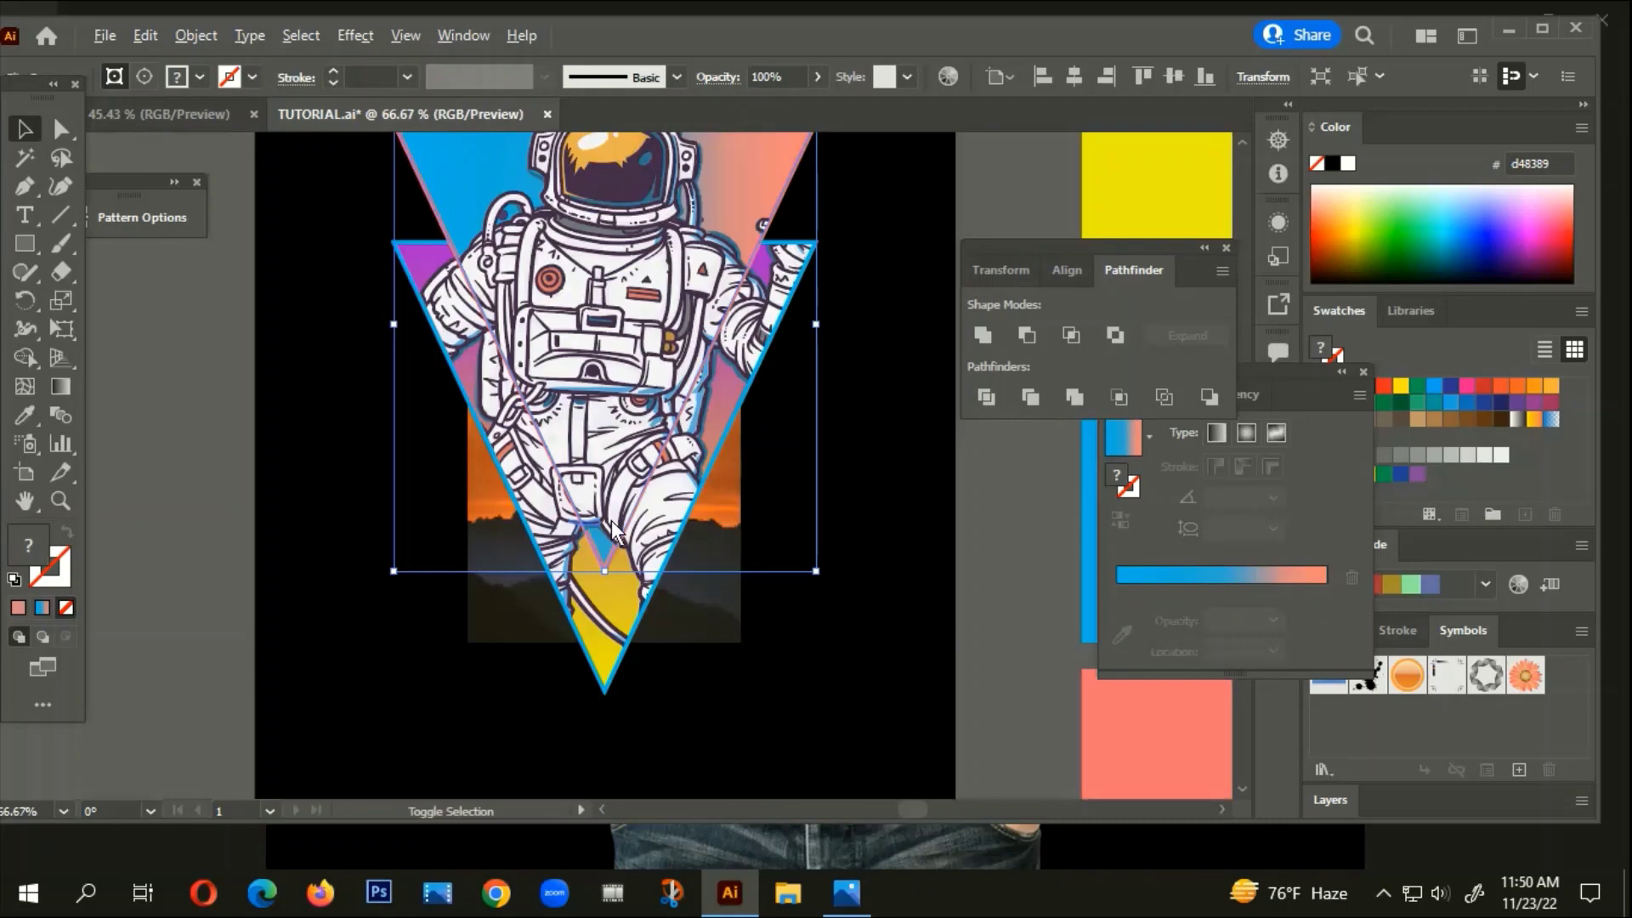
left_click(890, 421)
Inspect how the triangle outlines, the astronaut's legs and the rectangular sunset photo meet around the lower tips
left_click_drag(906, 437, 920, 594)
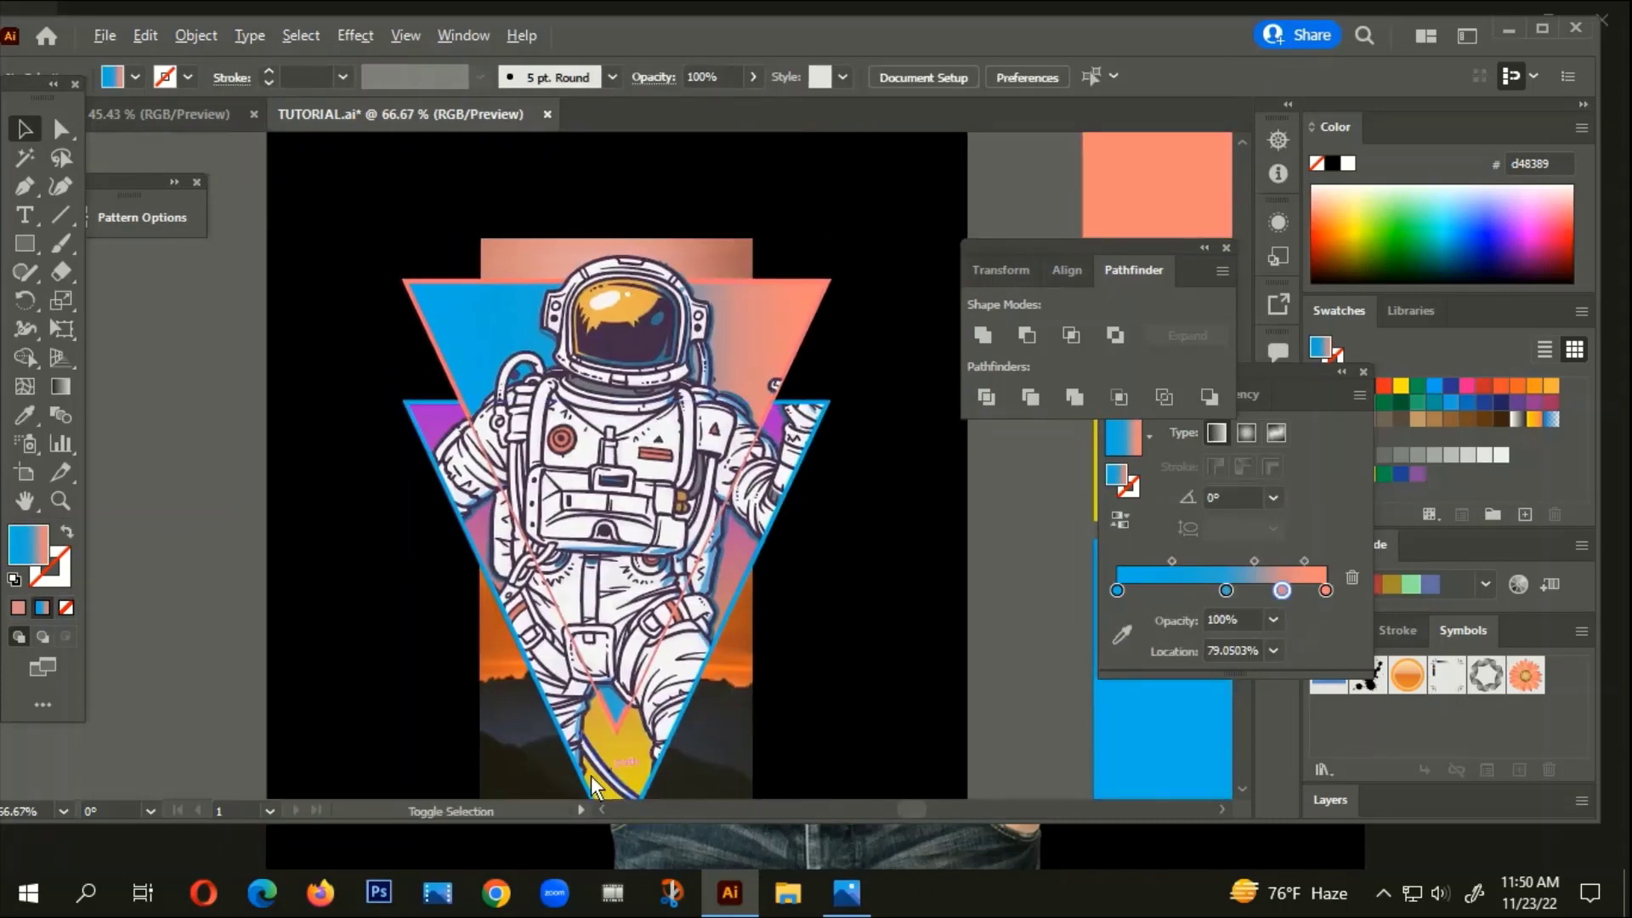
scroll(682, 660, "up", 4)
left_click(584, 505)
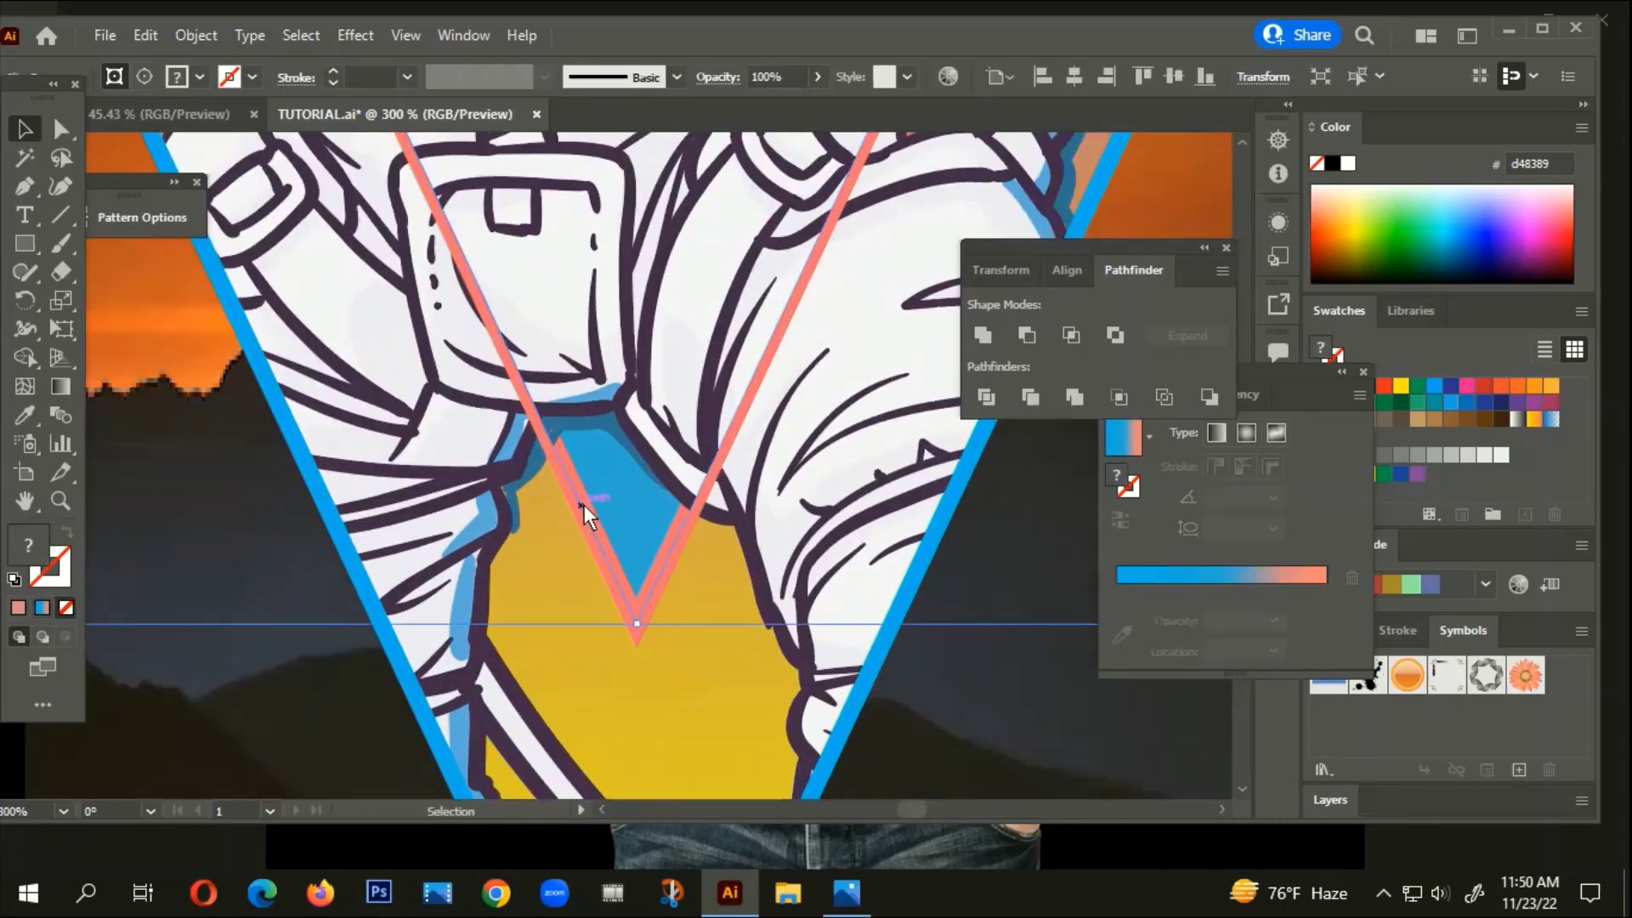
scroll(571, 525, "down", 4)
left_click(845, 602)
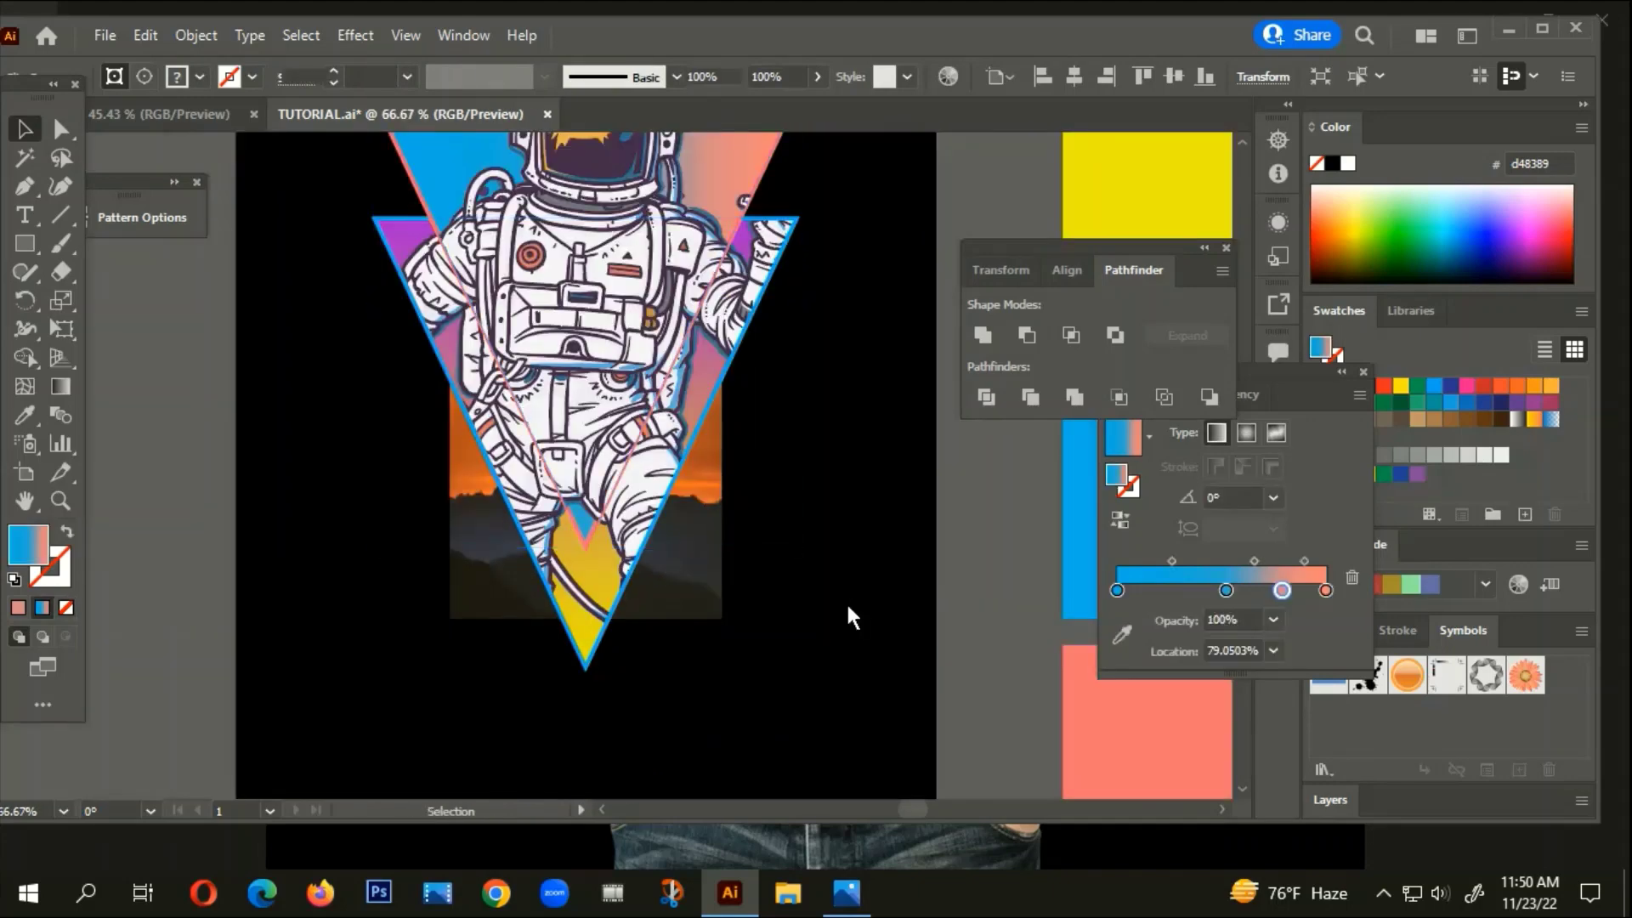
scroll(835, 623, "down", 2)
scroll(842, 645, "down", 2)
scroll(841, 645, "left", 2)
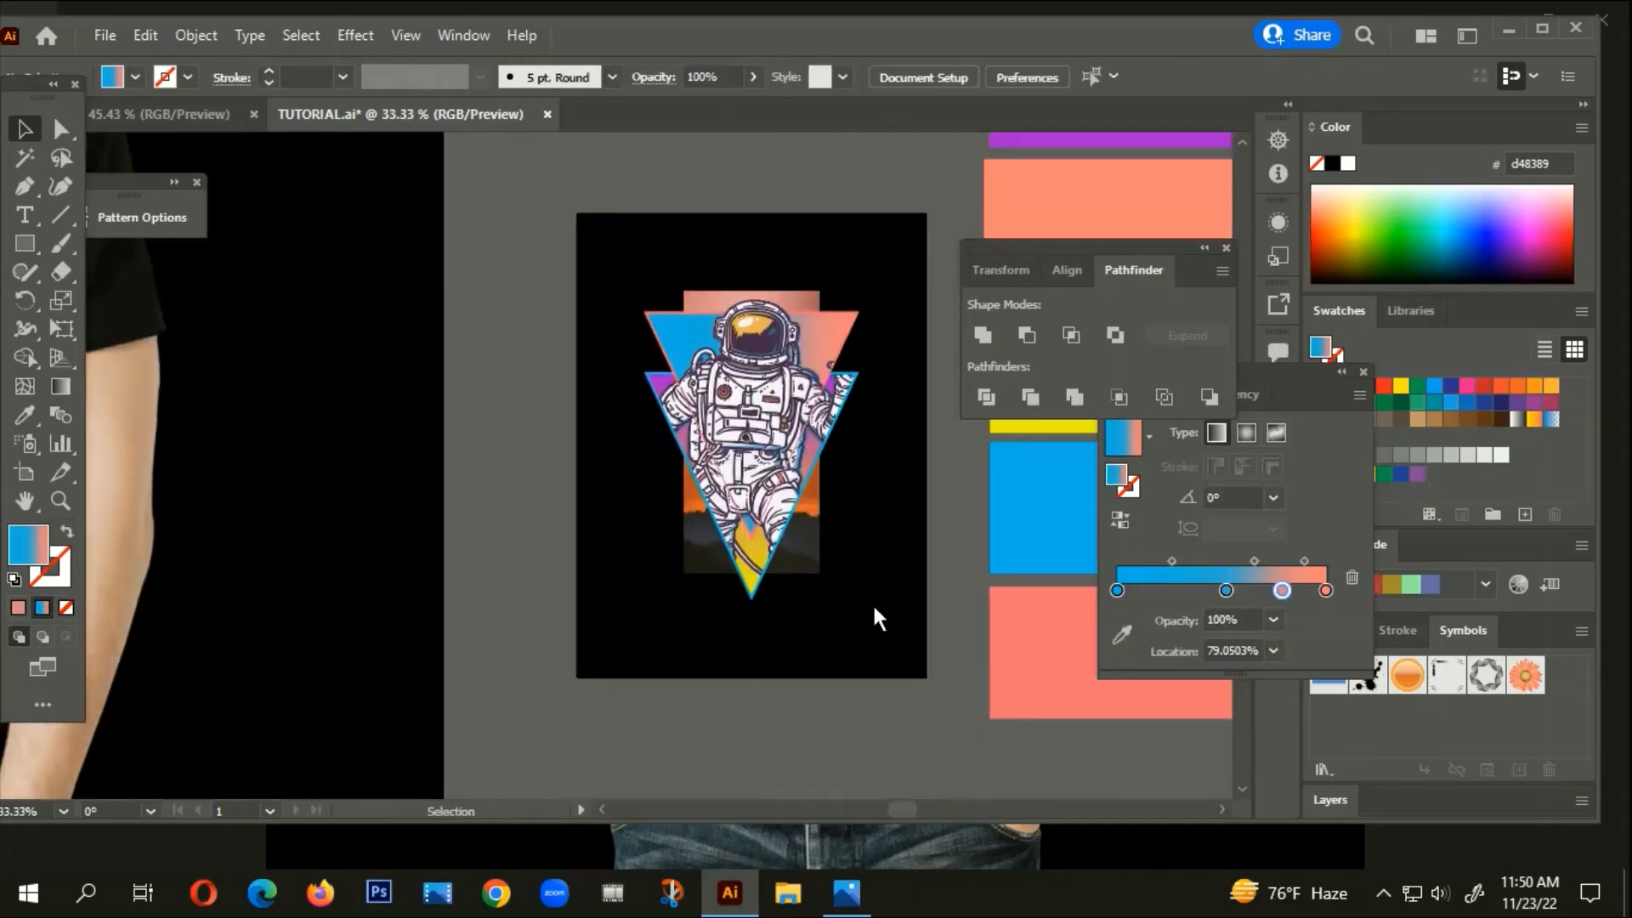
key("alt")
left_click(816, 543)
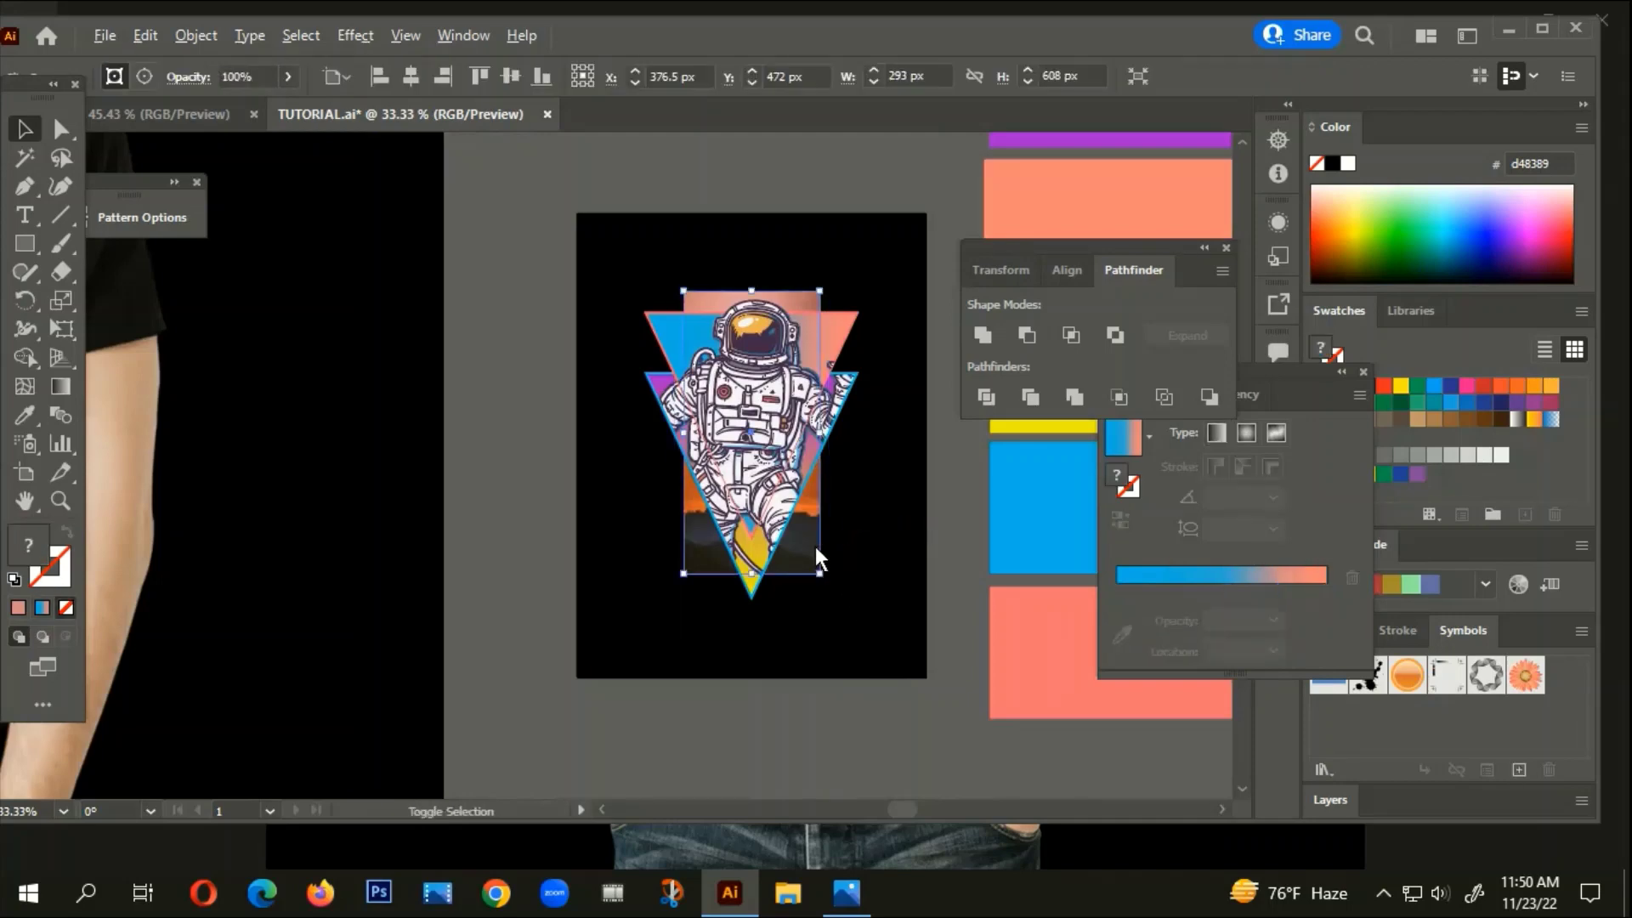
scroll(814, 547, "up", 2)
scroll(802, 589, "up", 2)
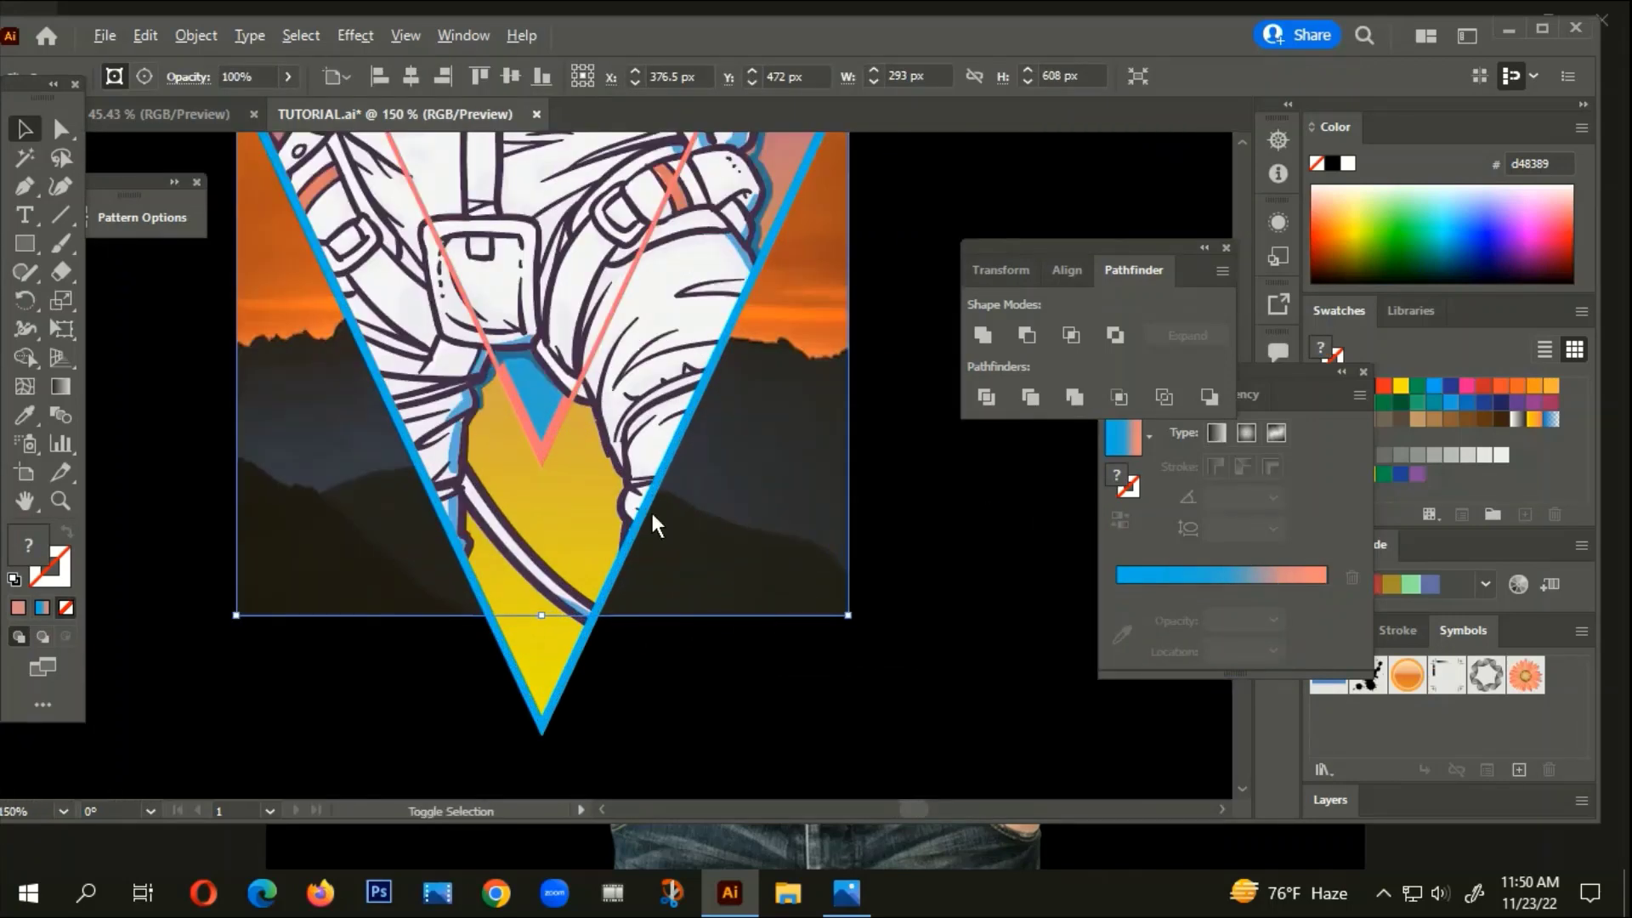
scroll(711, 671, "down", 3)
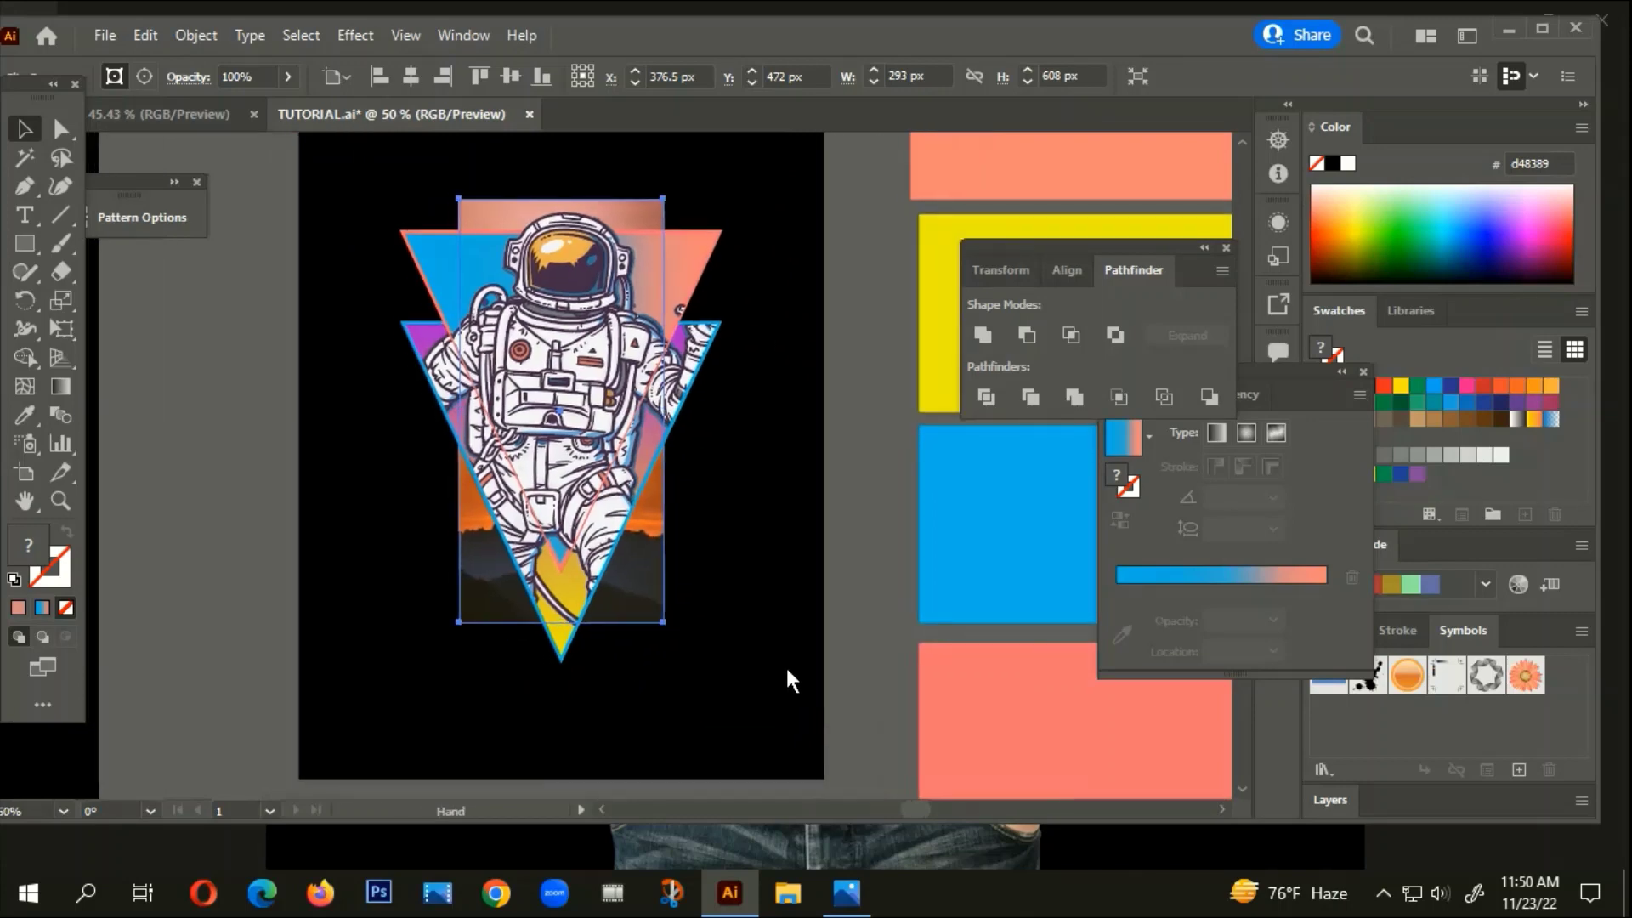
Draw a rectangle that exactly covers the sunset photo behind the astronaut
left_click(782, 659)
key("m")
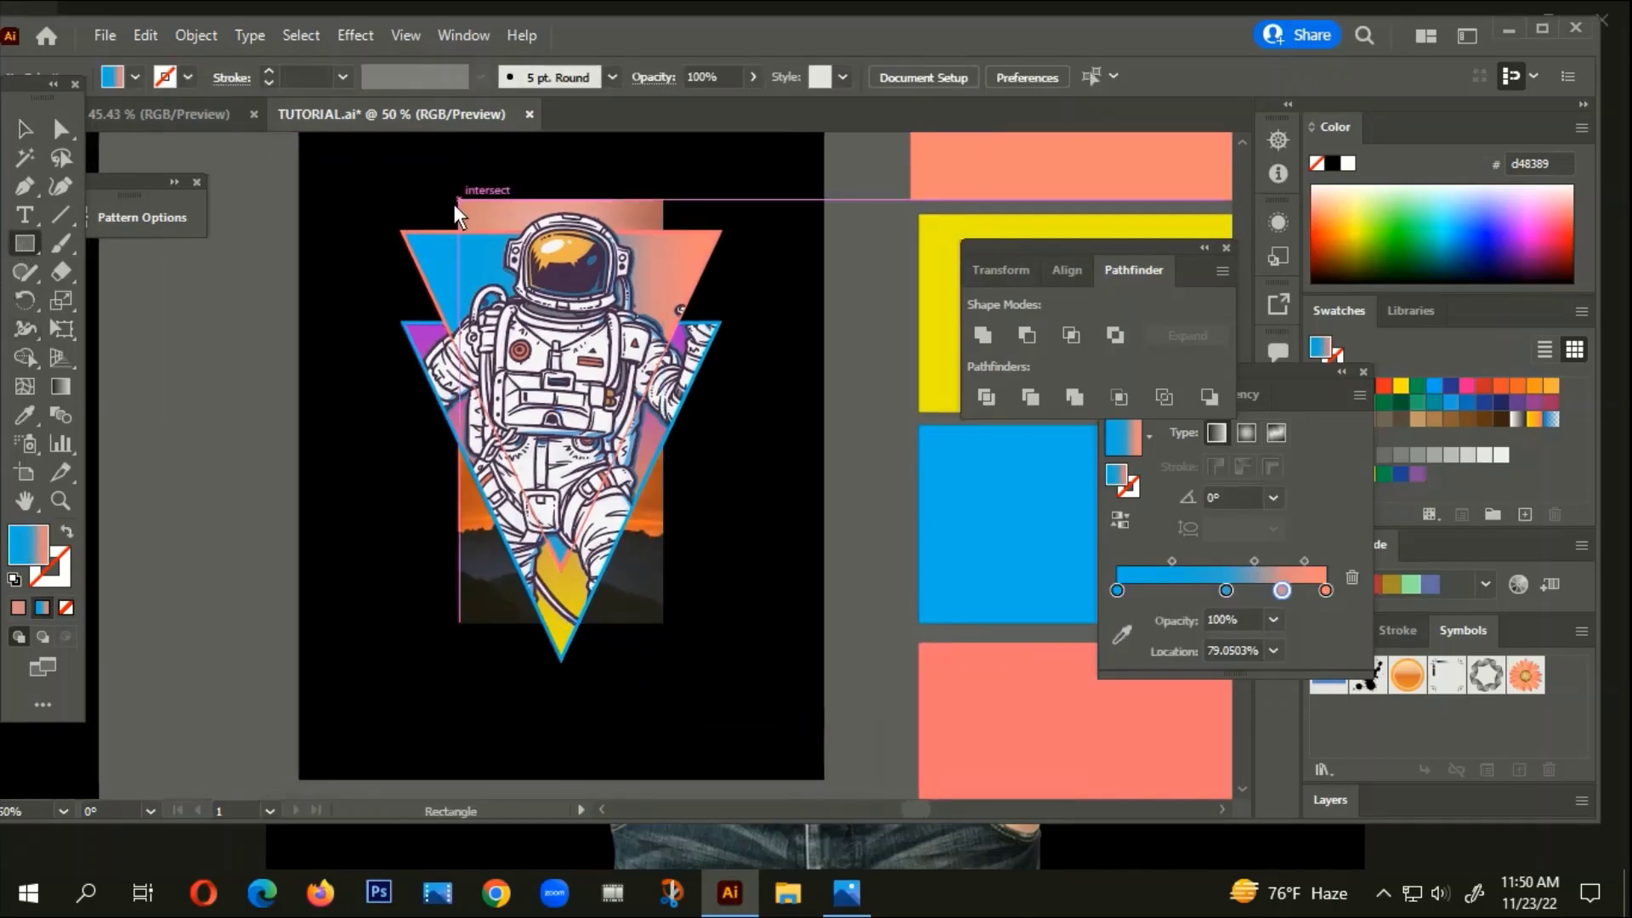
left_click_drag(458, 200, 663, 629)
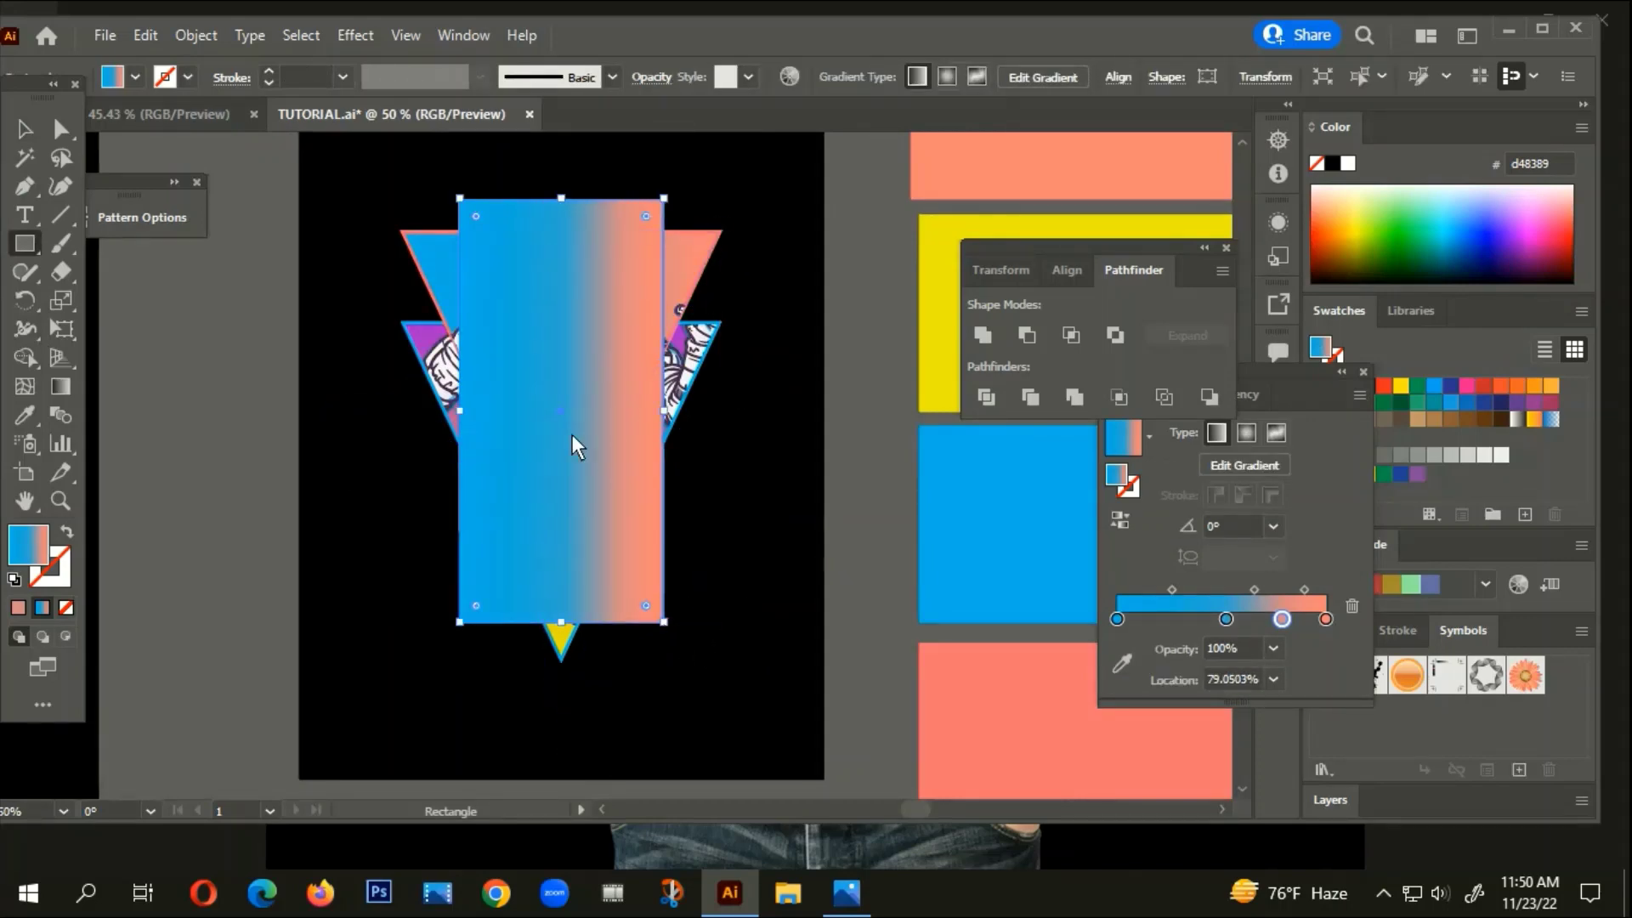
Give the rectangle a 4 pt salmon outline and no fill, sampling the colour from the palette block above the yellow one
key("i")
left_click(1037, 161)
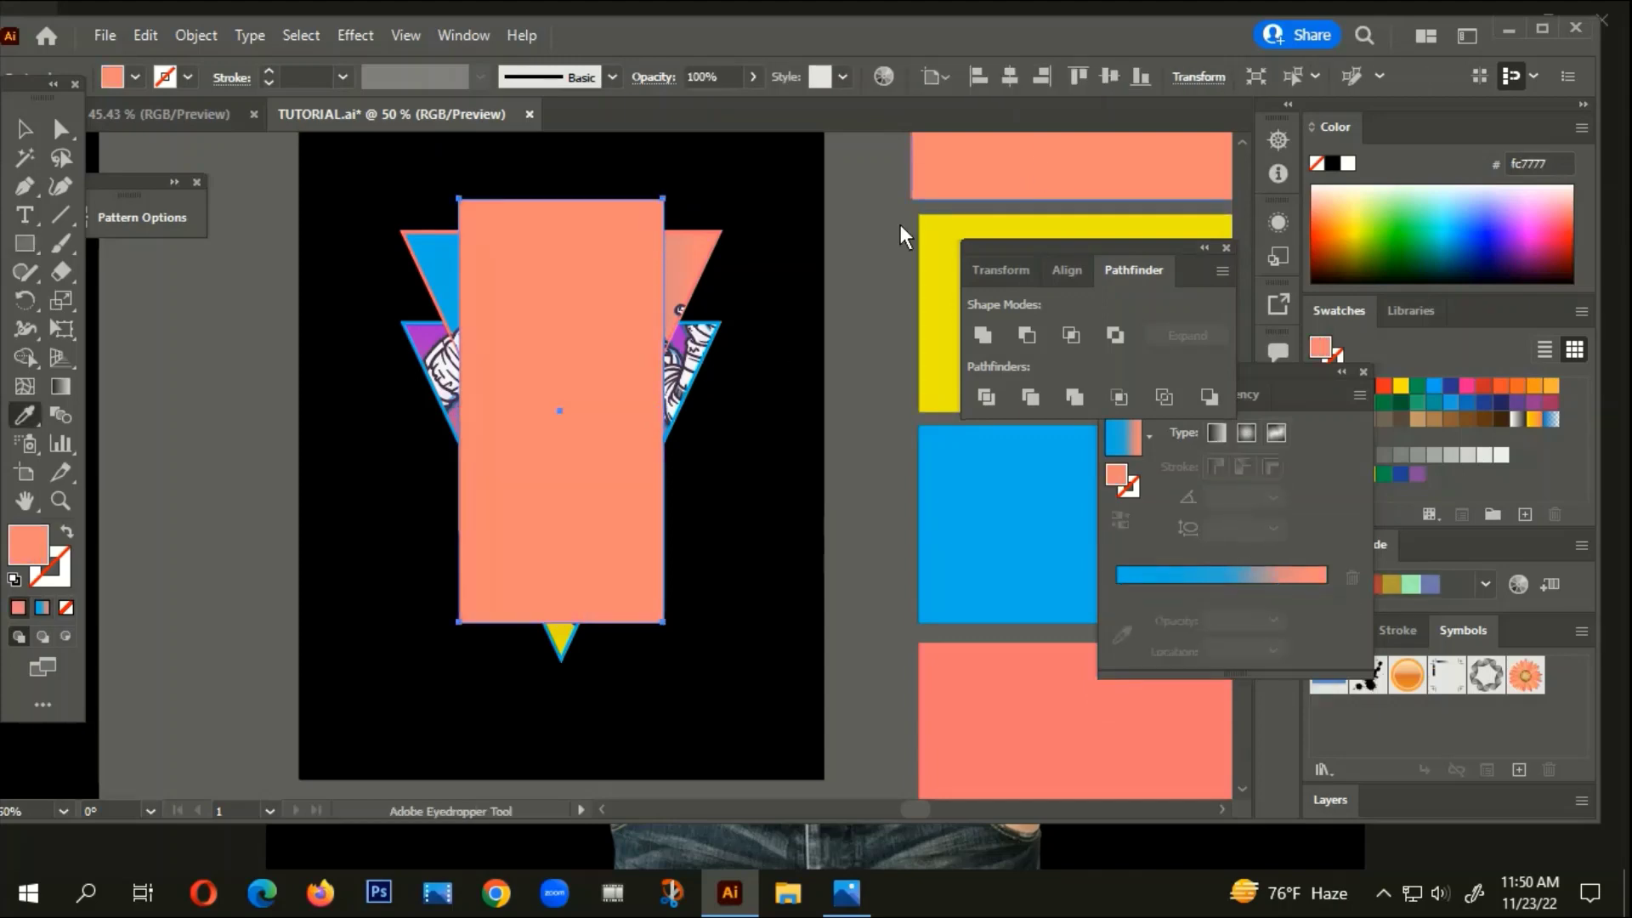
left_click(68, 528)
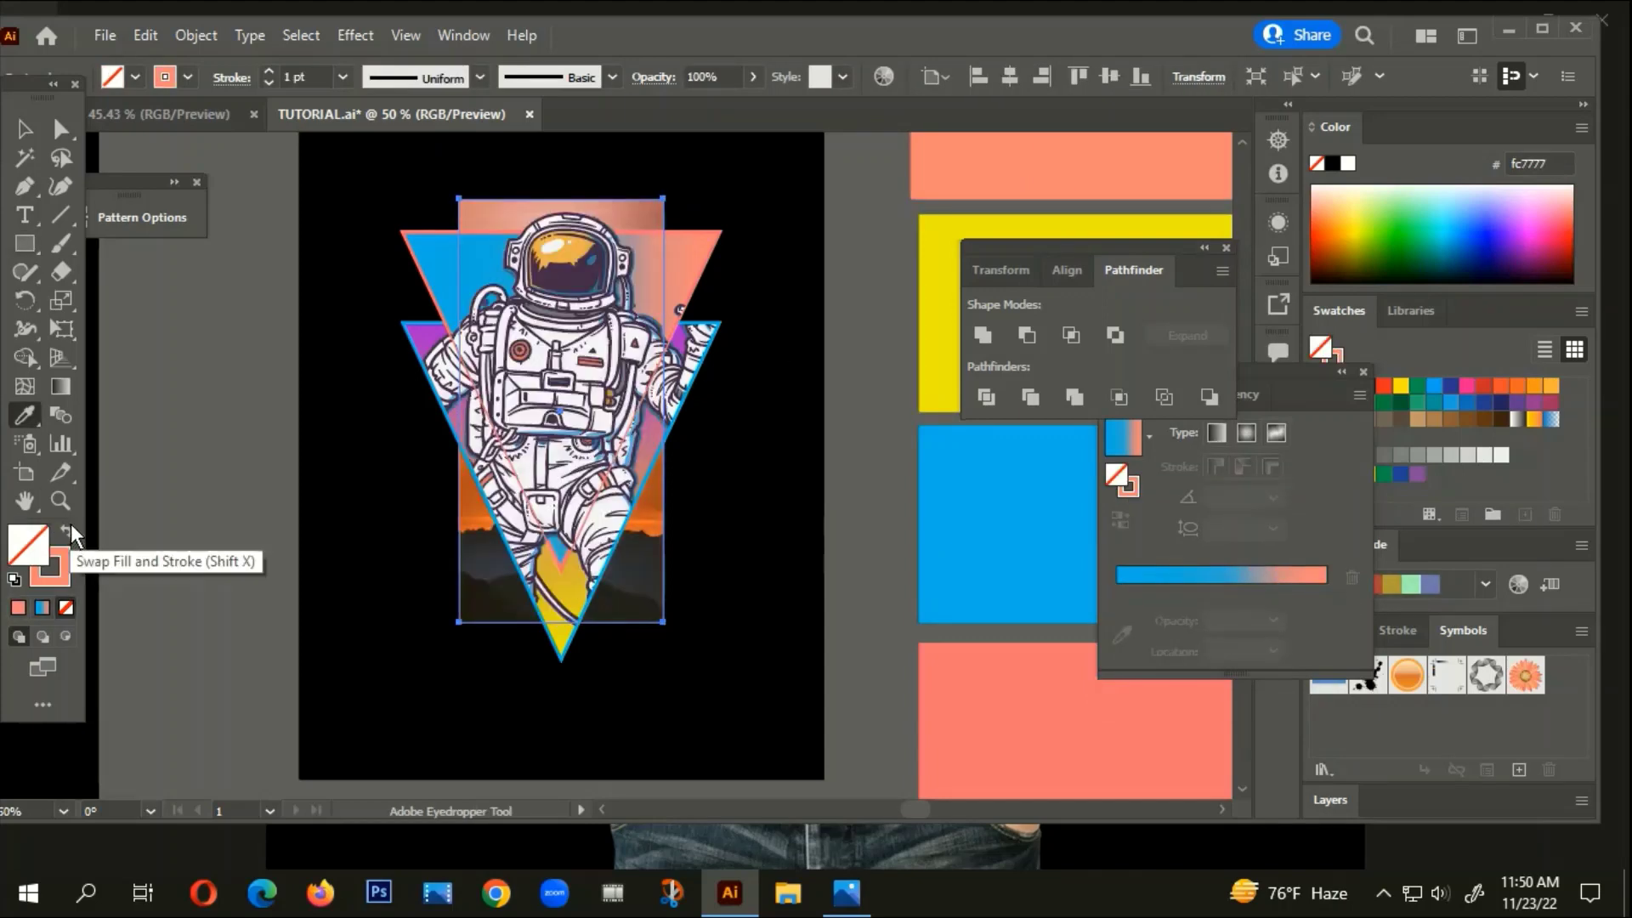
left_click(274, 66)
left_click(273, 64)
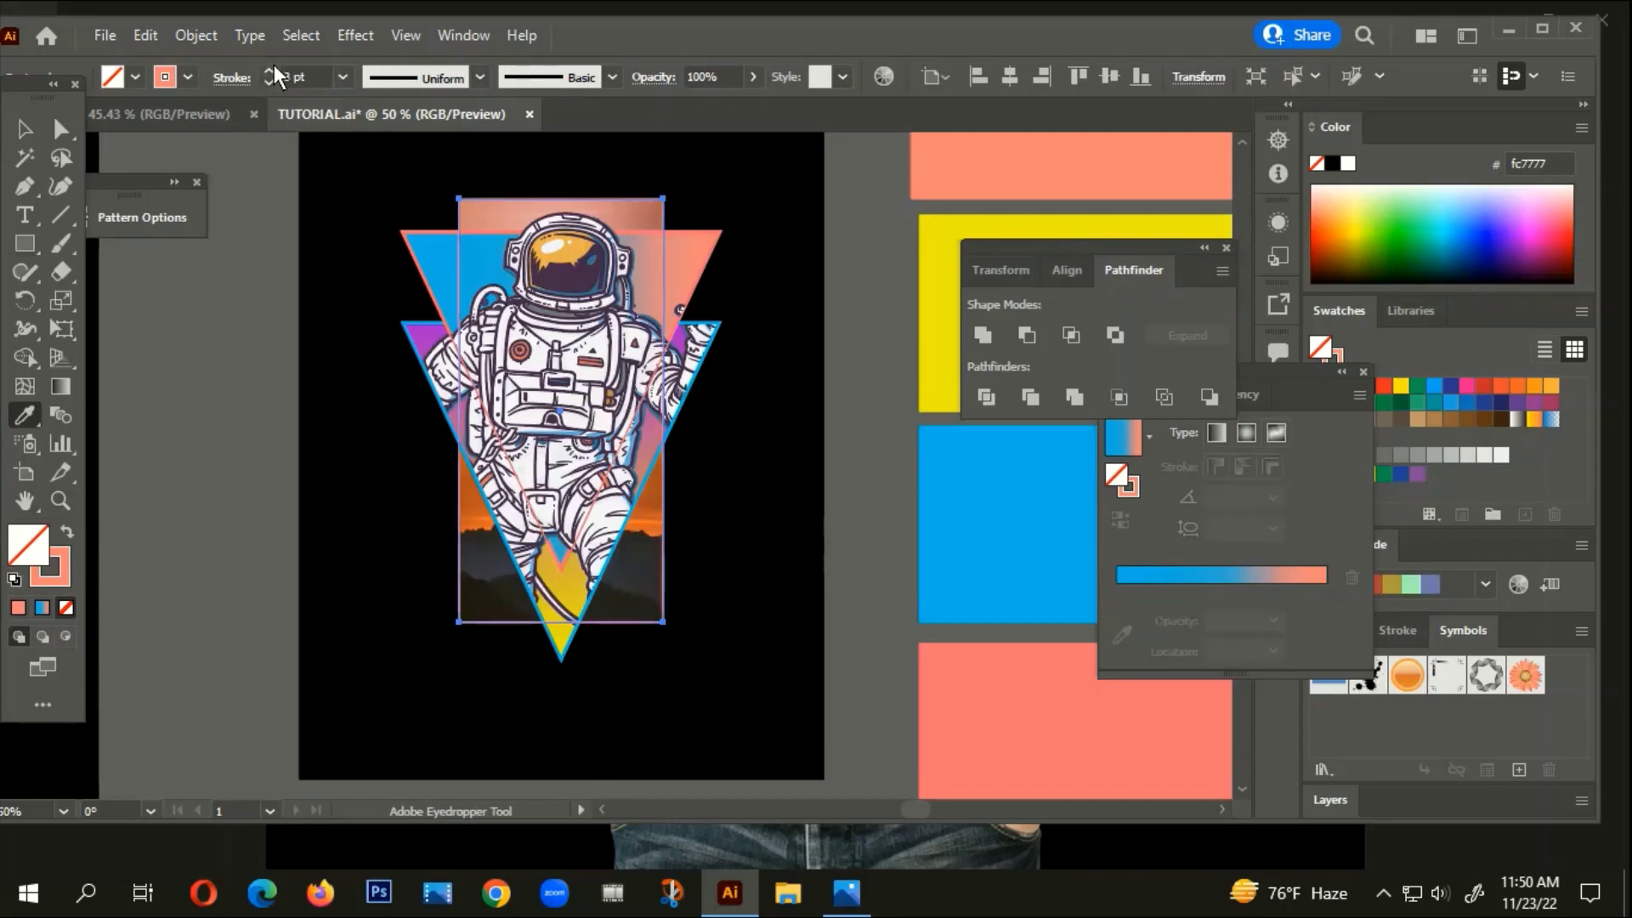
left_click(267, 72)
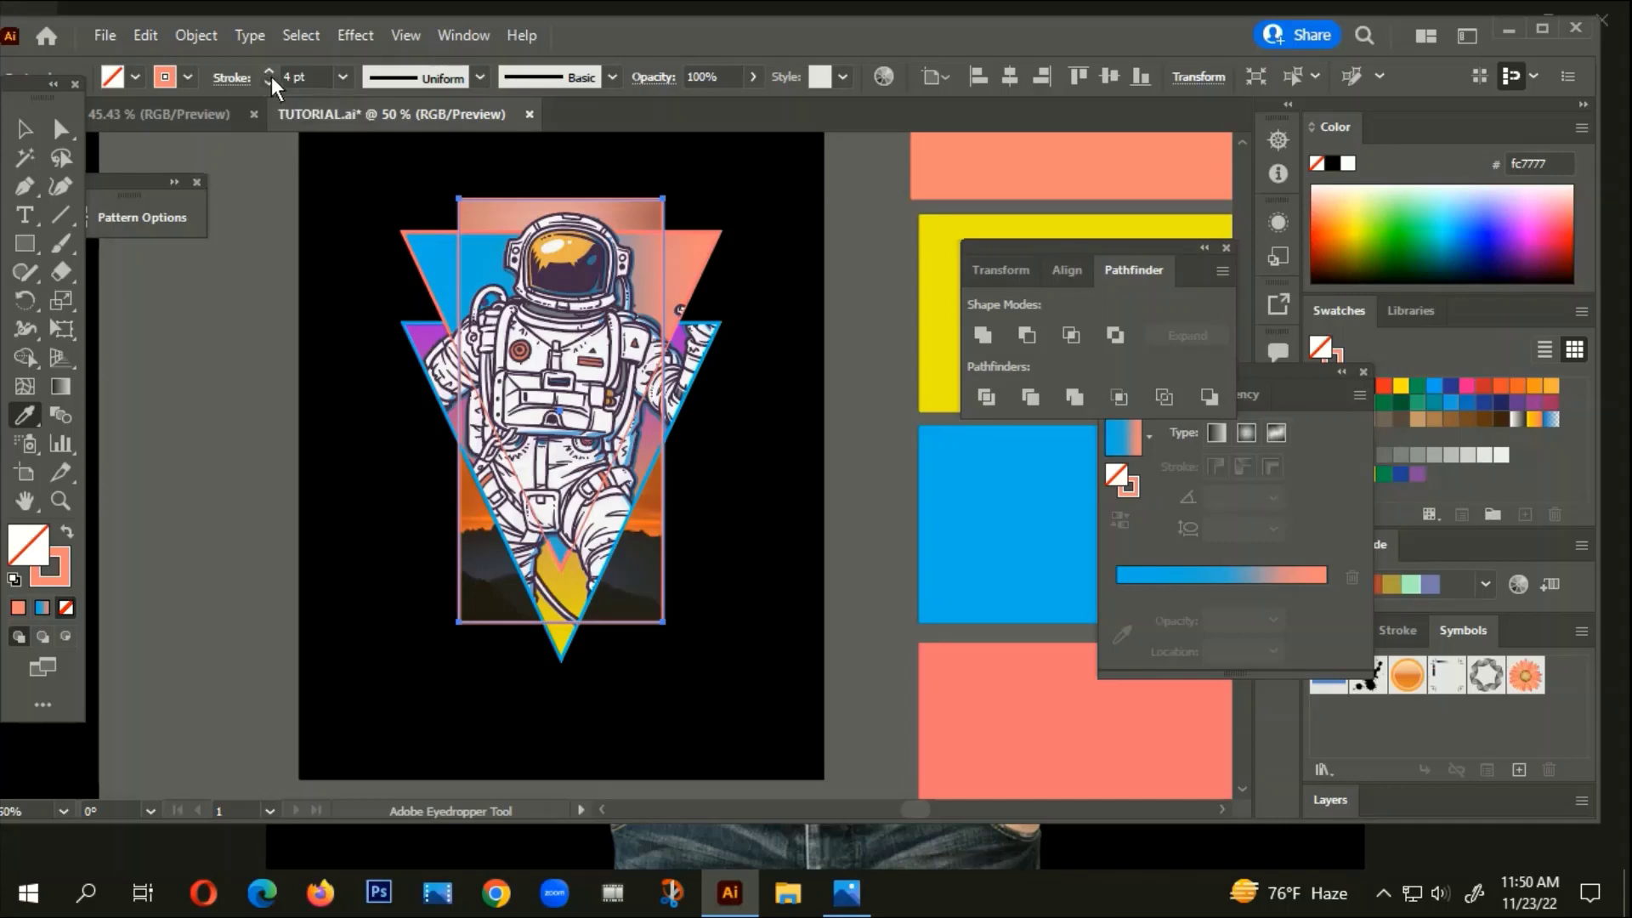
Arrange the salmon rectangle outline behind the triangles but in front of the sunset photo
key("ctrl+shift+a")
left_click(25, 132)
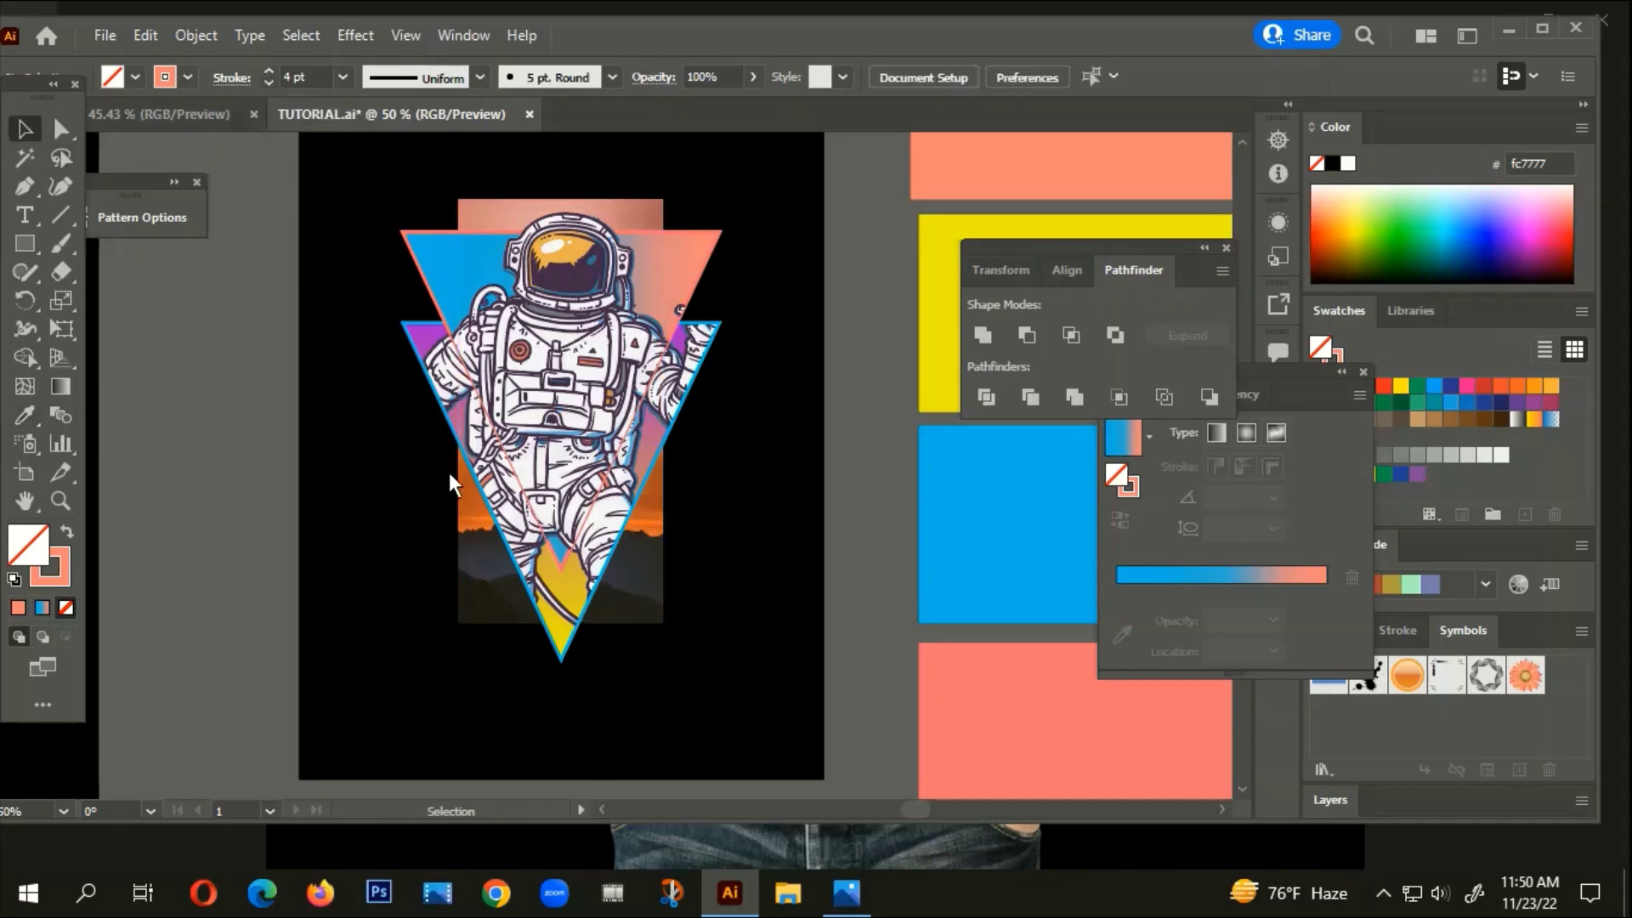
left_click(501, 590)
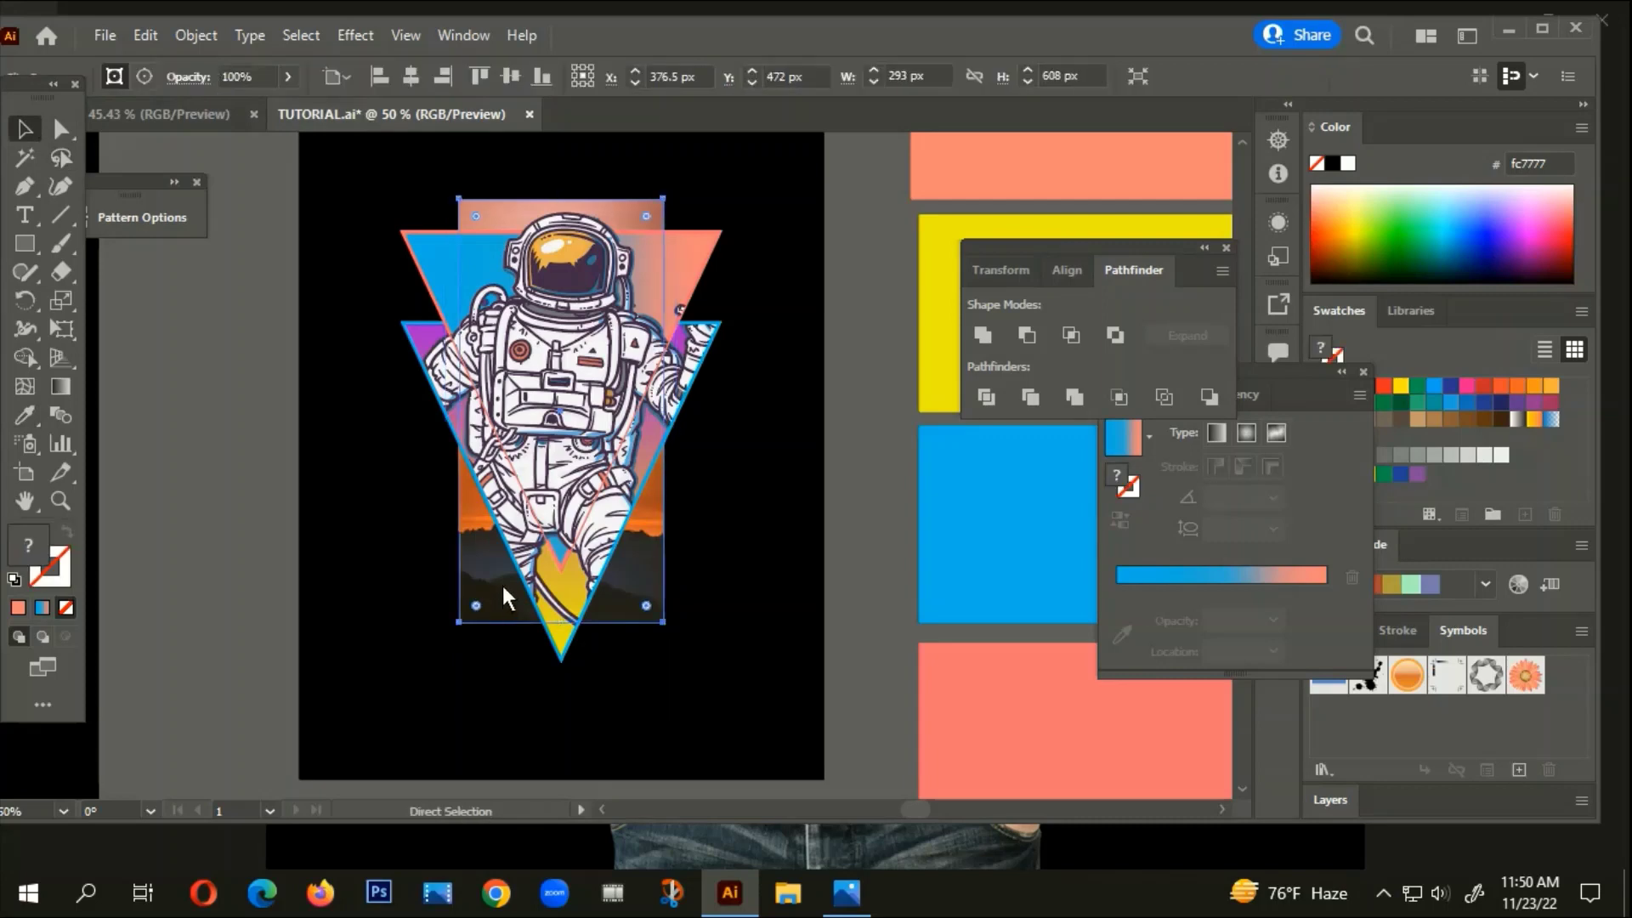
left_click(502, 583, "shift")
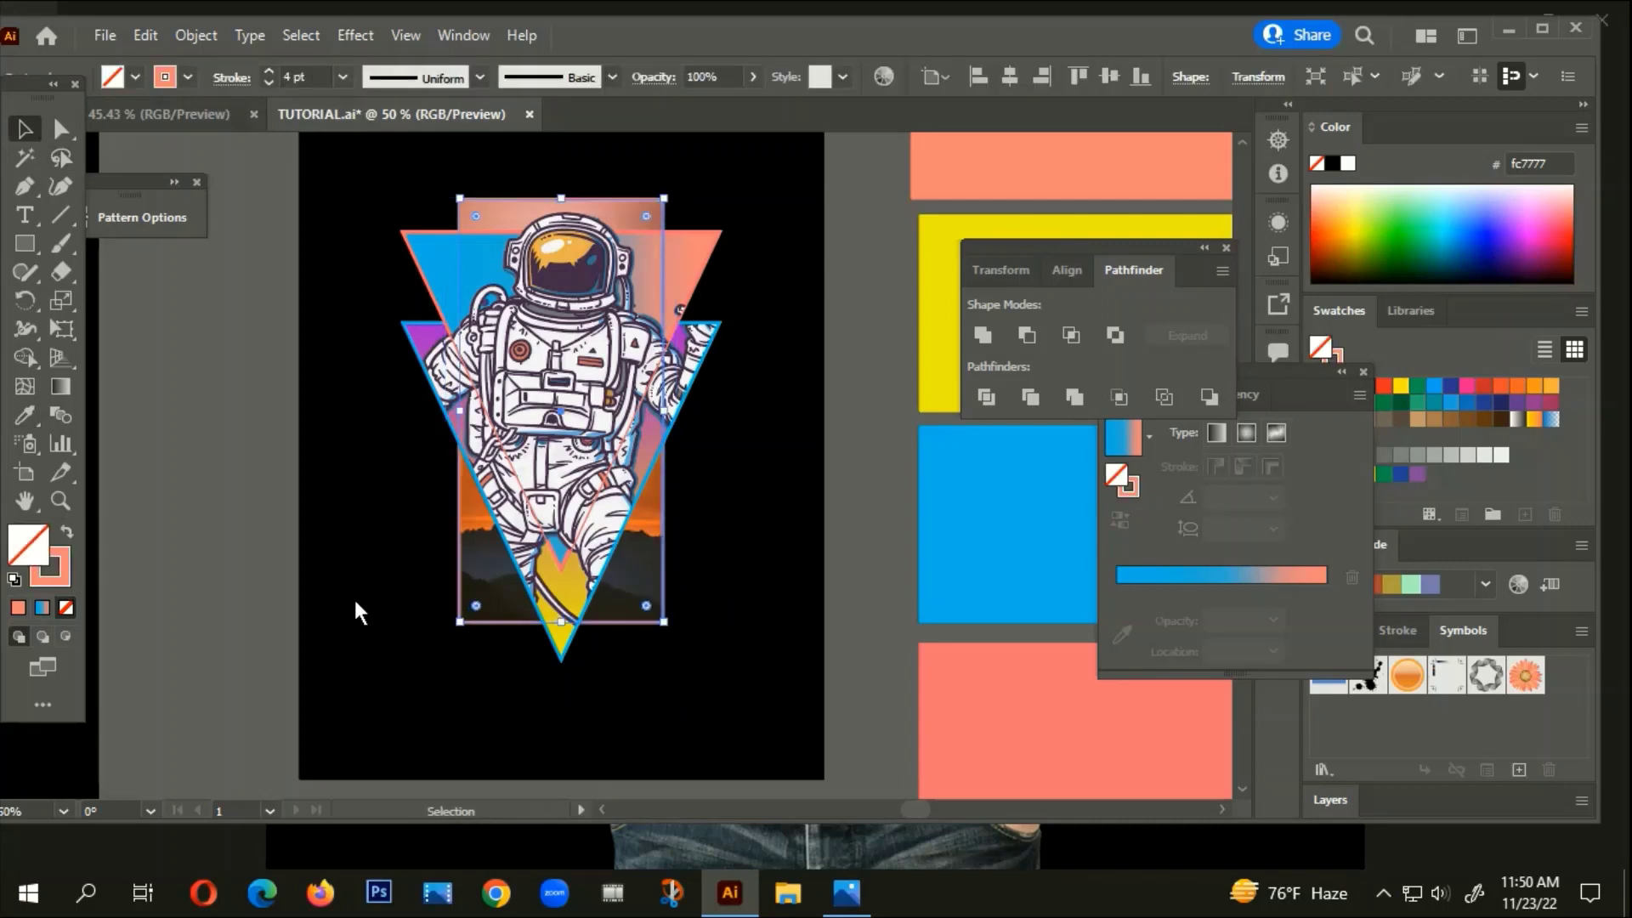
scroll(456, 617, "up", 4)
scroll(537, 621, "down", 4)
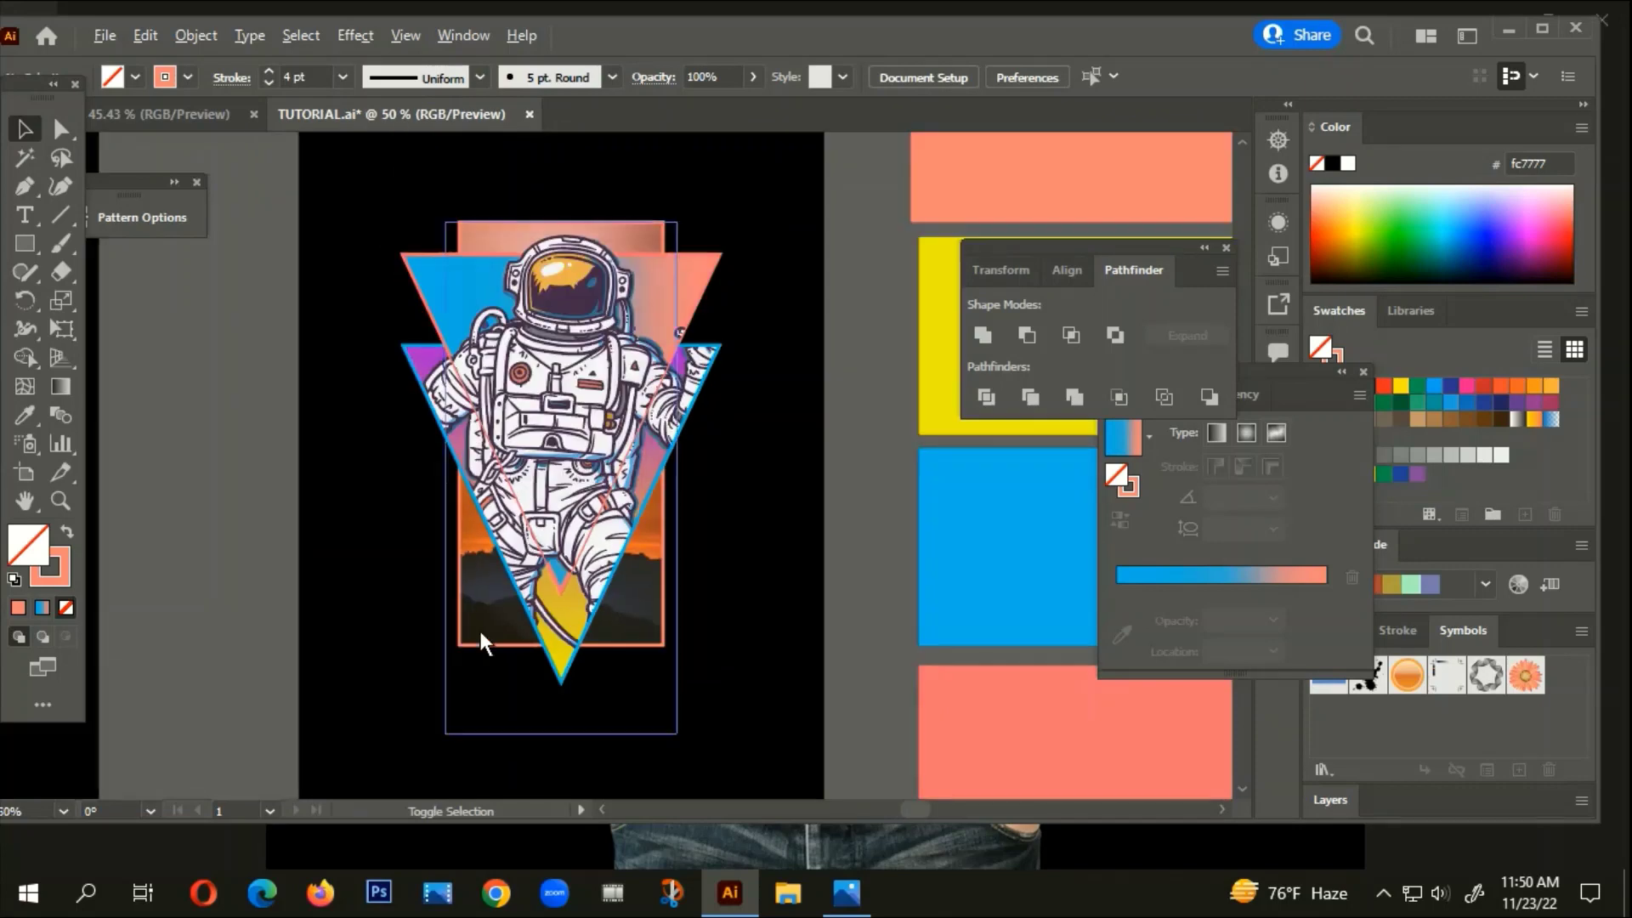
Review the astronaut composition with its salmon photo frame and the surroundings of the artboard
scroll(406, 595, "down", 1)
scroll(497, 573, "left", 2)
scroll(500, 554, "down", 5)
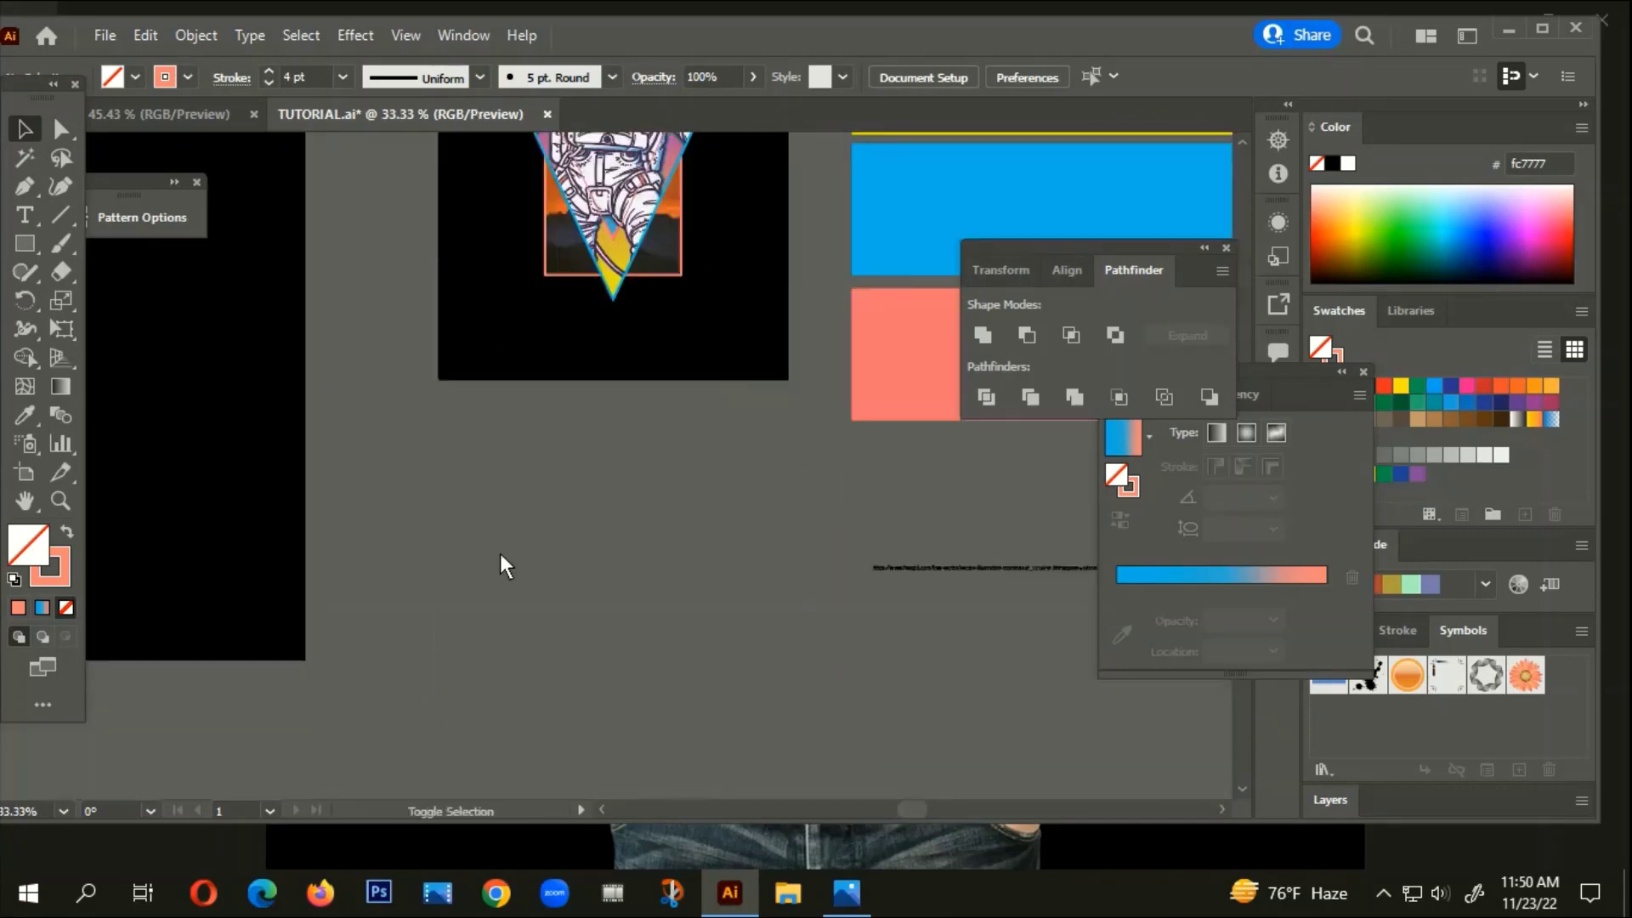
scroll(639, 175, "down", 1)
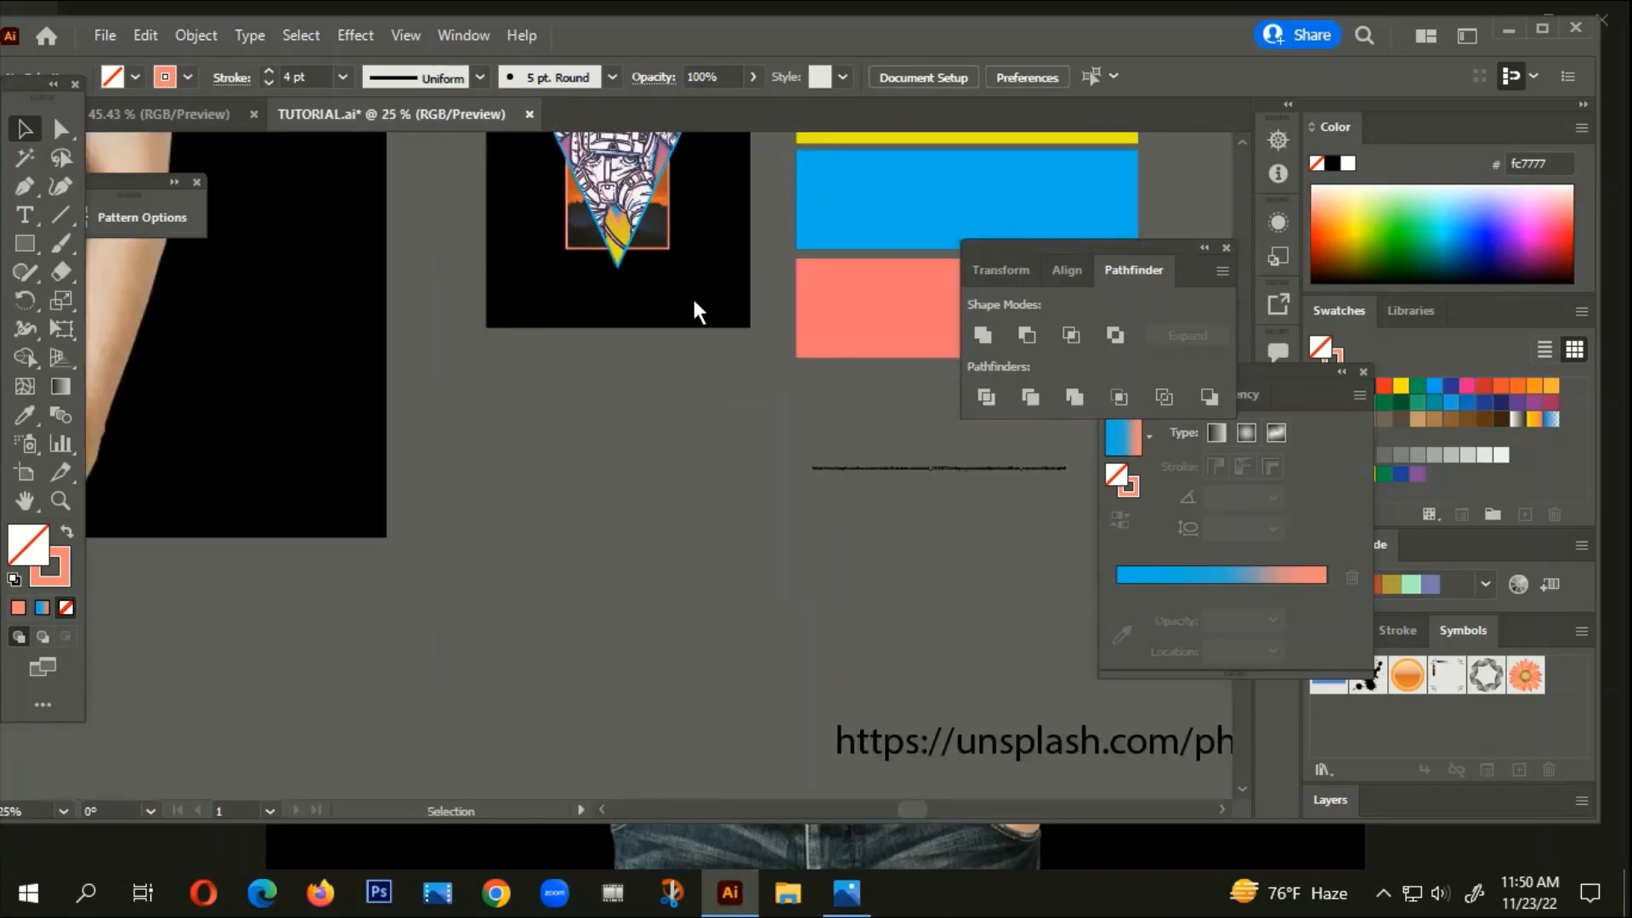
left_click_drag(691, 295, 536, 607)
scroll(475, 500, "up", 3)
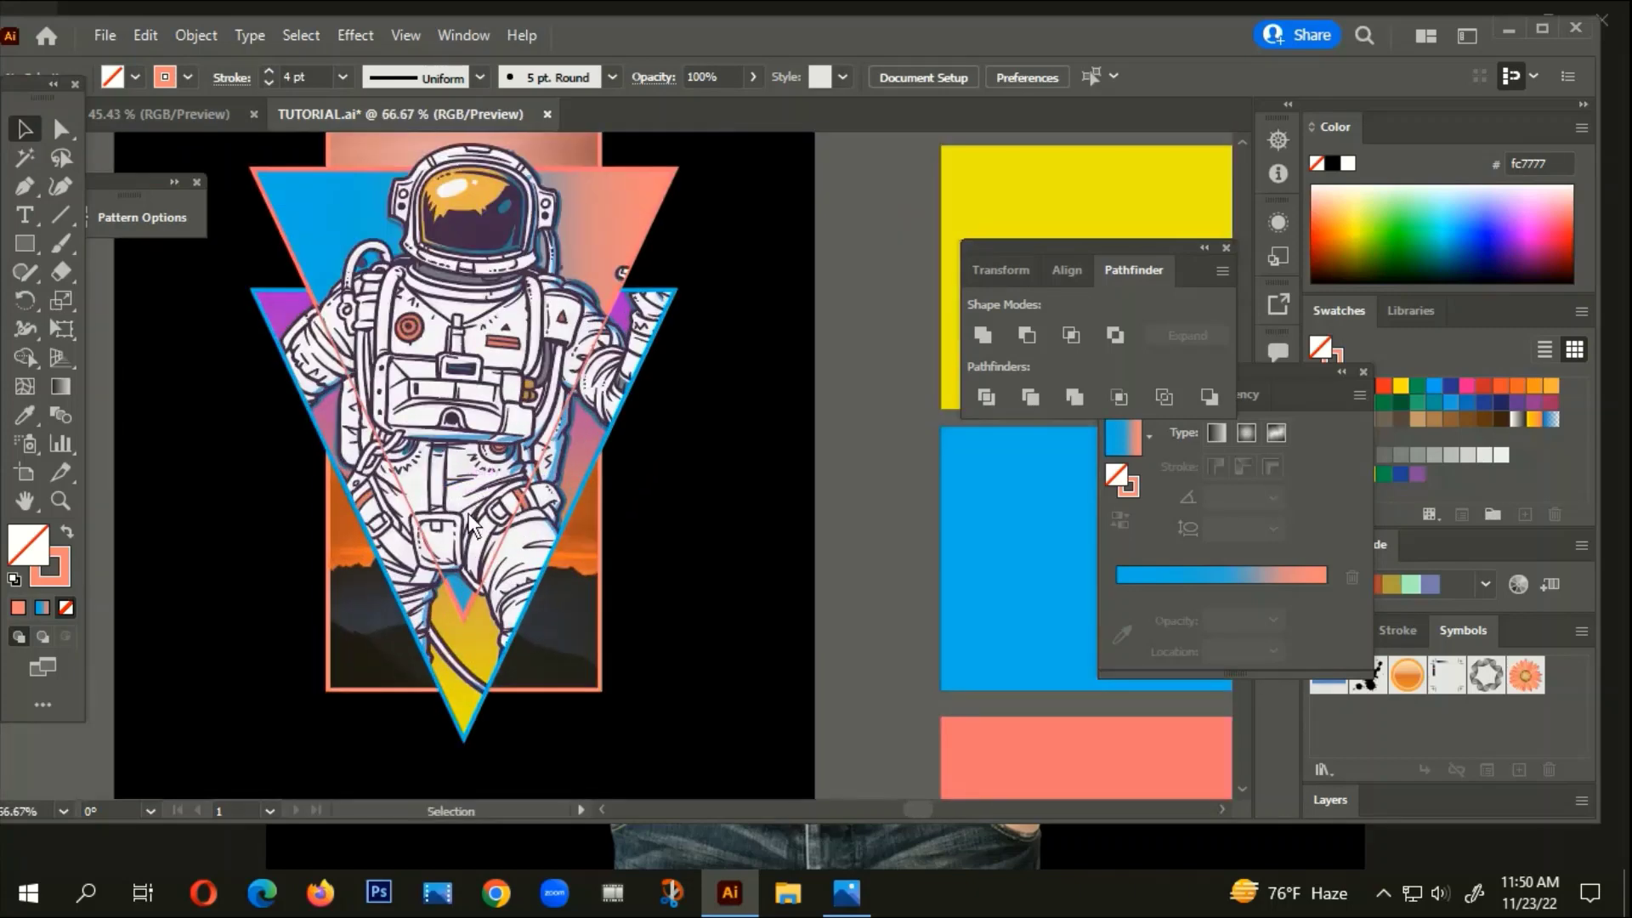
scroll(473, 557, "down", 2)
scroll(630, 666, "down", 1)
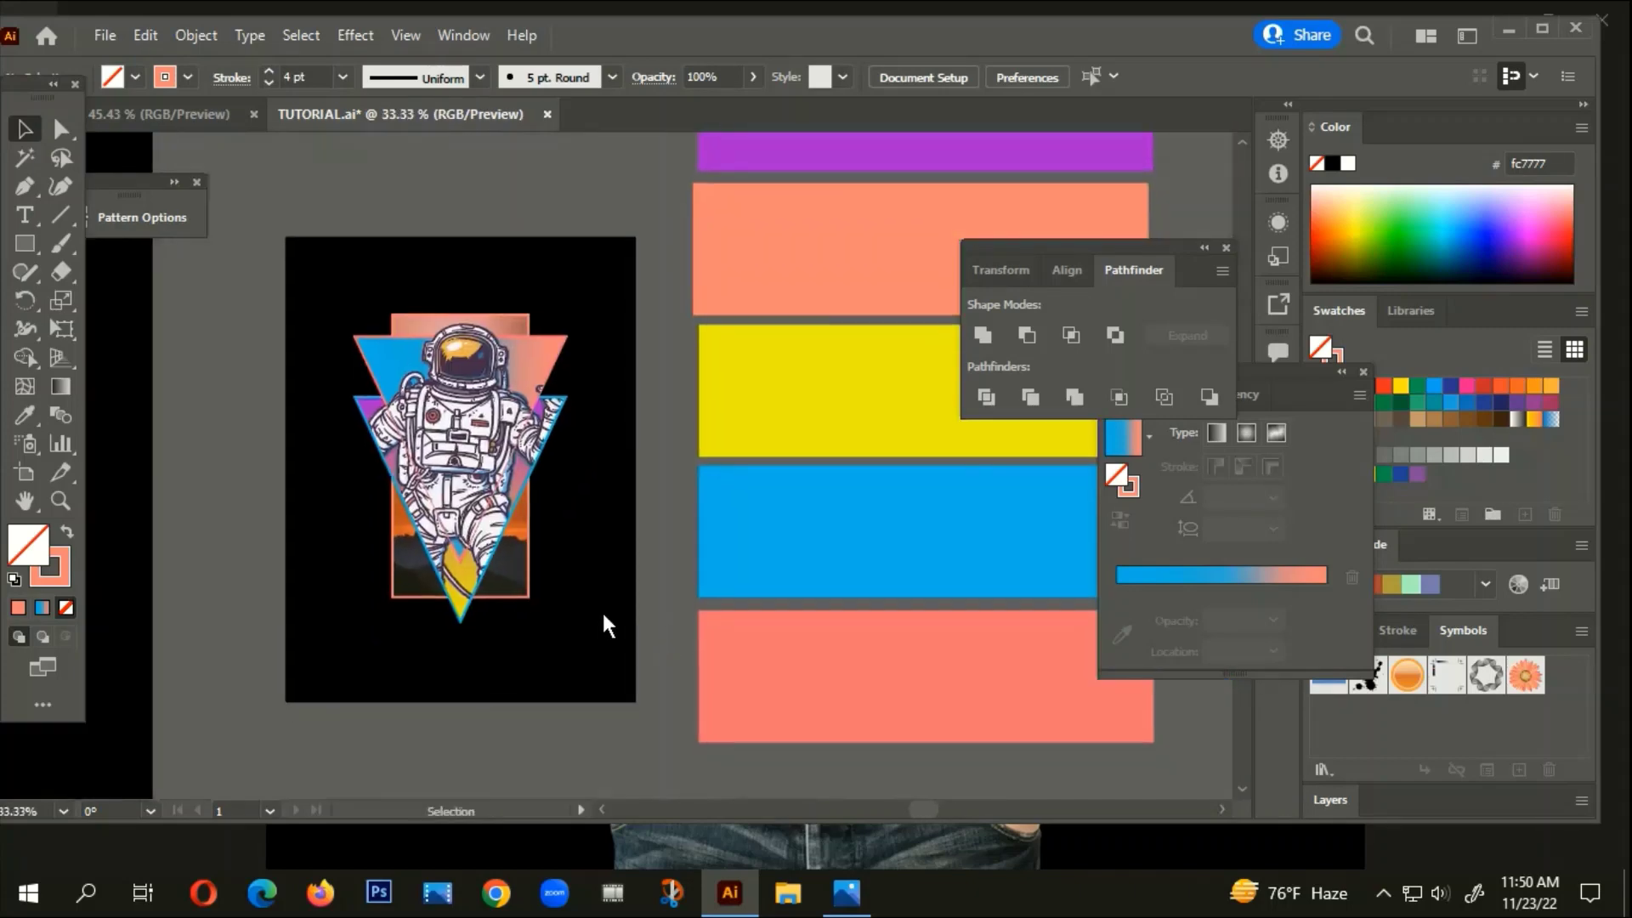
Place a copy of the SPACED OUT text across the astronaut's legs and bring it to the front
scroll(549, 482, "down", 2)
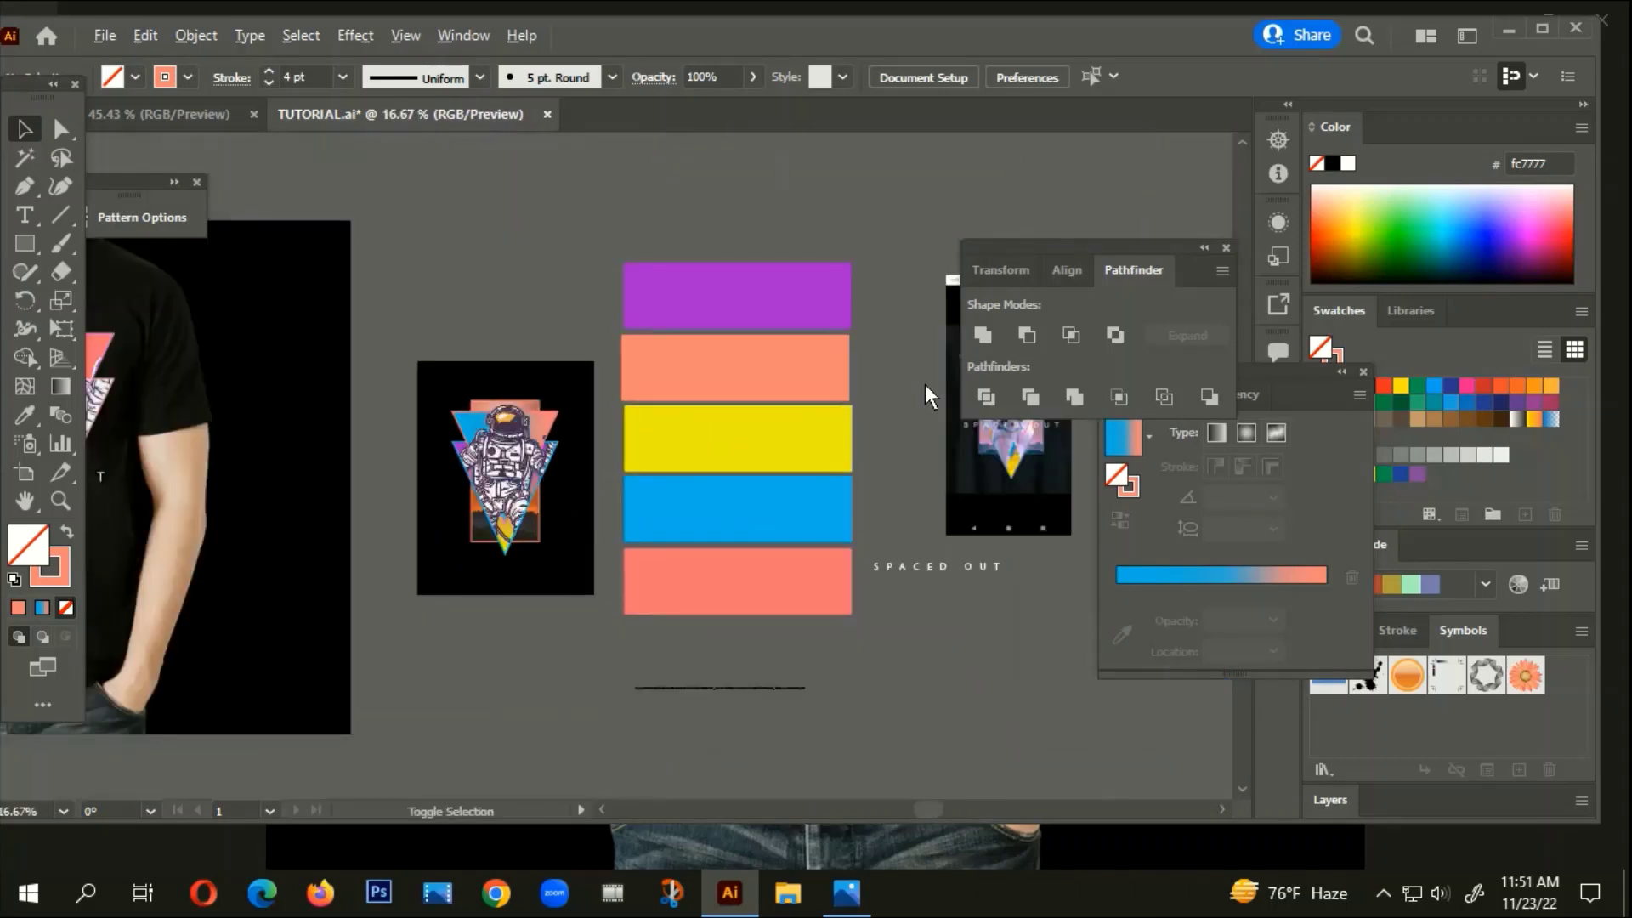
left_click(960, 578)
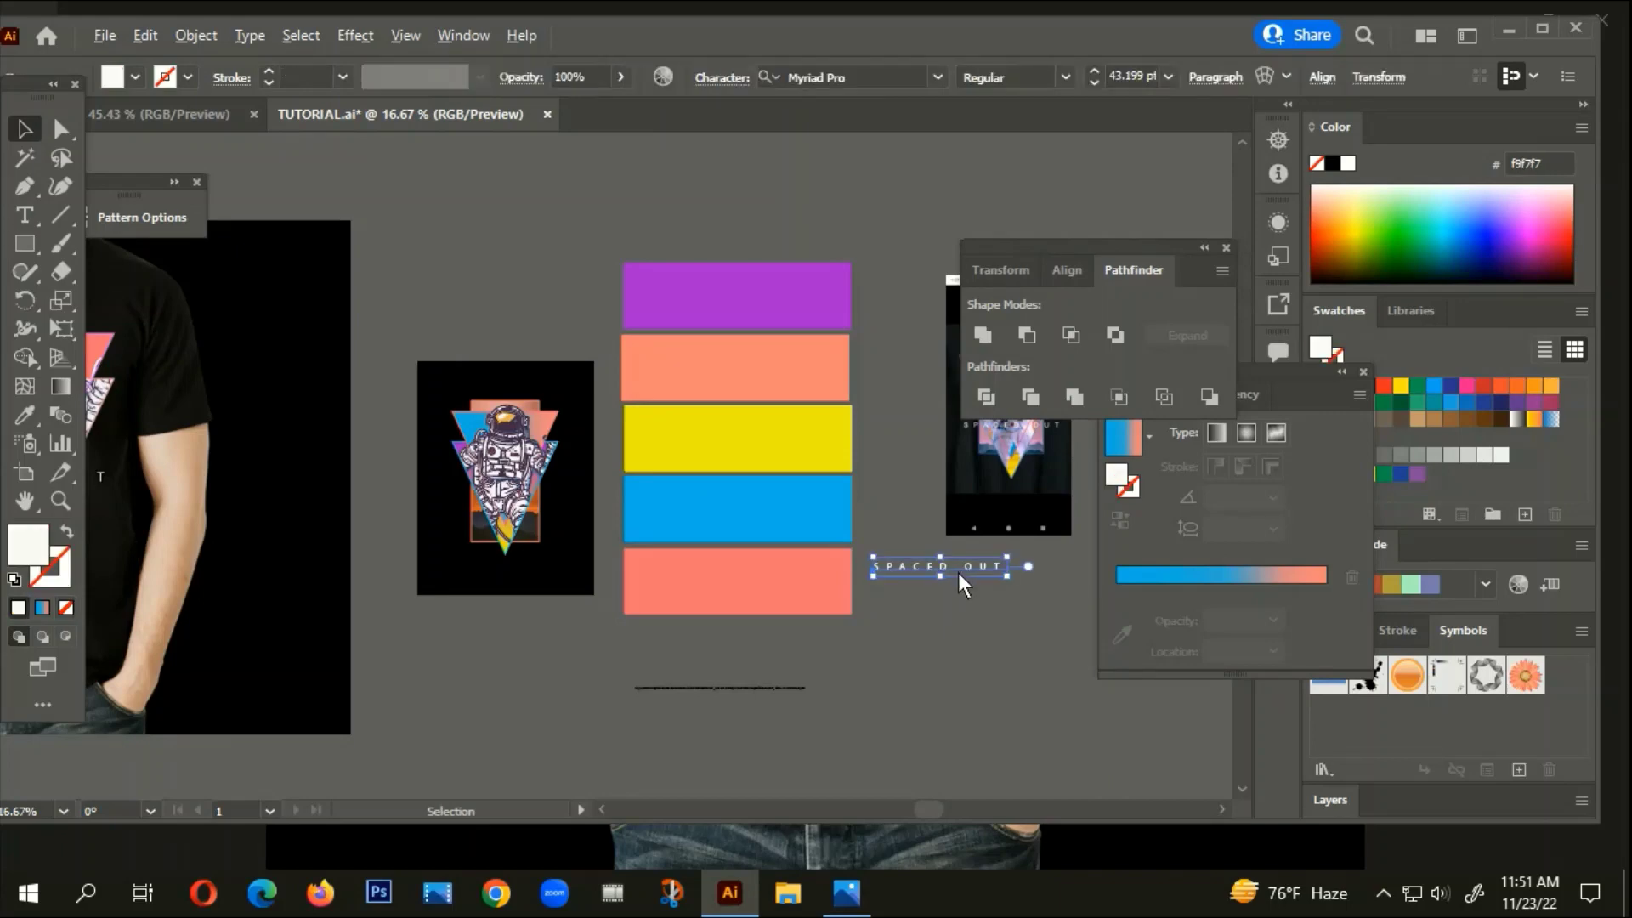
left_click_drag(959, 578, 534, 527)
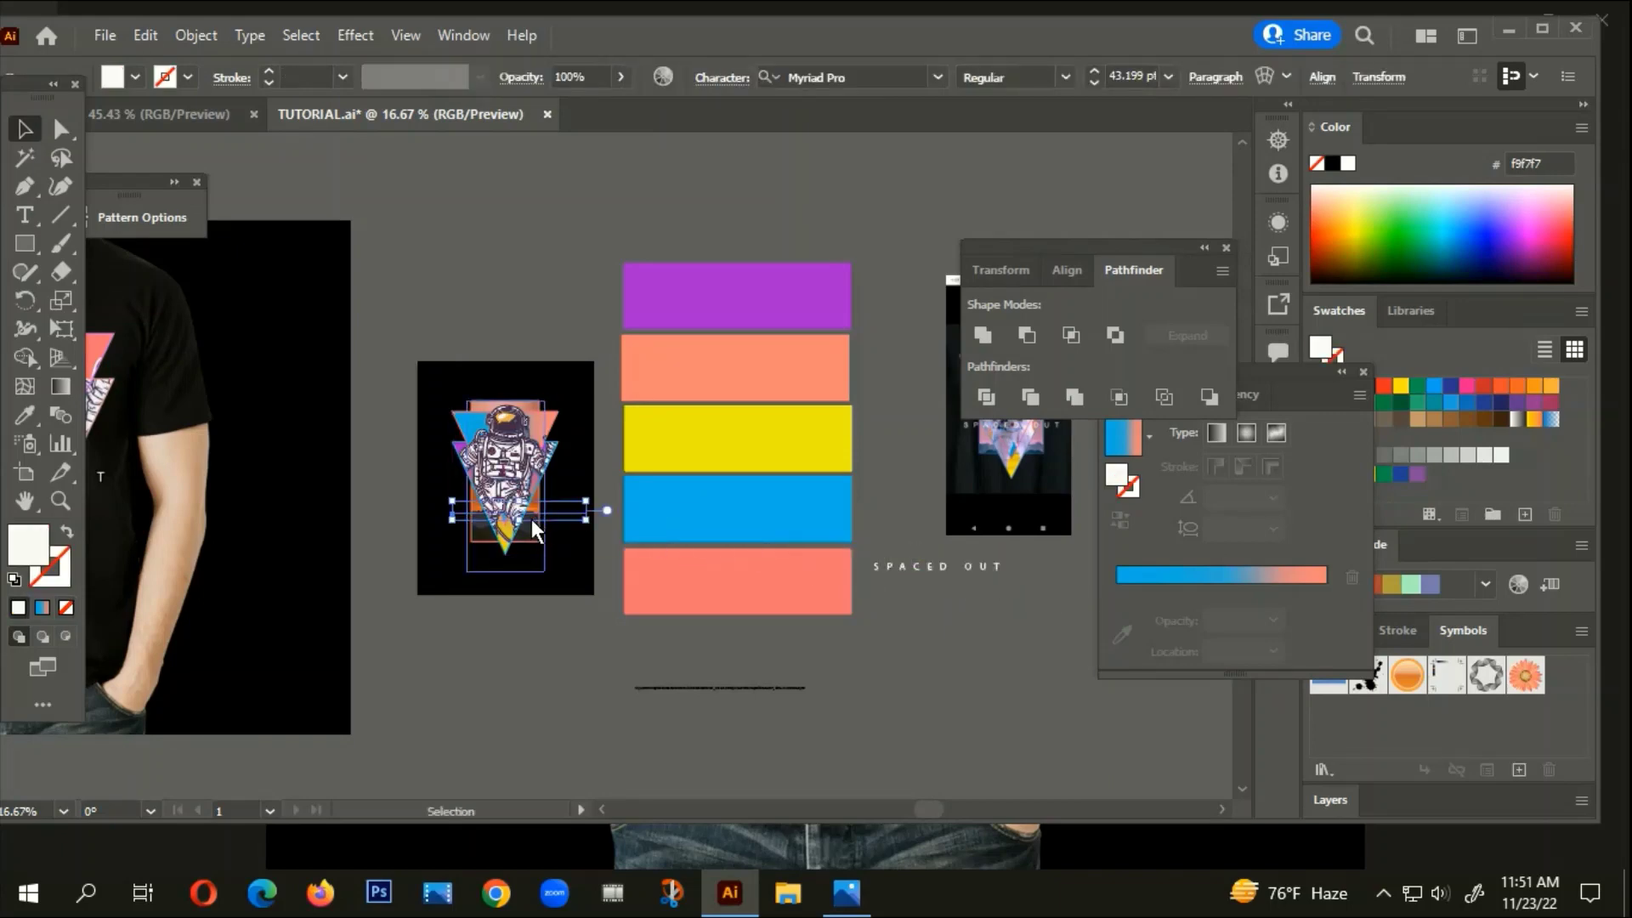
scroll(532, 519, "up", 2)
right_click(577, 497)
mouse_move(651, 747)
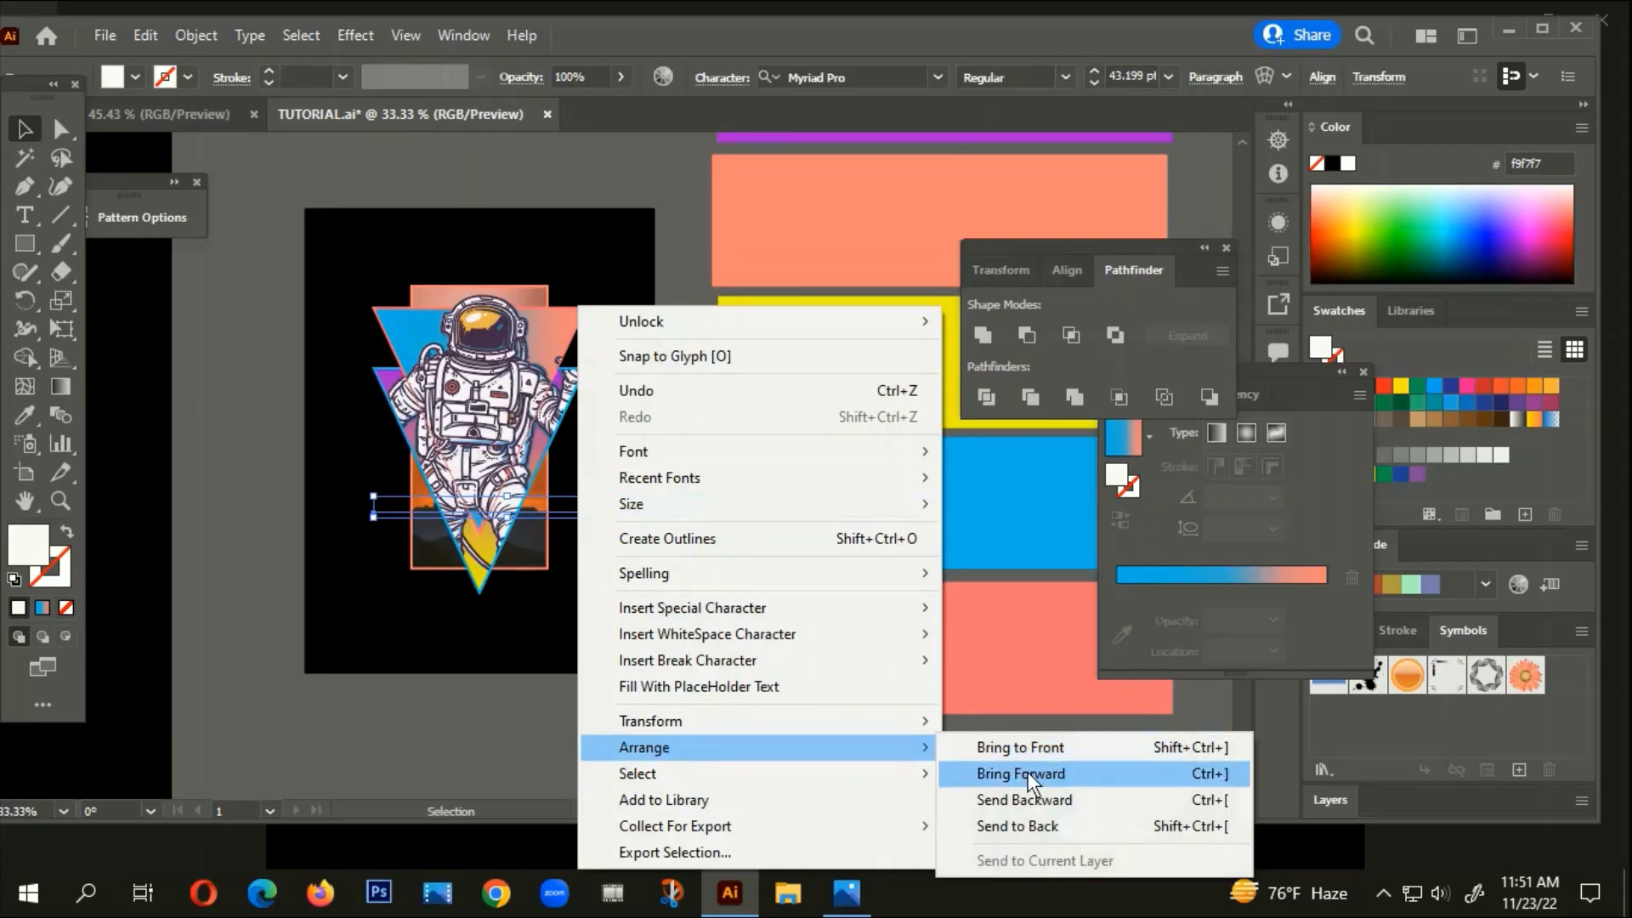
left_click(1035, 746)
scroll(879, 769, "left", 5)
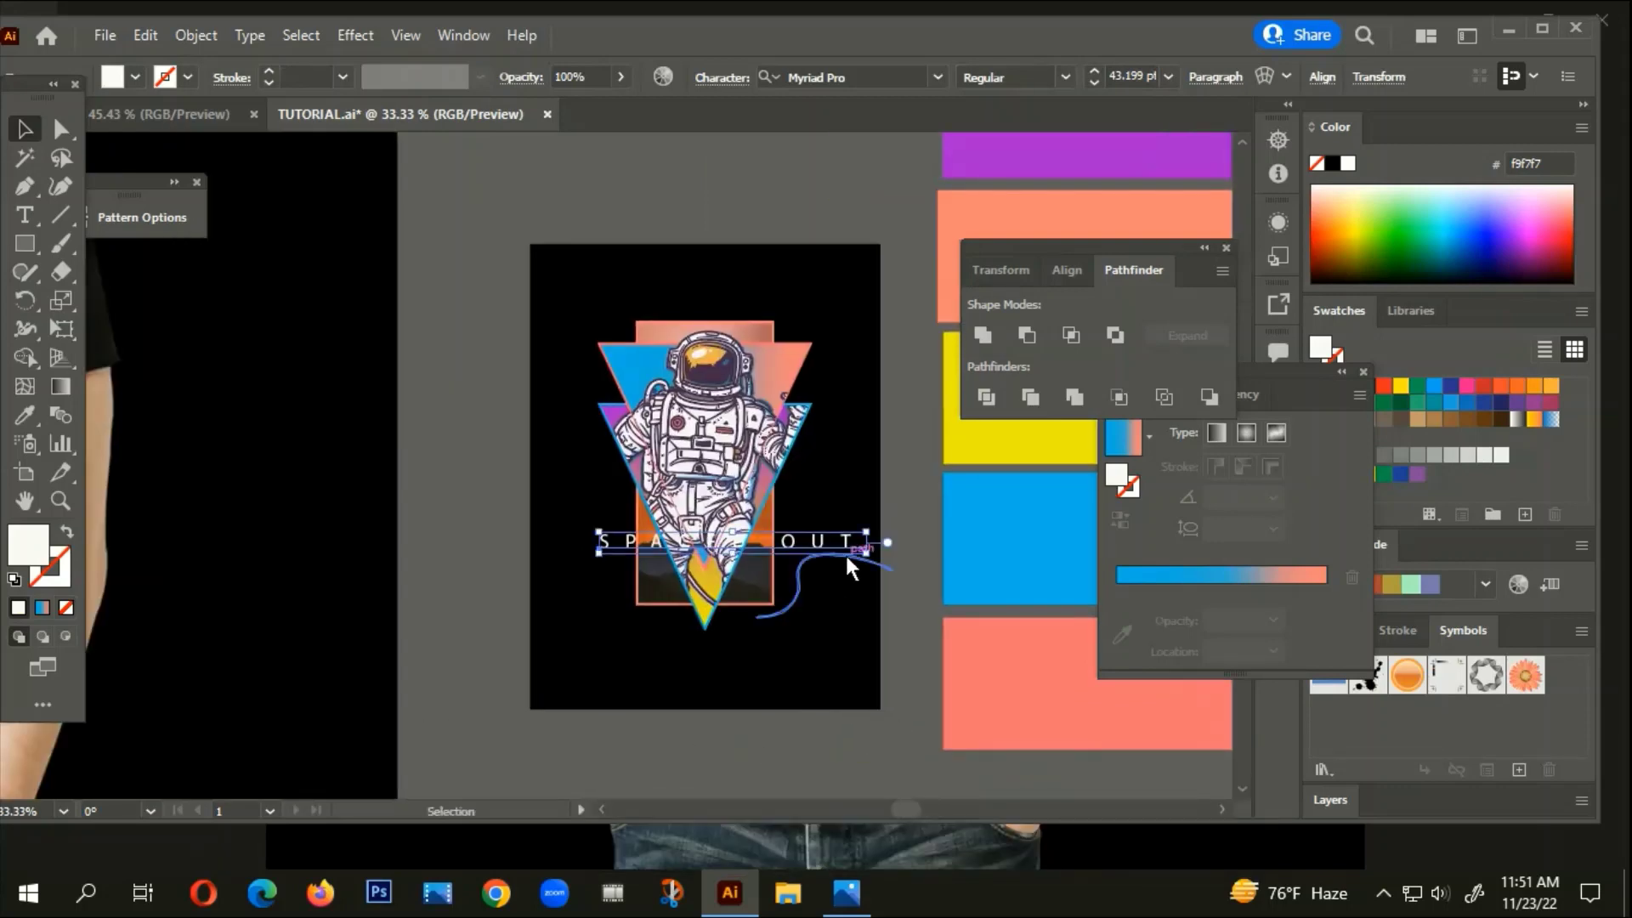
Move the SPACED OUT text copy off the design to just below the artboard and check its character settings
left_click_drag(818, 540, 667, 716)
left_click_drag(830, 752, 768, 612)
left_click_drag(585, 584, 578, 602)
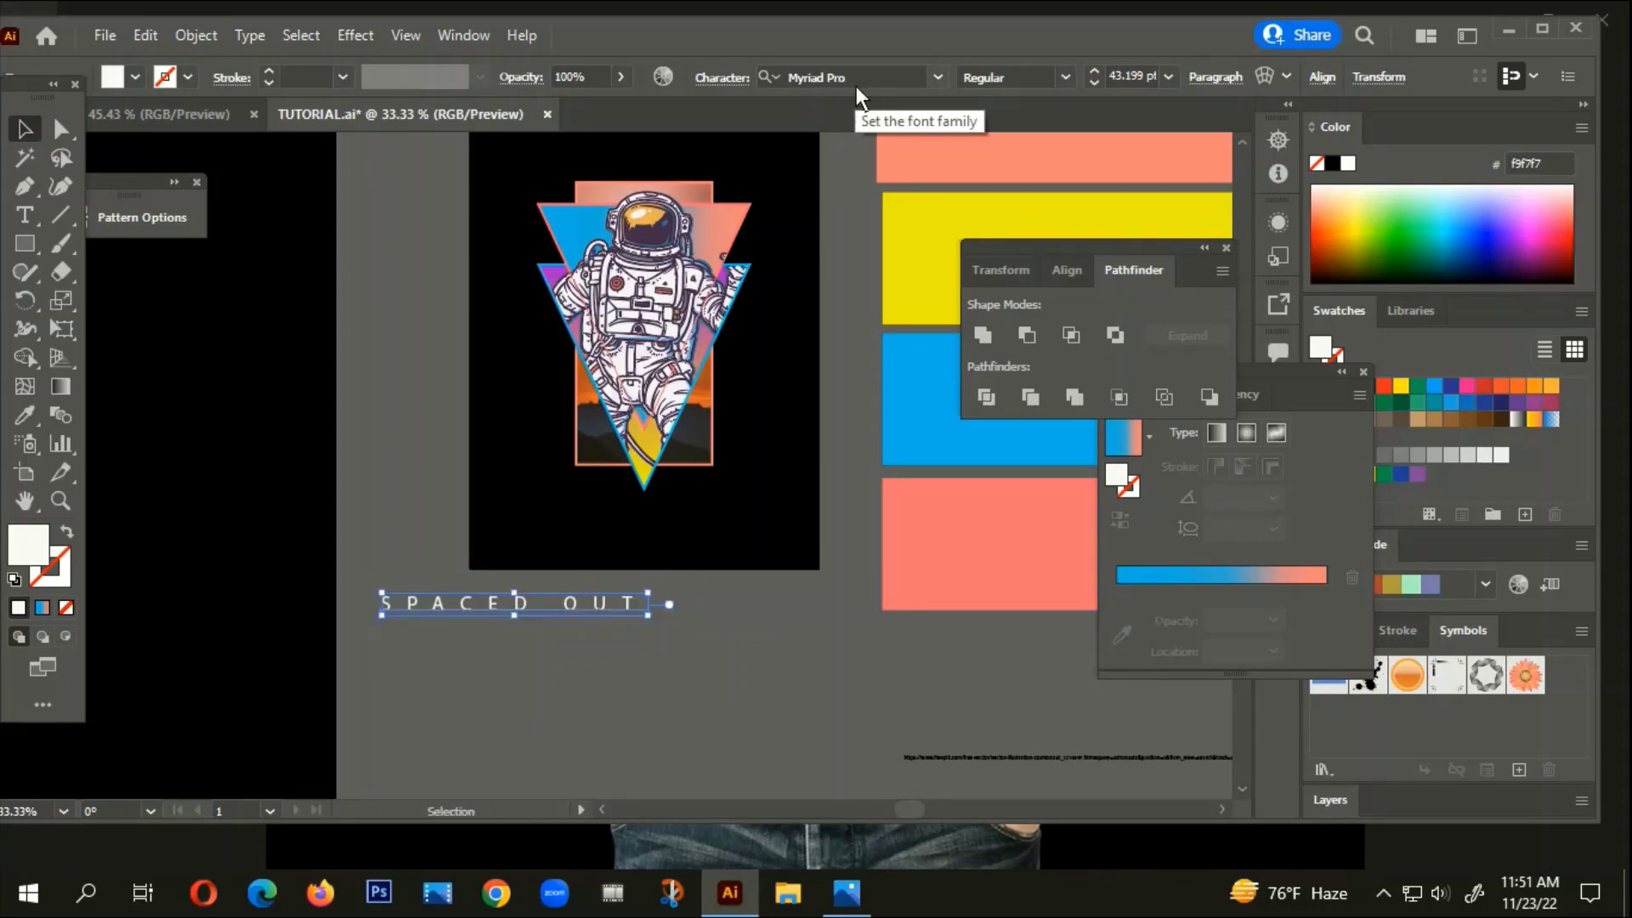
left_click(726, 76)
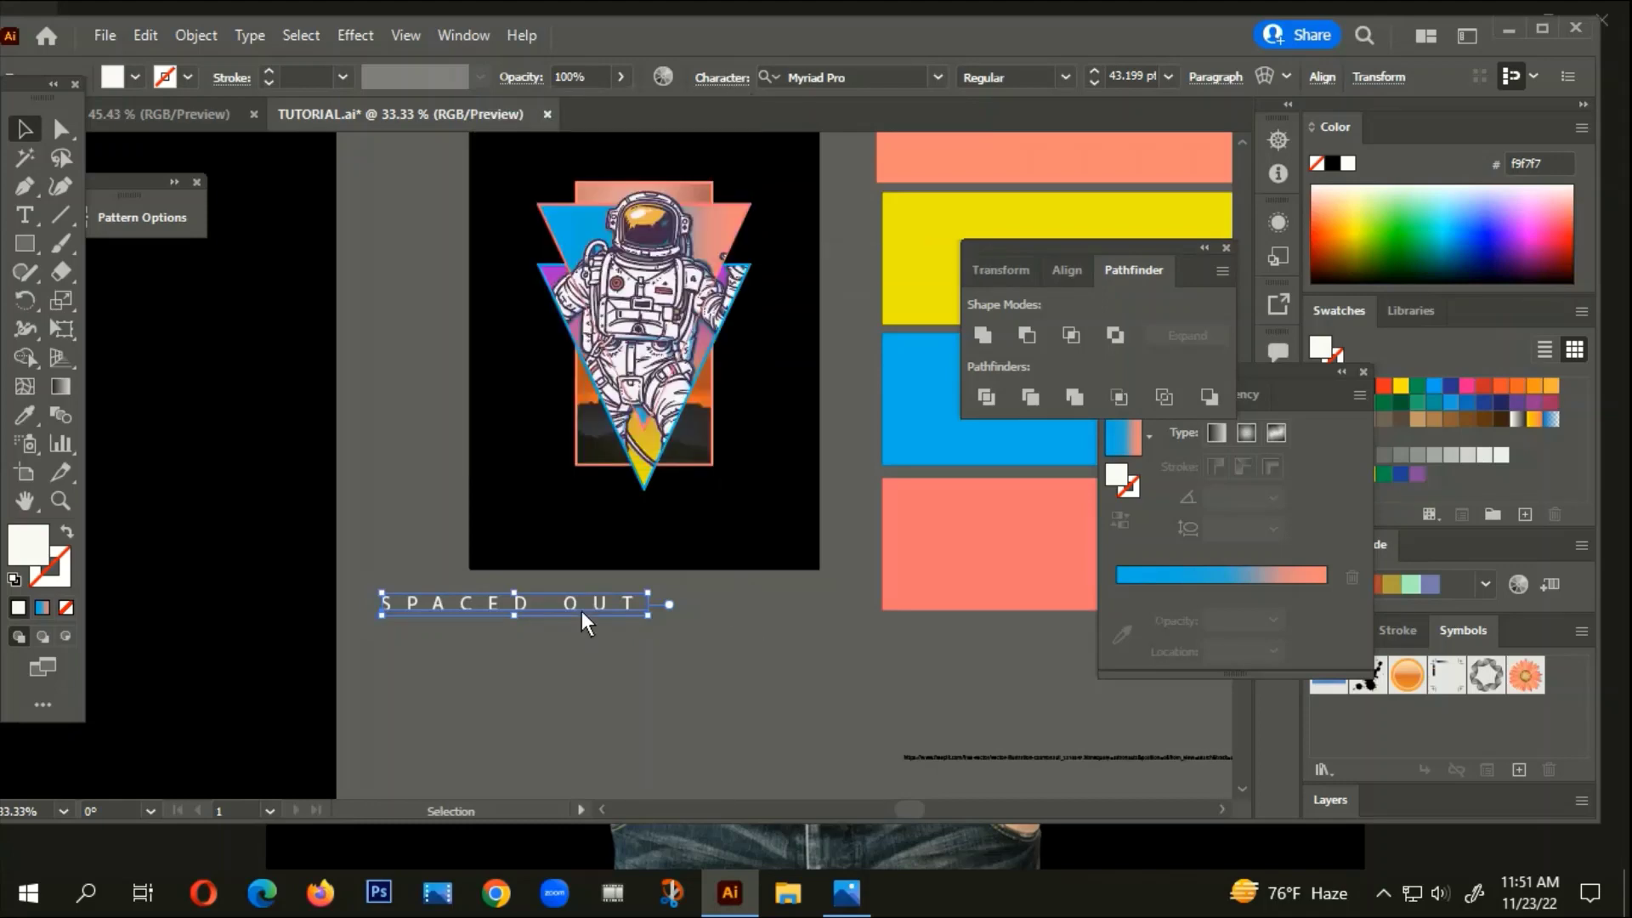
Duplicate the SPACED OUT text onto the astronaut's legs and convert the duplicate to outlines
left_click_drag(581, 610, 697, 391)
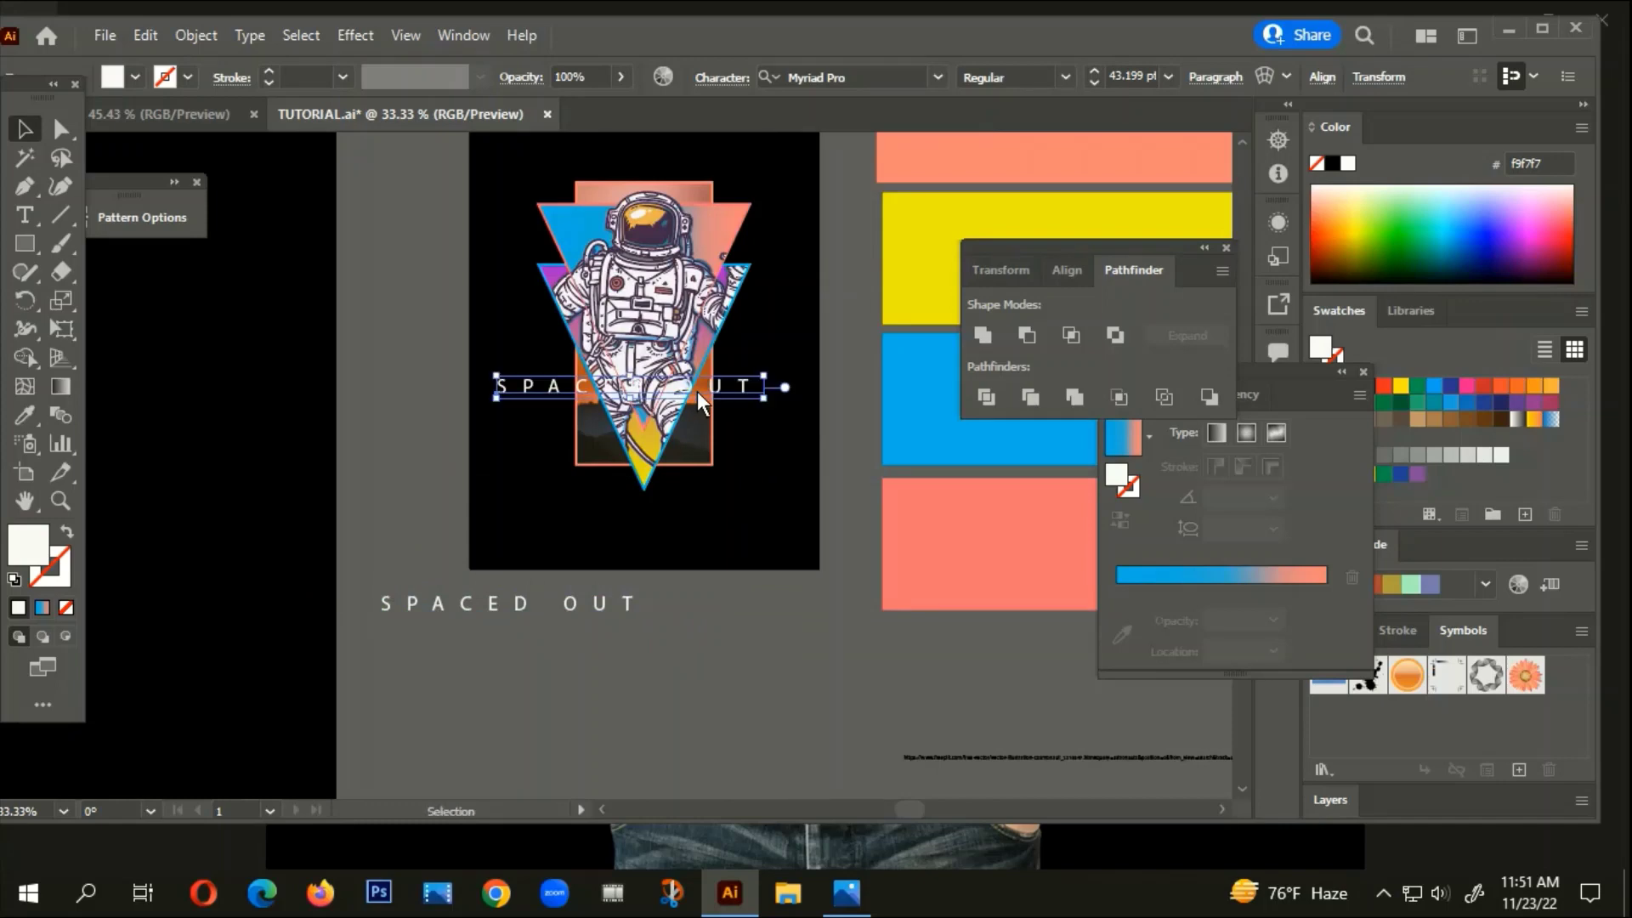
right_click(697, 391)
left_click(797, 535)
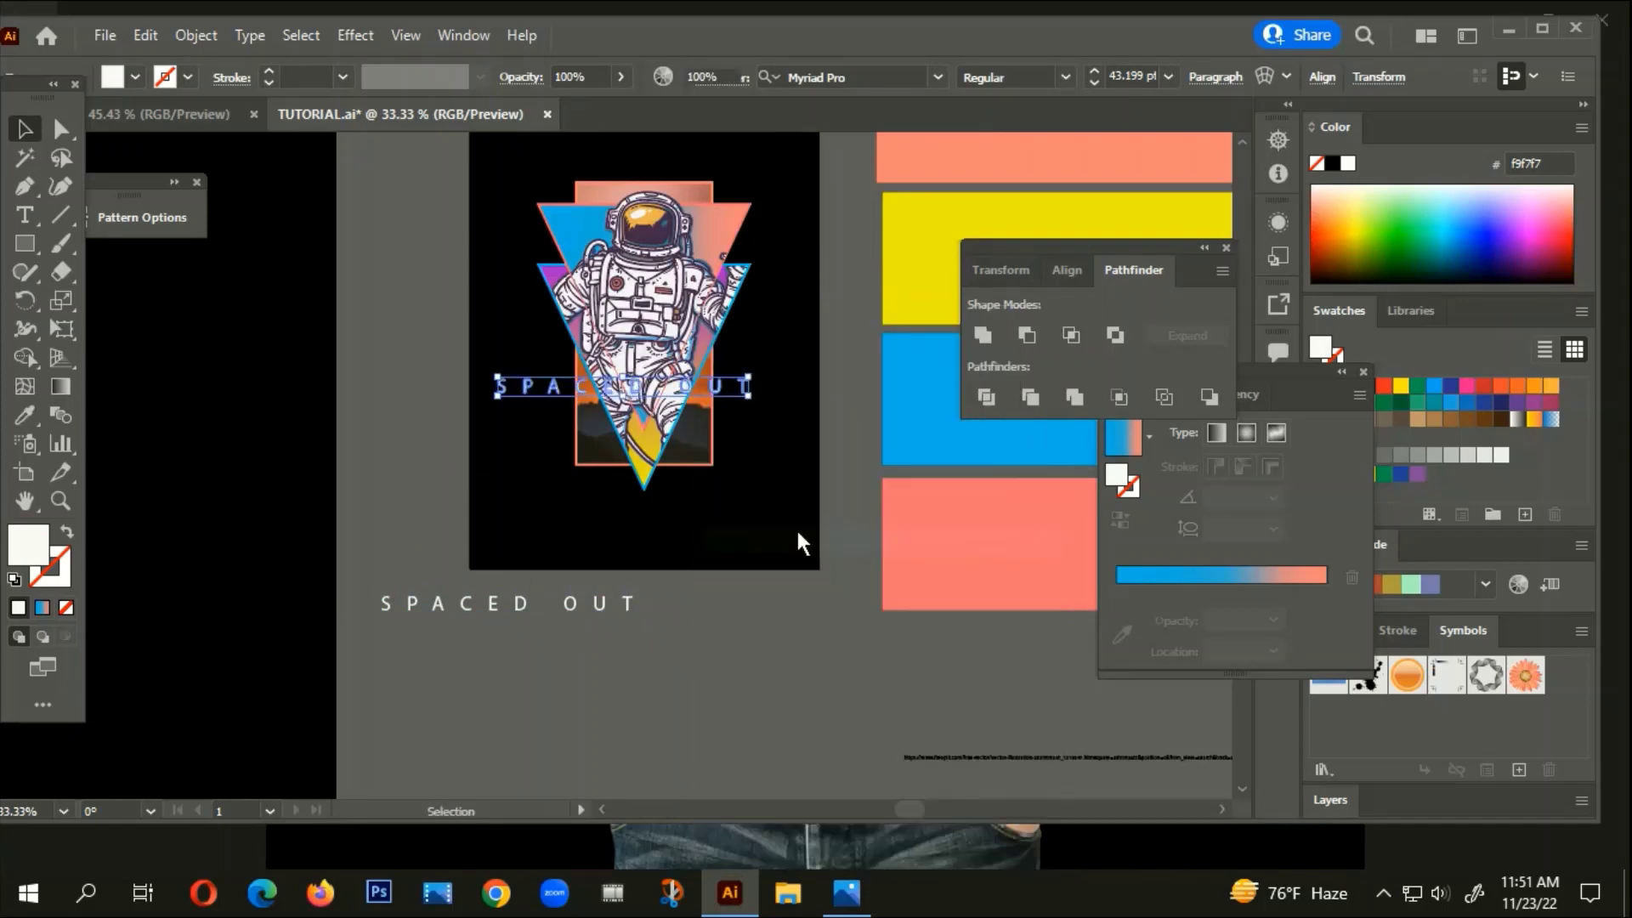
scroll(548, 383, "up", 3)
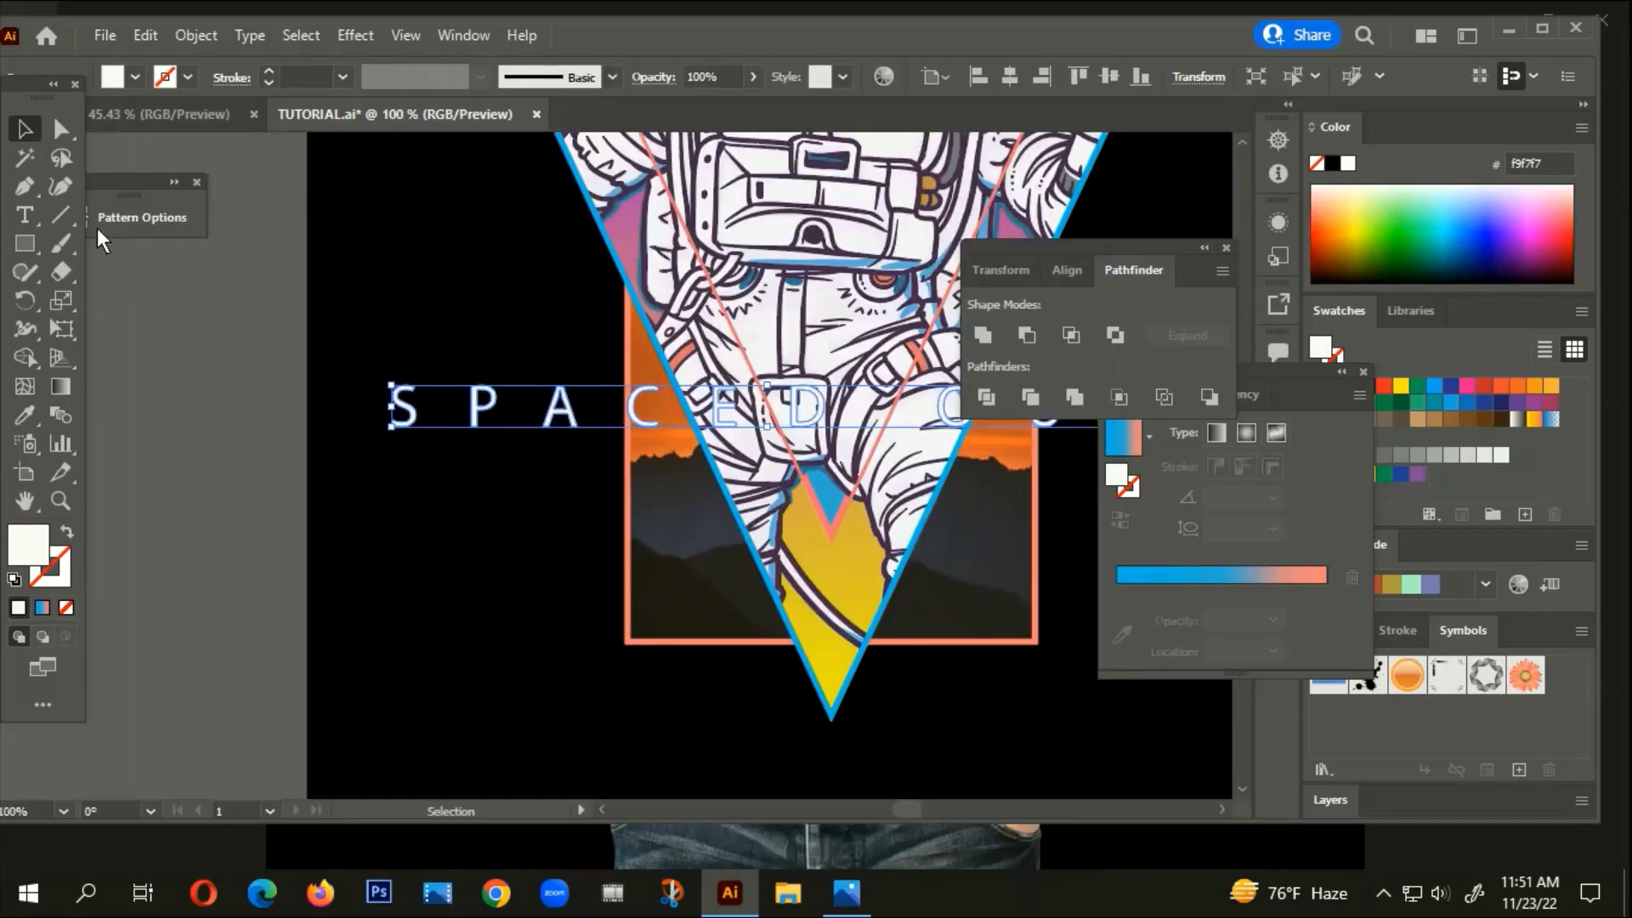
left_click(201, 36)
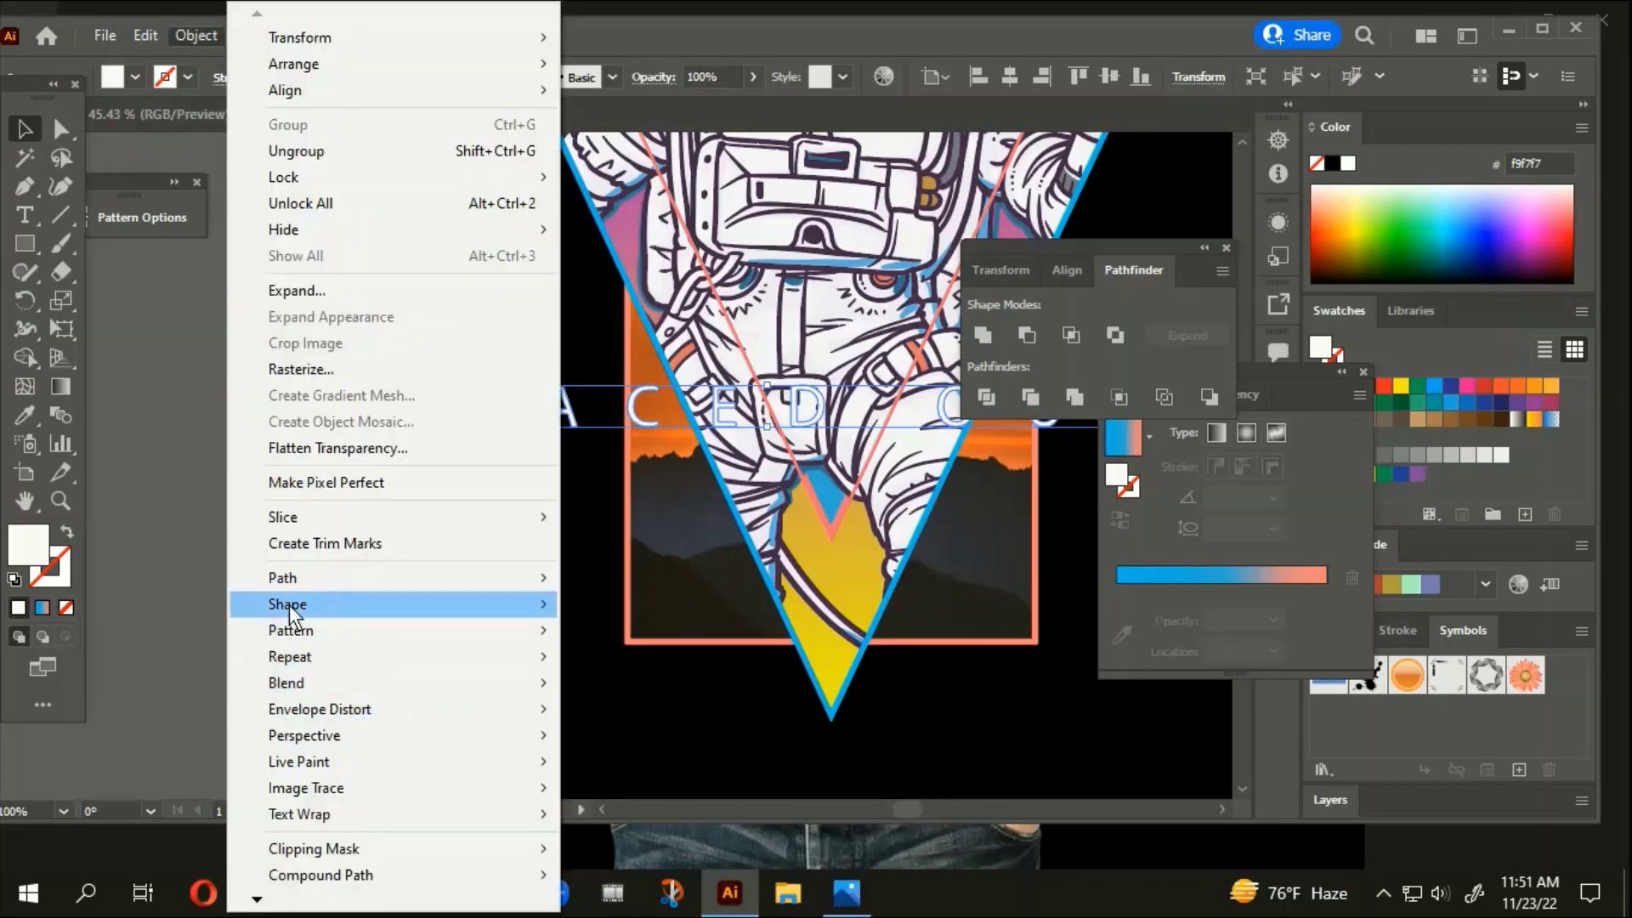
mouse_move(274, 571)
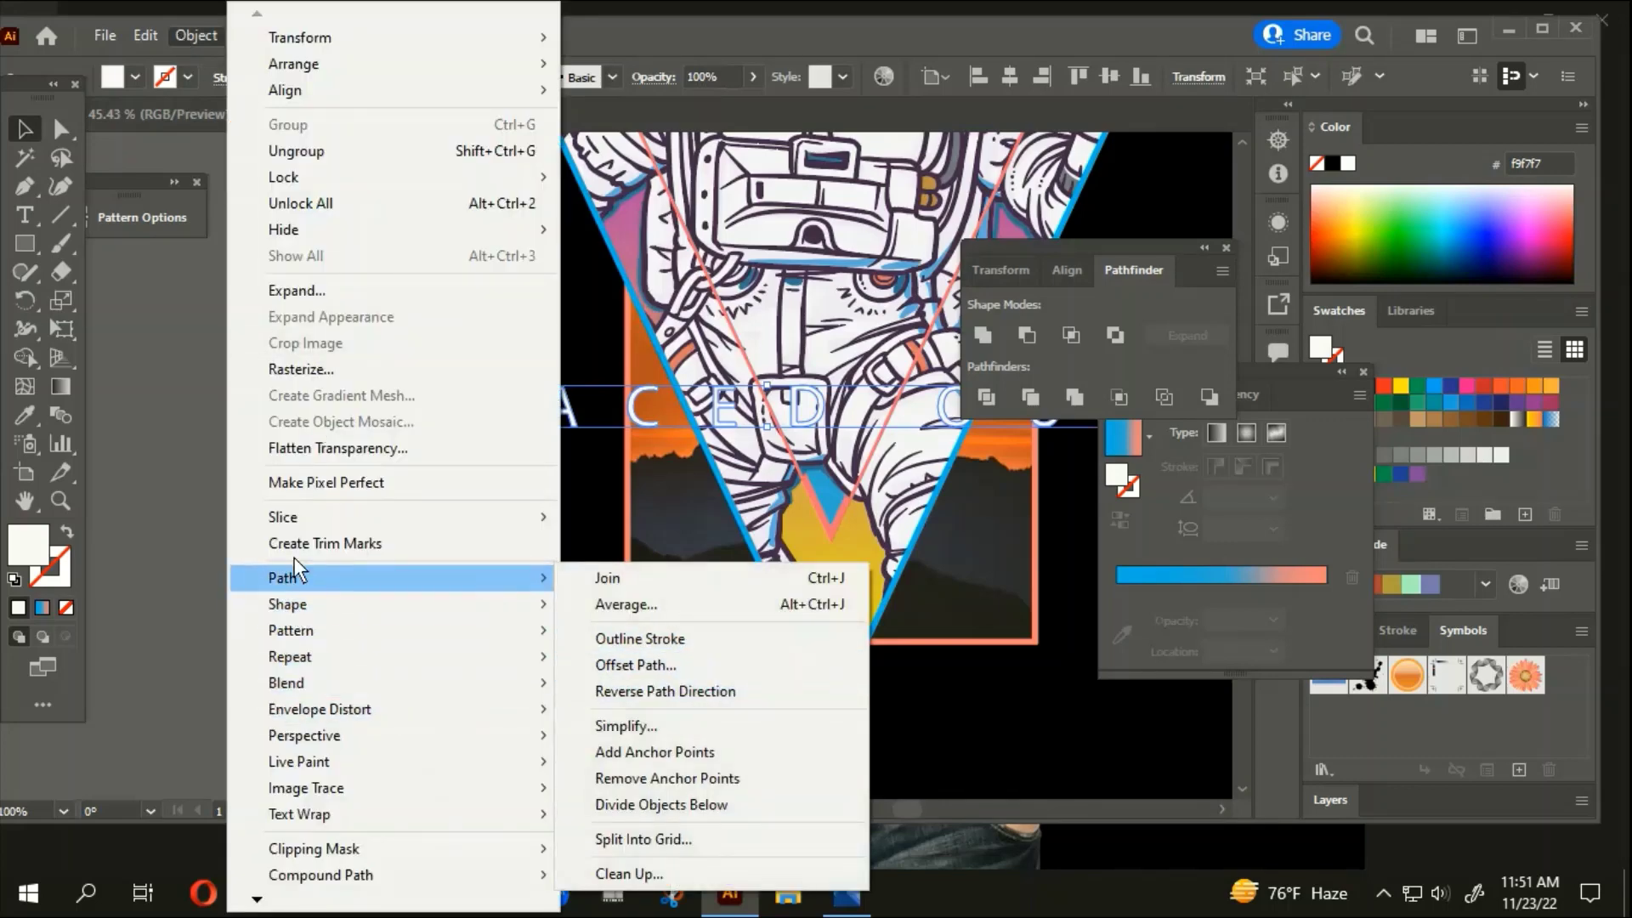
left_click(170, 485)
Centre the outlined SPACED OUT text horizontally on the artboard
left_click(482, 397)
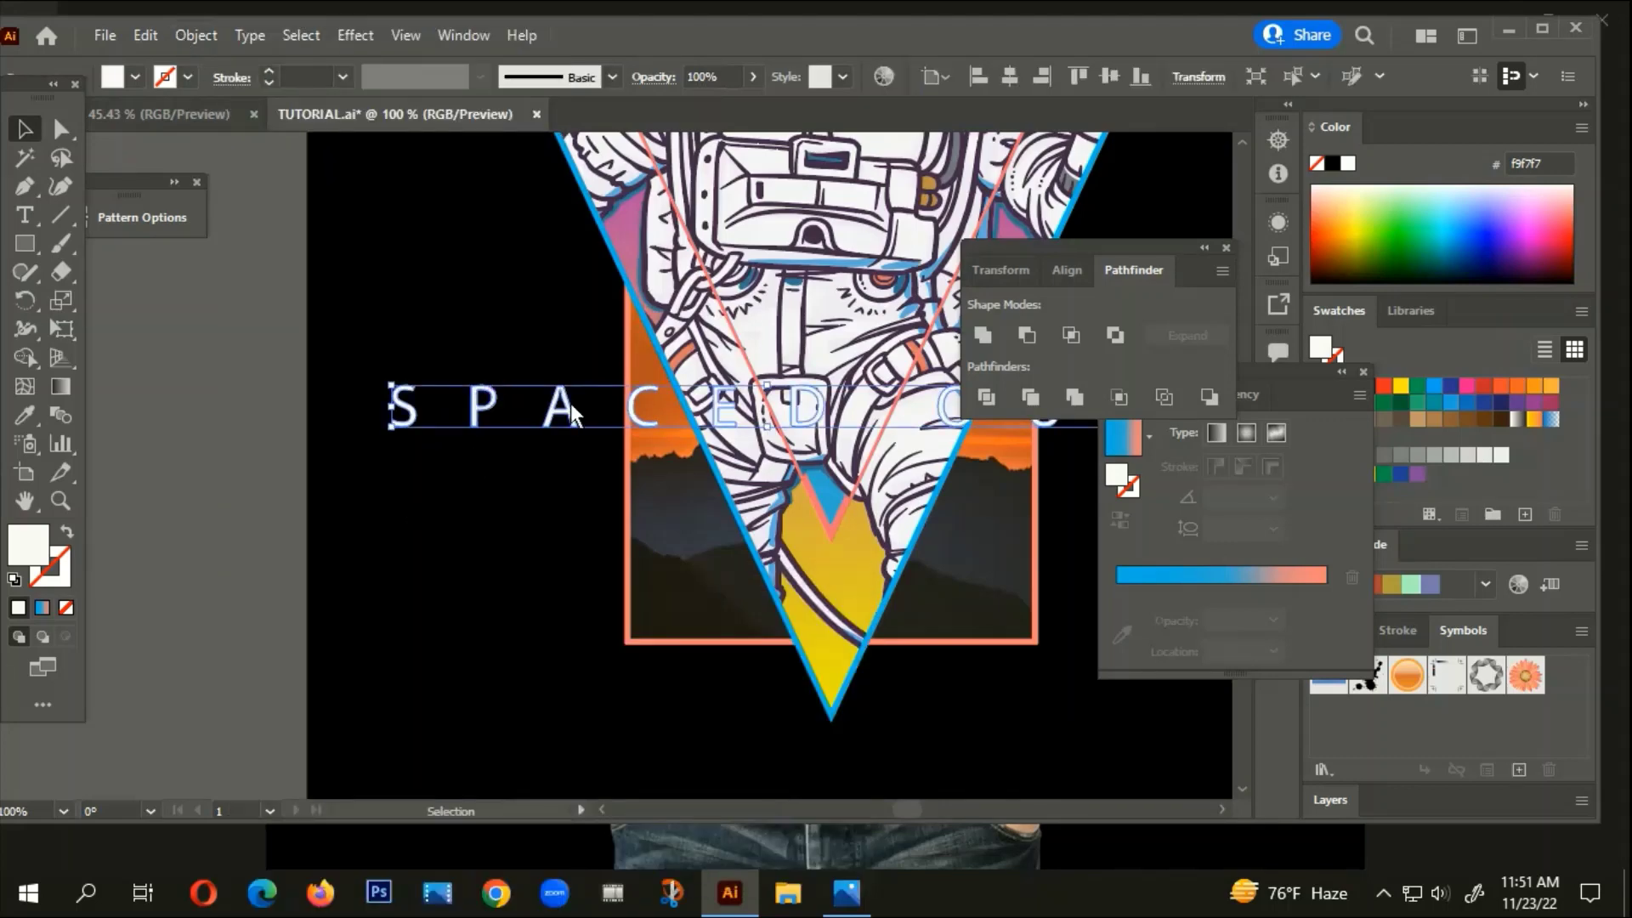
left_click(1010, 73)
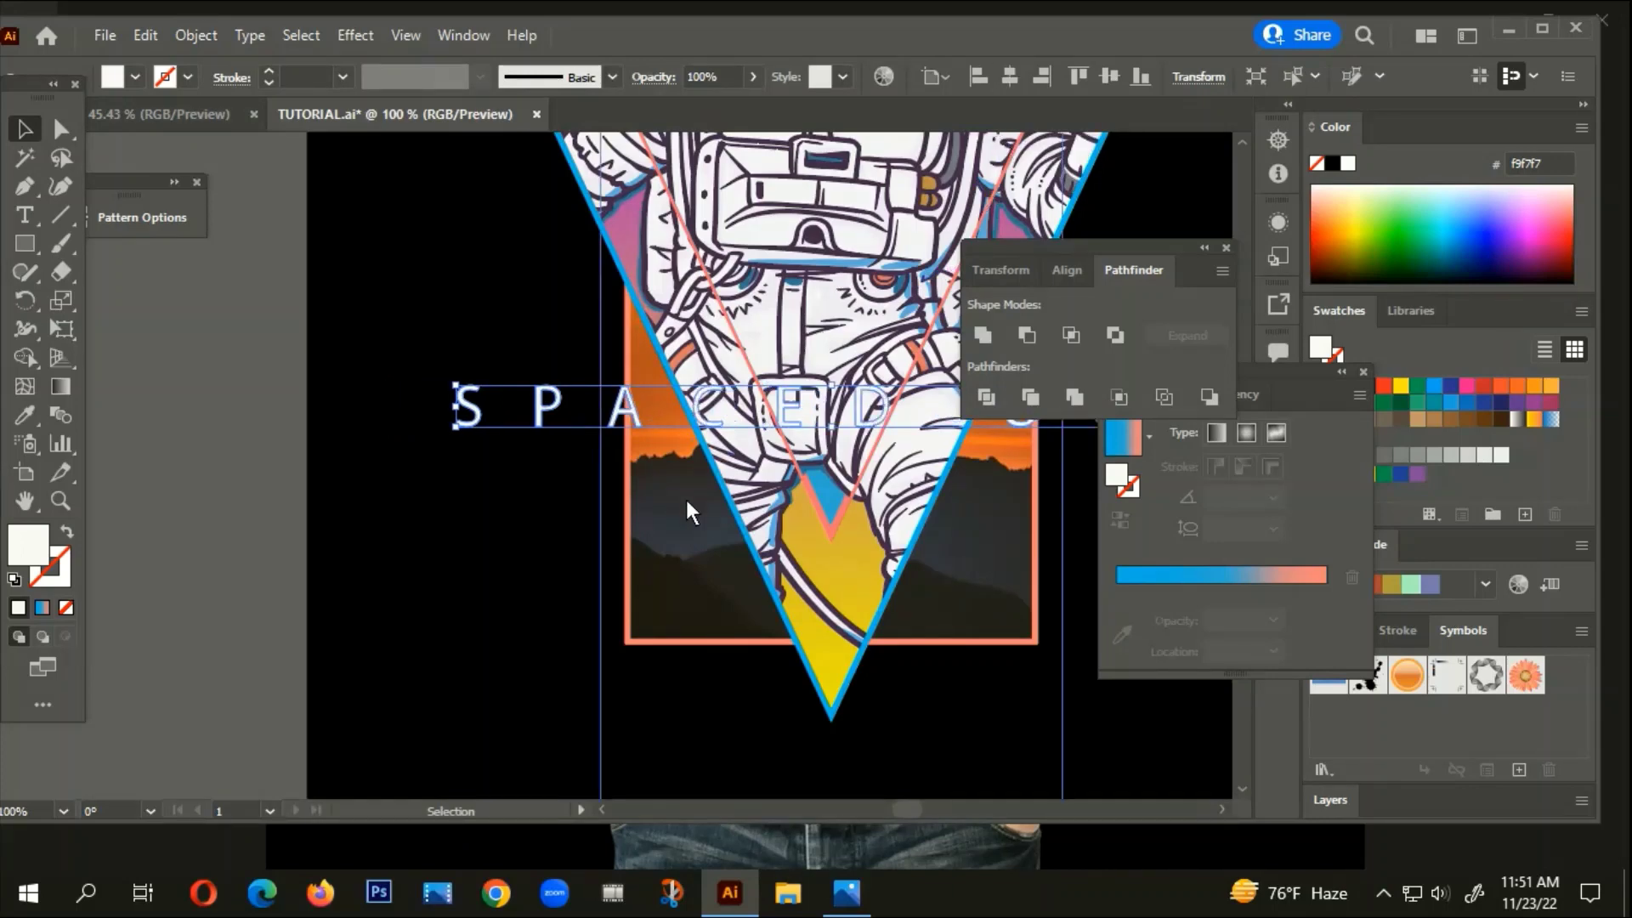
Move the outlined SPACED OUT text slightly higher on the astronaut and offset its path by 3 px with round joins
left_click_drag(686, 500, 492, 533)
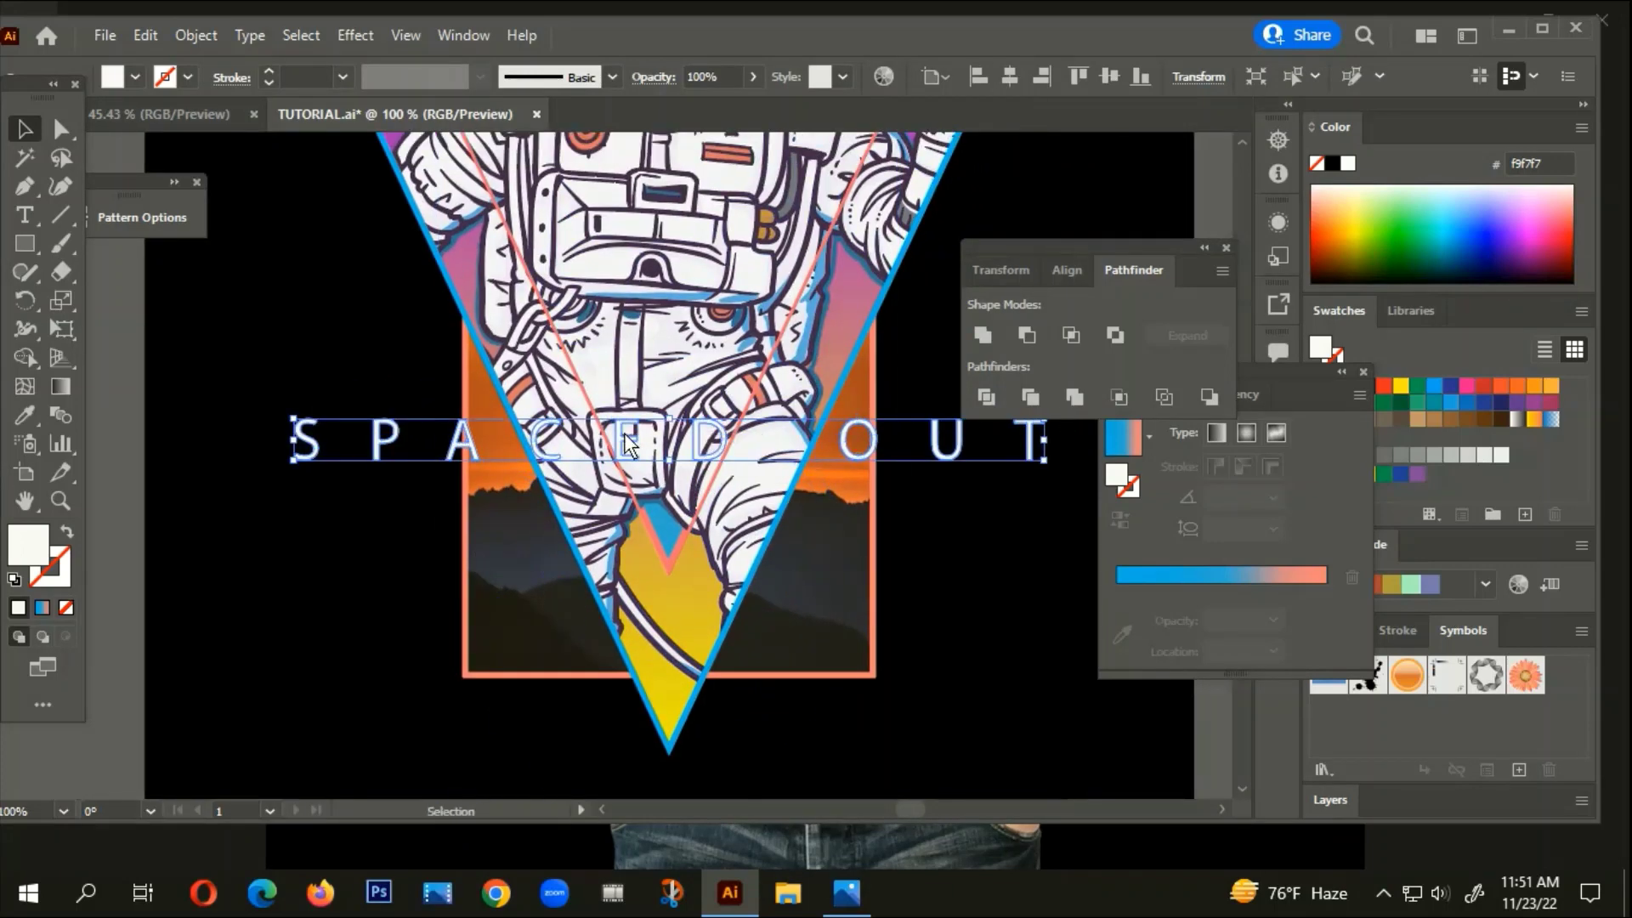
left_click_drag(624, 434, 621, 388)
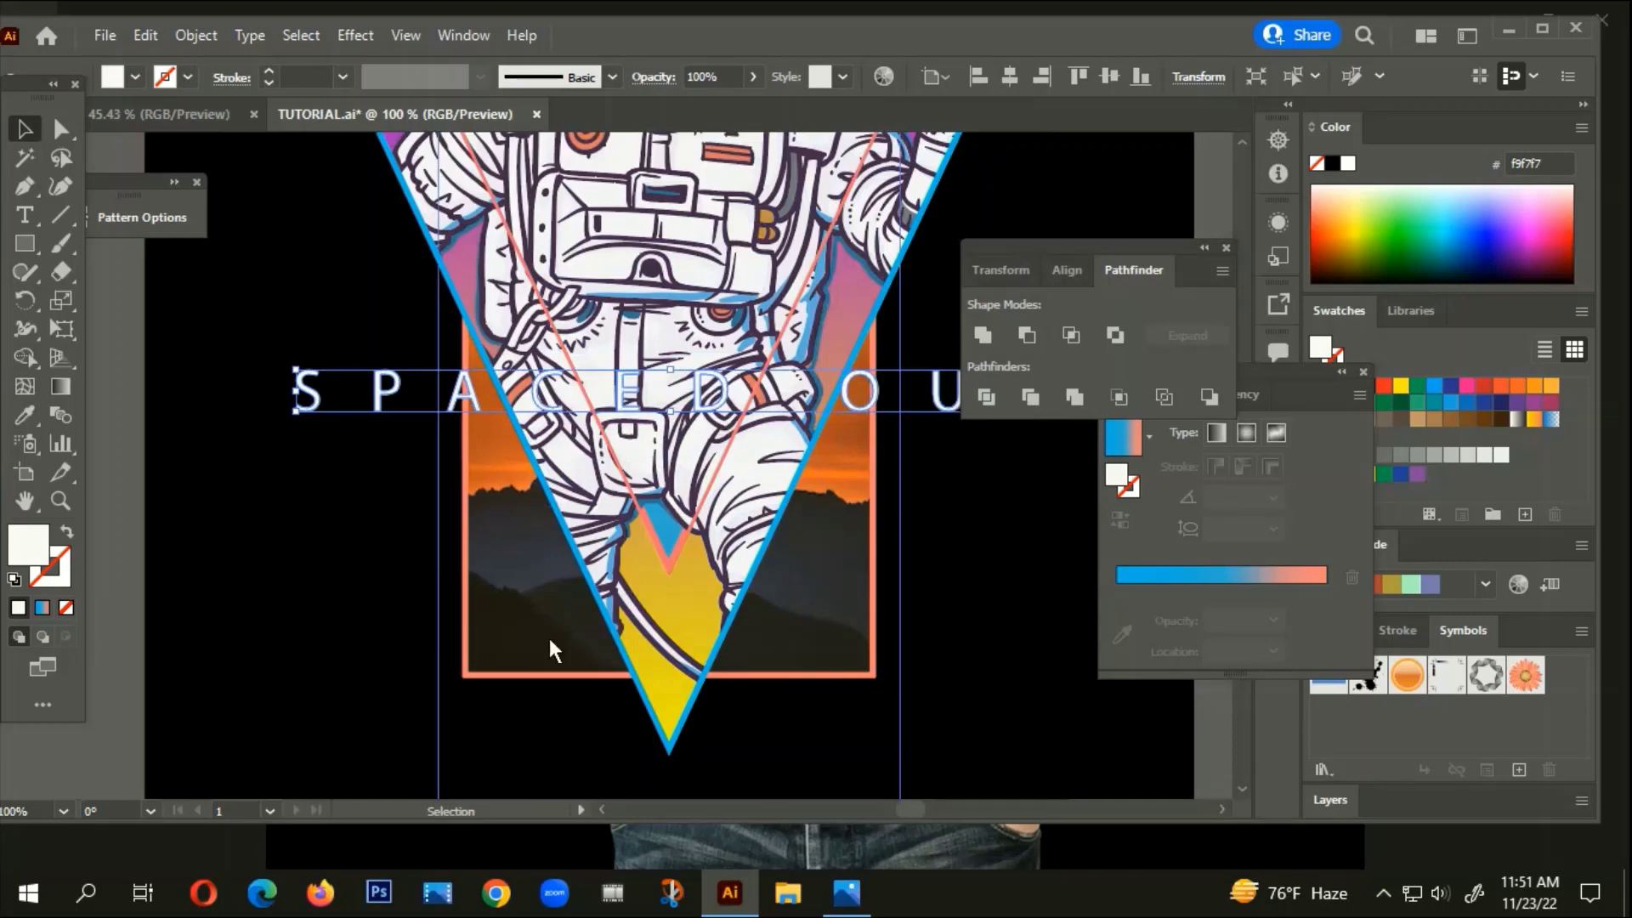
left_click(186, 39)
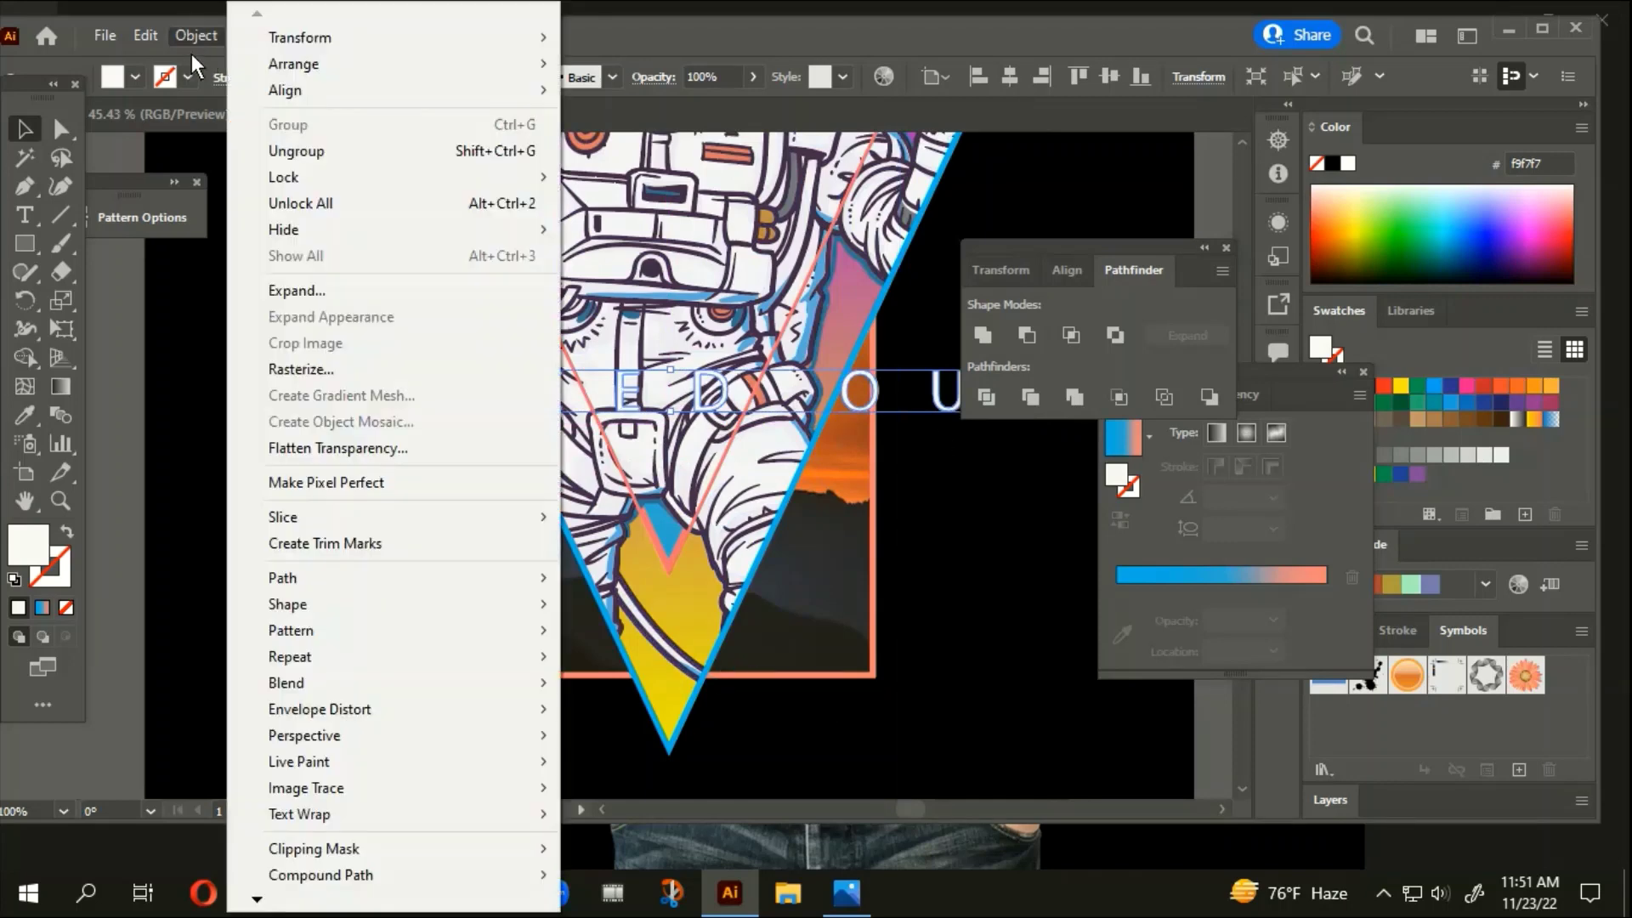
mouse_move(274, 581)
left_click(588, 666)
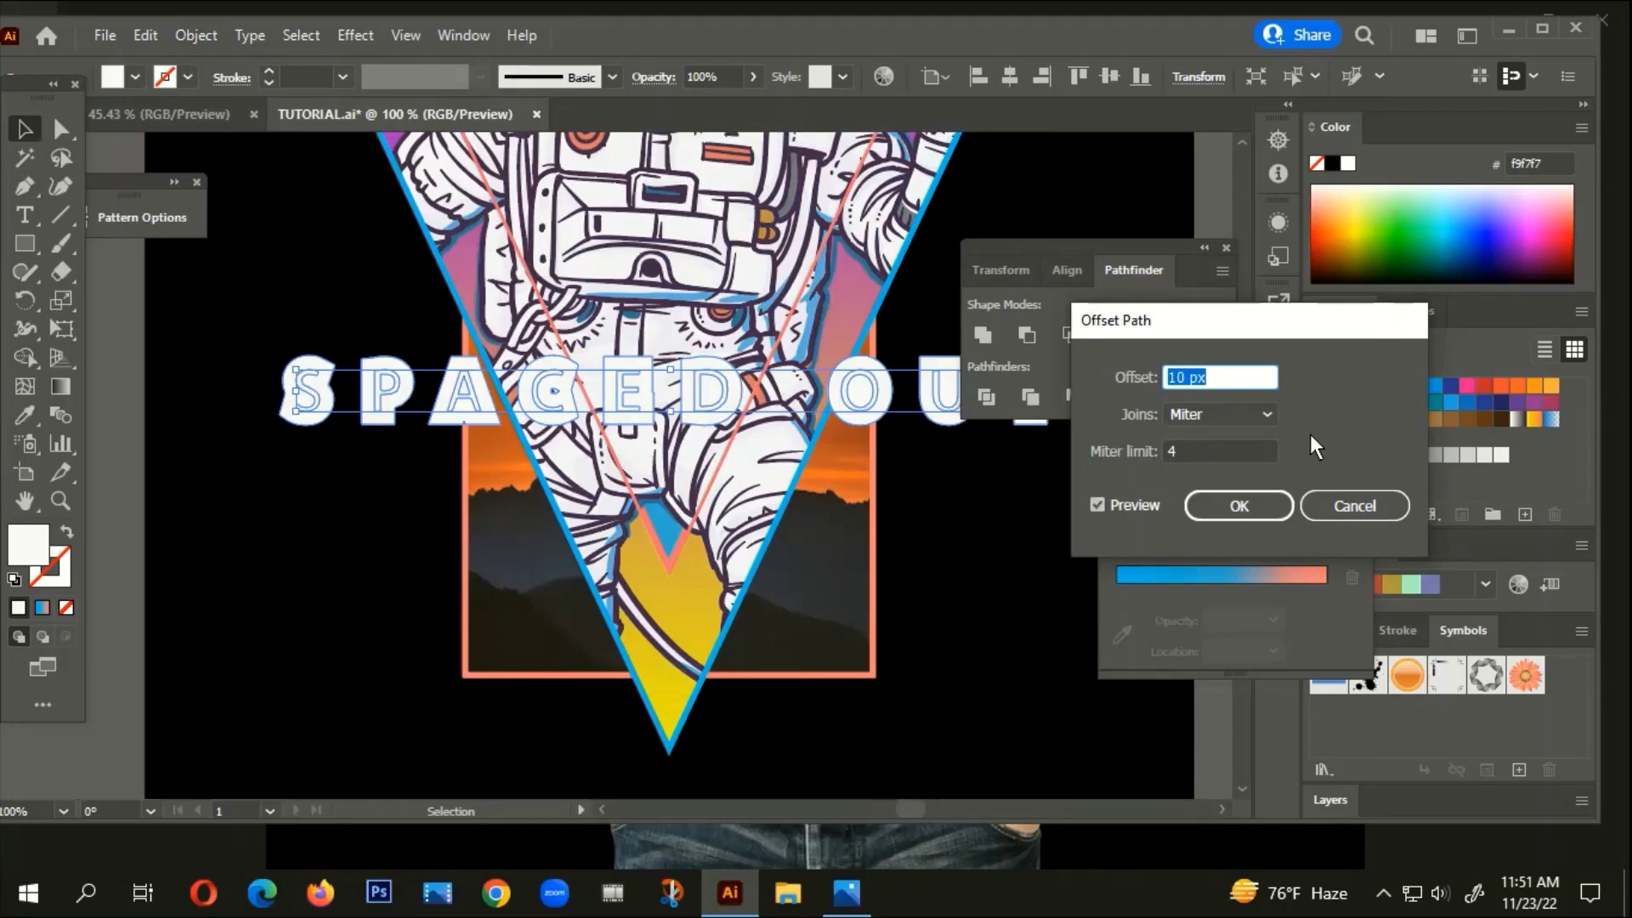
type("3PX")
left_click(1226, 412)
left_click(1227, 442)
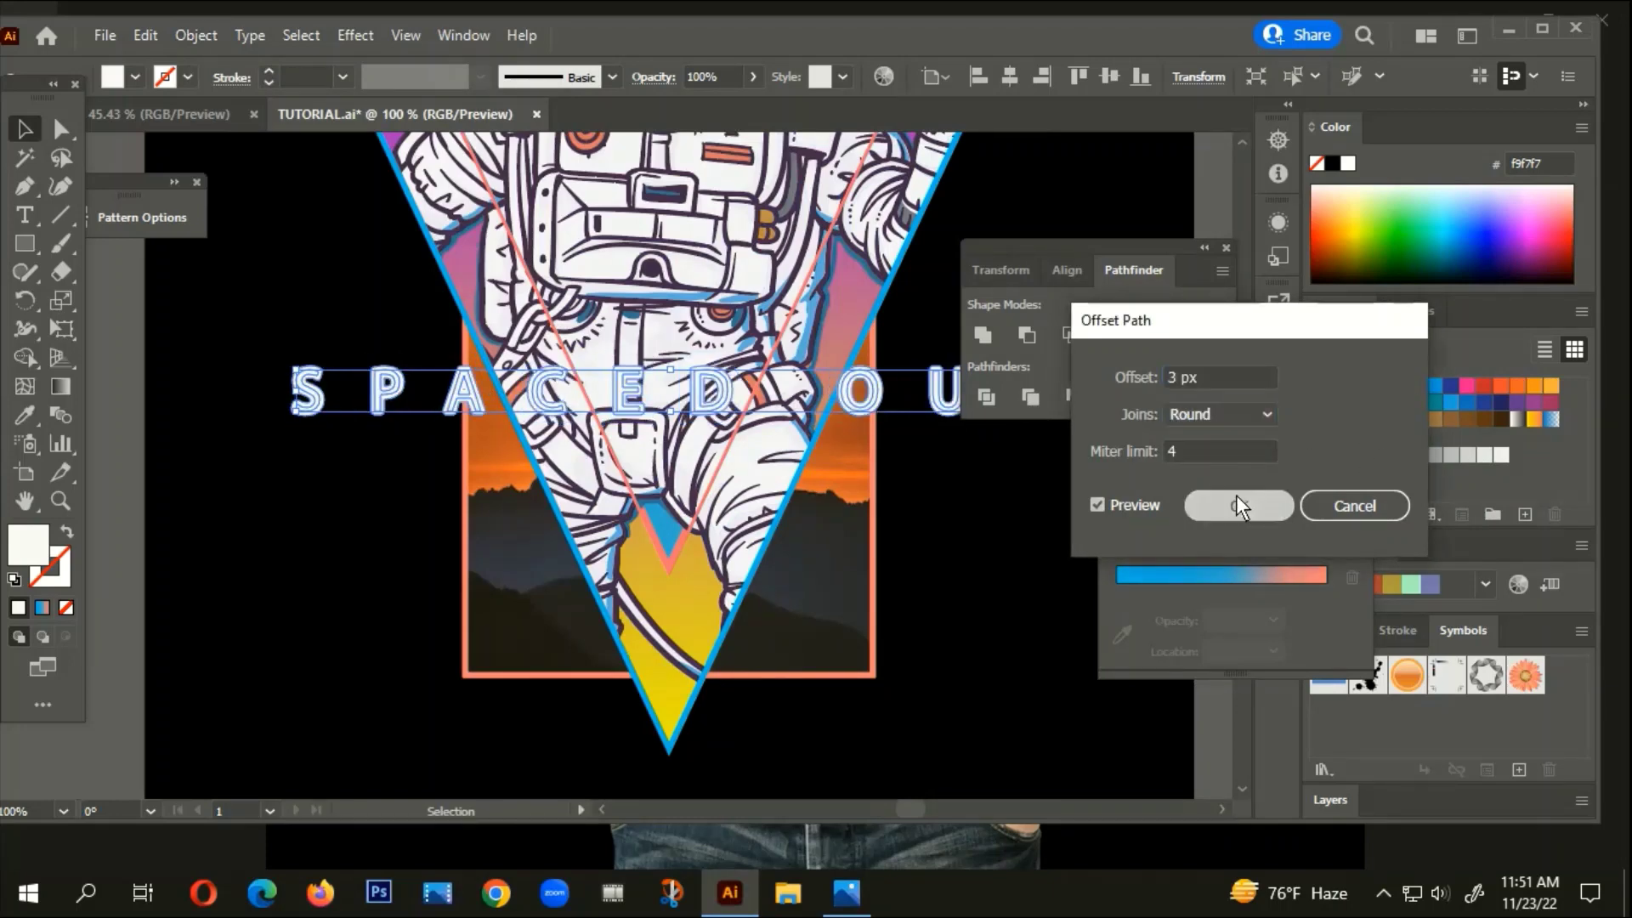
left_click(1237, 494)
Unite the offset SPACED OUT shapes and fill them with the black sampled from the artboard background
left_click(980, 332)
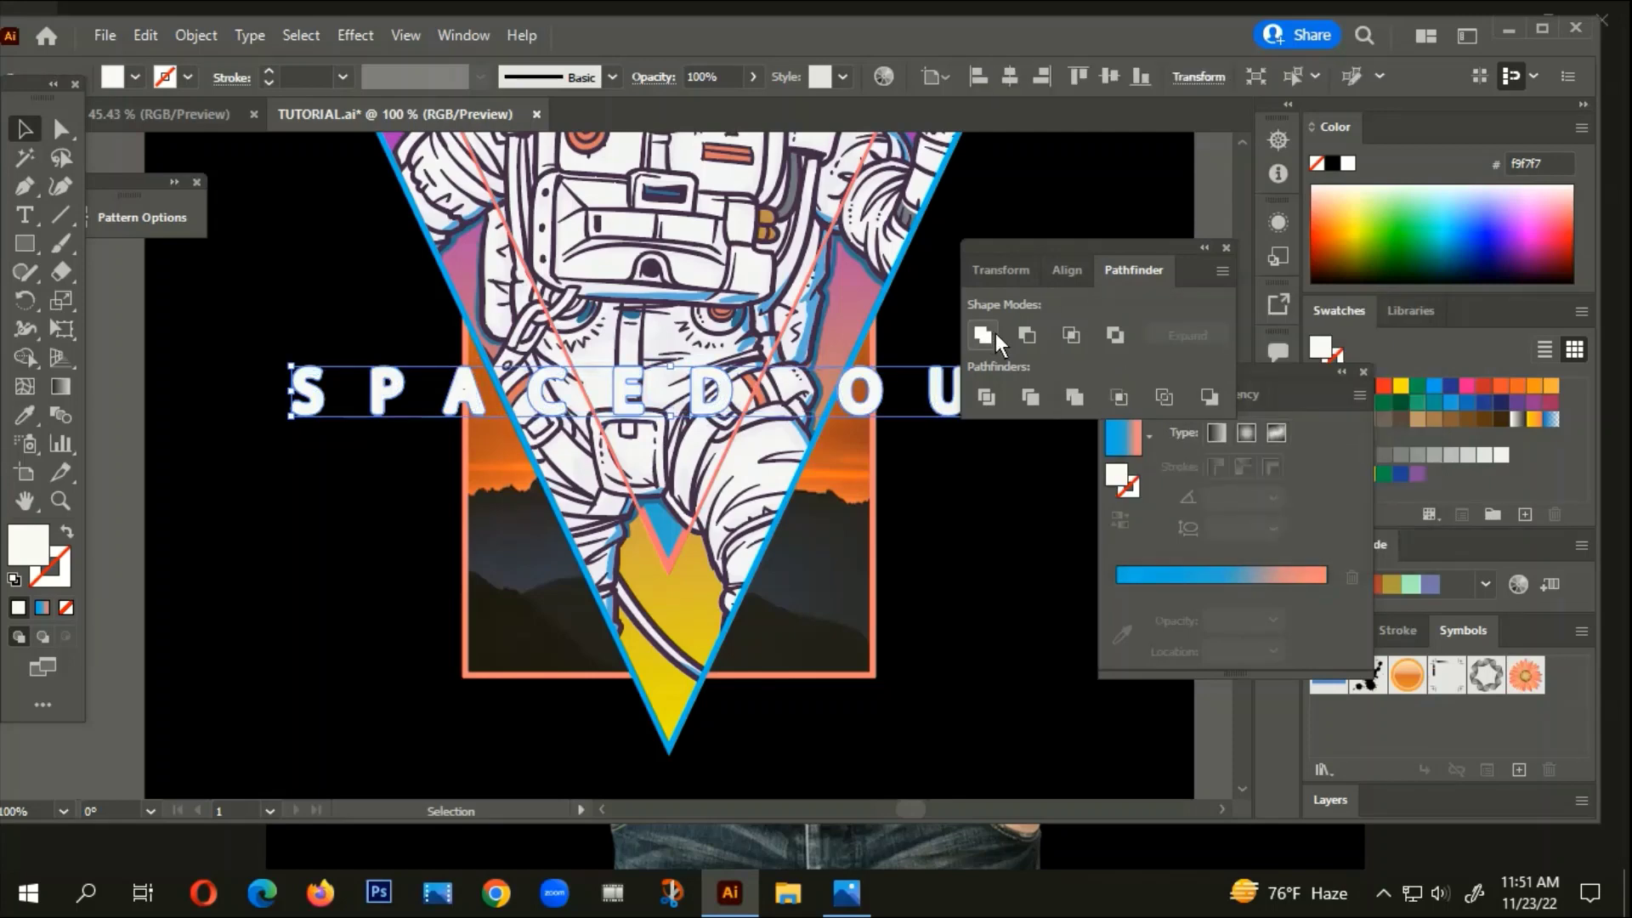
key("i")
left_click(339, 490)
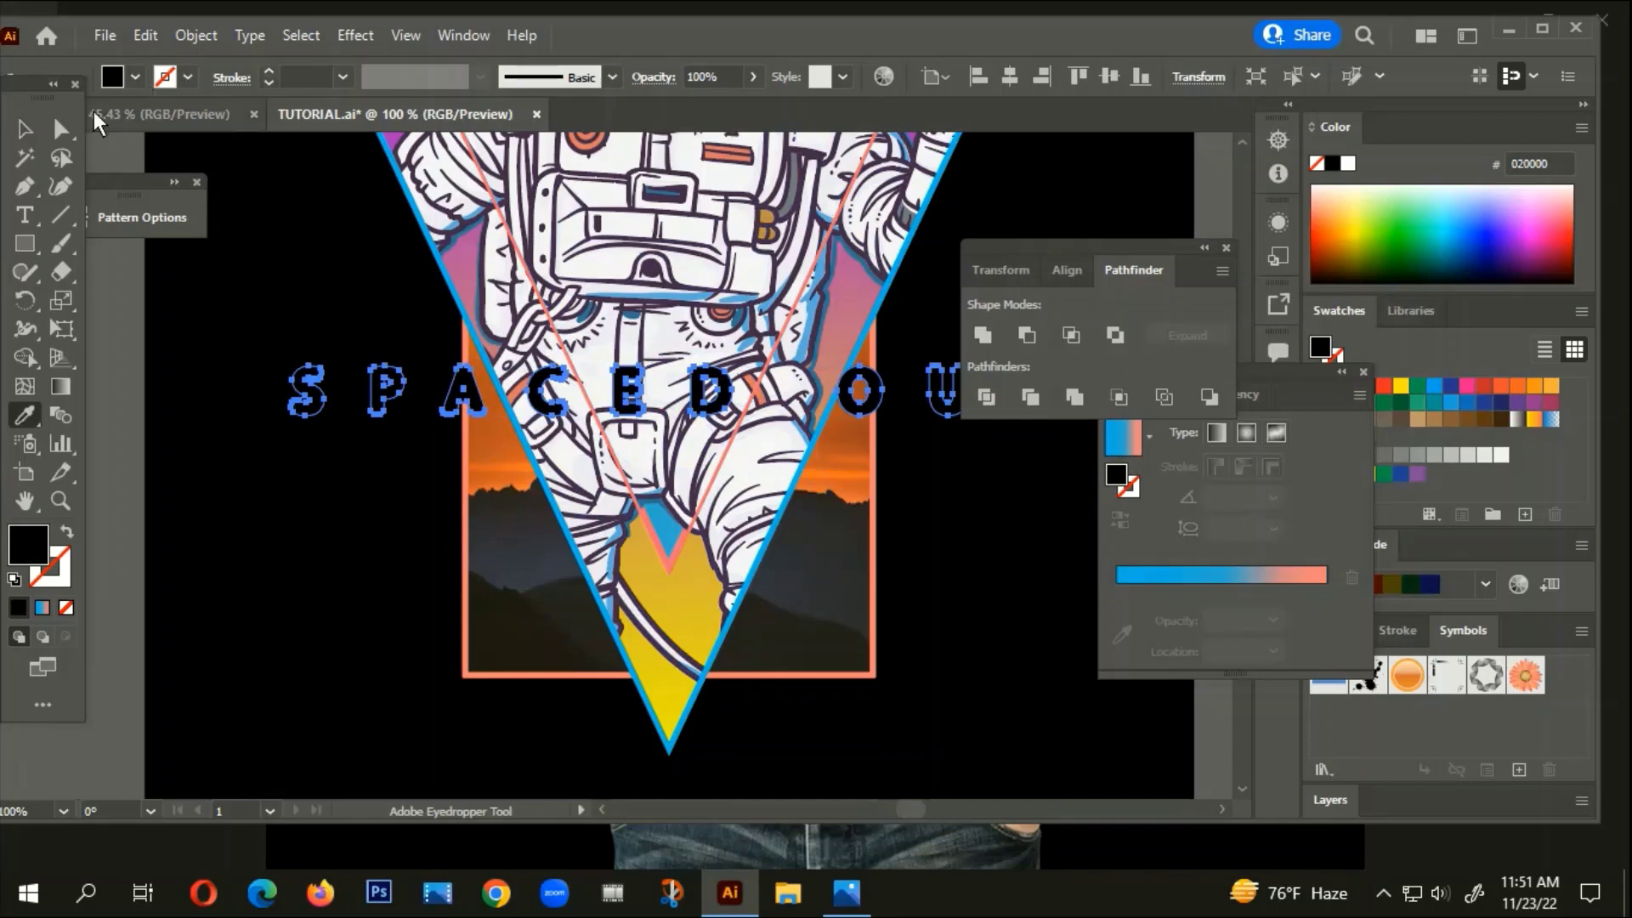
Place the black offset lettering directly behind the white SPACED OUT letters as a dark outline
left_click(32, 130)
key("ctrl+x")
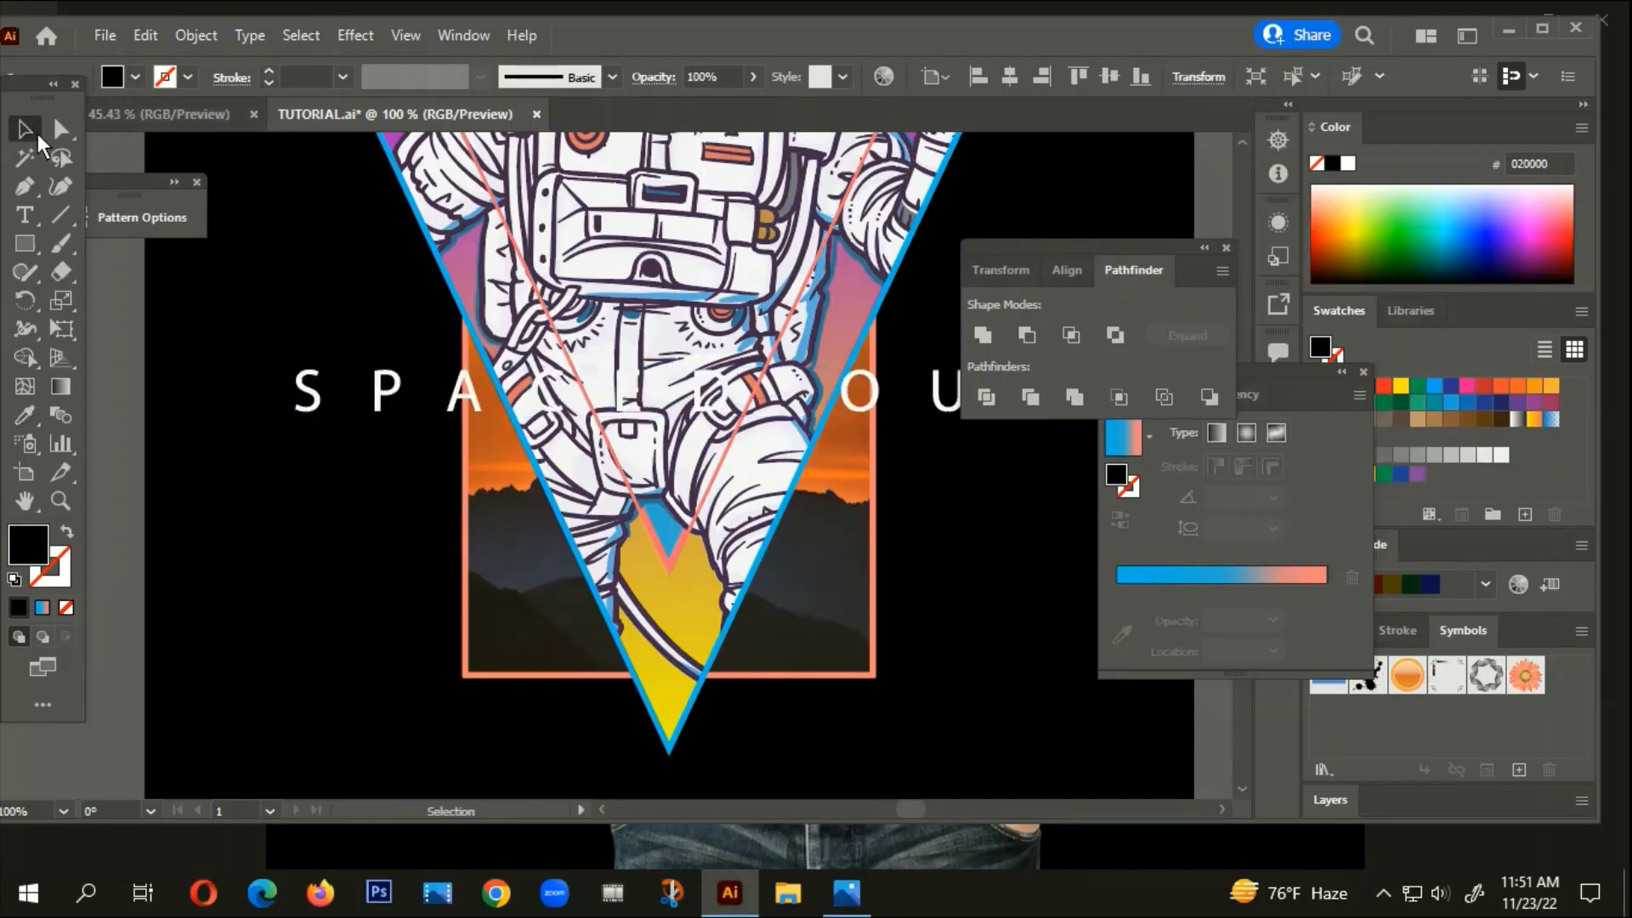
left_click(316, 404)
key("a")
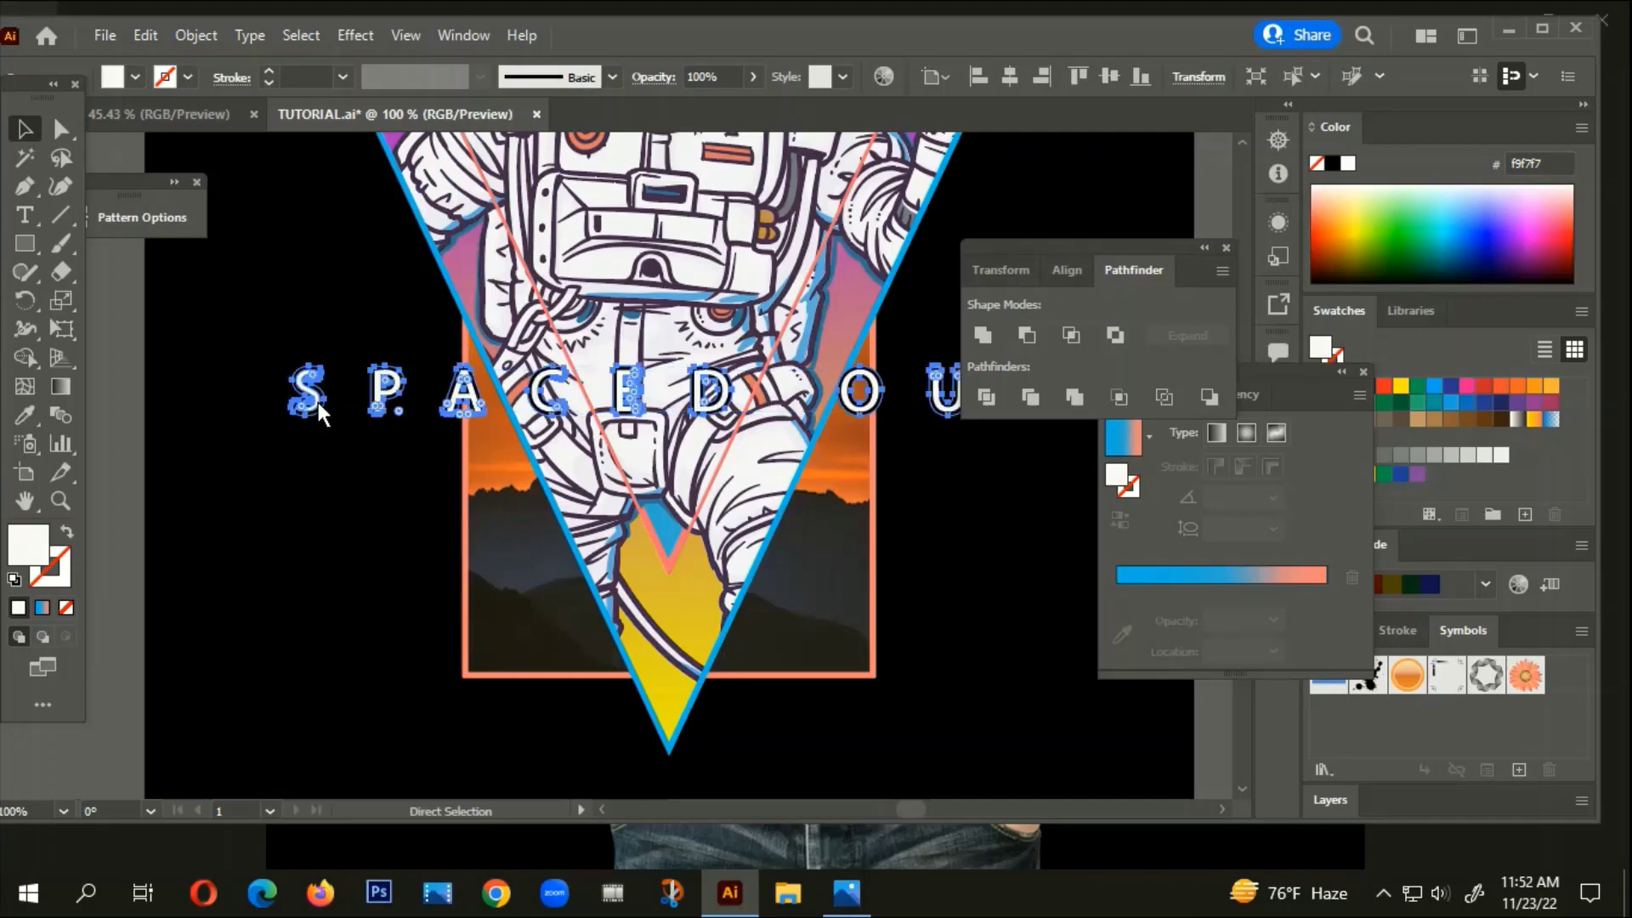
key("v")
left_click(293, 507)
Compare the outlined SPACED OUT lettering with the finished T-shirt design, including the small blue triangle around its letters
scroll(307, 514, "down", 1)
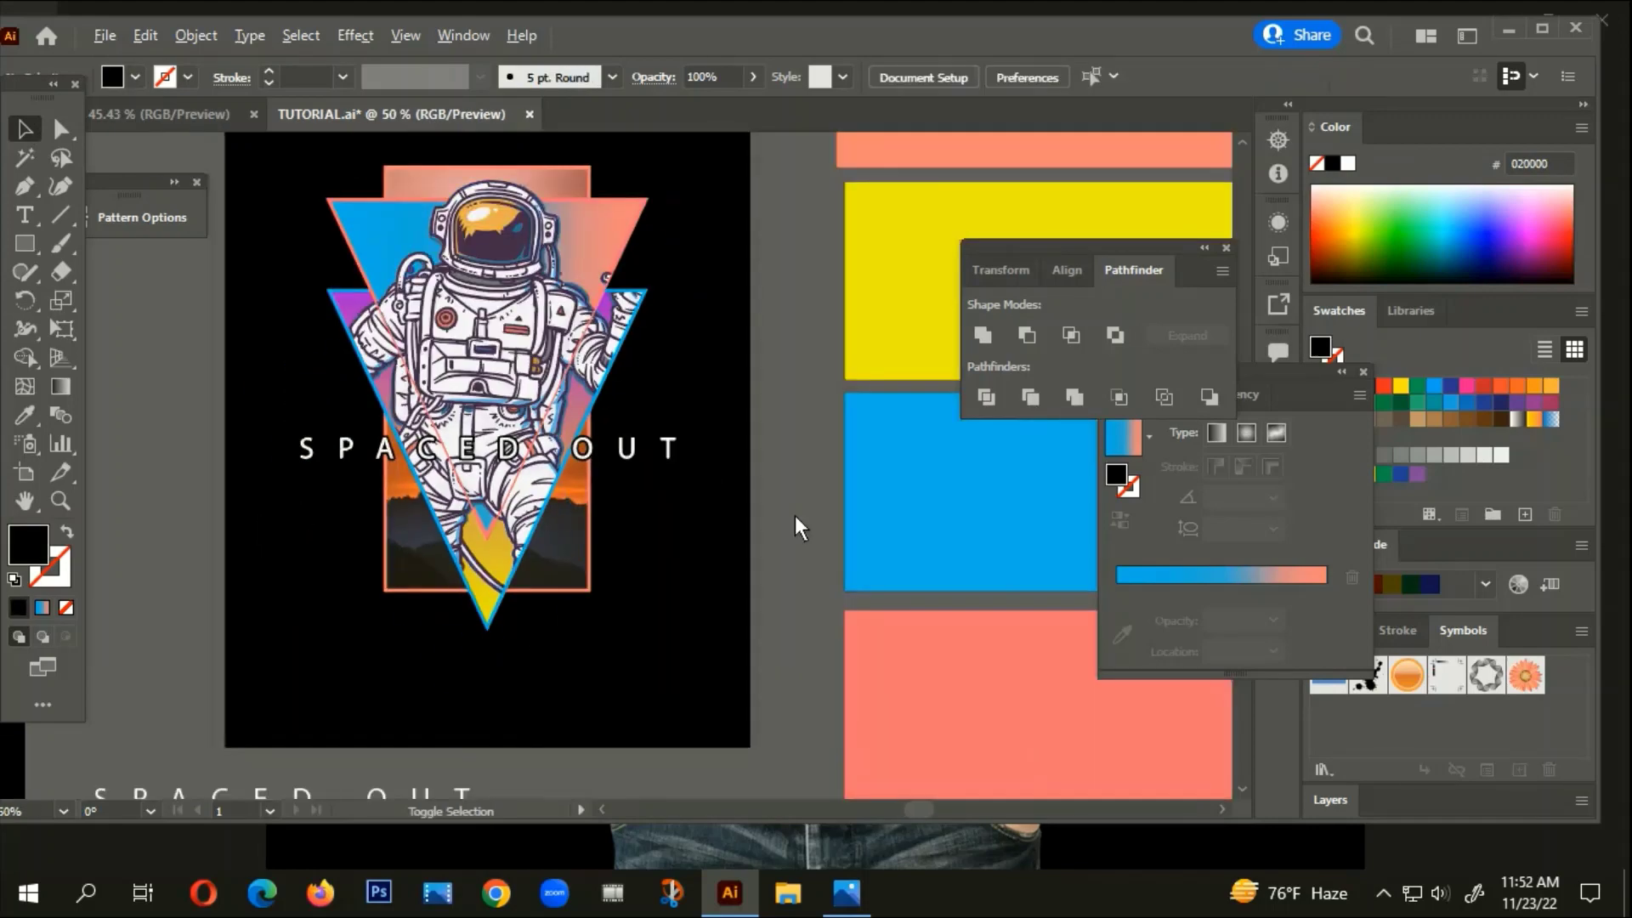
scroll(636, 490, "up", 2)
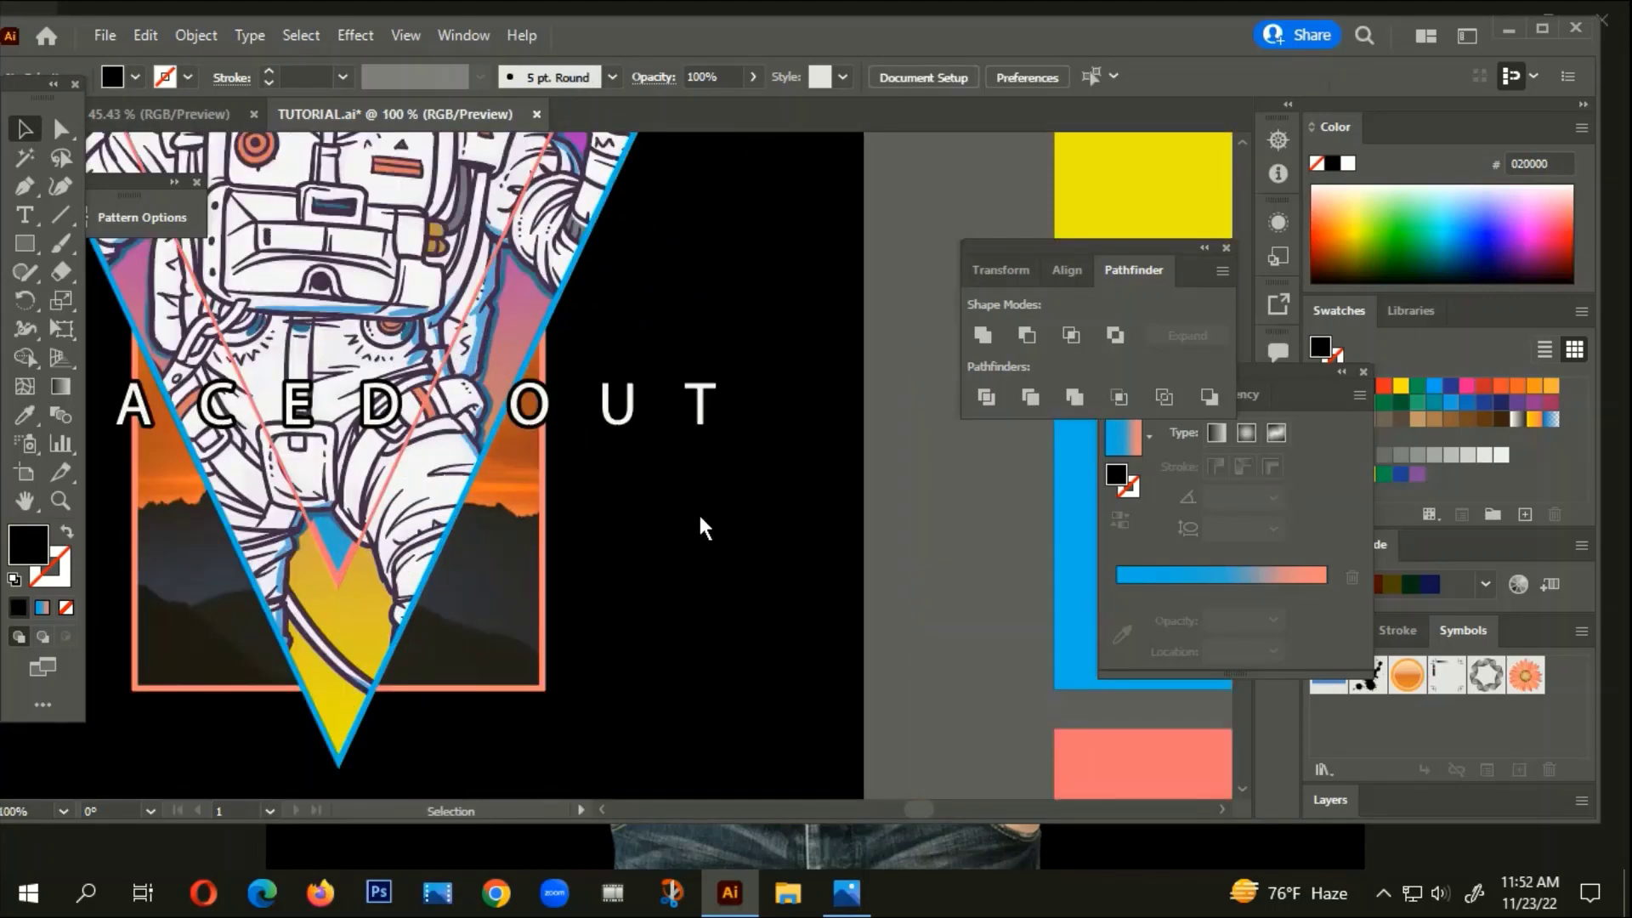
scroll(701, 515, "down", 1)
scroll(752, 583, "right", 1)
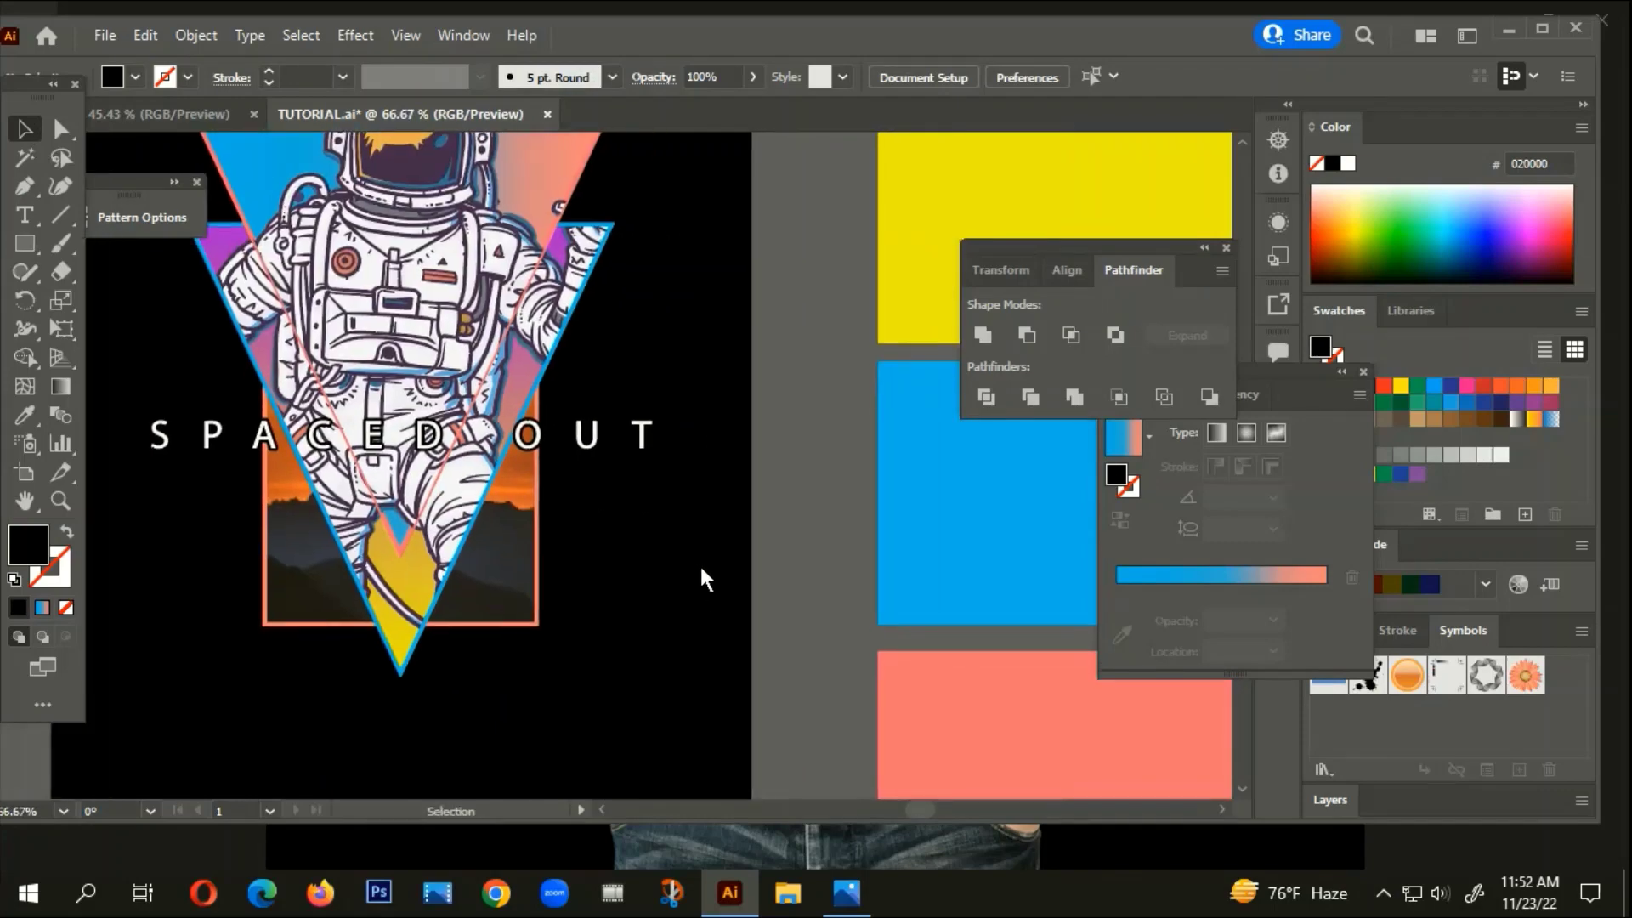
scroll(699, 563, "down", 2)
left_click_drag(426, 502, 816, 505)
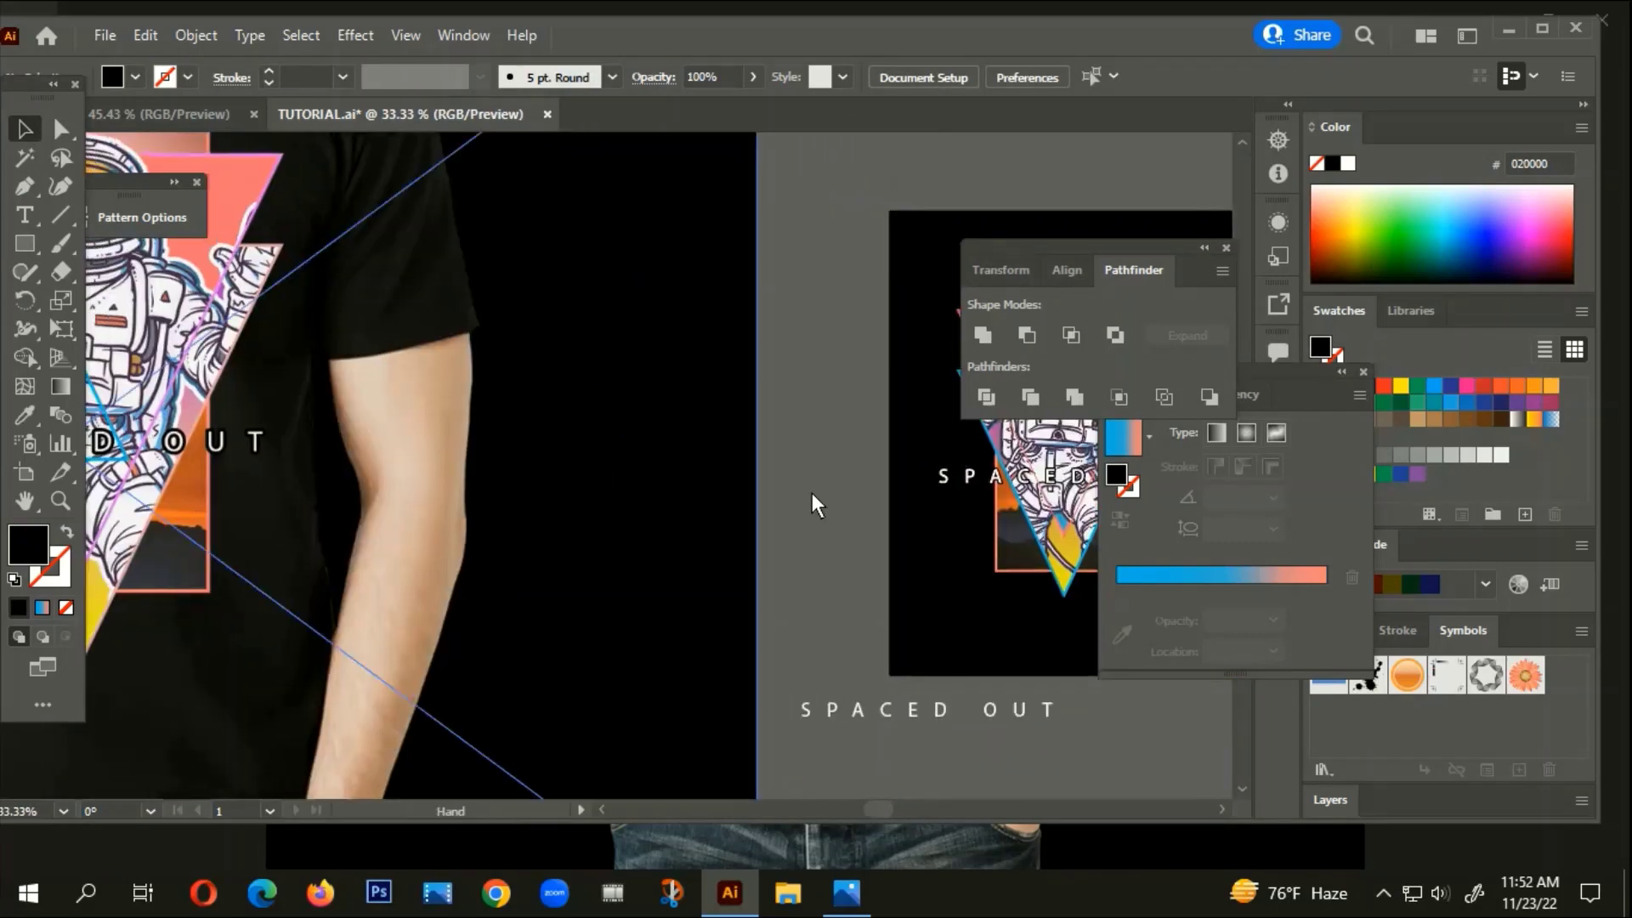
scroll(476, 510, "left", 3)
scroll(489, 506, "up", 1)
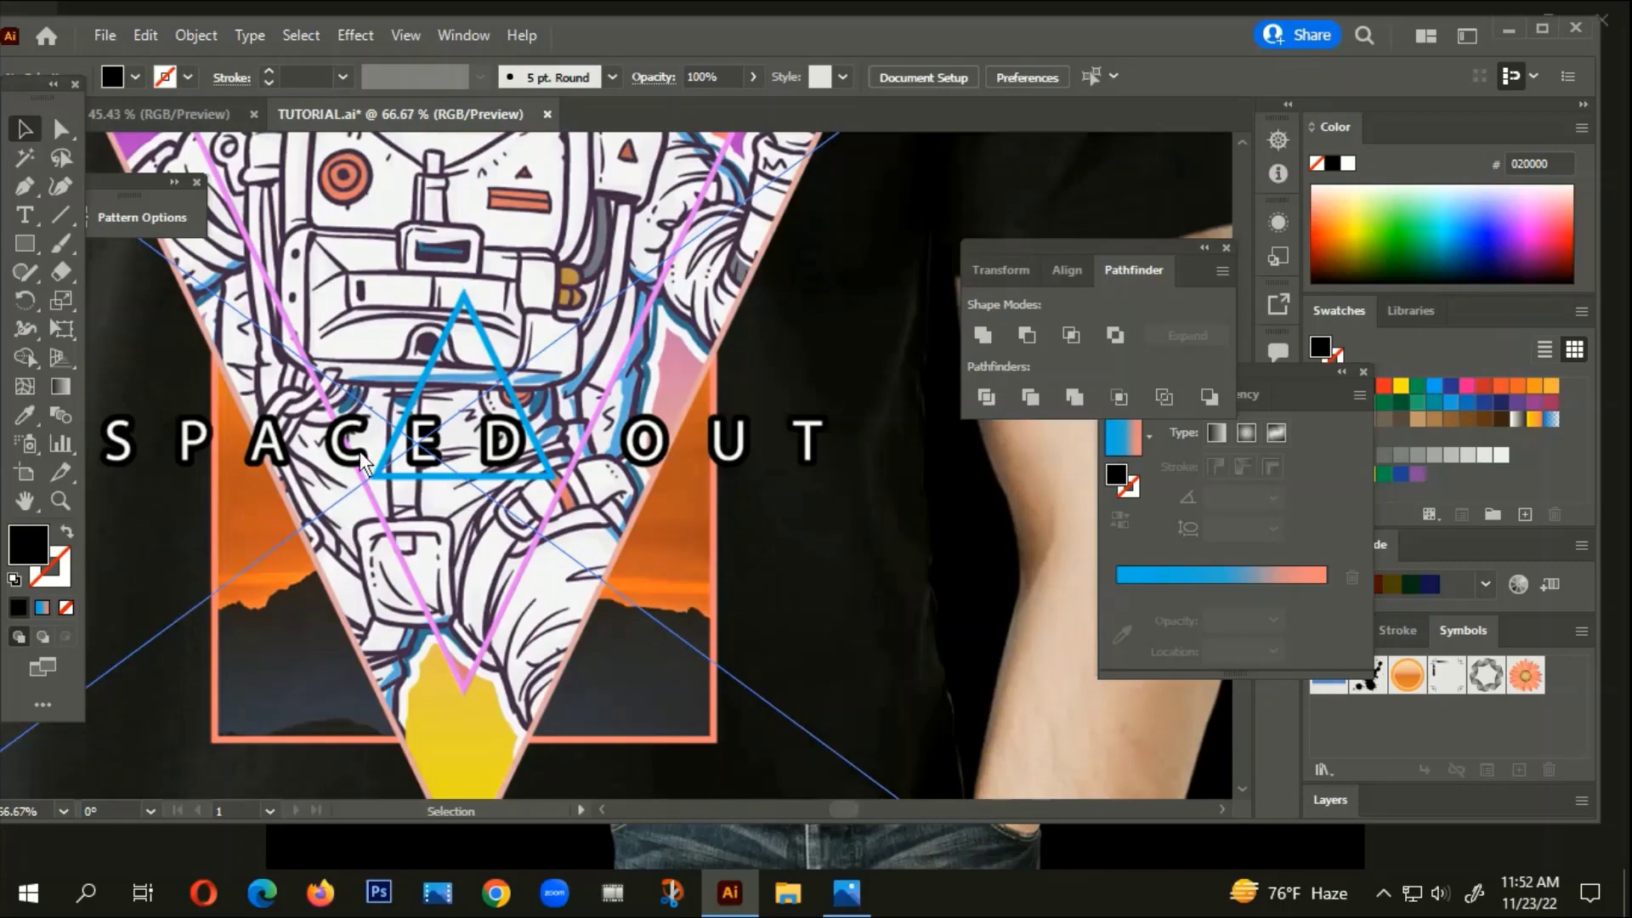
scroll(601, 576, "down", 3)
scroll(493, 575, "right", 5)
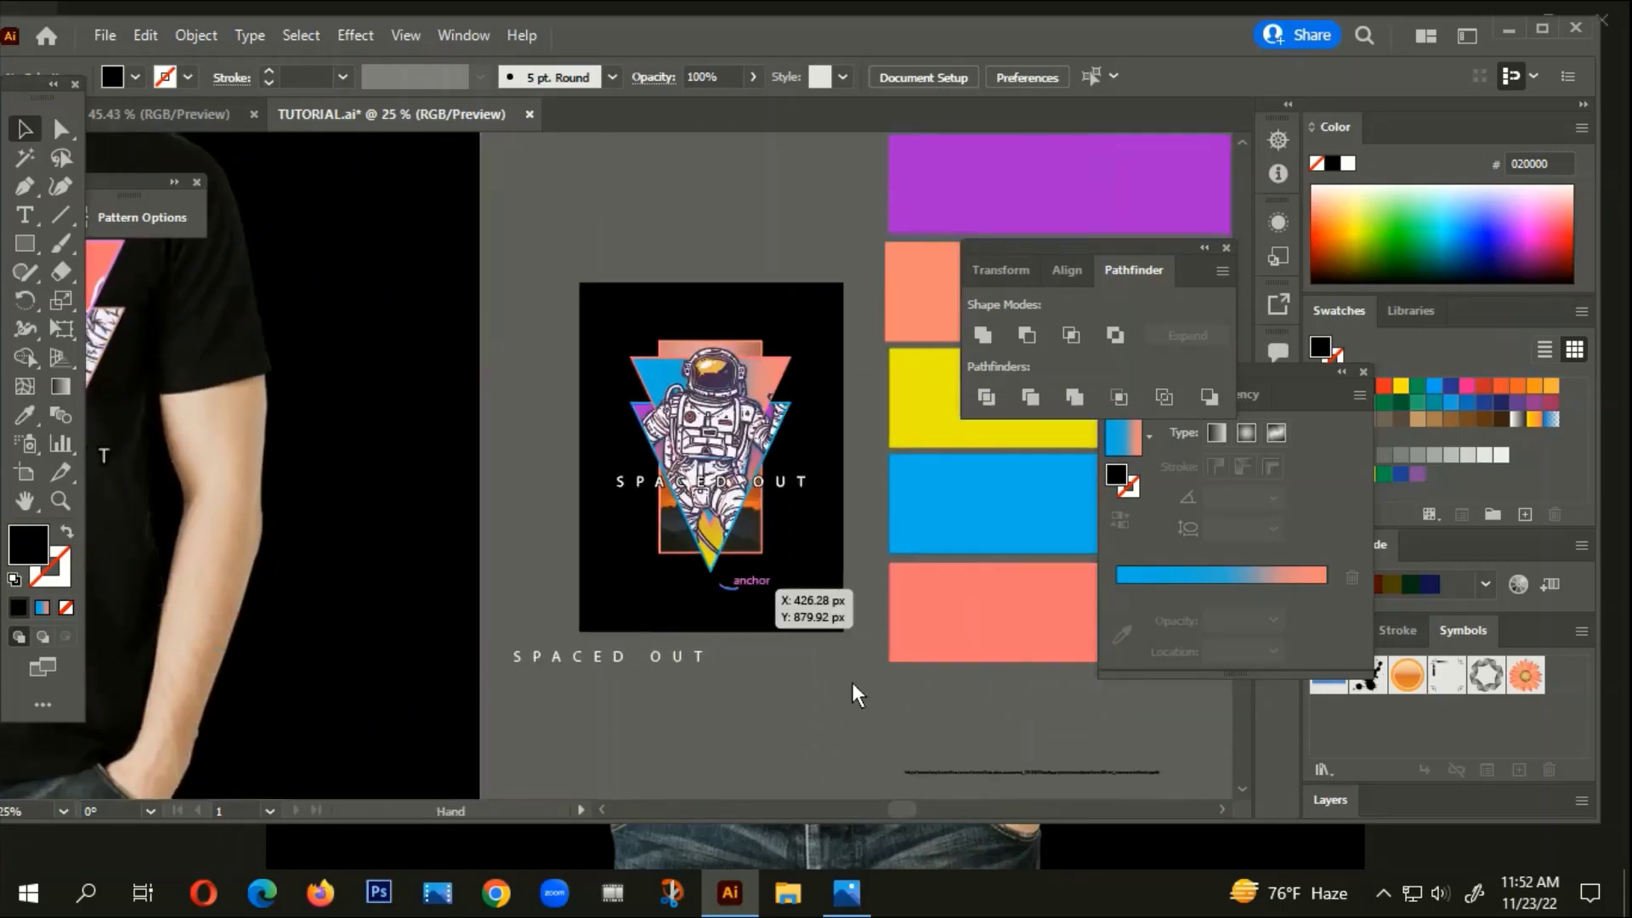
scroll(855, 693, "right", 3)
scroll(459, 520, "up", 4)
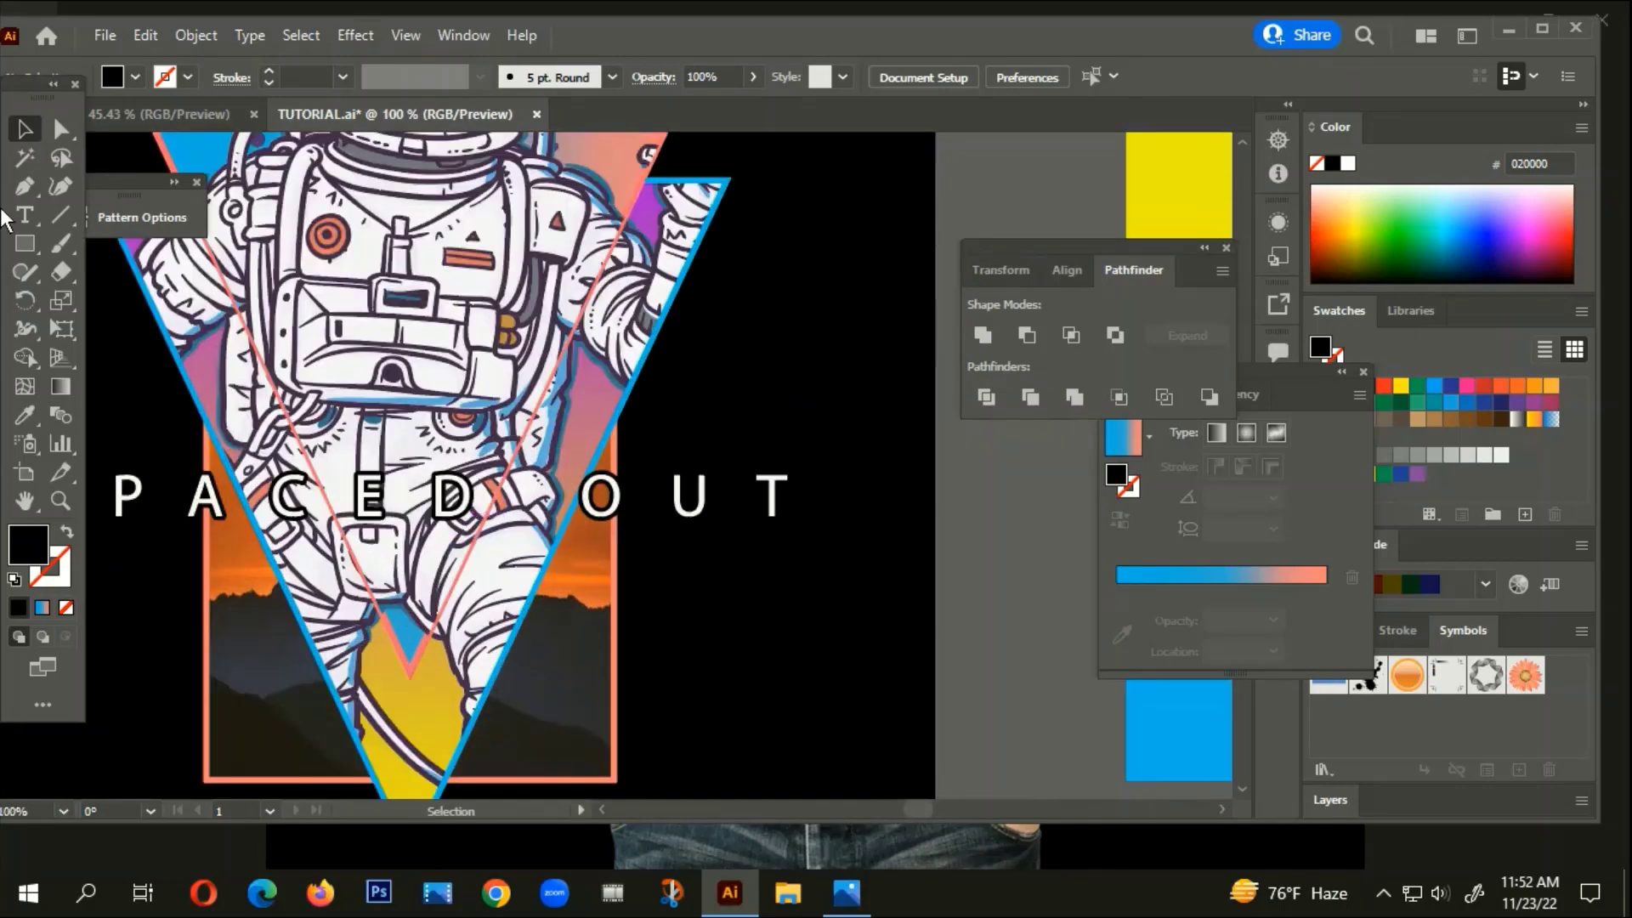
left_click(24, 186)
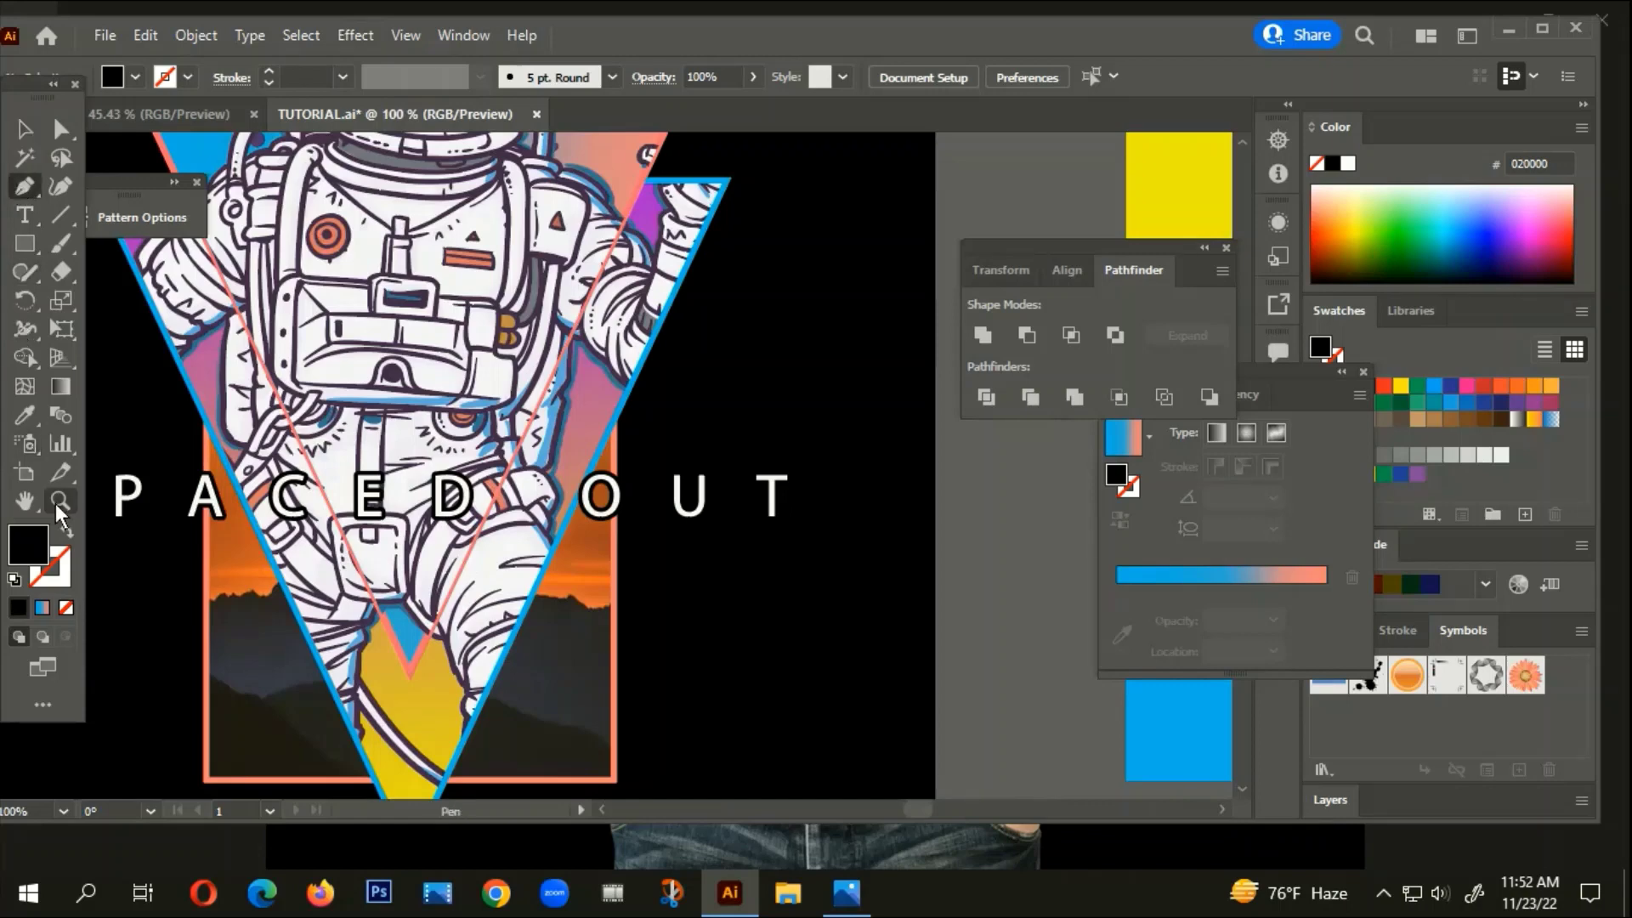
left_click(67, 532)
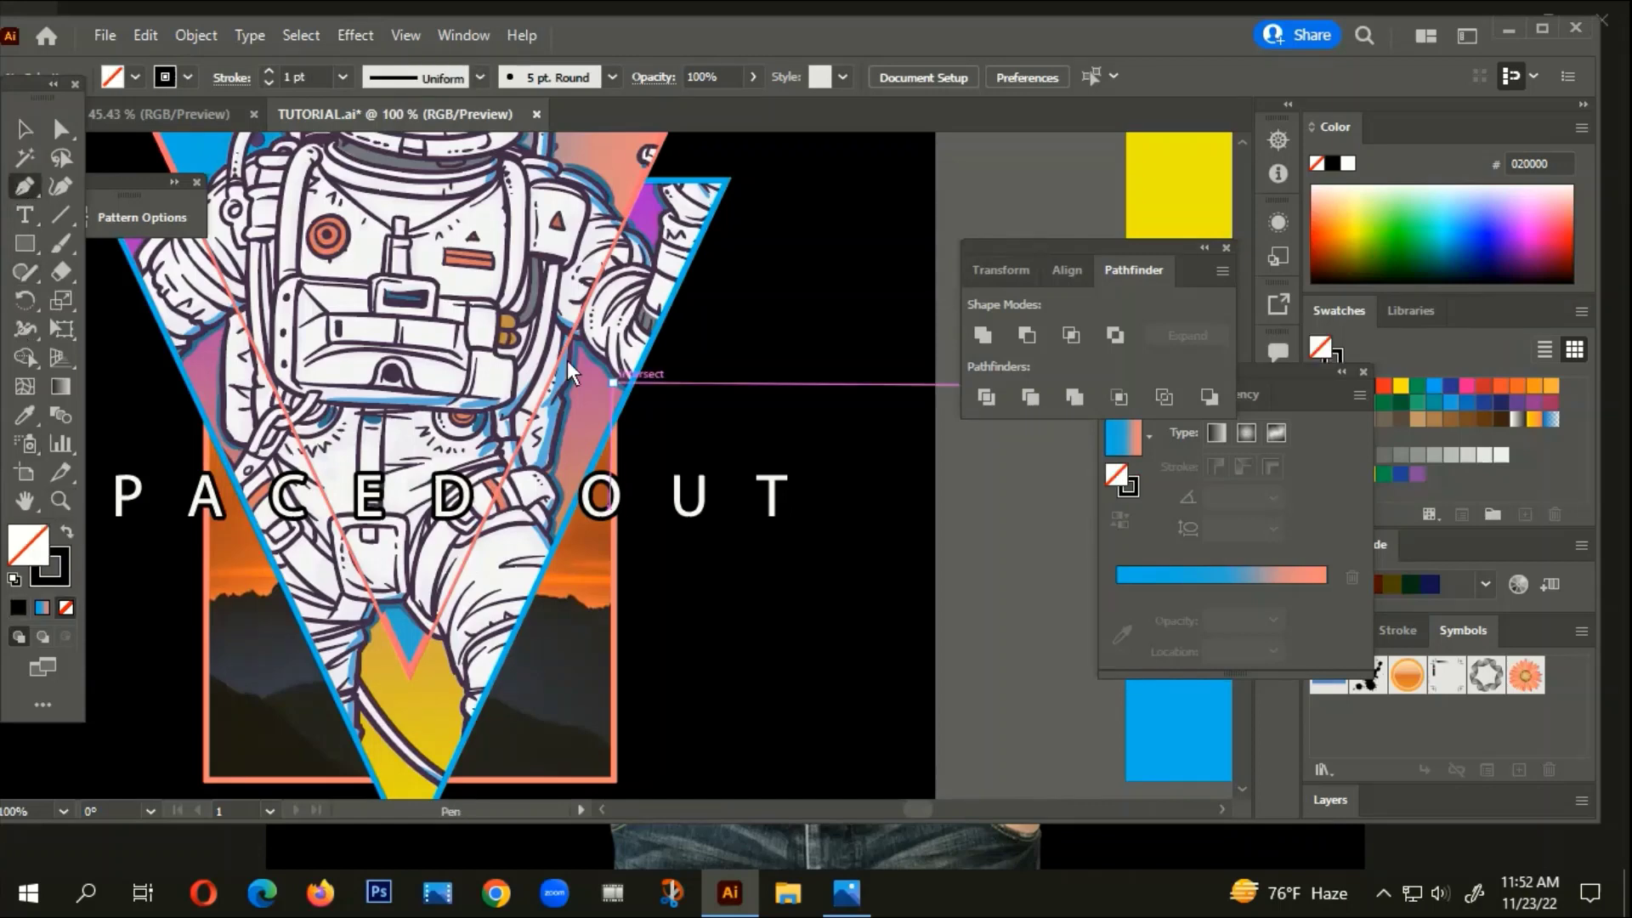
left_click(408, 396)
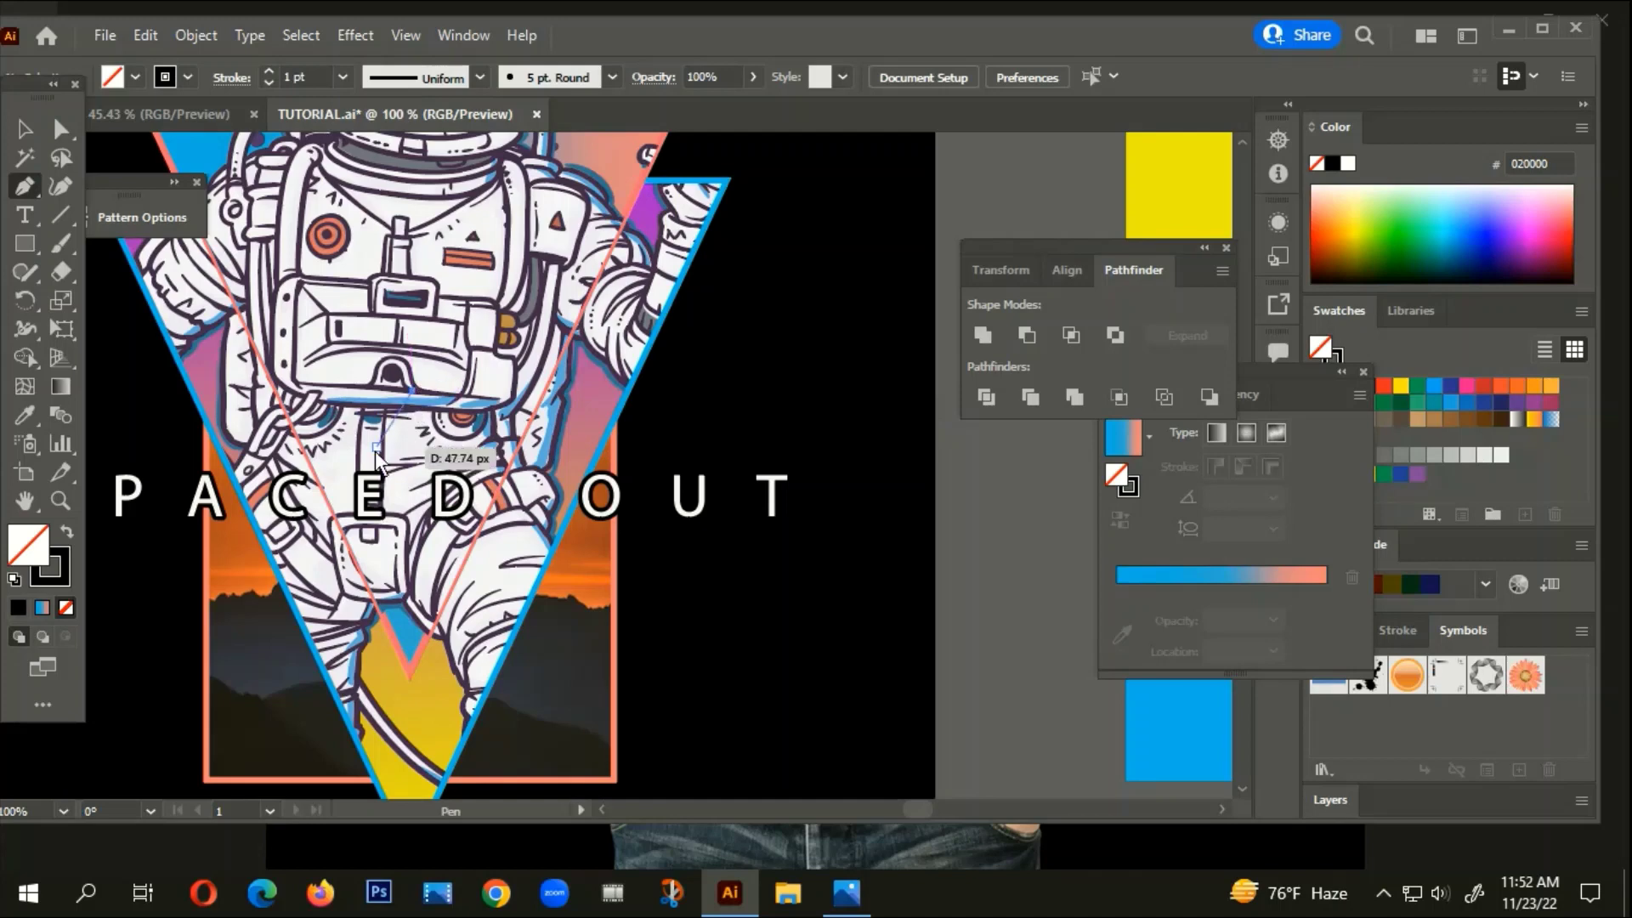
left_click(340, 490)
key("ctrl+z")
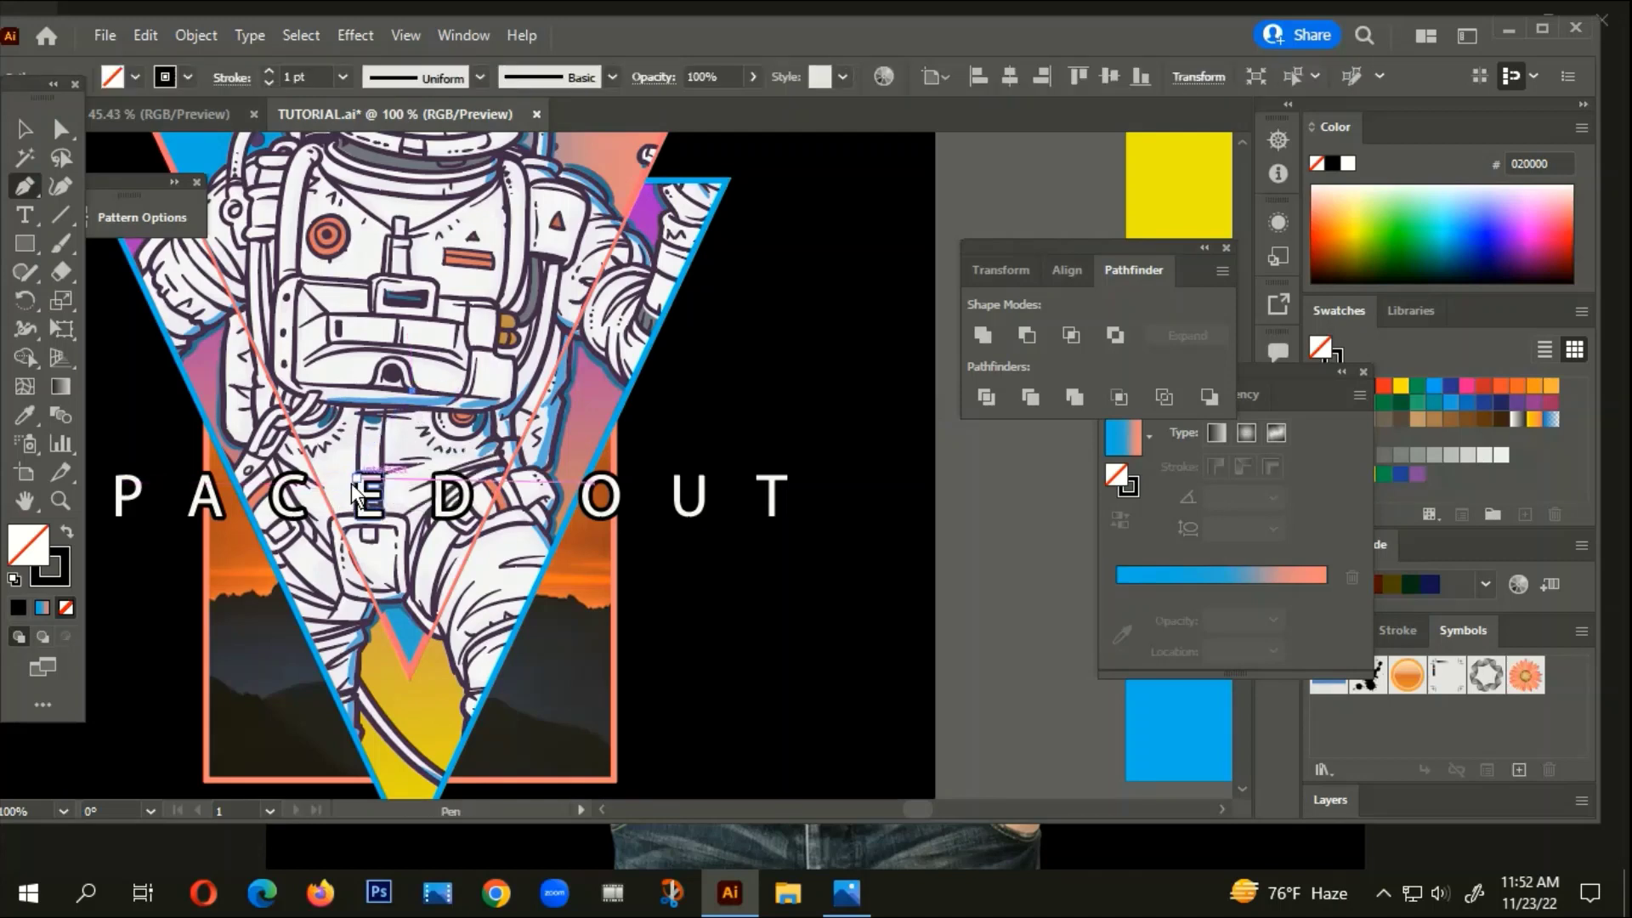
key("ctrl+z")
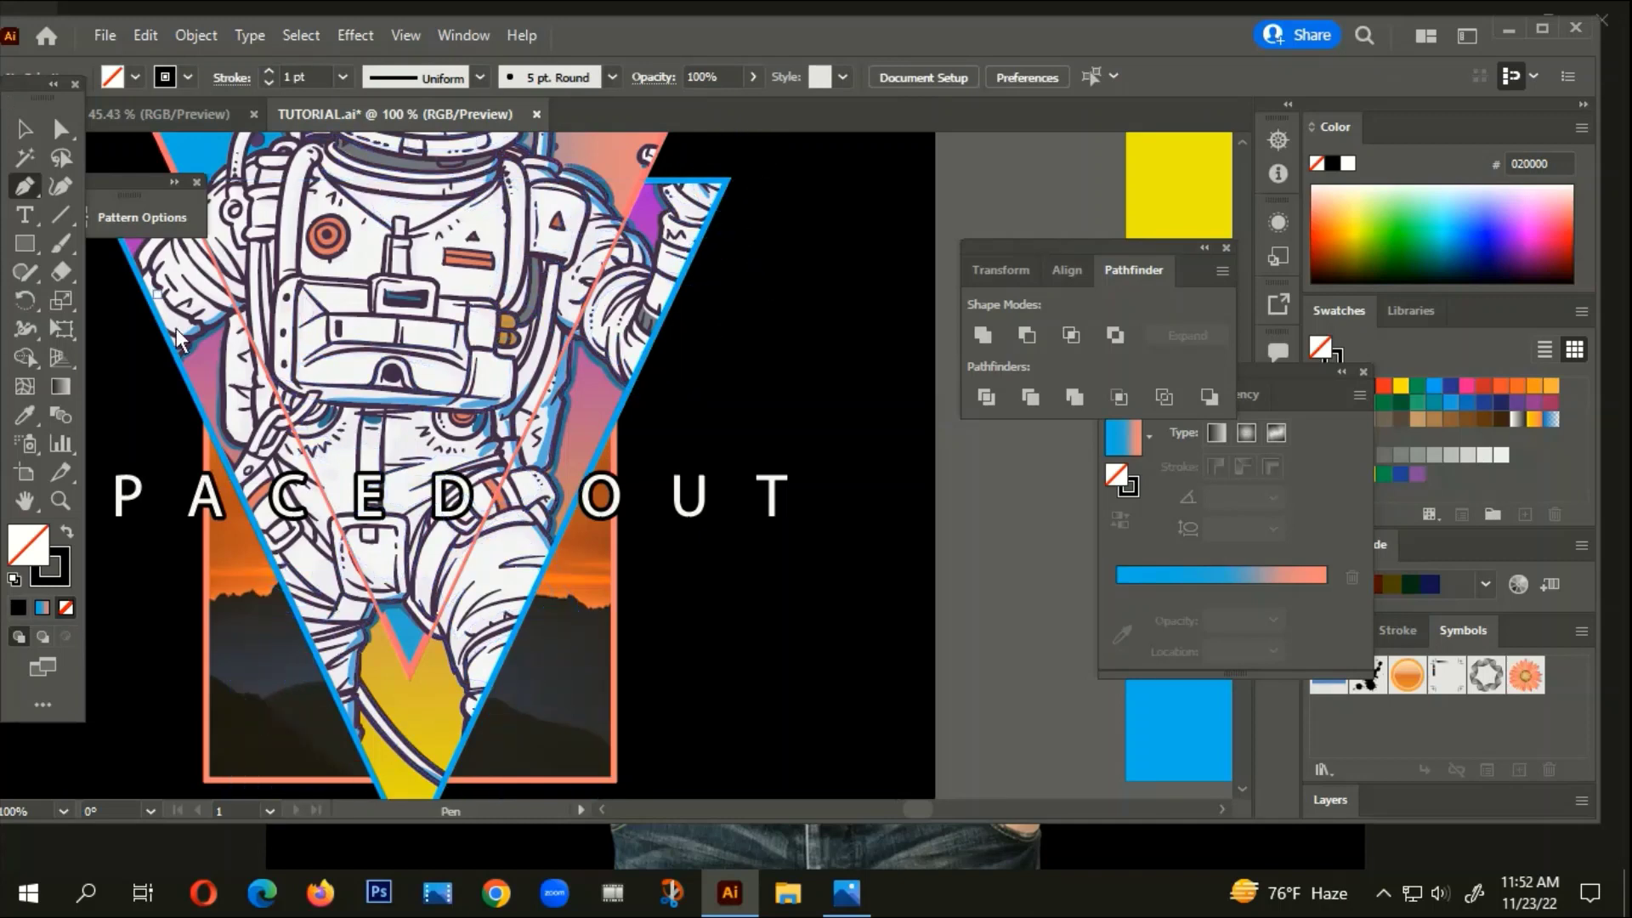
Create a three-sided polygon with a 50 px radius on the artboard
left_click(25, 249)
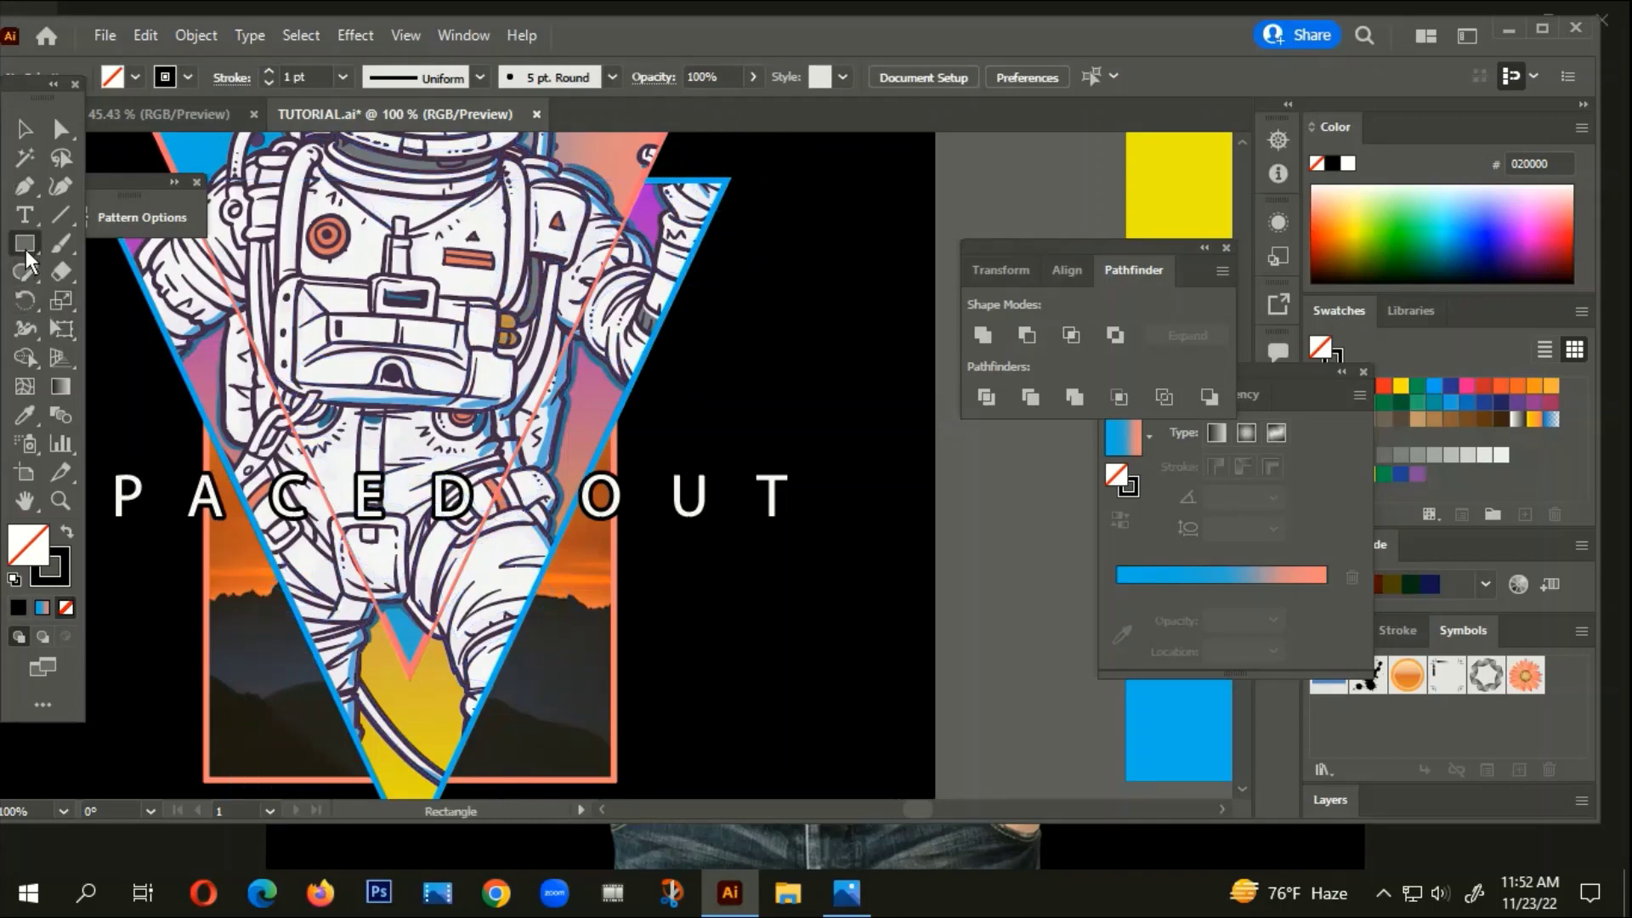
left_click_drag(26, 248, 153, 316)
left_click(780, 435)
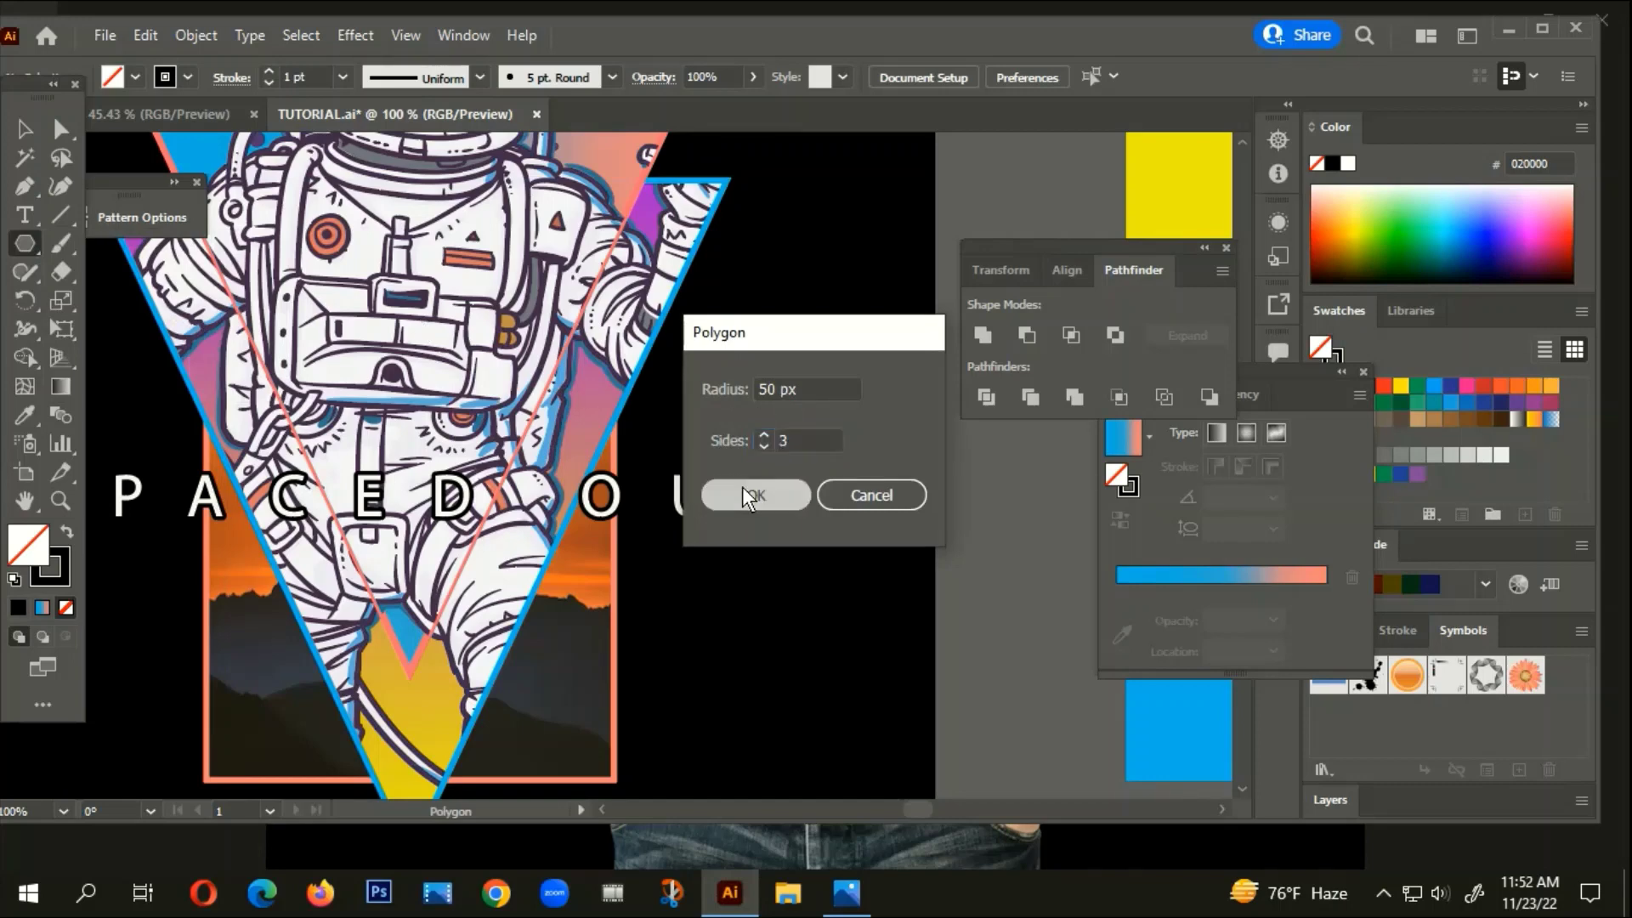
left_click(742, 488)
left_click(25, 130)
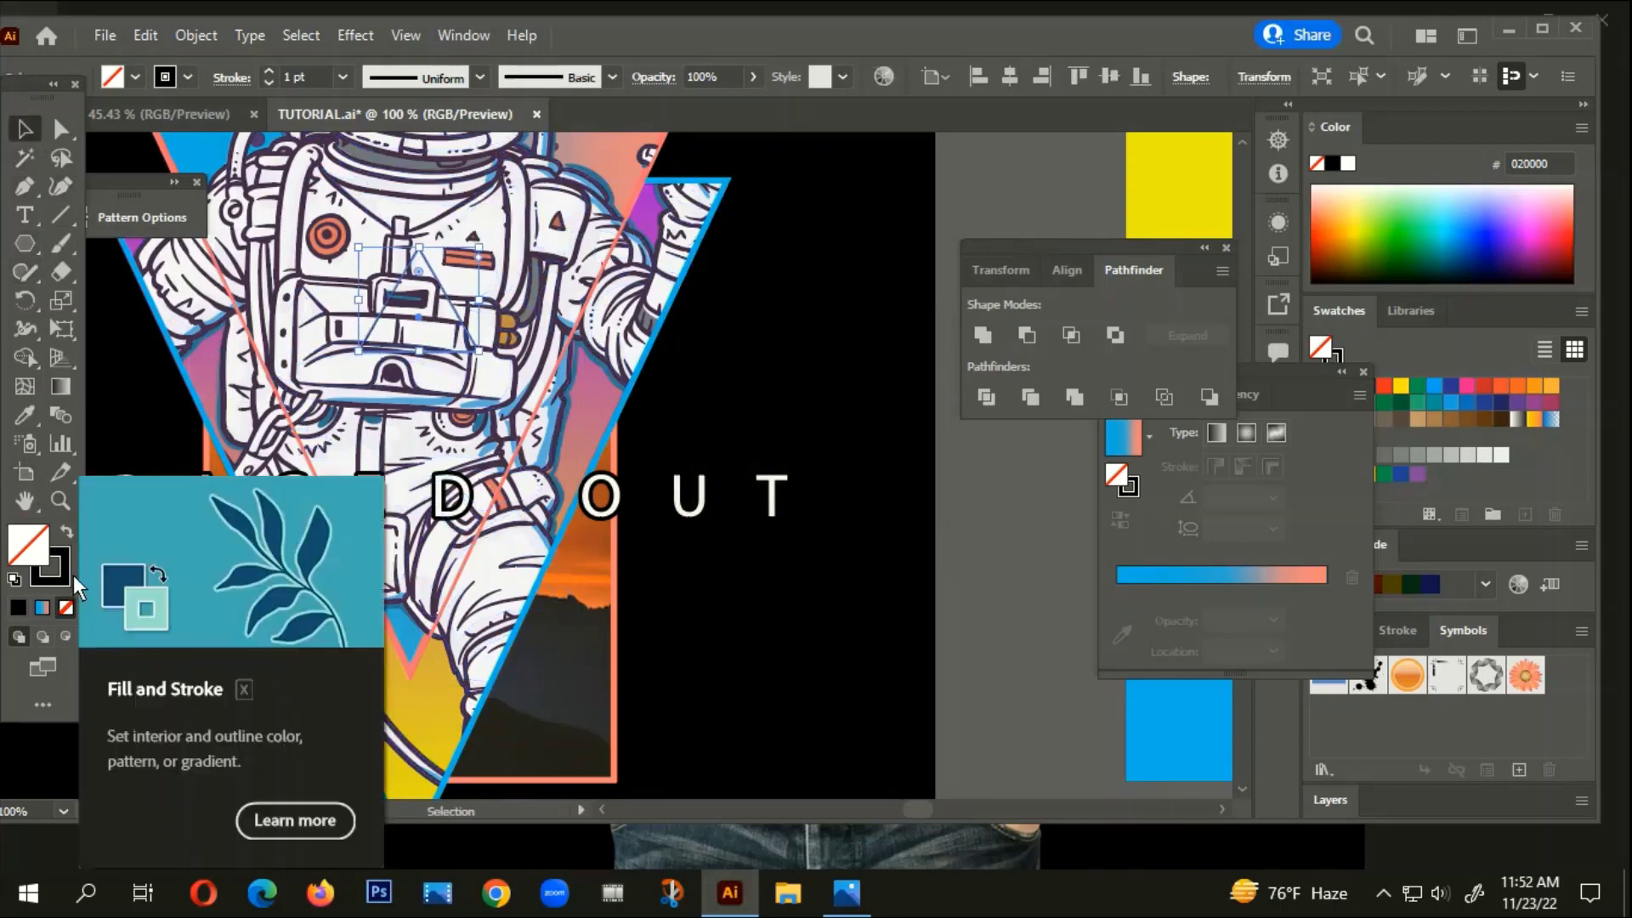
Give the small triangle a stroke in the blue sampled from the blue colour block, with no fill
key("i")
left_click(1155, 734)
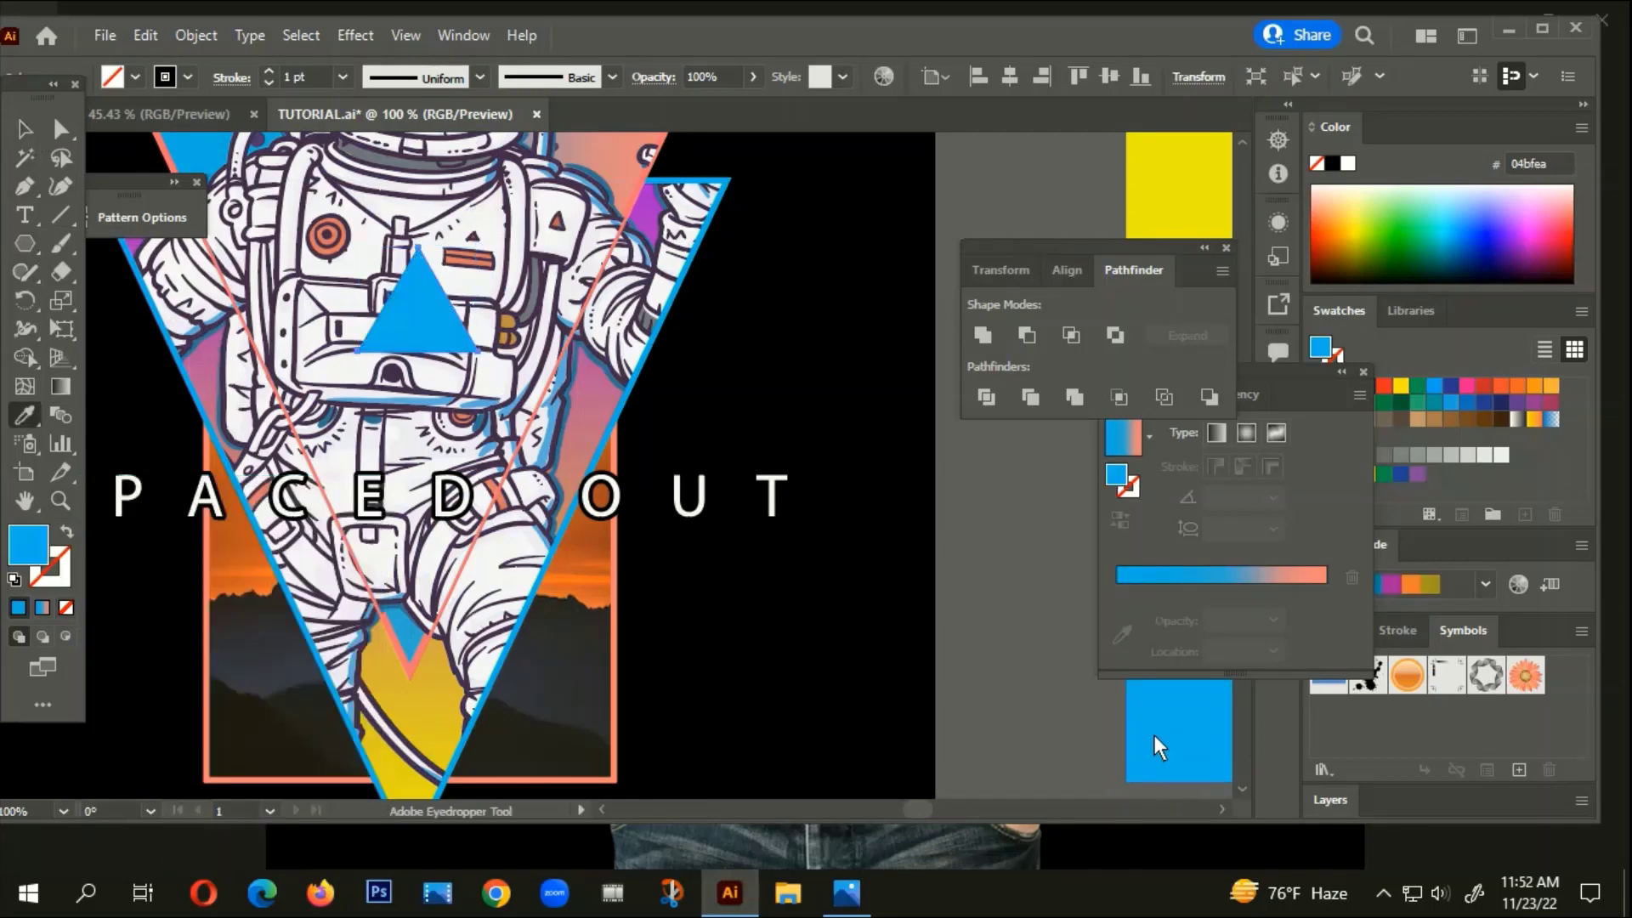
left_click(67, 532)
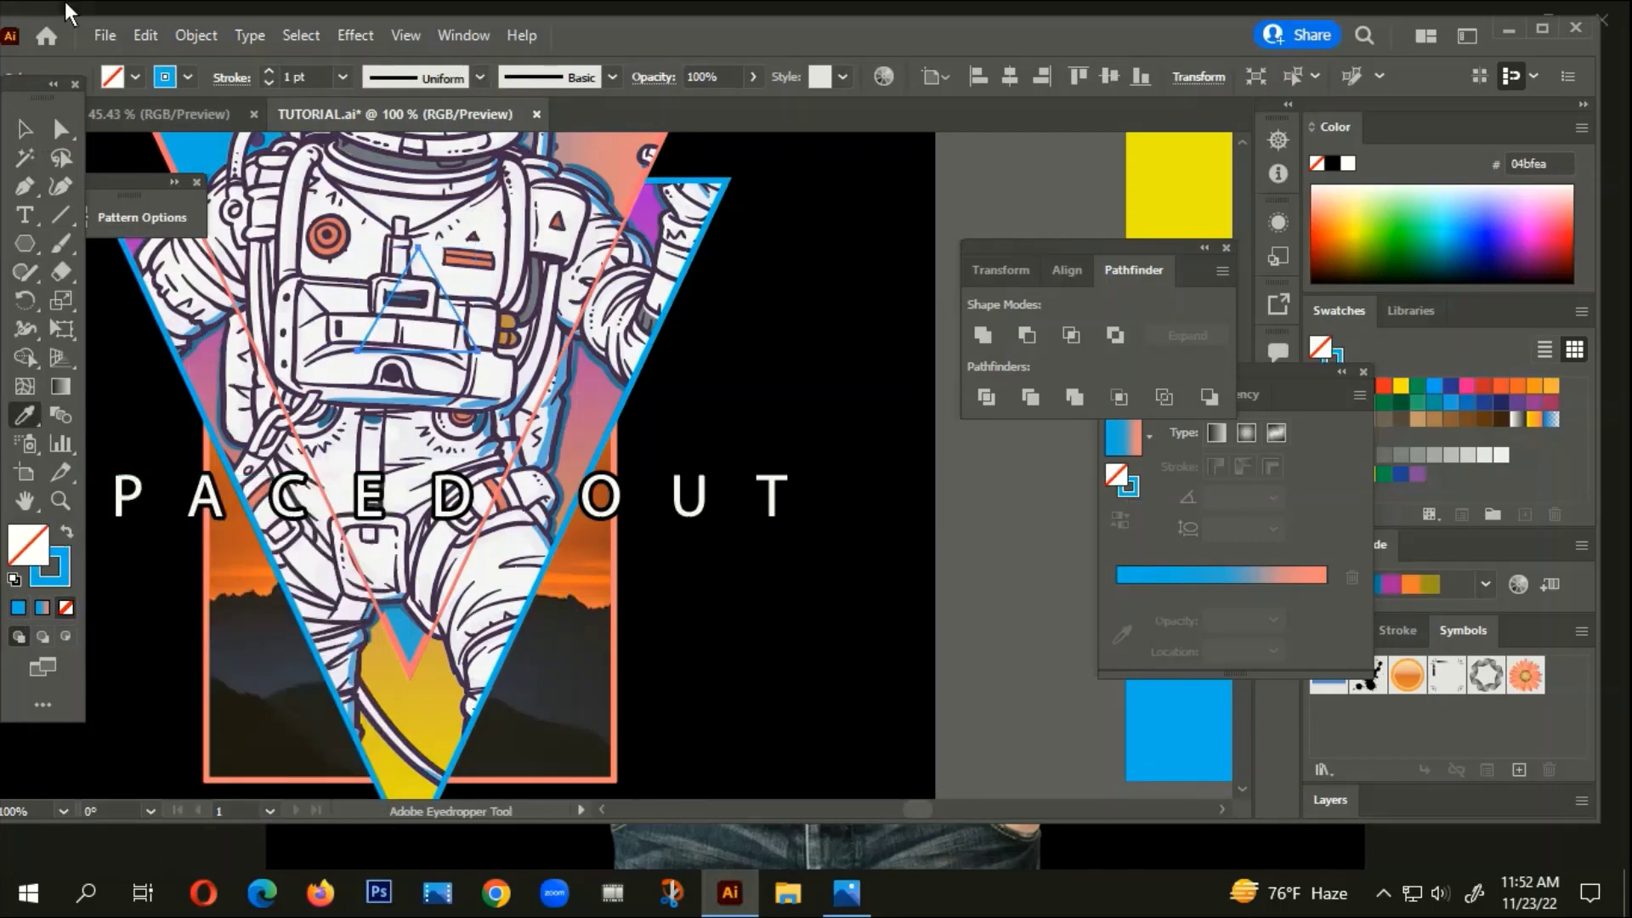
left_click(21, 132)
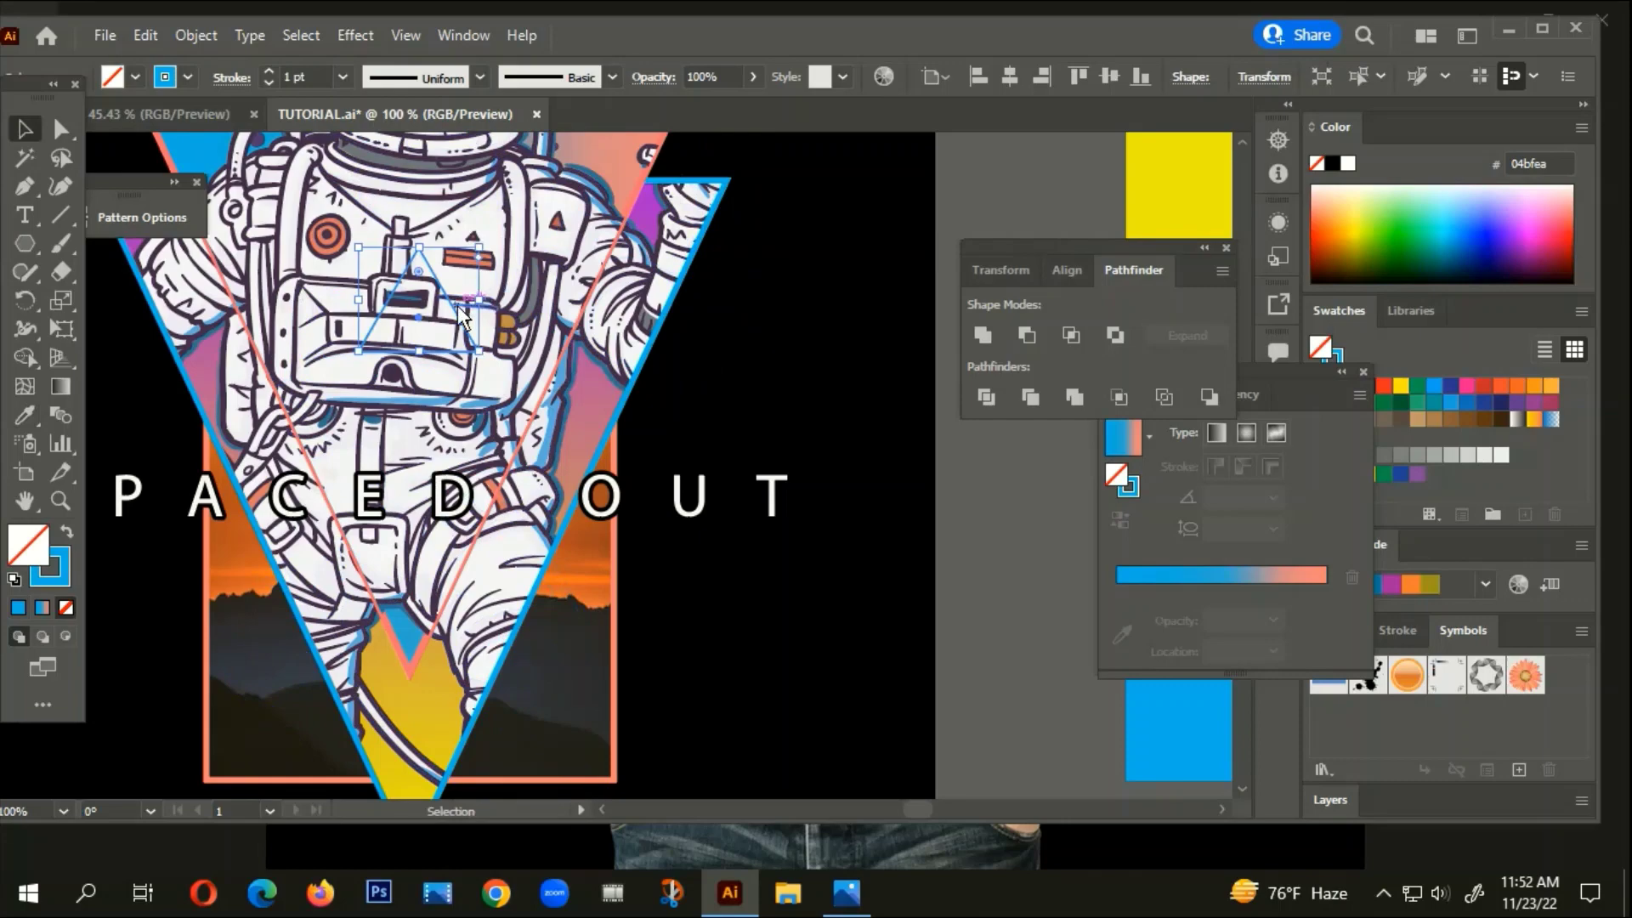
Position the blue triangle around the E and D of SPACED on the astronaut's waist and enlarge it slightly
left_click_drag(460, 321, 465, 501)
scroll(418, 493, "up", 2)
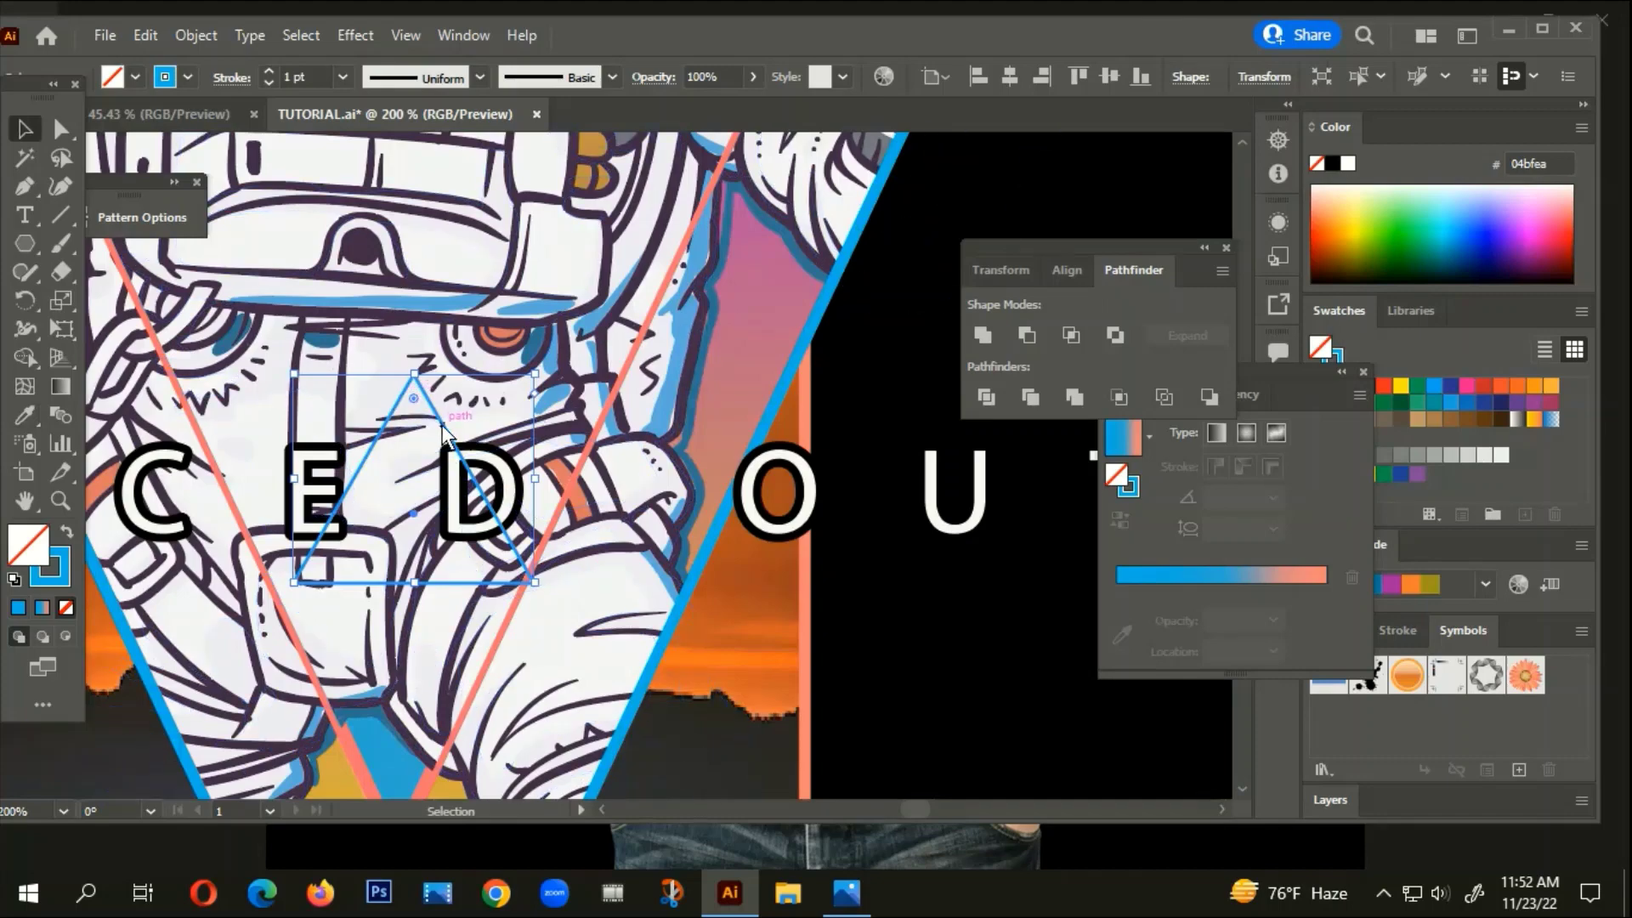
left_click_drag(442, 431, 425, 417)
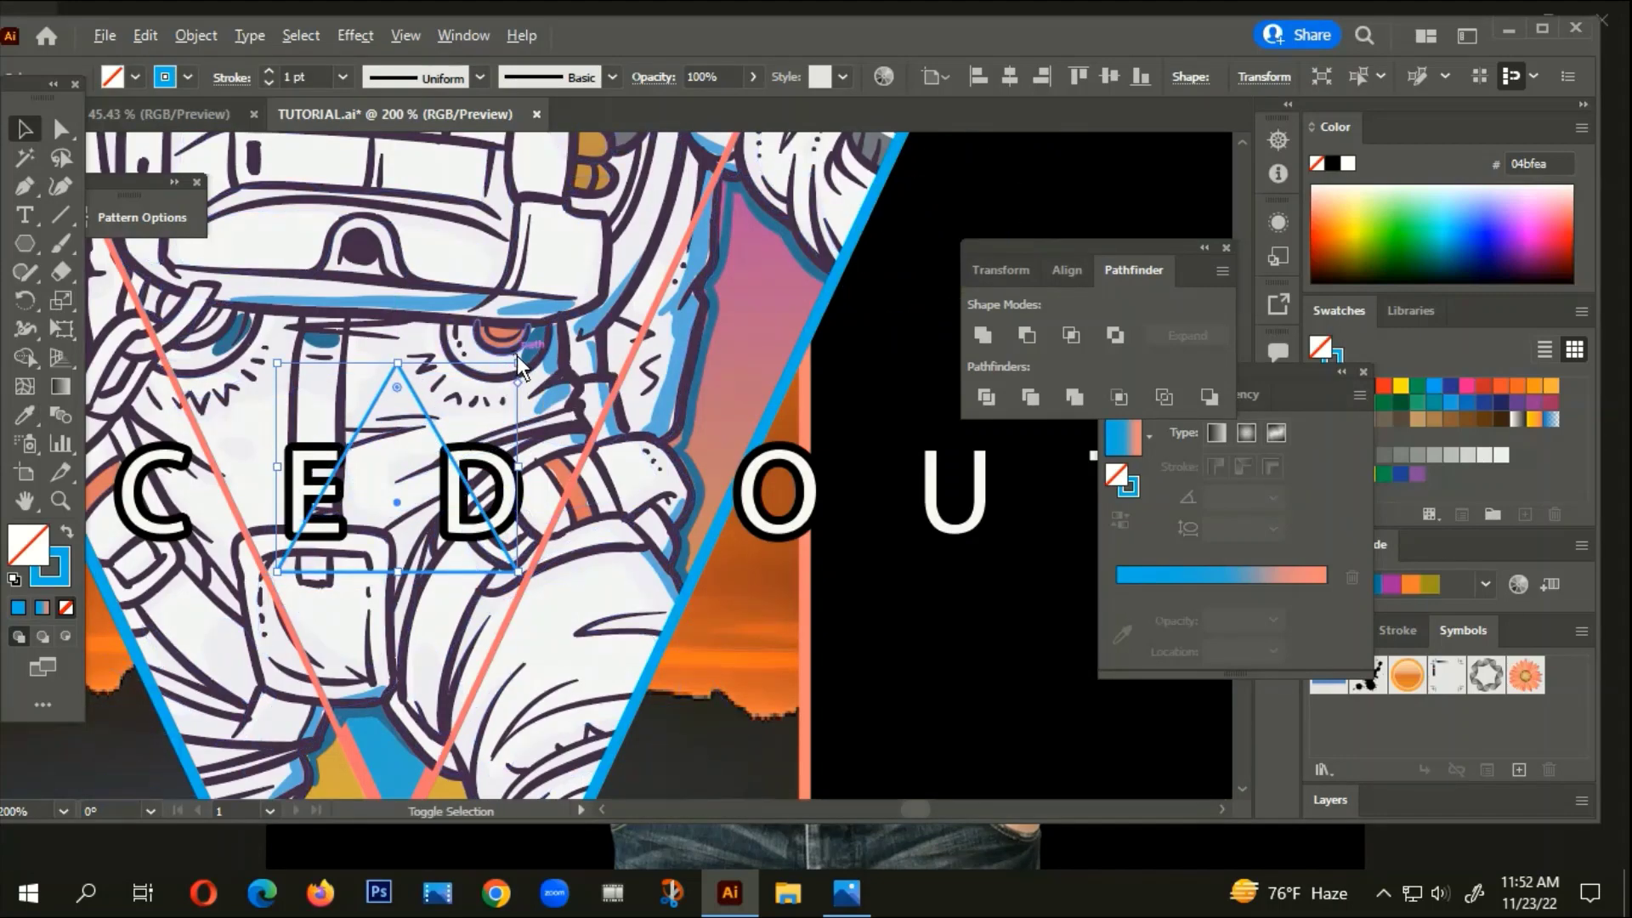
mouse_move(517, 359)
left_mouse_down()
mouse_move(538, 340)
mouse_move(525, 355)
left_mouse_up()
left_click_drag(457, 467, 457, 451)
Group the white SPACED OUT letters with their black offset shapes
left_click(463, 527)
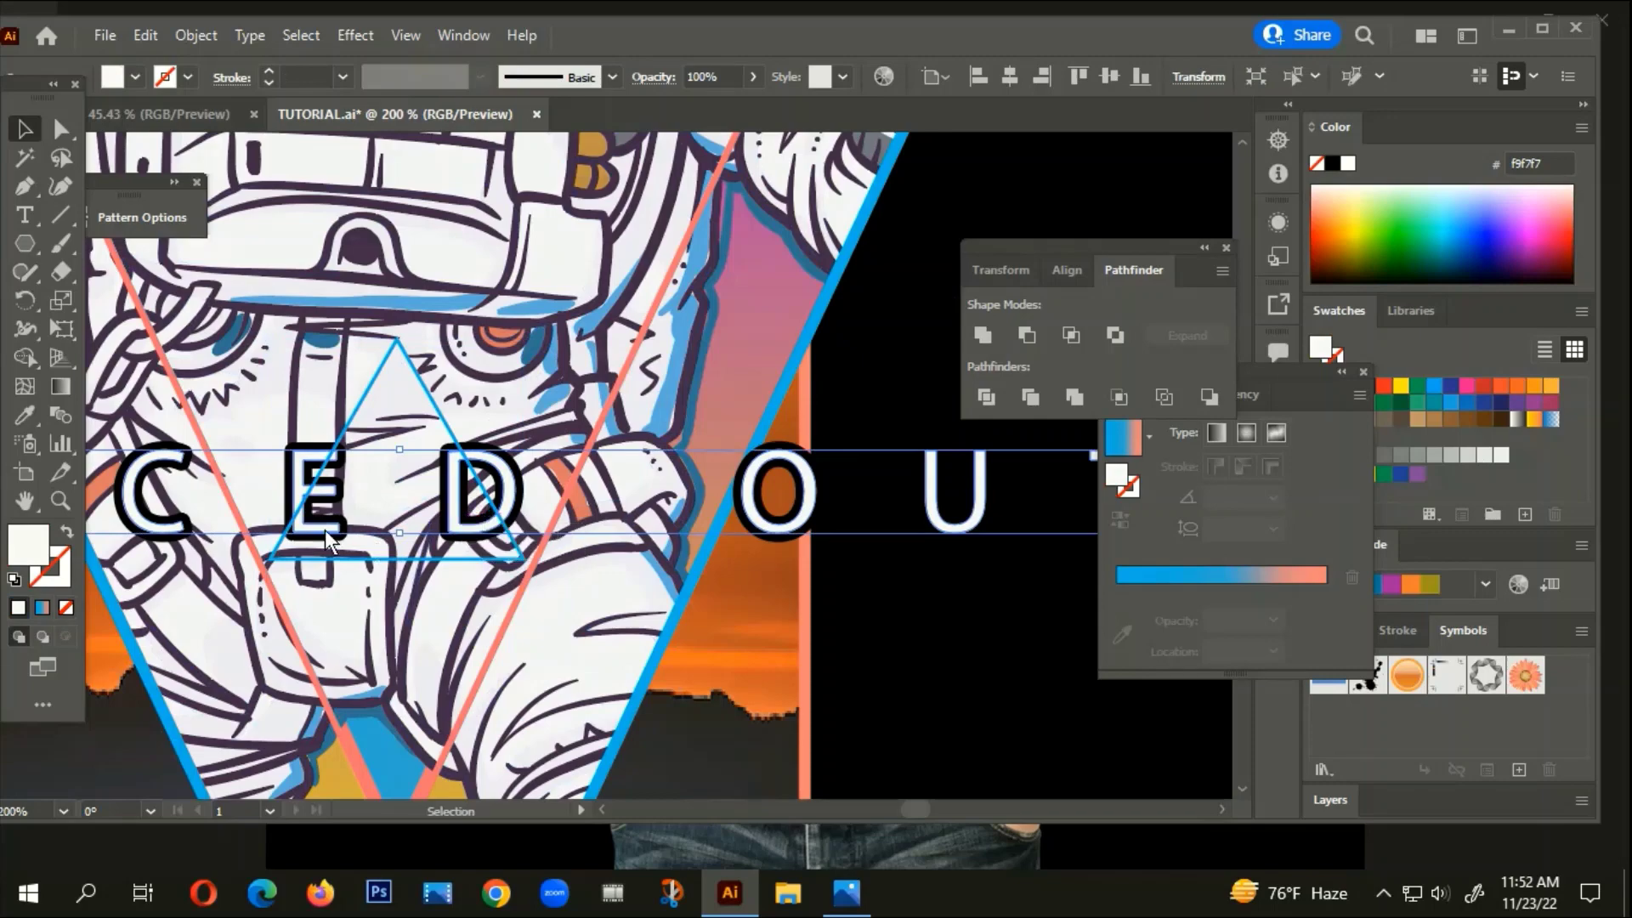
left_click(950, 476, "shift")
right_click(951, 481)
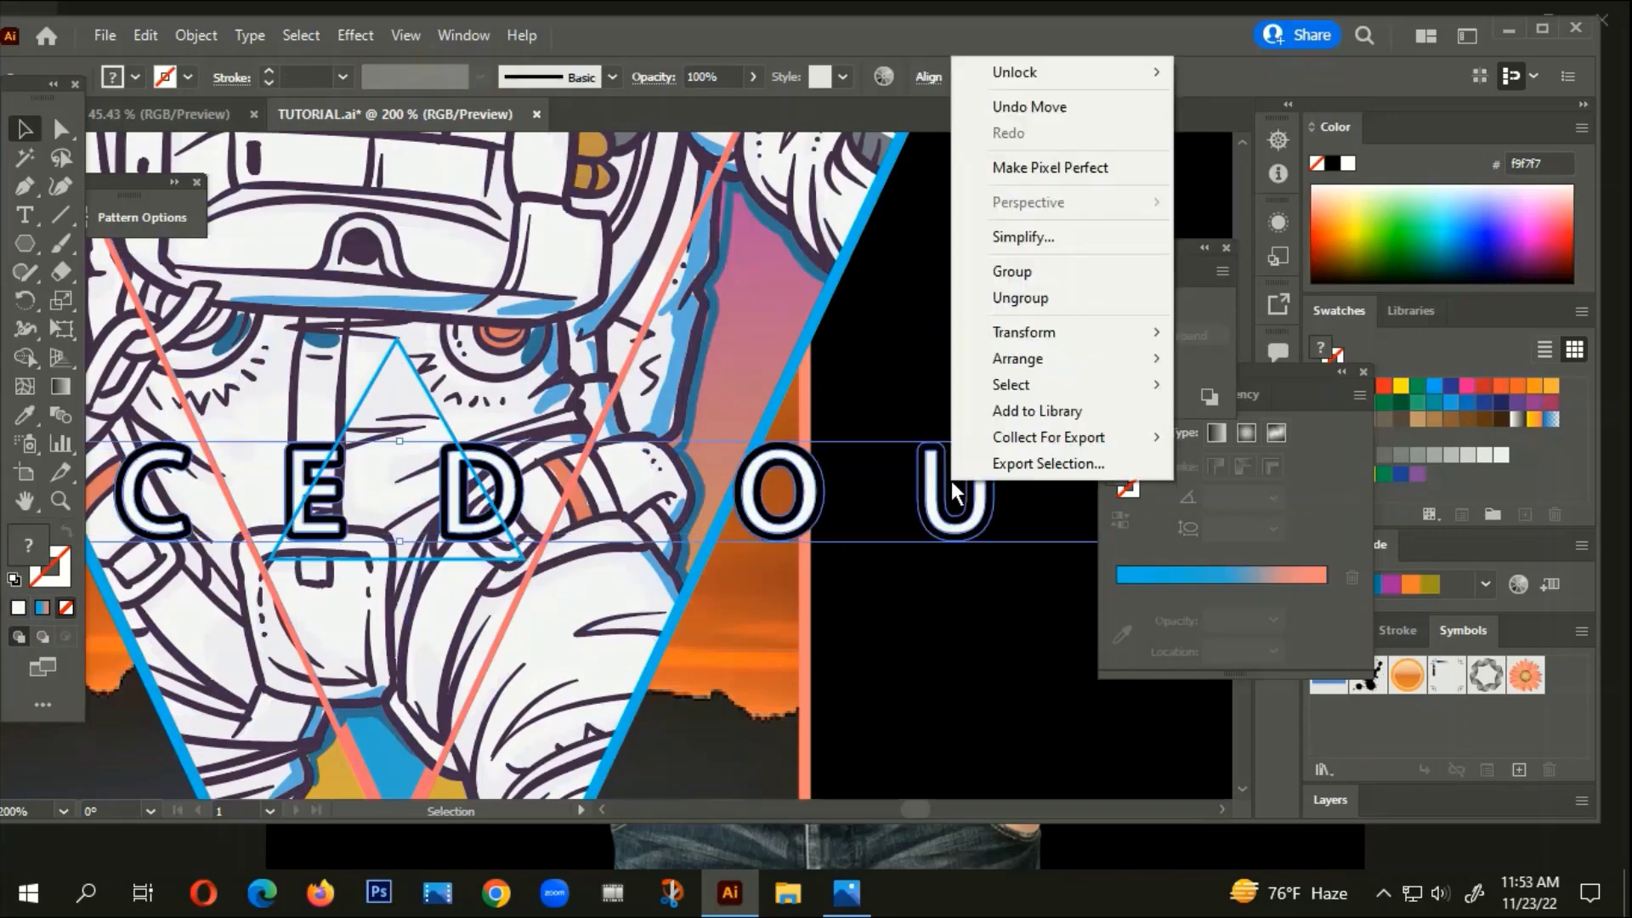
left_click(1025, 271)
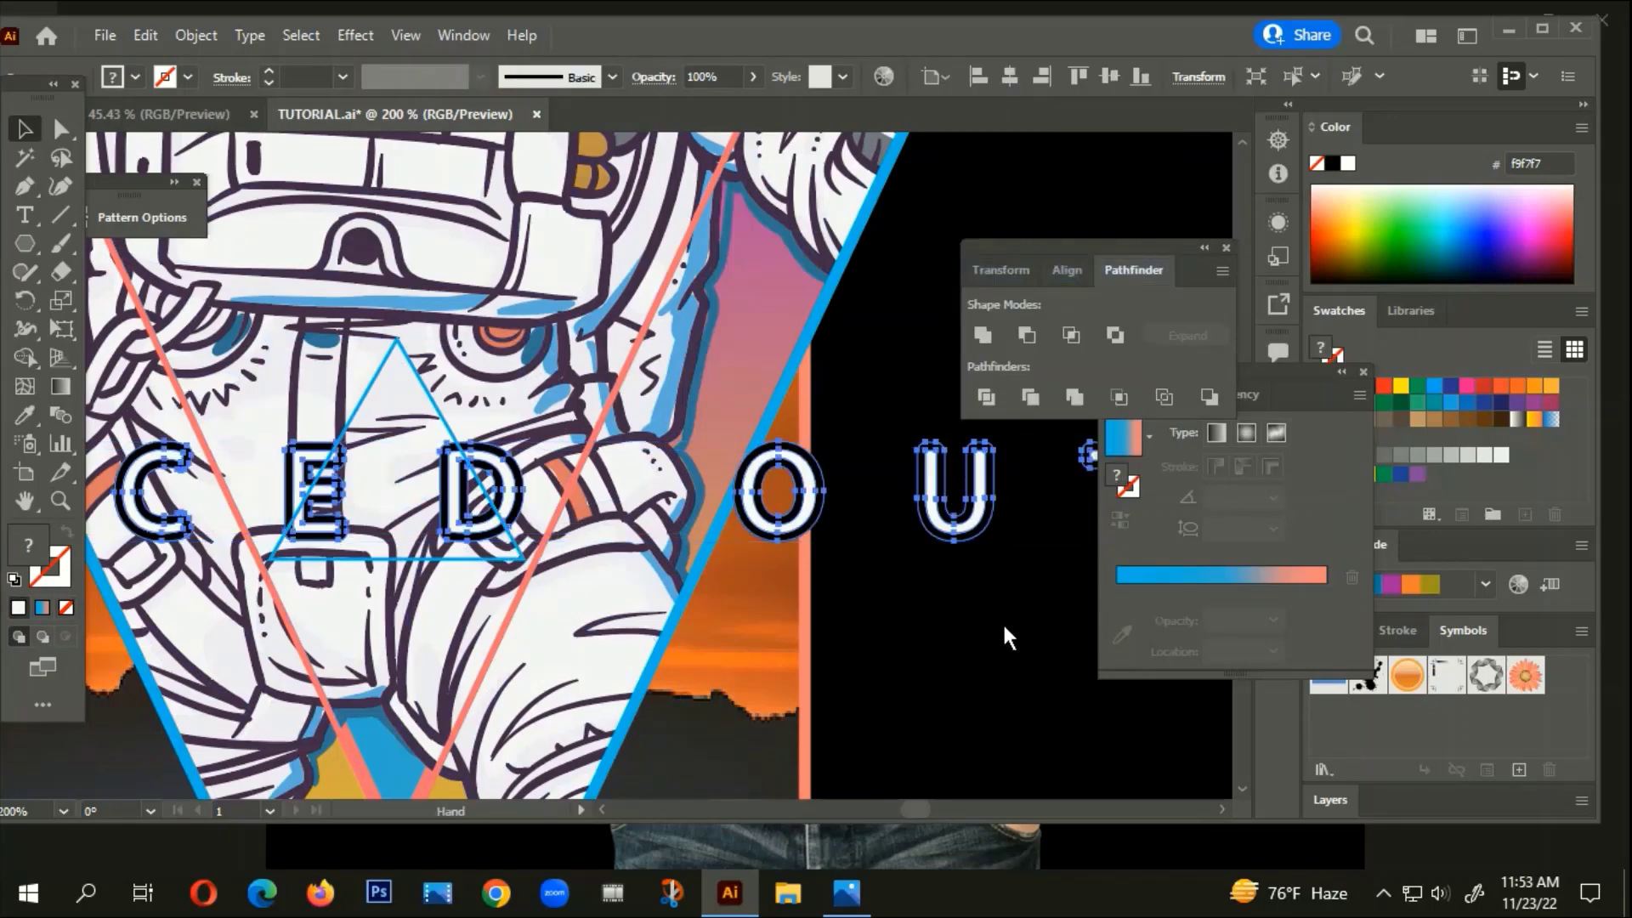
Scale the grouped SPACED OUT lettering down around its centre and move it slightly lower inside the blue triangle
scroll(1002, 621, "right", 3)
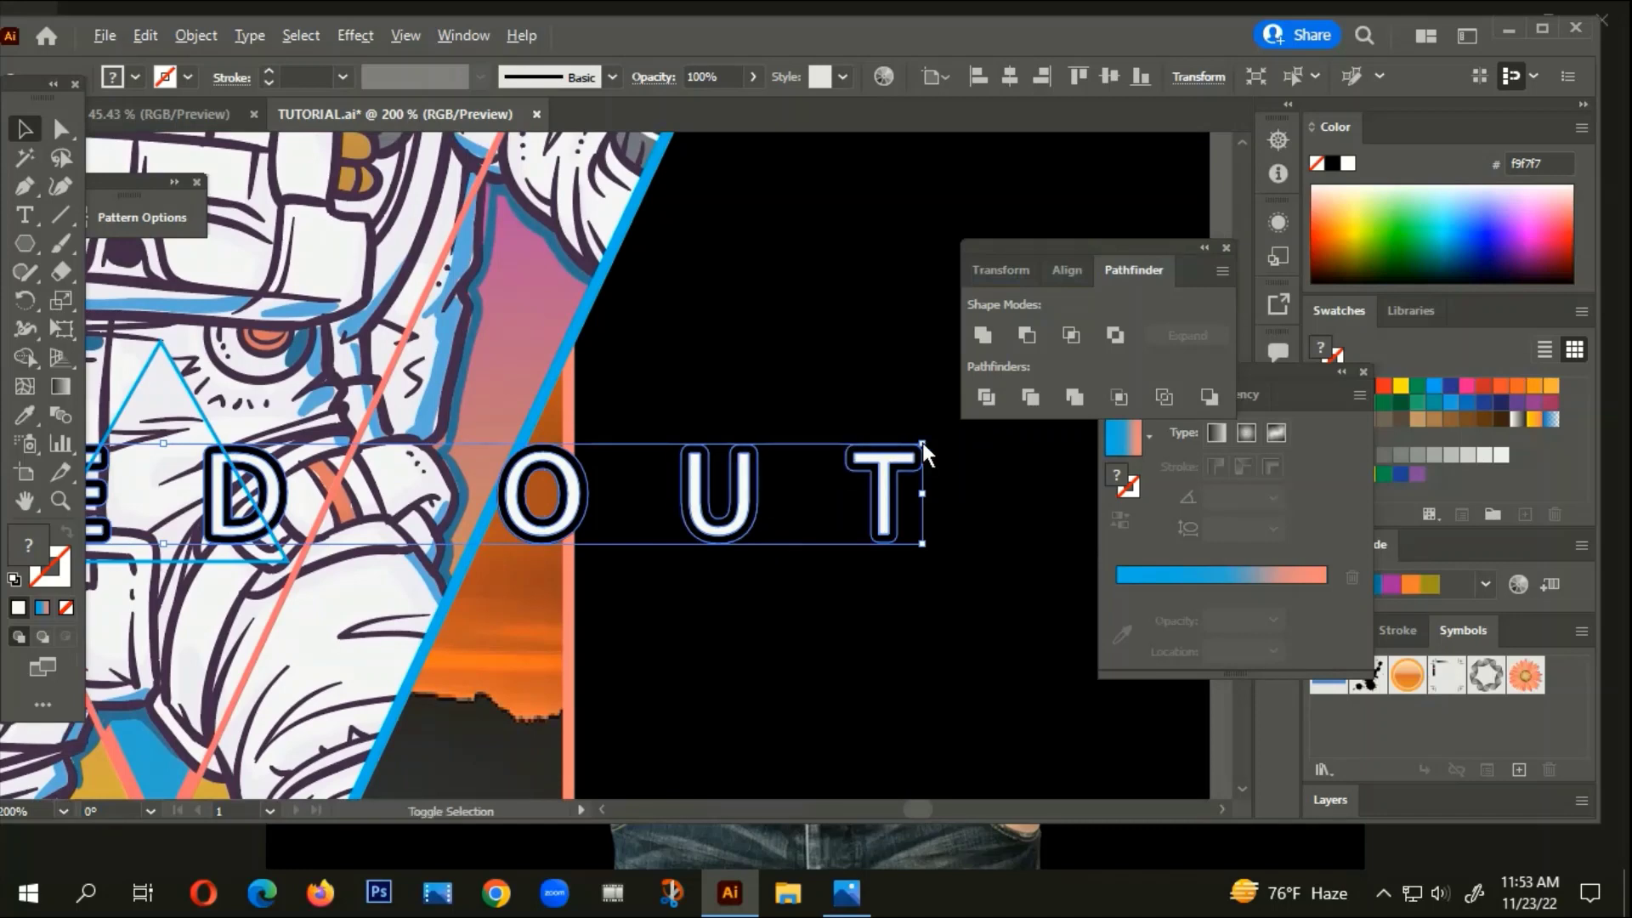
left_click_drag(922, 443, 886, 456)
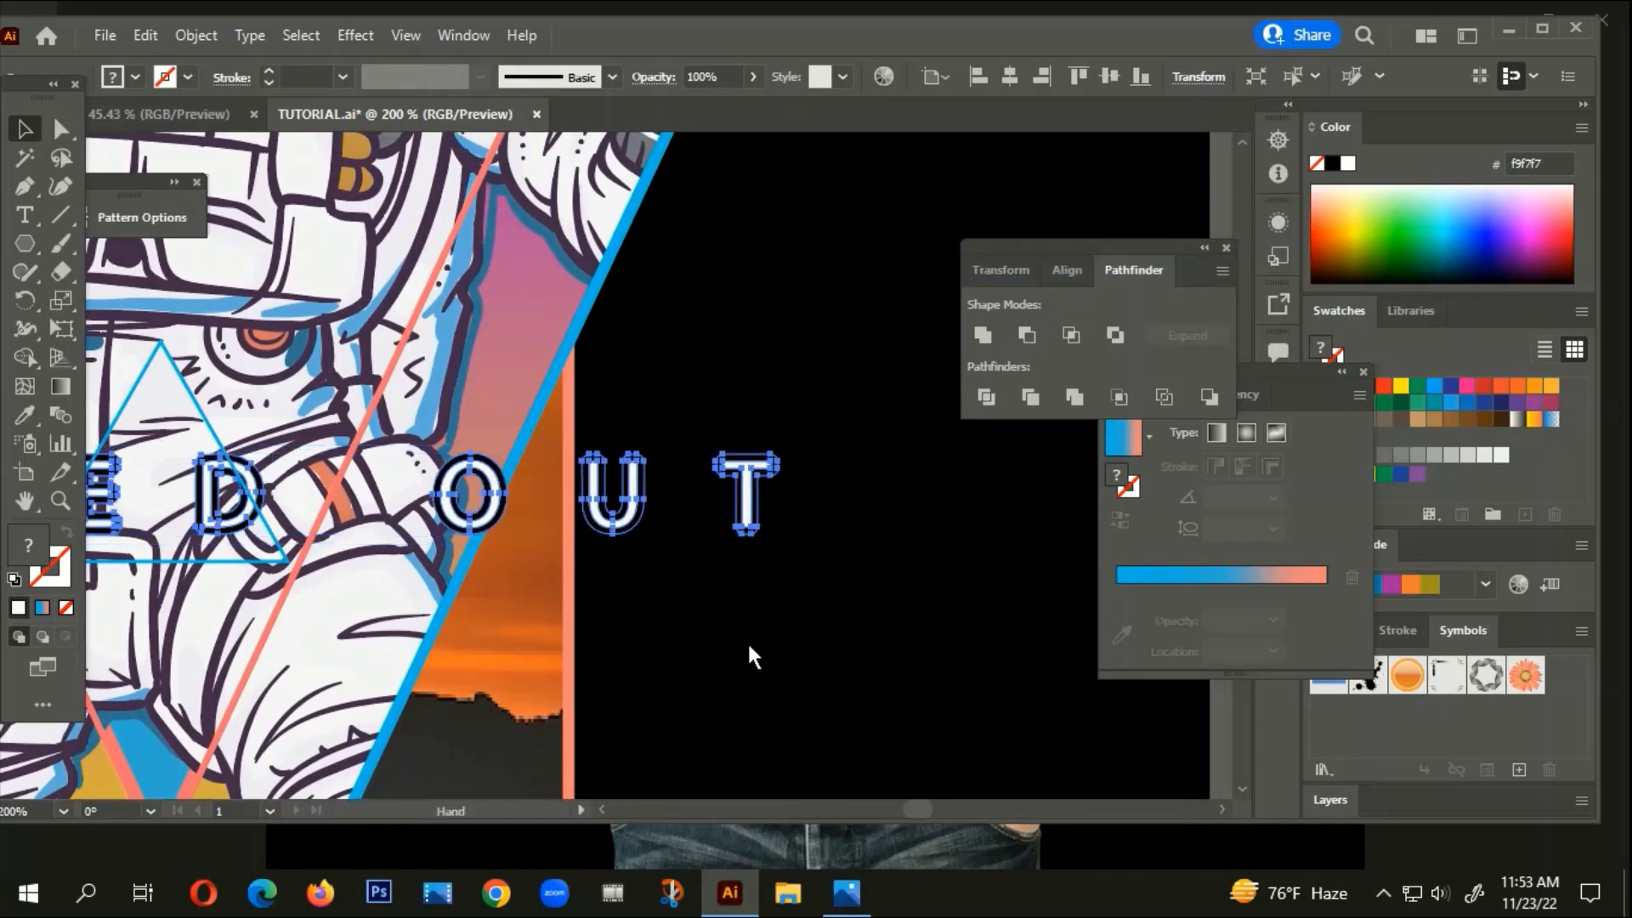
scroll(747, 641, "left", 5)
scroll(351, 524, "up", 1)
left_click_drag(357, 486, 366, 510)
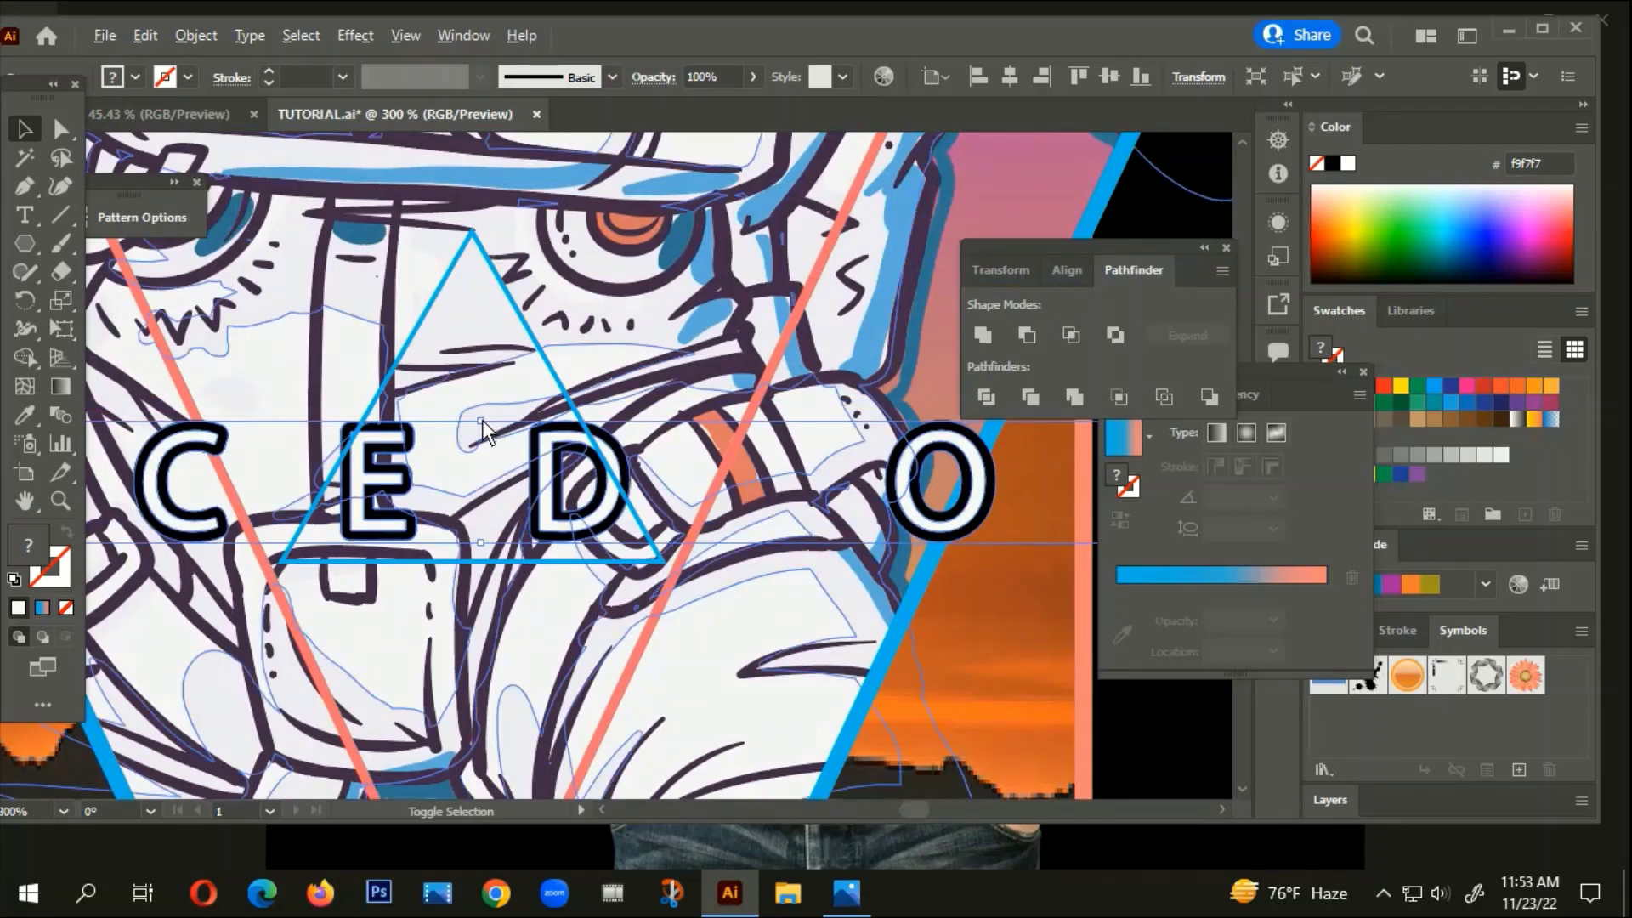
Shrink the grouped SPACED OUT lettering a little further around its centre and deselect it
left_click_drag(482, 420, 478, 440)
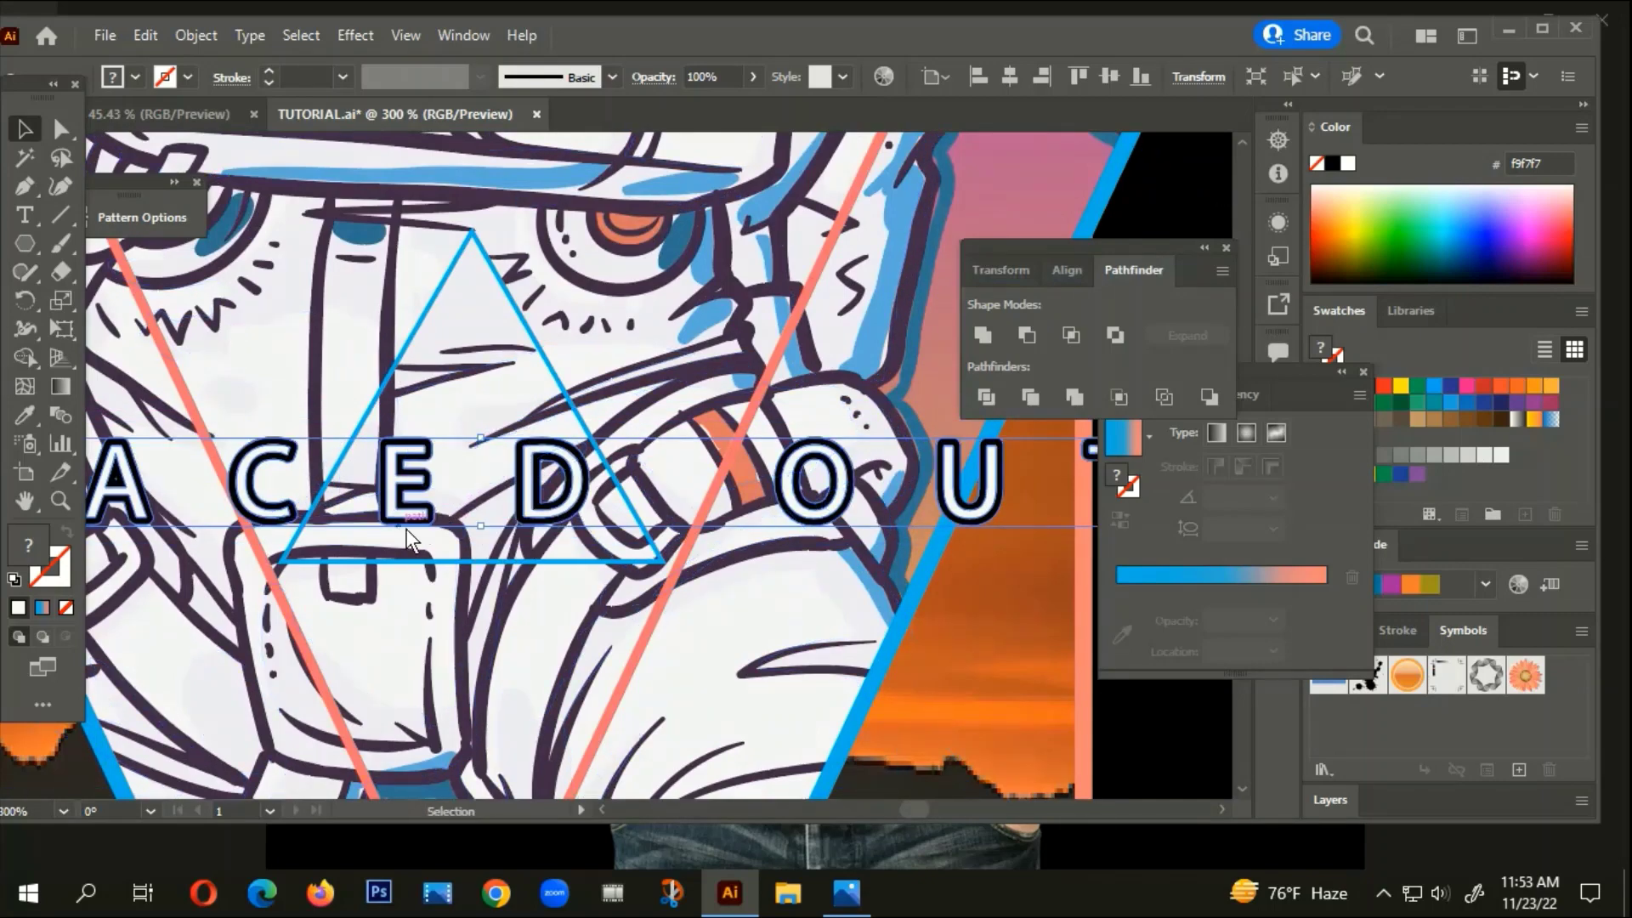
scroll(409, 537, "down", 2)
left_click(883, 536)
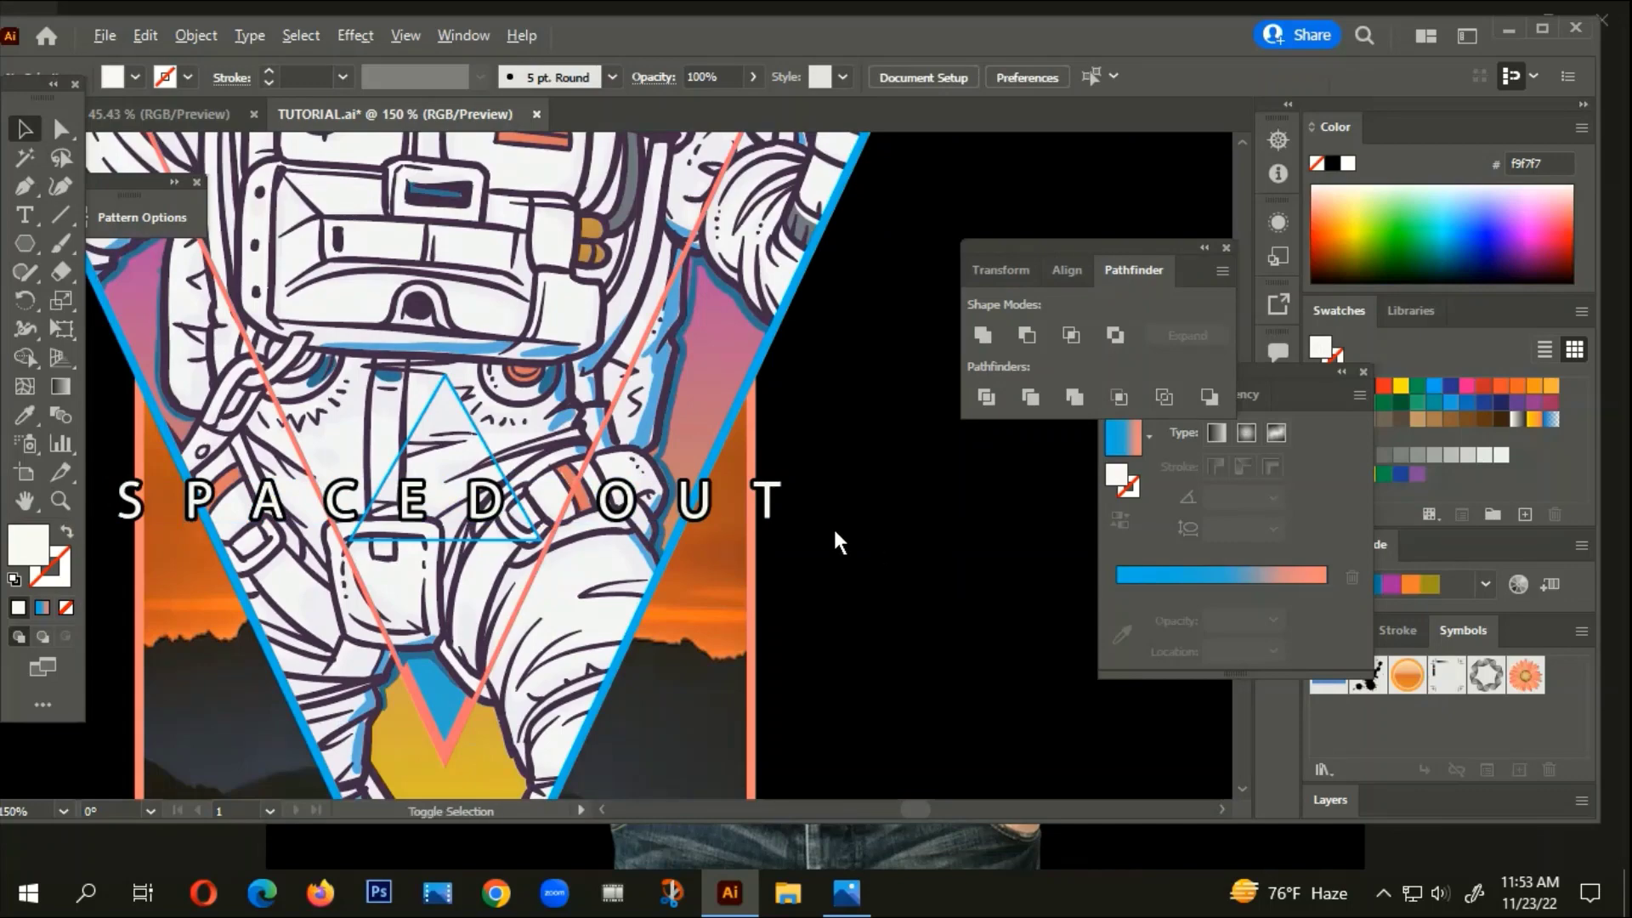
Increase the stroke weight of the small blue triangle behind the lettering to 2 pt
scroll(804, 542, "down", 1)
scroll(508, 481, "up", 2)
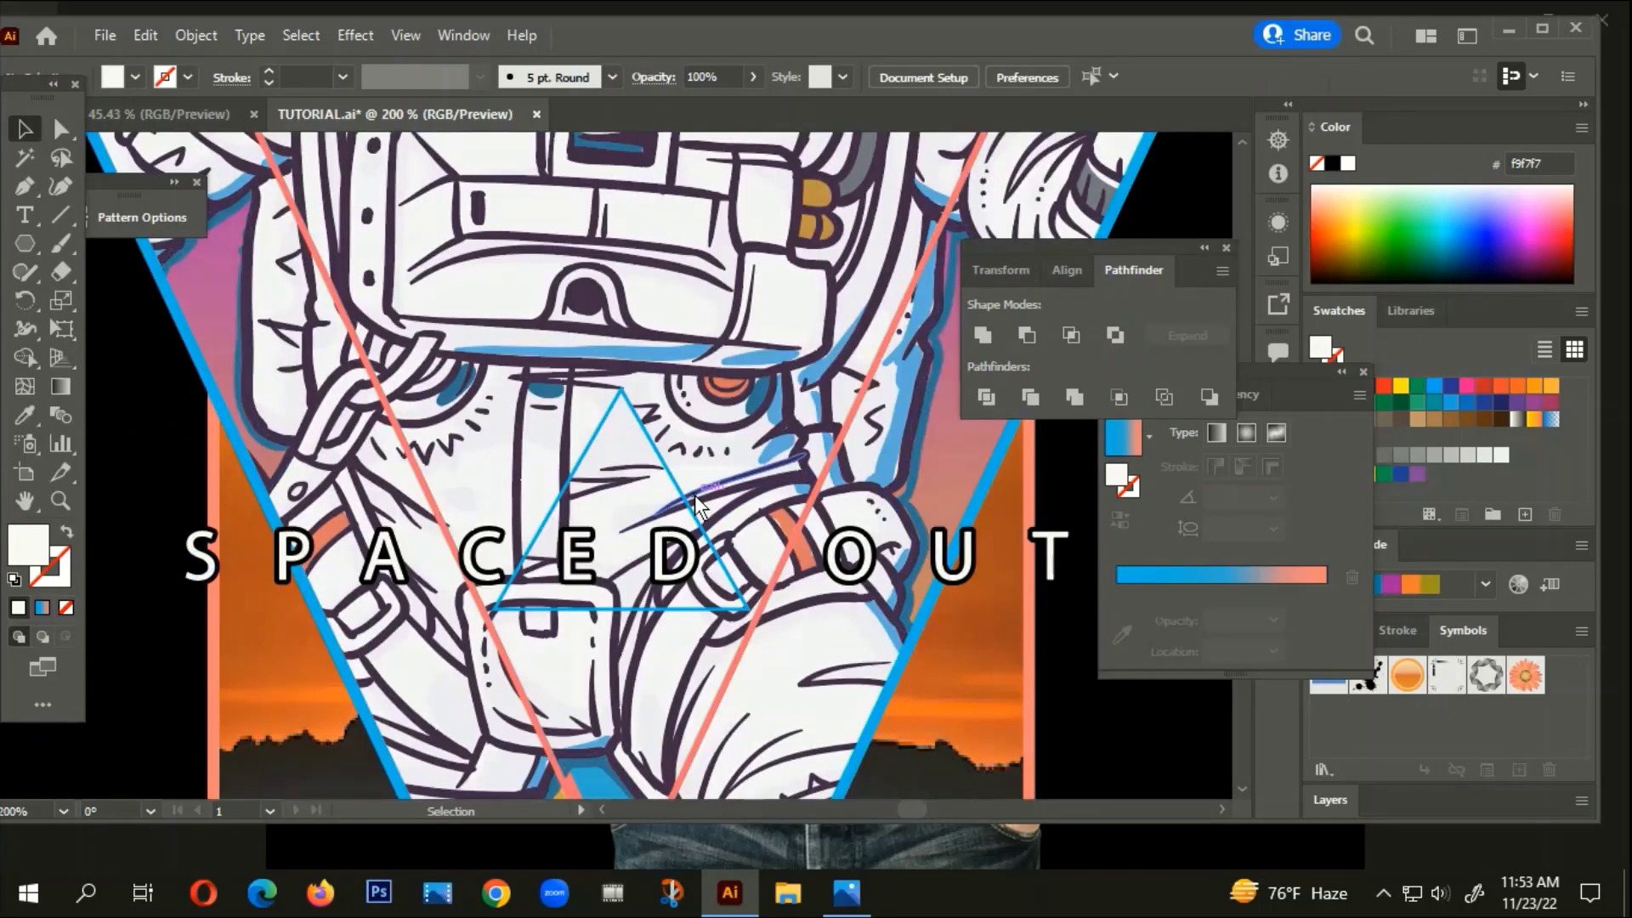
left_click(681, 497)
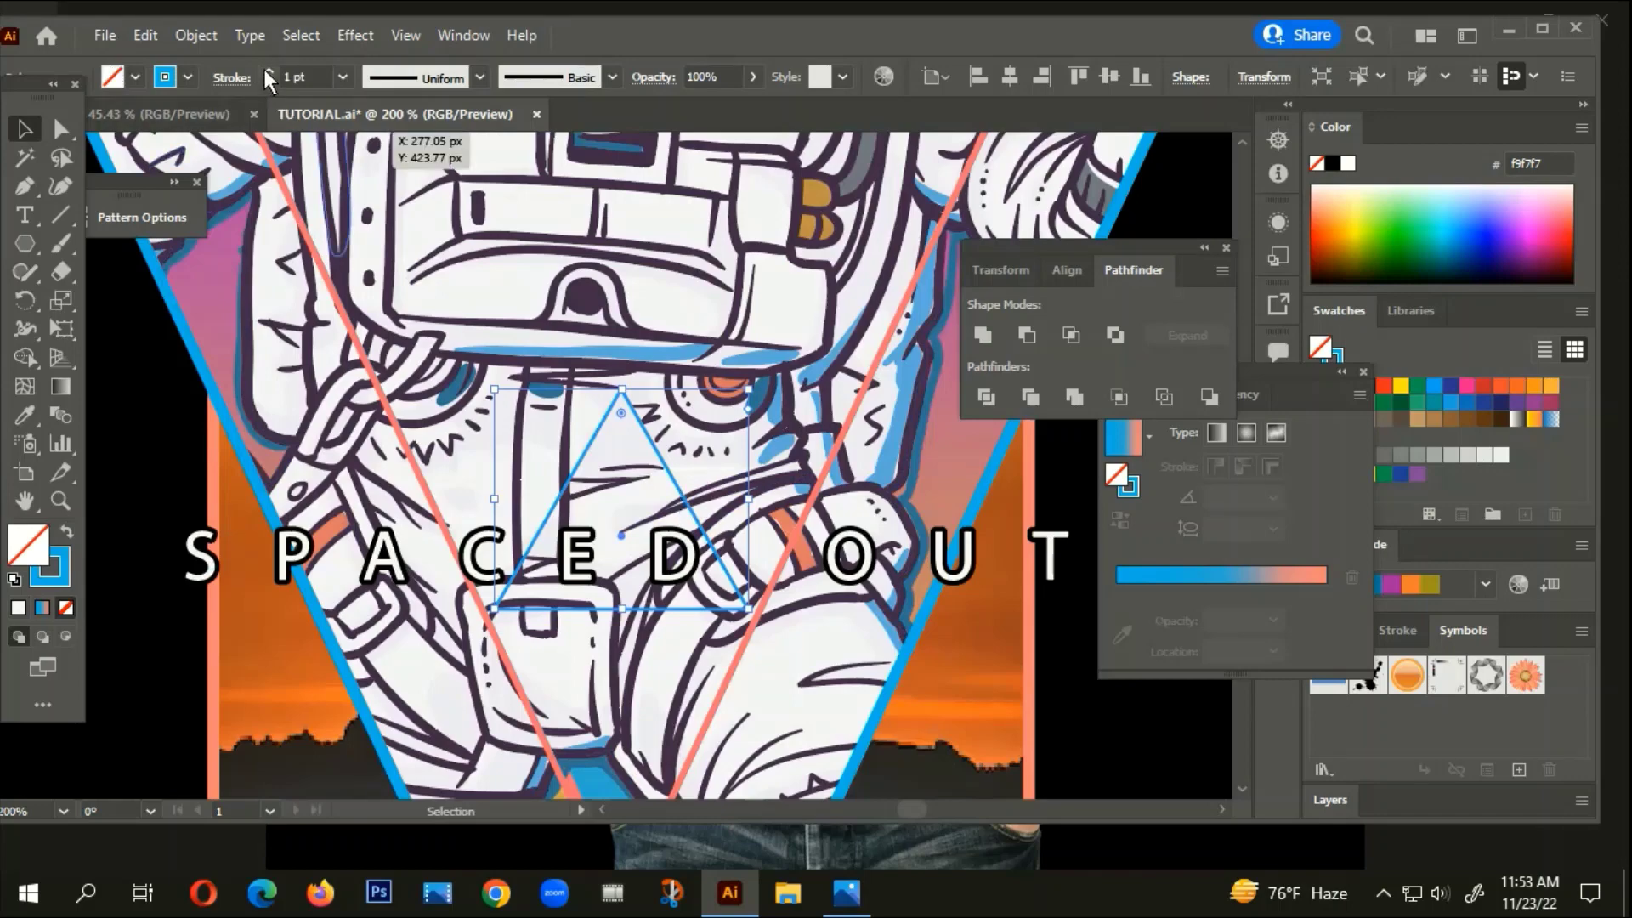
left_click(269, 71)
left_click(680, 523)
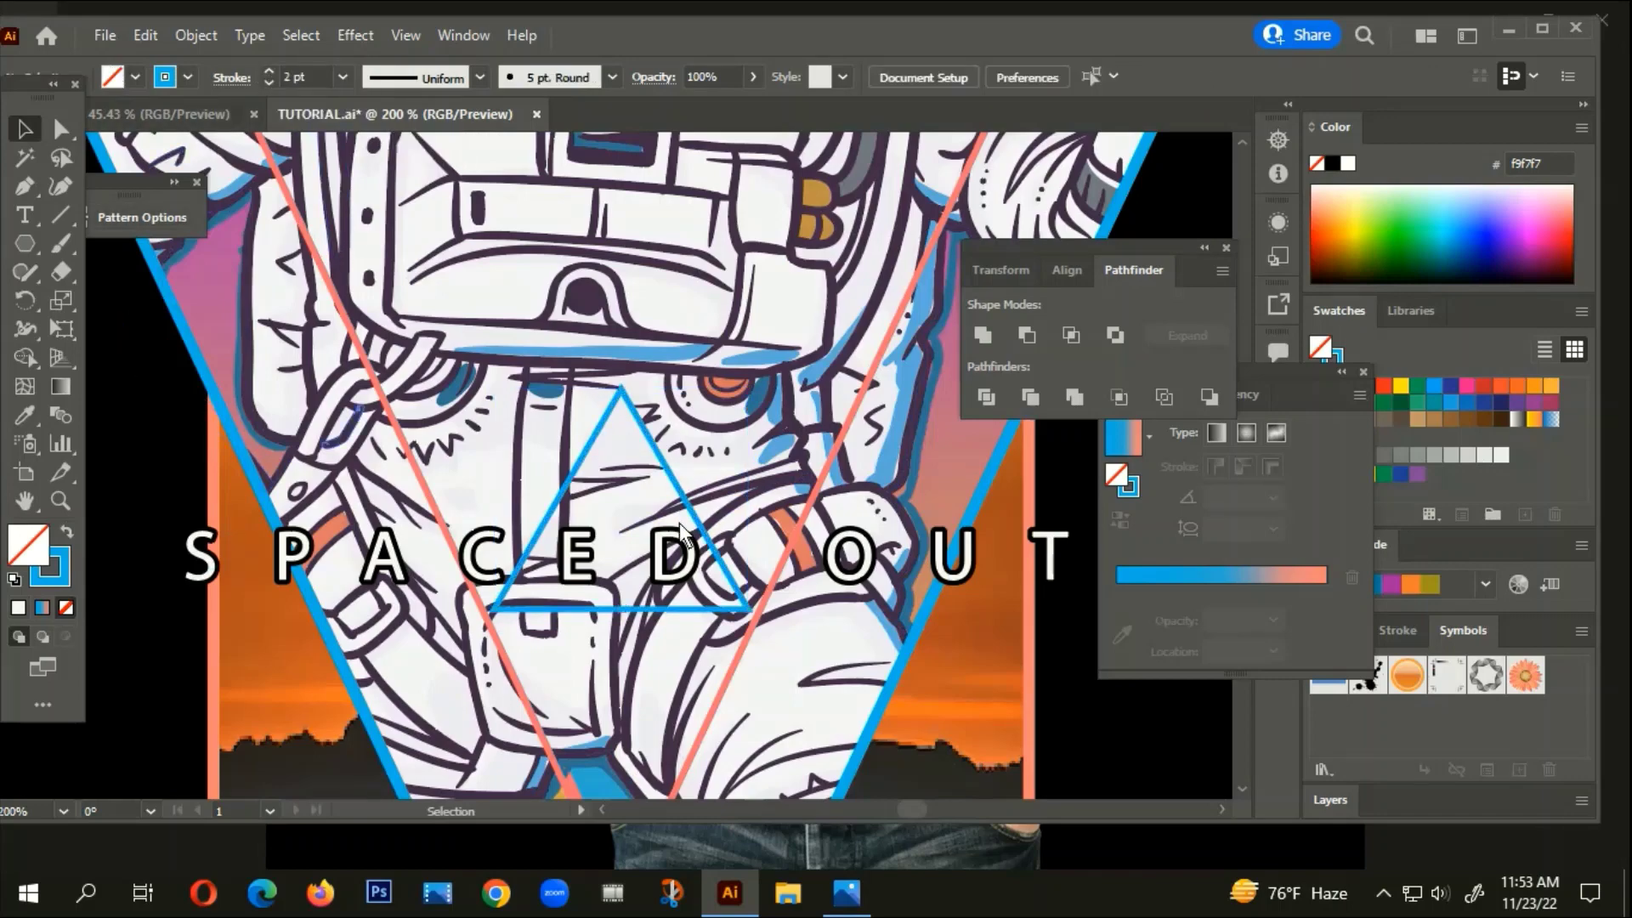
Review the whole design on its artboard and compare it with the reference phone screenshot beside the colour blocks
scroll(680, 523, "down", 4)
left_click_drag(777, 605, 678, 739)
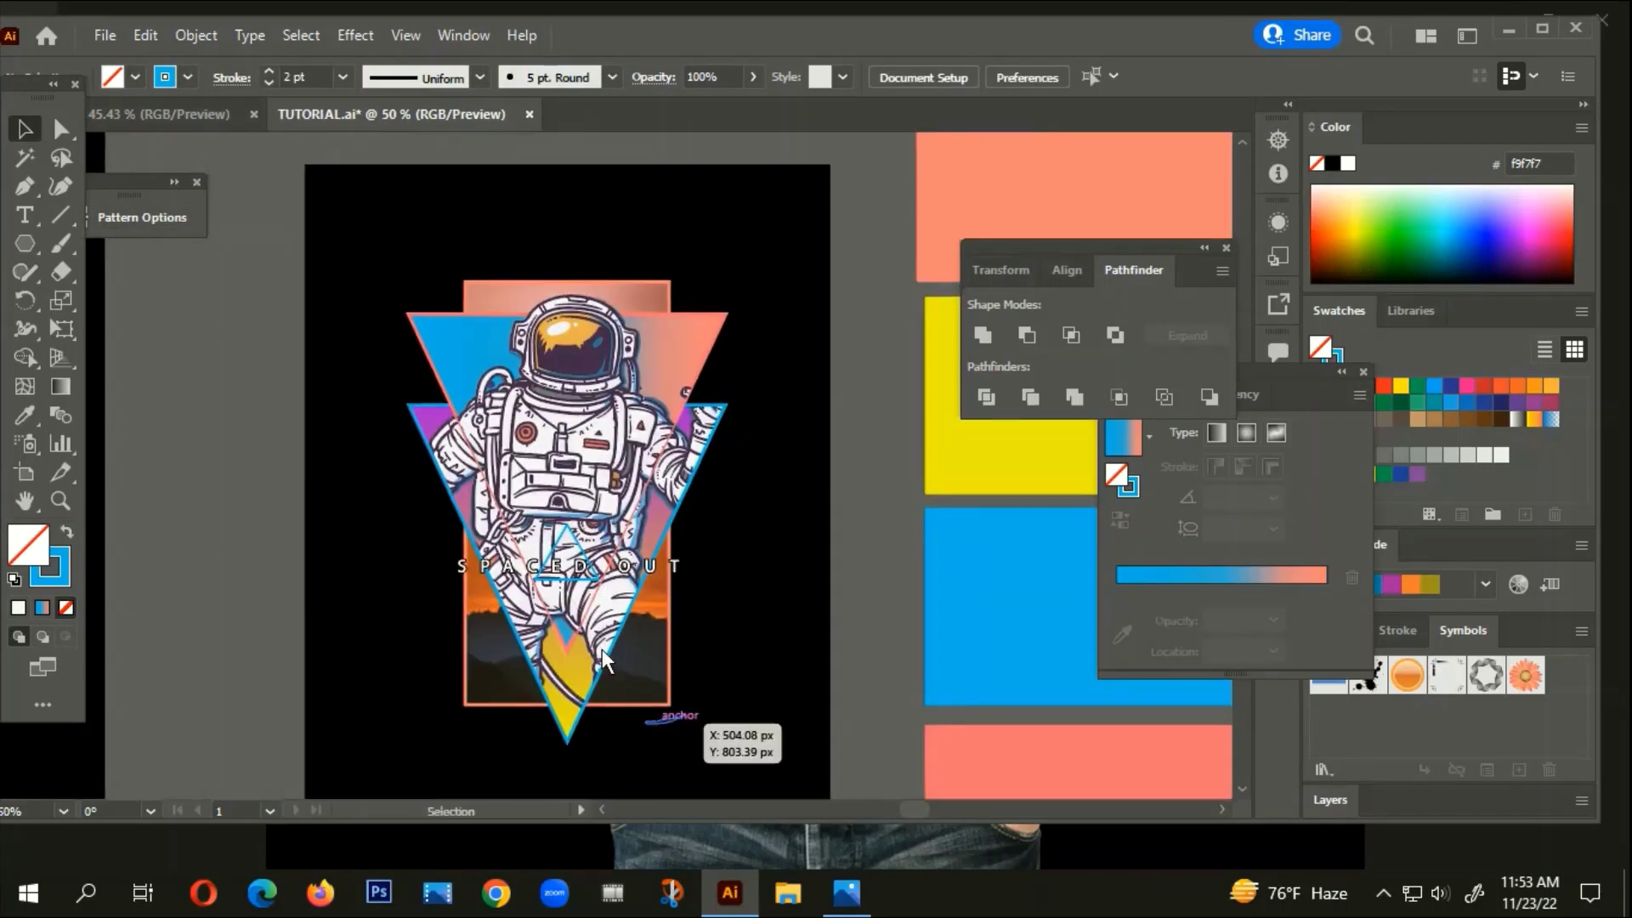
scroll(564, 429, "down", 2)
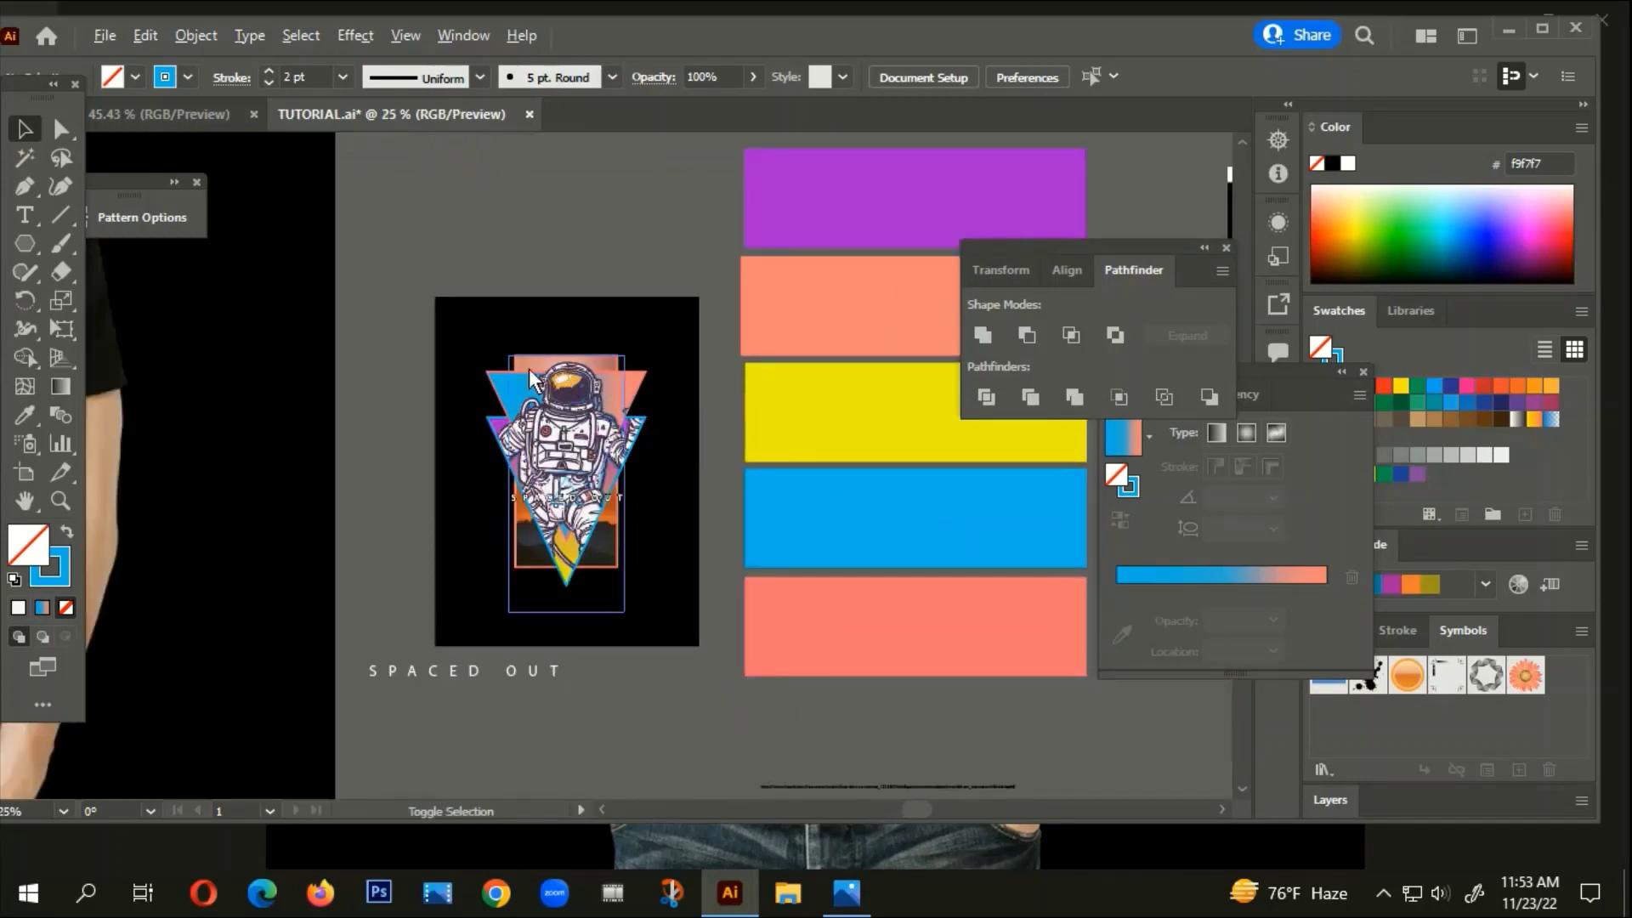
scroll(529, 371, "down", 1)
left_click_drag(615, 549, 198, 560)
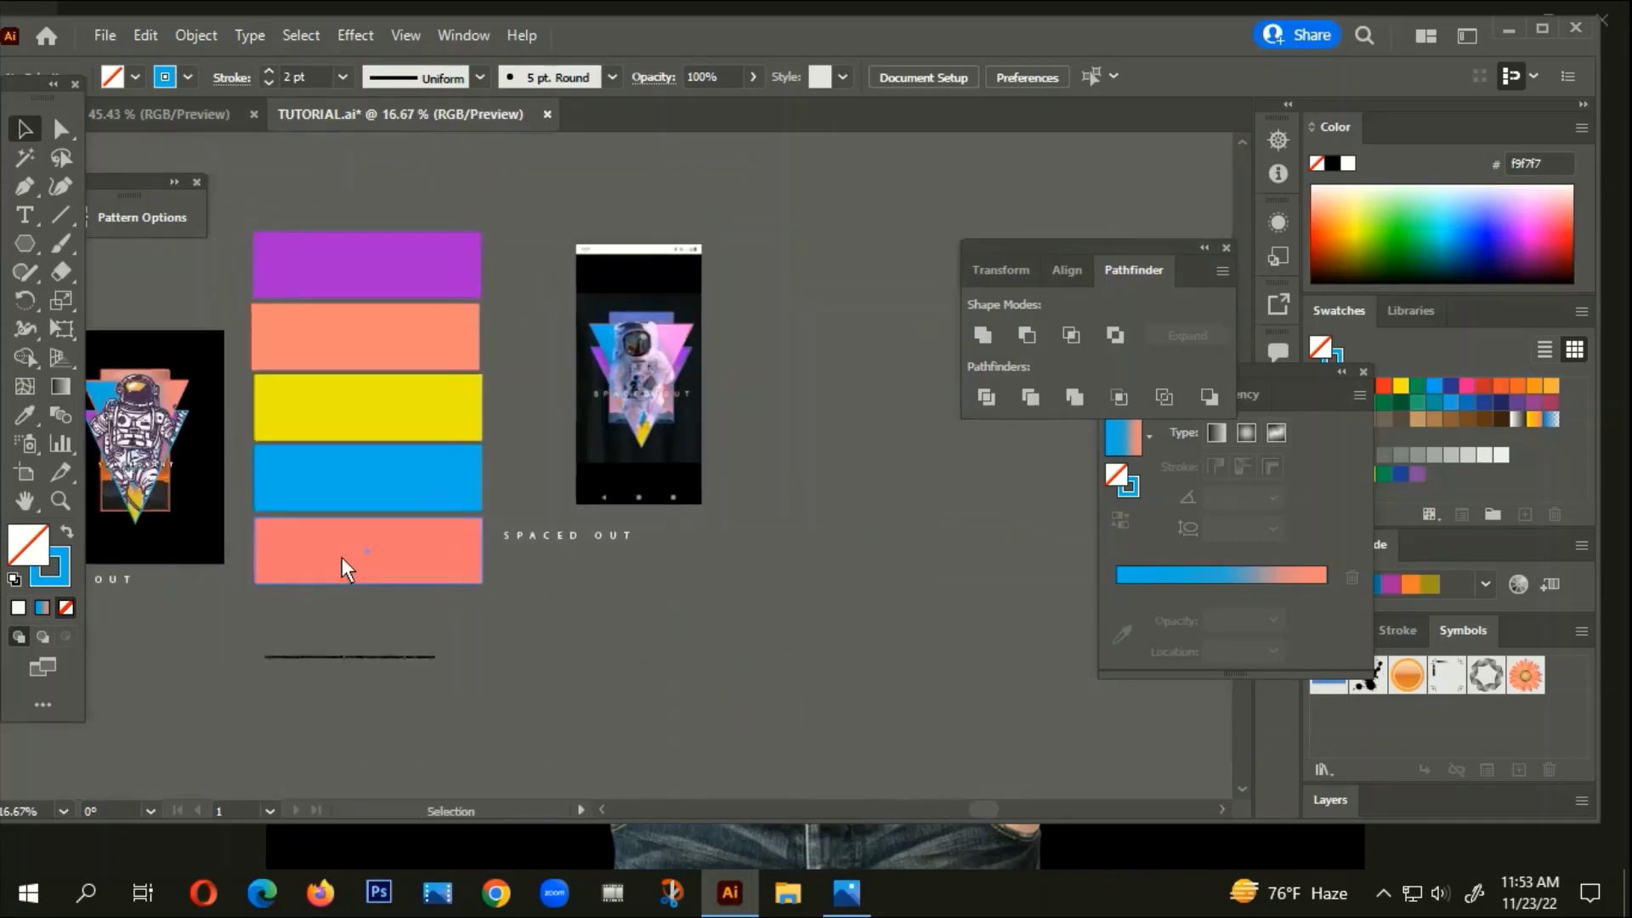